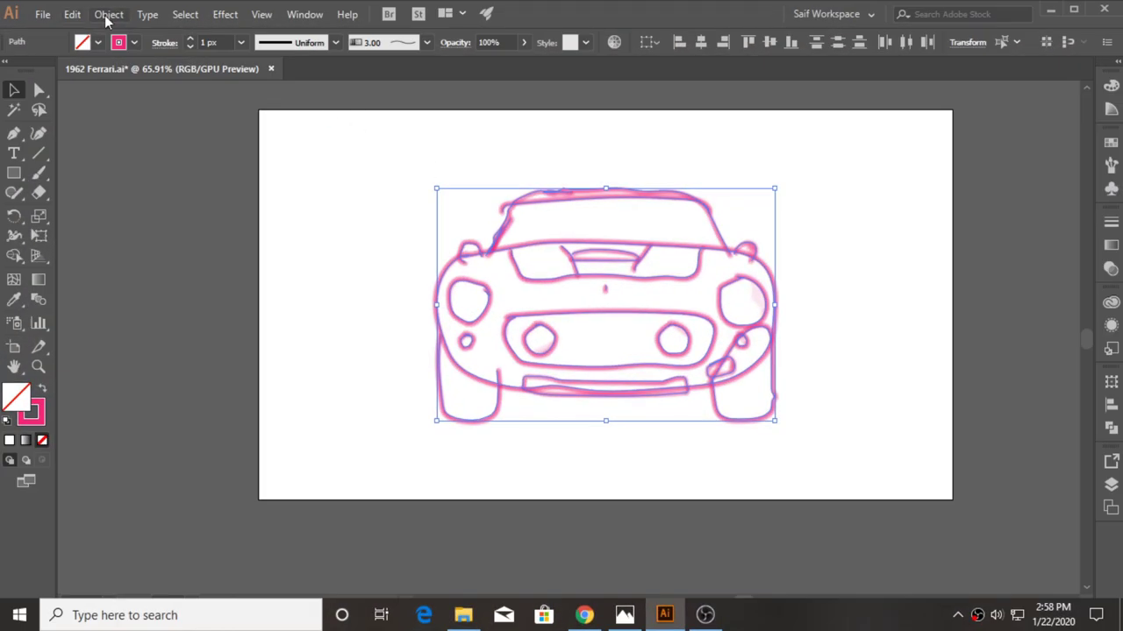
# Step: Group the pieces of the pink car sketch and lock the selection
pyautogui.click(107, 15)
pyautogui.click(176, 53)
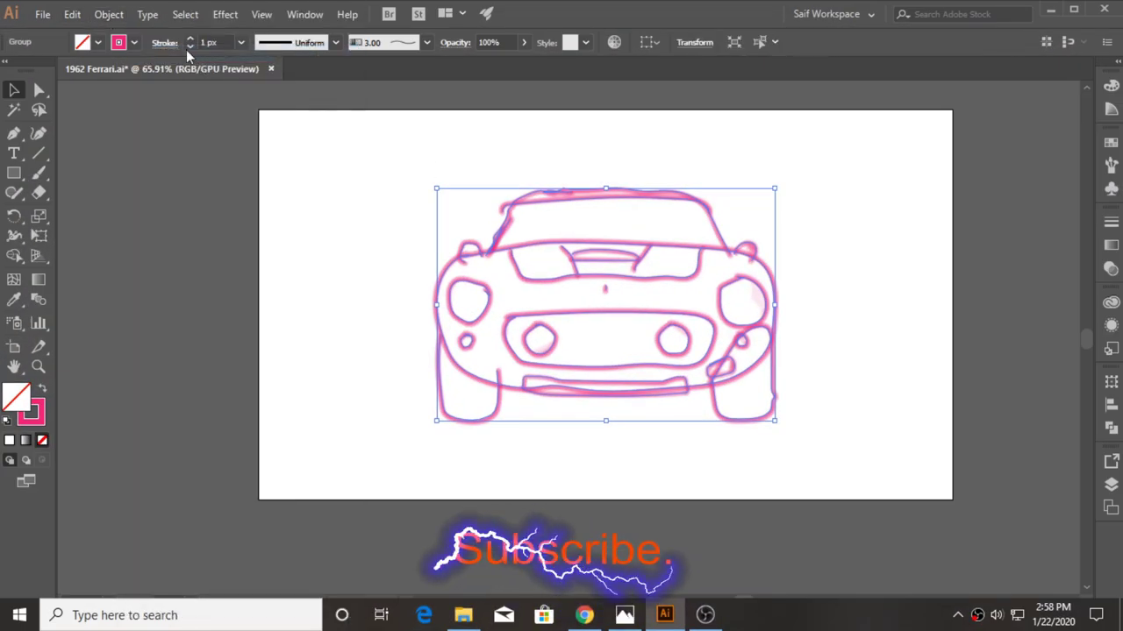
pyautogui.click(109, 15)
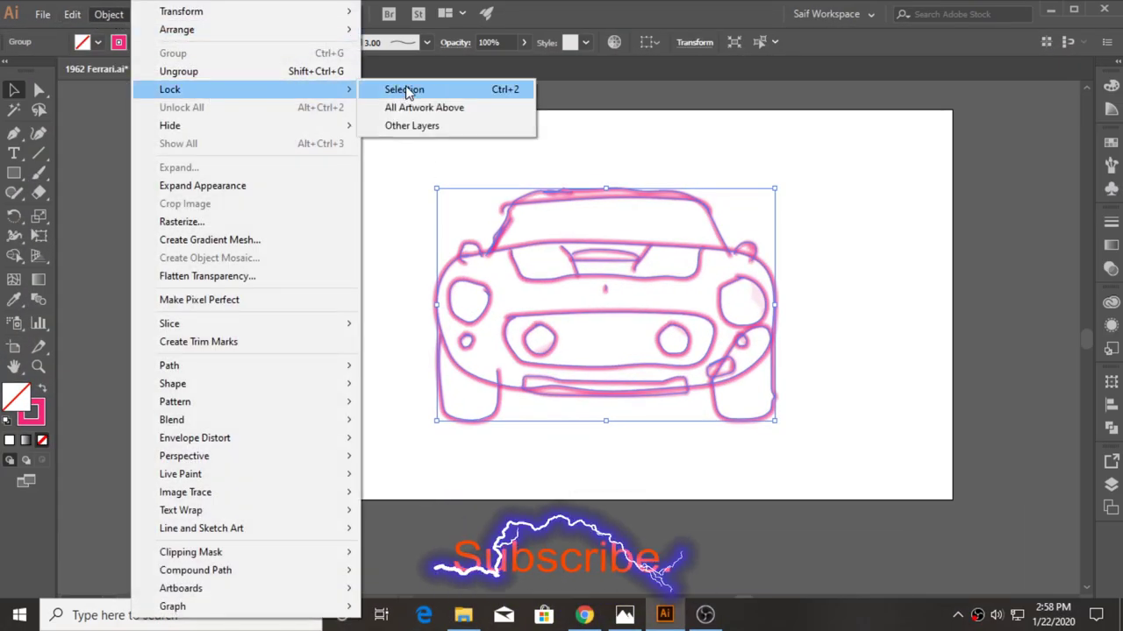
pyautogui.click(397, 155)
# Step: Zoom in closely on the left side of the car sketch
pyautogui.click(38, 366)
pyautogui.moveTo(459, 361); pyautogui.dragTo(657, 303)
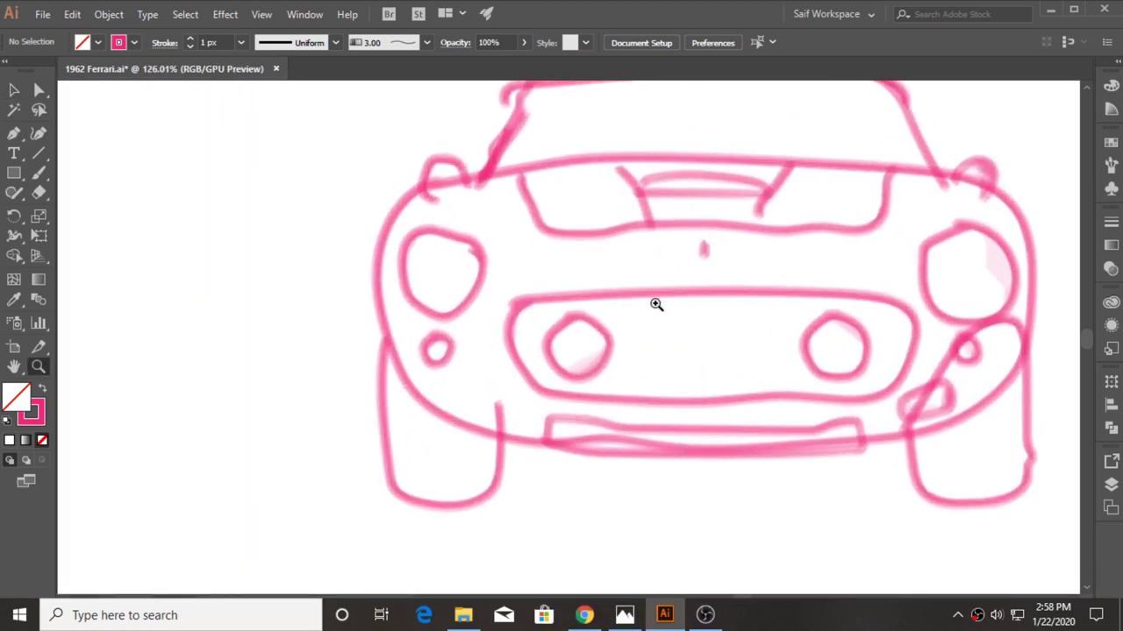
pyautogui.click(394, 314)
pyautogui.moveTo(395, 314); pyautogui.dragTo(412, 314)
# Step: Pen-trace the left fender and hood line from the car's left edge to the centre
pyautogui.press('p')
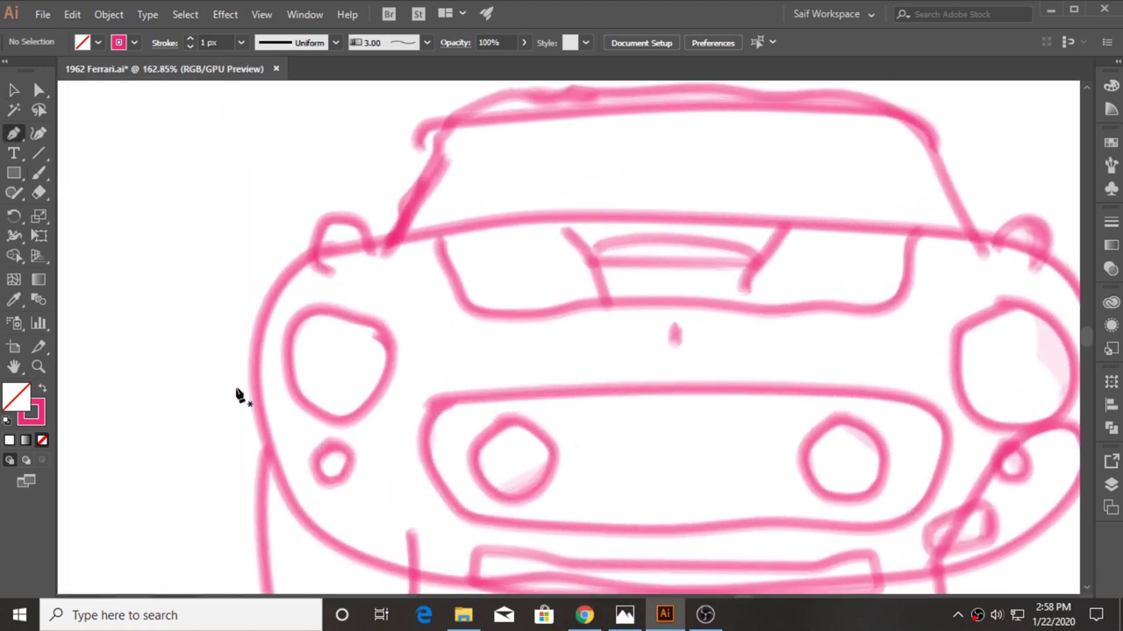
pyautogui.click(266, 435)
pyautogui.moveTo(302, 258); pyautogui.dragTo(379, 219)
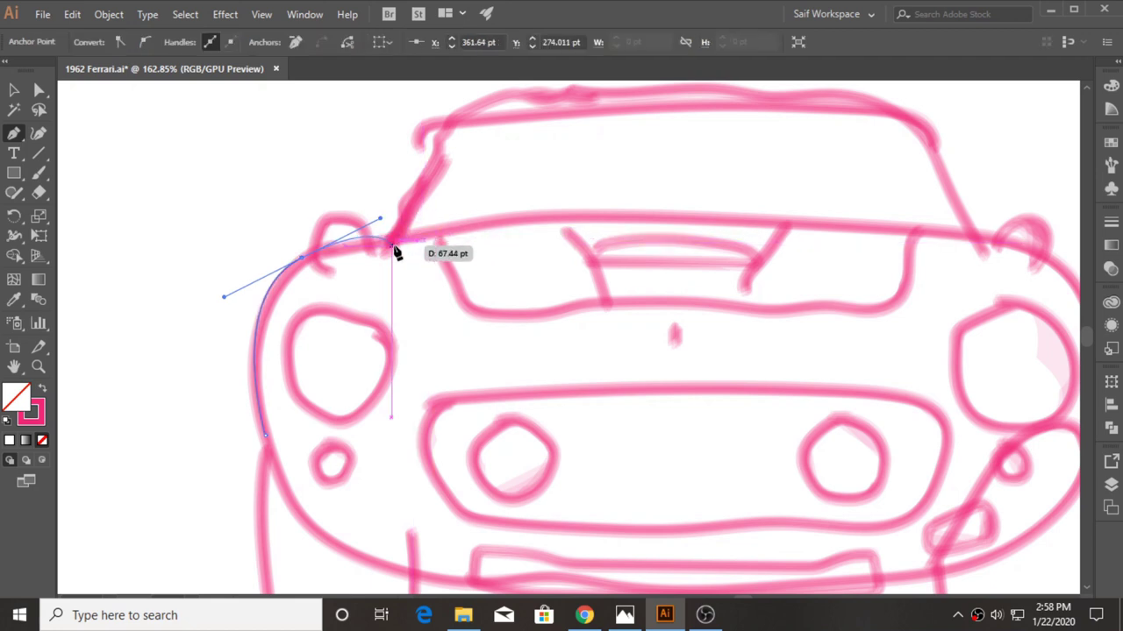
pyautogui.click(393, 245)
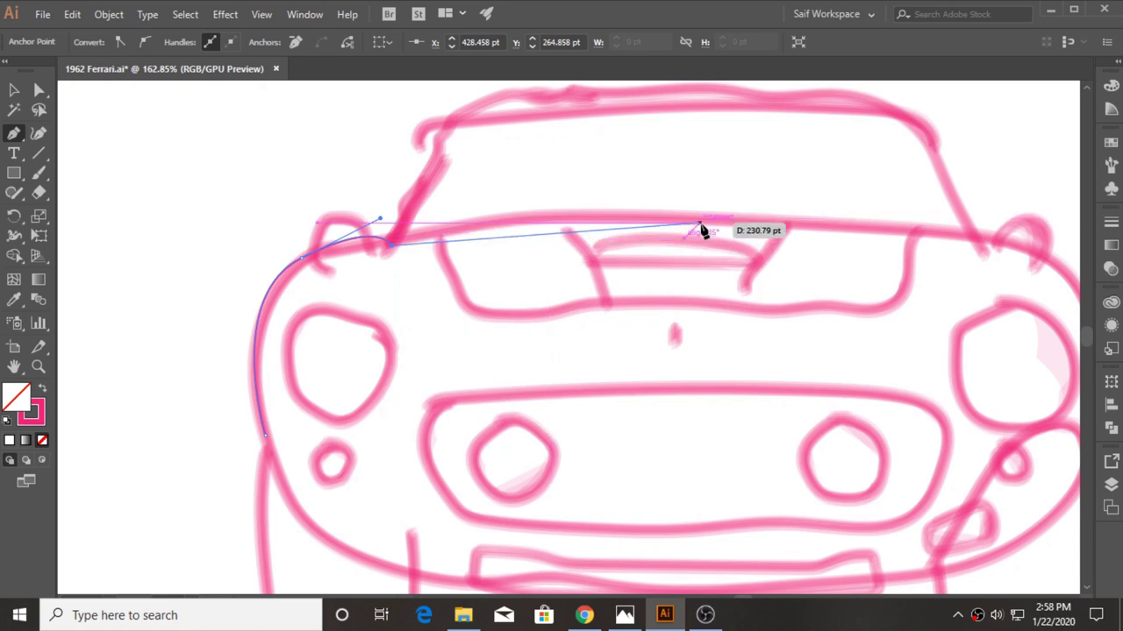
pyautogui.hotkey('ctrl', 'z')
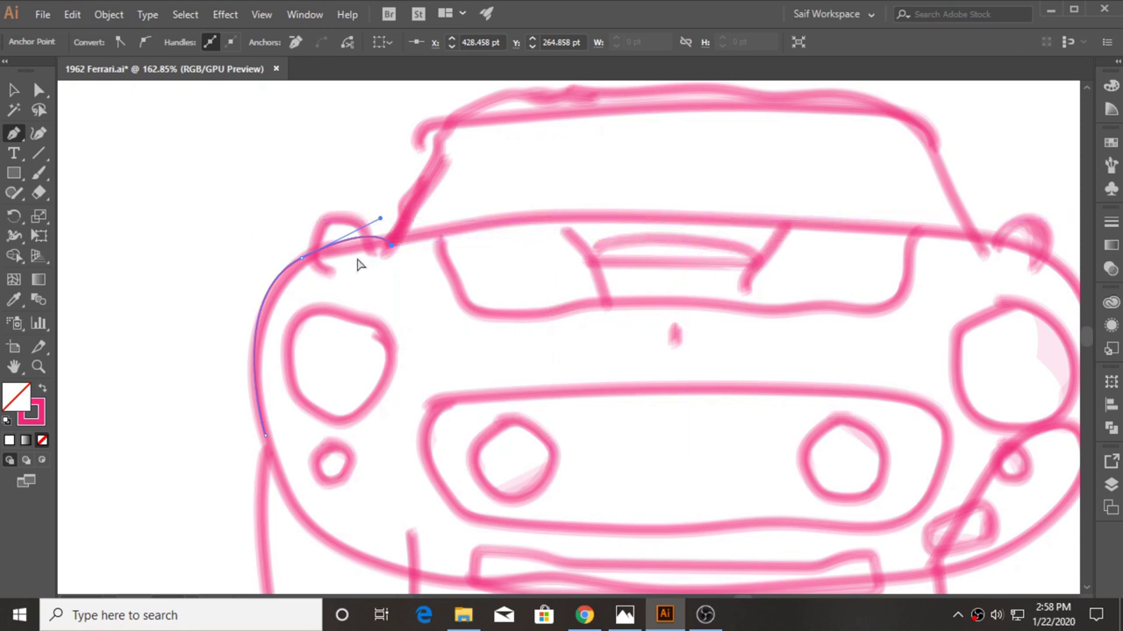
pyautogui.click(302, 257)
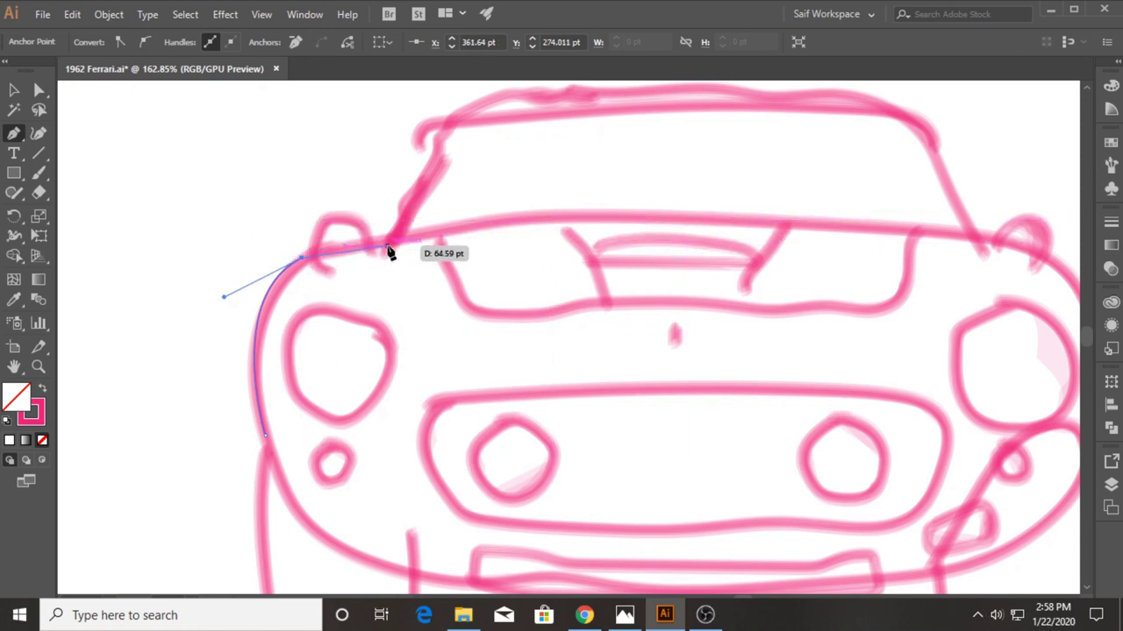
pyautogui.moveTo(410, 255); pyautogui.dragTo(389, 250)
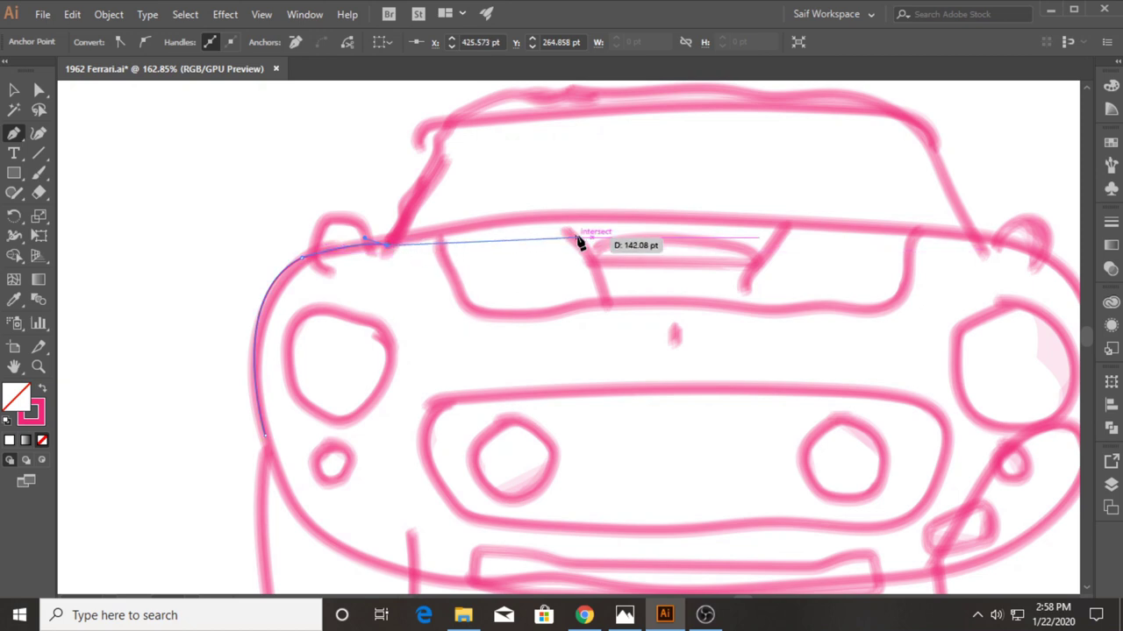
pyautogui.moveTo(674, 218)
pyautogui.mouseDown()
pyautogui.moveTo(800, 238)
pyautogui.moveTo(817, 228)
pyautogui.mouseUp()
pyautogui.click(673, 220)
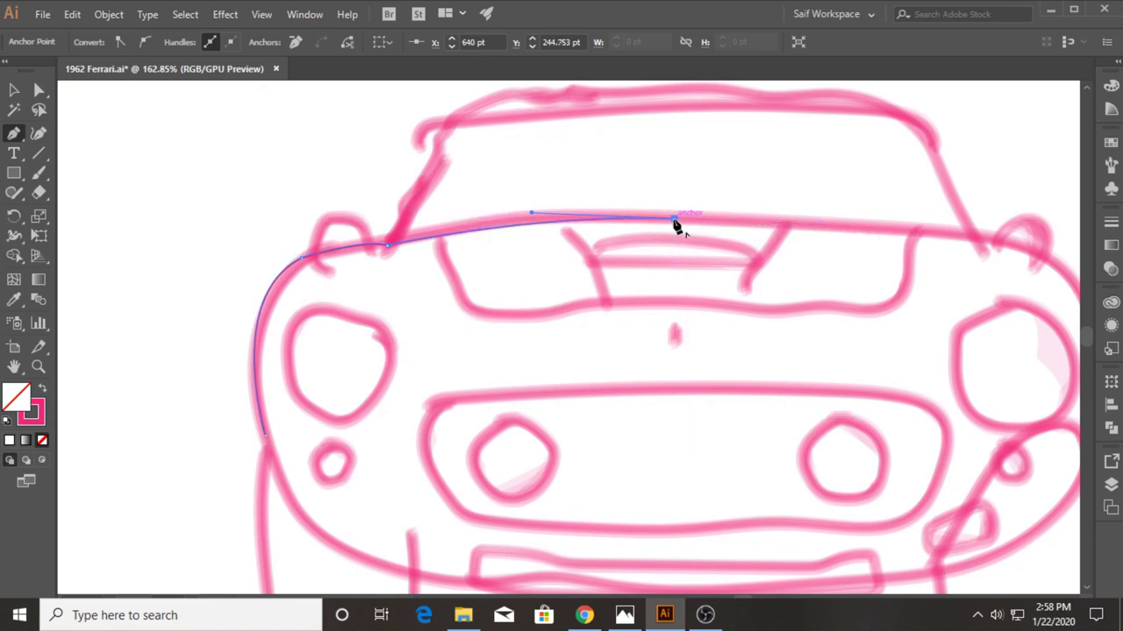
# Step: Drop the centre edge, curve the bottom edge left, close the outline and fit the artboard
pyautogui.scroll(-1, 667, 466)
pyautogui.scroll(-3, 666, 441)
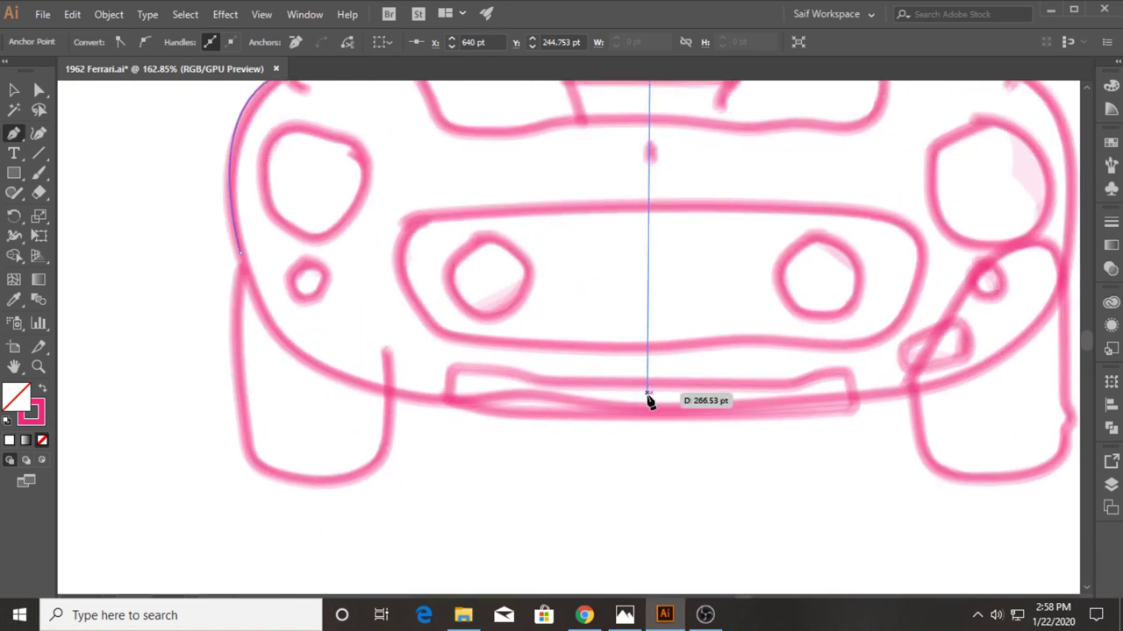
pyautogui.click(650, 405)
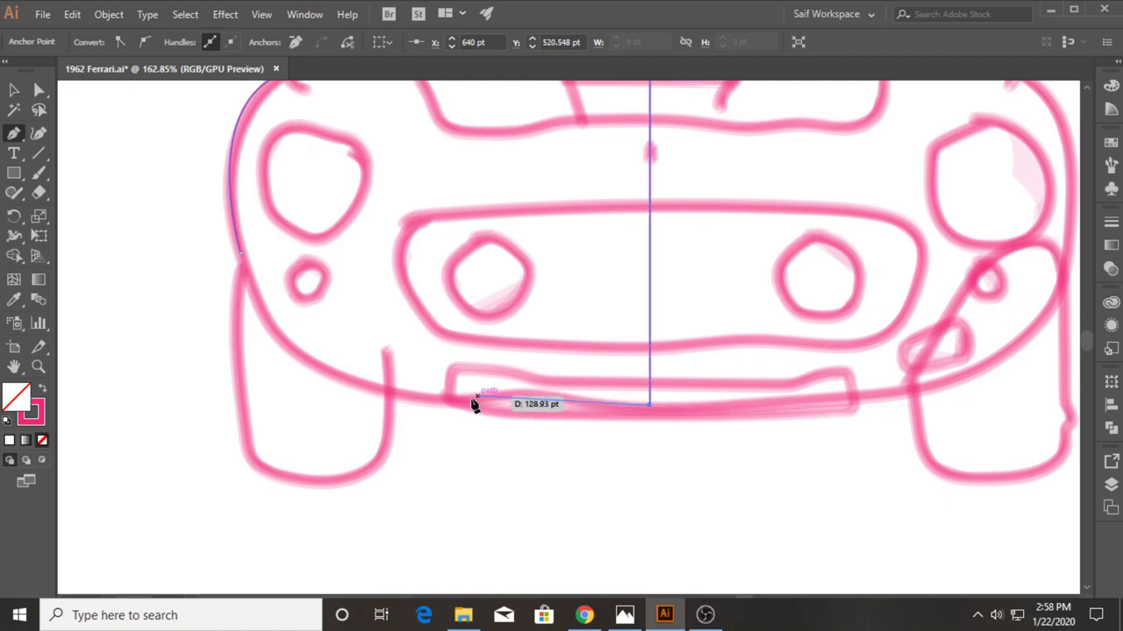
pyautogui.moveTo(306, 360); pyautogui.dragTo(200, 292)
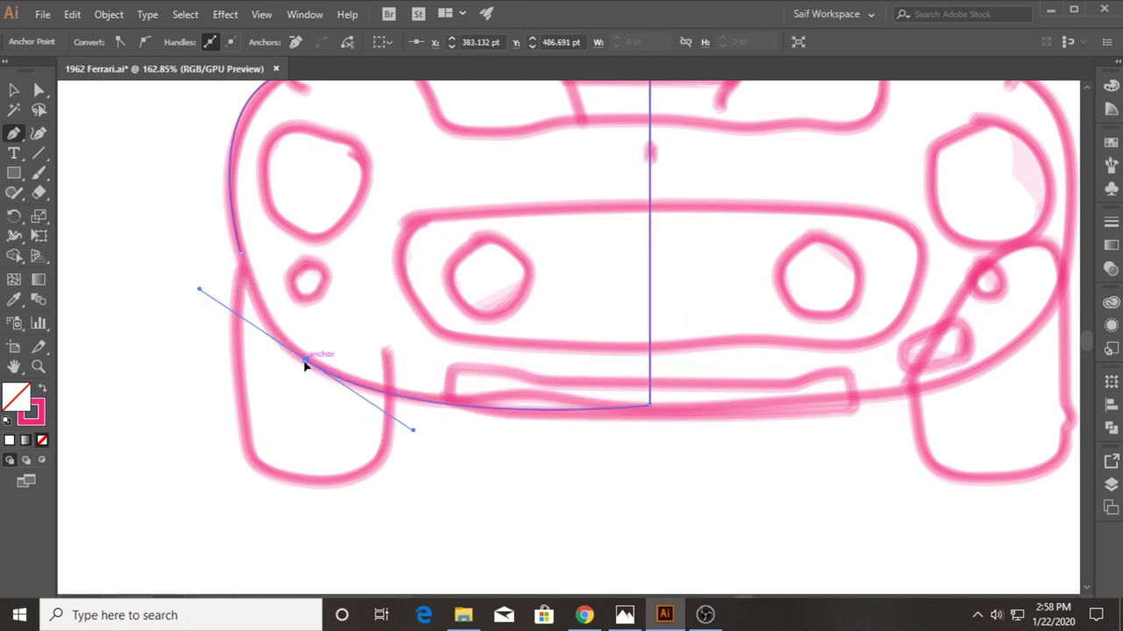
pyautogui.moveTo(243, 256); pyautogui.dragTo(234, 185)
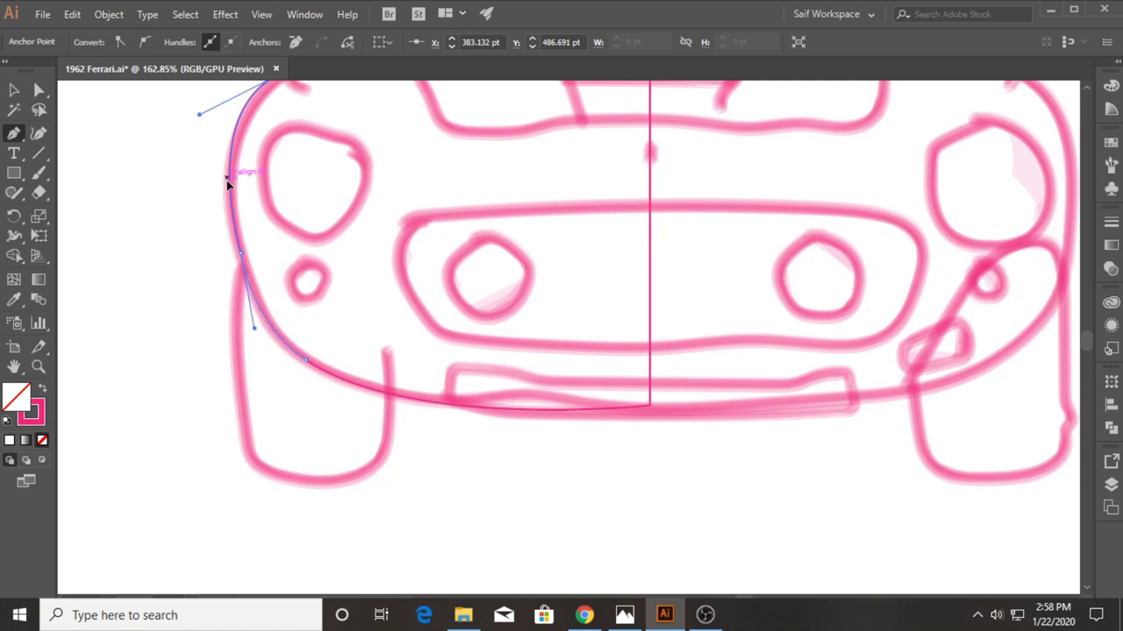
pyautogui.press('z')
pyautogui.hotkey('ctrl', '0')
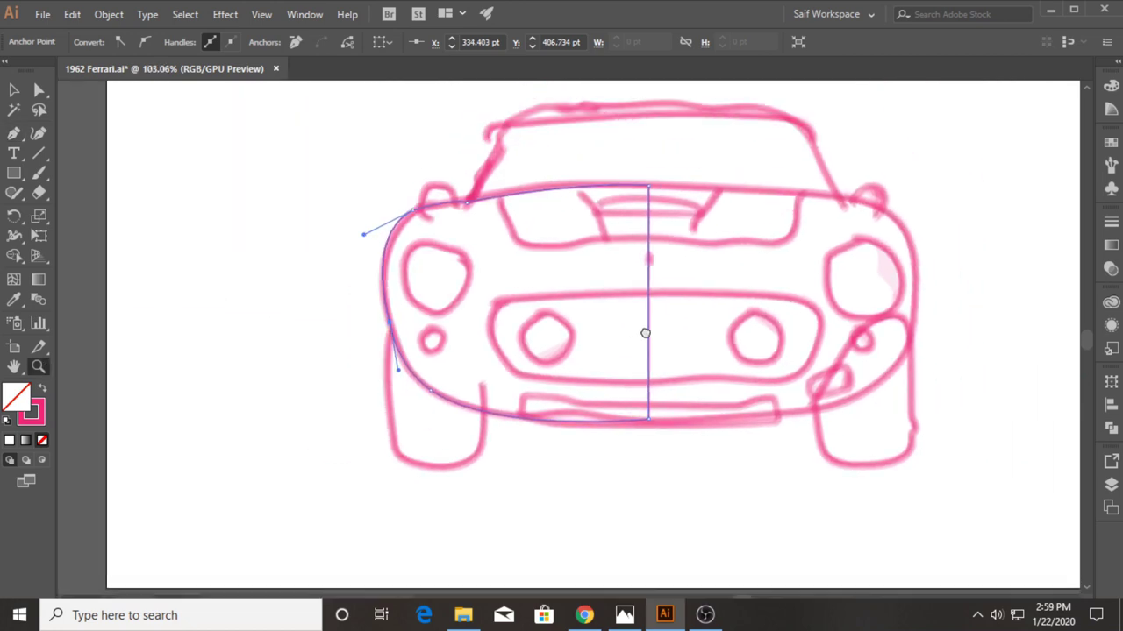
# Step: Give the half outline a black stroke and move a reflected copy to the right side
pyautogui.press('v')
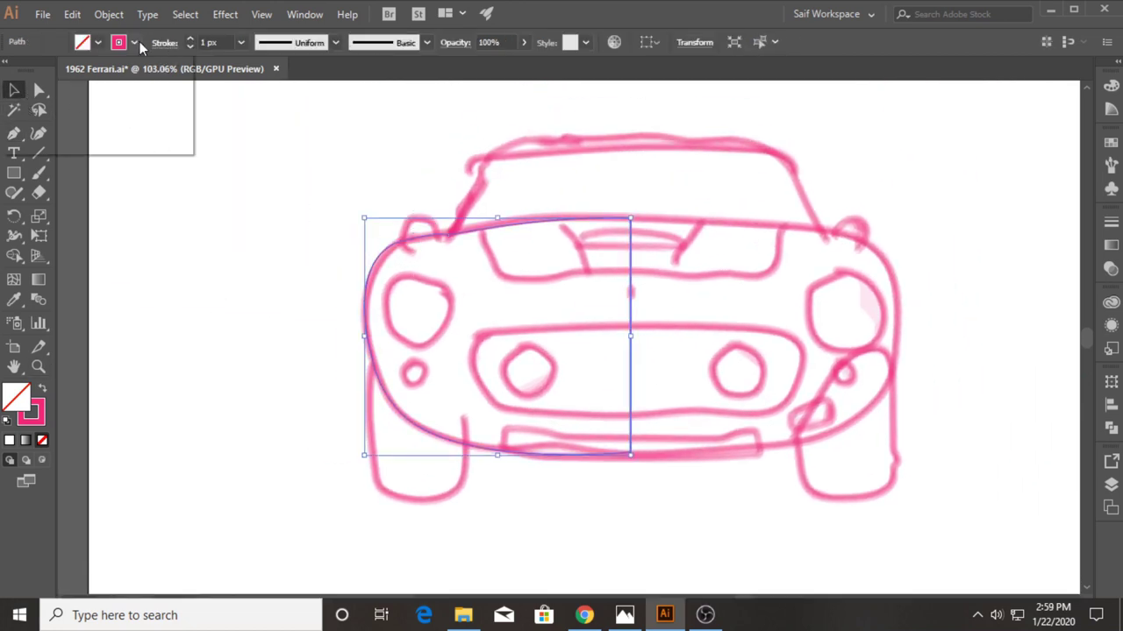
pyautogui.click(48, 81)
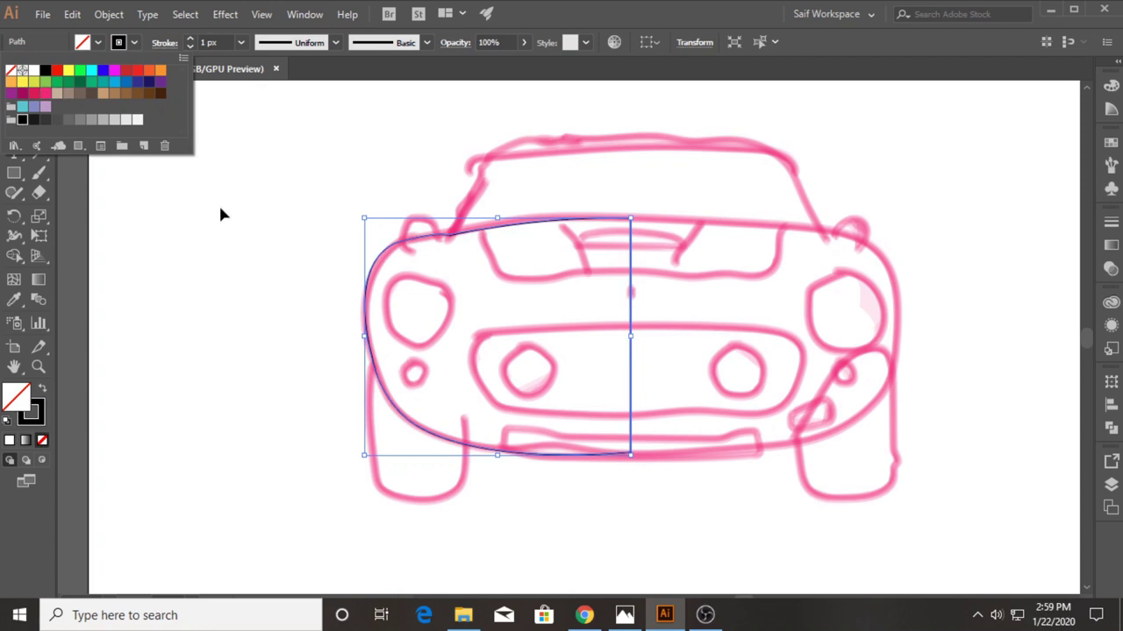
pyautogui.rightClick(376, 264)
pyautogui.moveTo(426, 496)
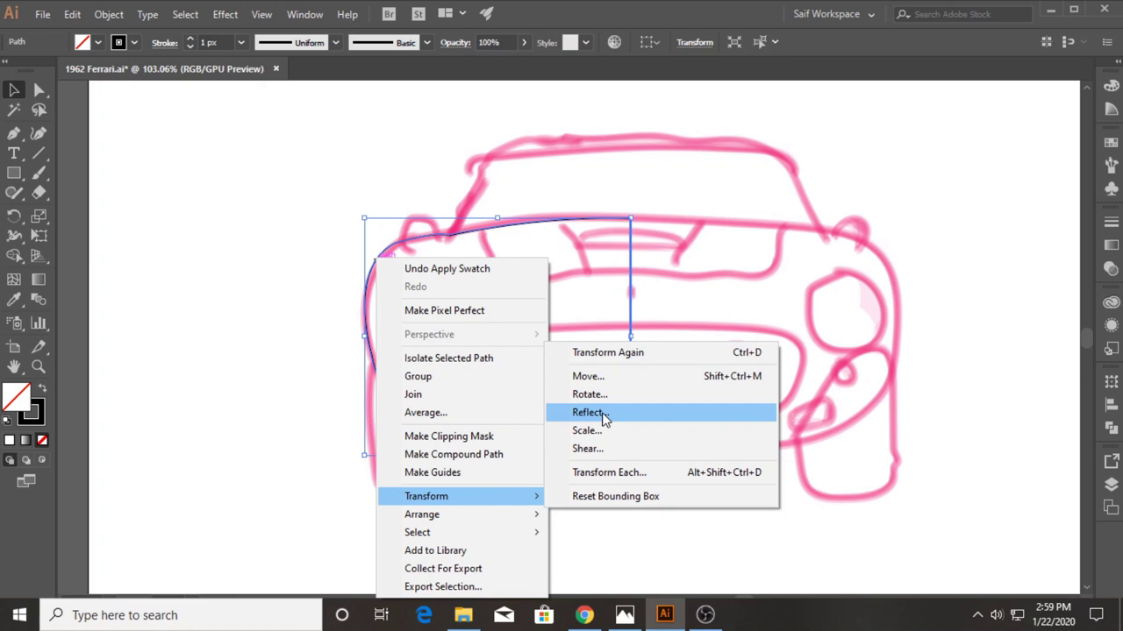
pyautogui.click(602, 414)
pyautogui.click(50, 261)
pyautogui.click(226, 409)
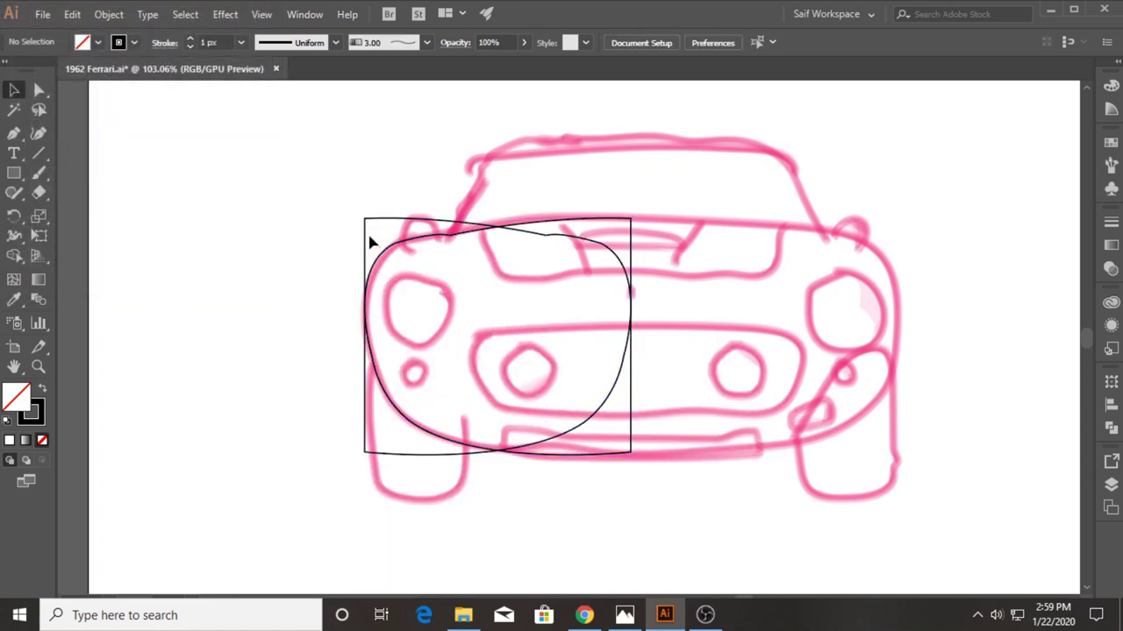
pyautogui.moveTo(369, 242); pyautogui.dragTo(635, 246)
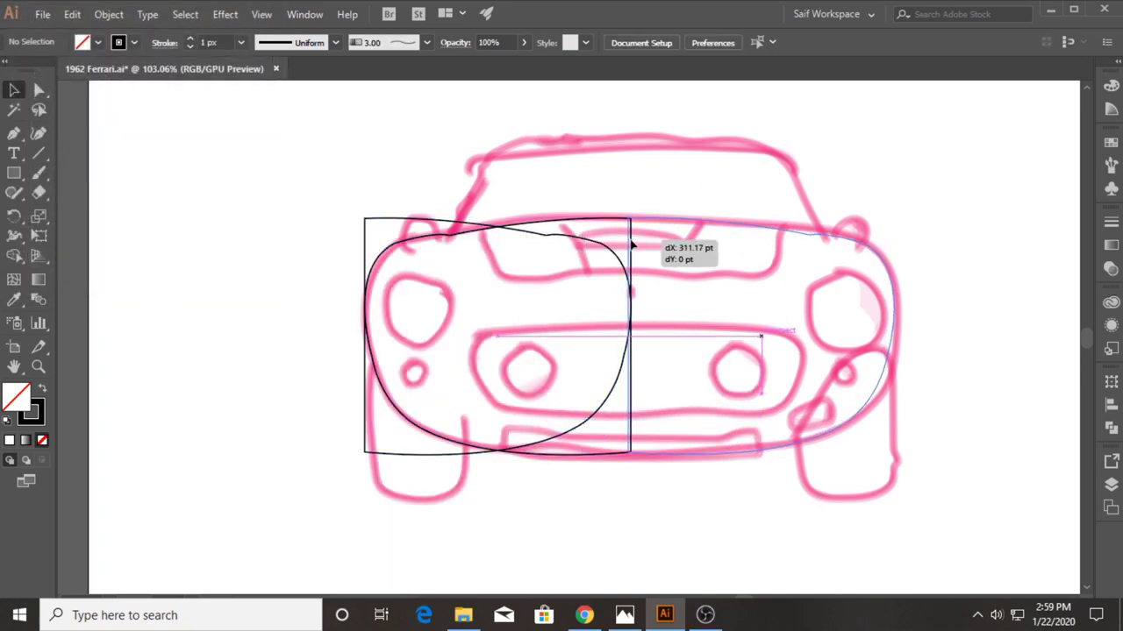
pyautogui.moveTo(635, 245); pyautogui.dragTo(637, 246)
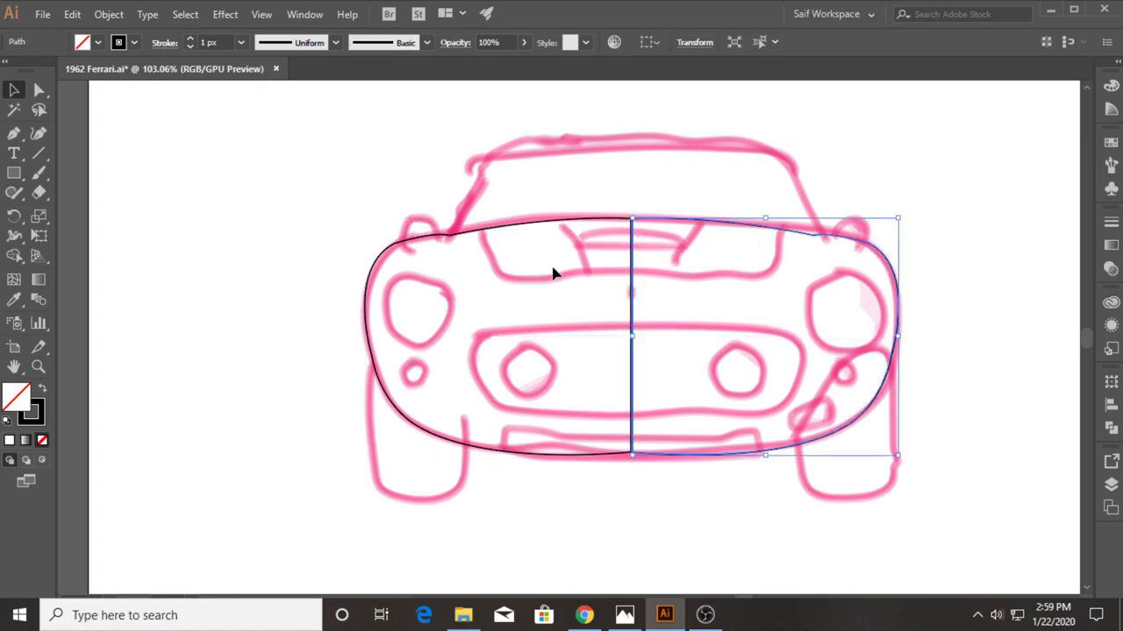
# Step: Select both outline halves and merge them with Pathfinder Unite
pyautogui.click(41, 372)
pyautogui.click(655, 321)
pyautogui.moveTo(781, 306); pyautogui.dragTo(720, 302)
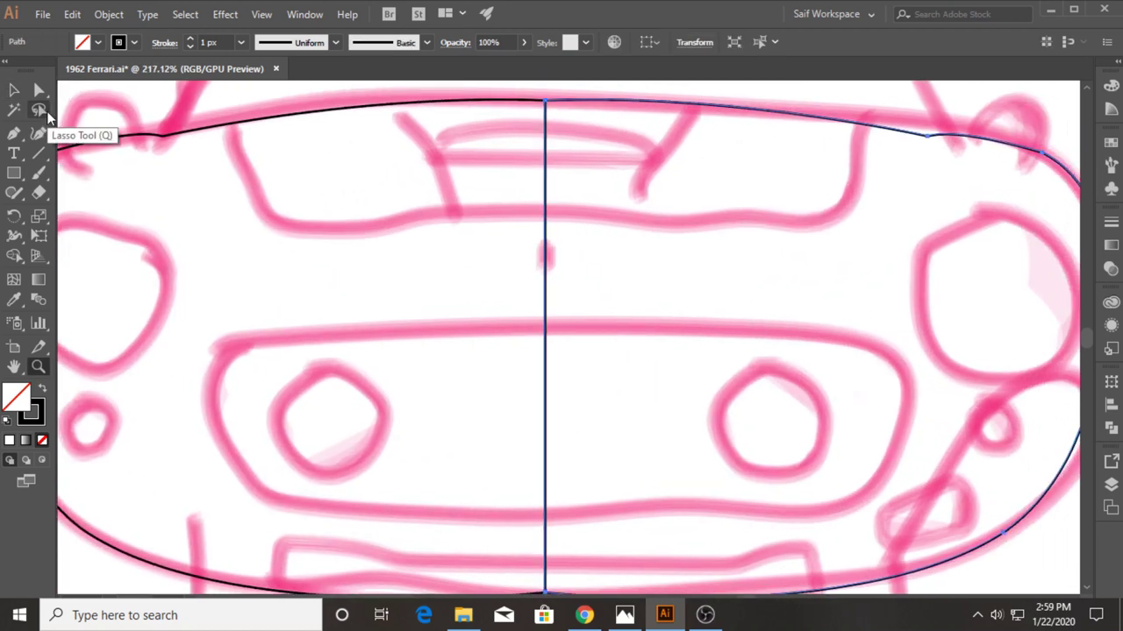
pyautogui.click(14, 90)
pyautogui.hotkey('ctrl', 'a')
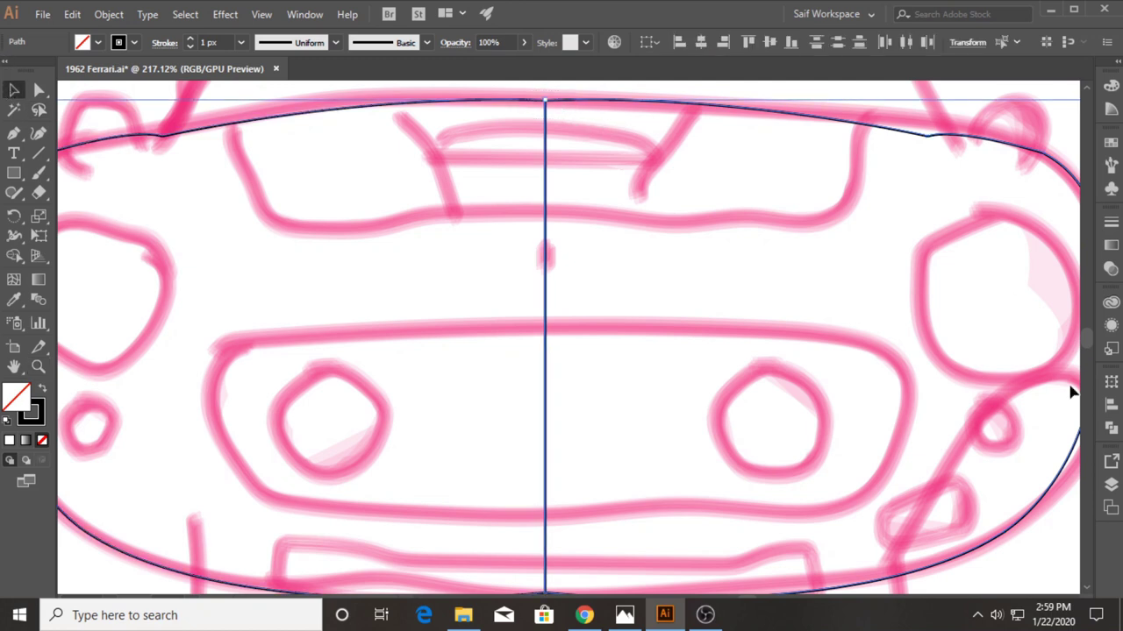
pyautogui.click(1112, 430)
pyautogui.click(922, 412)
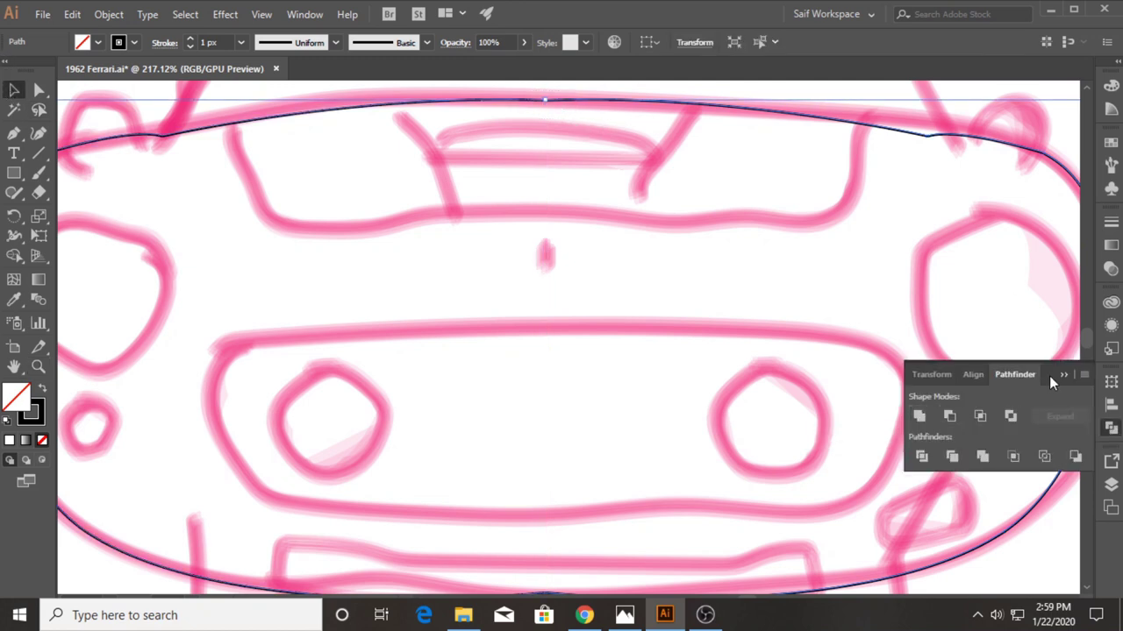
pyautogui.click(178, 230)
pyautogui.click(38, 366)
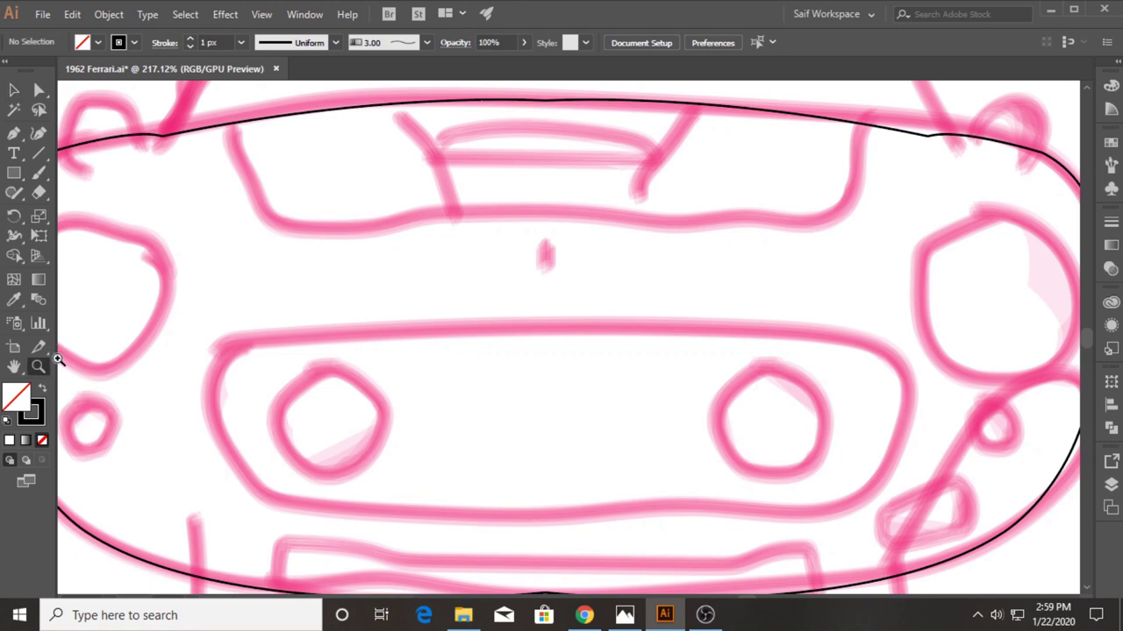
# Step: Trace the windshield's left pillar, top edge and right pillar as one open path
pyautogui.click(301, 260)
pyautogui.moveTo(347, 215); pyautogui.dragTo(313, 258)
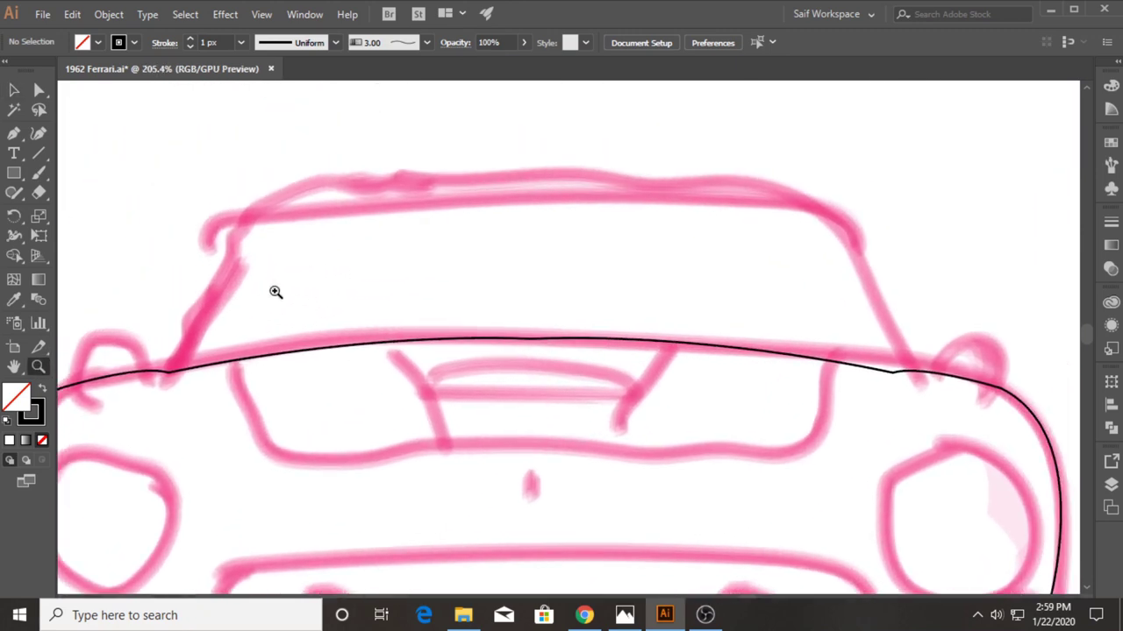
pyautogui.press('p')
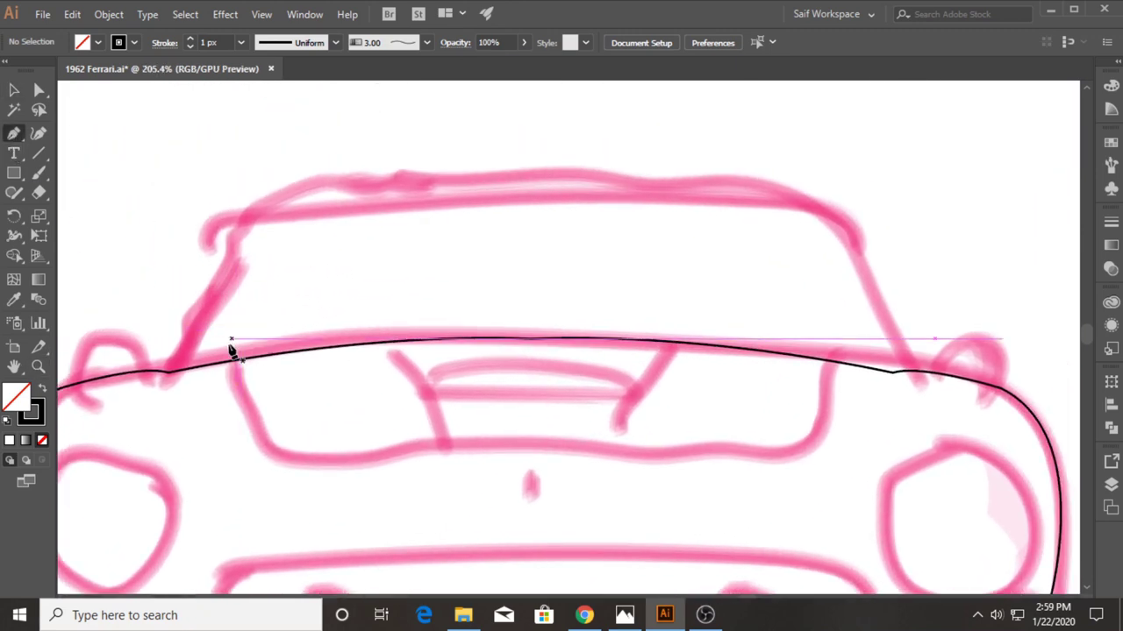
pyautogui.click(160, 379)
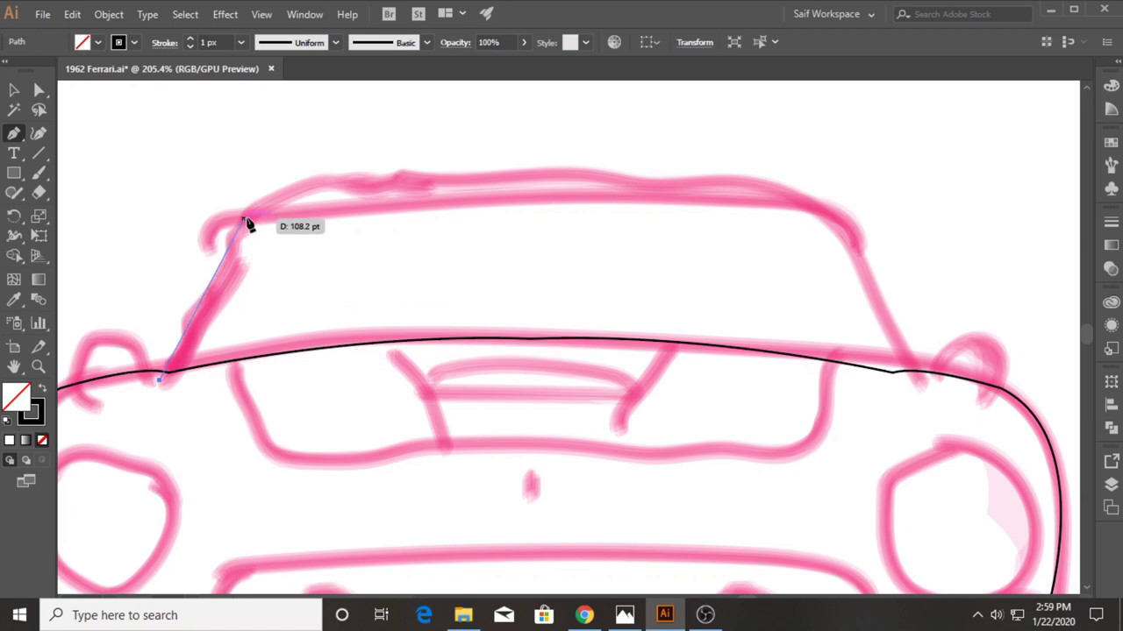
pyautogui.click(239, 228)
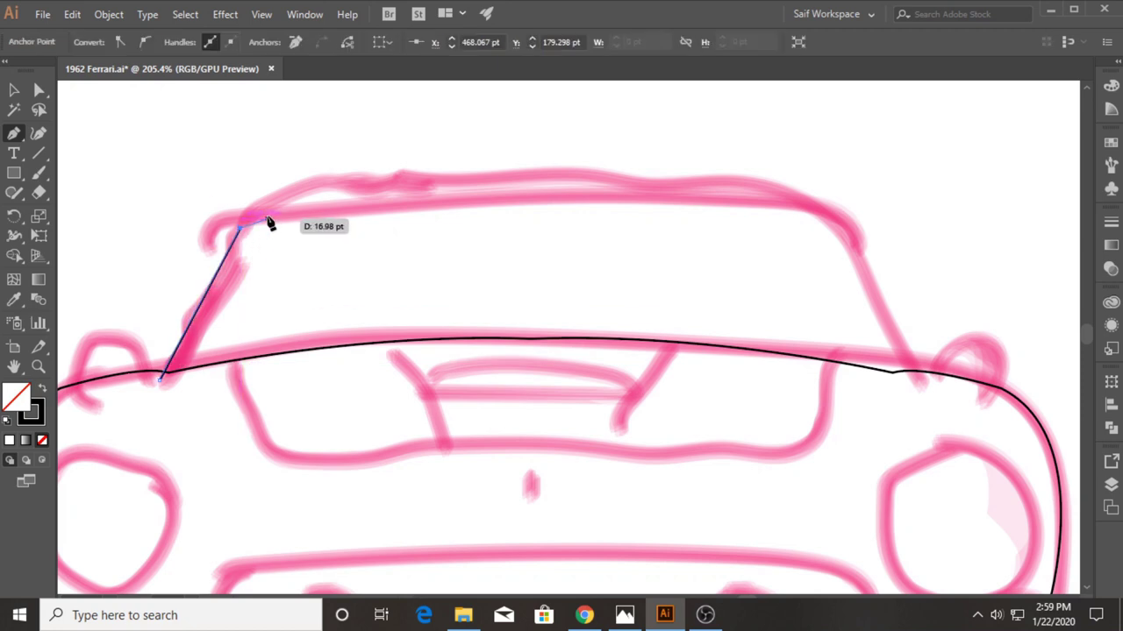
pyautogui.moveTo(242, 215); pyautogui.dragTo(300, 218)
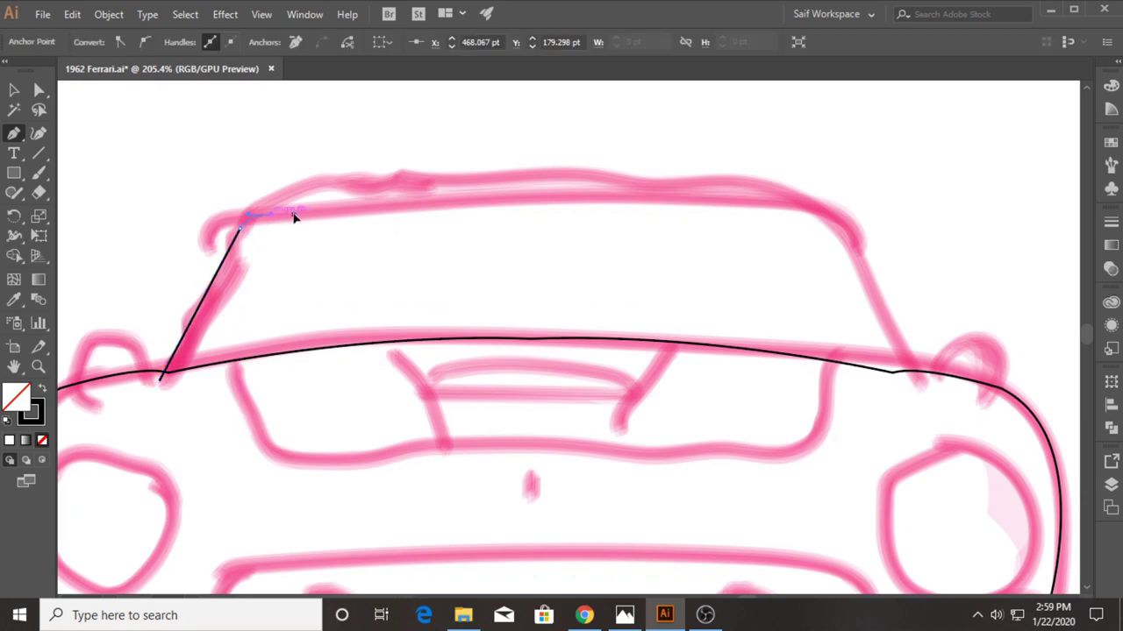
pyautogui.click(537, 202)
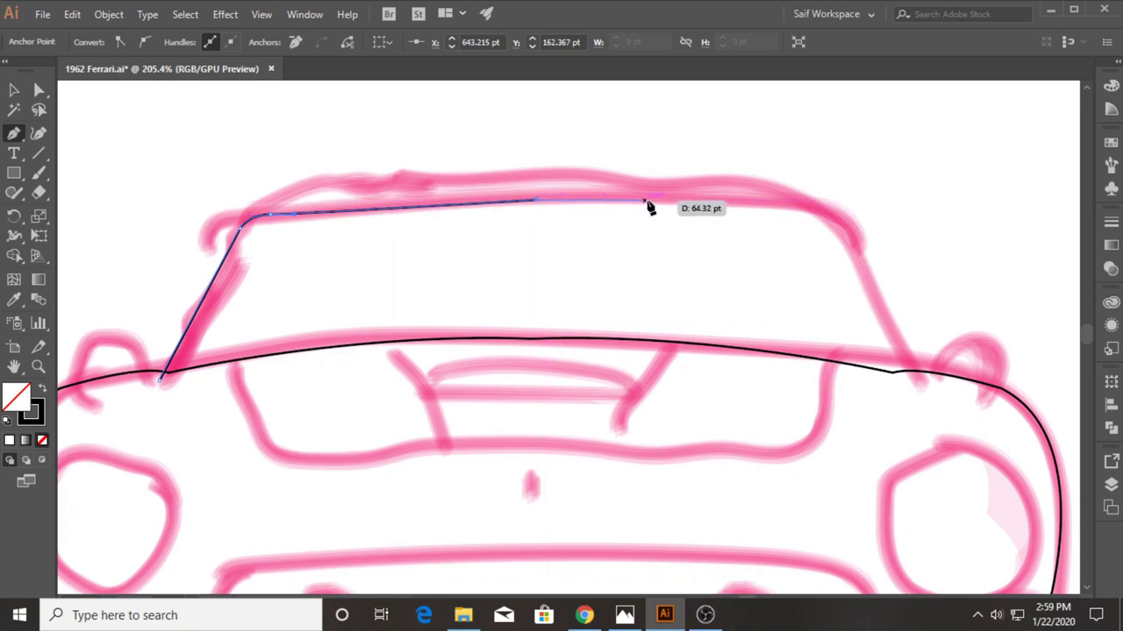
pyautogui.click(811, 212)
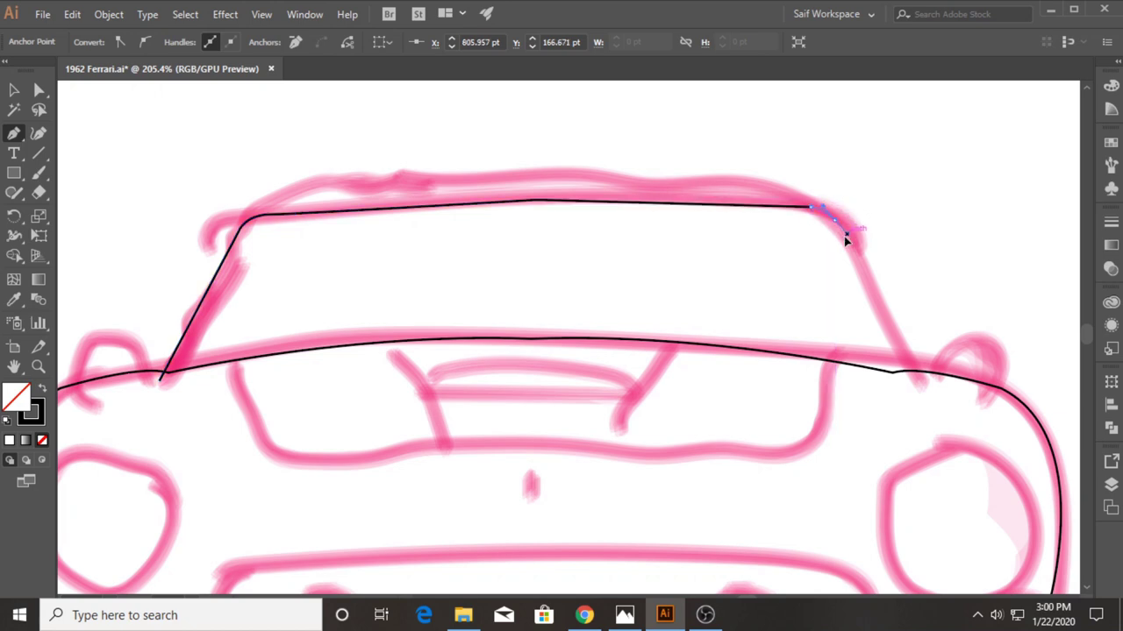
pyautogui.click(844, 235)
pyautogui.click(921, 380)
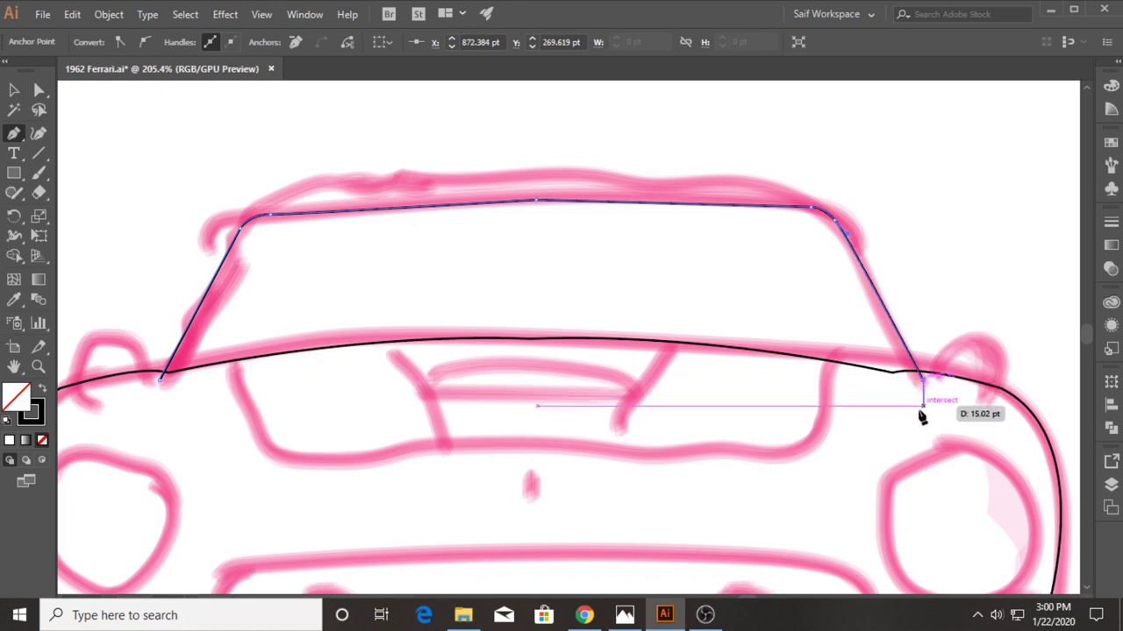
pyautogui.press('Escape')
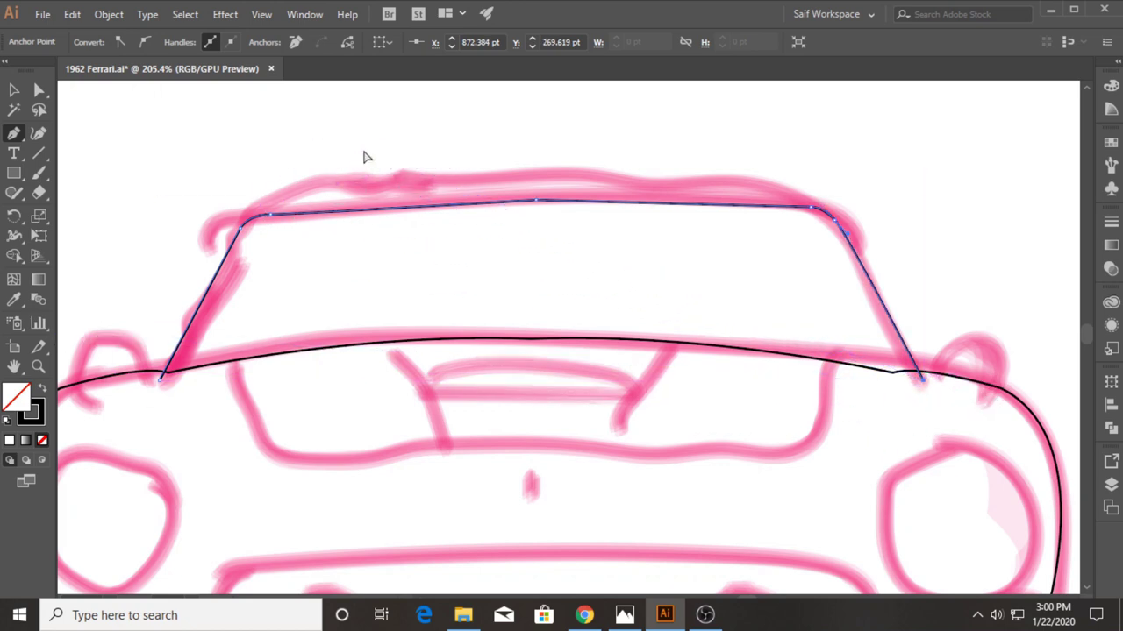
pyautogui.keyDown('ctrl'); pyautogui.click(362, 146); pyautogui.keyUp('ctrl')
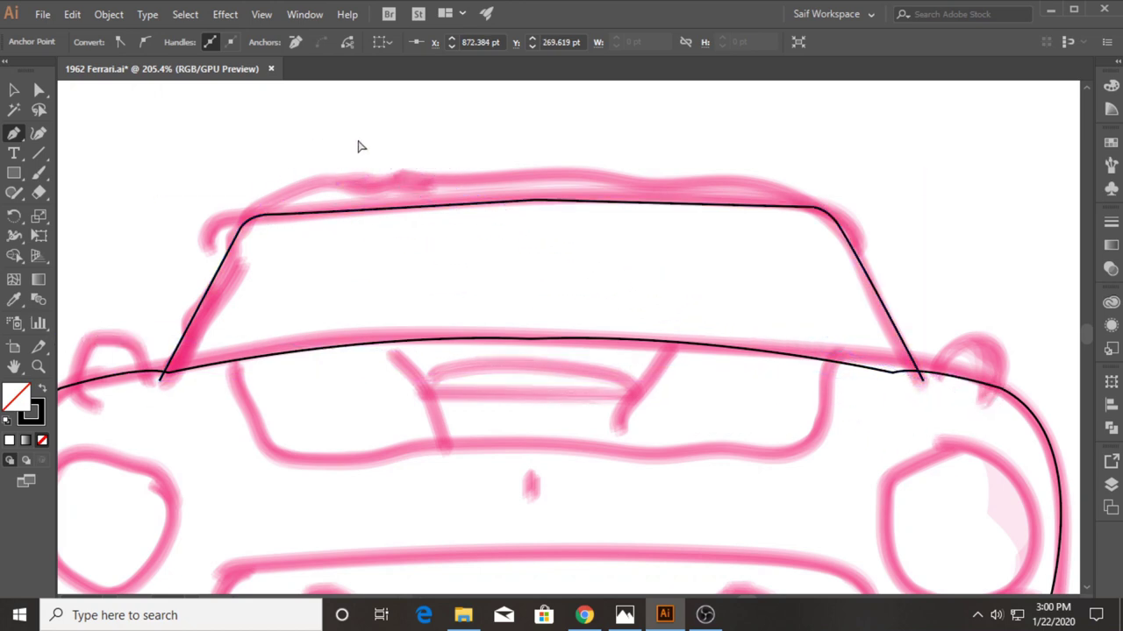
# Step: Draw a curved roof line above the windshield from left to right corner
pyautogui.click(250, 224)
pyautogui.moveTo(406, 186); pyautogui.dragTo(739, 191)
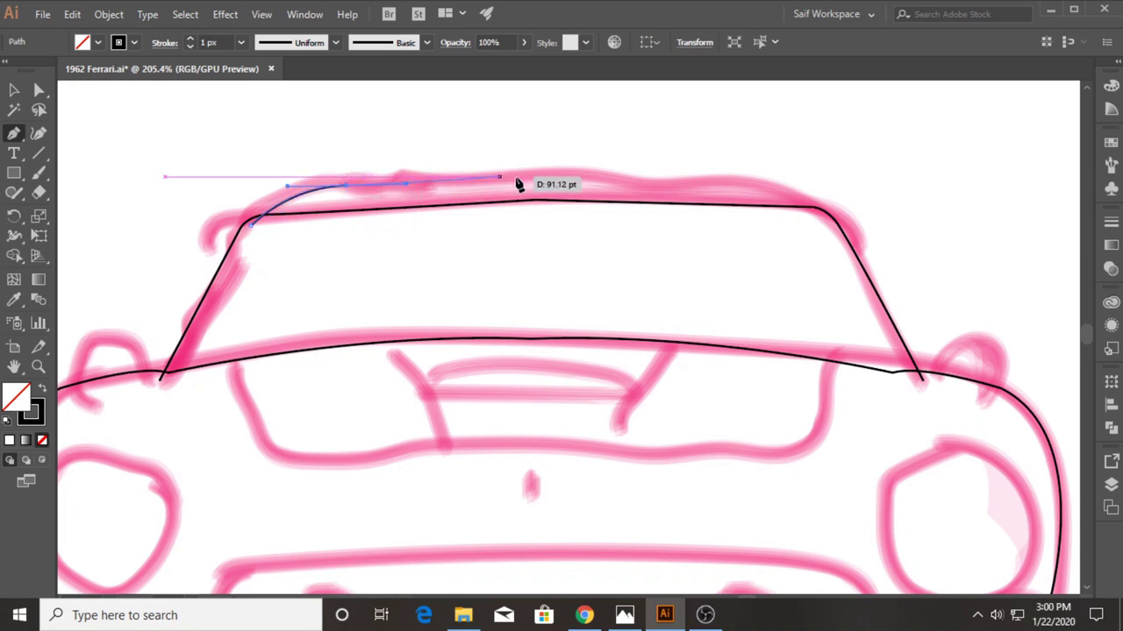
pyautogui.click(722, 185)
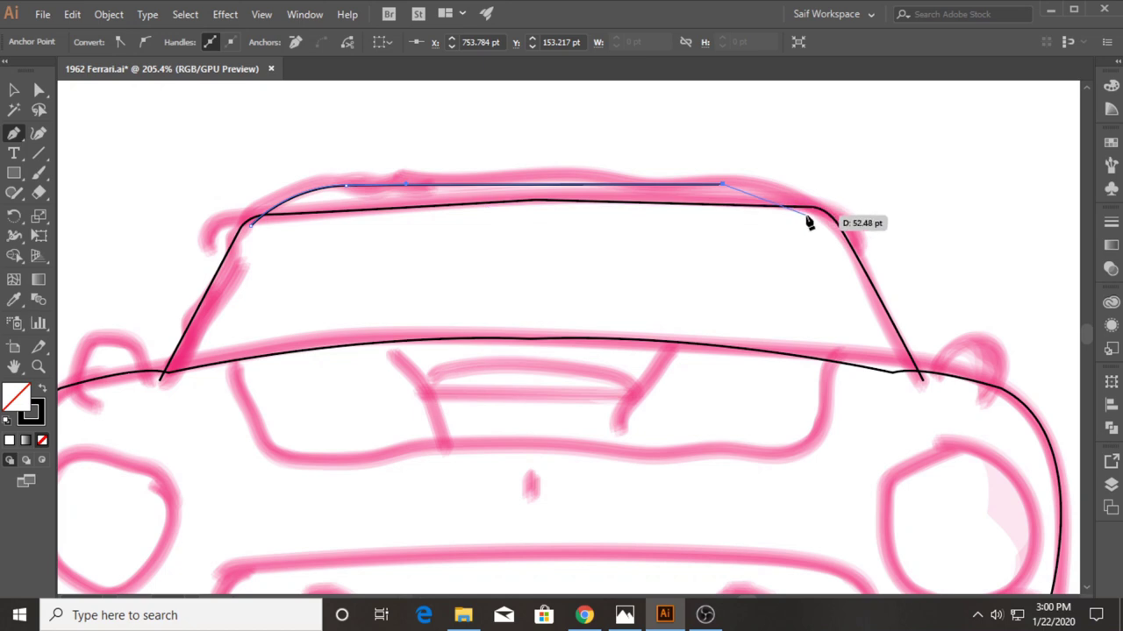
pyautogui.click(815, 221)
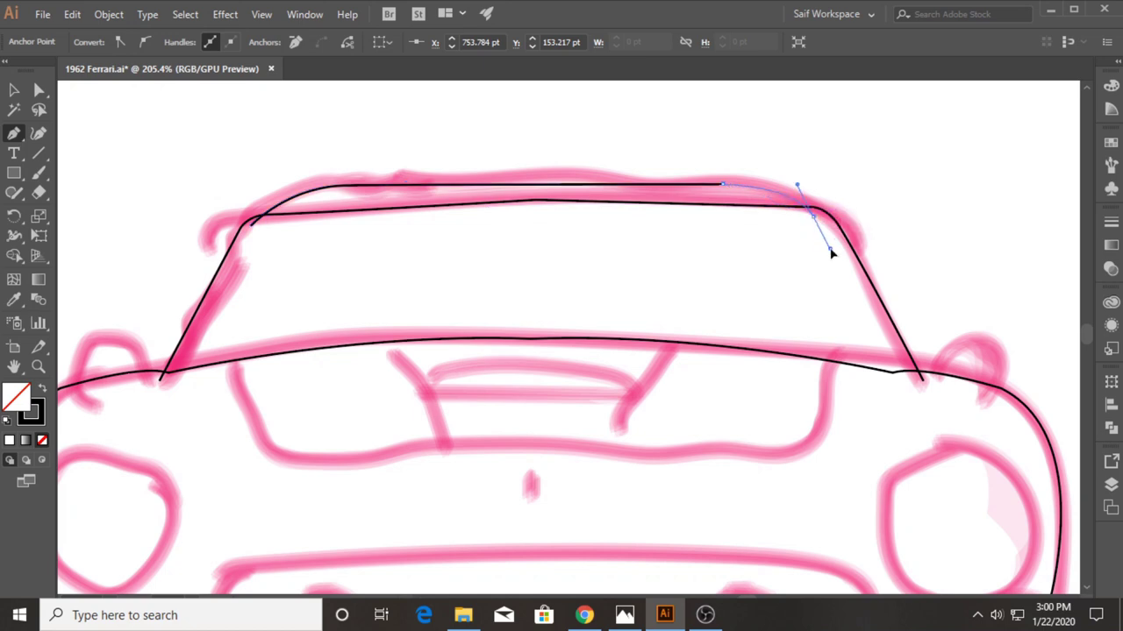
pyautogui.moveTo(832, 254); pyautogui.dragTo(828, 251)
pyautogui.keyDown('ctrl'); pyautogui.click(162, 189); pyautogui.keyUp('ctrl')
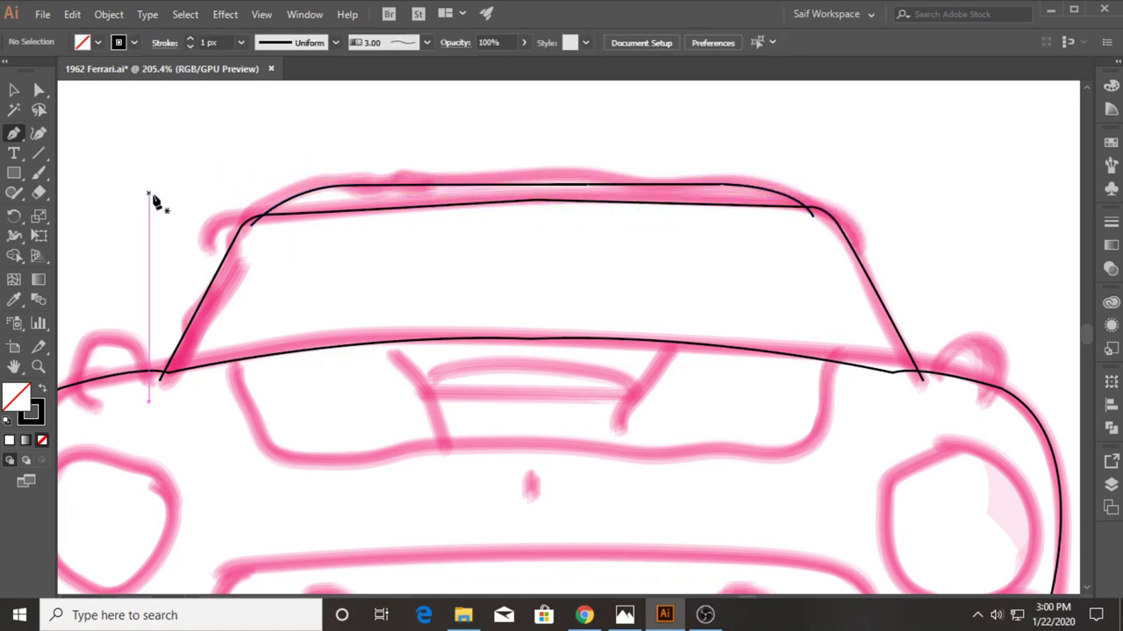
pyautogui.moveTo(299, 441); pyautogui.dragTo(376, 237)
# Step: Trace the window's upper-left start, left edge and curved bottom edge
pyautogui.moveTo(321, 208); pyautogui.dragTo(283, 251)
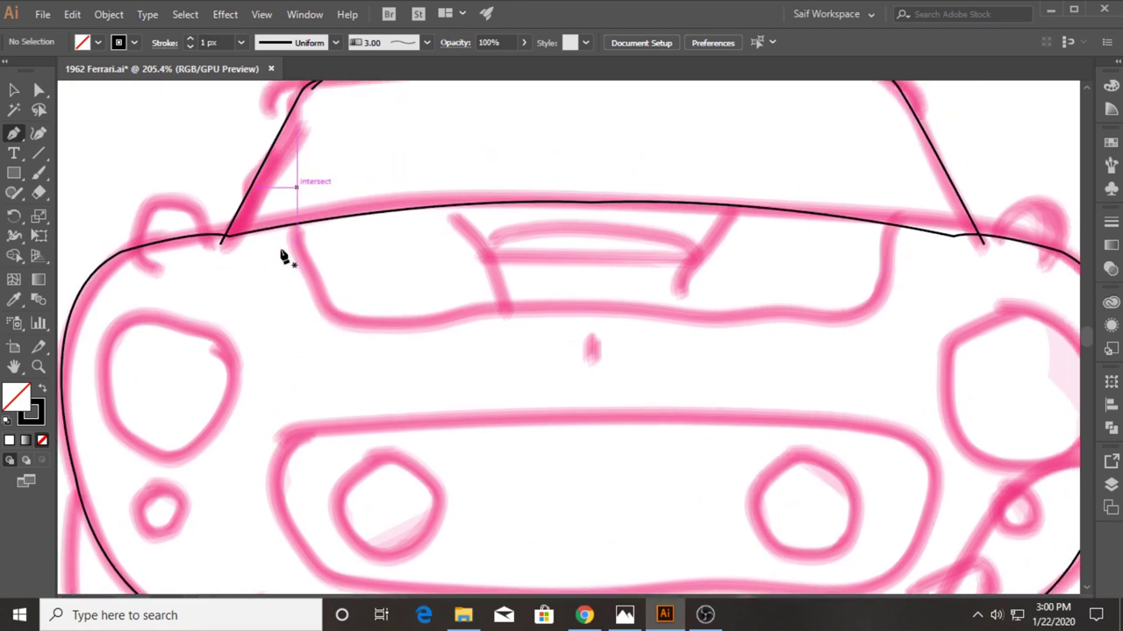
pyautogui.click(290, 215)
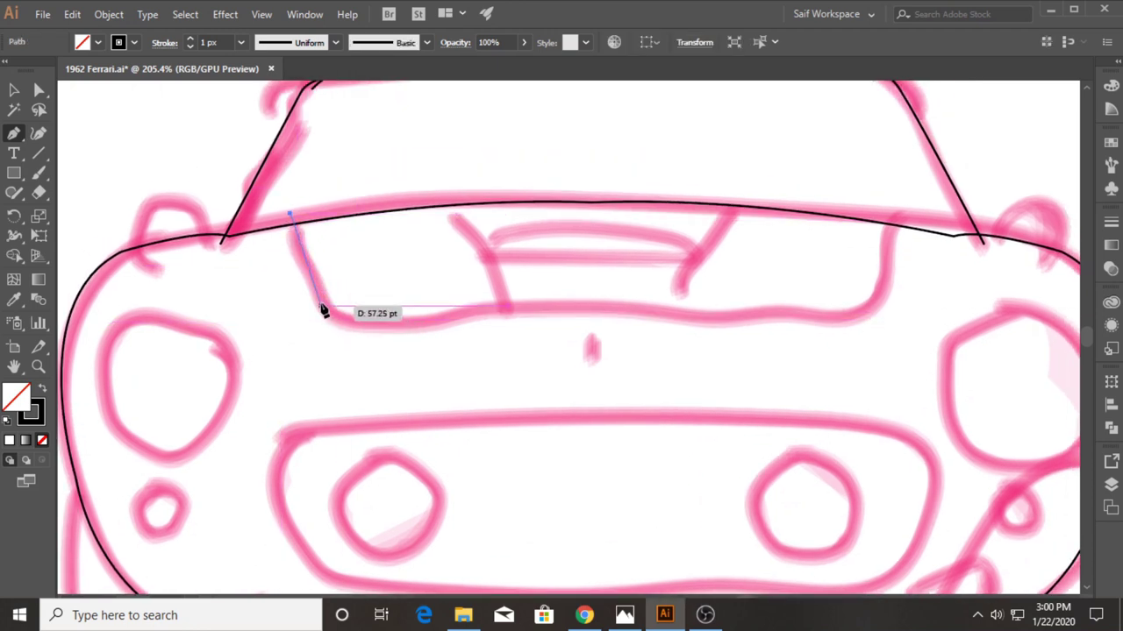
pyautogui.click(309, 259)
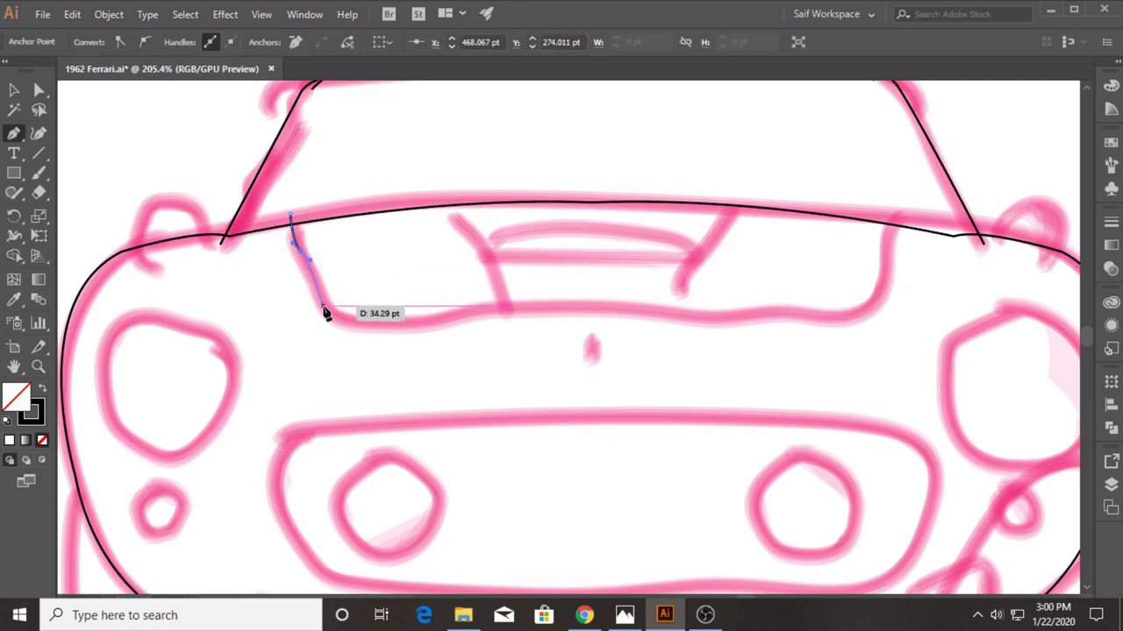
pyautogui.moveTo(324, 319); pyautogui.dragTo(416, 328)
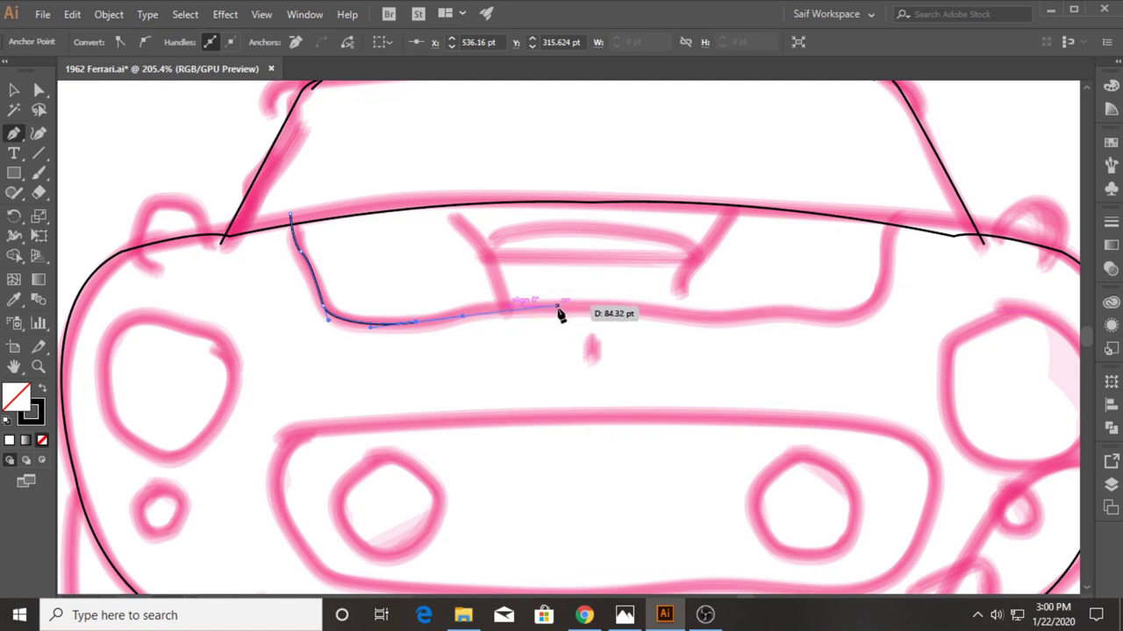
pyautogui.moveTo(570, 307); pyautogui.dragTo(602, 314)
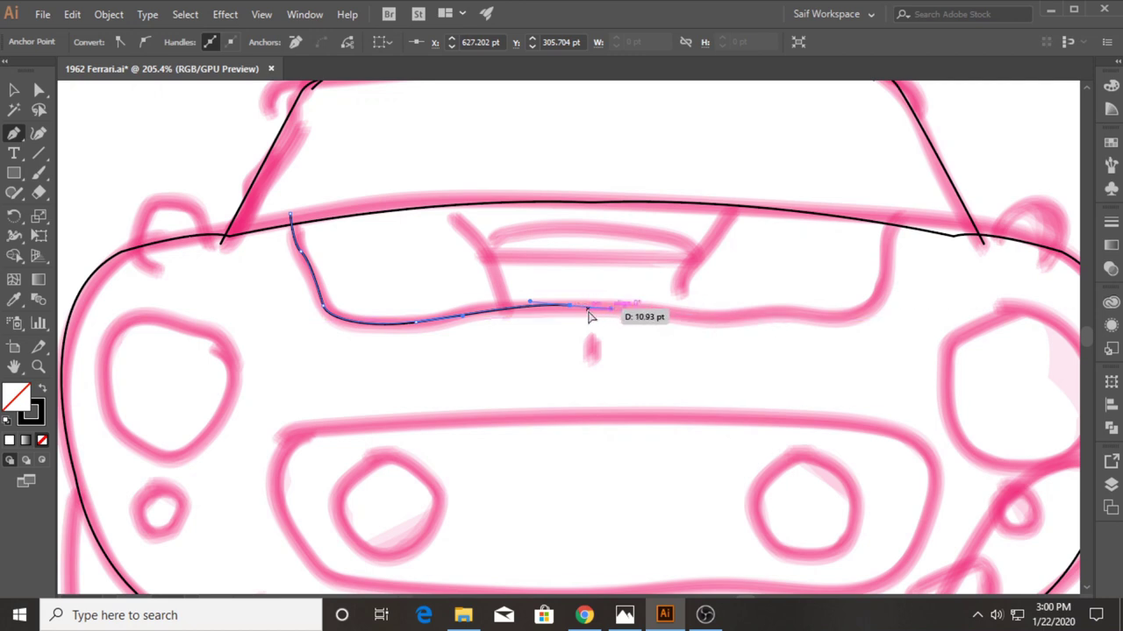
pyautogui.hotkey('ctrl', 'z')
pyautogui.click(596, 307)
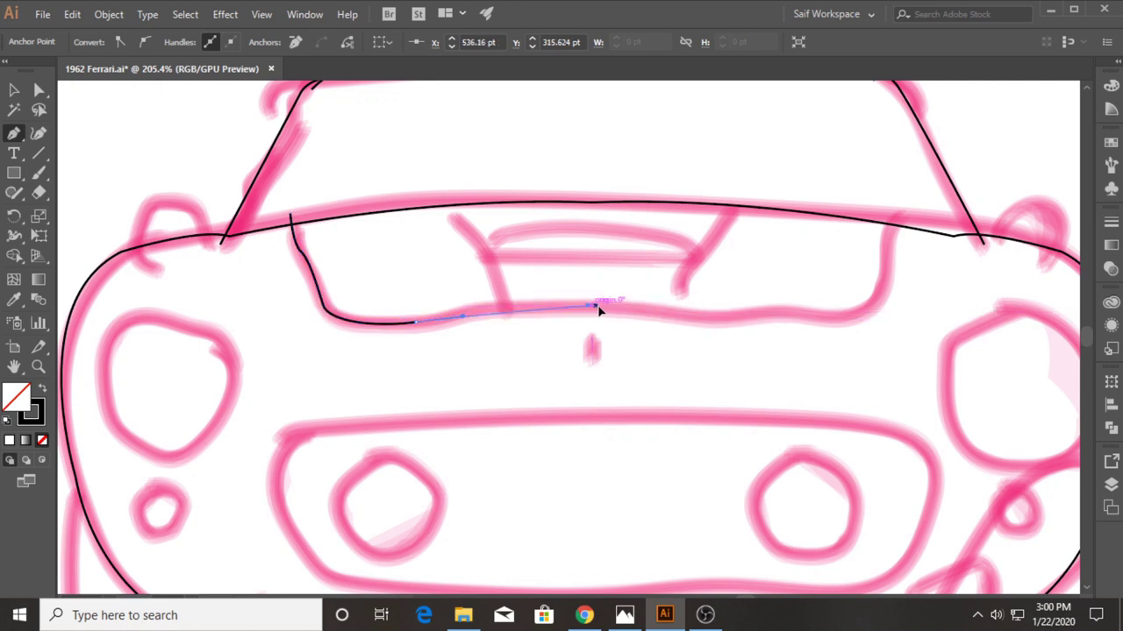
pyautogui.click(655, 309)
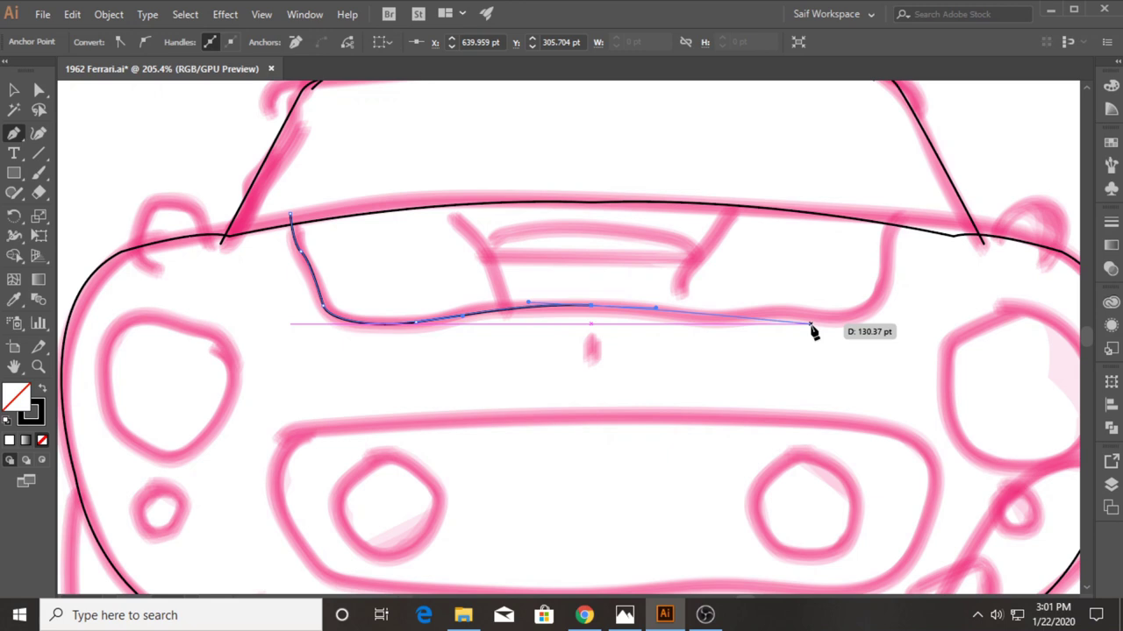
pyautogui.click(811, 325)
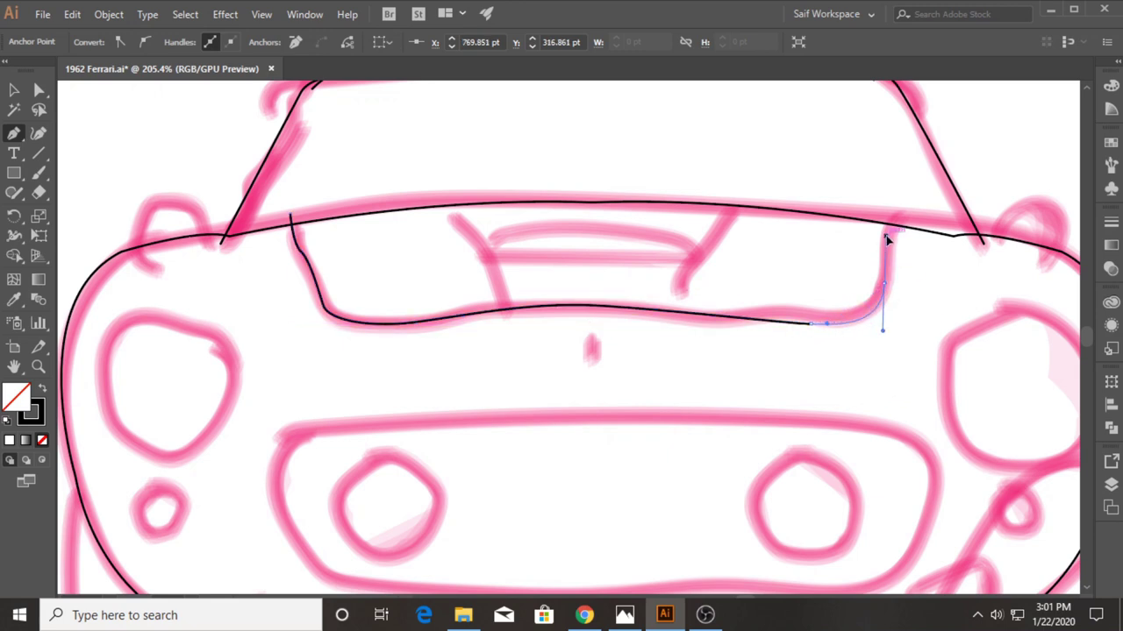
# Step: Drop the right-hand part, add a straight centre edge to the body line and close the half path
pyautogui.moveTo(886, 239); pyautogui.dragTo(888, 242)
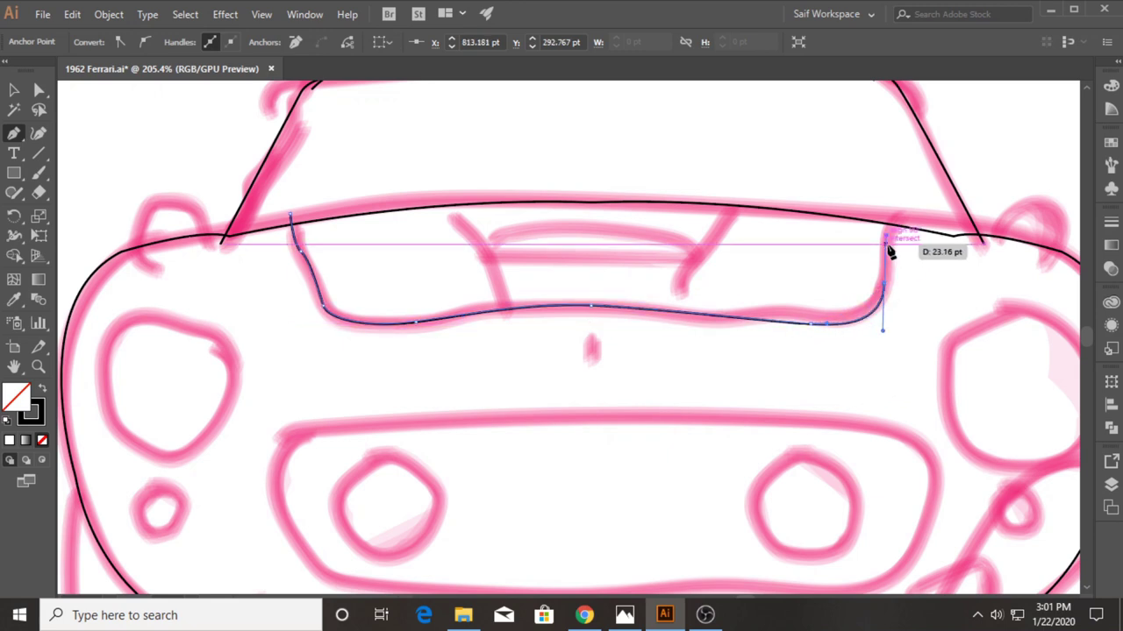
pyautogui.keyDown('ctrl'); pyautogui.click(888, 246); pyautogui.keyUp('ctrl')
pyautogui.click(888, 241)
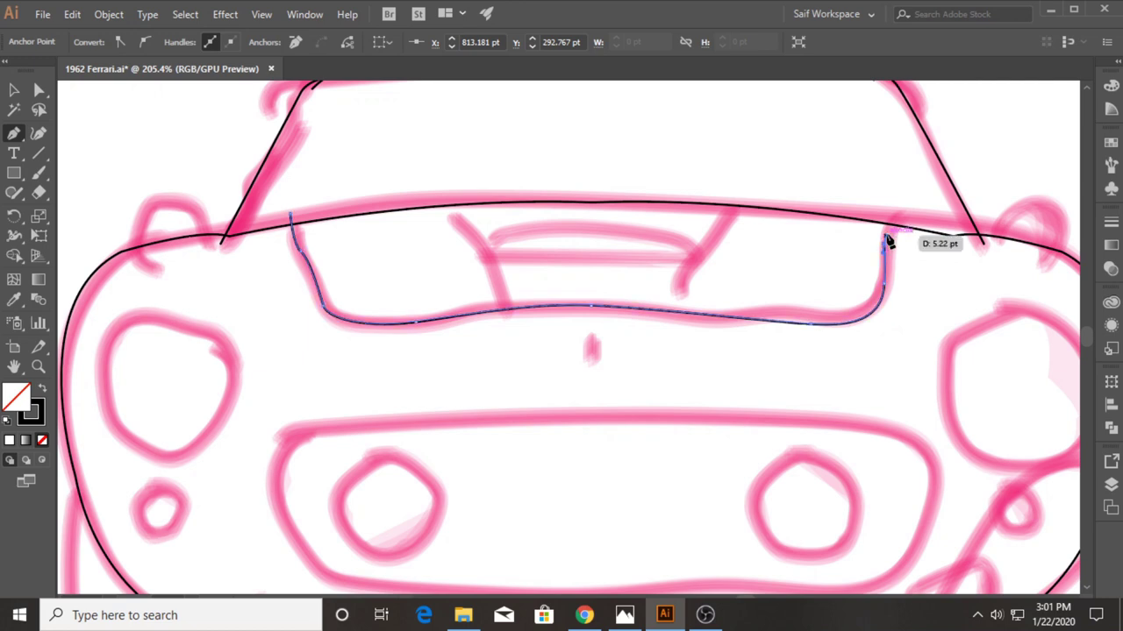
pyautogui.click(894, 223)
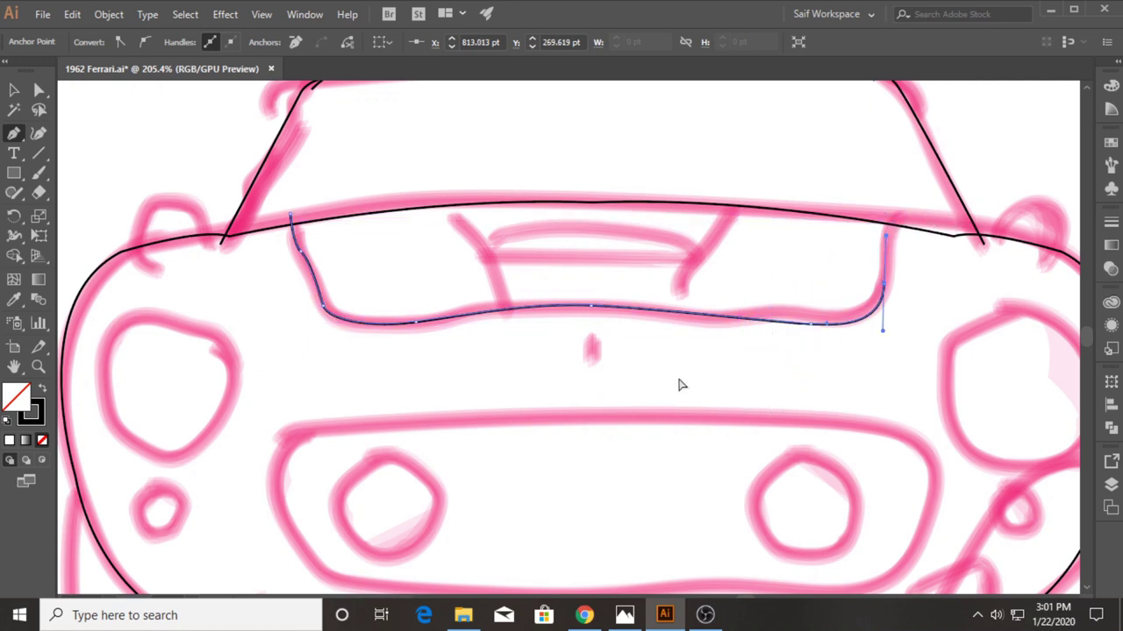
pyautogui.hotkey('ctrl', 'z')
pyautogui.hotkey('ctrl', 'z')
pyautogui.moveTo(591, 305); pyautogui.dragTo(593, 193)
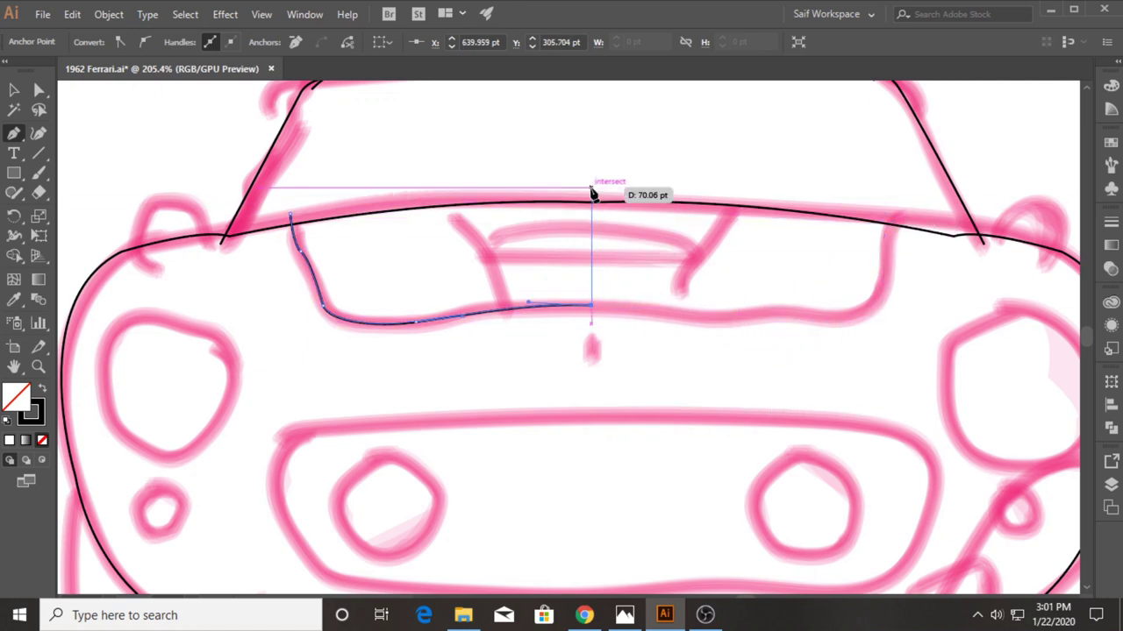
pyautogui.click(591, 189)
pyautogui.click(290, 214)
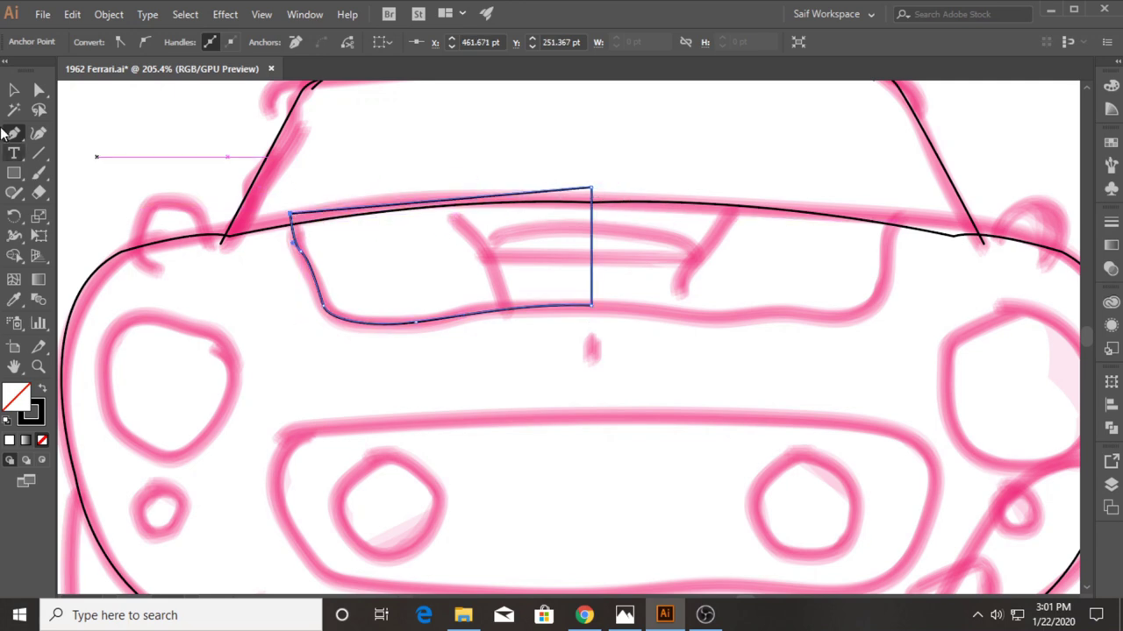
pyautogui.click(14, 89)
pyautogui.click(307, 289)
# Step: Make a vertically reflected copy of the half-window and move it right of centre
pyautogui.click(313, 278)
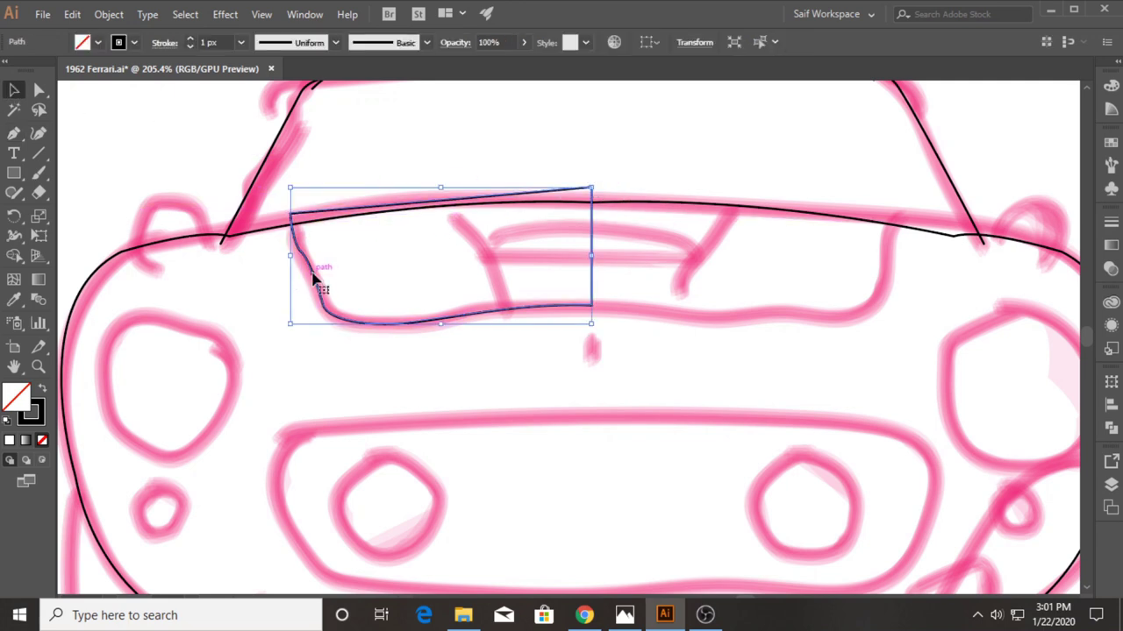
pyautogui.rightClick(310, 257)
pyautogui.click(535, 341)
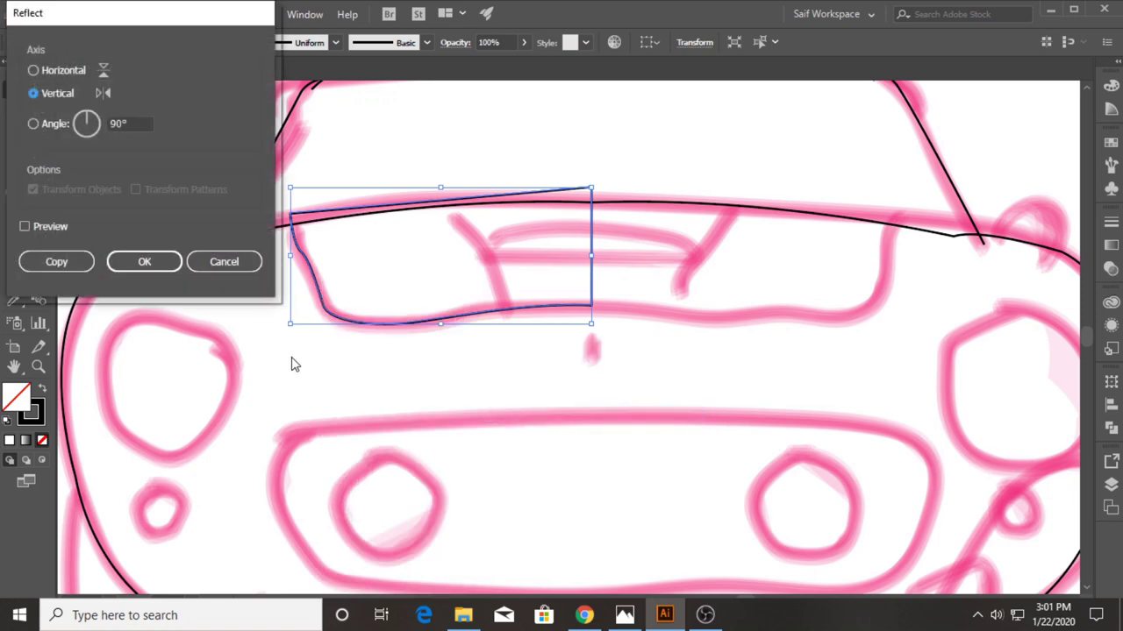
pyautogui.click(70, 270)
pyautogui.moveTo(293, 279); pyautogui.dragTo(593, 278)
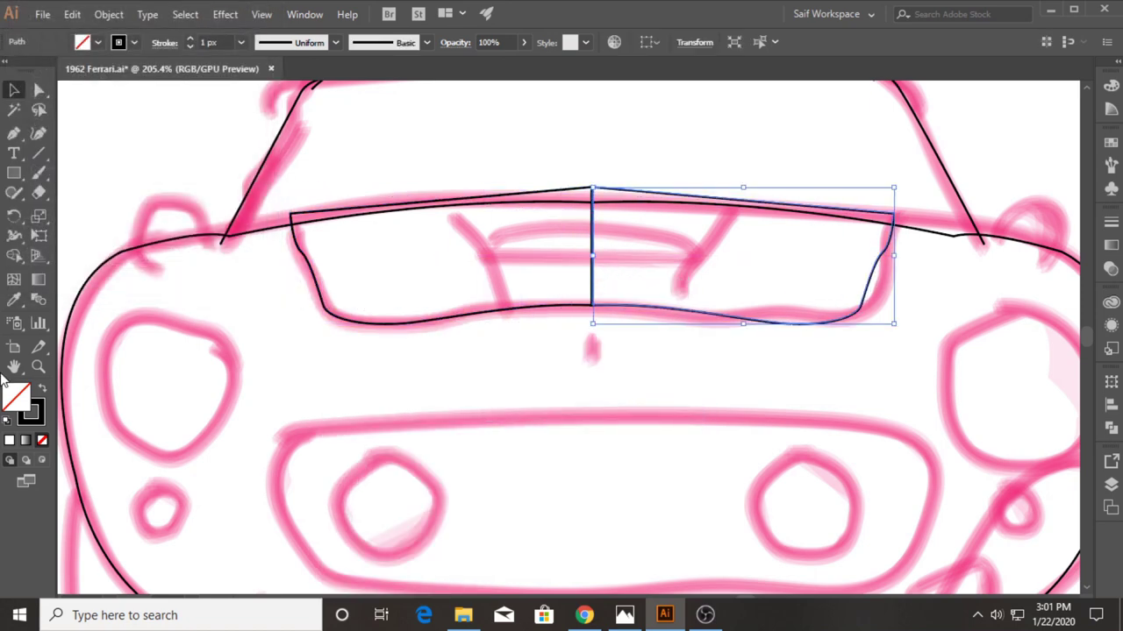
# Step: Select both window halves, unite them in Pathfinder, and zoom back out
pyautogui.click(39, 367)
pyautogui.click(575, 226)
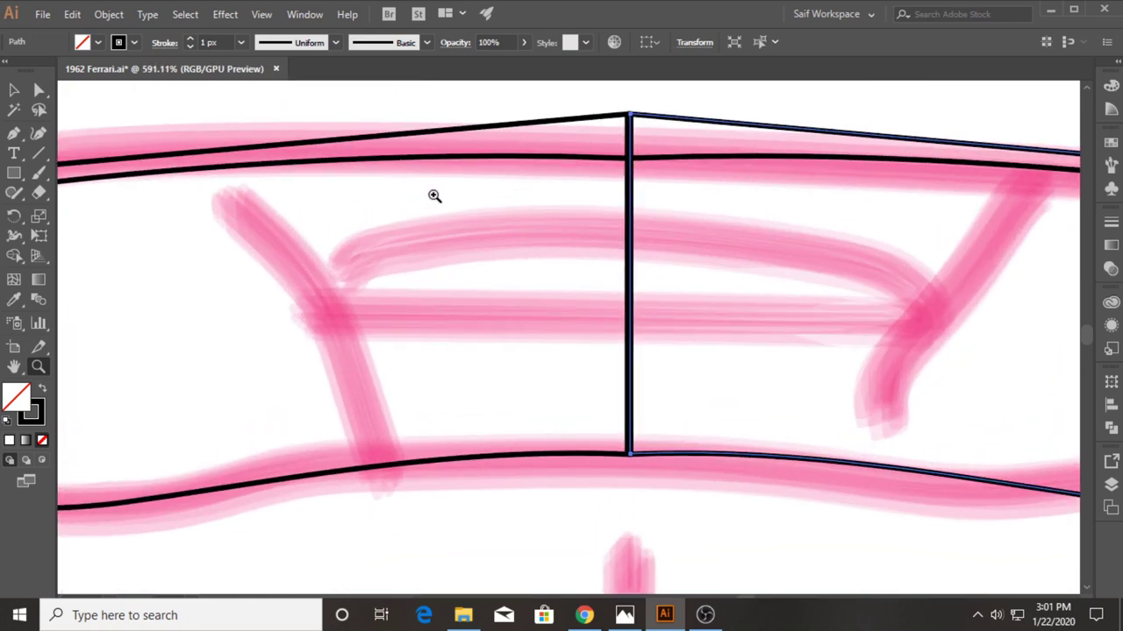
pyautogui.press('v')
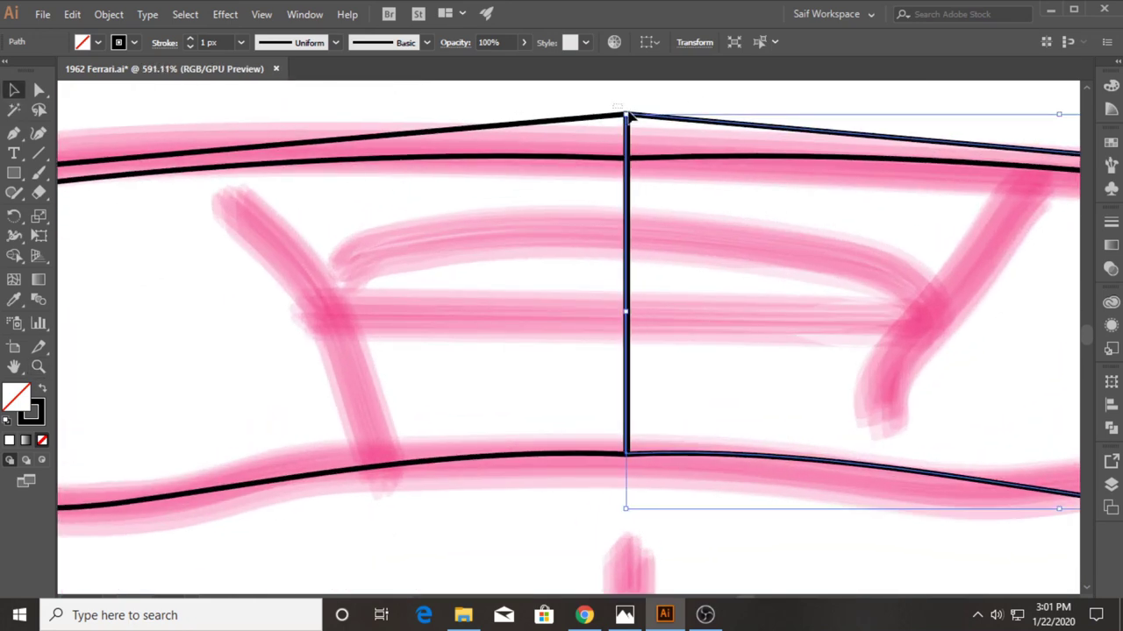
pyautogui.hotkey('ctrl', 'a')
pyautogui.click(1112, 427)
pyautogui.click(919, 416)
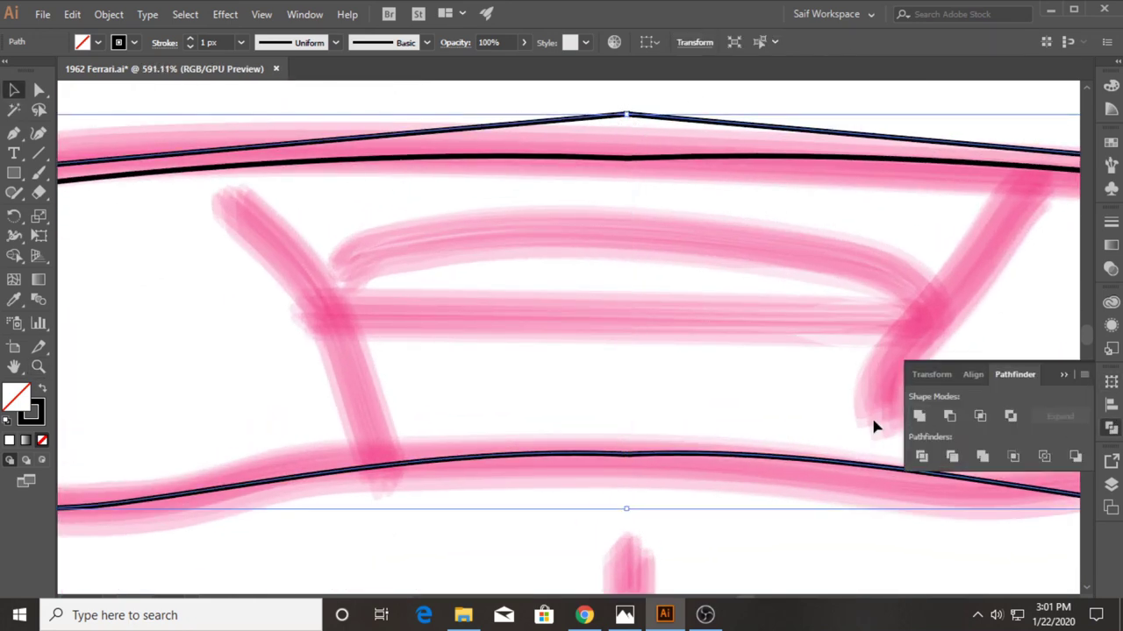
pyautogui.click(1111, 427)
pyautogui.click(39, 367)
pyautogui.moveTo(898, 352)
pyautogui.mouseDown()
pyautogui.moveTo(688, 352)
pyautogui.moveTo(637, 439)
pyautogui.mouseUp()
pyautogui.hscroll(3, 688, 352)
pyautogui.hscroll(-1, 719, 334)
pyautogui.hscroll(2, 751, 341)
pyautogui.hscroll(1, 661, 361)
pyautogui.scroll(-3, 637, 438)
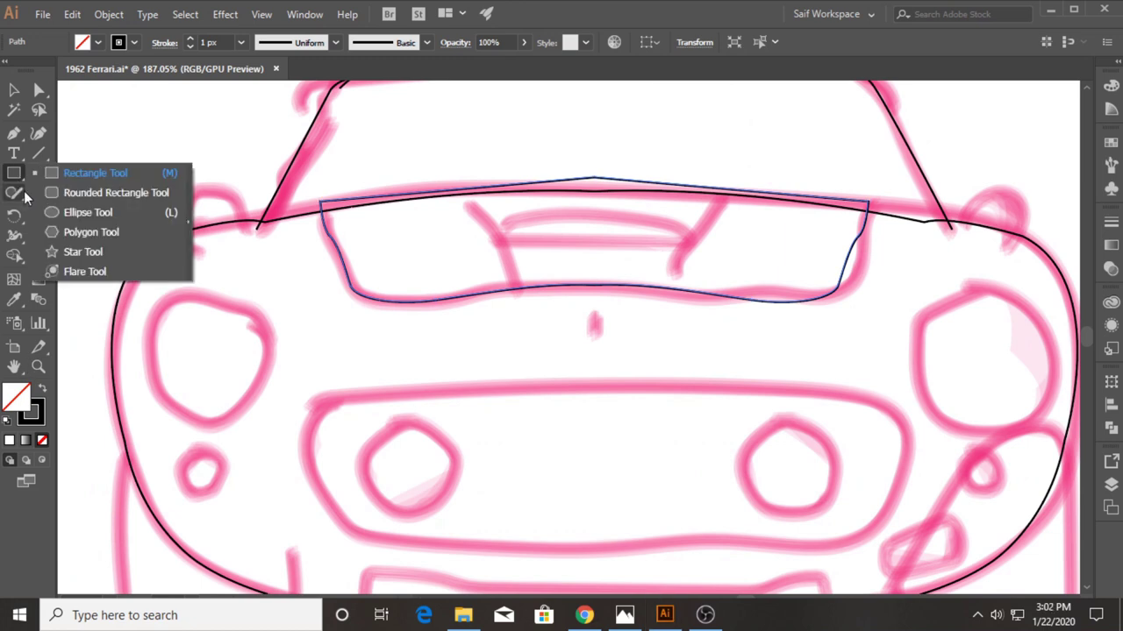
# Step: Draw a circle over the left headlight with the Ellipse tool
pyautogui.moveTo(17, 185); pyautogui.dragTo(78, 211)
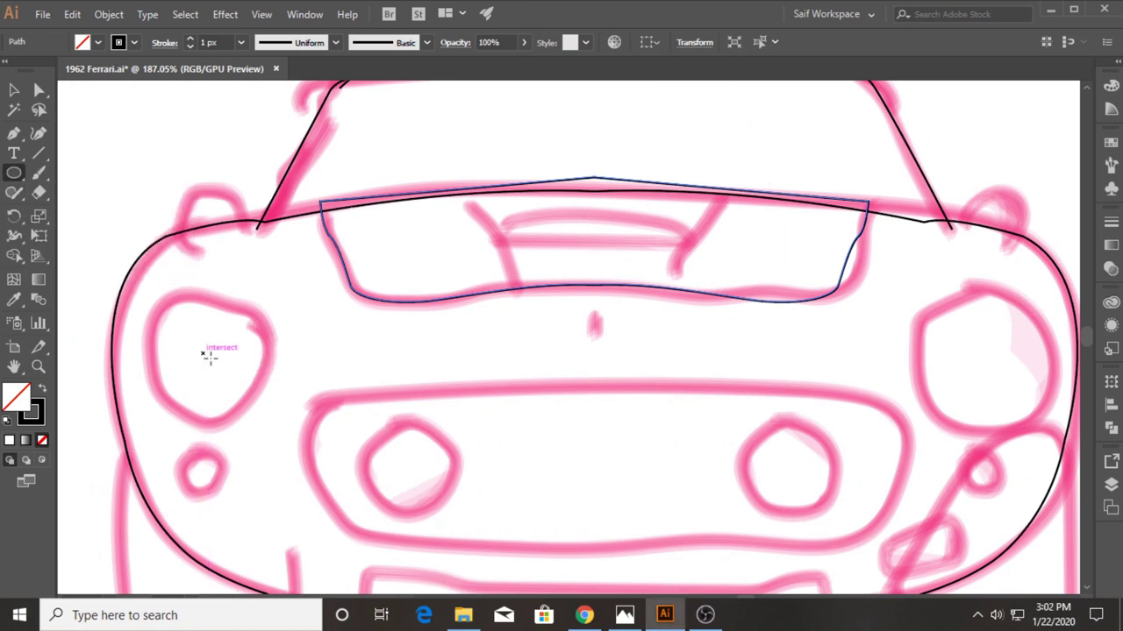
pyautogui.moveTo(209, 355); pyautogui.dragTo(248, 421)
pyautogui.press('v')
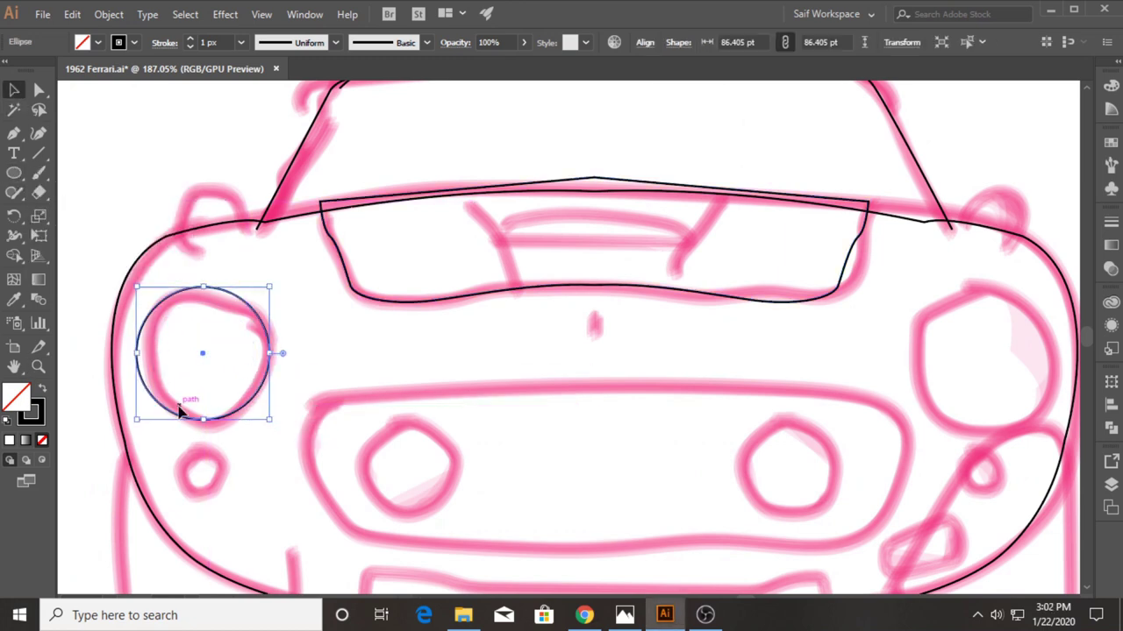
pyautogui.click(397, 389)
# Step: Add an inner ring to the headlight circle with Offset Path at -5
pyautogui.click(263, 389)
pyautogui.click(109, 14)
pyautogui.click(413, 424)
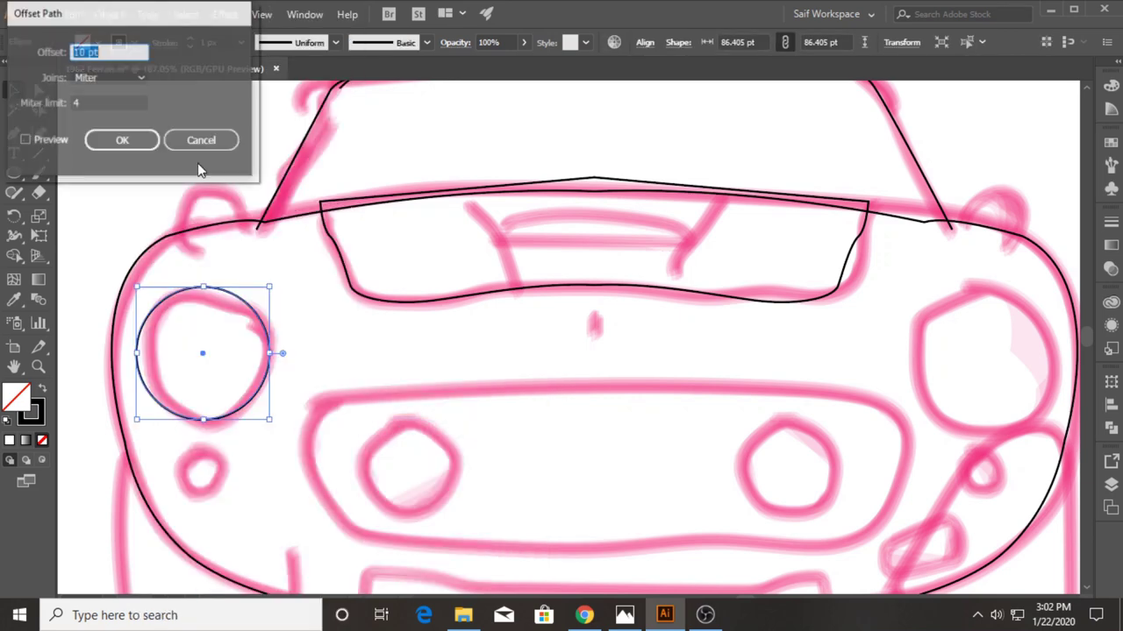
pyautogui.write('-5')
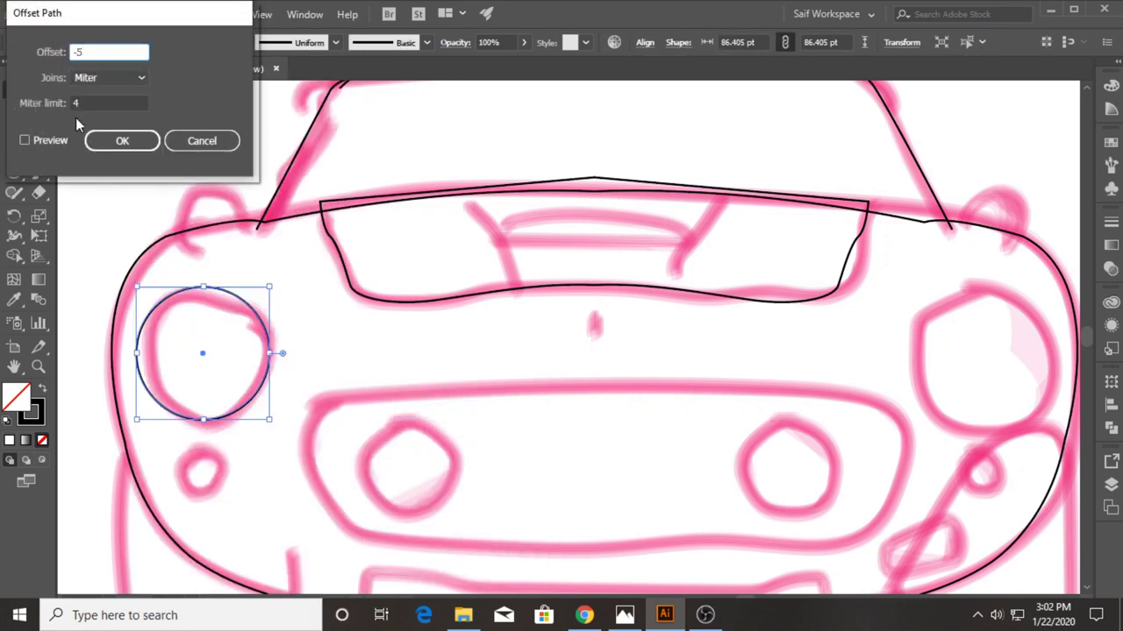
pyautogui.click(61, 143)
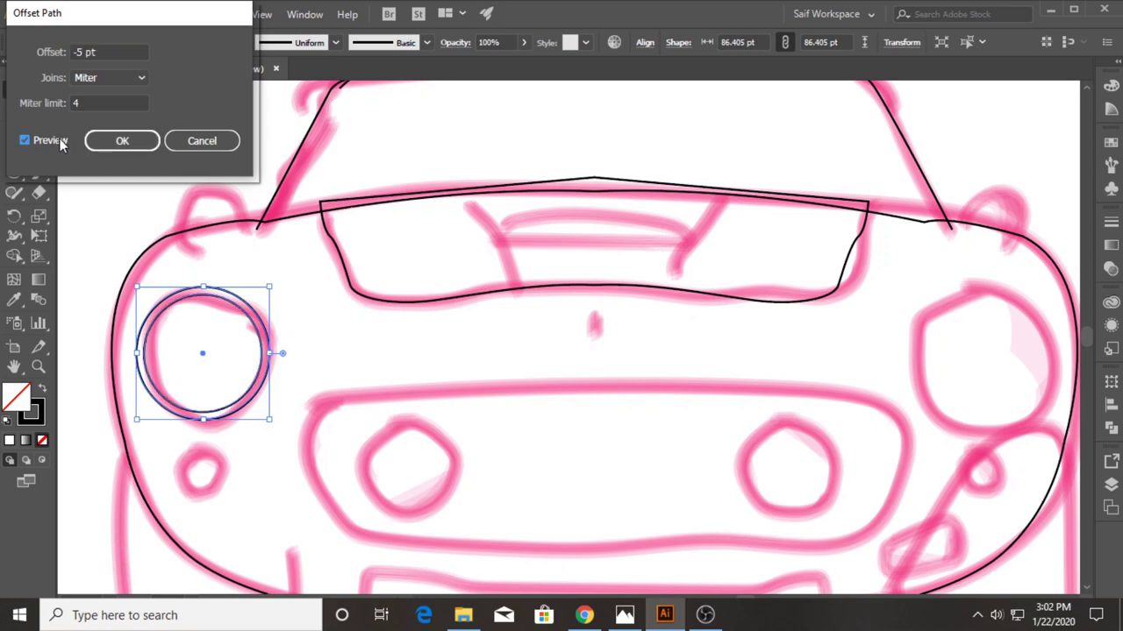
pyautogui.moveTo(108, 52); pyautogui.dragTo(44, 53)
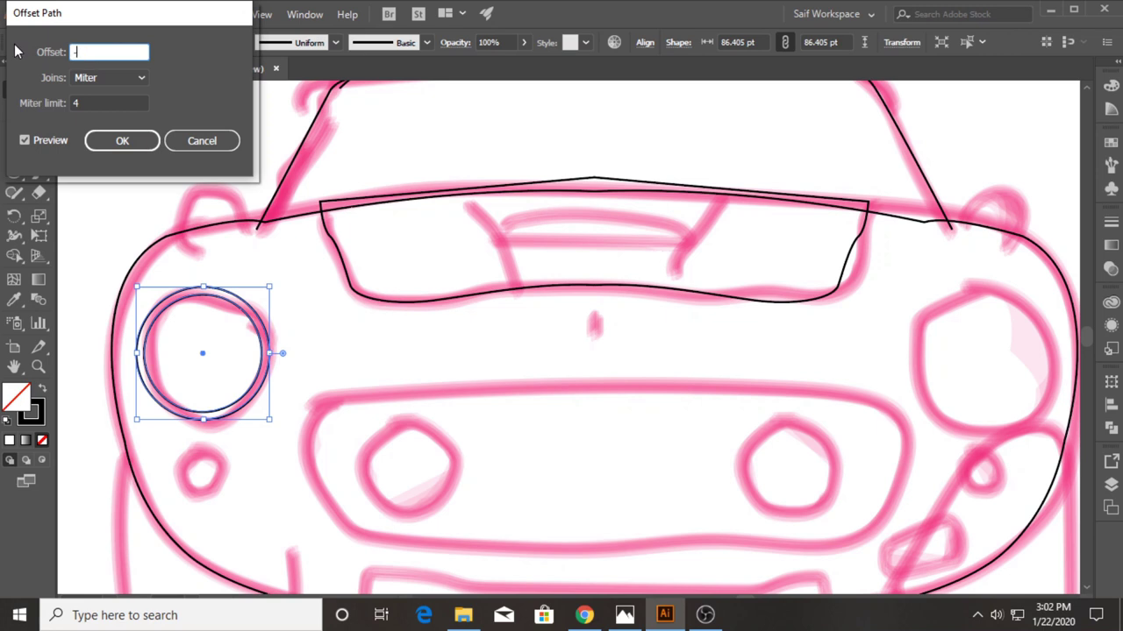
pyautogui.write('7')
pyautogui.click(122, 141)
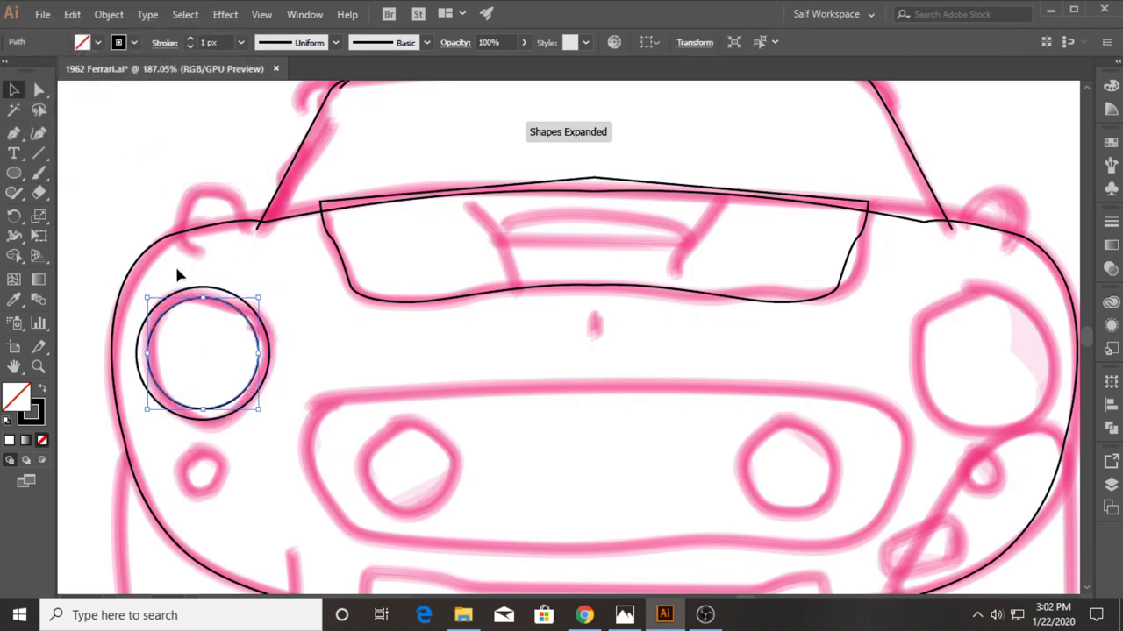
pyautogui.click(152, 175)
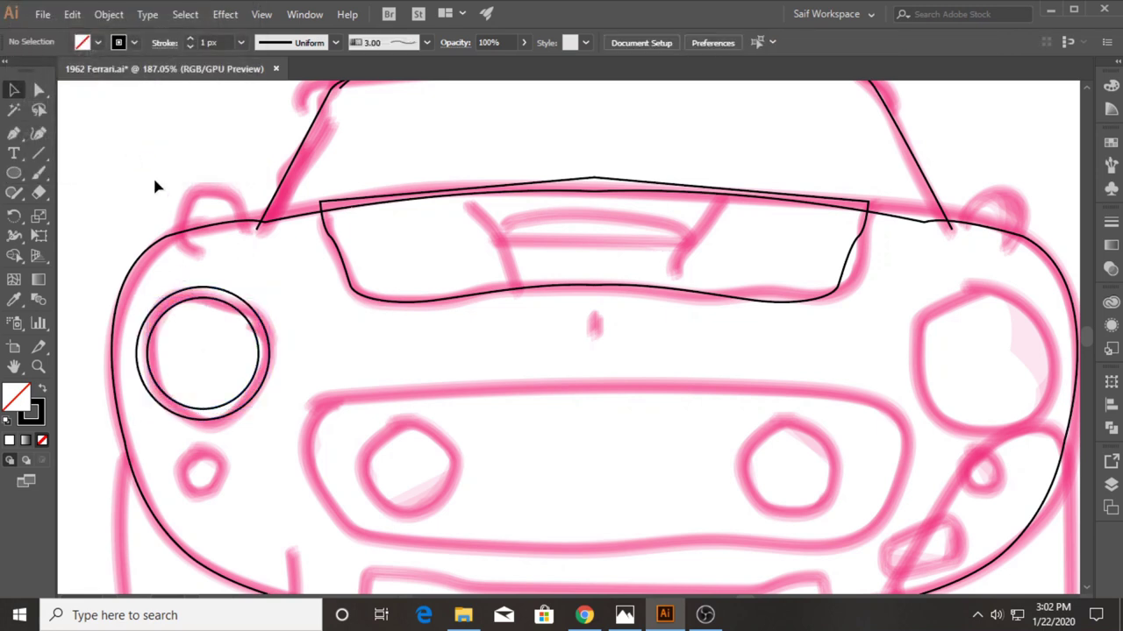
# Step: Offset the inner headlight circle again to add another inset ring
pyautogui.click(214, 298)
pyautogui.click(109, 14)
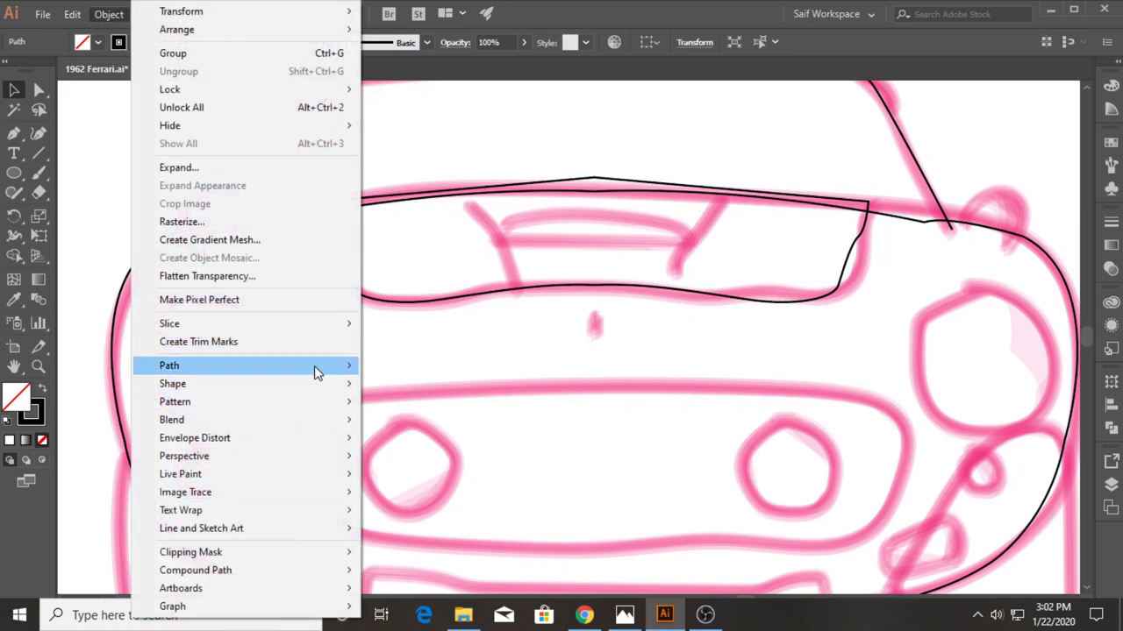
pyautogui.moveTo(246, 365)
pyautogui.click(443, 424)
pyautogui.click(122, 141)
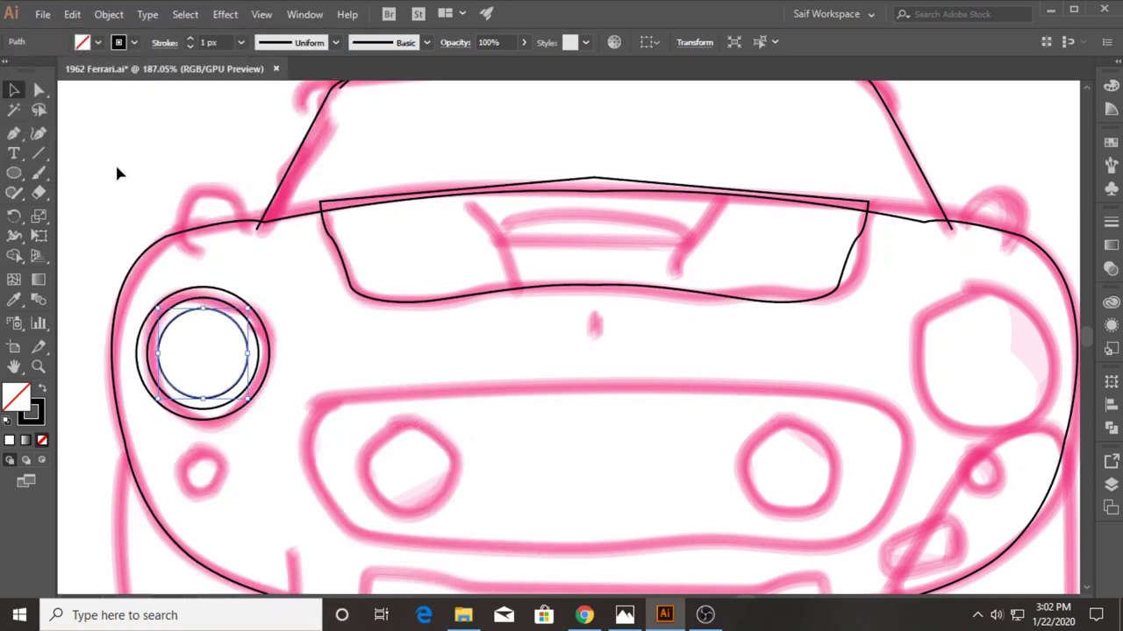
pyautogui.click(74, 353)
# Step: Copy the selected headlight rings onto the left grille lamp
pyautogui.moveTo(352, 346); pyautogui.dragTo(266, 346)
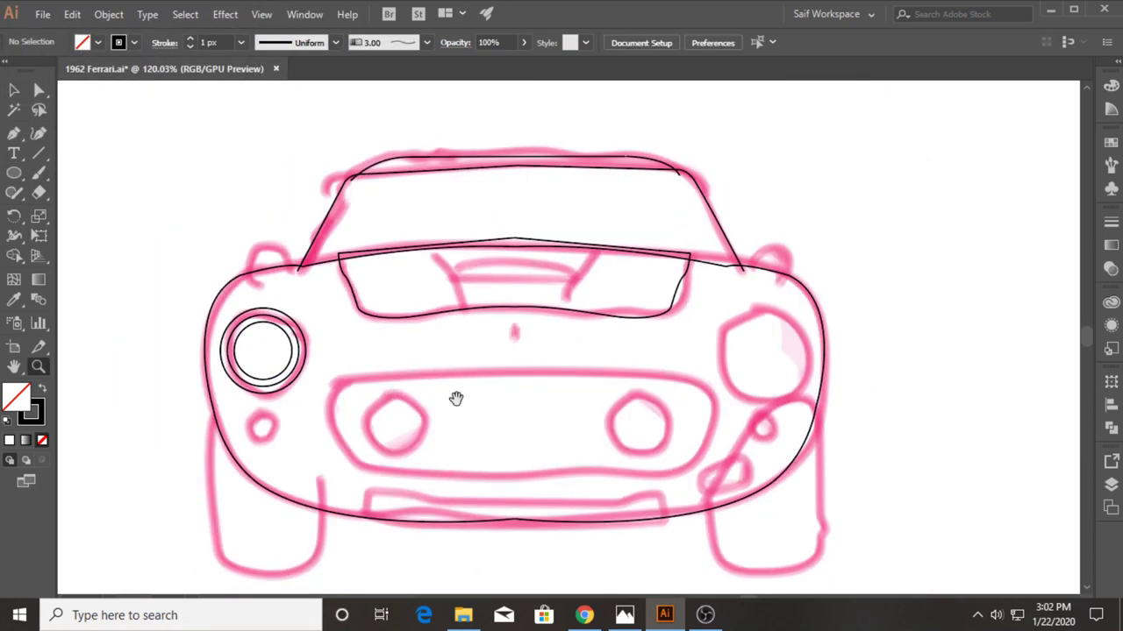
pyautogui.moveTo(456, 399)
pyautogui.mouseDown()
pyautogui.moveTo(345, 408)
pyautogui.moveTo(351, 325)
pyautogui.mouseUp()
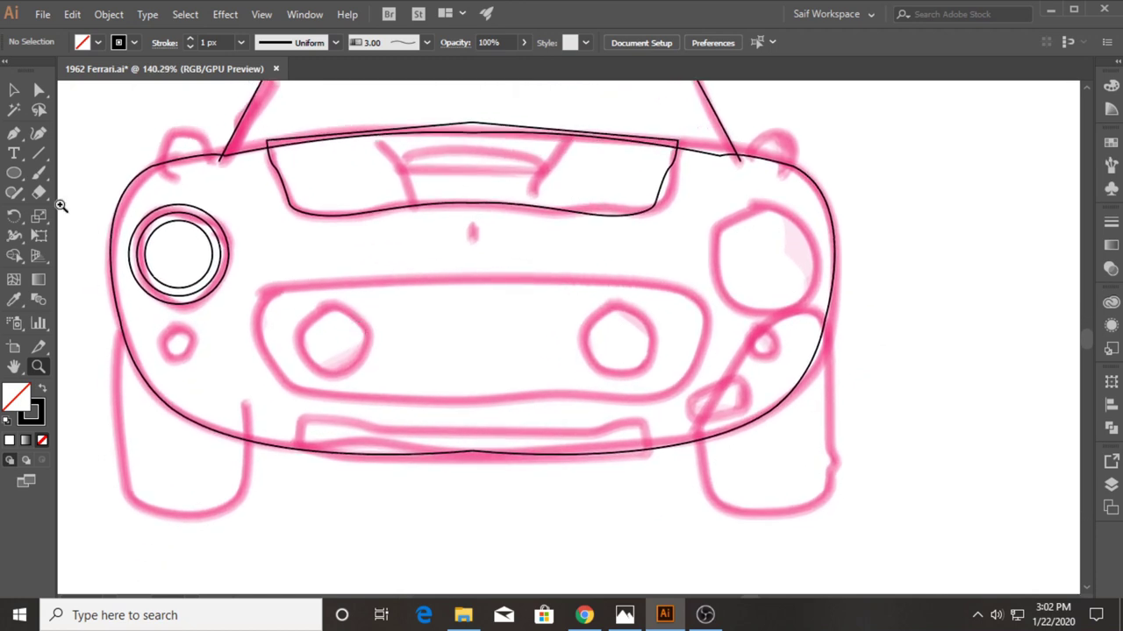
pyautogui.click(14, 89)
pyautogui.click(223, 259)
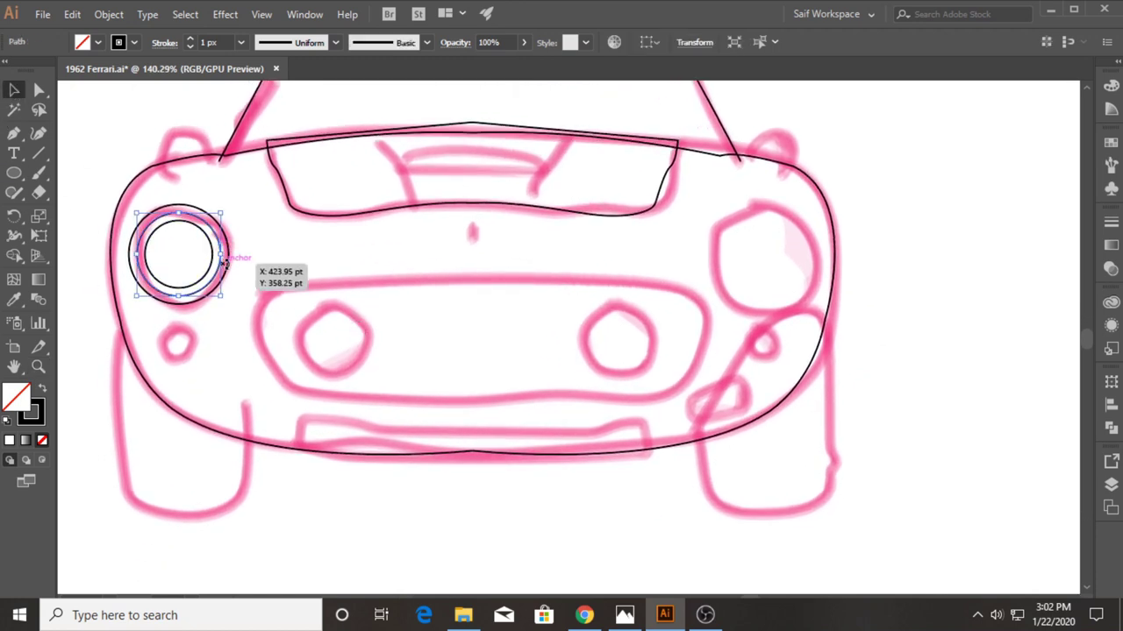
pyautogui.keyDown('shift'); pyautogui.click(230, 272); pyautogui.keyUp('shift')
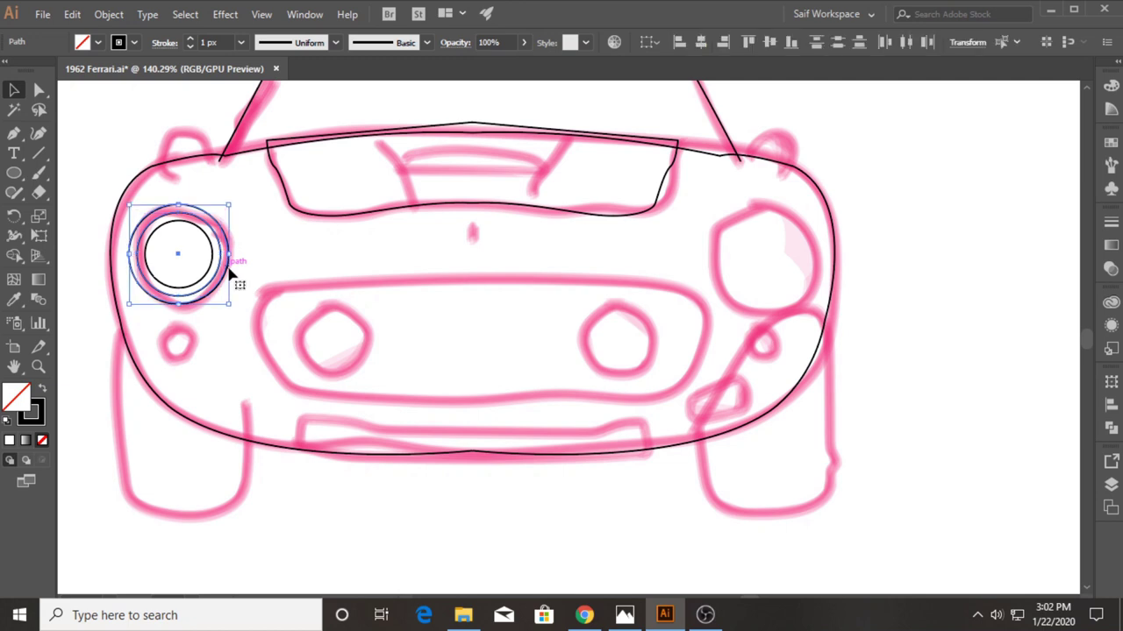
pyautogui.moveTo(230, 273)
pyautogui.mouseDown()
pyautogui.moveTo(383, 388)
pyautogui.moveTo(358, 370)
pyautogui.mouseUp()
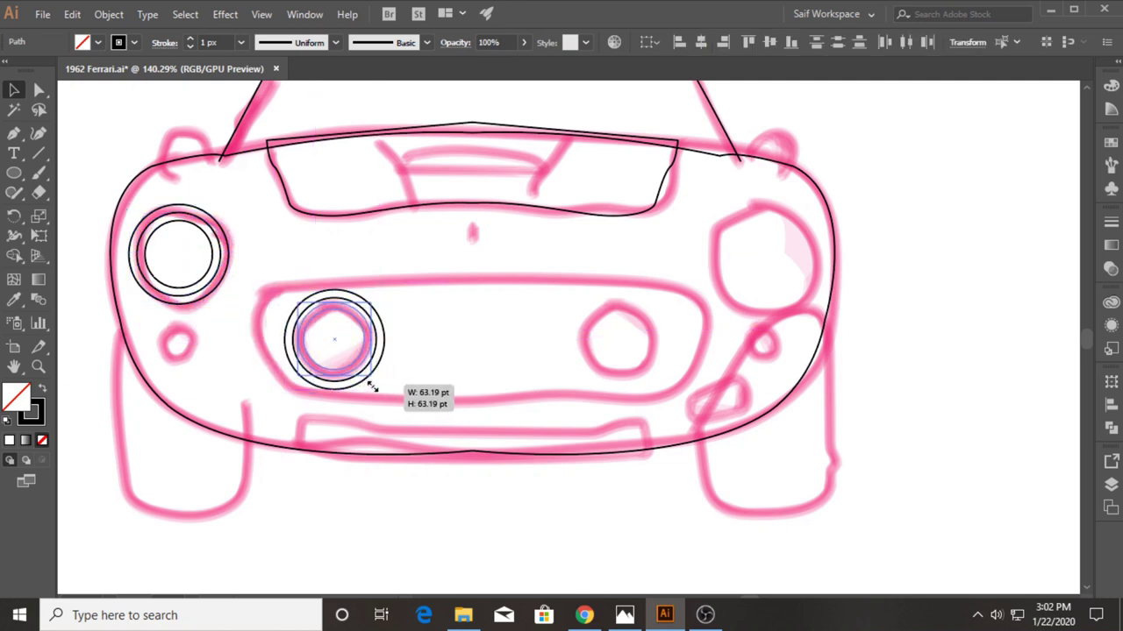
pyautogui.click(88, 164)
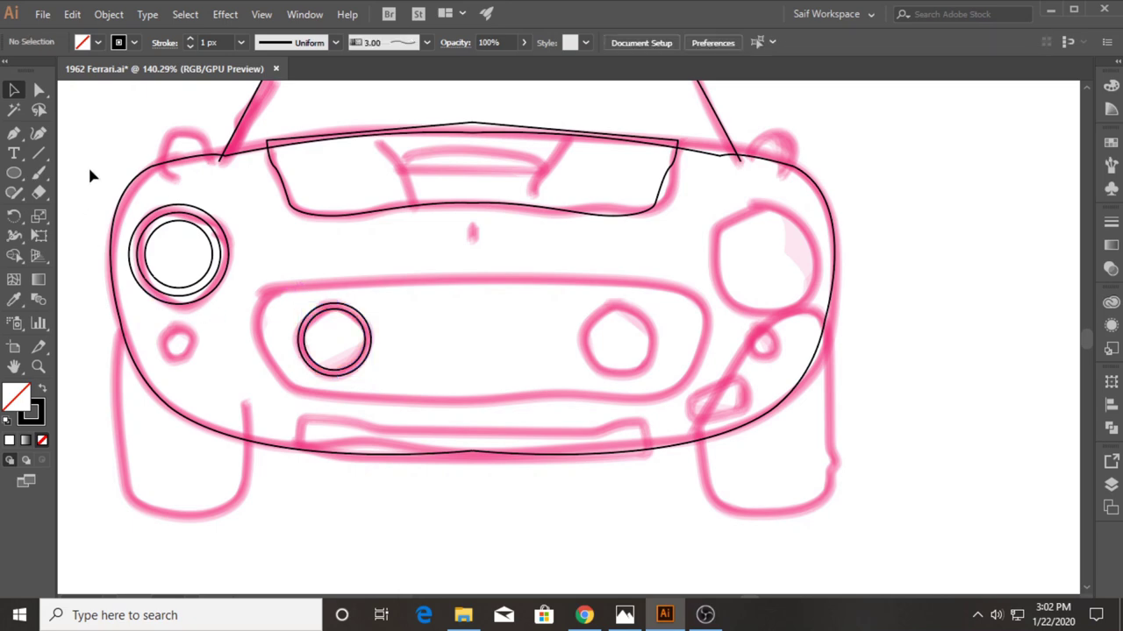
# Step: Pen-trace the grille opening's left half as a closed path from its top centre
pyautogui.moveTo(368, 268); pyautogui.dragTo(441, 308)
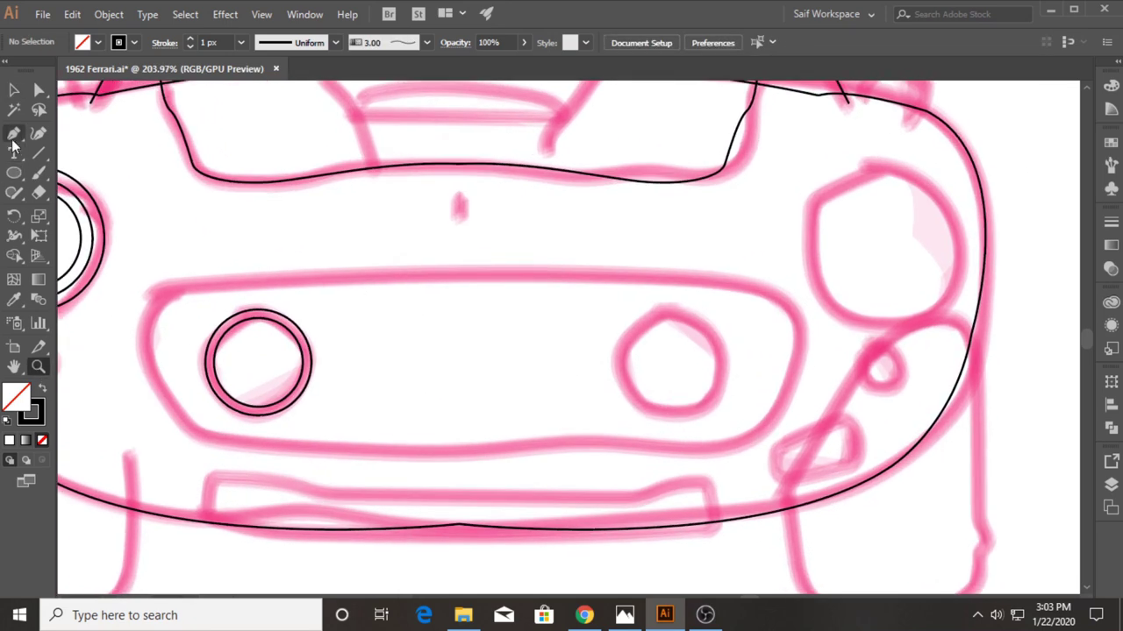
pyautogui.click(15, 134)
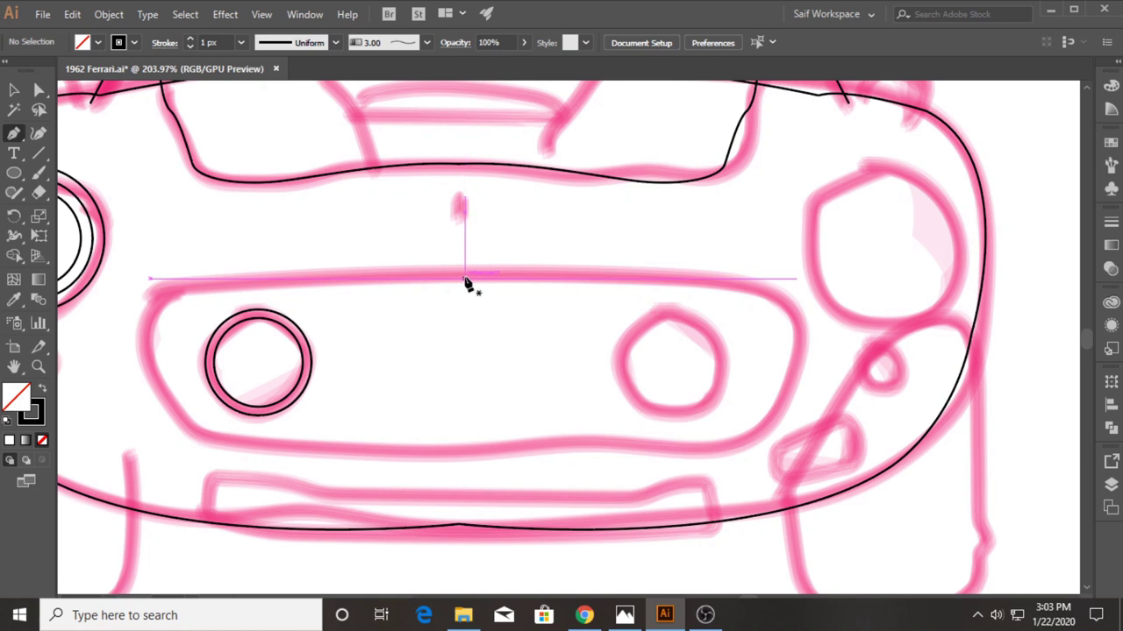
pyautogui.click(459, 279)
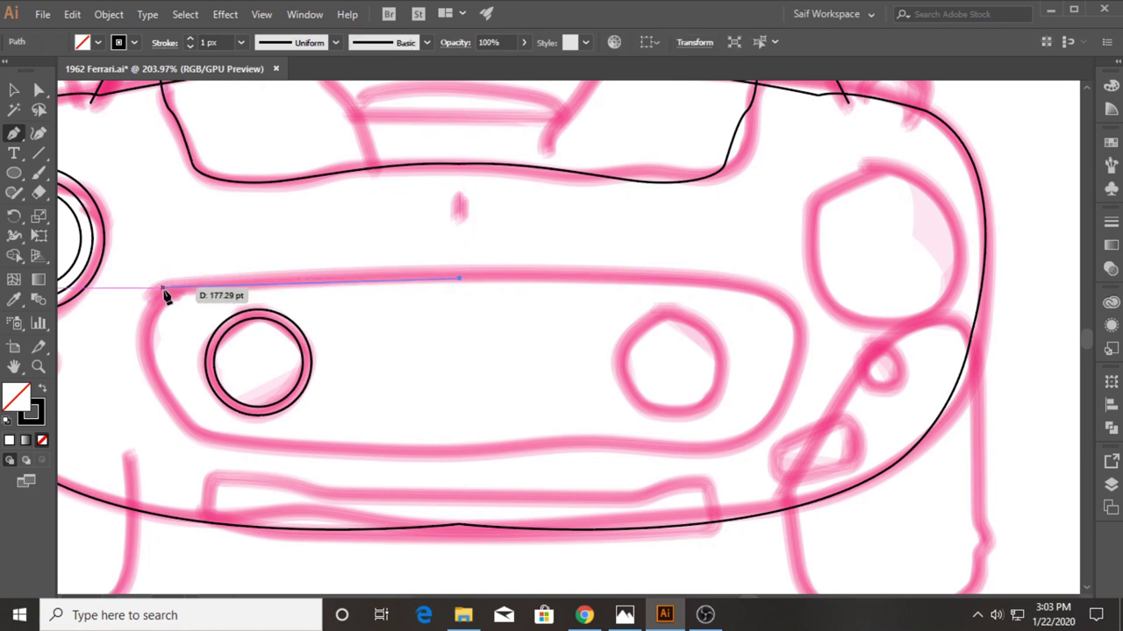
pyautogui.moveTo(166, 292)
pyautogui.mouseDown()
pyautogui.moveTo(141, 319)
pyautogui.moveTo(118, 375)
pyautogui.mouseUp()
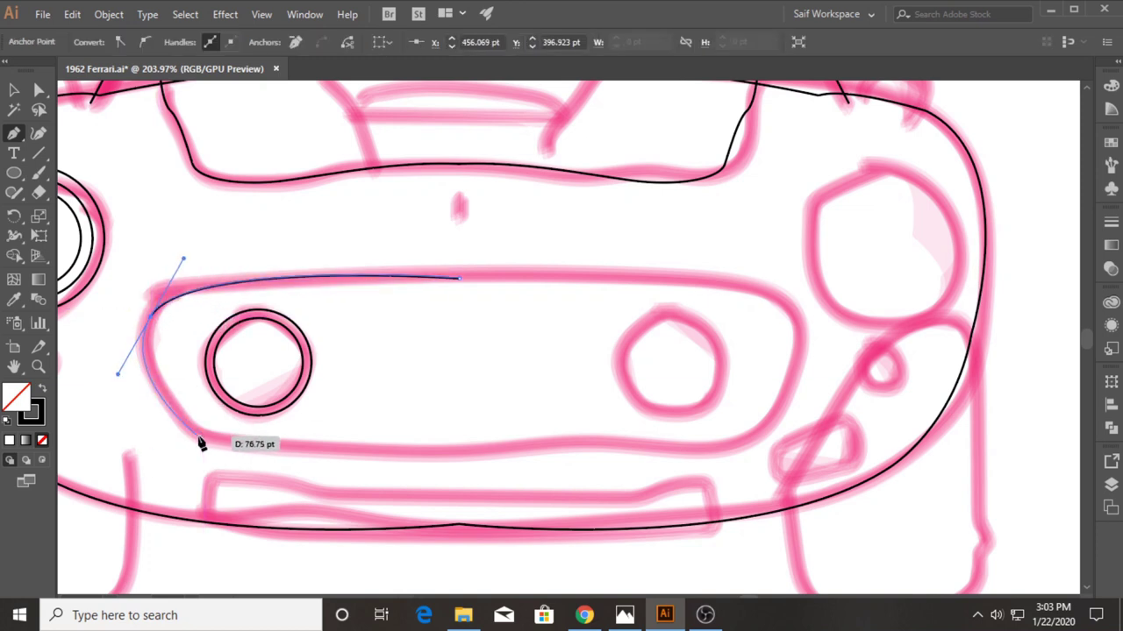
pyautogui.click(198, 438)
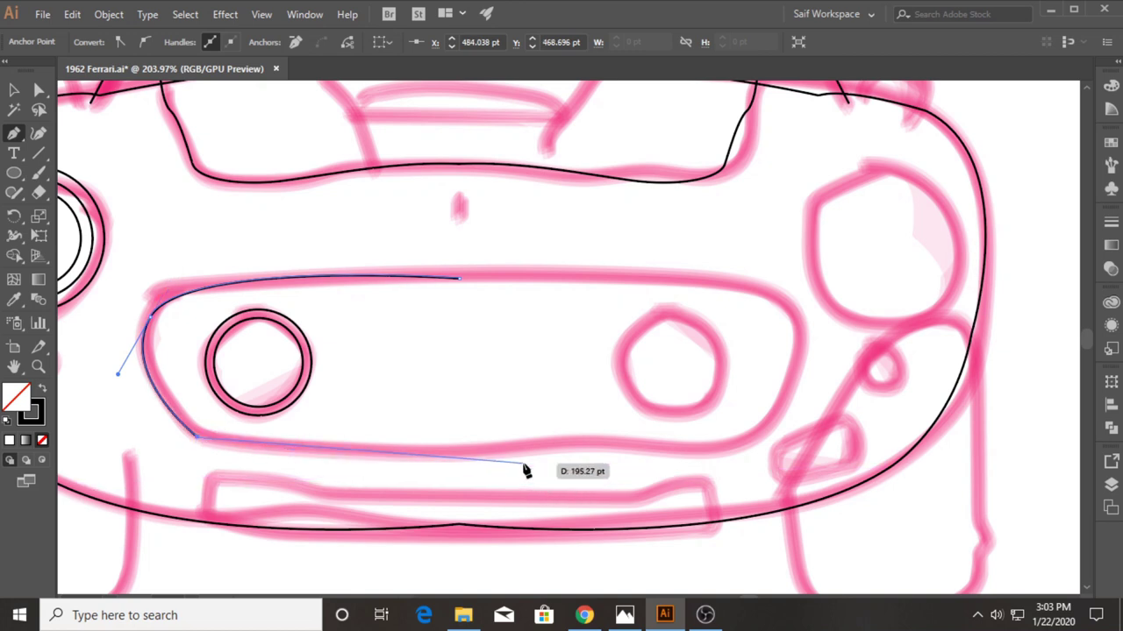
pyautogui.moveTo(459, 451); pyautogui.dragTo(545, 449)
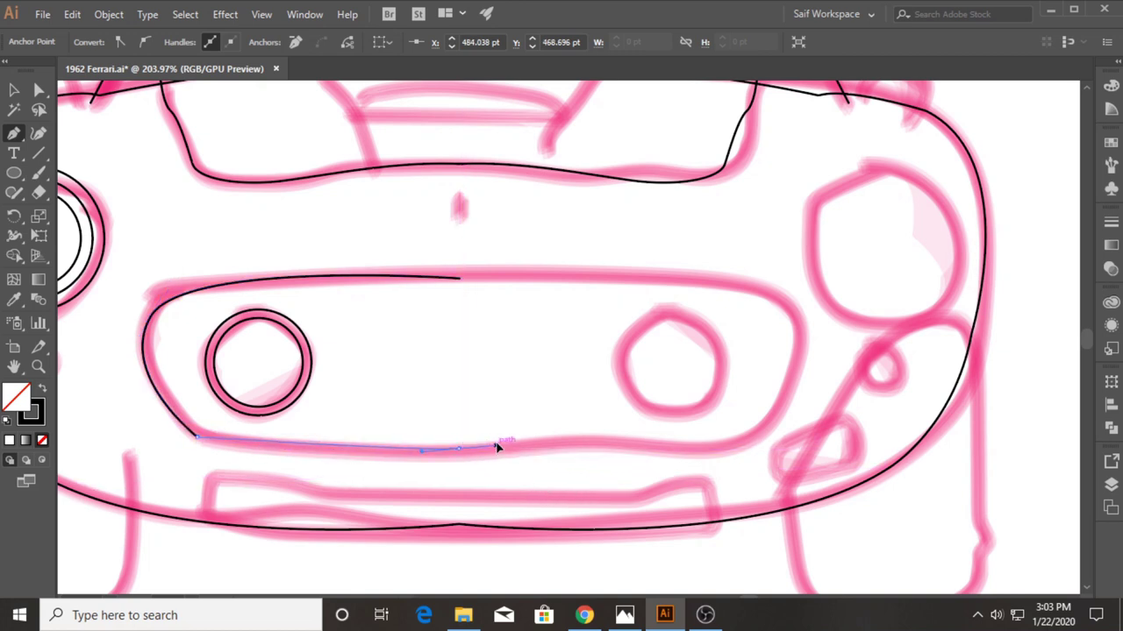
pyautogui.hotkey('ctrl', 'z')
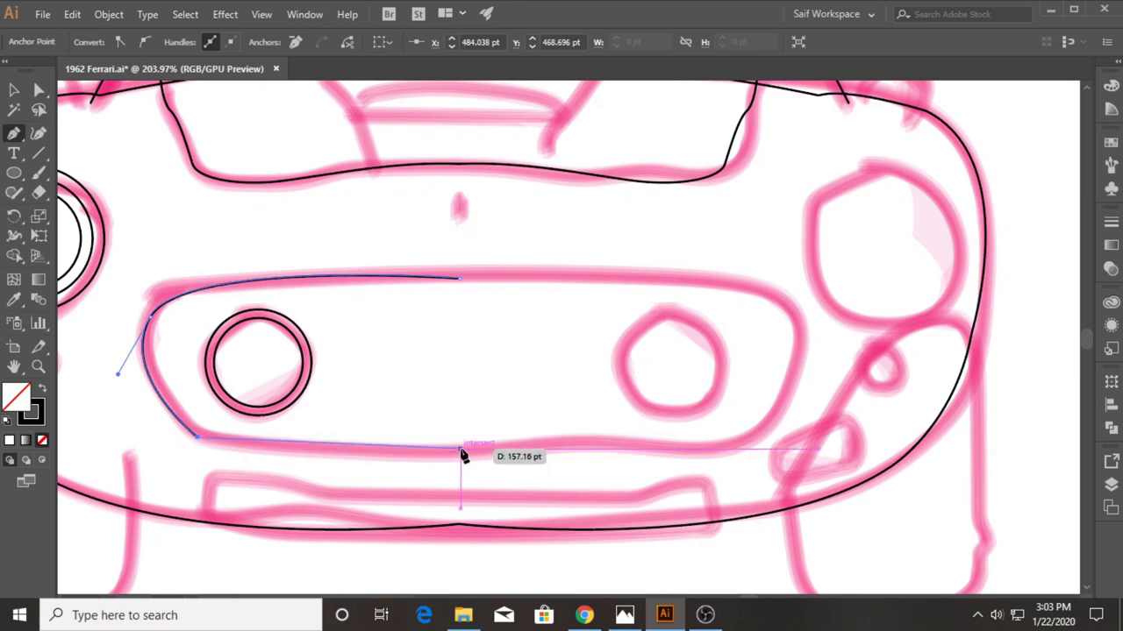
pyautogui.moveTo(458, 453); pyautogui.dragTo(529, 453)
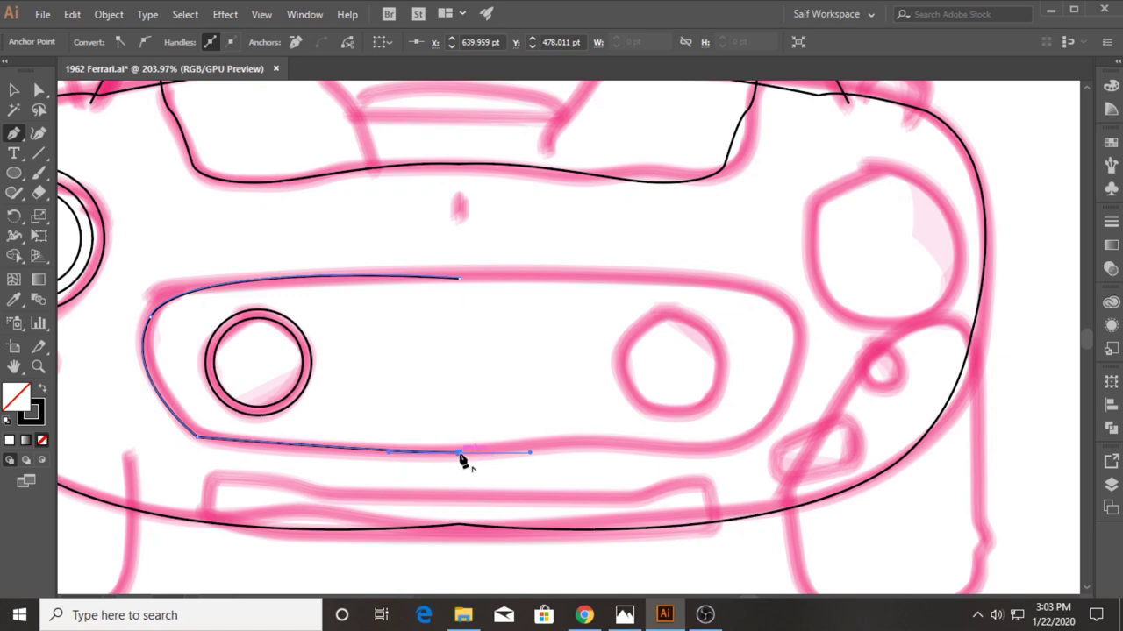
pyautogui.click(459, 453)
pyautogui.click(459, 278)
# Step: Reflect a copy of the half-grille outline and drag it toward the right side
pyautogui.click(13, 90)
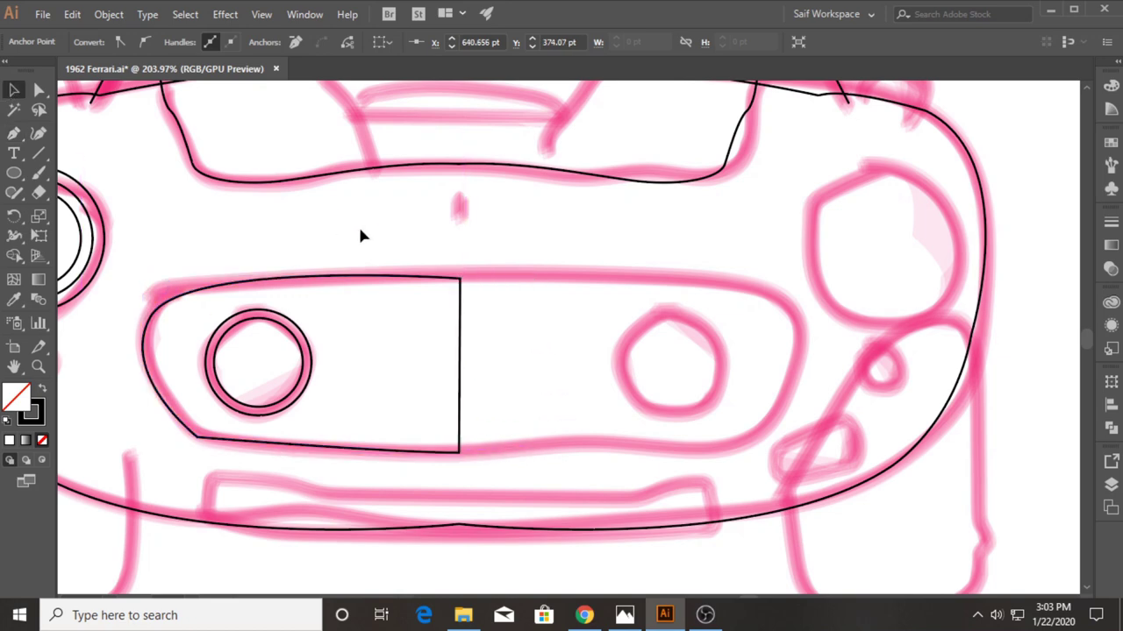
pyautogui.moveTo(358, 225); pyautogui.dragTo(404, 299)
pyautogui.rightClick(394, 281)
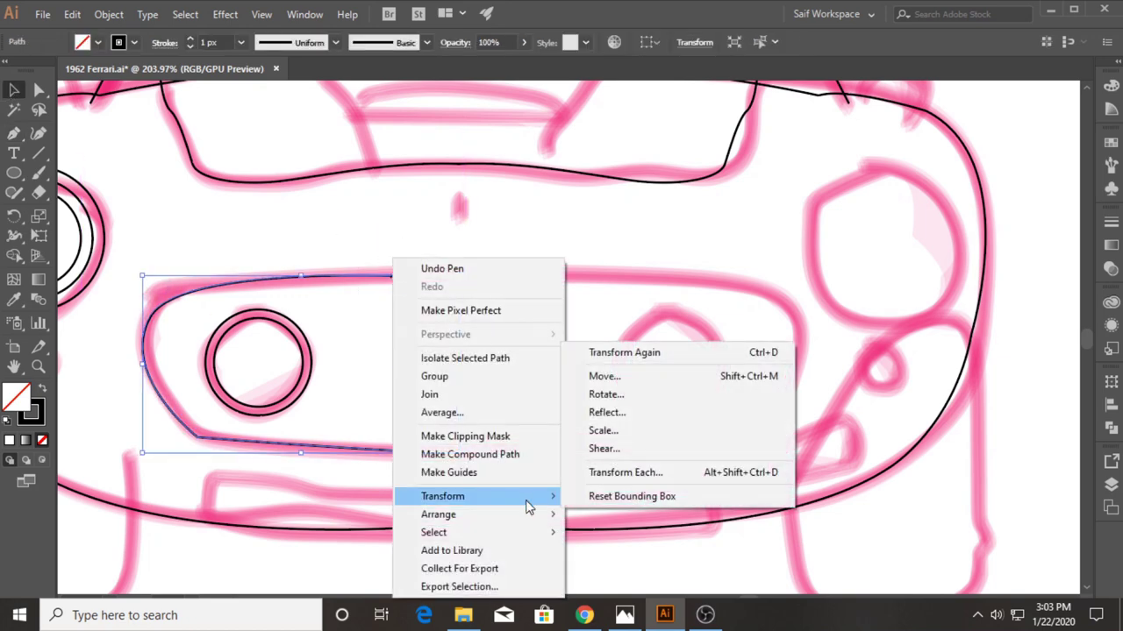
pyautogui.click(601, 409)
pyautogui.click(44, 261)
pyautogui.click(341, 252)
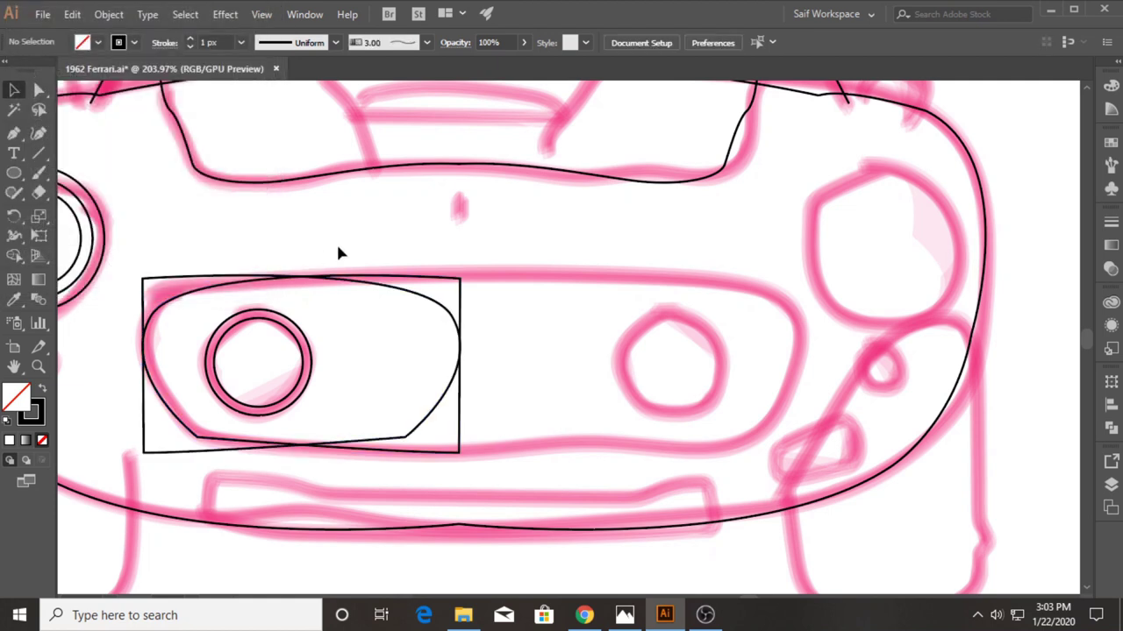
pyautogui.moveTo(159, 292); pyautogui.dragTo(464, 295)
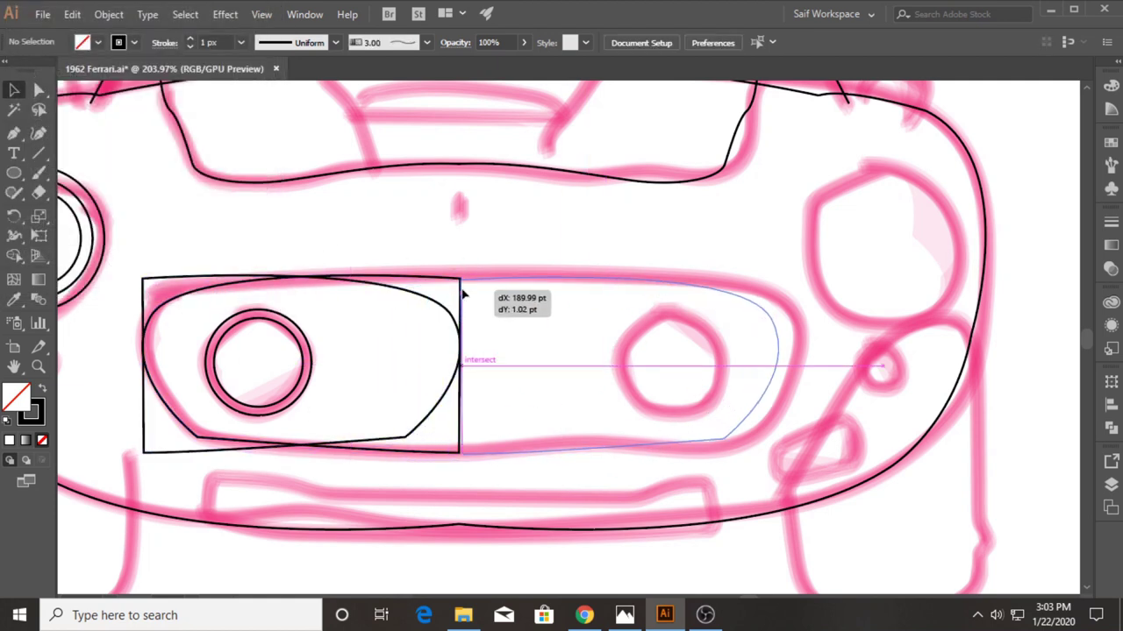
# Step: Line up the mirrored grille half with the other half, moving its corner anchor to meet the line
pyautogui.moveTo(464, 295); pyautogui.dragTo(461, 295)
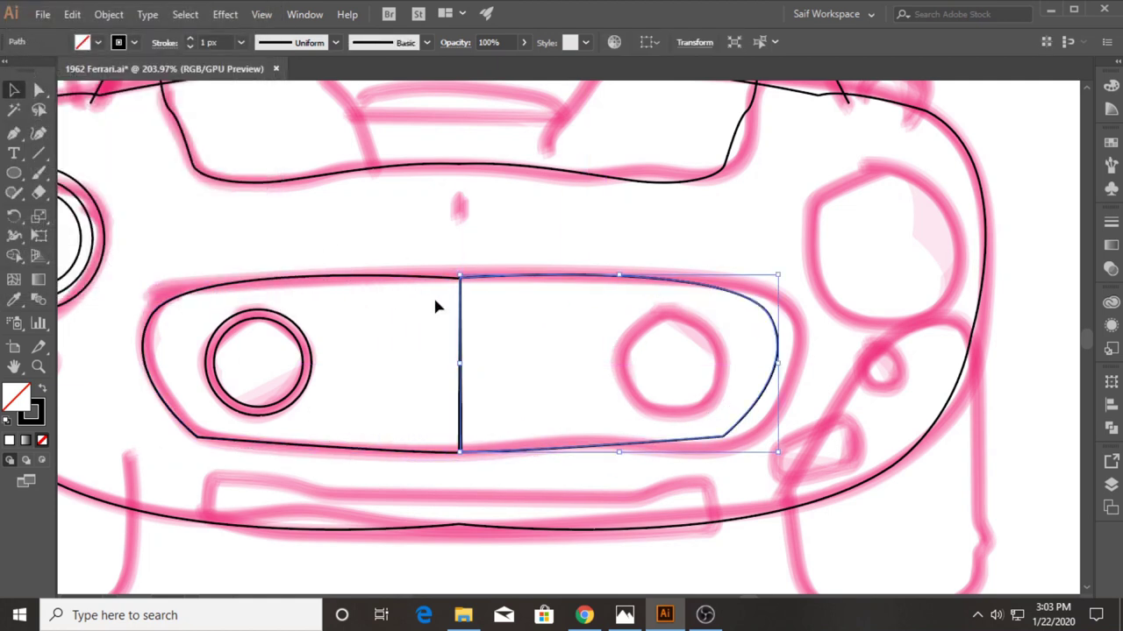
pyautogui.click(39, 367)
pyautogui.click(564, 263)
pyautogui.click(14, 90)
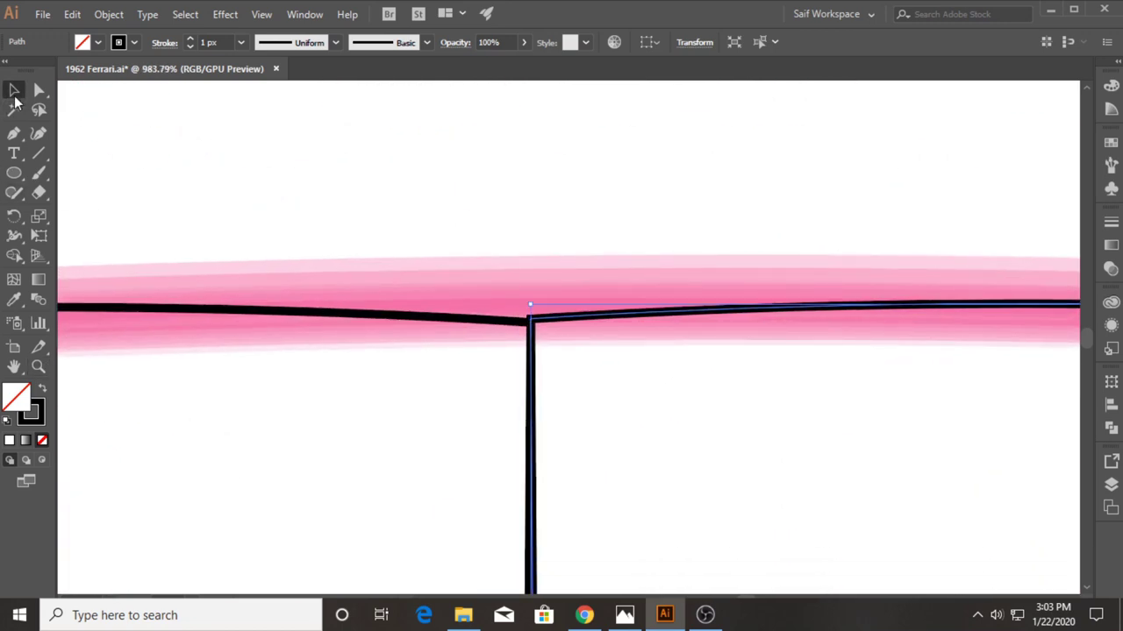
pyautogui.press('Down')
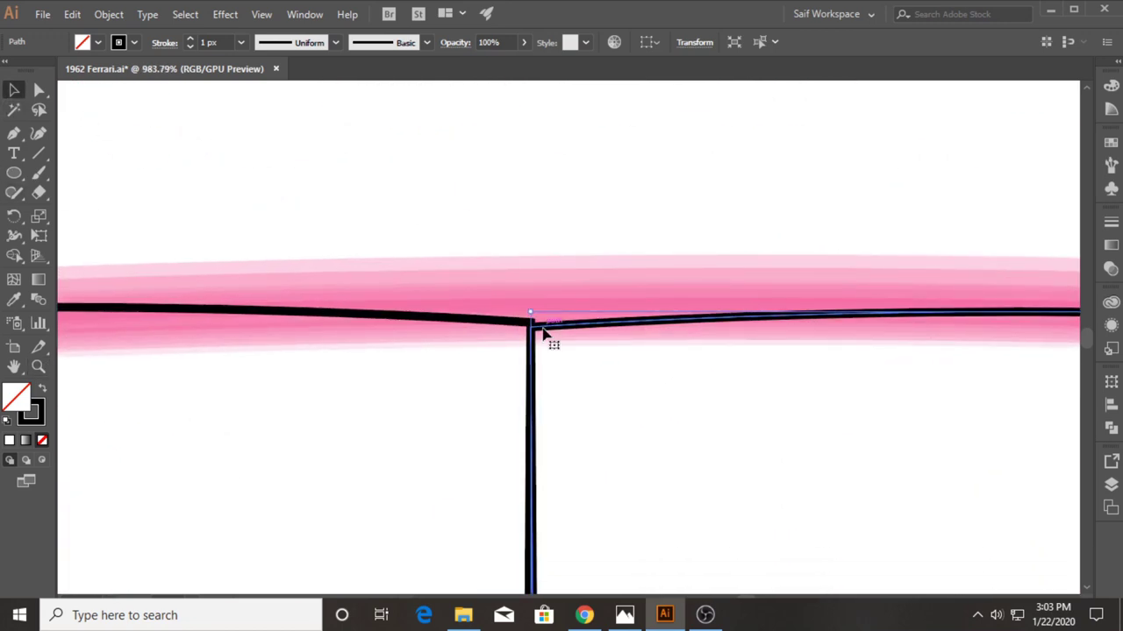
pyautogui.hotkey('ctrl', 'shift', 'a')
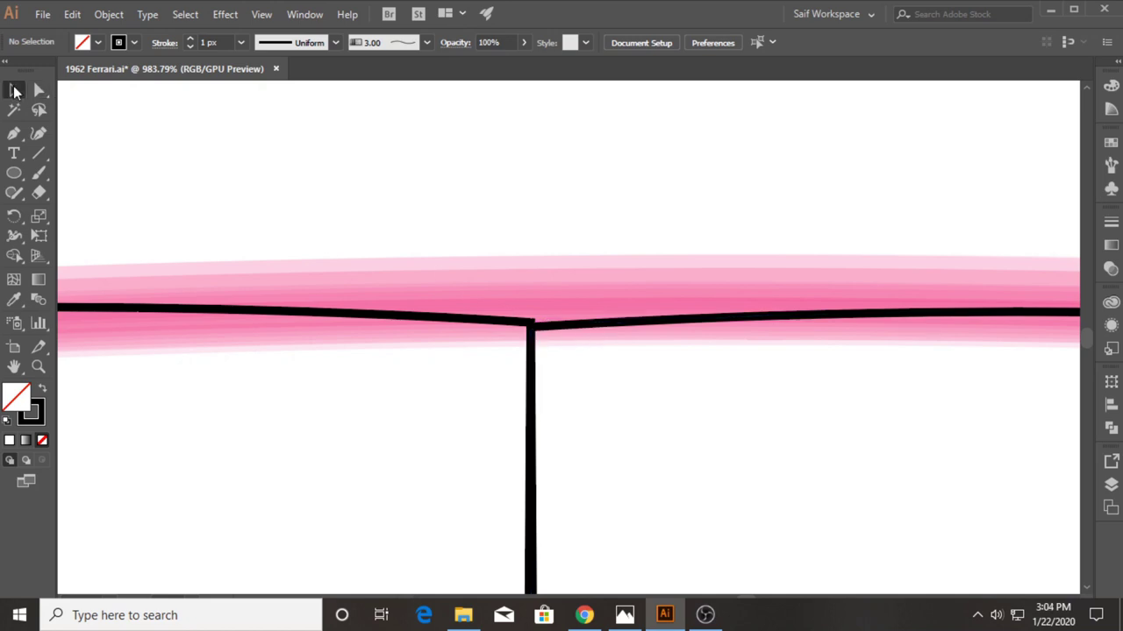
pyautogui.moveTo(532, 333); pyautogui.dragTo(575, 369)
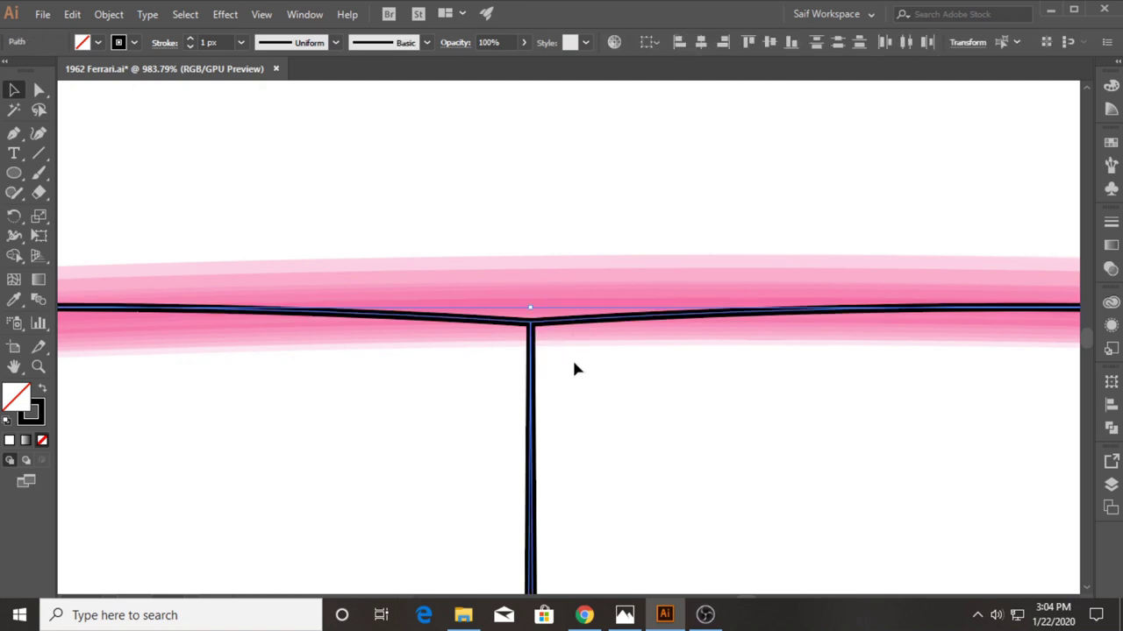
# Step: Group the grille paths and zoom out to show the whole grille opening
pyautogui.click(1110, 427)
pyautogui.click(916, 415)
pyautogui.click(39, 366)
pyautogui.moveTo(755, 454)
pyautogui.mouseDown()
pyautogui.moveTo(634, 544)
pyautogui.moveTo(573, 359)
pyautogui.mouseUp()
pyautogui.press('v')
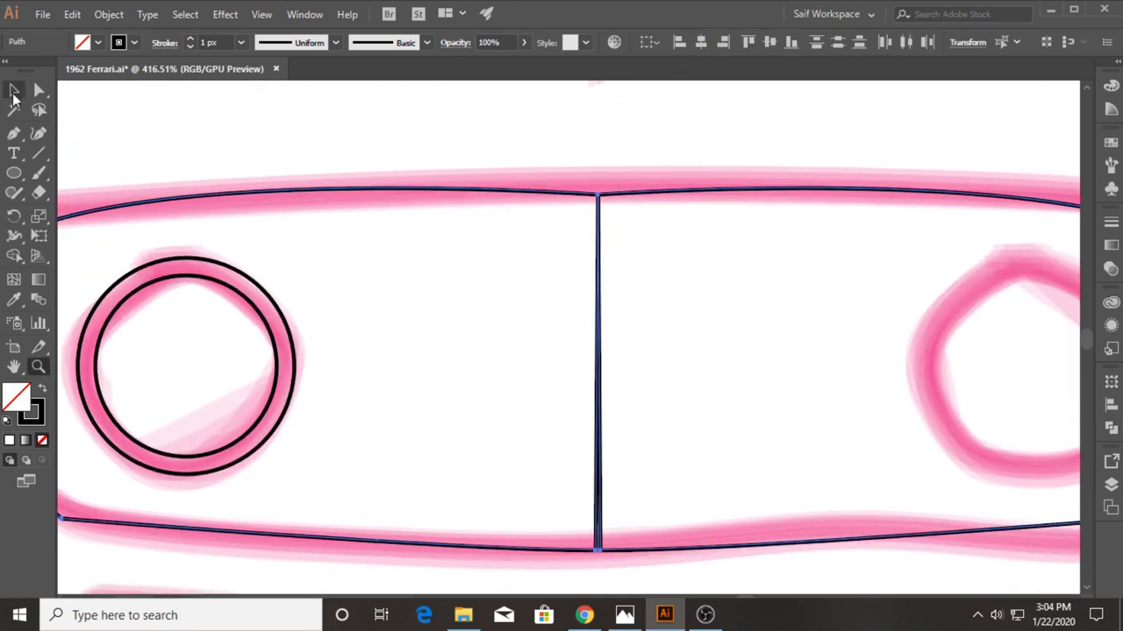
pyautogui.click(662, 301)
# Step: Nudge the right grille half left, then unite both halves into one shape with Pathfinder
pyautogui.click(639, 189)
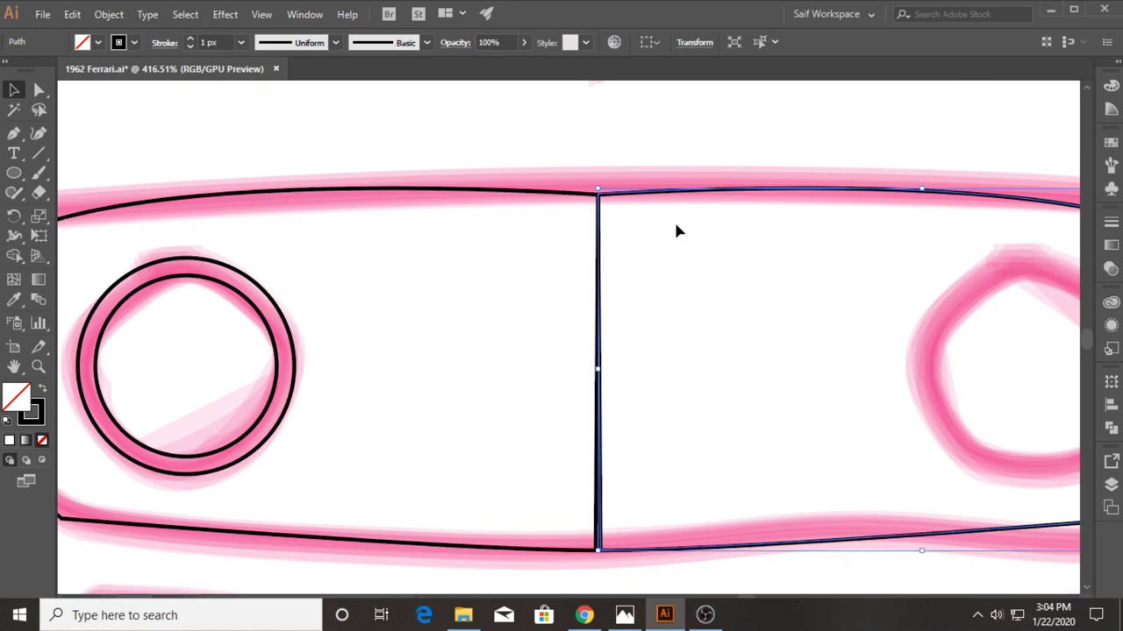
pyautogui.press('Left')
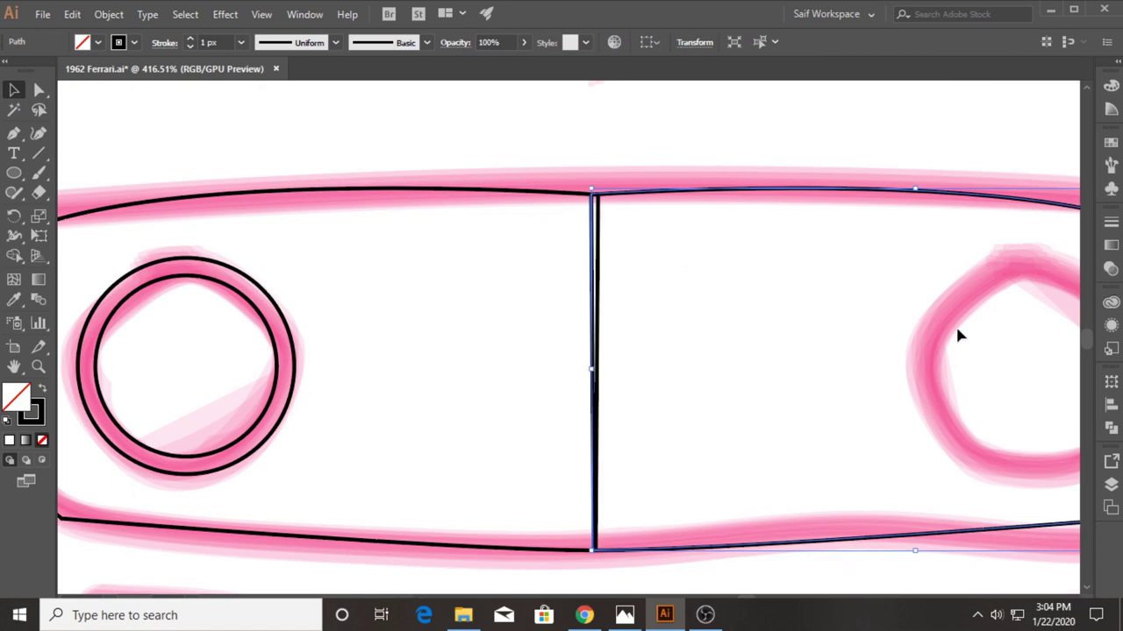
pyautogui.keyDown('shift'); pyautogui.click(463, 199); pyautogui.keyUp('shift')
pyautogui.click(1111, 428)
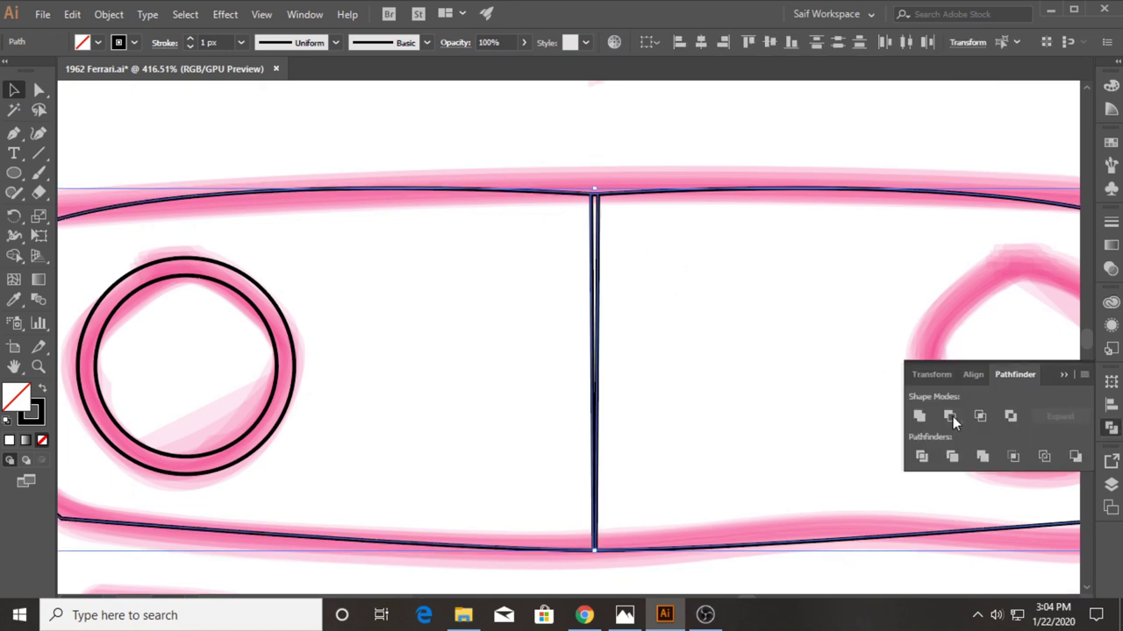
pyautogui.click(923, 417)
pyautogui.click(1111, 427)
# Step: Widen the united grille outline to the right to match the sketch
pyautogui.click(37, 366)
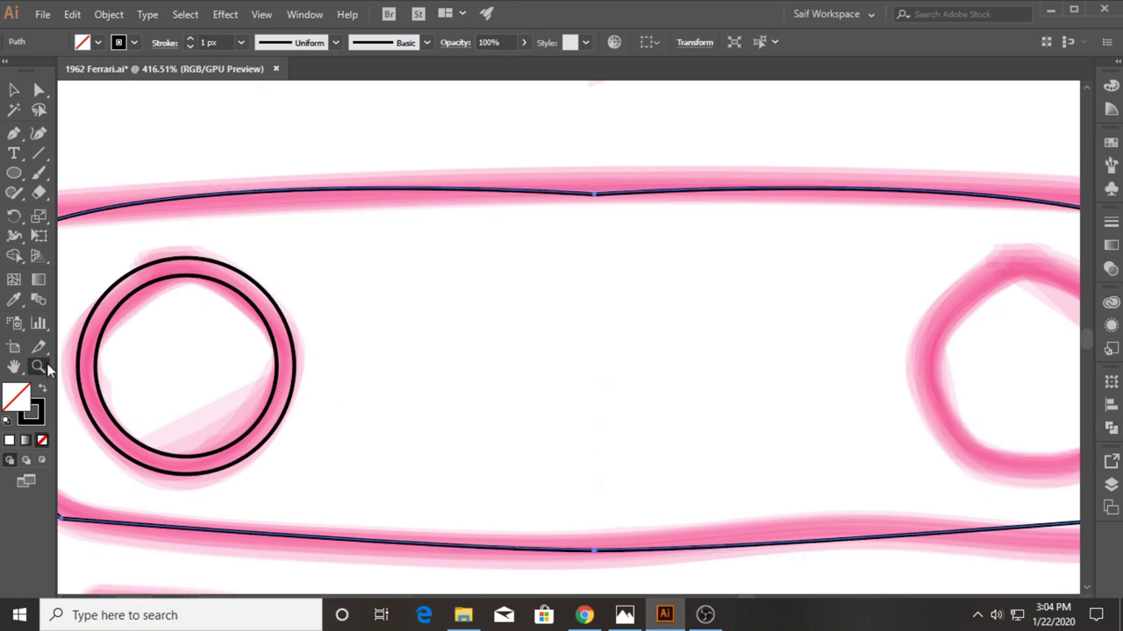
pyautogui.hotkey('ctrl', '0')
pyautogui.press('v')
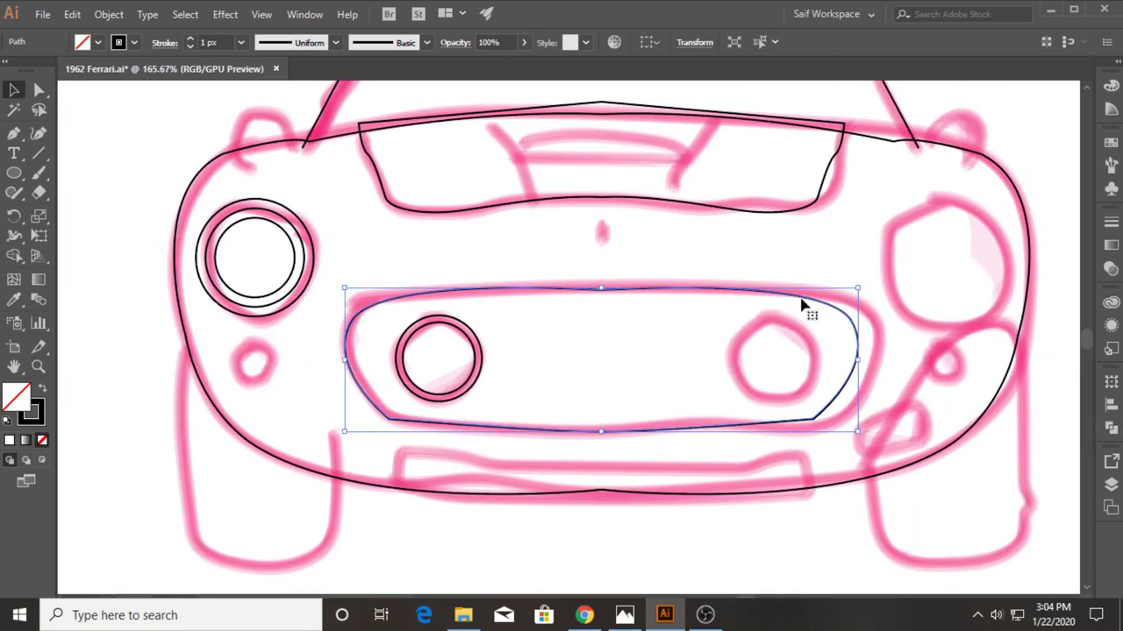
pyautogui.moveTo(857, 360); pyautogui.dragTo(881, 360)
pyautogui.click(666, 256)
# Step: Start the lower-left panel outline from the body line down to a curved lower-left corner
pyautogui.scroll(-2, 249, 426)
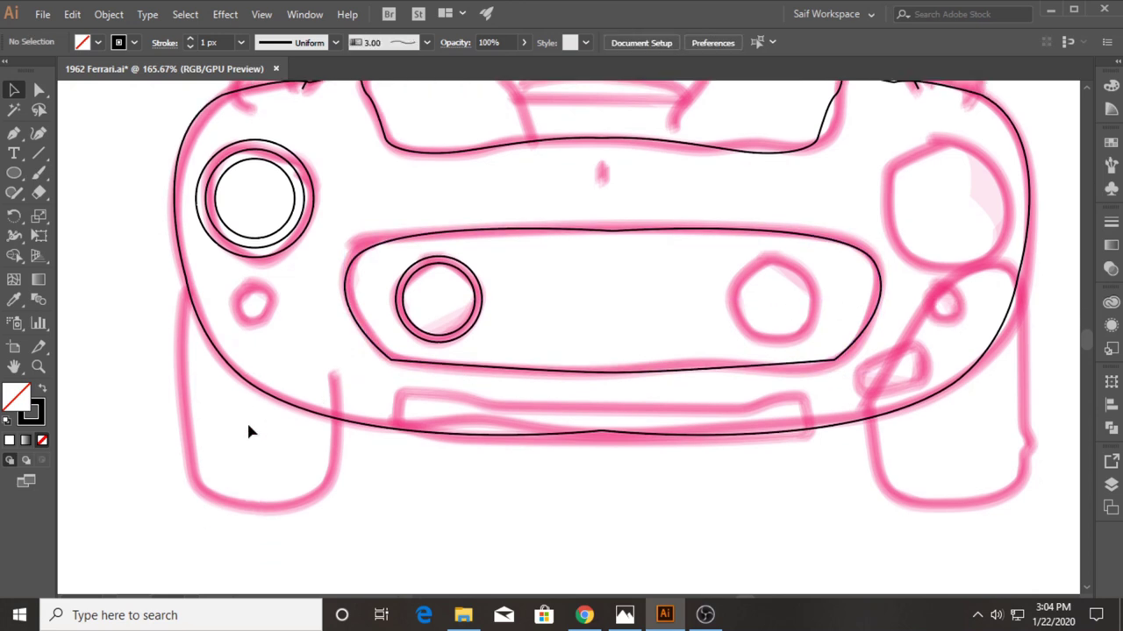
pyautogui.scroll(-1, 202, 400)
pyautogui.click(14, 132)
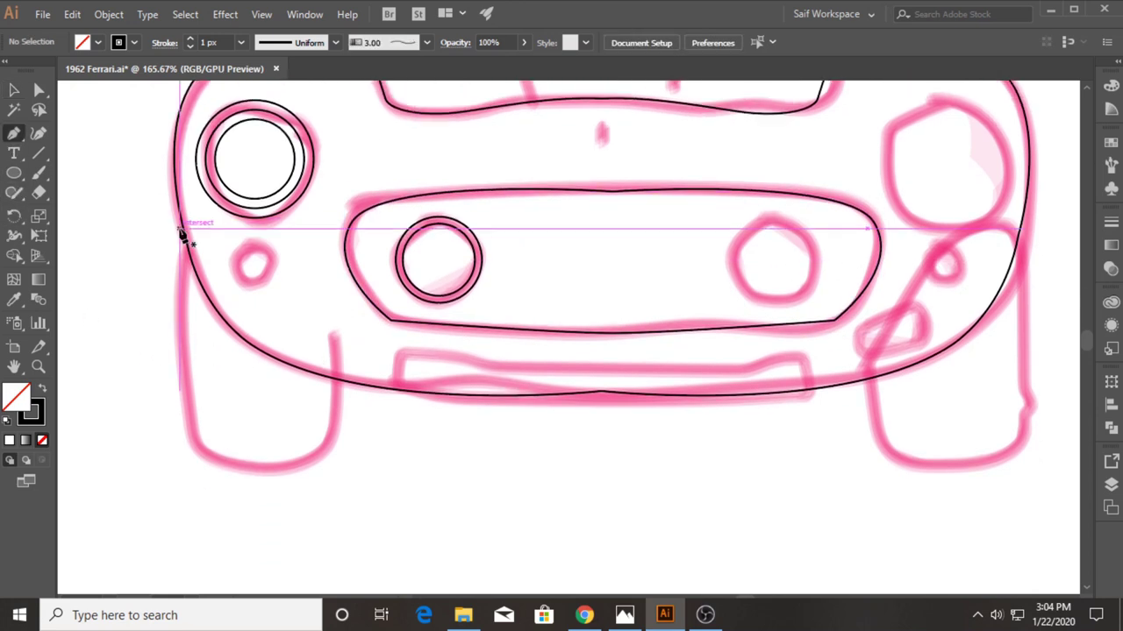
pyautogui.click(187, 229)
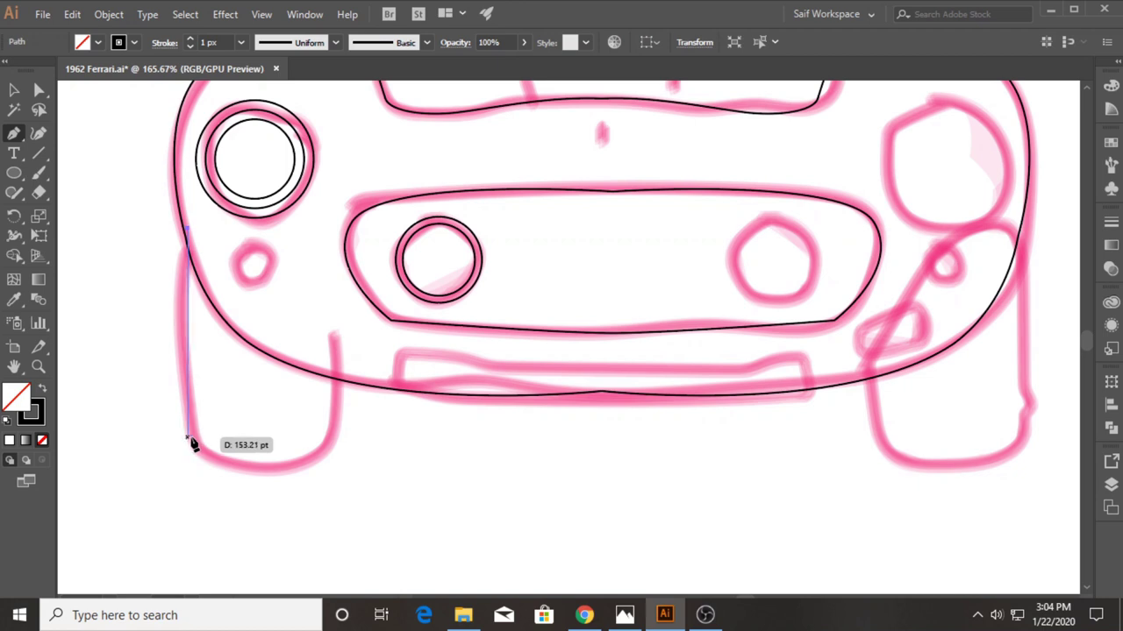
pyautogui.moveTo(187, 437); pyautogui.dragTo(195, 509)
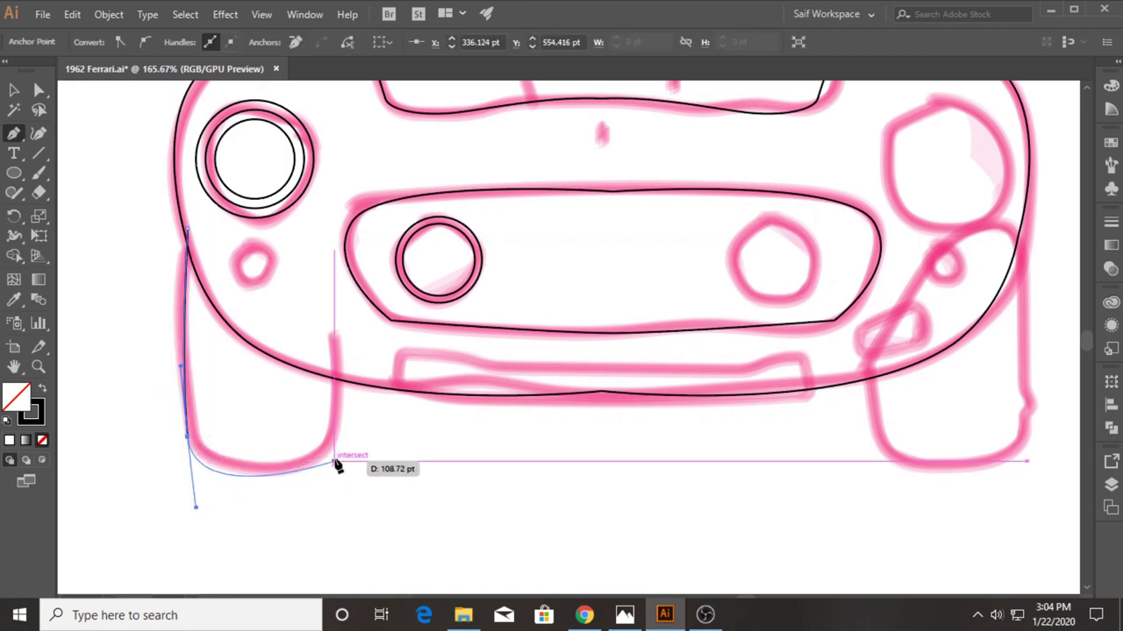
pyautogui.click(190, 438)
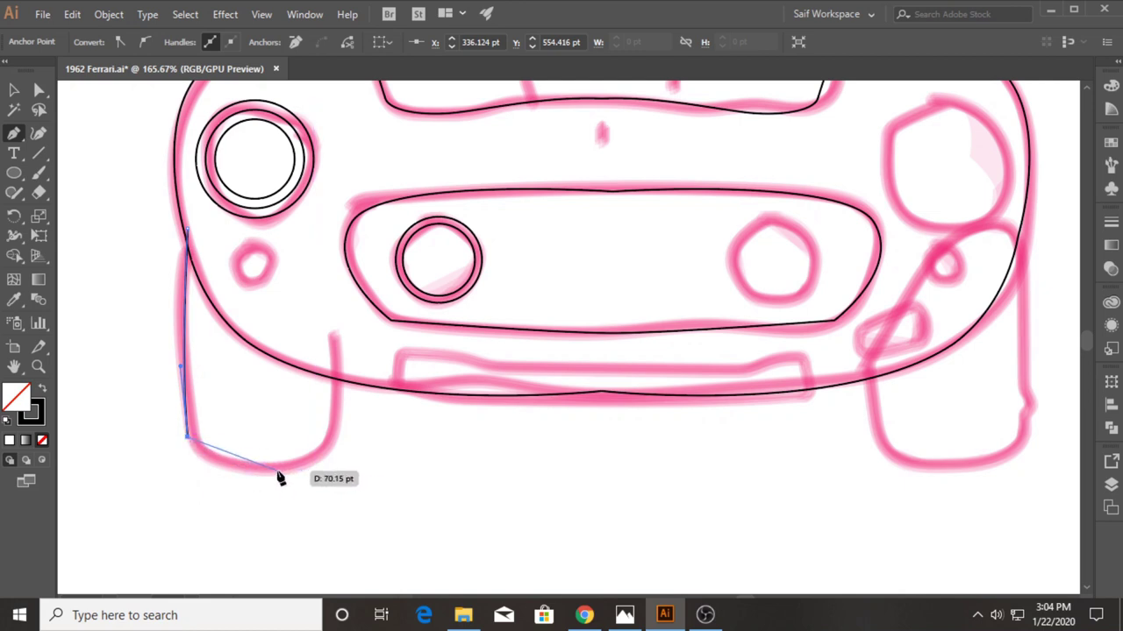
# Step: Curve the panel's bottom and right edges along the sketch and close the outline at its start
pyautogui.moveTo(264, 472); pyautogui.dragTo(339, 476)
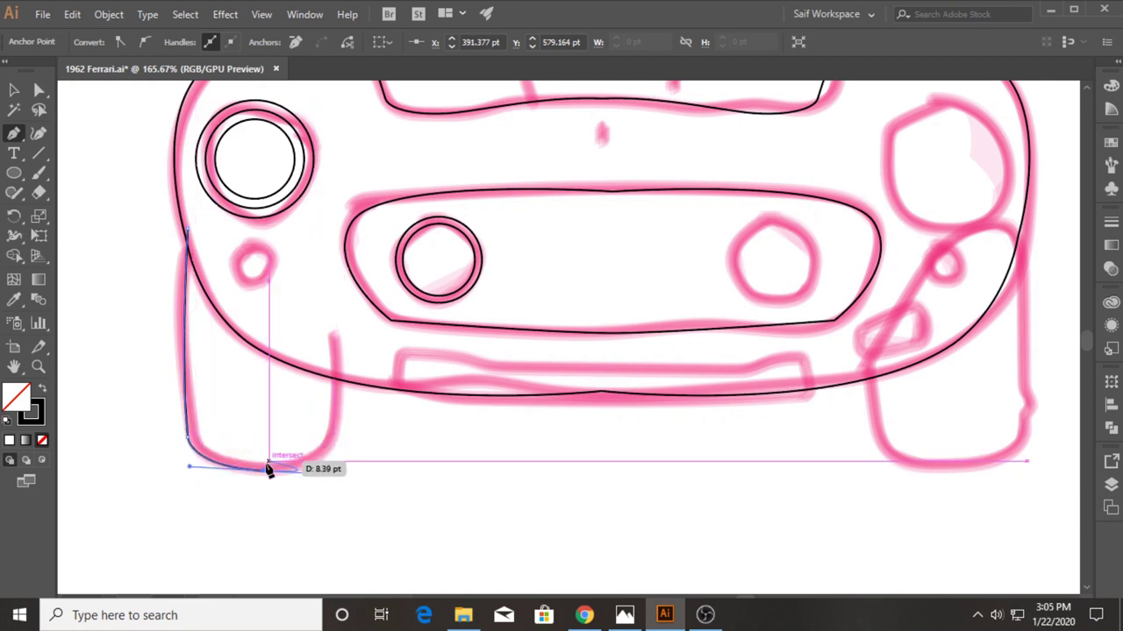
pyautogui.click(264, 470)
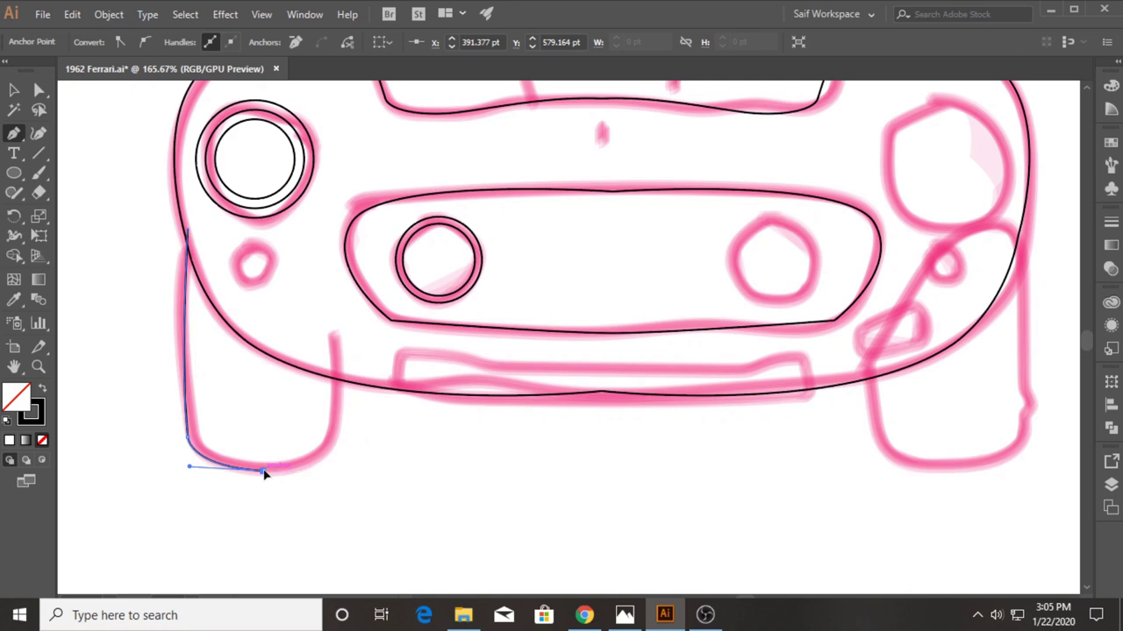
pyautogui.moveTo(334, 442)
pyautogui.mouseDown()
pyautogui.moveTo(346, 414)
pyautogui.moveTo(334, 418)
pyautogui.mouseUp()
pyautogui.click(334, 444)
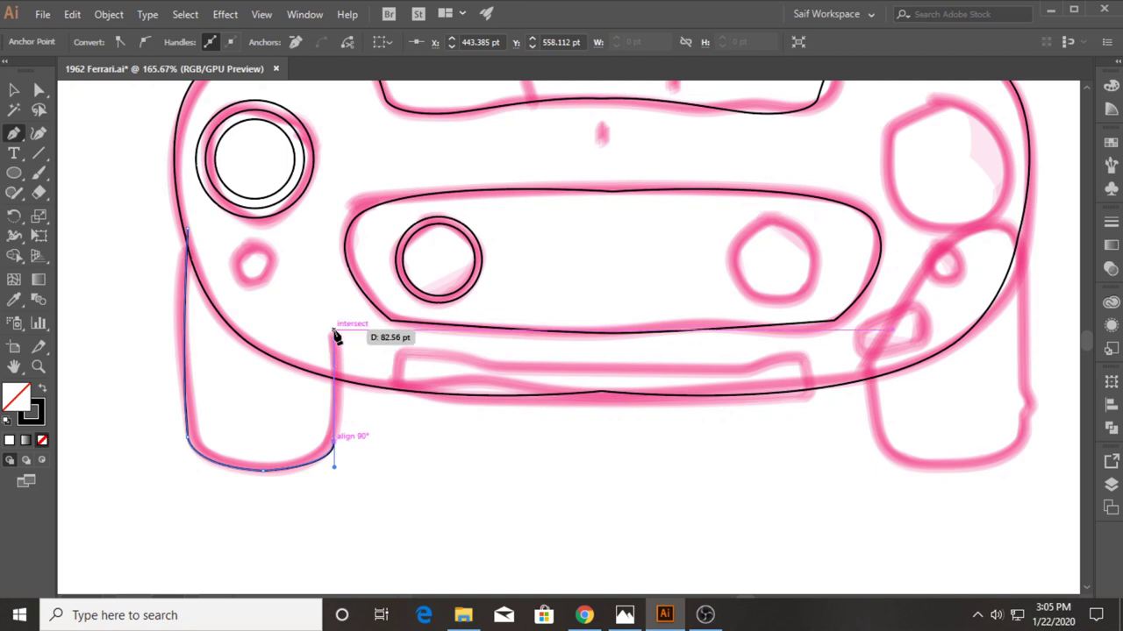
pyautogui.click(334, 331)
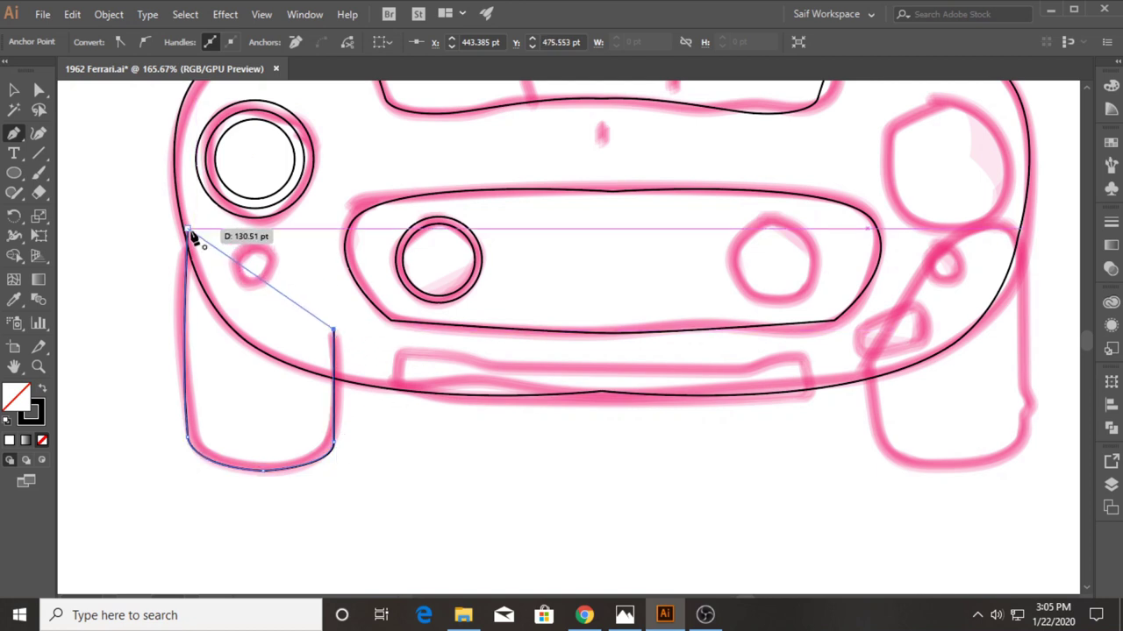
pyautogui.click(186, 230)
pyautogui.press('v')
pyautogui.click(418, 425)
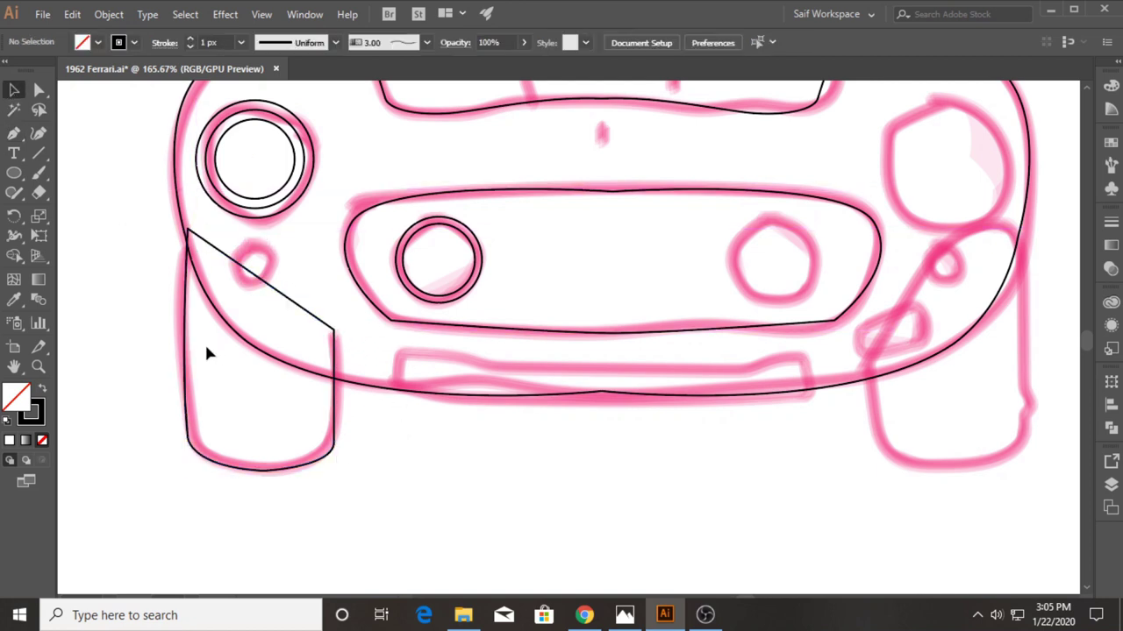
pyautogui.moveTo(565, 284)
pyautogui.mouseDown()
pyautogui.moveTo(399, 333)
pyautogui.moveTo(647, 368)
pyautogui.mouseUp()
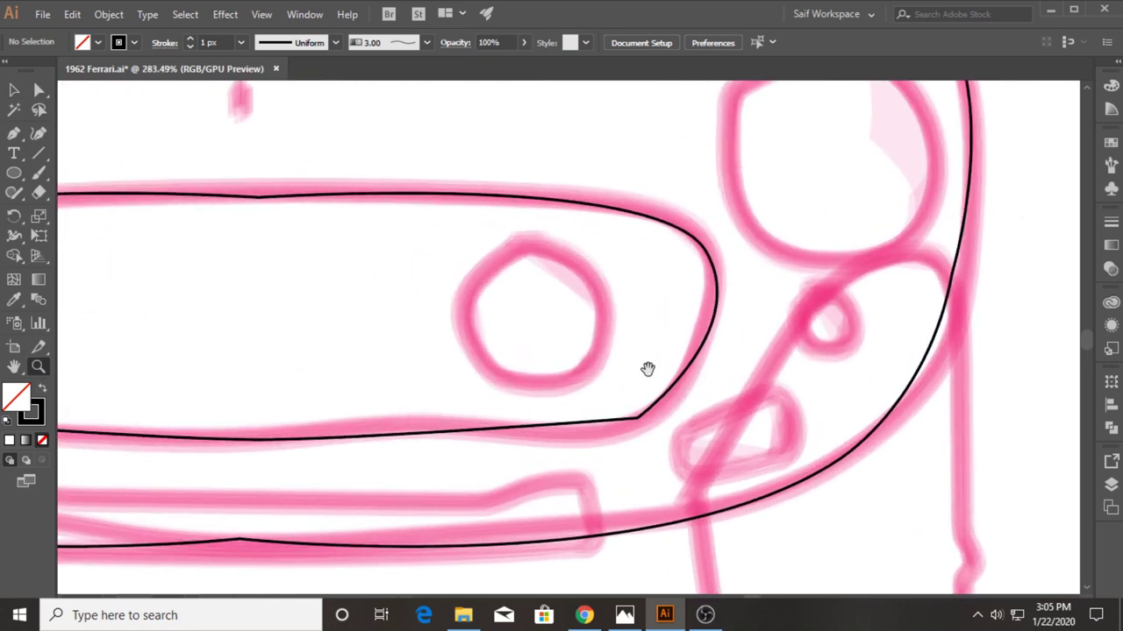
# Step: Trace a closed Pen outline with curved corners around the small pink lamp shape
pyautogui.click(14, 133)
pyautogui.click(382, 417)
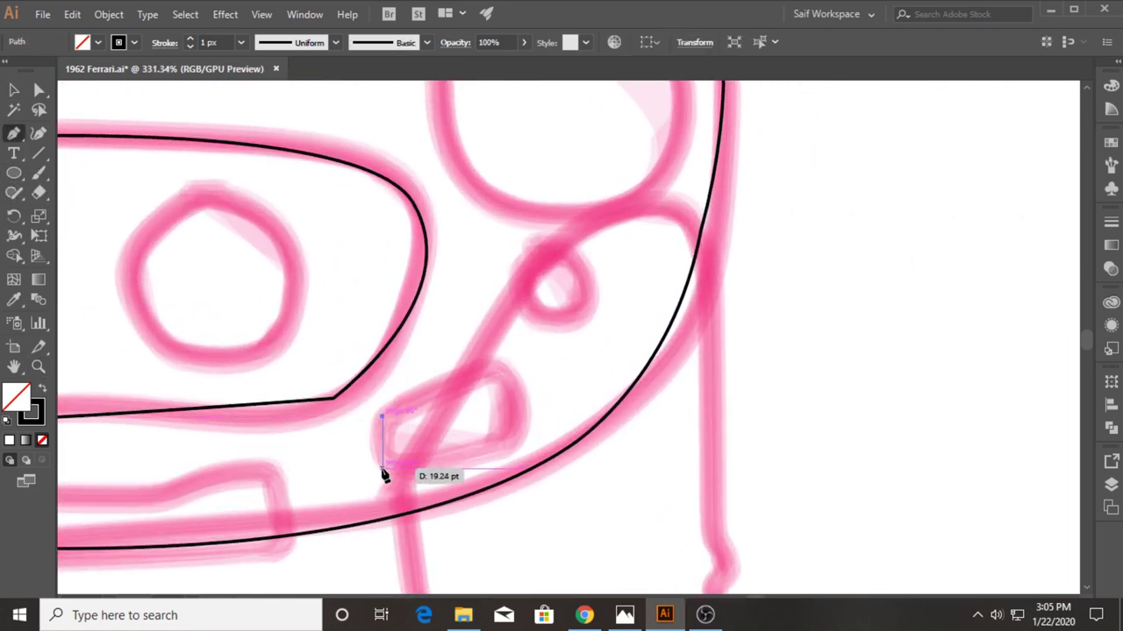
pyautogui.moveTo(385, 463); pyautogui.dragTo(399, 478)
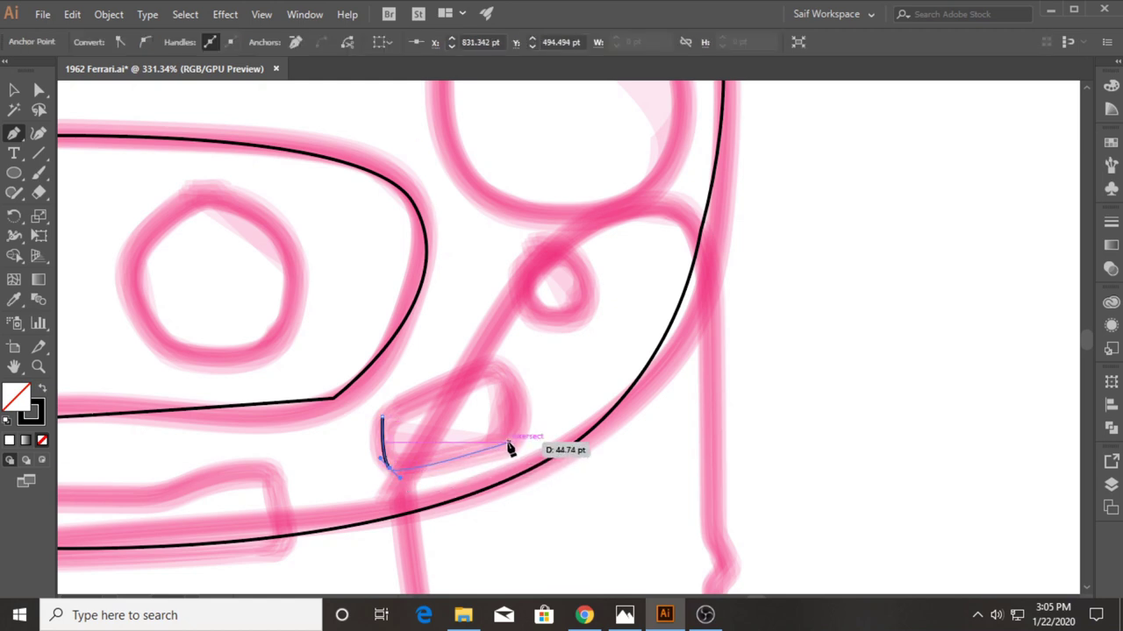
pyautogui.moveTo(515, 440); pyautogui.dragTo(527, 425)
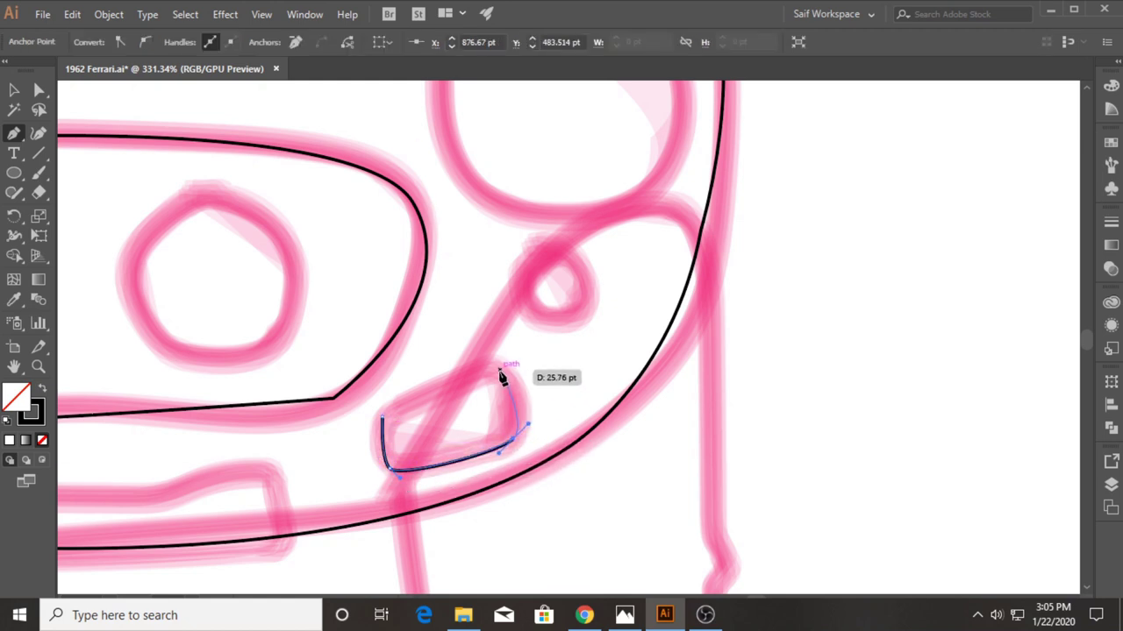
pyautogui.click(472, 369)
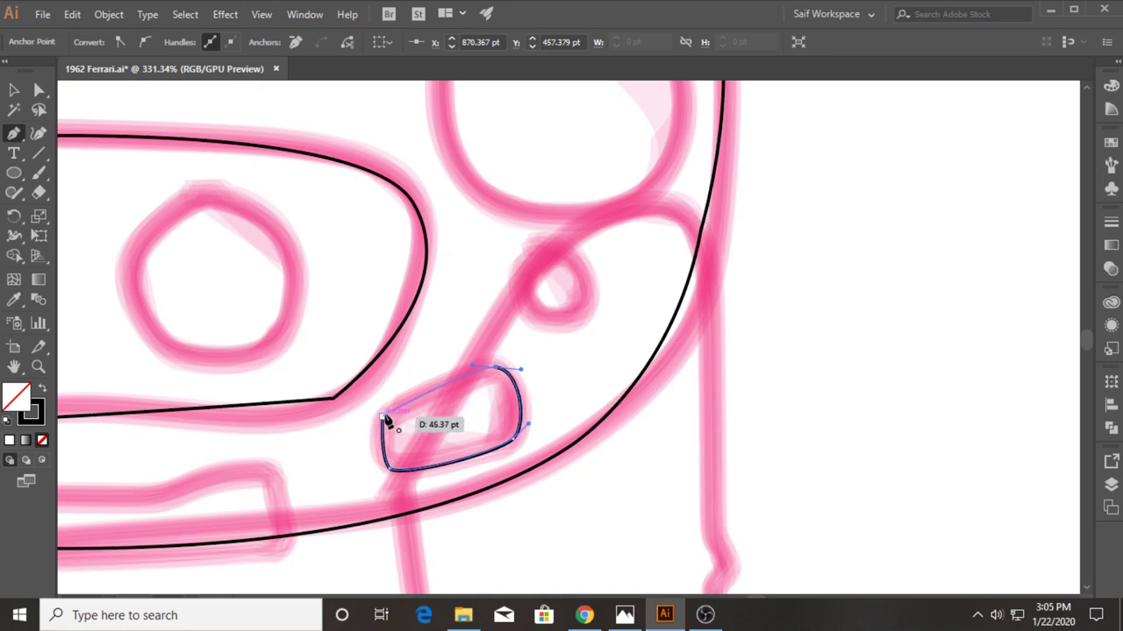
pyautogui.click(383, 419)
# Step: Round the lamp outline's top-left corner with the corner widget
pyautogui.click(34, 90)
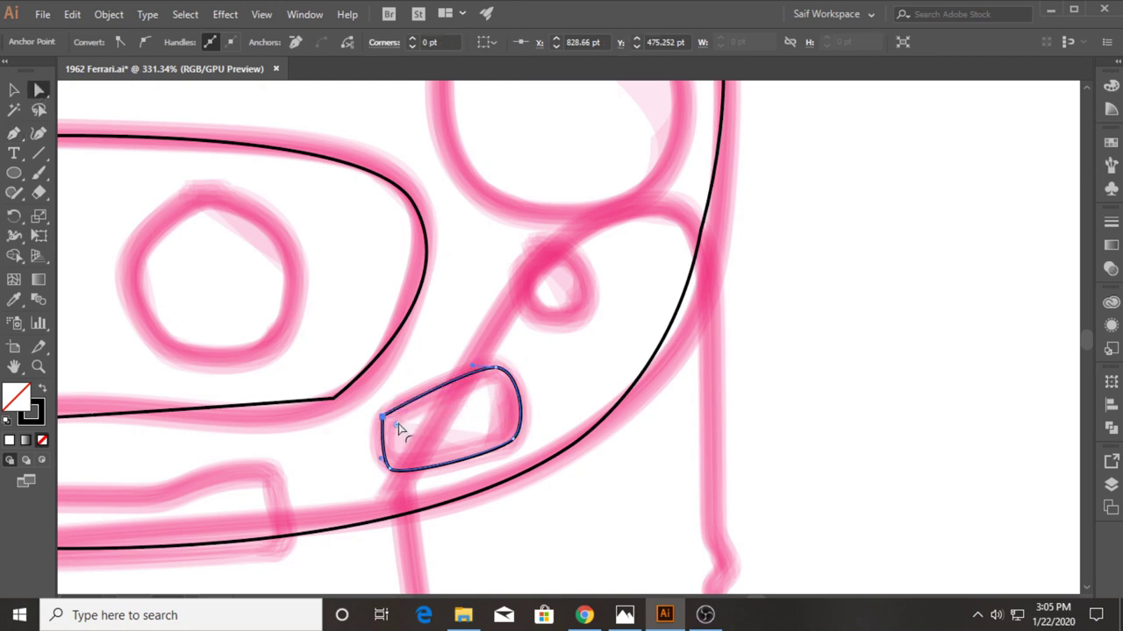
pyautogui.moveTo(399, 429); pyautogui.dragTo(415, 436)
pyautogui.click(12, 90)
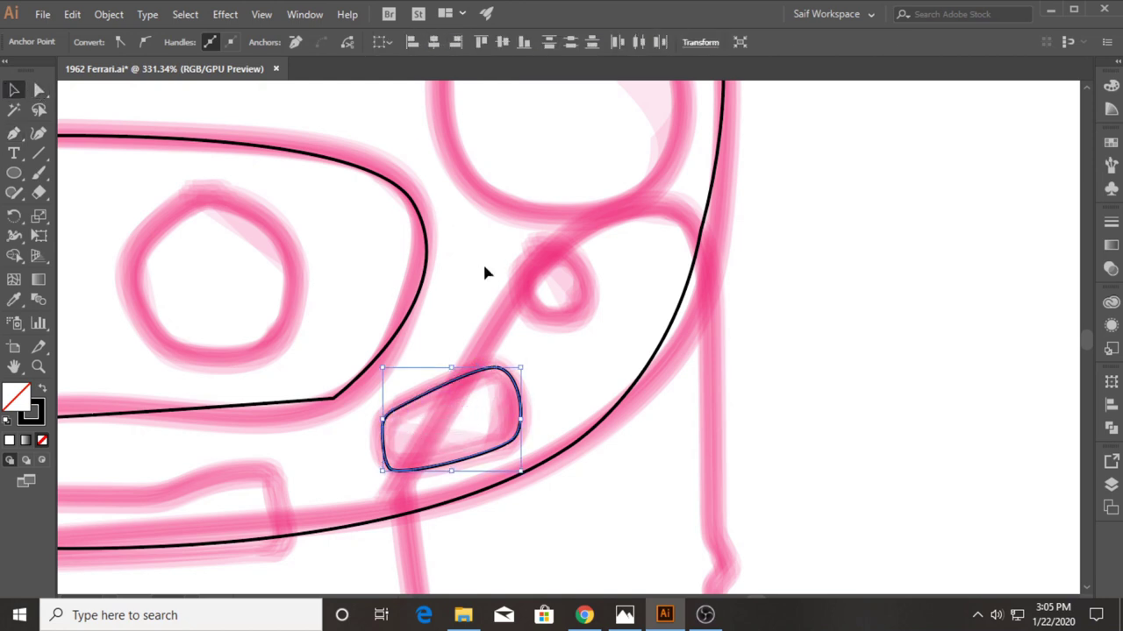
# Step: Add a 2 pt Offset Path ring around the lamp outline
pyautogui.click(107, 15)
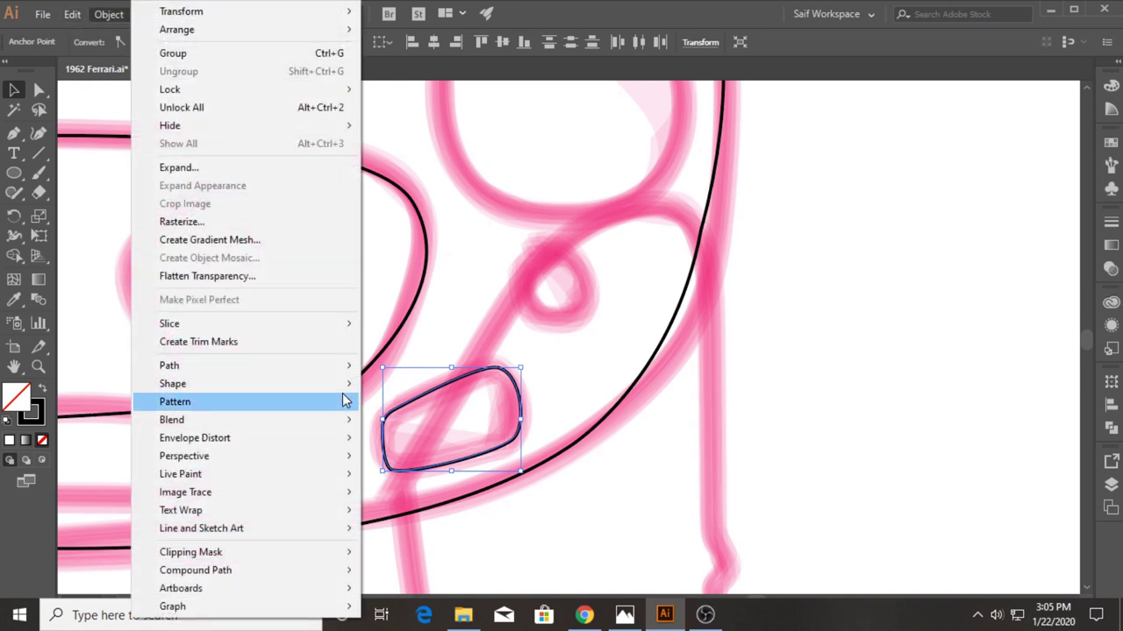
pyautogui.click(431, 426)
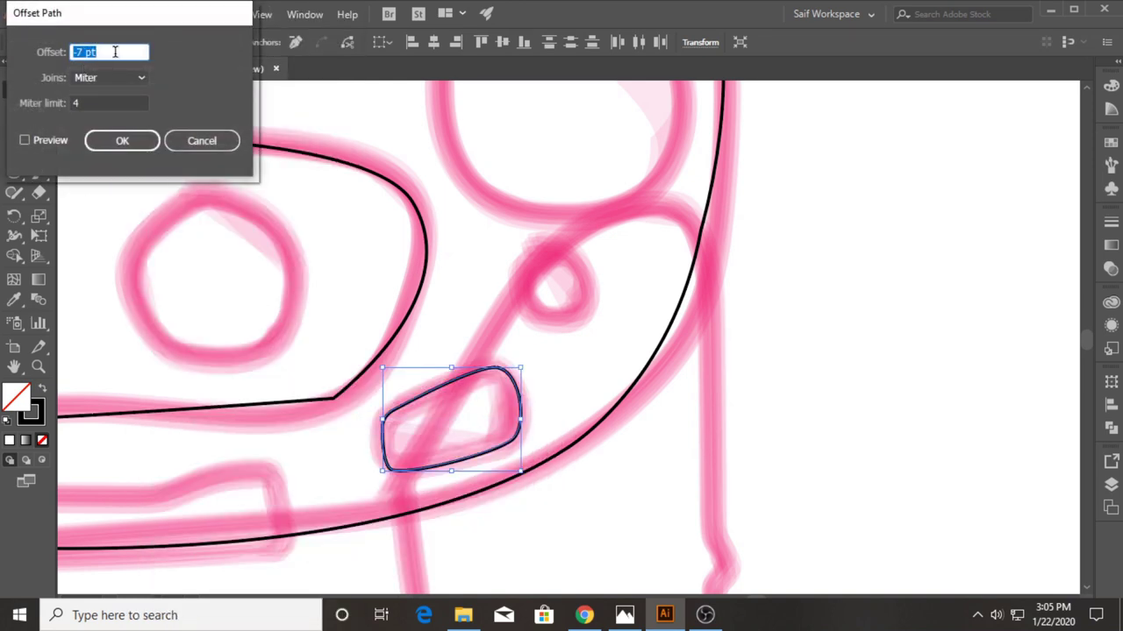
pyautogui.write('3')
pyautogui.click(44, 141)
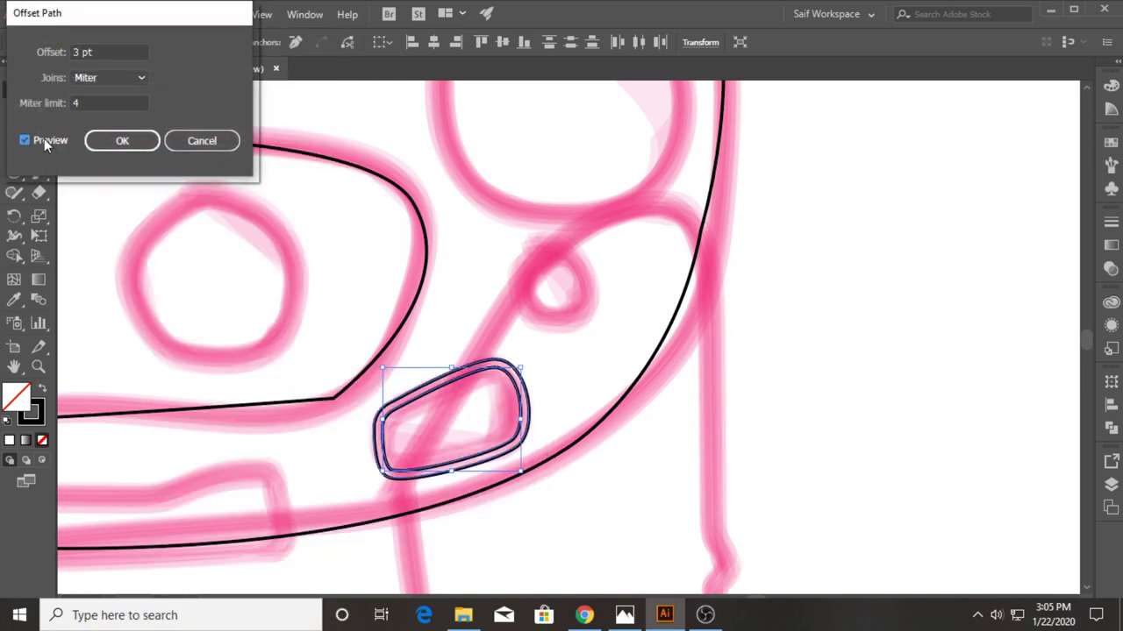
pyautogui.doubleClick(83, 52)
pyautogui.write('2')
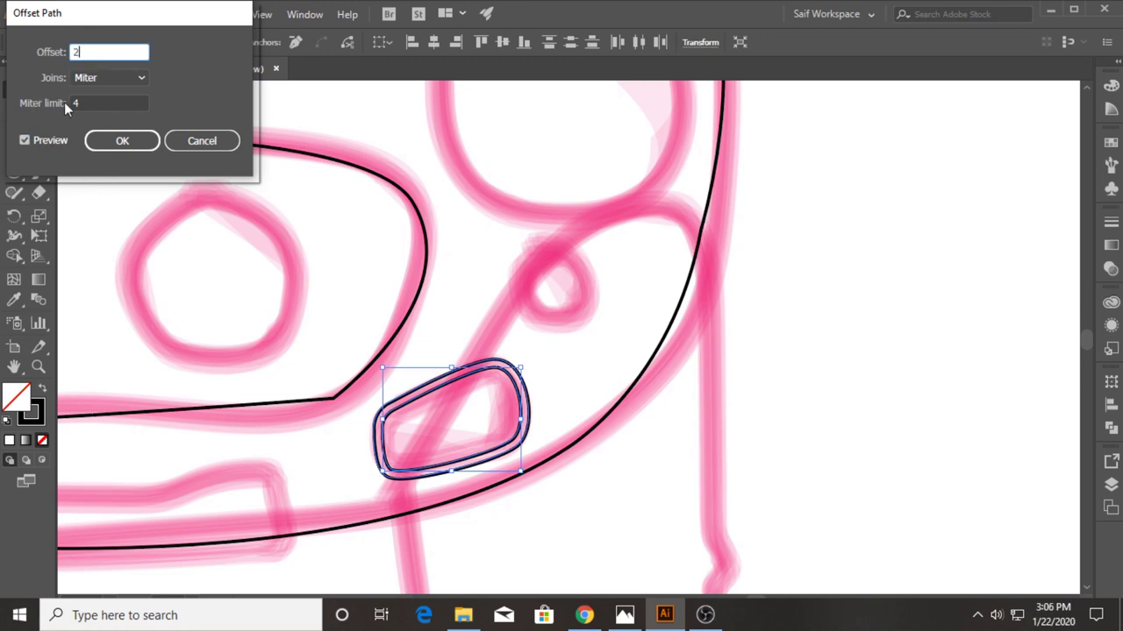
pyautogui.press('Tab')
pyautogui.click(103, 143)
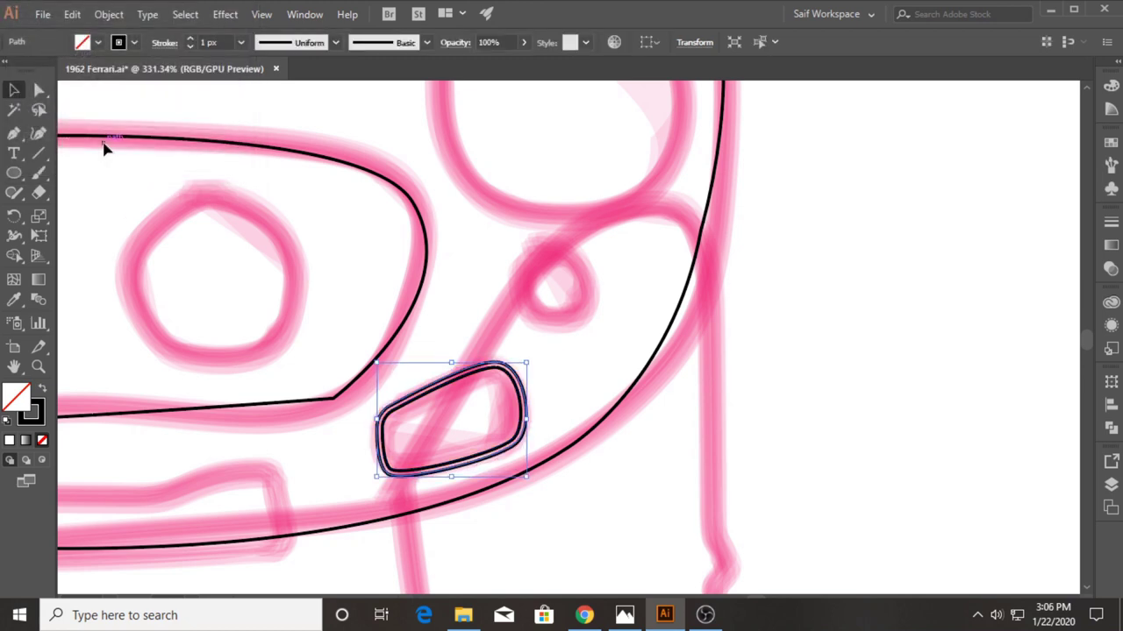
# Step: Nudge the lamp shape with the arrow keys to line it up with the sketch
pyautogui.press('Up')
pyautogui.press('Up')
pyautogui.press('Left')
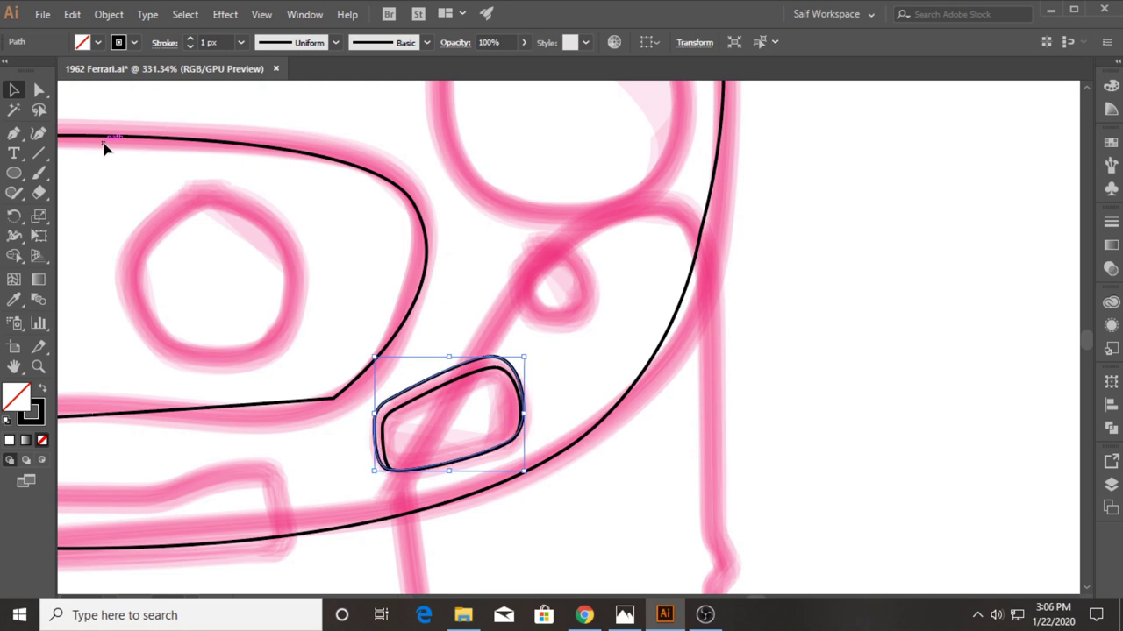
pyautogui.press('Down')
pyautogui.press('Up')
pyautogui.press('Right')
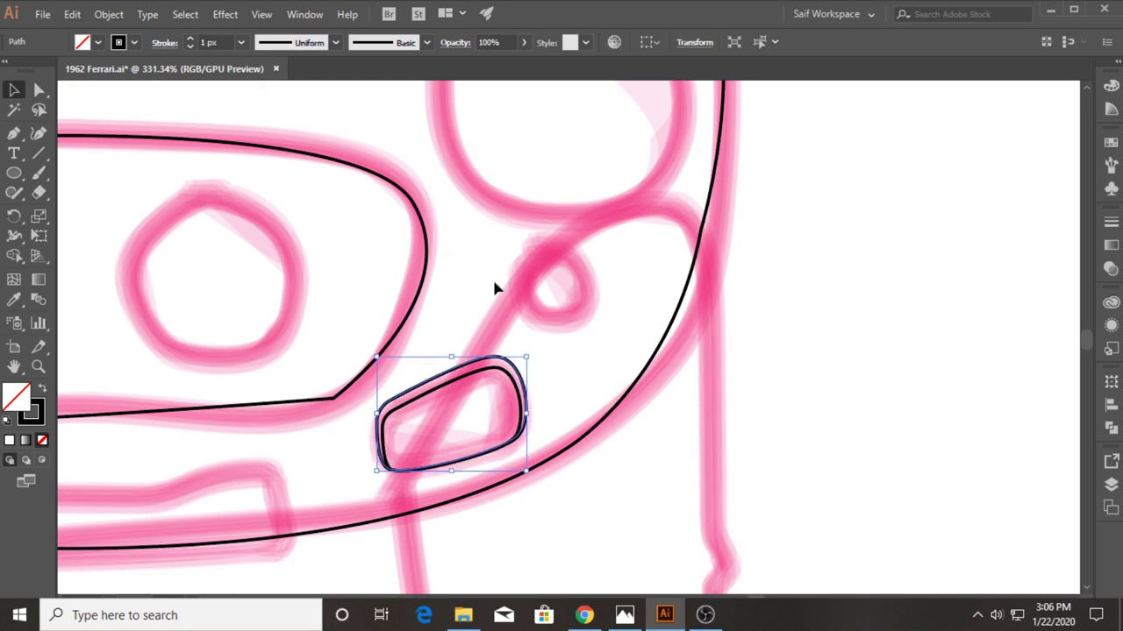
pyautogui.click(619, 367)
# Step: Duplicate the headlight circle below the headlight and shrink it to fit the small round light
pyautogui.press('z')
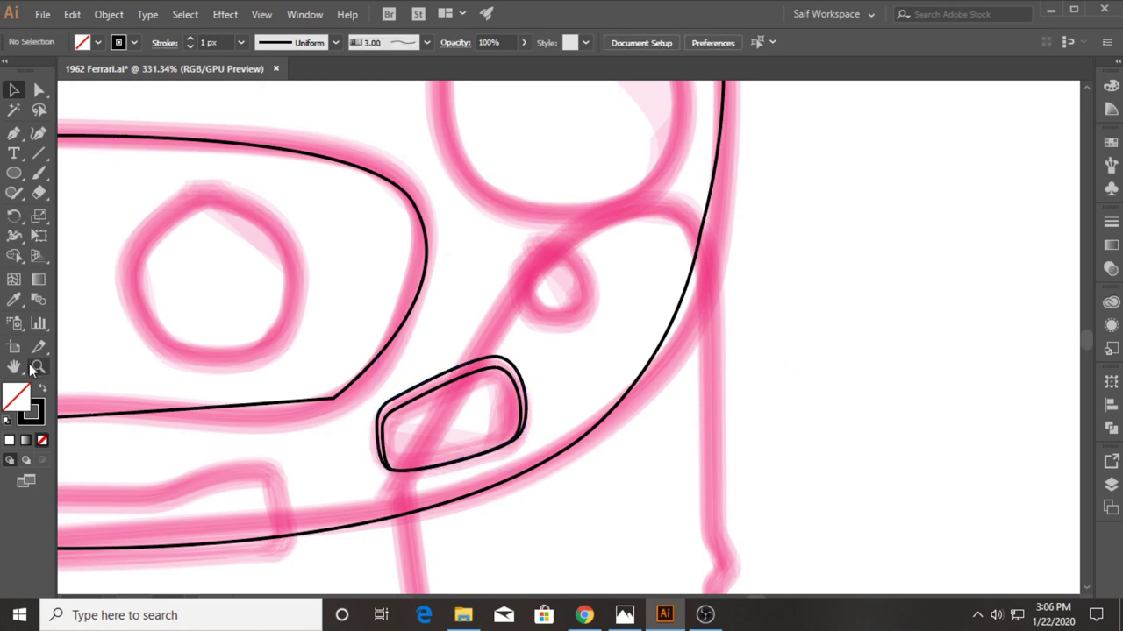
pyautogui.scroll(-5, 220, 270)
pyautogui.moveTo(193, 238); pyautogui.dragTo(342, 245)
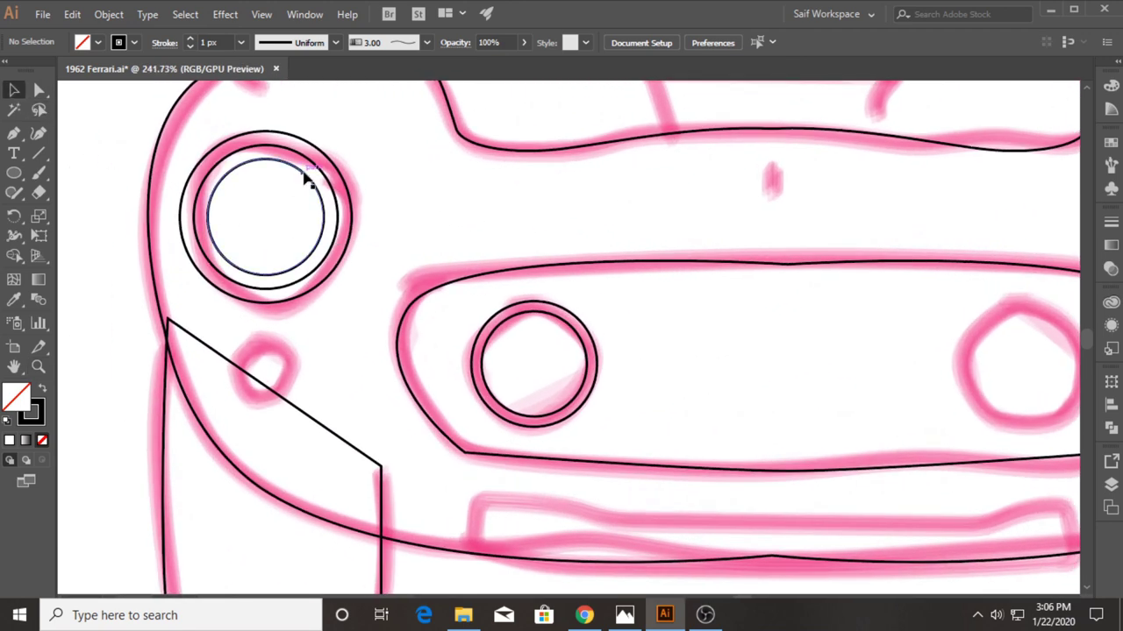
pyautogui.click(335, 198)
pyautogui.moveTo(334, 199); pyautogui.dragTo(334, 352)
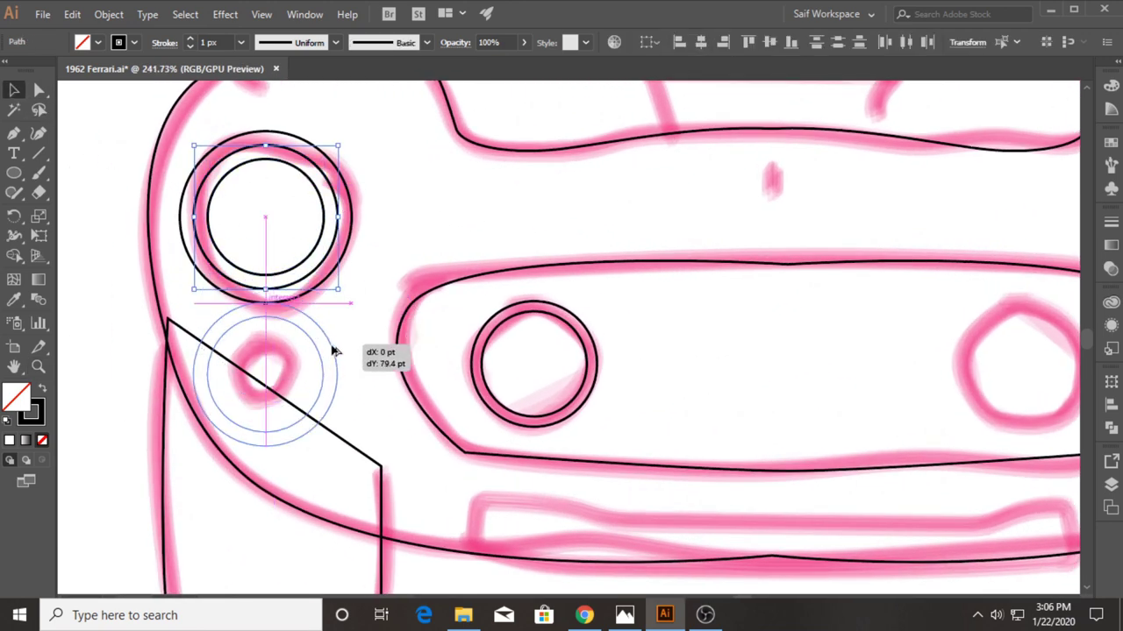
pyautogui.moveTo(339, 445); pyautogui.dragTo(297, 430)
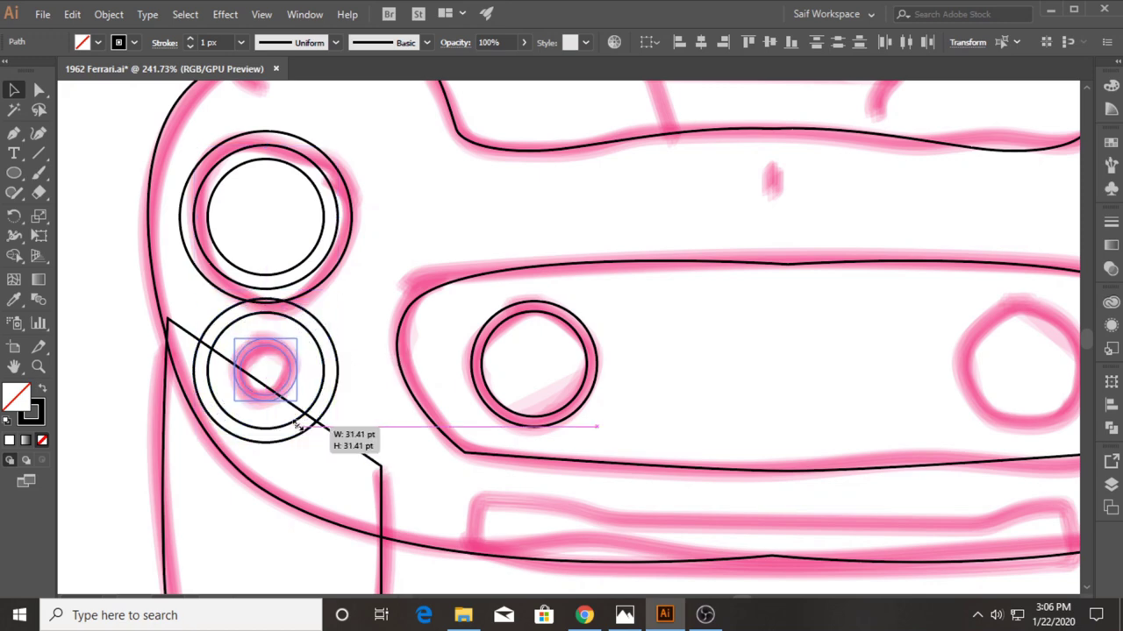
# Step: Place a copy of the small circle at the hood's upper-left corner
pyautogui.click(38, 366)
pyautogui.keyDown('alt'); pyautogui.click(596, 238); pyautogui.keyUp('alt')
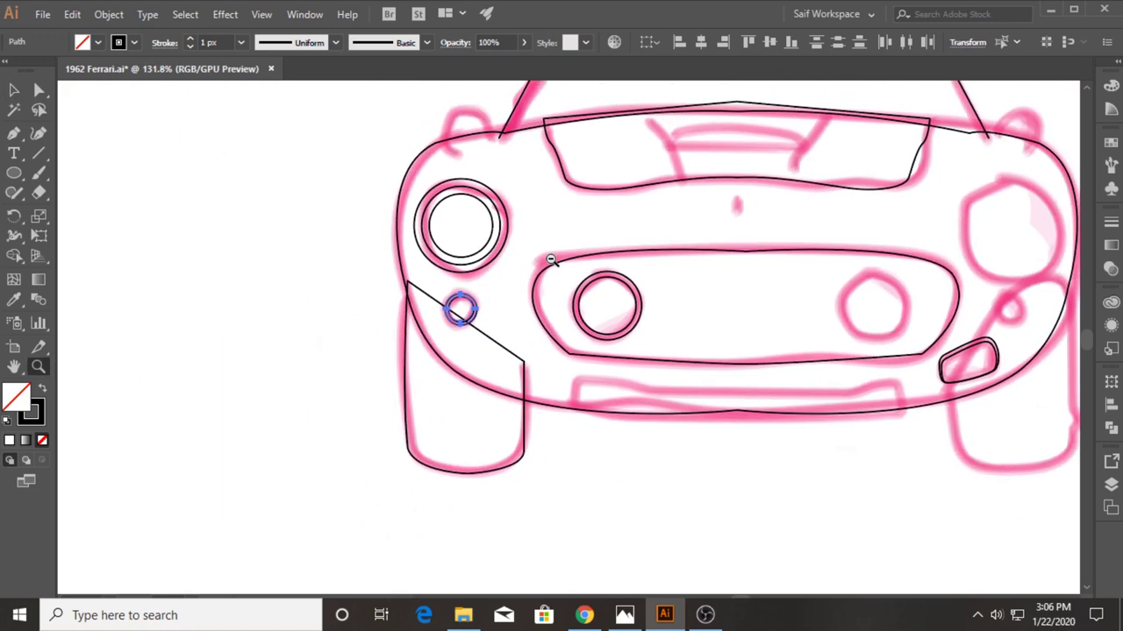
pyautogui.keyDown('alt'); pyautogui.click(614, 242); pyautogui.keyUp('alt')
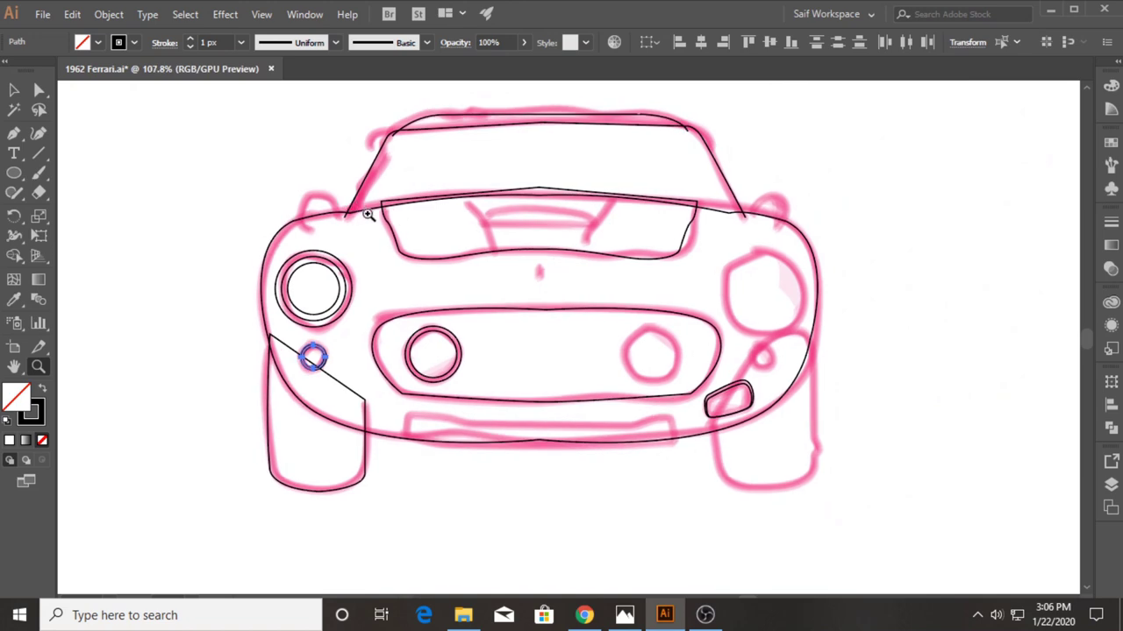
pyautogui.click(393, 187)
pyautogui.press('v')
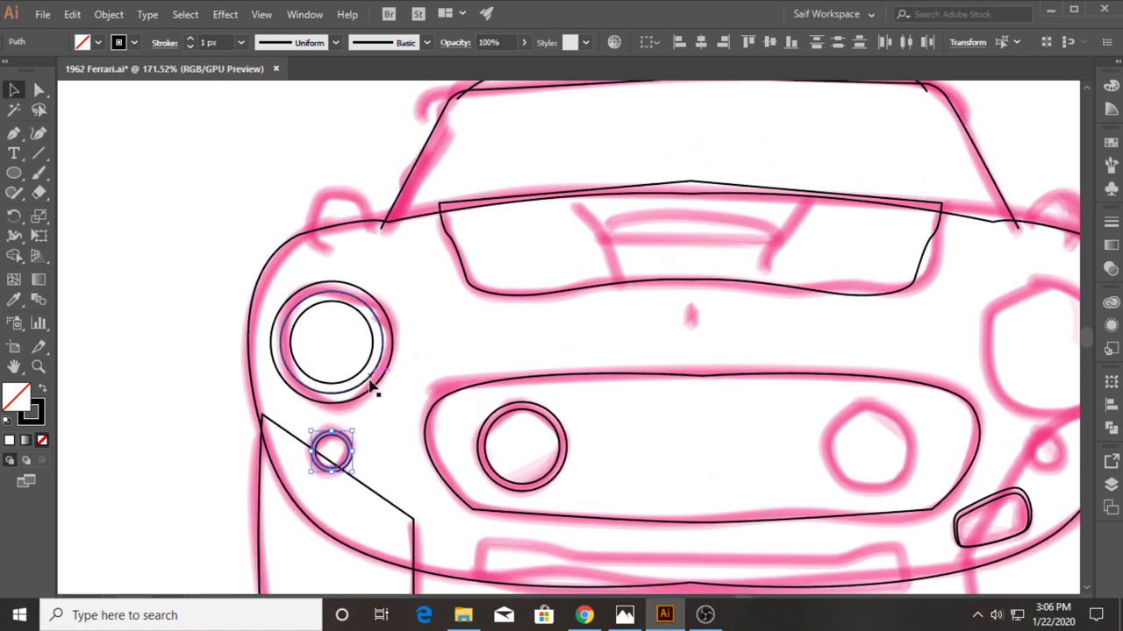
pyautogui.moveTo(346, 471)
pyautogui.mouseDown()
pyautogui.moveTo(351, 232)
pyautogui.moveTo(370, 249)
pyautogui.mouseUp()
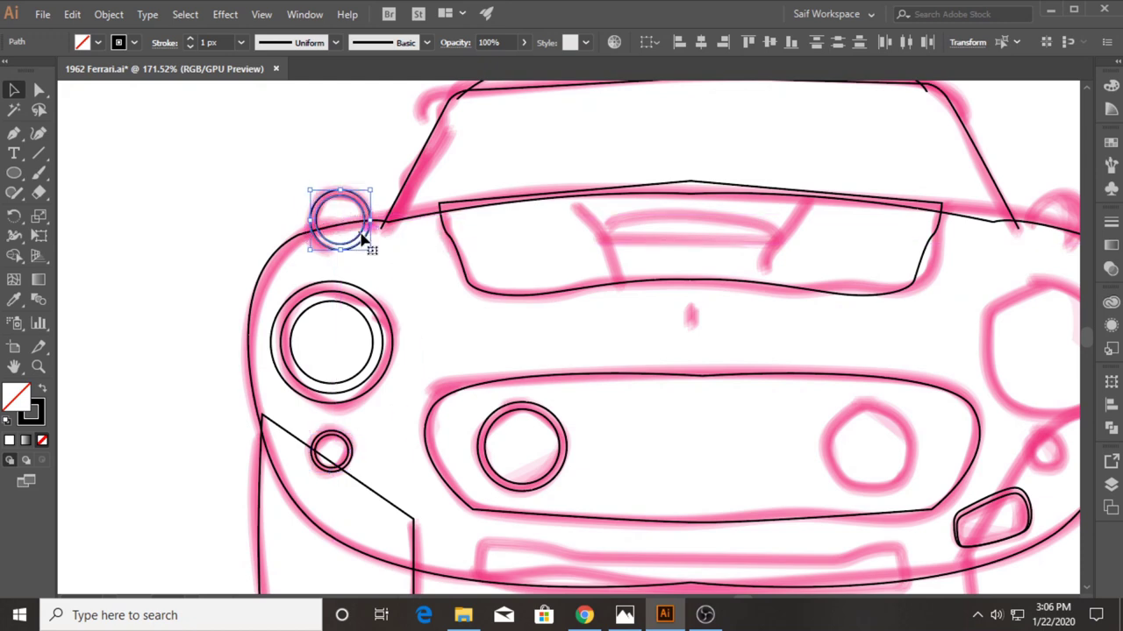
pyautogui.click(195, 204)
pyautogui.press('z')
pyautogui.moveTo(614, 268); pyautogui.dragTo(523, 257)
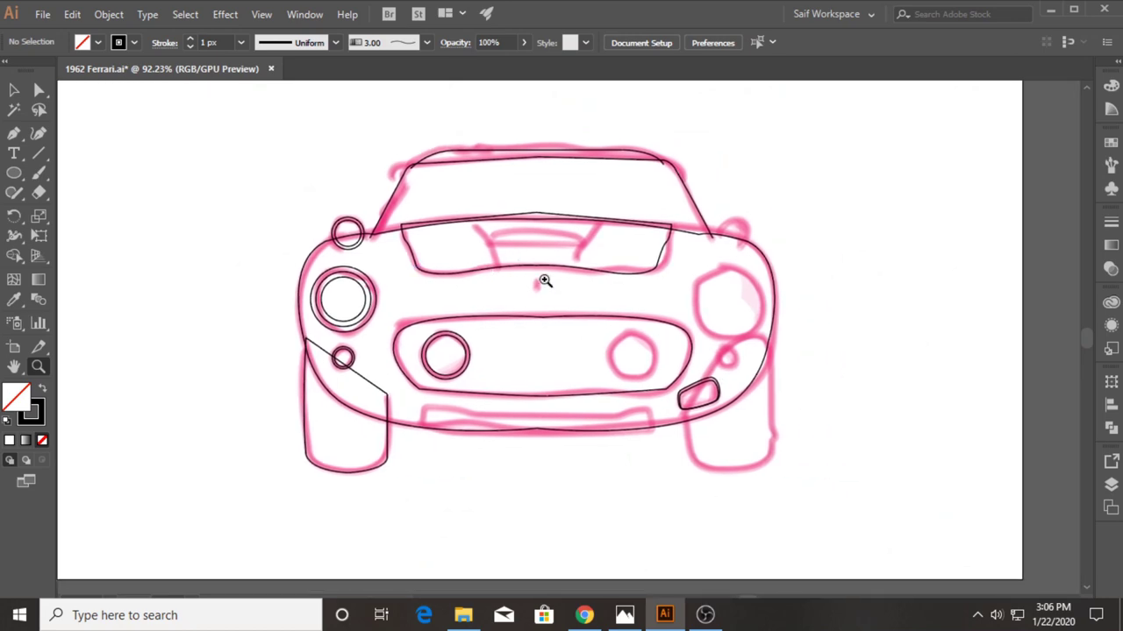
pyautogui.moveTo(535, 424); pyautogui.dragTo(649, 419)
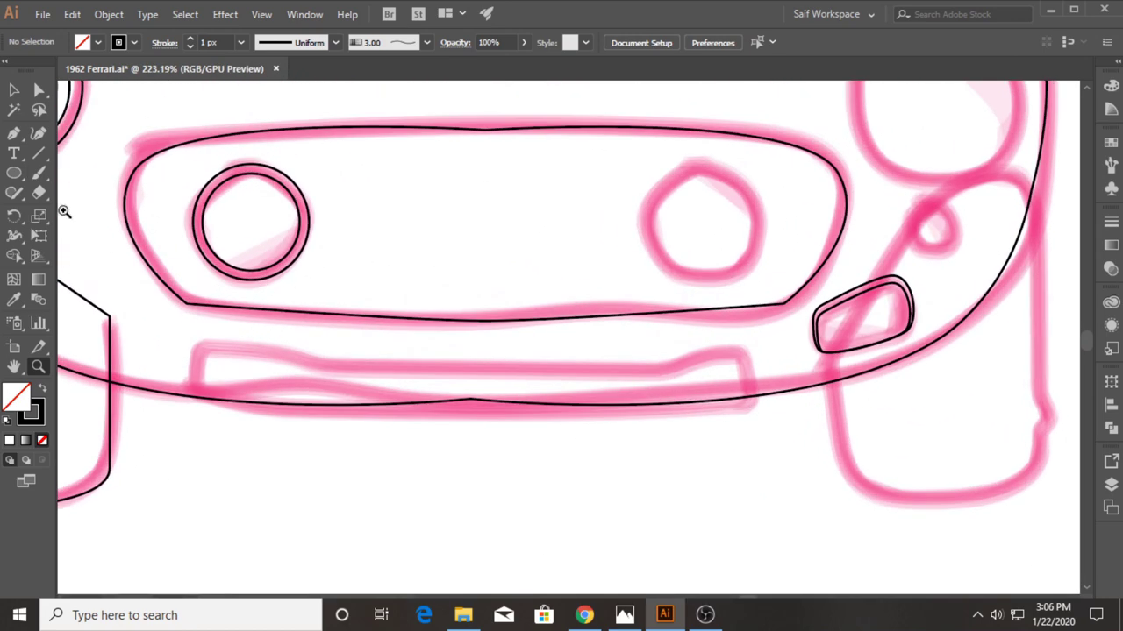
# Step: Draw a rectangle over the bumper bar sketch and round its corners
pyautogui.moveTo(13, 175); pyautogui.dragTo(49, 172)
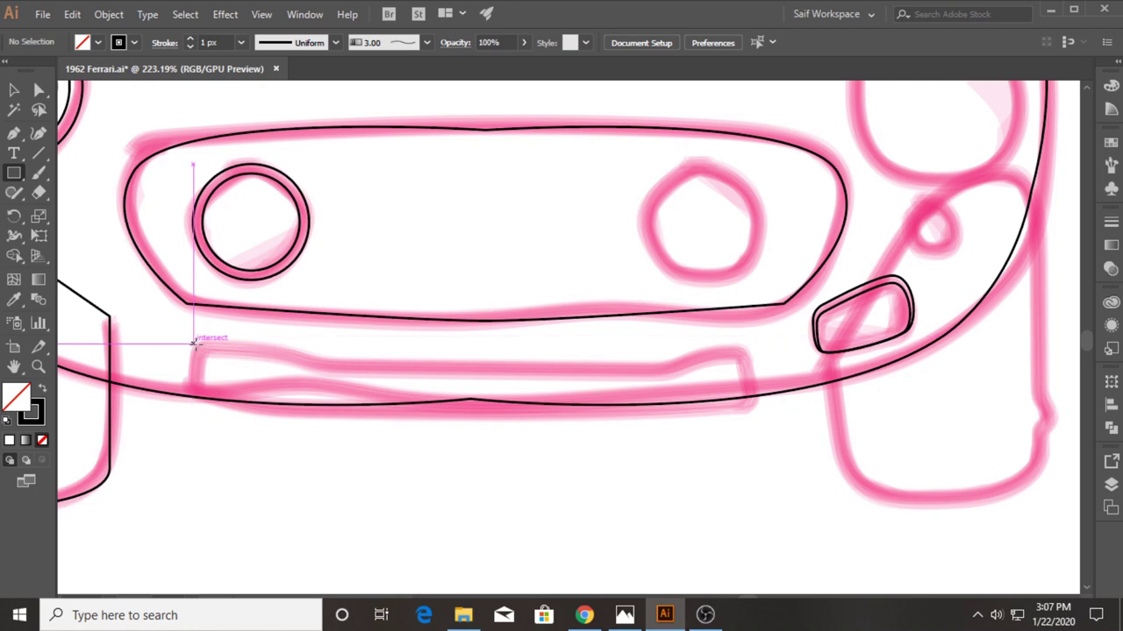
pyautogui.moveTo(193, 344)
pyautogui.mouseDown()
pyautogui.moveTo(660, 427)
pyautogui.moveTo(749, 419)
pyautogui.mouseUp()
pyautogui.press('a')
pyautogui.moveTo(205, 354); pyautogui.dragTo(218, 368)
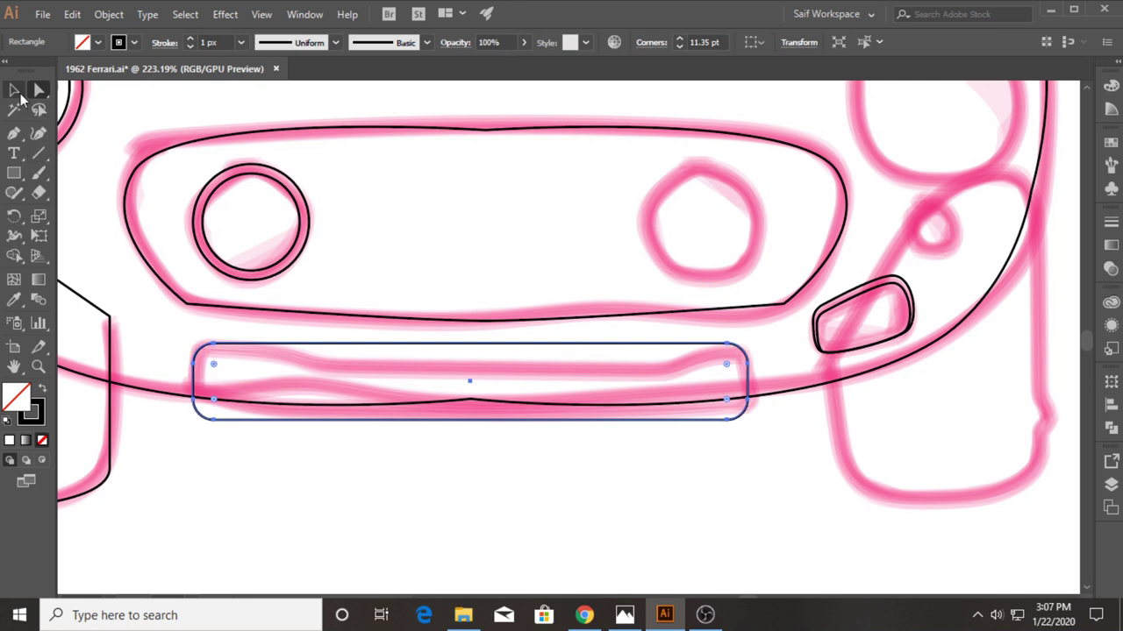
# Step: Bend the rectangle's top and bottom edges downward with the Curvature tool
pyautogui.click(39, 132)
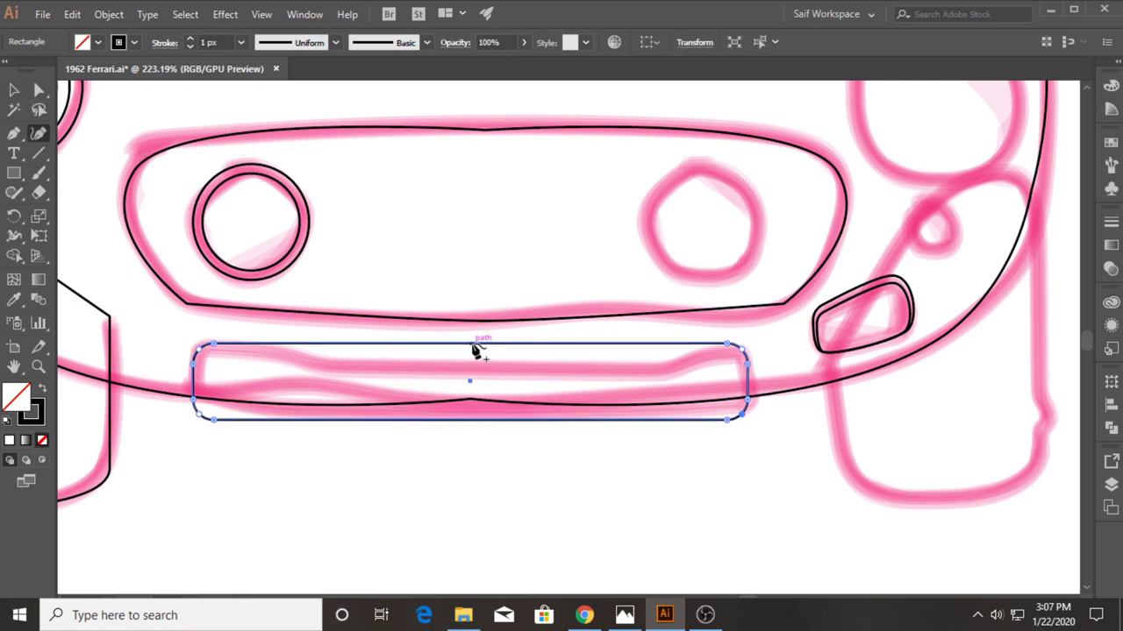
pyautogui.moveTo(471, 345); pyautogui.dragTo(472, 367)
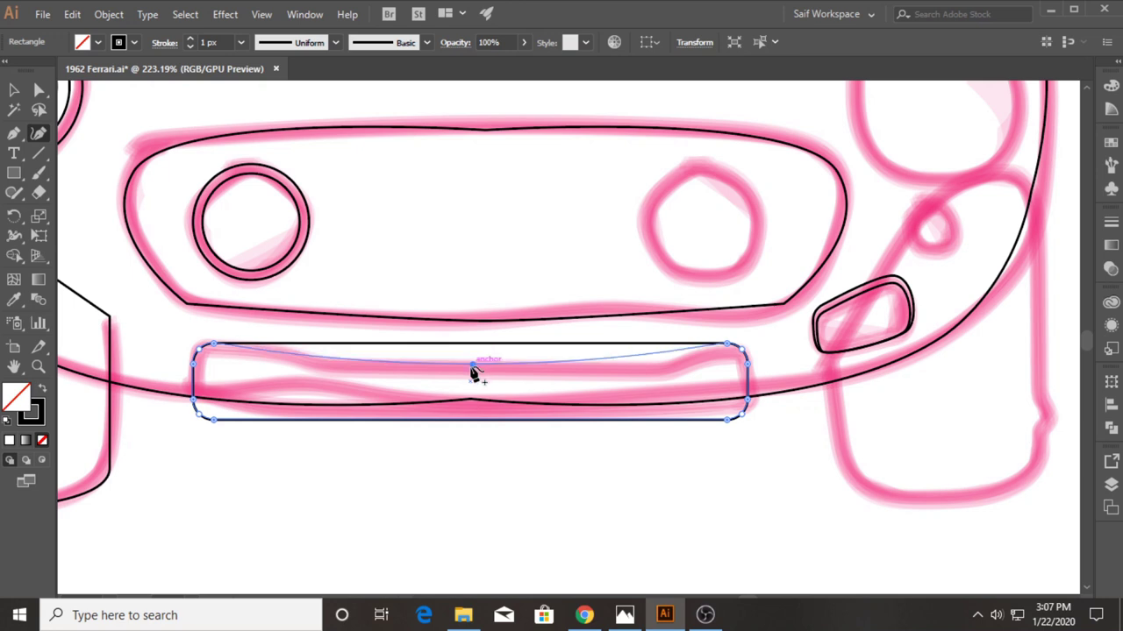
pyautogui.moveTo(473, 423); pyautogui.dragTo(468, 433)
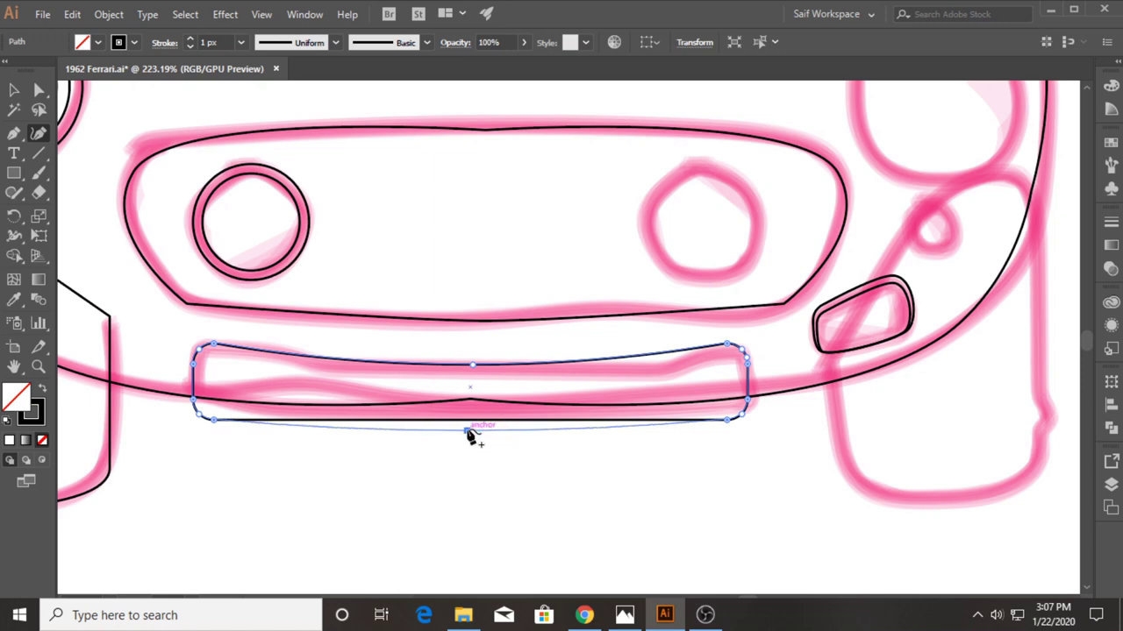
pyautogui.click(14, 89)
pyautogui.click(356, 502)
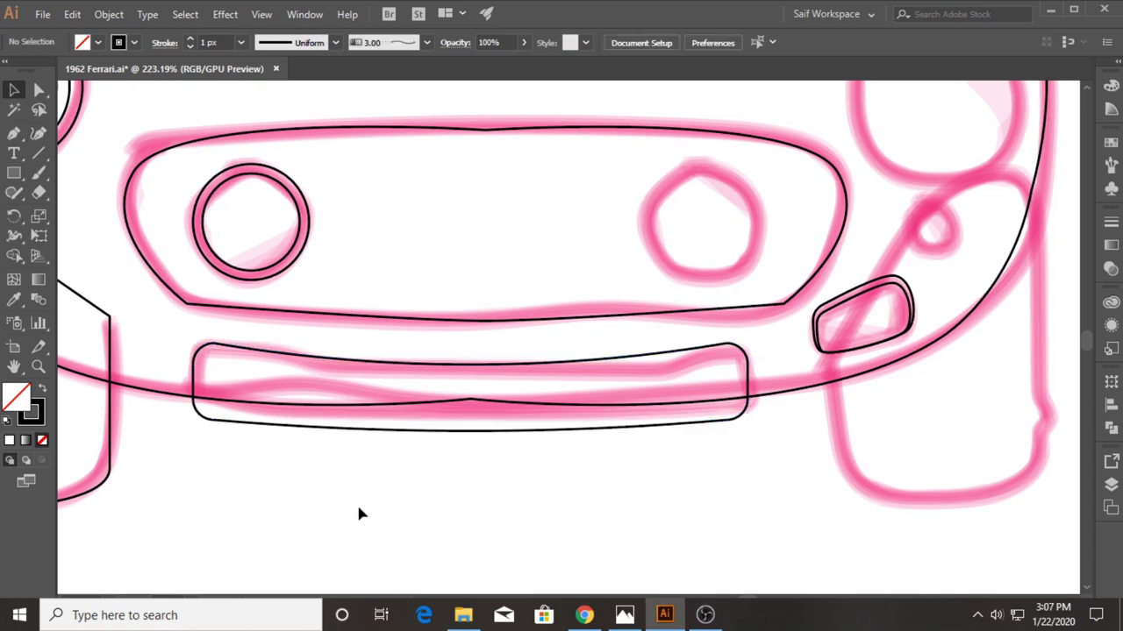
# Step: Add a 3 pt inset Offset Path outline inside the bumper shape
pyautogui.click(358, 366)
pyautogui.click(109, 14)
pyautogui.moveTo(172, 383)
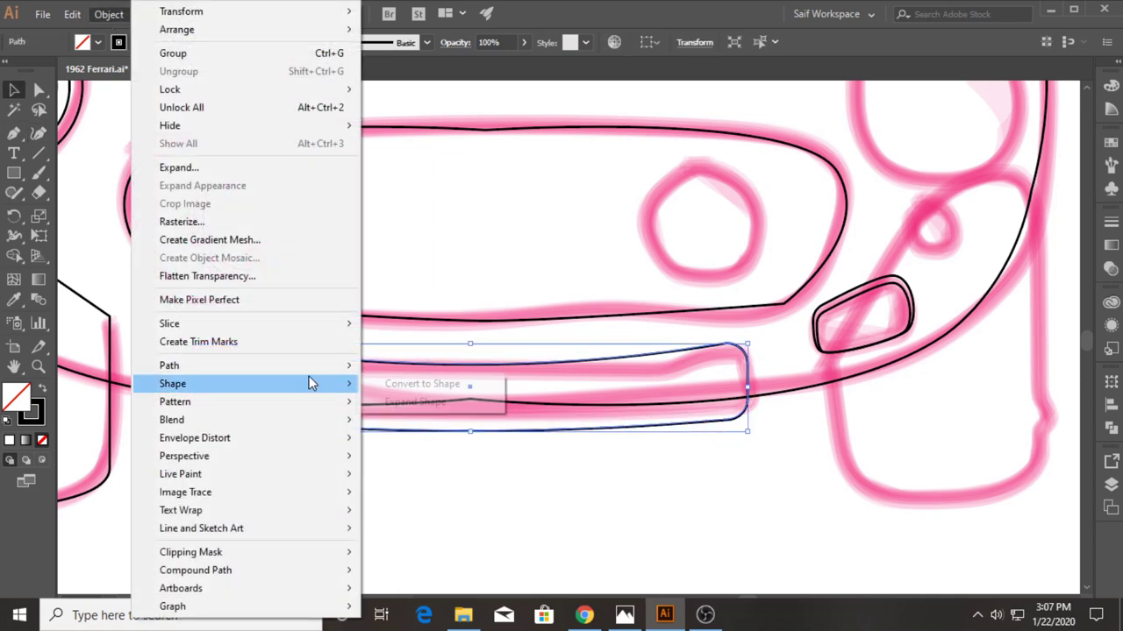
pyautogui.click(462, 426)
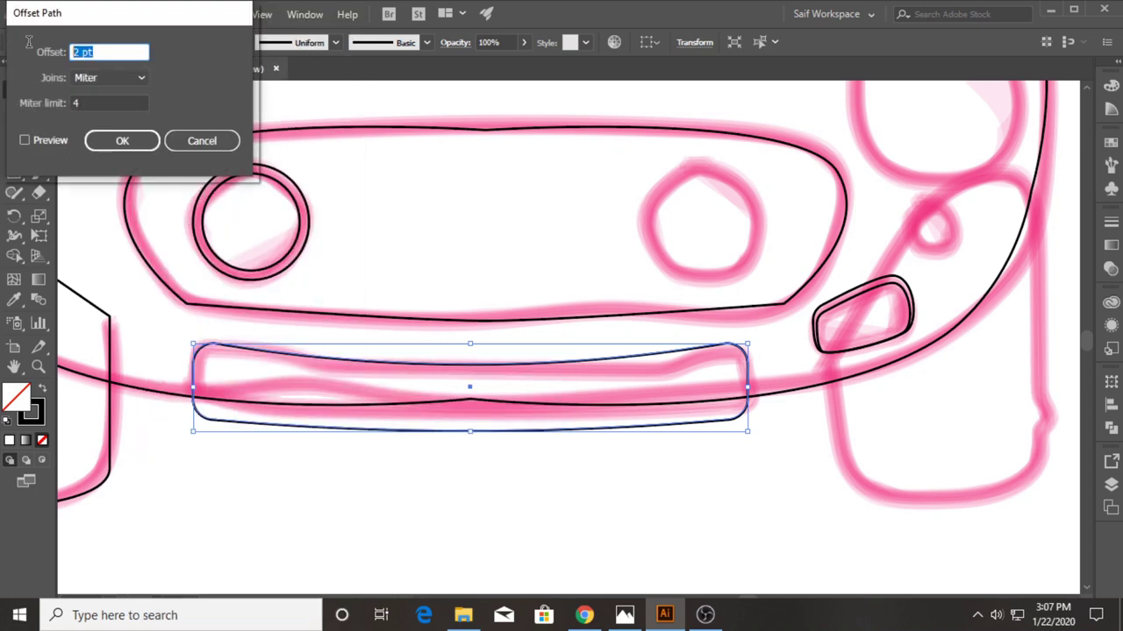
pyautogui.write('3')
pyautogui.click(46, 142)
pyautogui.click(122, 140)
pyautogui.click(270, 479)
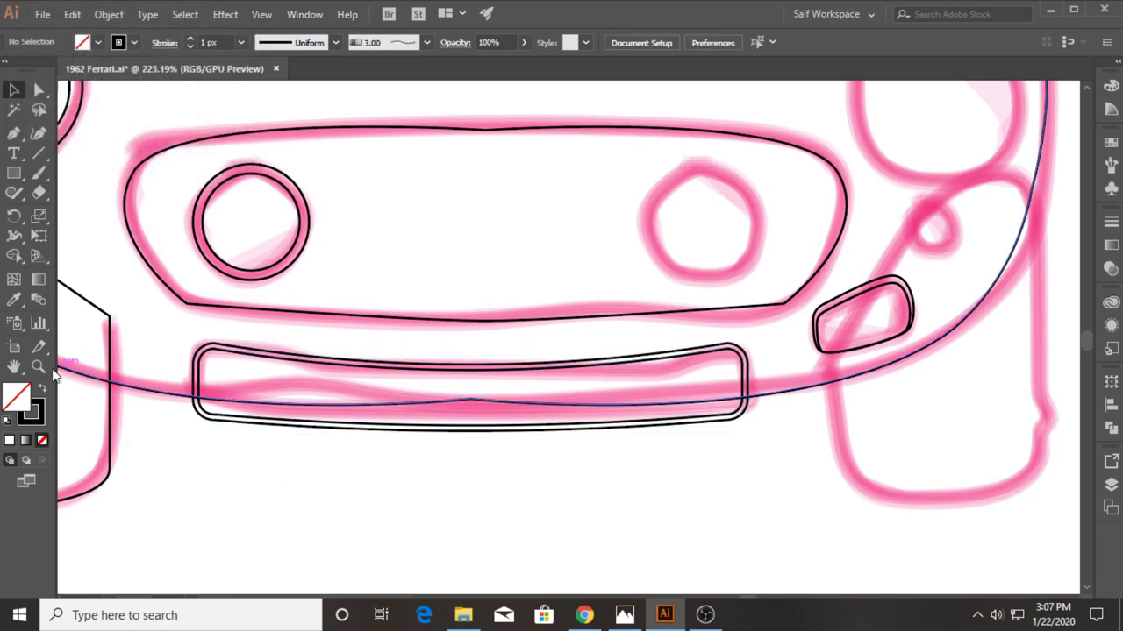
pyautogui.press('z')
pyautogui.moveTo(688, 220)
pyautogui.mouseDown()
pyautogui.moveTo(564, 261)
pyautogui.moveTo(567, 276)
pyautogui.mouseUp()
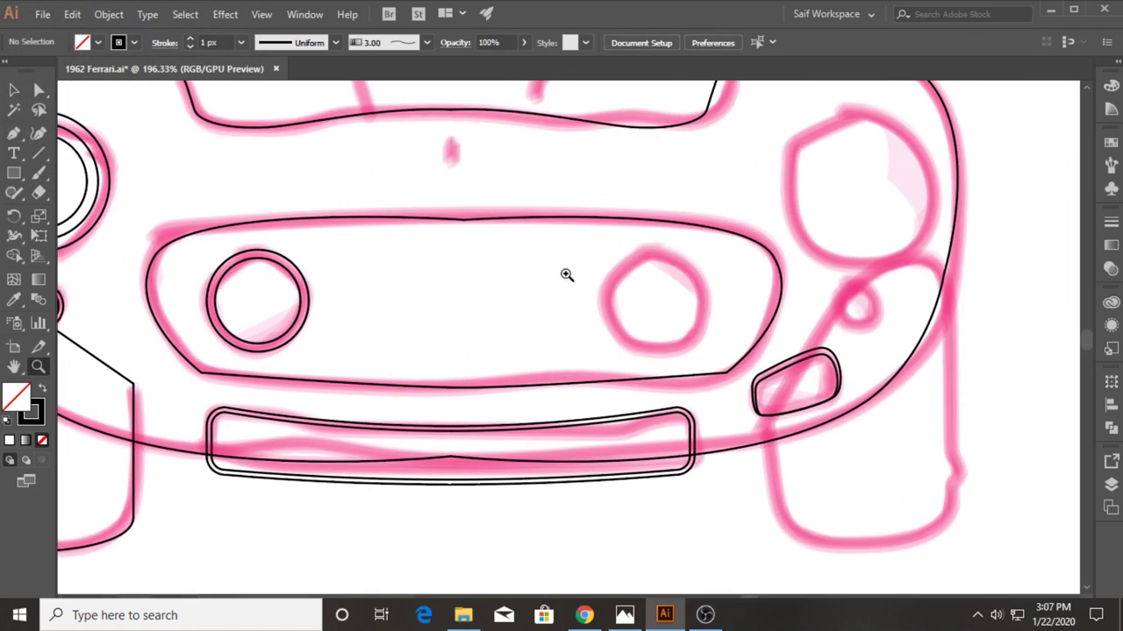
# Step: Add a 3 pt outer Offset Path outline around the grille
pyautogui.click(14, 90)
pyautogui.click(384, 256)
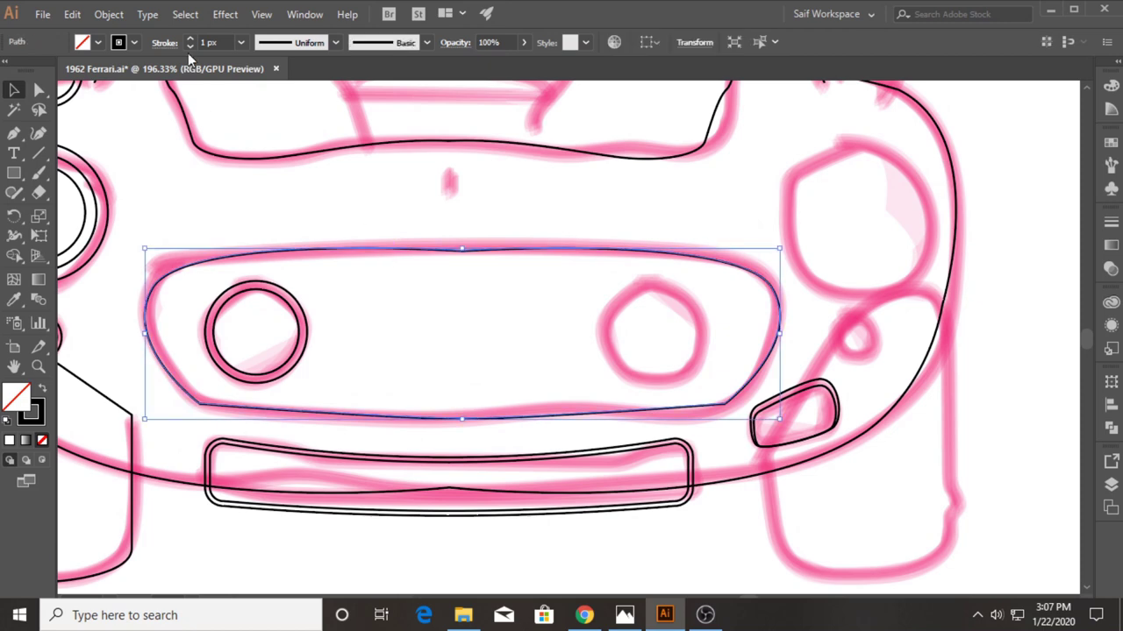
pyautogui.click(109, 14)
pyautogui.click(412, 426)
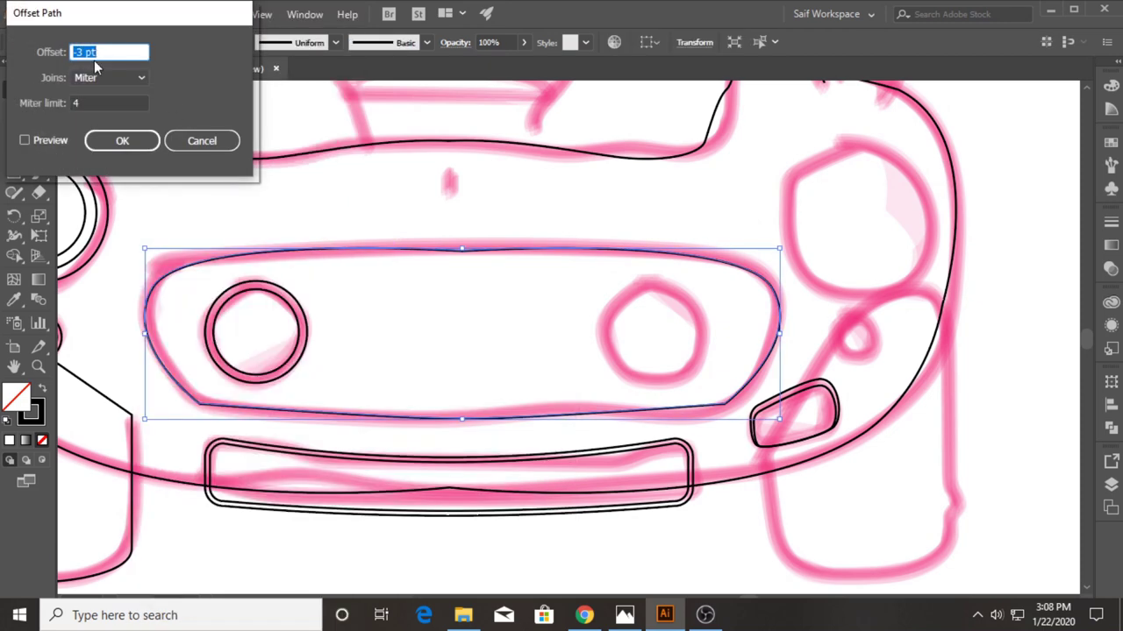
pyautogui.write('5')
pyautogui.click(50, 141)
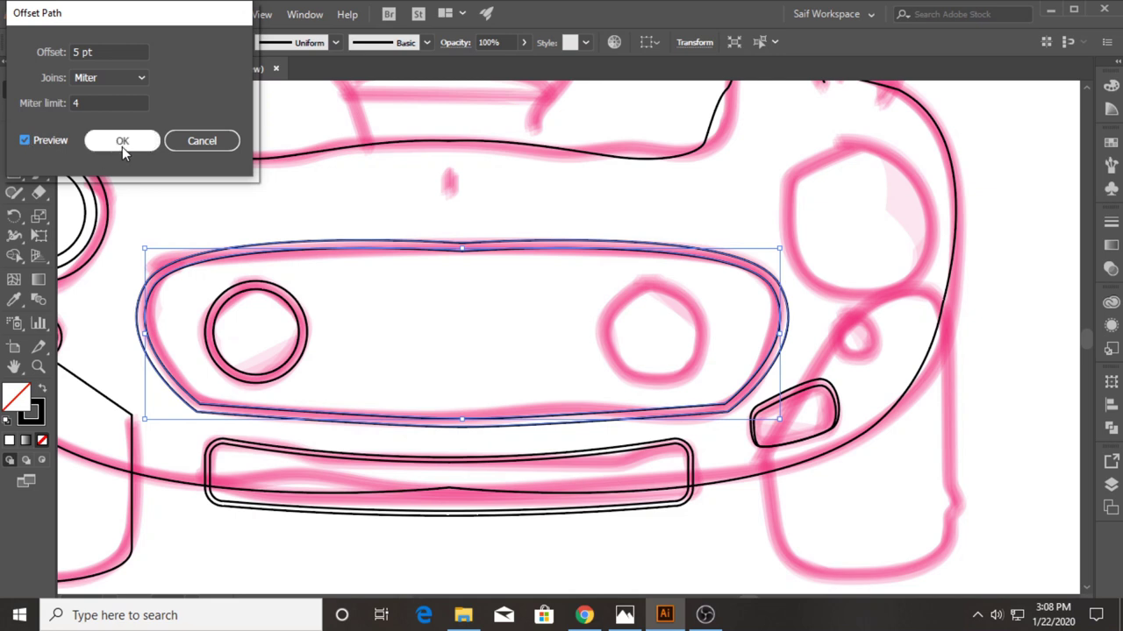
pyautogui.click(51, 55)
pyautogui.write('3')
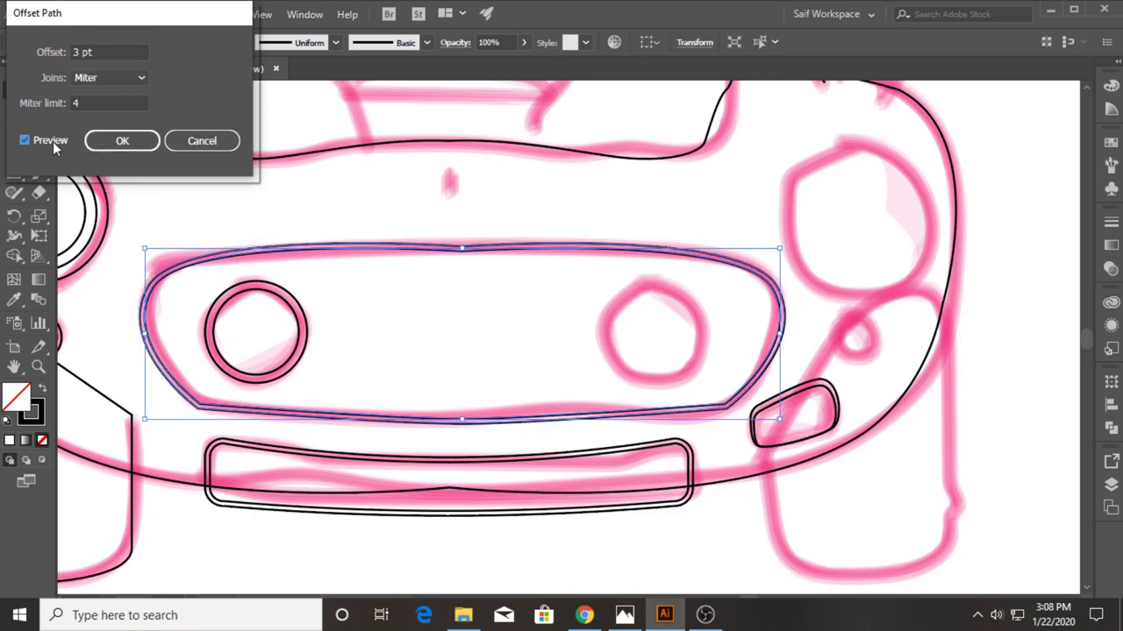
pyautogui.click(120, 141)
# Step: Nudge the grille outline back into place and fit the artboard in view
pyautogui.press('Down')
pyautogui.press('Down')
pyautogui.press('Down')
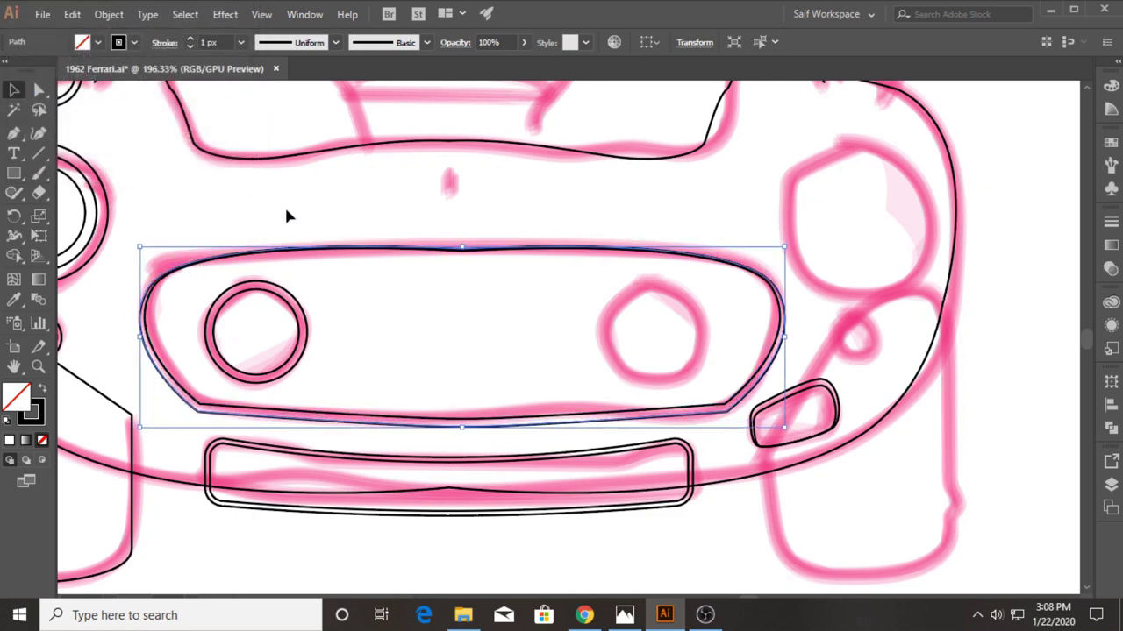
pyautogui.press('Down')
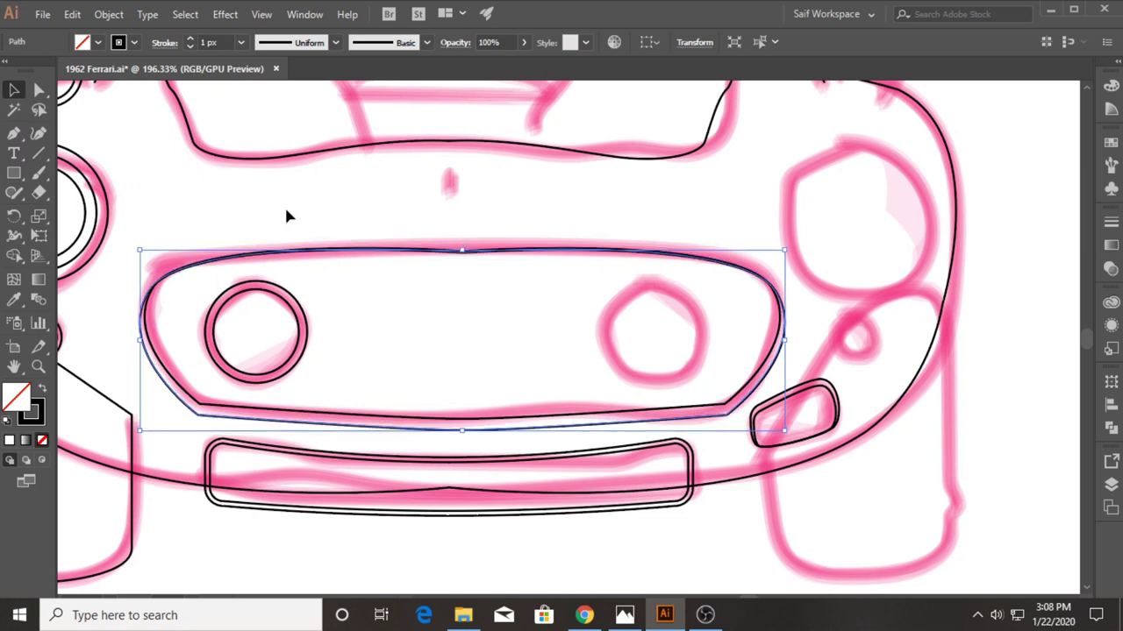
pyautogui.press('Up')
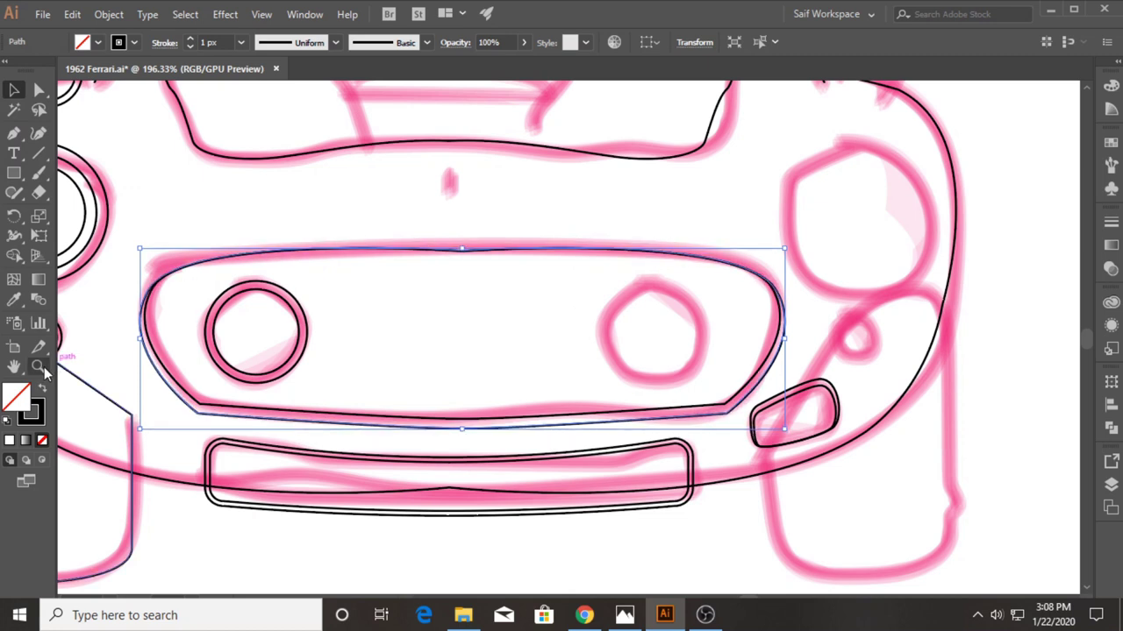
pyautogui.click(44, 371)
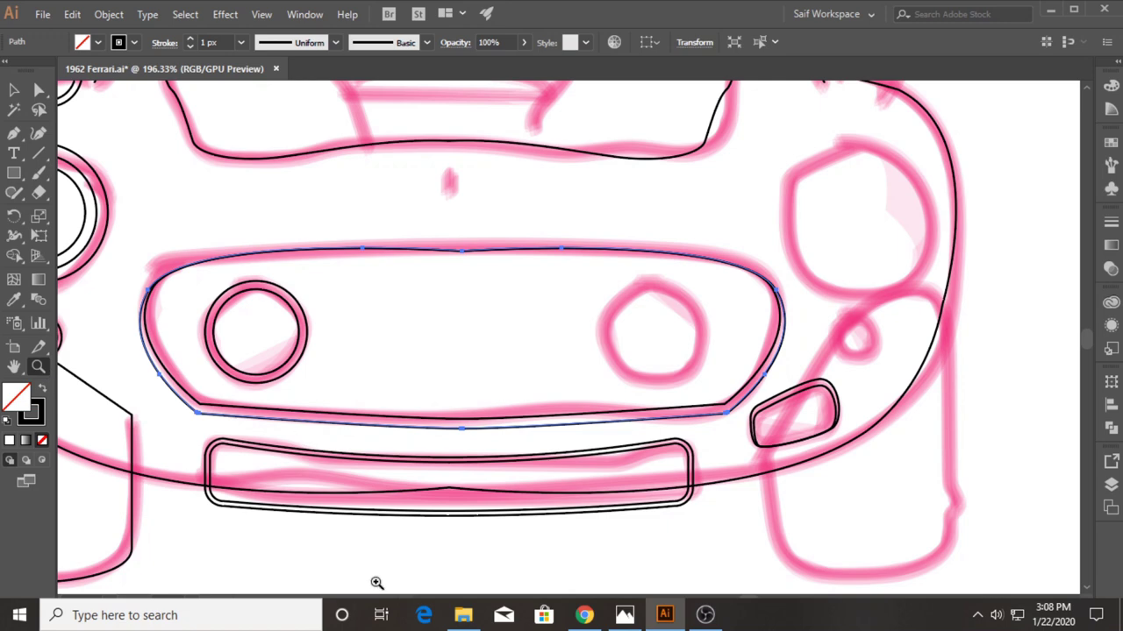
pyautogui.hotkey('ctrl', '0')
# Step: Draw a rectangle over the pink hood scoop stroke inside the hood outline
pyautogui.press('v')
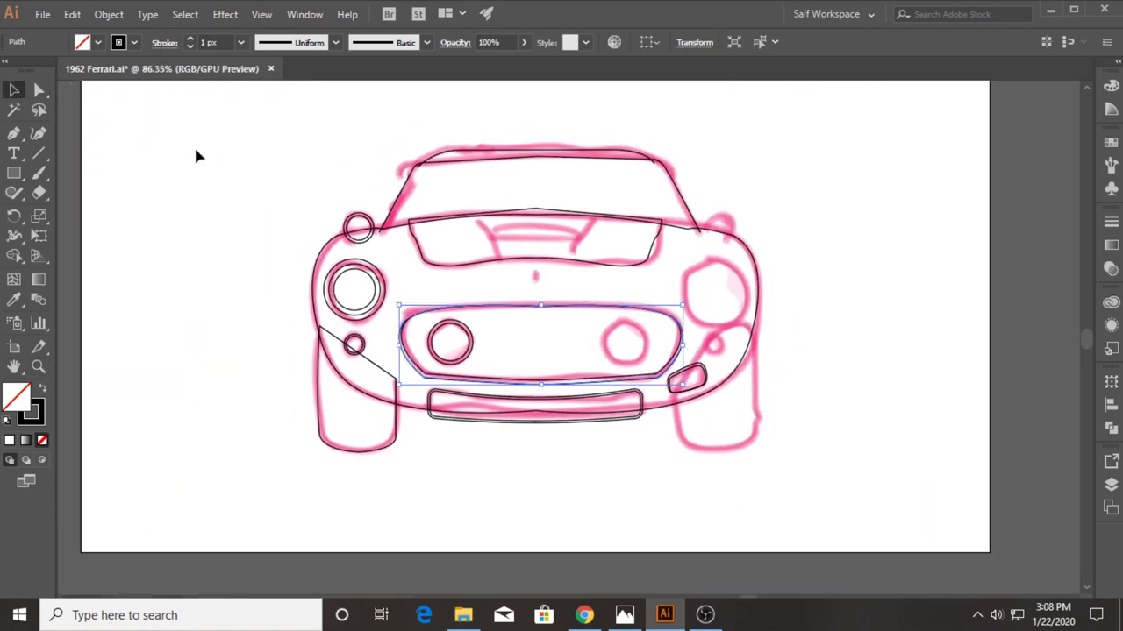
pyautogui.click(193, 144)
pyautogui.moveTo(572, 149); pyautogui.dragTo(519, 176)
pyautogui.click(489, 238)
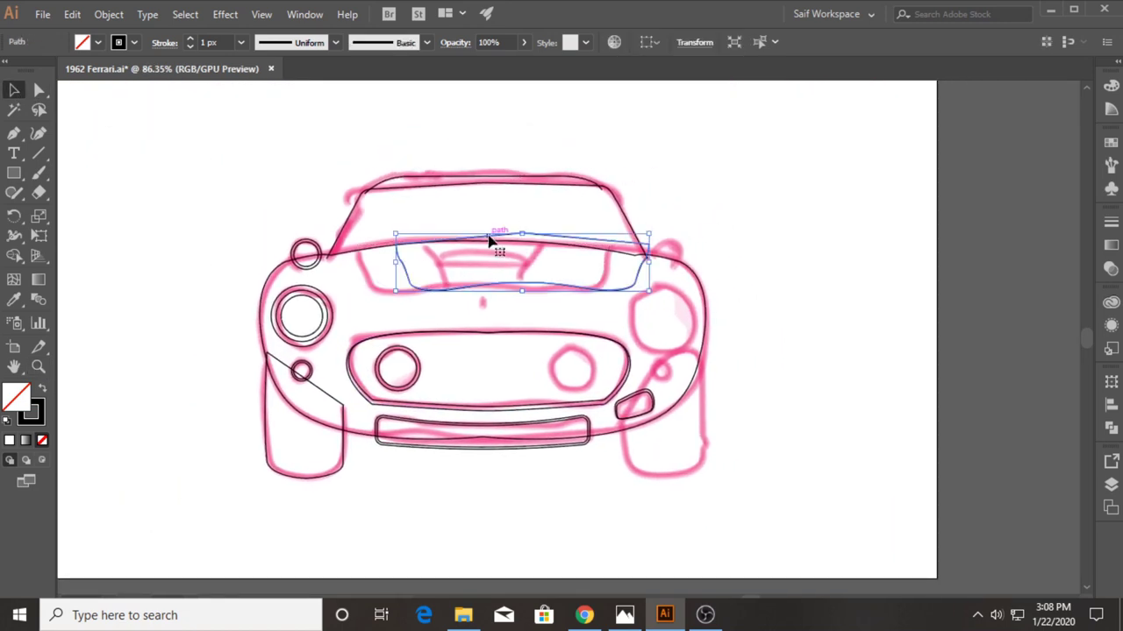
pyautogui.press('z')
pyautogui.moveTo(541, 183); pyautogui.dragTo(769, 205)
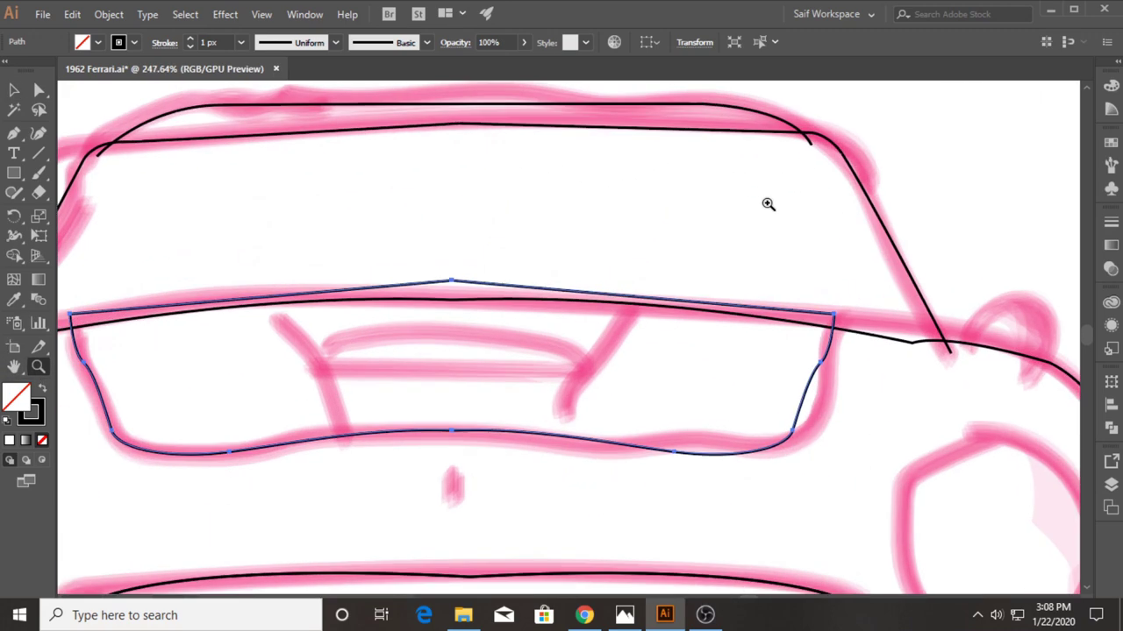
pyautogui.press('m')
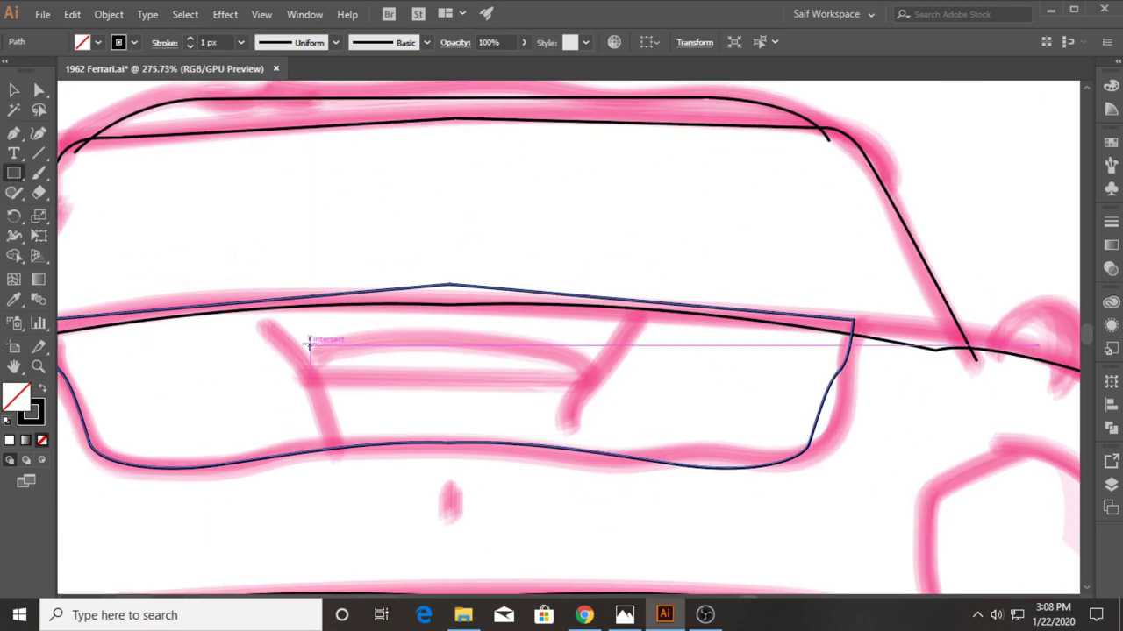
pyautogui.moveTo(308, 343); pyautogui.dragTo(592, 386)
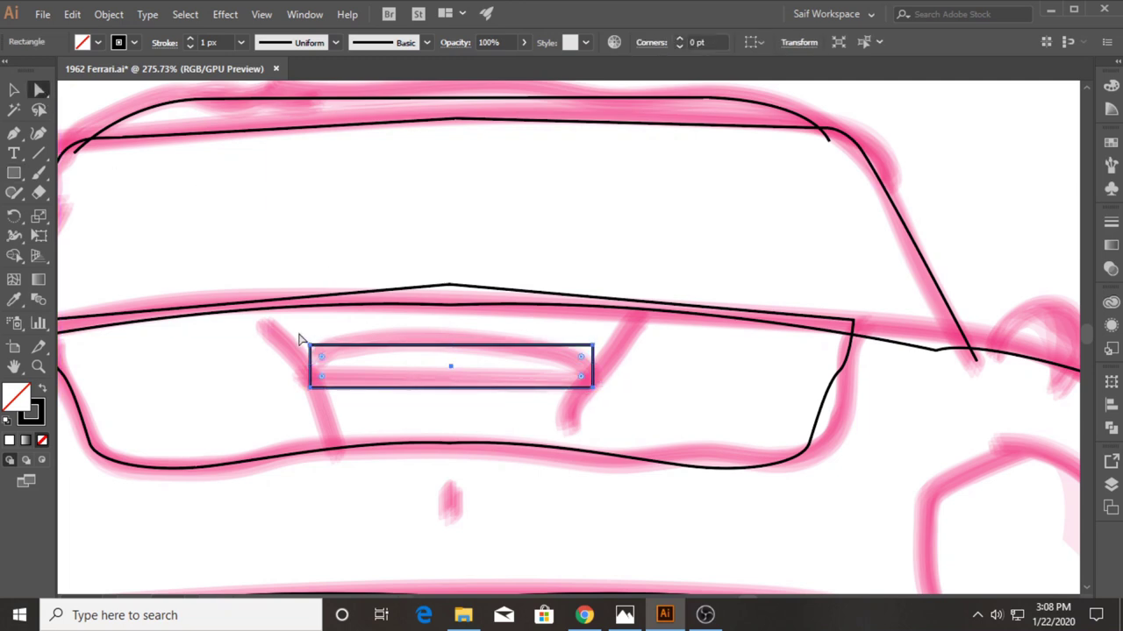
# Step: Scale the rectangle's top anchors narrower into a trapezoid and round its corners
pyautogui.moveTo(299, 334); pyautogui.dragTo(635, 366)
pyautogui.press('s')
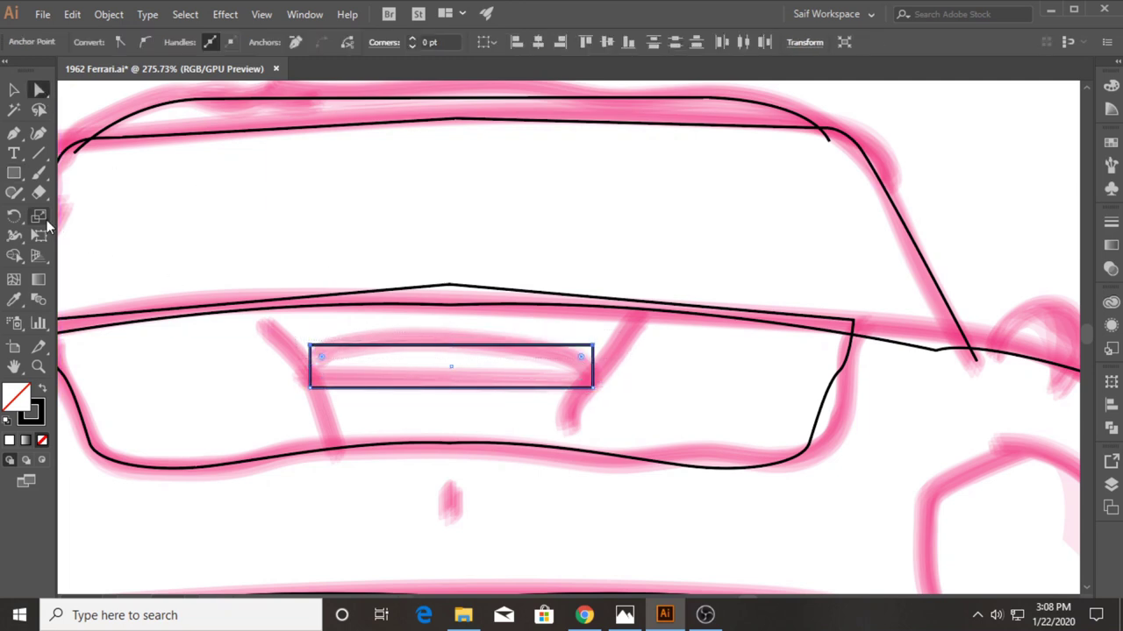
pyautogui.moveTo(311, 348); pyautogui.dragTo(321, 351)
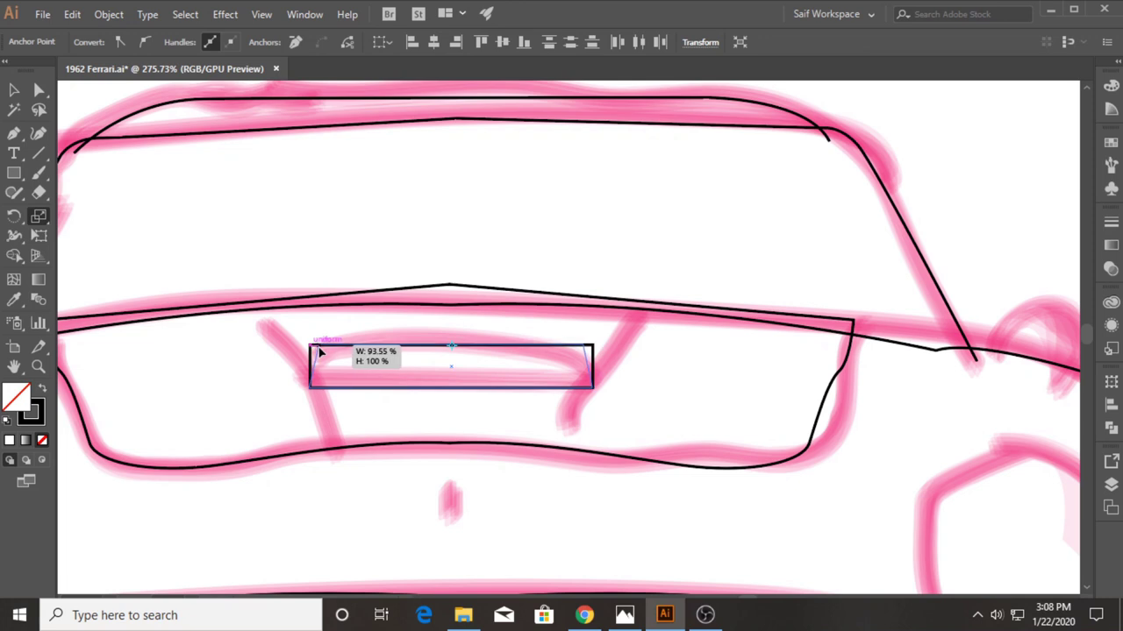
pyautogui.press('a')
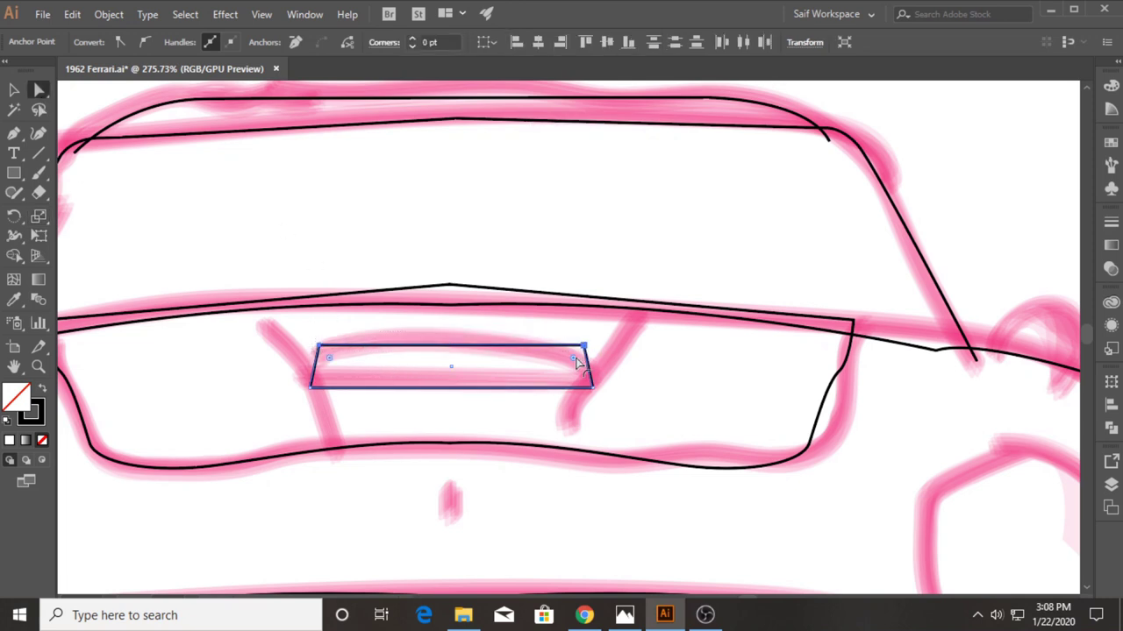
pyautogui.moveTo(575, 362); pyautogui.dragTo(563, 372)
# Step: Nudge the scoop up slightly and make its top corners more rounded
pyautogui.click(14, 89)
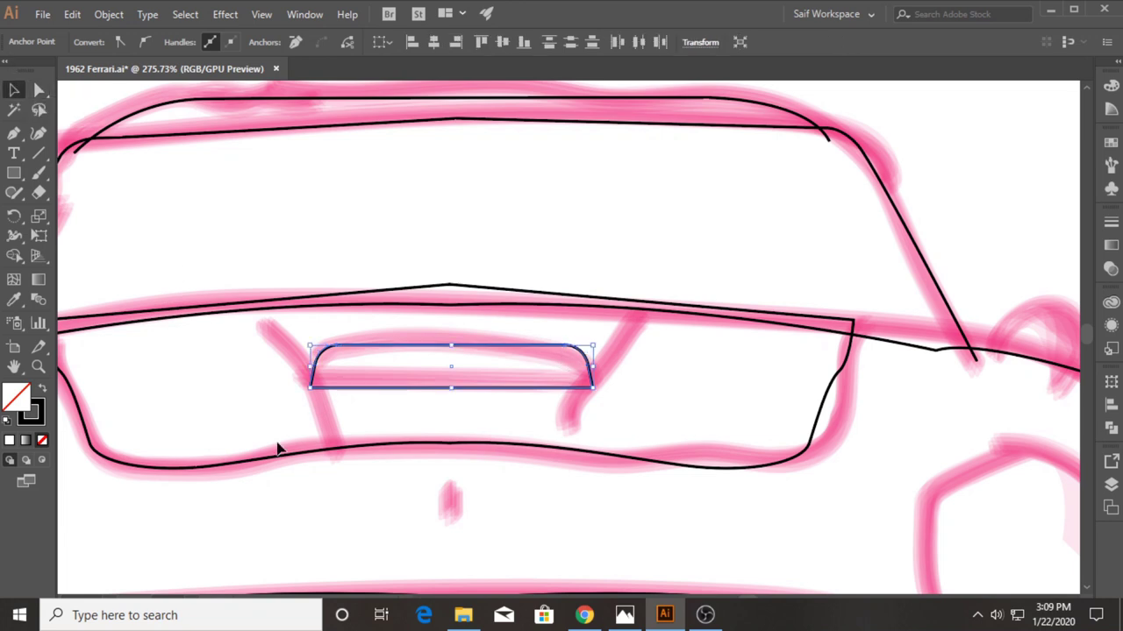
pyautogui.click(380, 396)
pyautogui.moveTo(382, 391); pyautogui.dragTo(383, 385)
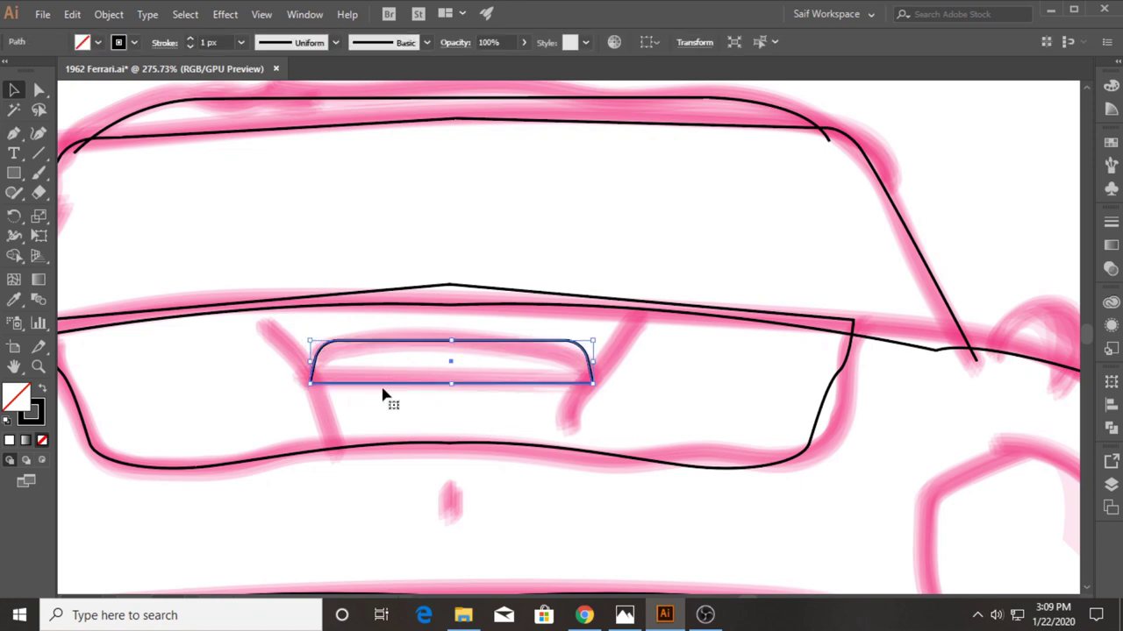
pyautogui.click(39, 89)
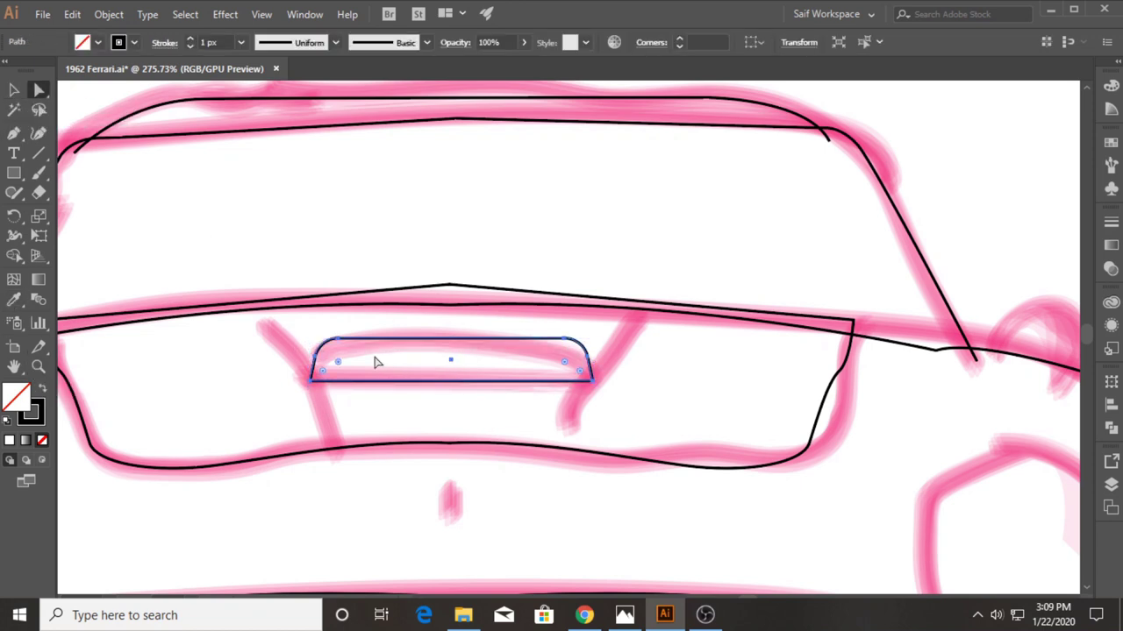
pyautogui.moveTo(313, 333); pyautogui.dragTo(522, 339)
pyautogui.moveTo(594, 351); pyautogui.dragTo(538, 379)
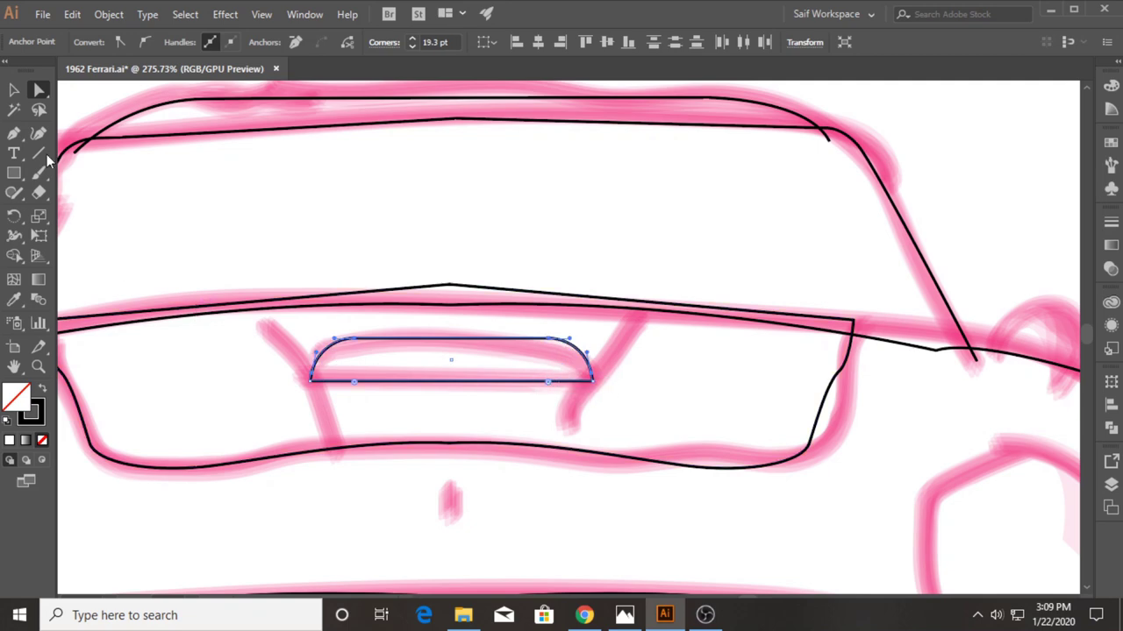
pyautogui.click(14, 89)
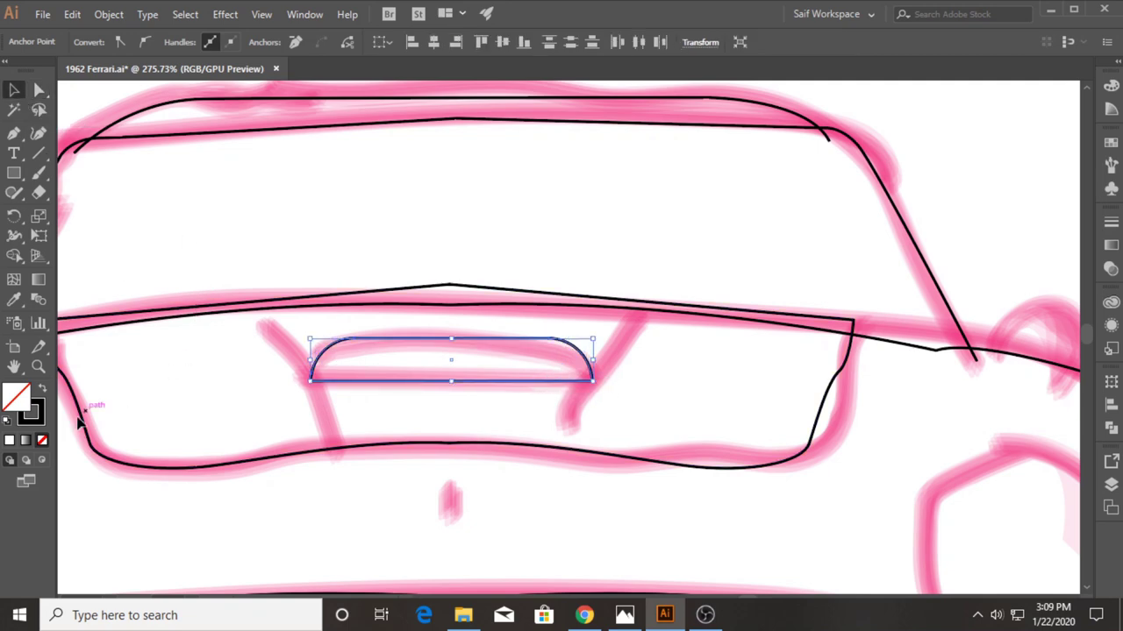
pyautogui.click(38, 366)
pyautogui.moveTo(394, 346); pyautogui.dragTo(4, 187)
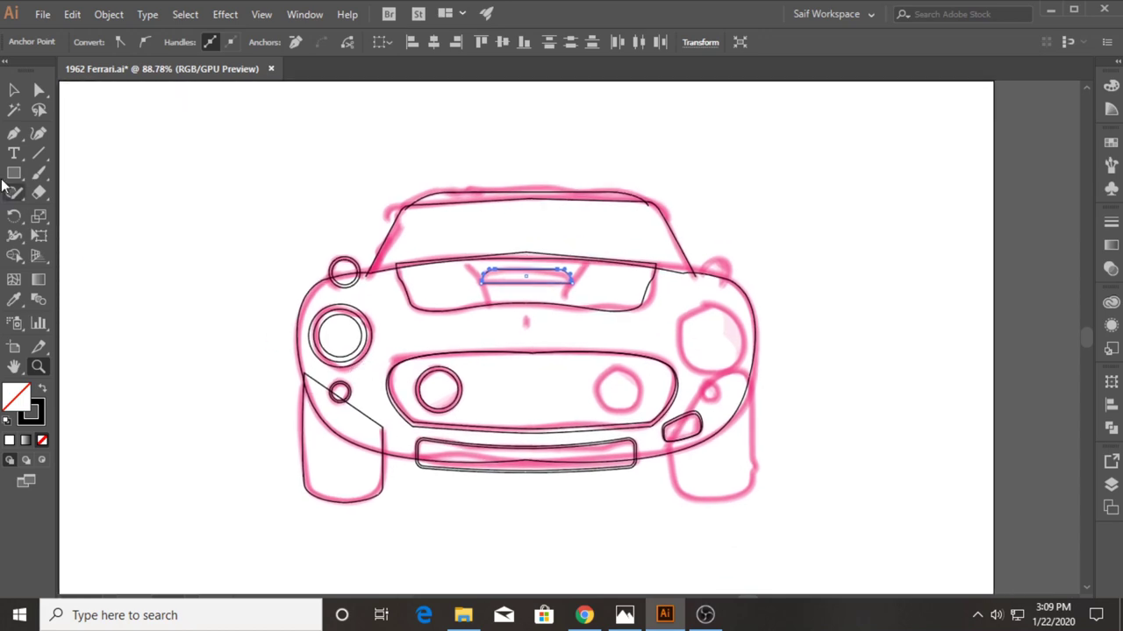
pyautogui.click(14, 89)
pyautogui.click(223, 345)
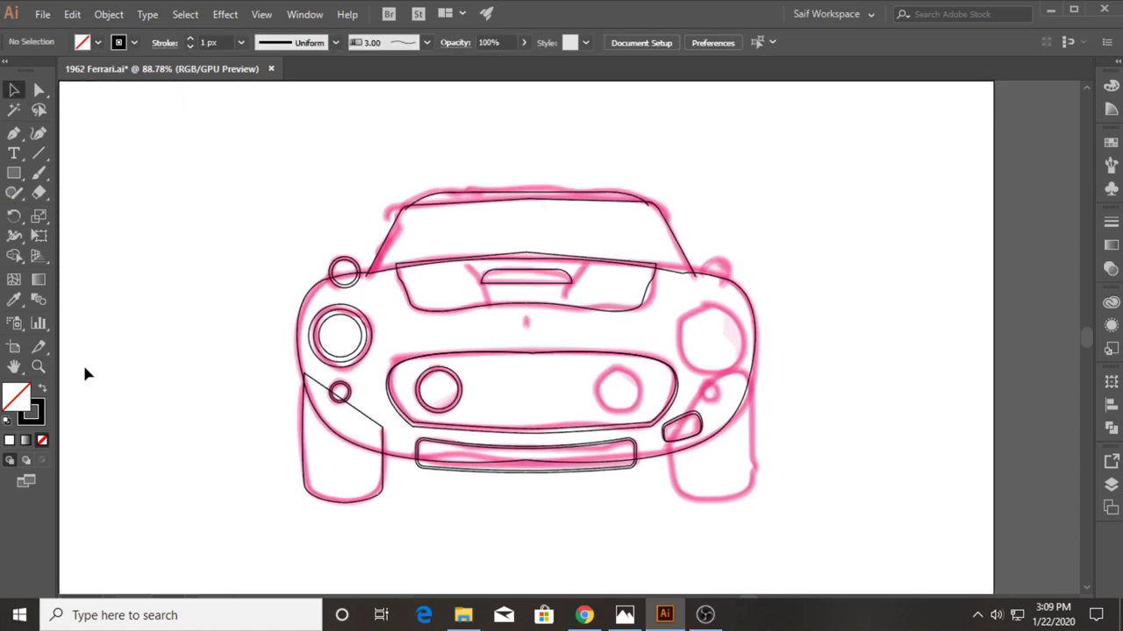
# Step: Lower the top edge of the existing bumper outline slightly
pyautogui.moveTo(464, 499); pyautogui.dragTo(522, 441)
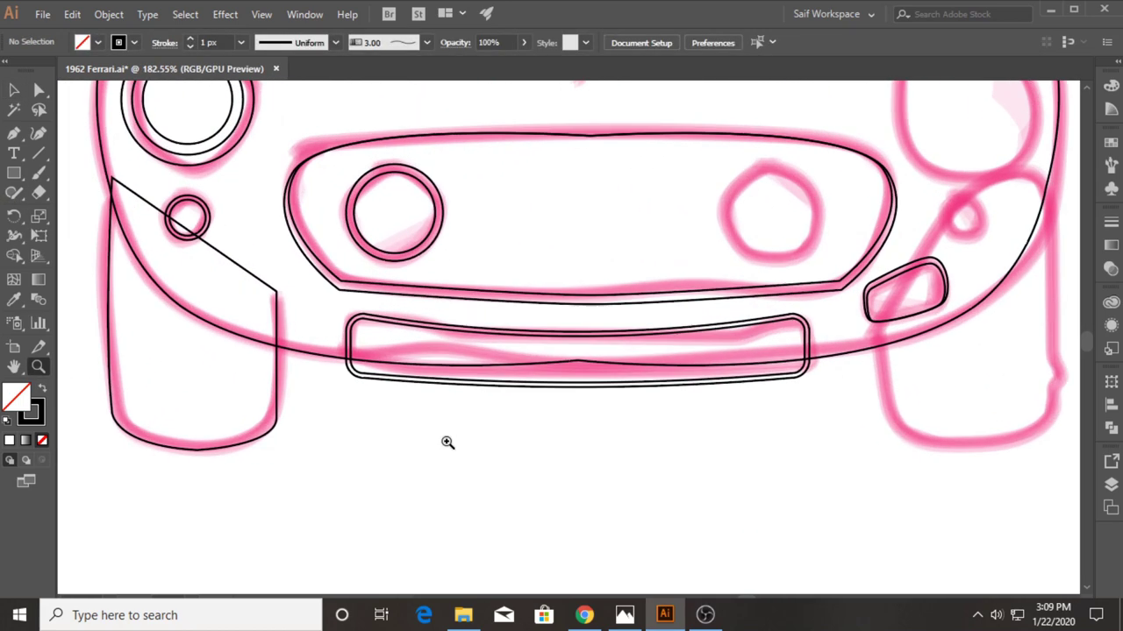
pyautogui.press('v')
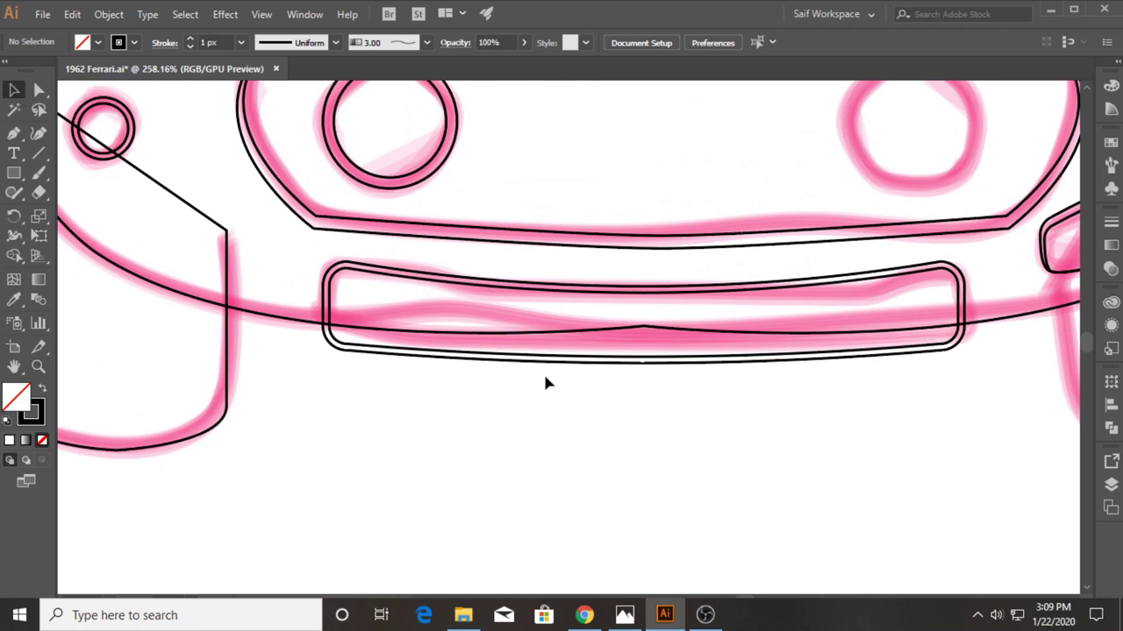
pyautogui.click(544, 357)
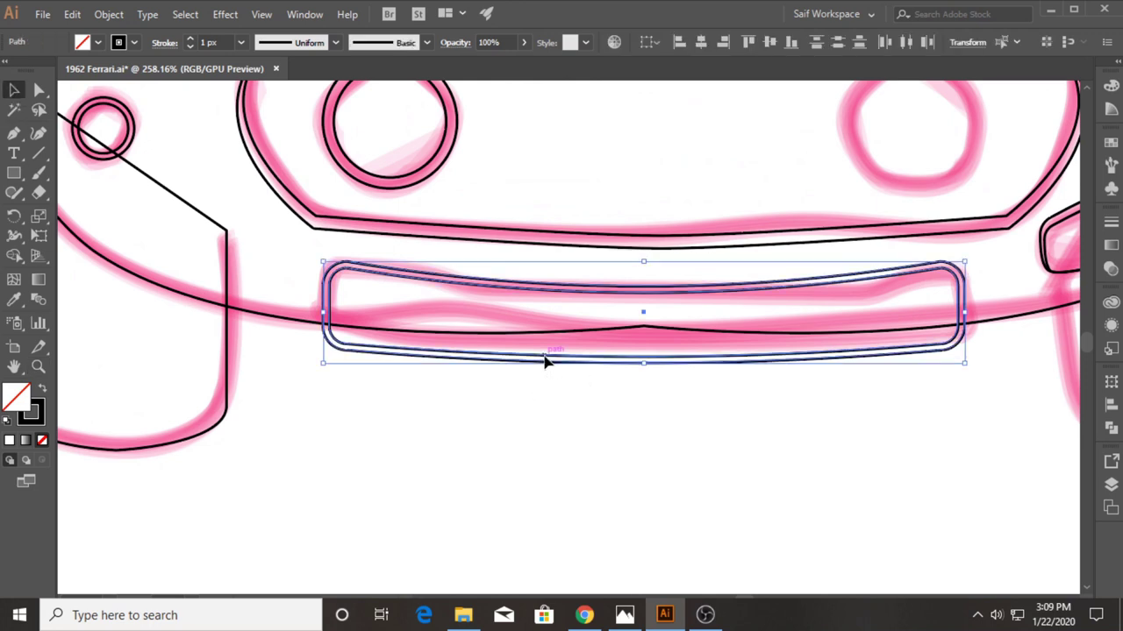
pyautogui.moveTo(644, 261); pyautogui.dragTo(644, 269)
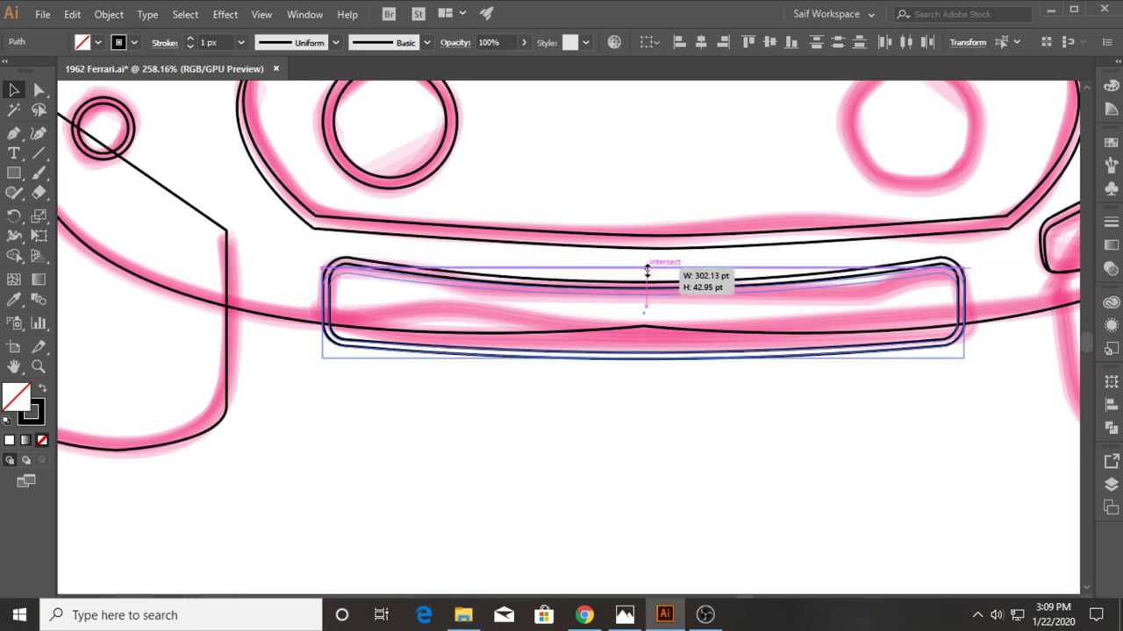
pyautogui.click(618, 405)
# Step: Start the lower bumper strip below the left fender with its left steps and small notch
pyautogui.click(13, 133)
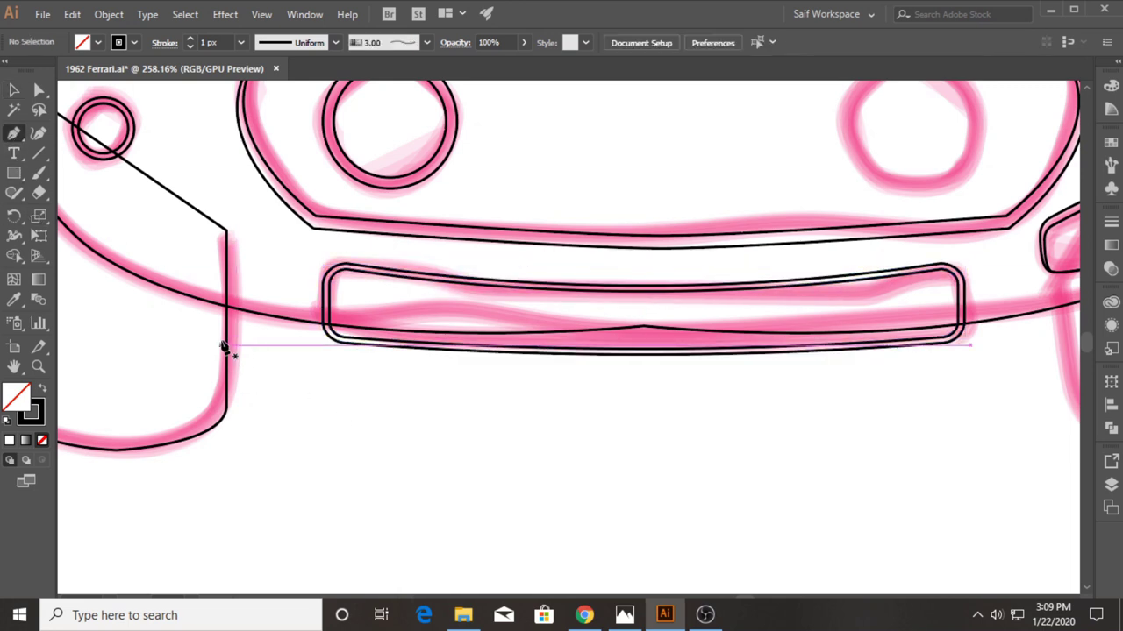
pyautogui.moveTo(220, 331); pyautogui.dragTo(248, 342)
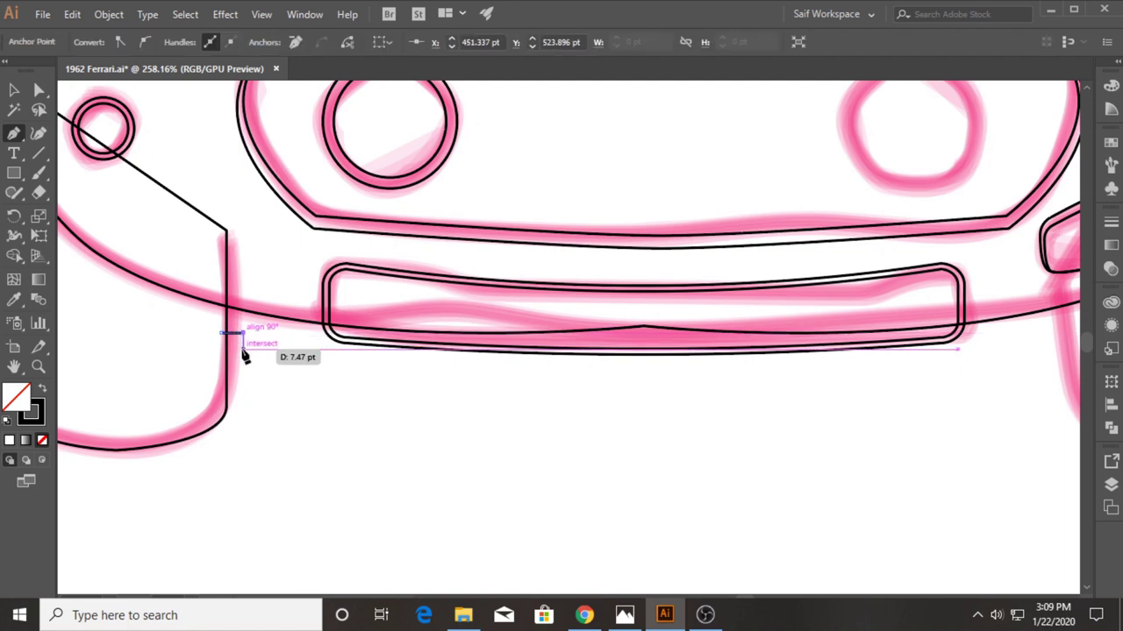
pyautogui.click(243, 345)
pyautogui.click(263, 344)
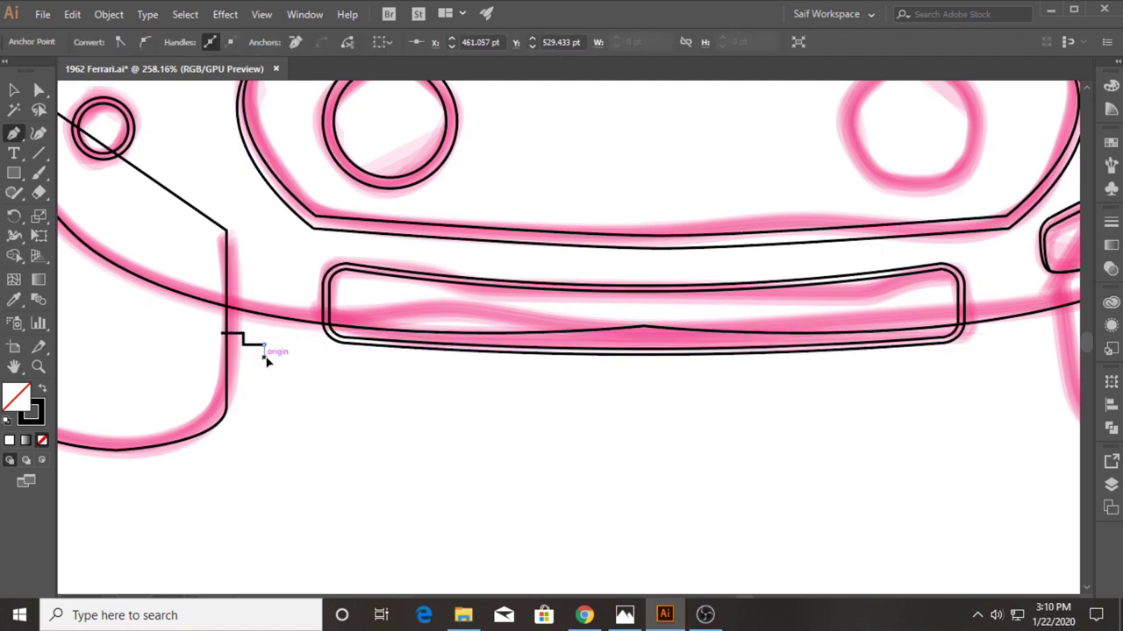
pyautogui.click(265, 357)
pyautogui.click(317, 357)
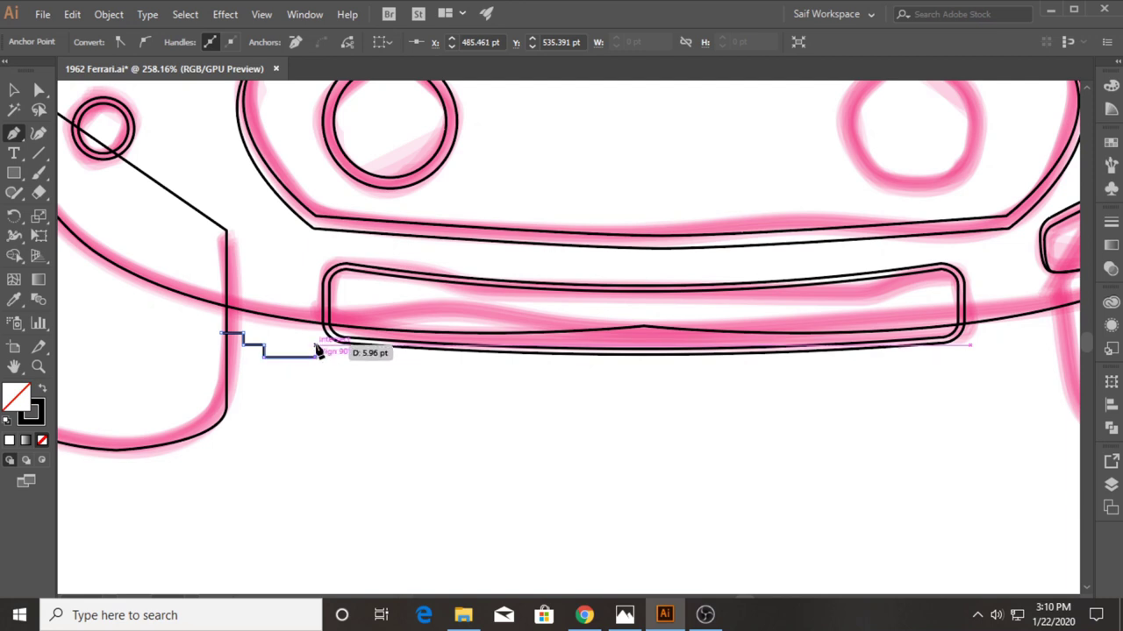
pyautogui.click(316, 346)
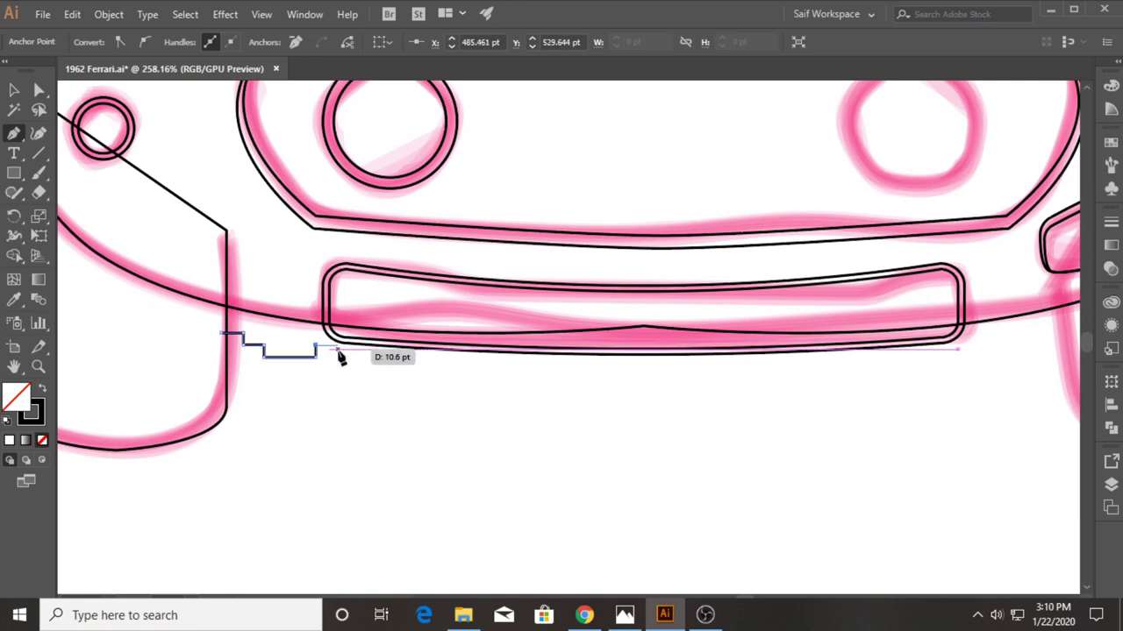
pyautogui.click(339, 355)
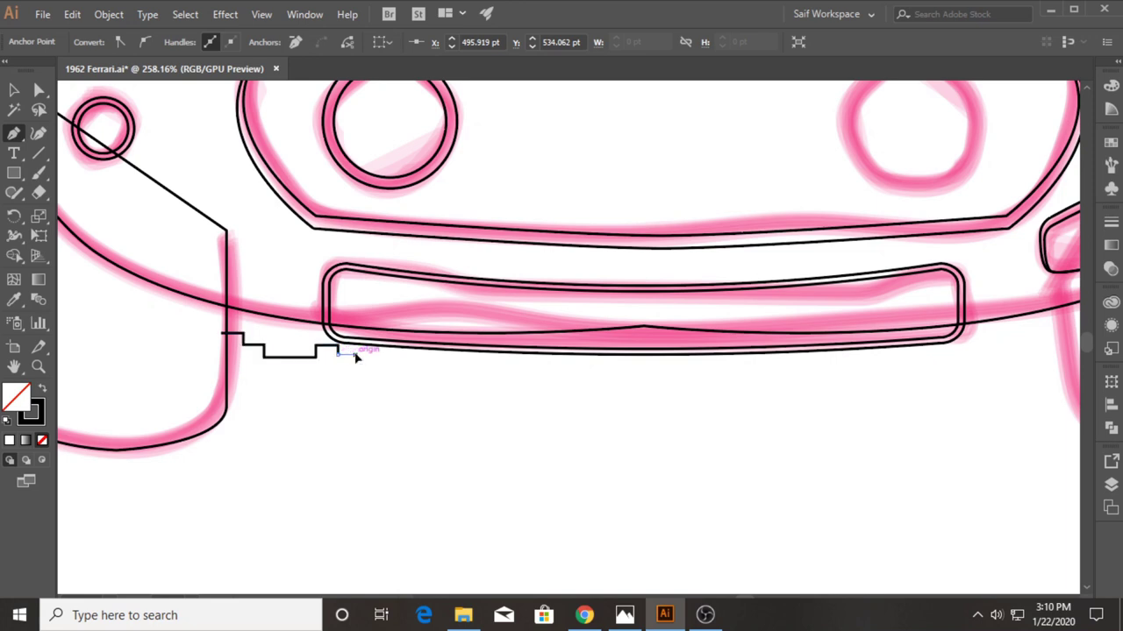
pyautogui.click(357, 354)
pyautogui.click(356, 345)
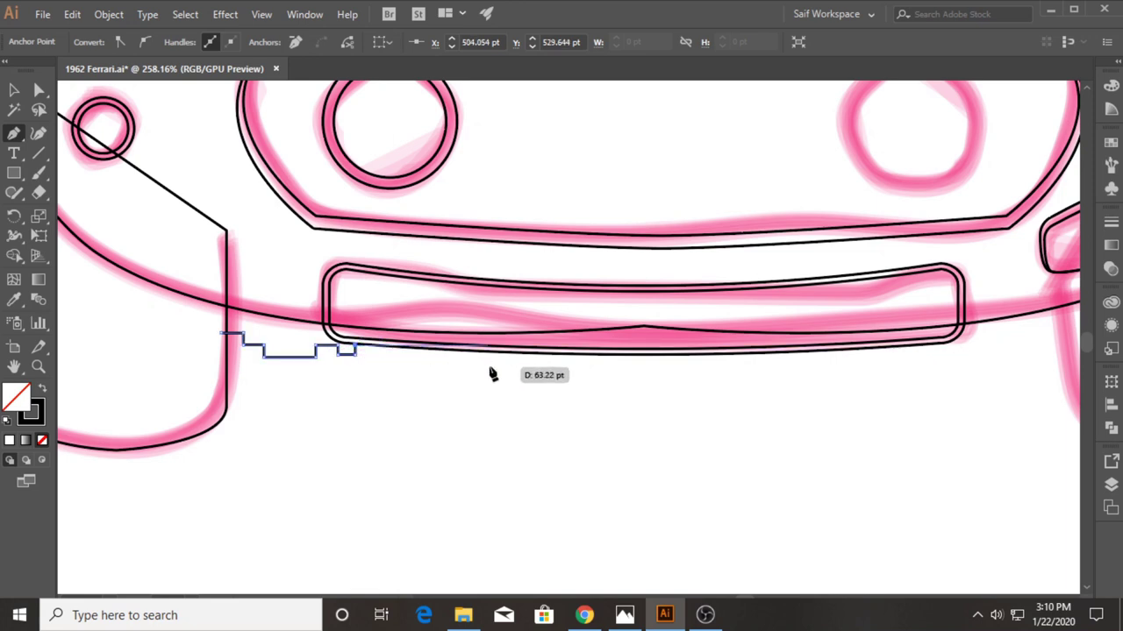
# Step: Extend the stepped line to the bumper centre and draw the centre notch
pyautogui.click(581, 348)
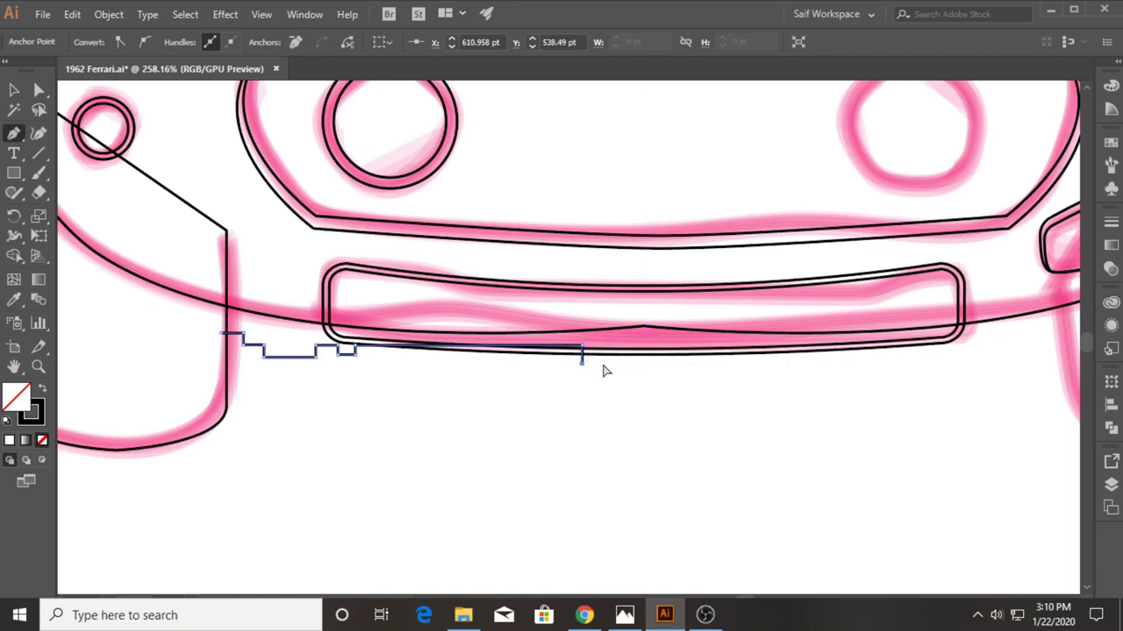
pyautogui.hotkey('ctrl', 'z')
pyautogui.hotkey('ctrl', 'z')
pyautogui.click(616, 348)
pyautogui.click(617, 360)
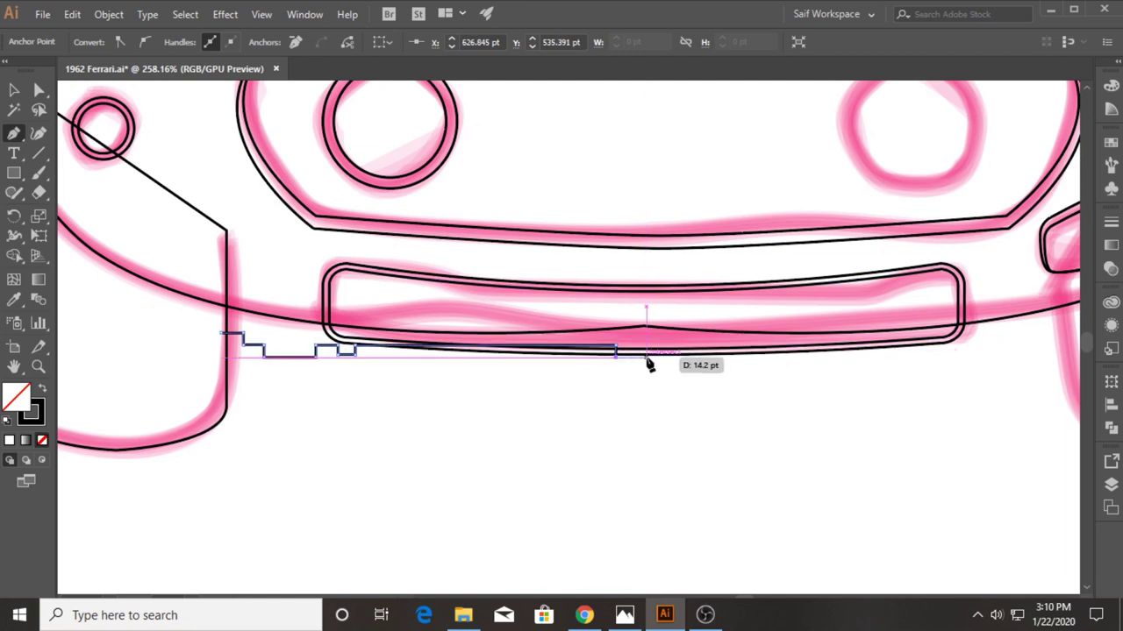
pyautogui.click(672, 359)
pyautogui.click(672, 345)
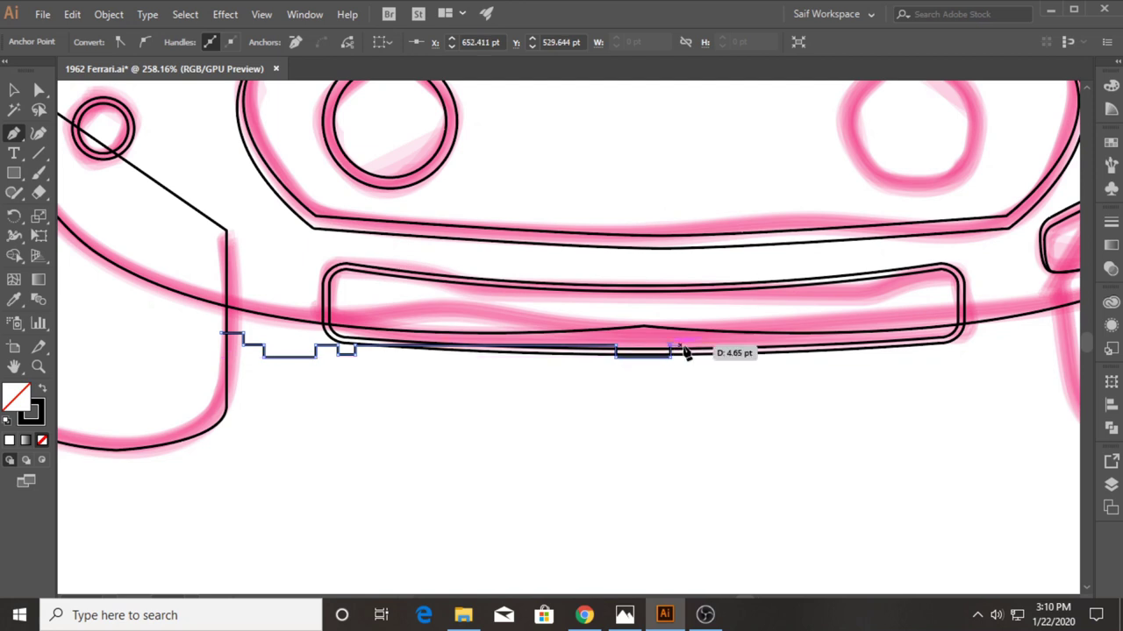
# Step: Add the right-side notches and step, rise at the right end, and close the strip at its start
pyautogui.click(882, 350)
pyautogui.click(882, 354)
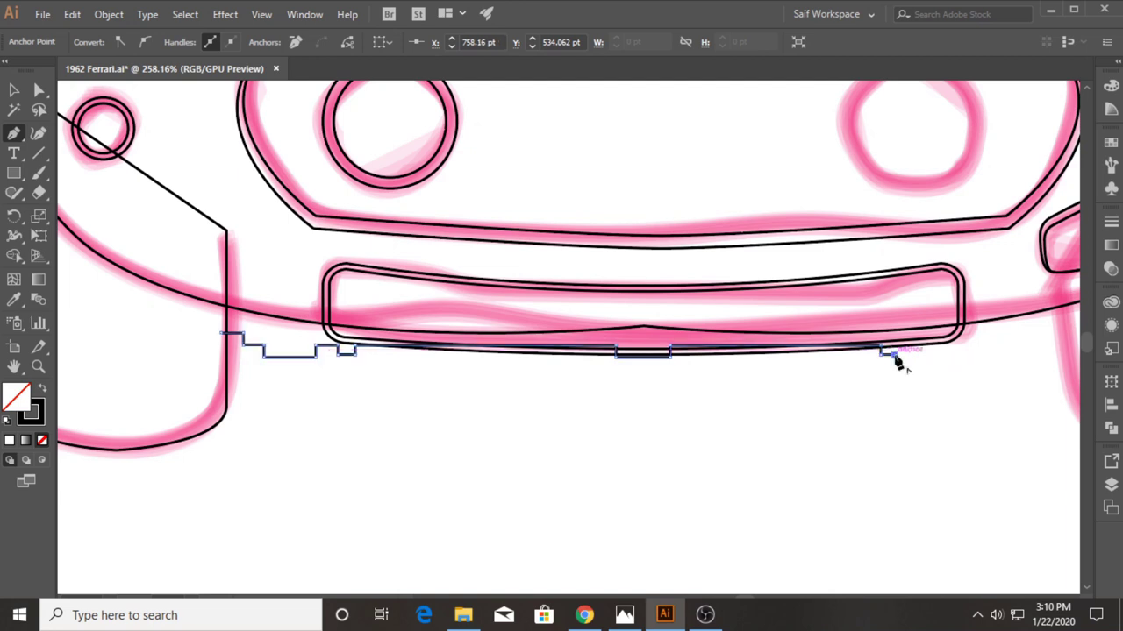
pyautogui.click(895, 349)
pyautogui.click(921, 349)
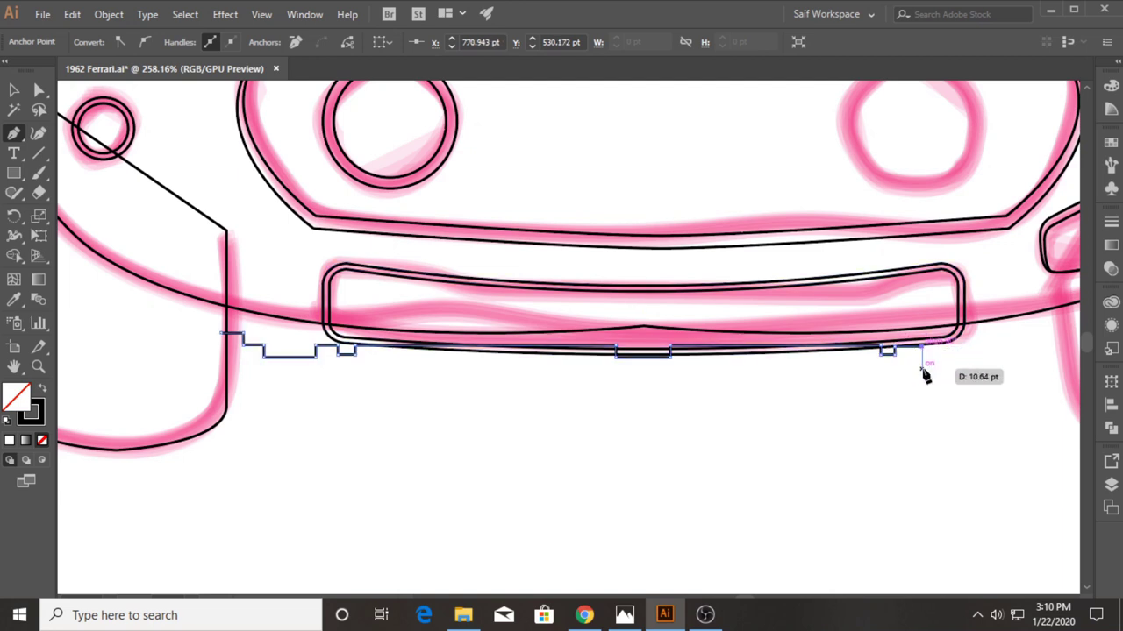
pyautogui.click(921, 364)
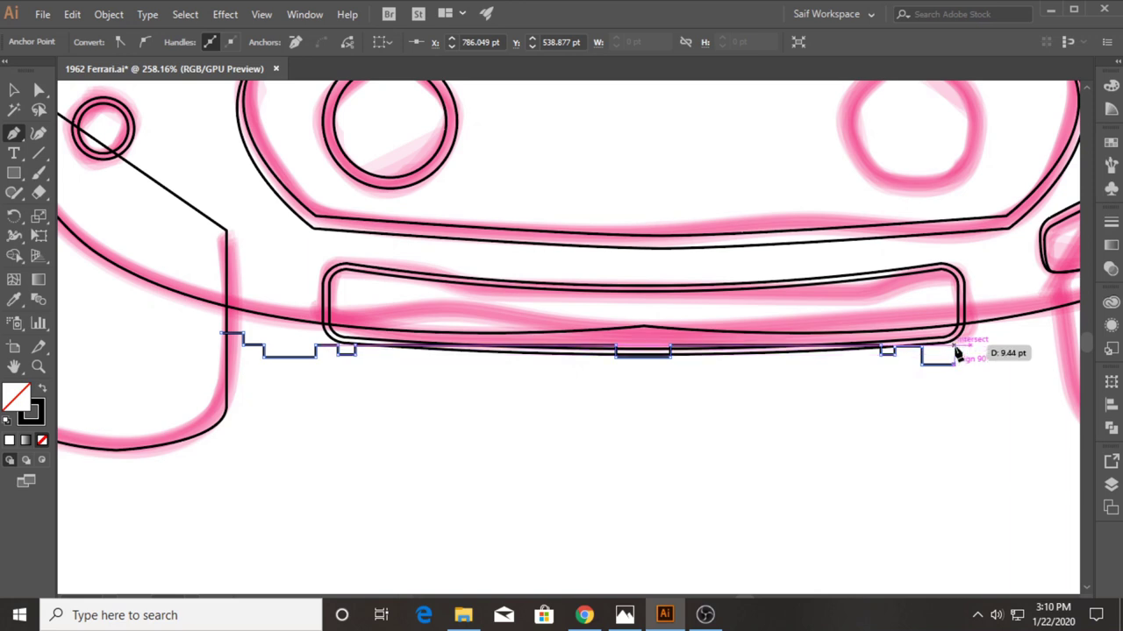
pyautogui.click(955, 349)
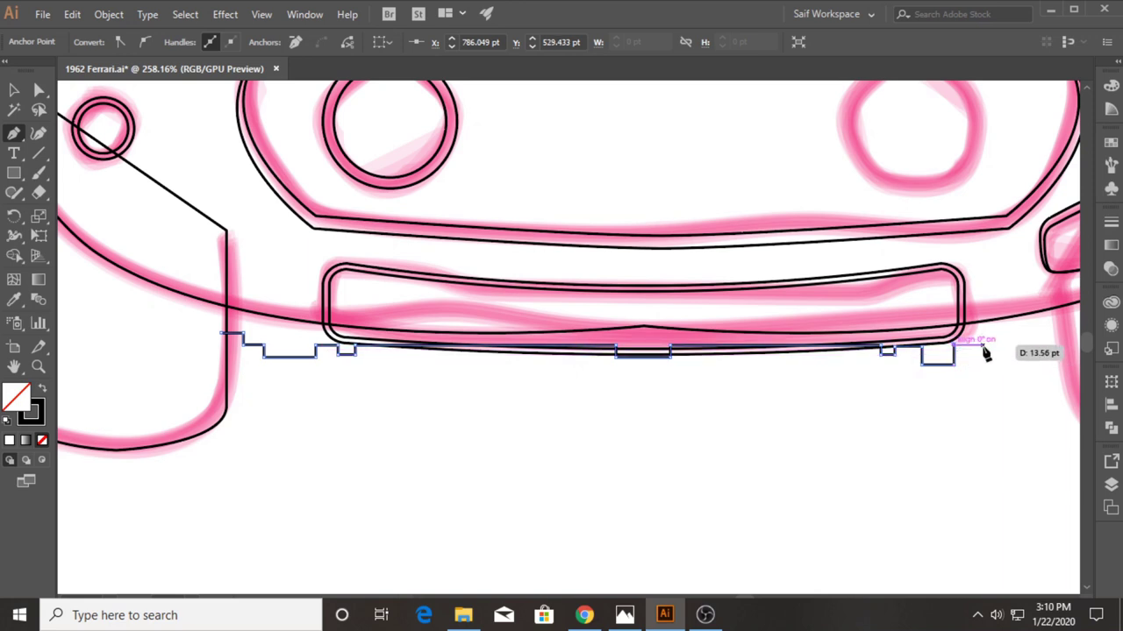
pyautogui.click(982, 347)
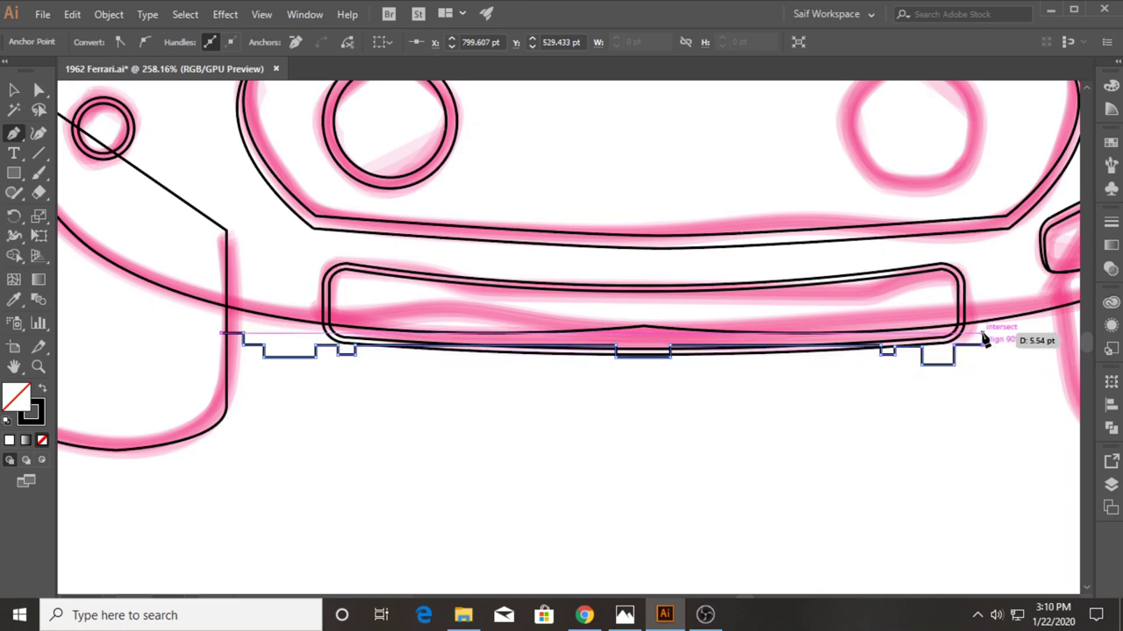
pyautogui.click(1070, 333)
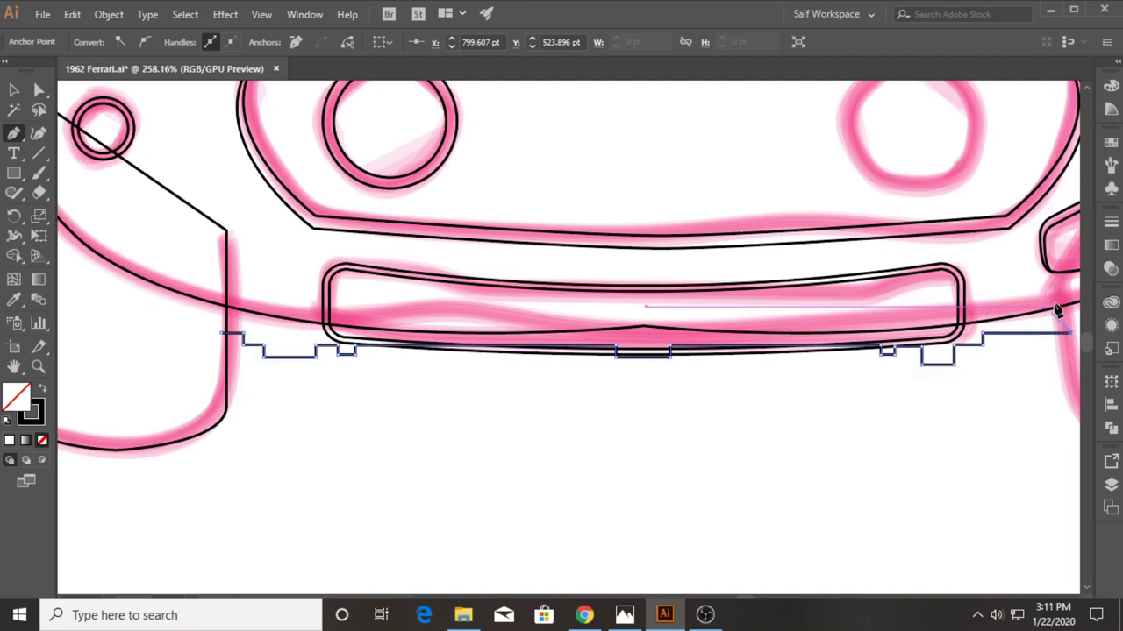
pyautogui.click(1070, 284)
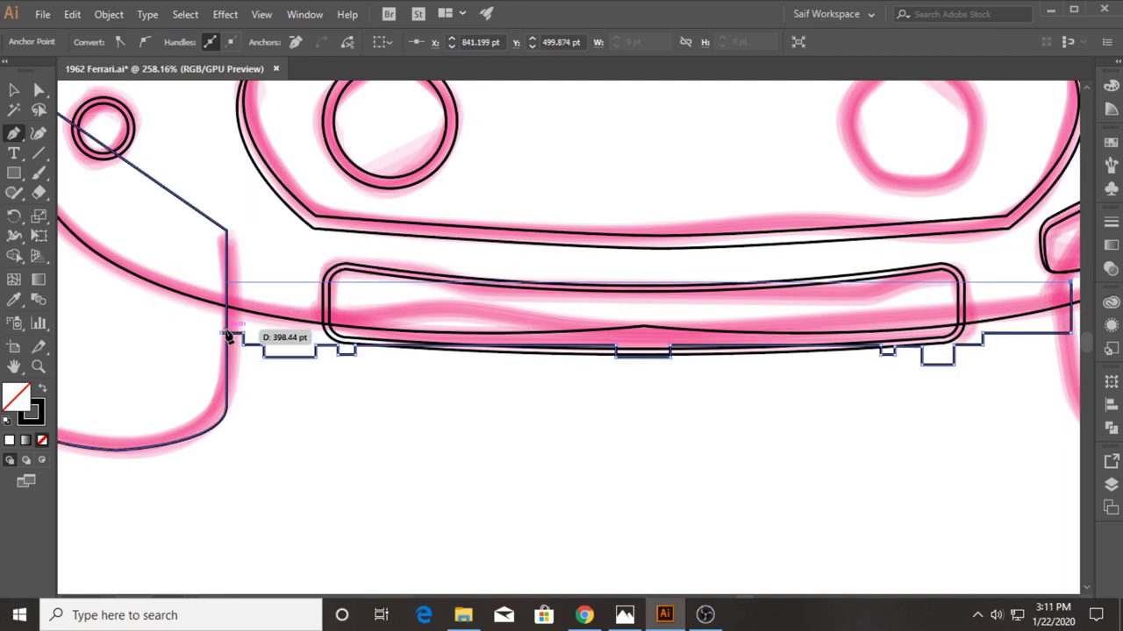
pyautogui.click(221, 334)
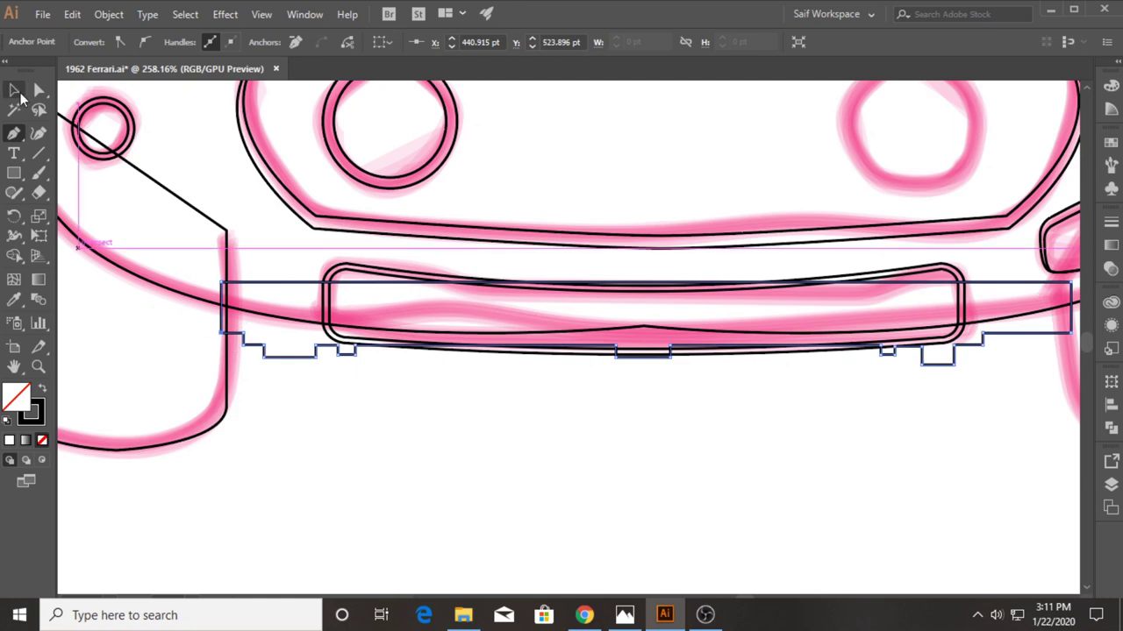
pyautogui.click(14, 89)
# Step: Nudge the bumper strip down a few steps and stretch it taller upward
pyautogui.press('Down')
pyautogui.click(430, 456)
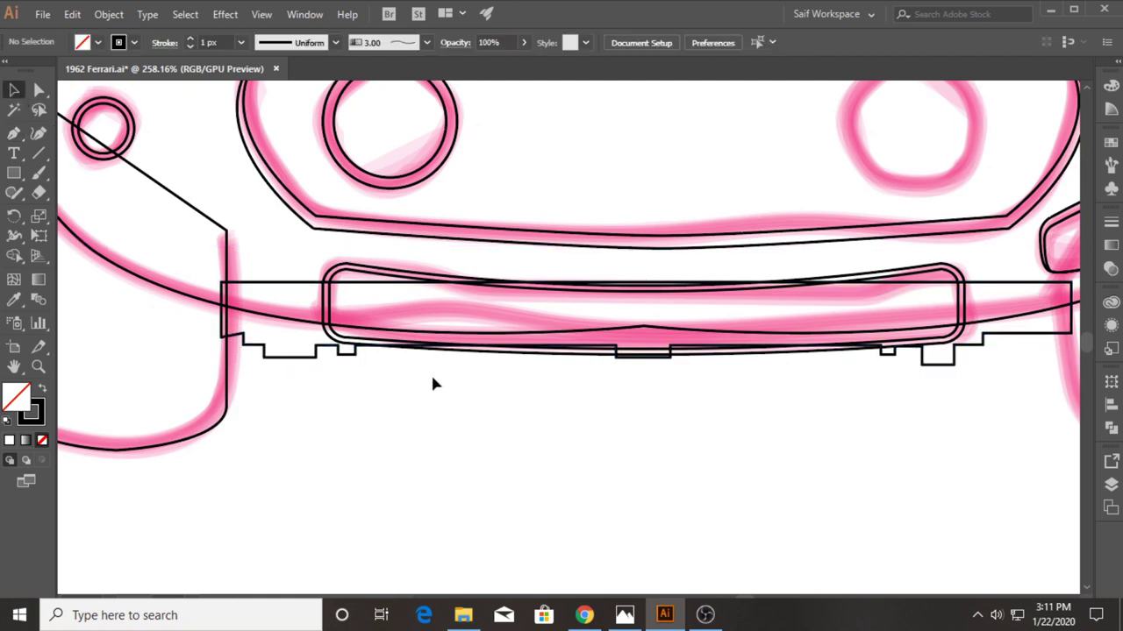
pyautogui.click(316, 355)
pyautogui.press('Down')
pyautogui.press('Down')
pyautogui.press('Down')
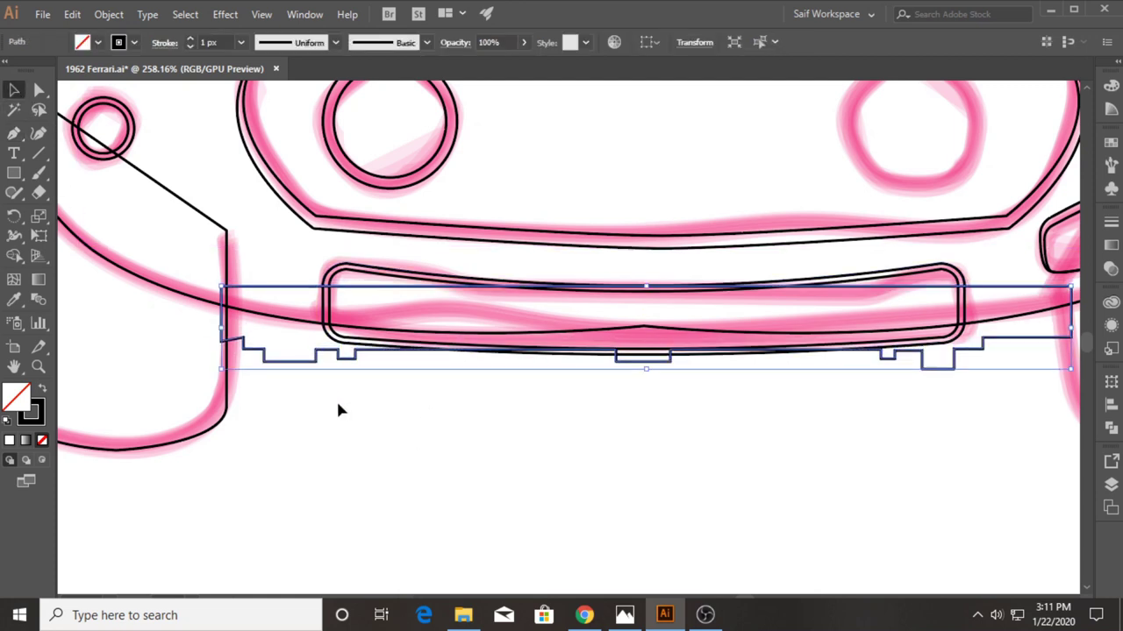
pyautogui.press('Down')
pyautogui.press('Down')
pyautogui.press('Down')
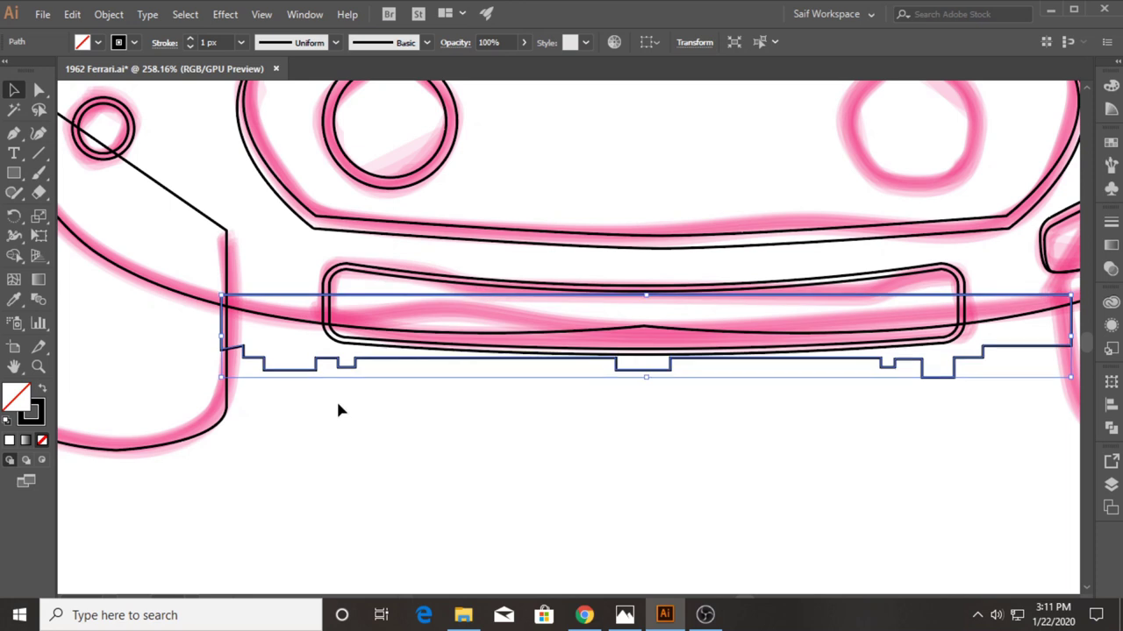
pyautogui.moveTo(645, 296); pyautogui.dragTo(647, 281)
pyautogui.press('Down')
pyautogui.press('Down')
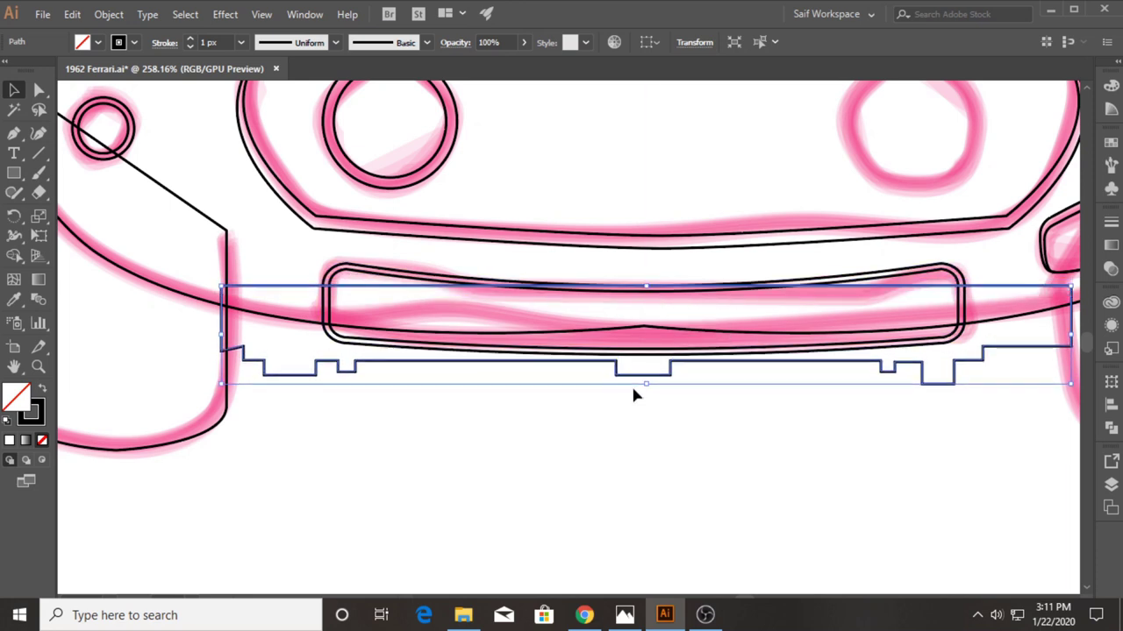
# Step: Round the corners at the strip's left end, centre notch and right-end step
pyautogui.click(39, 90)
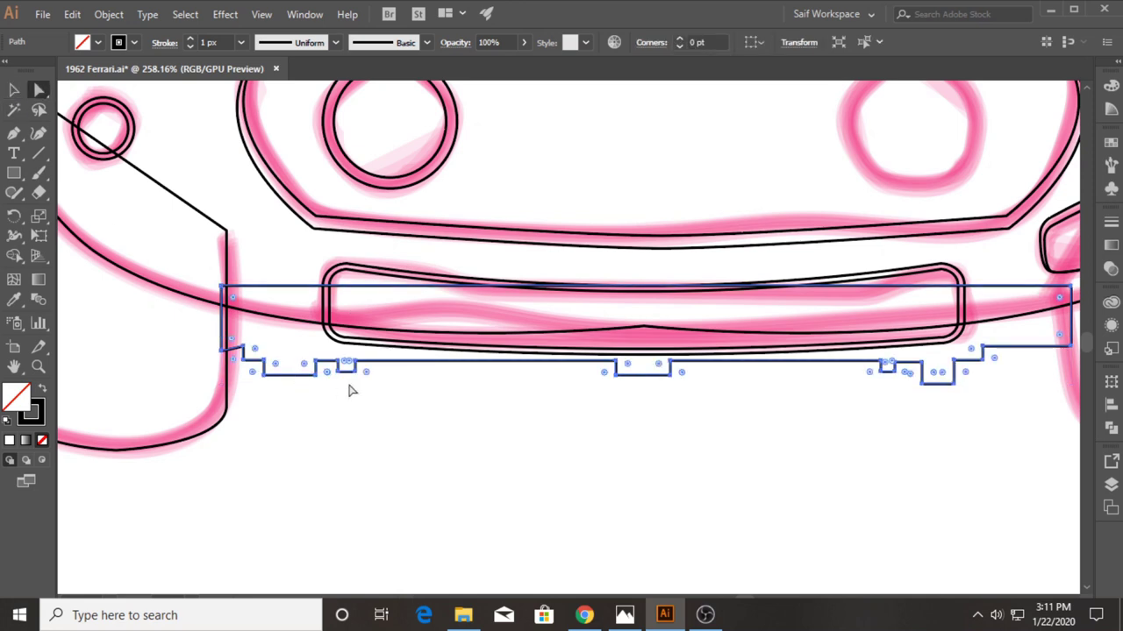
pyautogui.moveTo(384, 390)
pyautogui.mouseDown()
pyautogui.moveTo(224, 351)
pyautogui.moveTo(240, 345)
pyautogui.mouseUp()
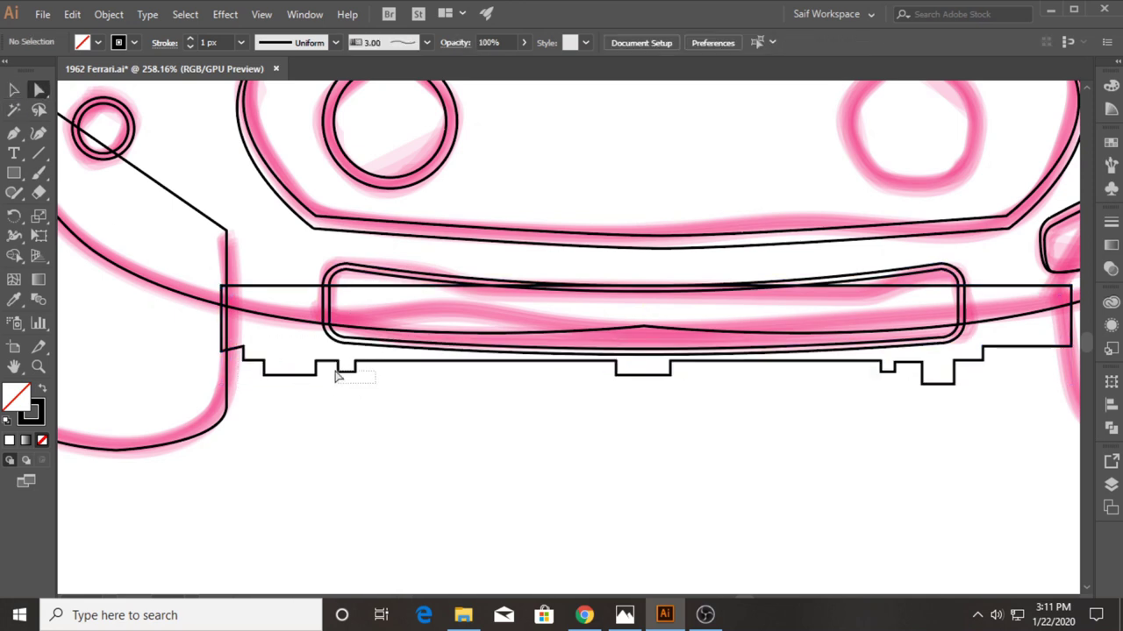
pyautogui.moveTo(335, 365); pyautogui.dragTo(334, 364)
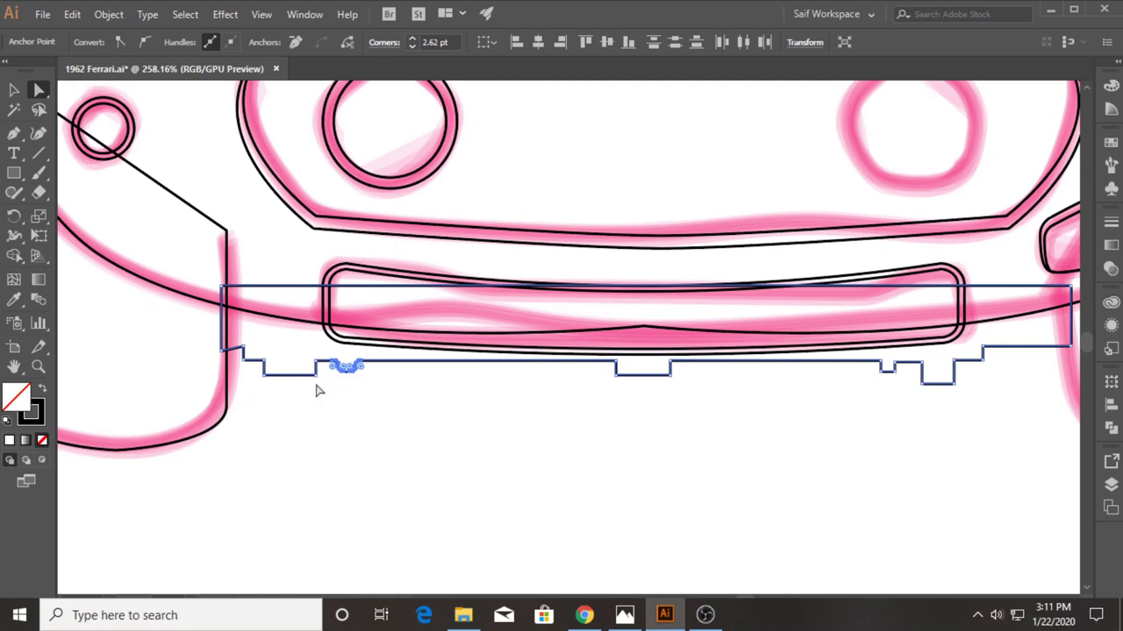
pyautogui.moveTo(241, 345); pyautogui.dragTo(358, 304)
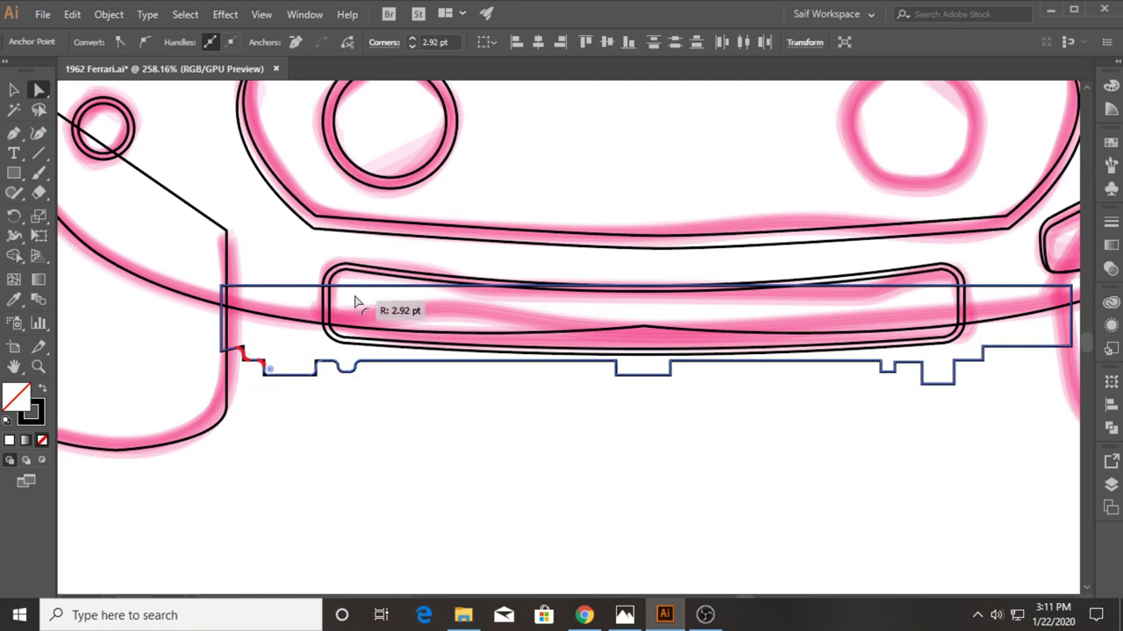
pyautogui.moveTo(684, 387)
pyautogui.mouseDown()
pyautogui.moveTo(614, 362)
pyautogui.moveTo(710, 347)
pyautogui.mouseUp()
pyautogui.moveTo(974, 396)
pyautogui.mouseDown()
pyautogui.moveTo(865, 365)
pyautogui.moveTo(904, 359)
pyautogui.mouseUp()
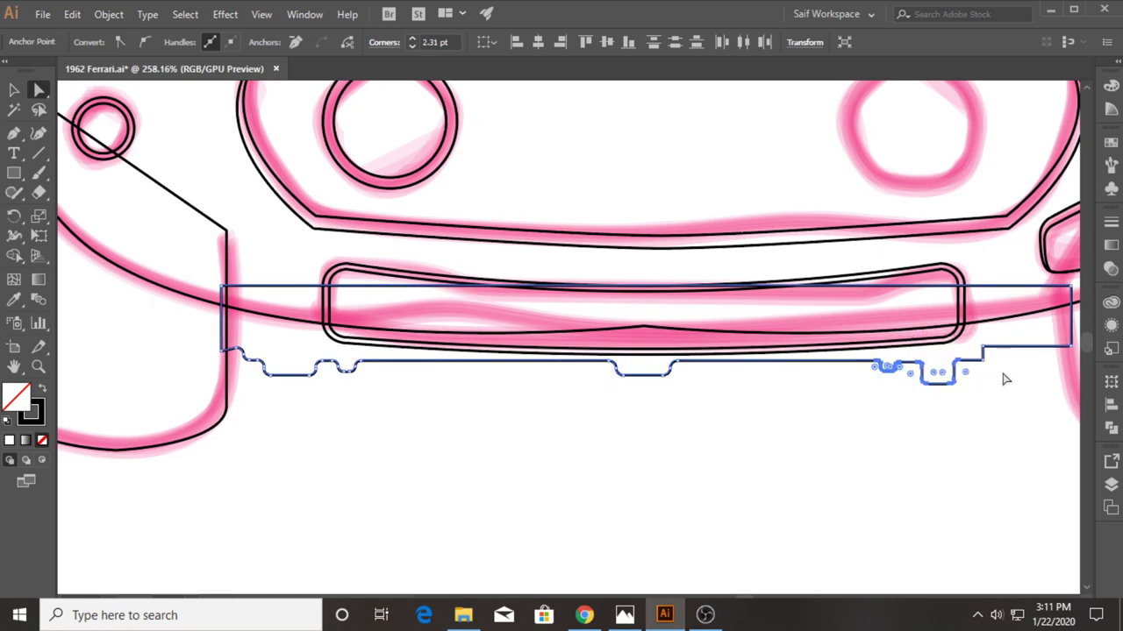
pyautogui.moveTo(967, 333); pyautogui.dragTo(1003, 366)
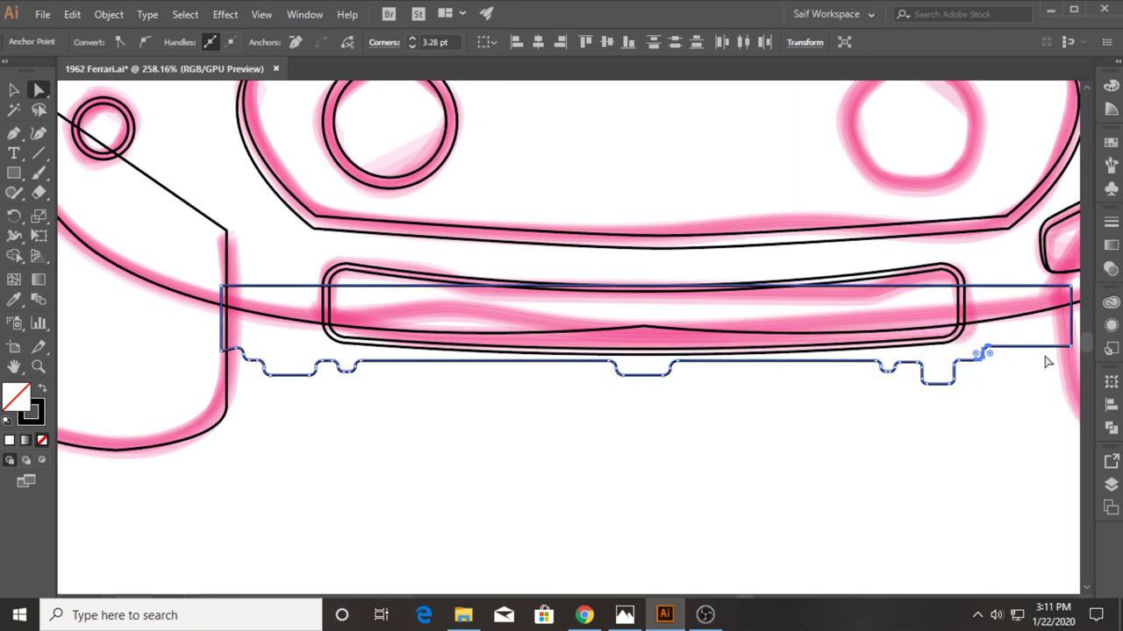
# Step: Round the bottom corners of the right, middle and left notches
pyautogui.moveTo(921, 386); pyautogui.dragTo(919, 382)
pyautogui.moveTo(937, 370); pyautogui.dragTo(932, 376)
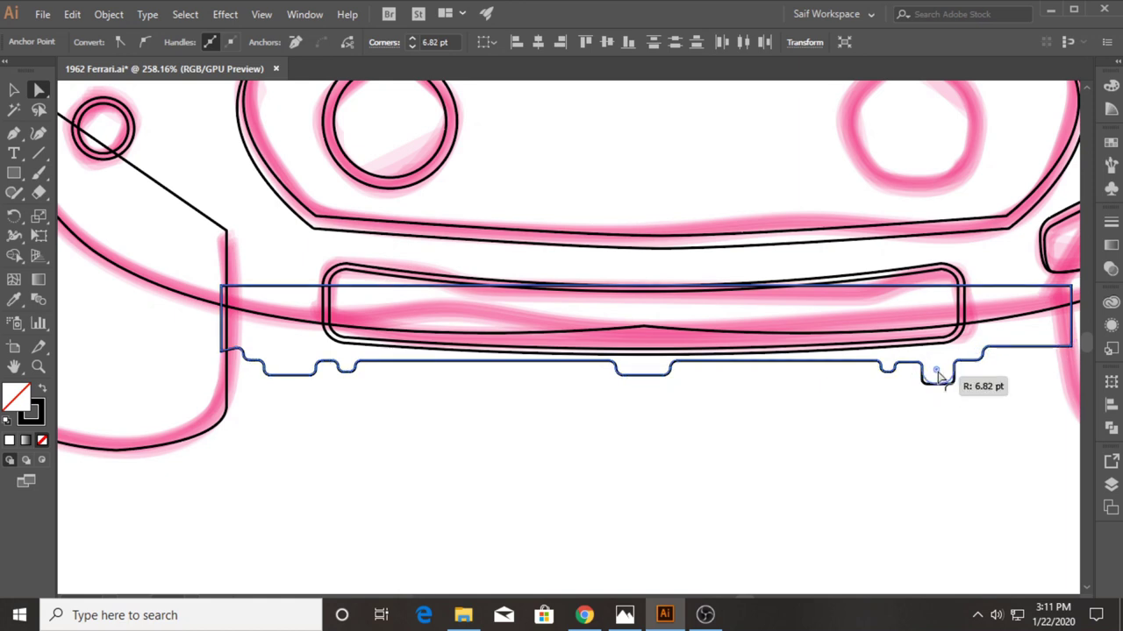
pyautogui.moveTo(618, 365); pyautogui.dragTo(707, 399)
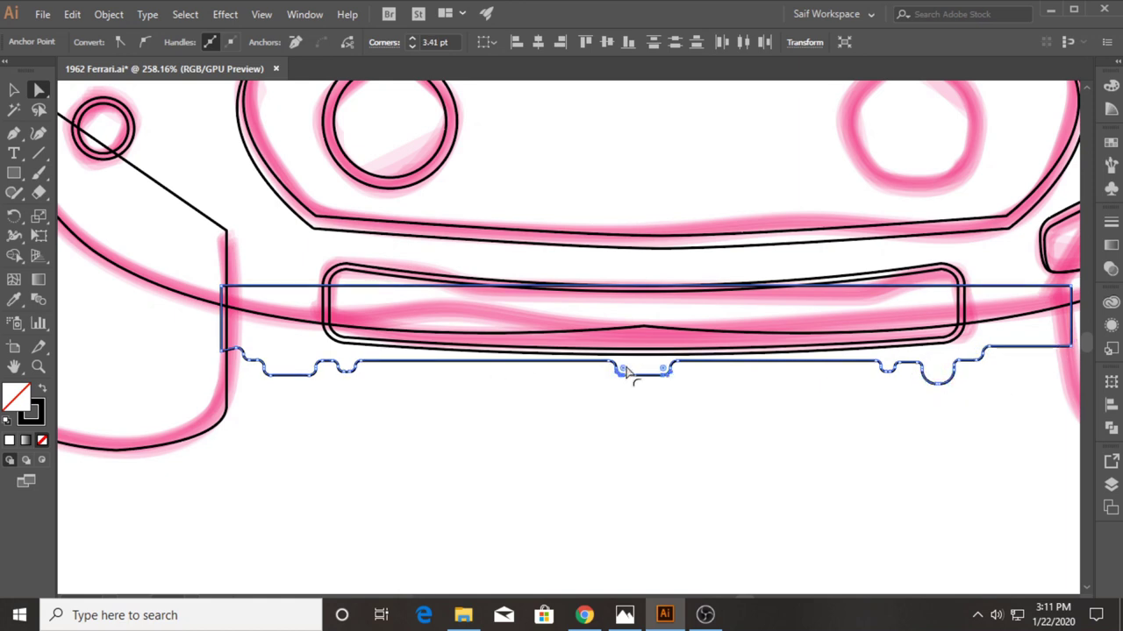
pyautogui.moveTo(645, 379); pyautogui.dragTo(667, 377)
pyautogui.moveTo(330, 388); pyautogui.dragTo(261, 363)
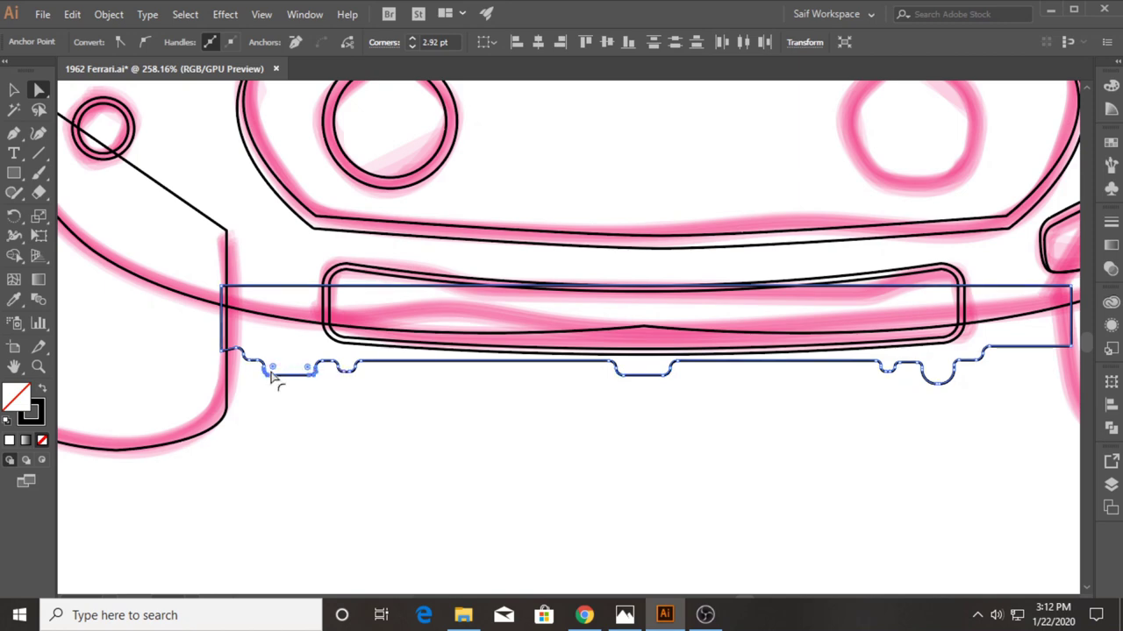
pyautogui.moveTo(379, 381); pyautogui.dragTo(326, 354)
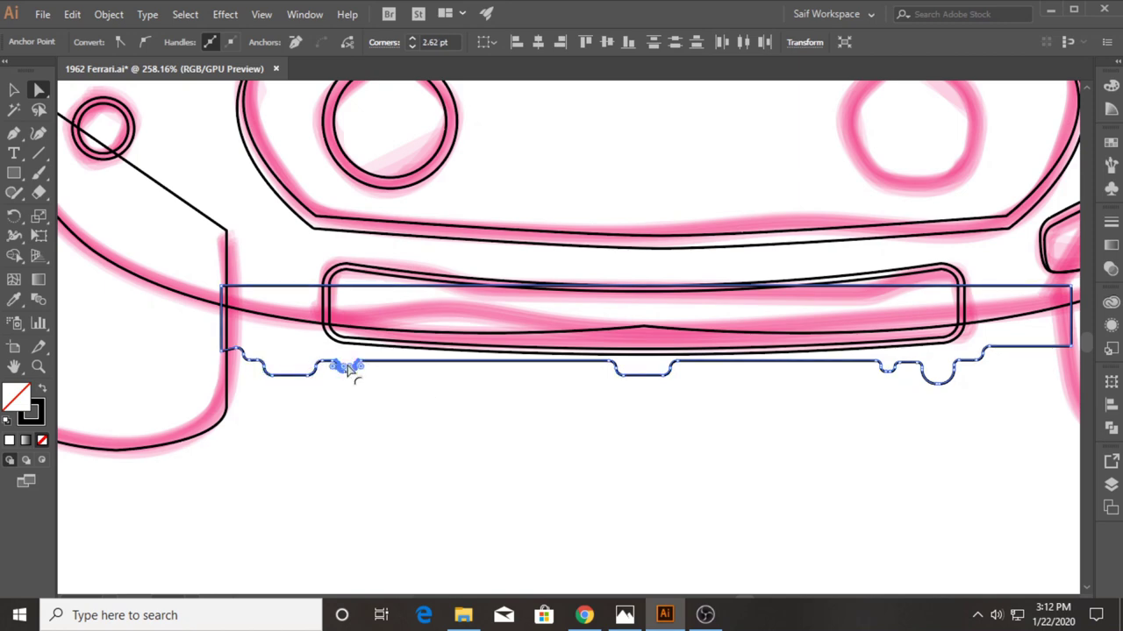
pyautogui.click(267, 390)
# Step: Fit the whole artboard in view and save the drawing
pyautogui.click(38, 367)
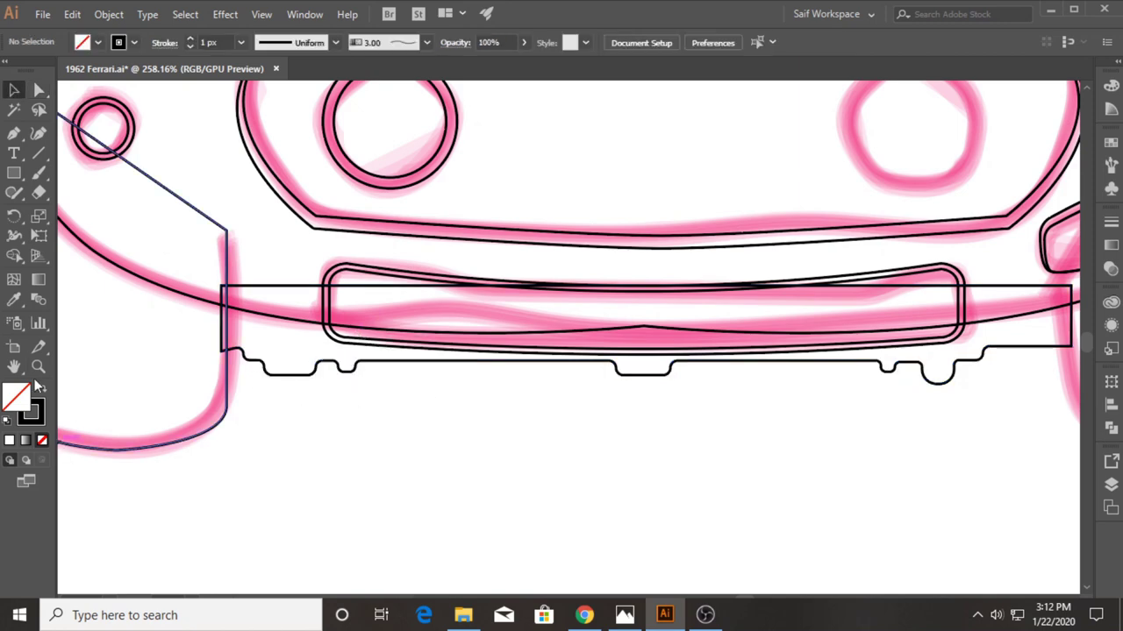
pyautogui.hotkey('ctrl', '0')
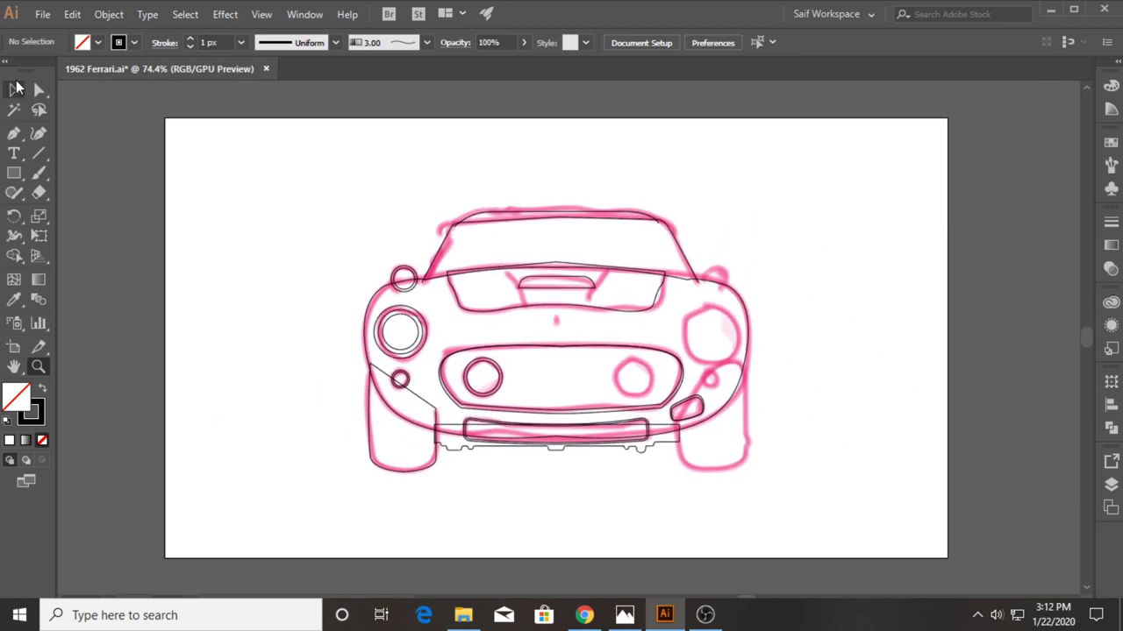
pyautogui.press('v')
pyautogui.hotkey('ctrl', 's')
pyautogui.click(1111, 484)
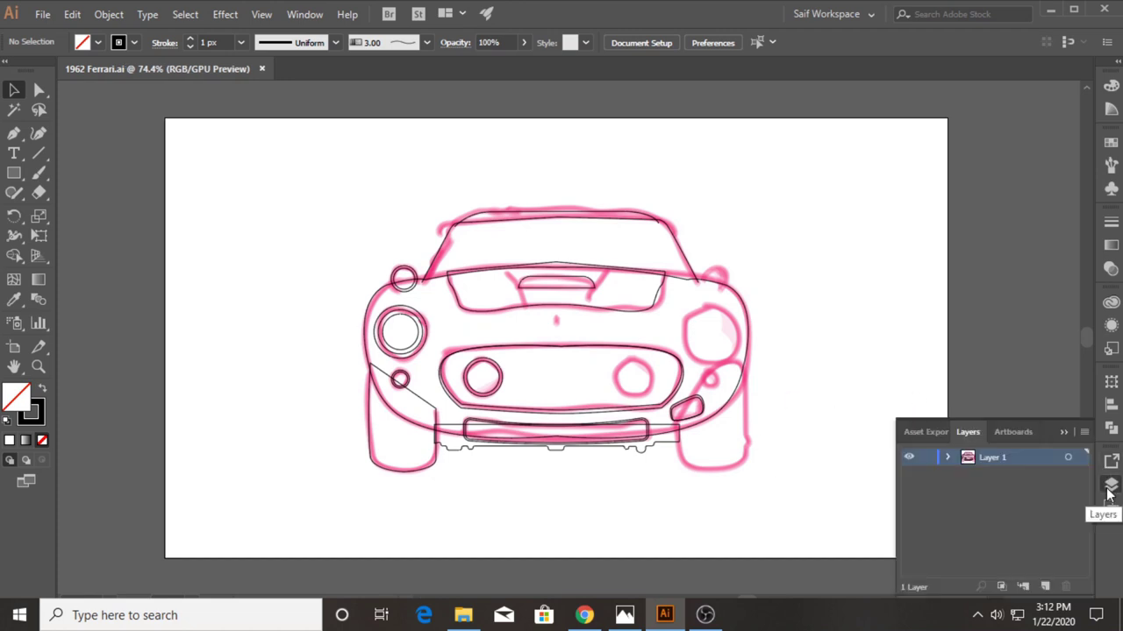
pyautogui.click(1111, 485)
# Step: Fill the car body outline with cyan-blue, then deepen it to a medium blue in Color Picker
pyautogui.click(374, 307)
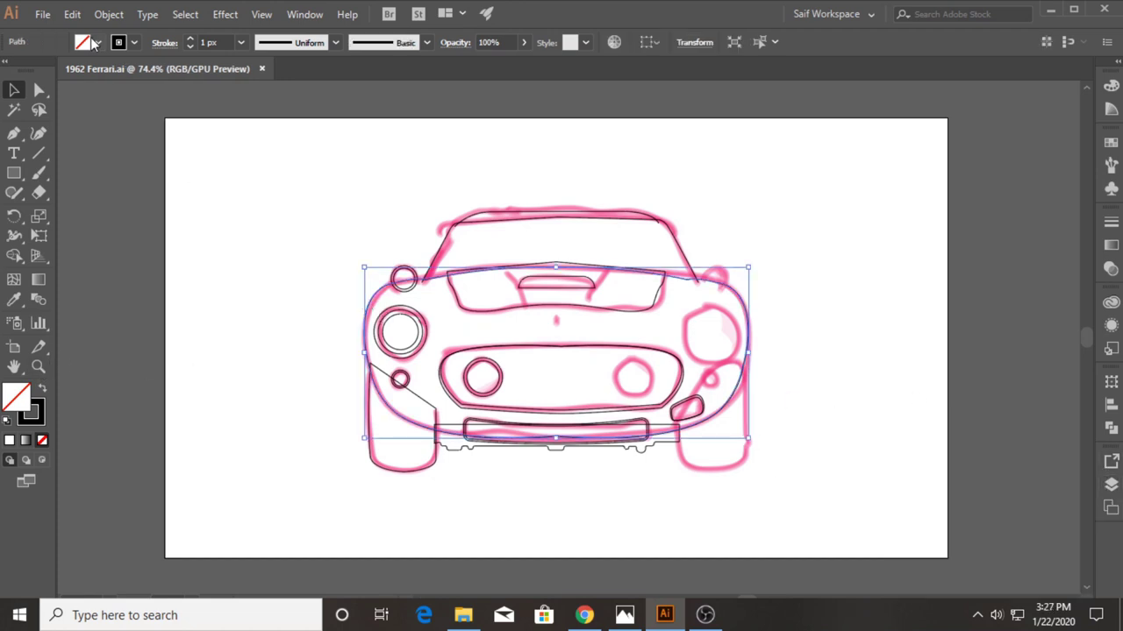
pyautogui.click(98, 42)
pyautogui.click(114, 82)
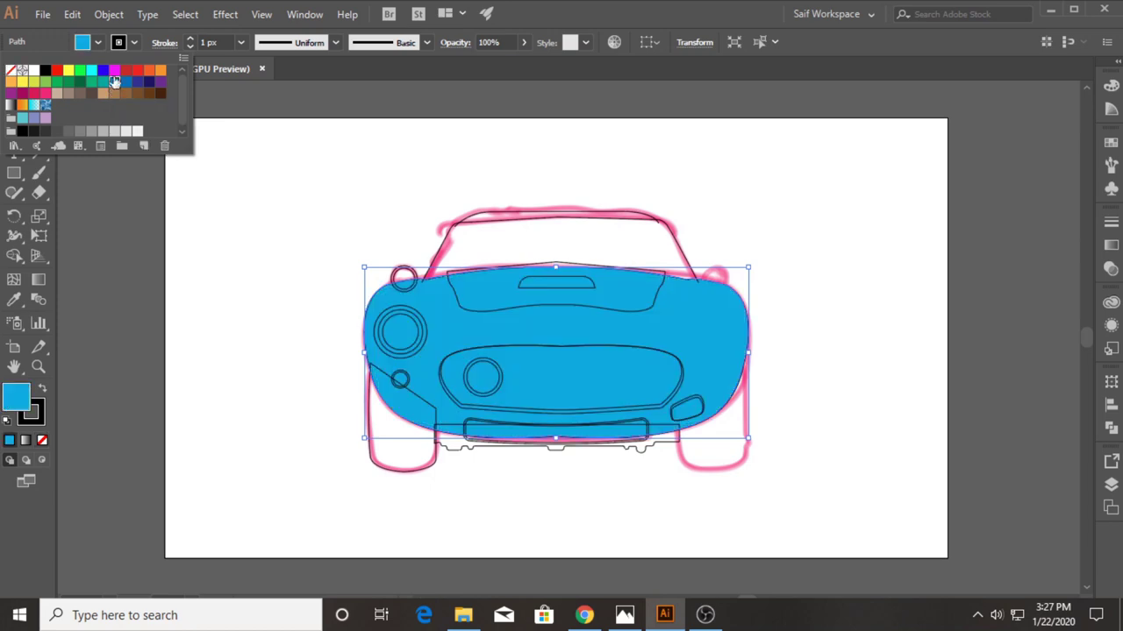
pyautogui.doubleClick(14, 398)
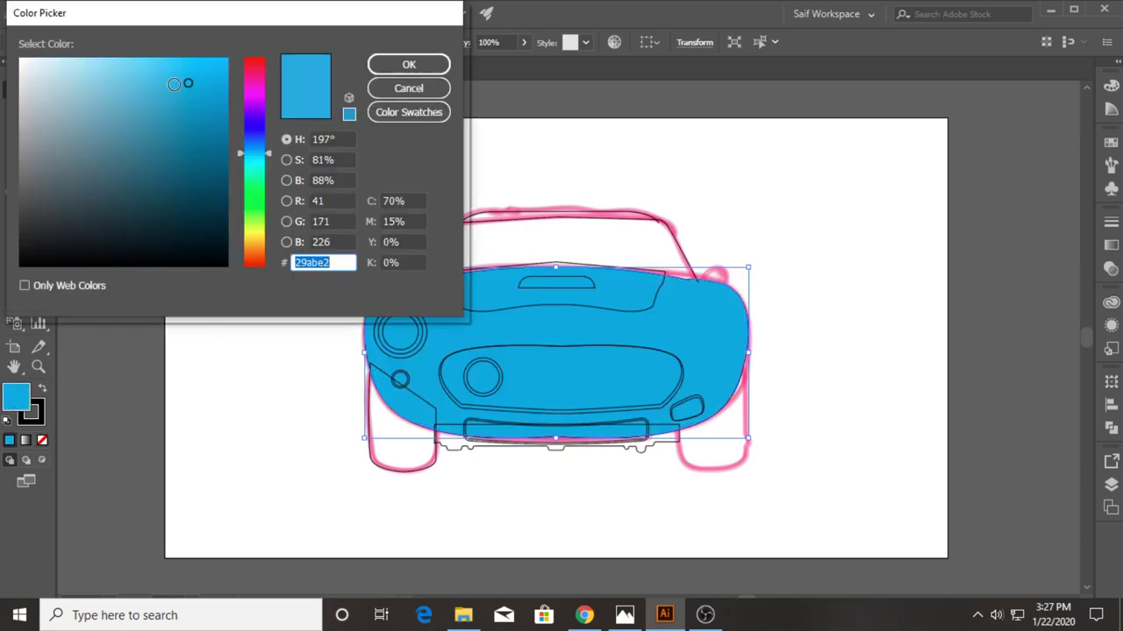
pyautogui.click(159, 103)
pyautogui.click(409, 65)
pyautogui.click(282, 307)
pyautogui.click(38, 366)
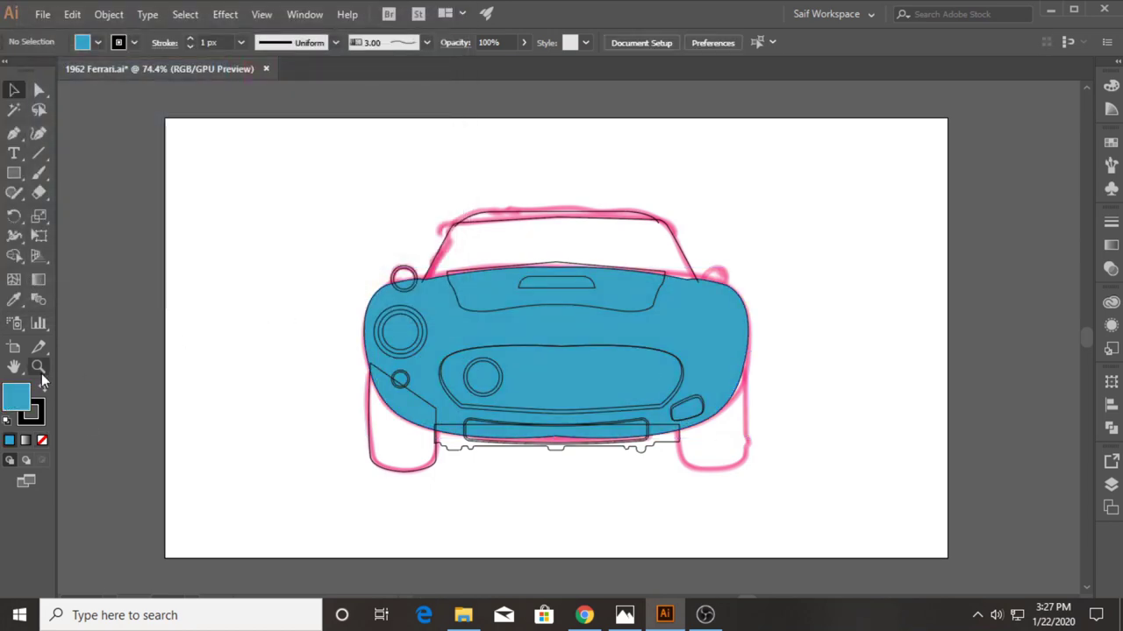
pyautogui.click(629, 390)
# Step: Set the blue body shape's opacity to 51%
pyautogui.press('v')
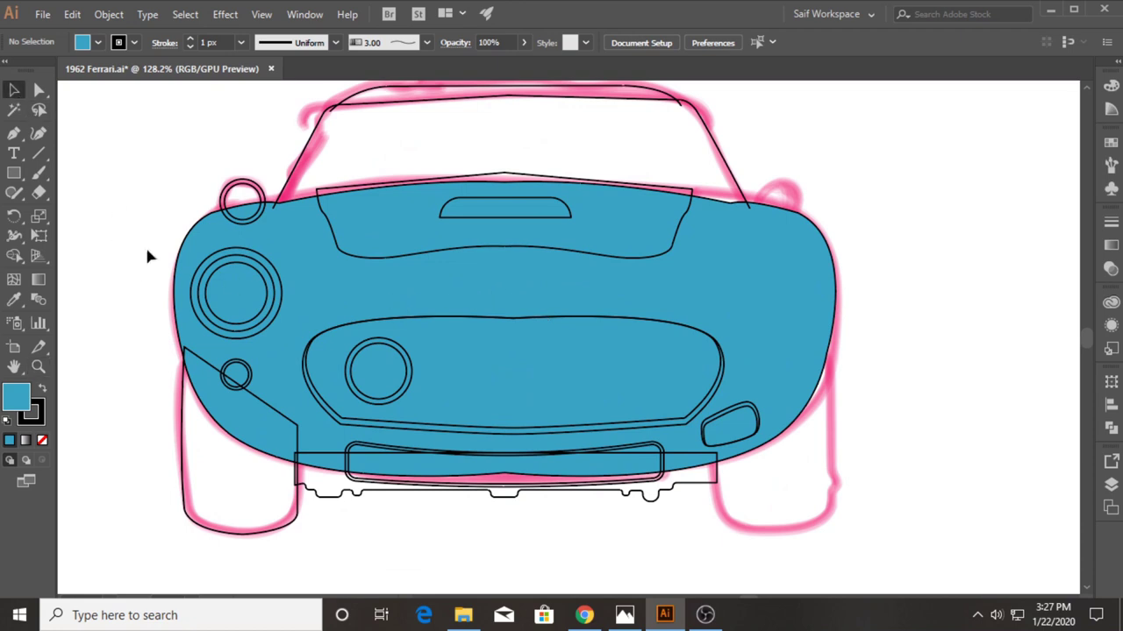
pyautogui.click(247, 312)
pyautogui.click(263, 308)
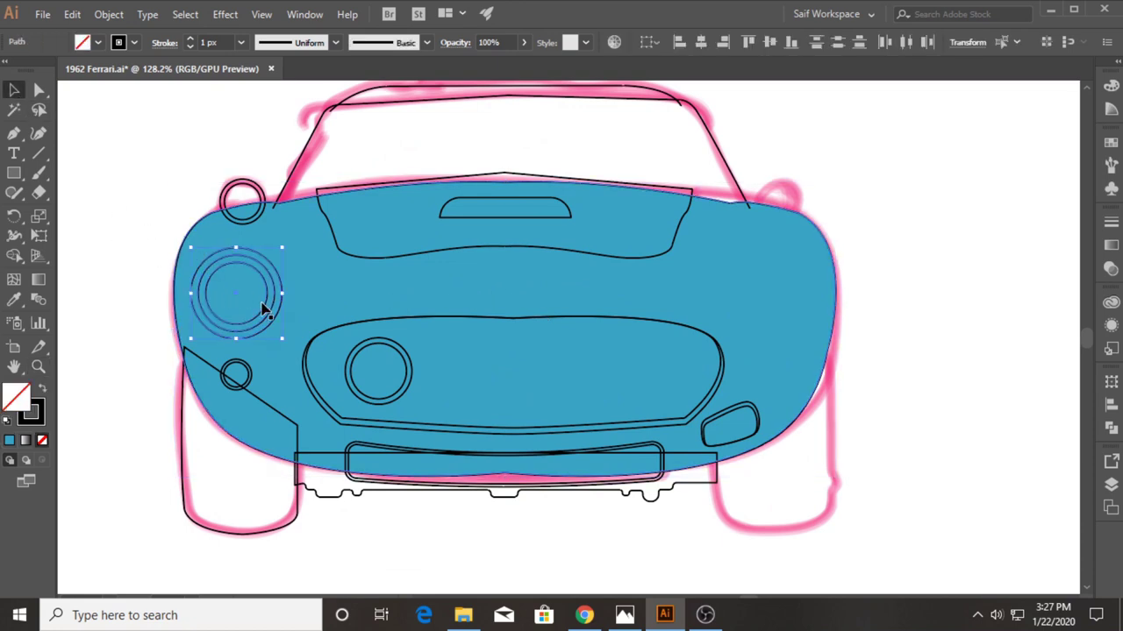
pyautogui.click(314, 248)
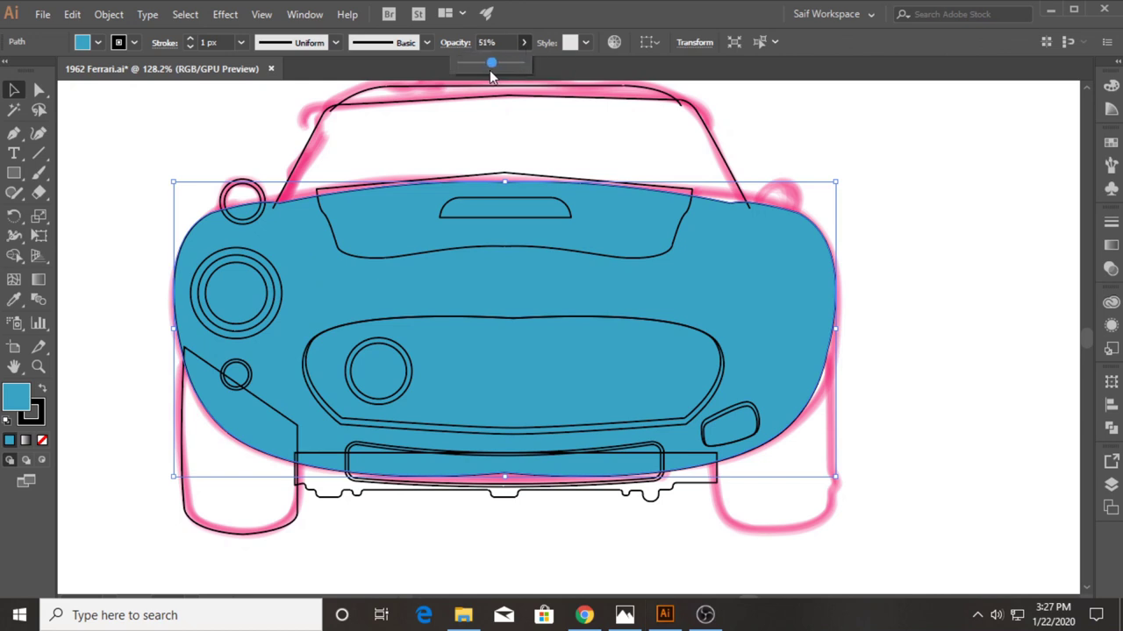
pyautogui.click(489, 70)
pyautogui.click(139, 263)
# Step: Alt-drag copies of the large left headlight and small left lamp onto the right front
pyautogui.moveTo(140, 259); pyautogui.dragTo(176, 235)
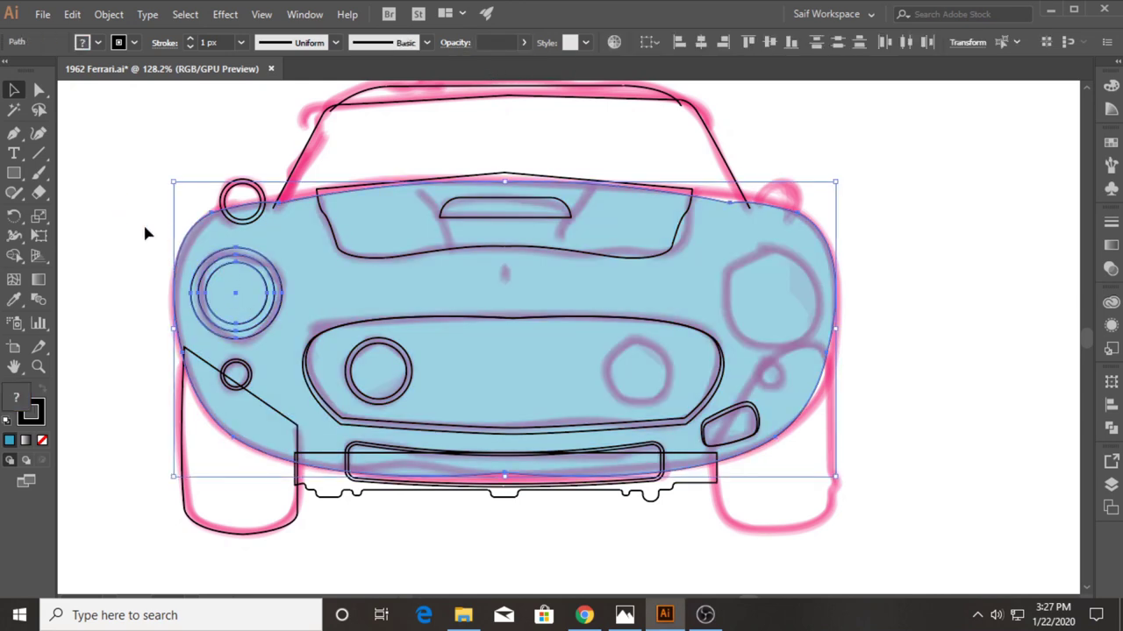
pyautogui.click(200, 279)
pyautogui.moveTo(208, 295); pyautogui.dragTo(743, 300)
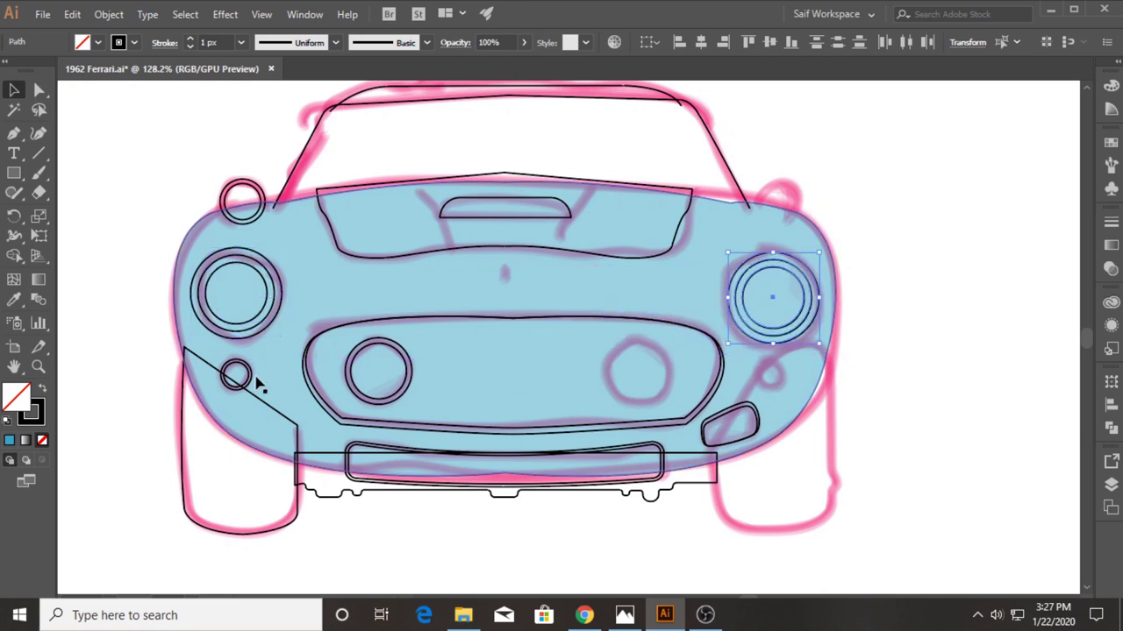
pyautogui.keyDown('shift'); pyautogui.click(166, 363); pyautogui.keyUp('shift')
pyautogui.keyDown('shift'); pyautogui.click(224, 392); pyautogui.keyUp('shift')
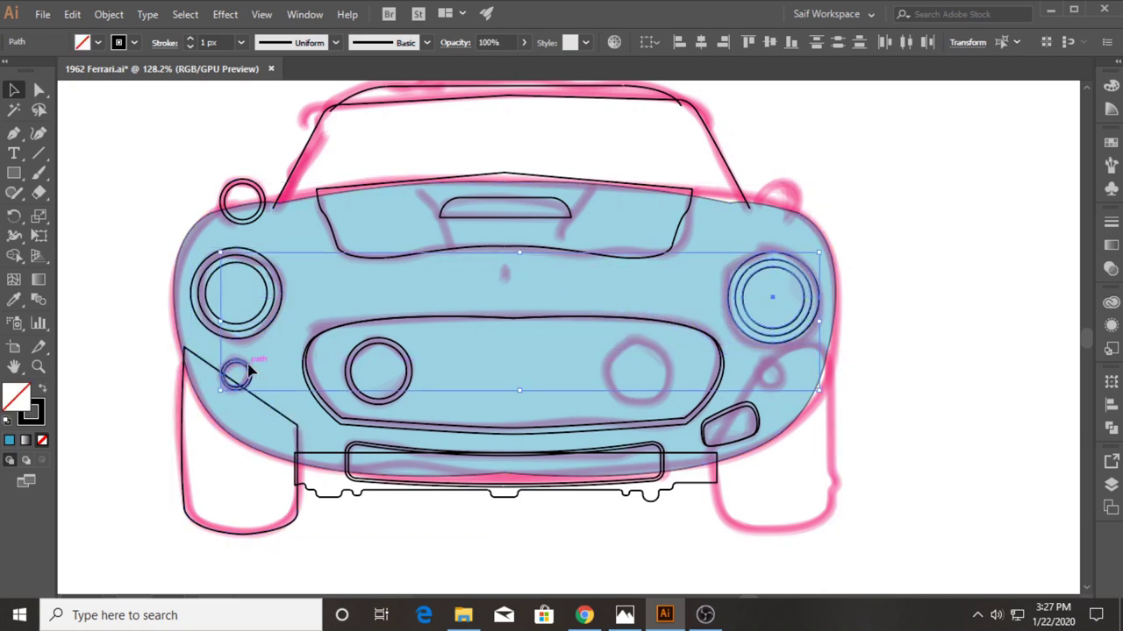
pyautogui.moveTo(251, 371)
pyautogui.mouseDown()
pyautogui.moveTo(783, 386)
pyautogui.moveTo(950, 377)
pyautogui.mouseUp()
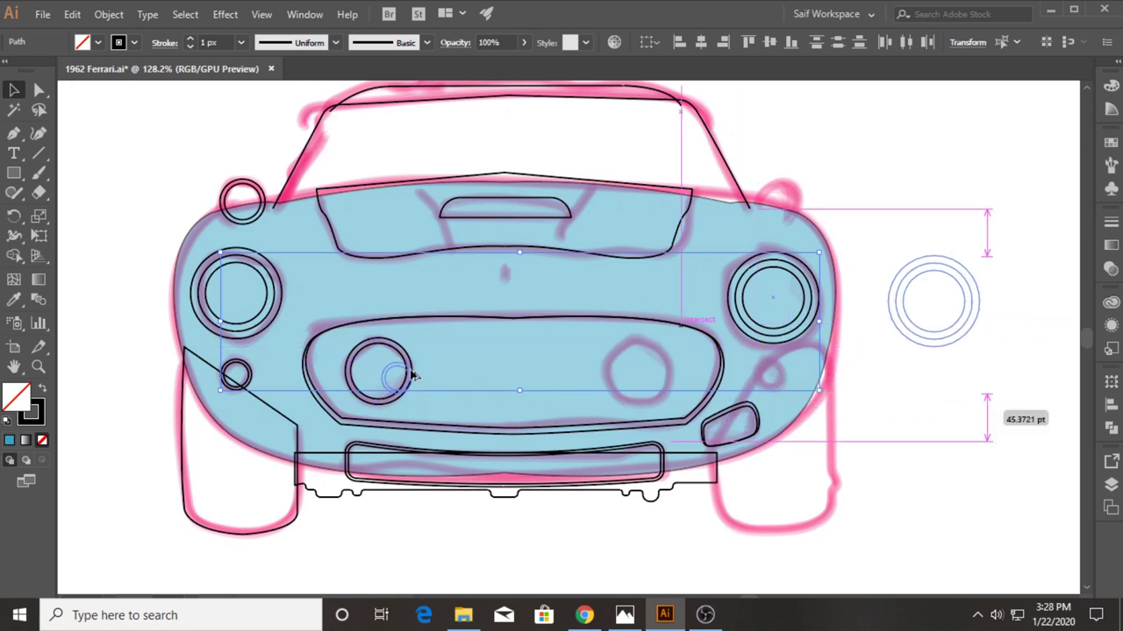
pyautogui.hotkey('ctrl', 'z')
pyautogui.click(130, 363)
pyautogui.click(248, 392)
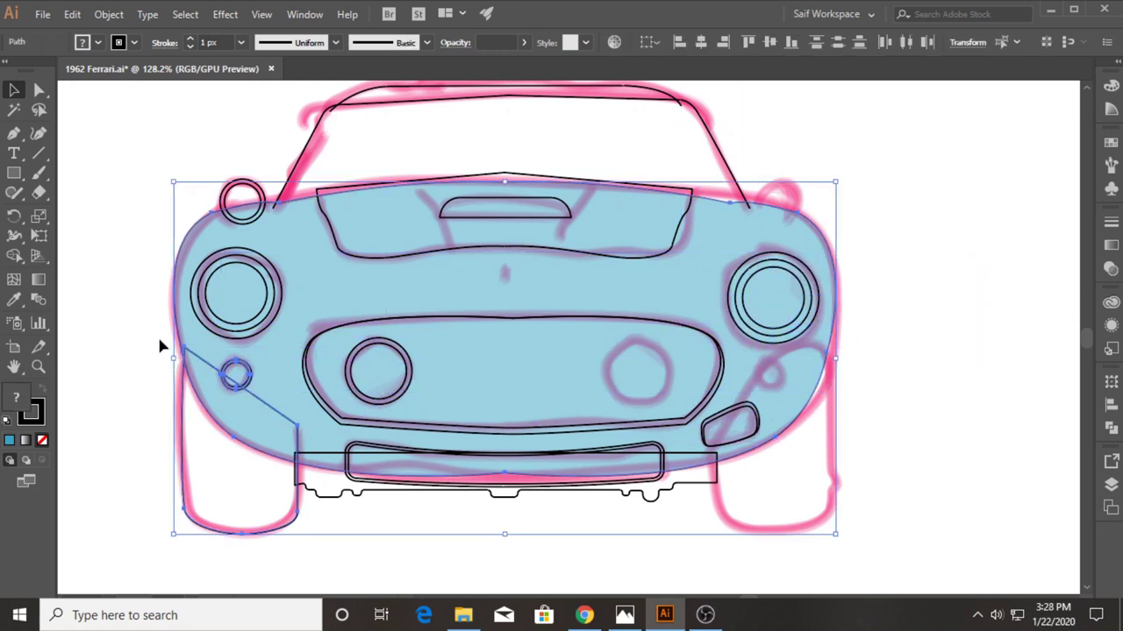
pyautogui.click(248, 373)
pyautogui.moveTo(247, 389); pyautogui.dragTo(781, 391)
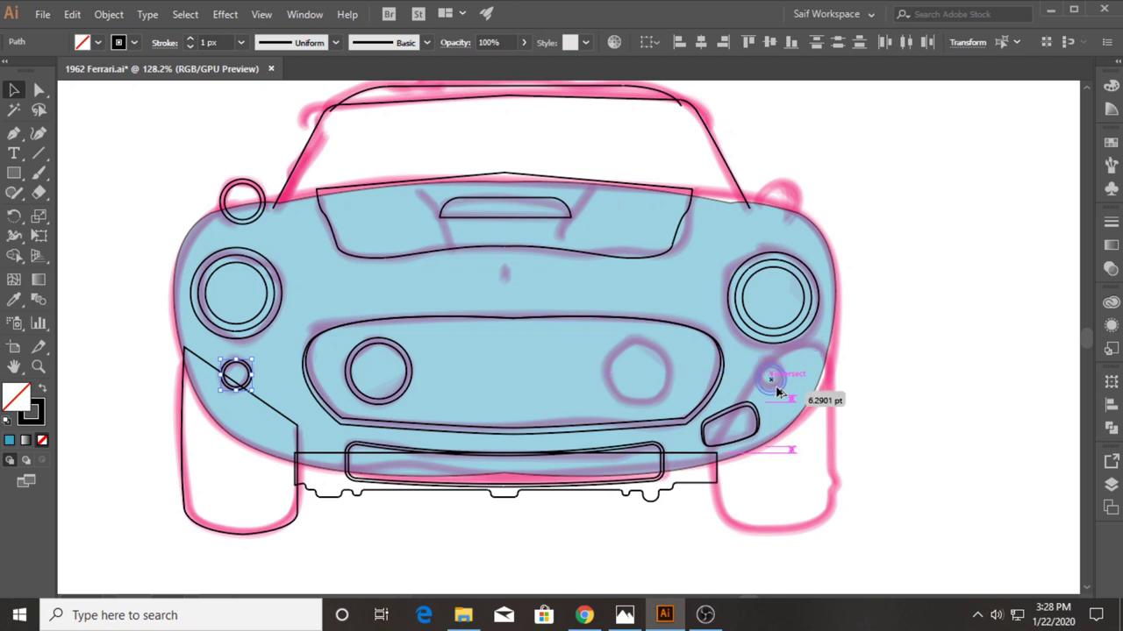
pyautogui.moveTo(780, 388); pyautogui.dragTo(779, 389)
pyautogui.hotkey('ctrl', 'shift', 'a')
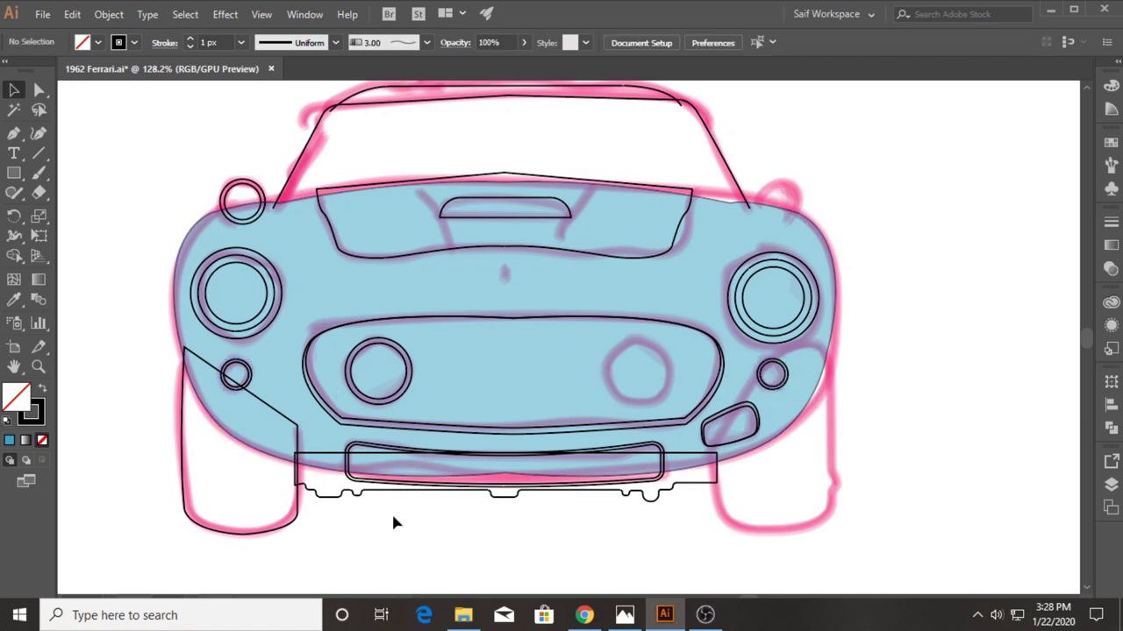
# Step: Copy the left grille circle and the top-left fender circle to the right side
pyautogui.moveTo(372, 397); pyautogui.dragTo(417, 519)
pyautogui.click(395, 396)
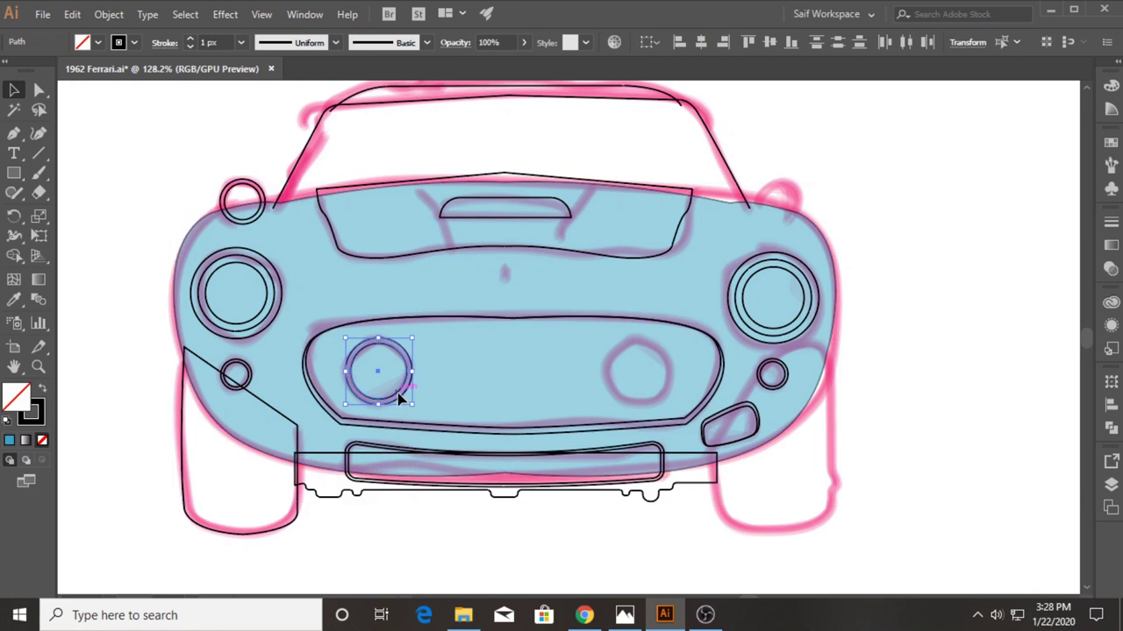
pyautogui.moveTo(396, 396); pyautogui.dragTo(660, 400)
pyautogui.click(456, 547)
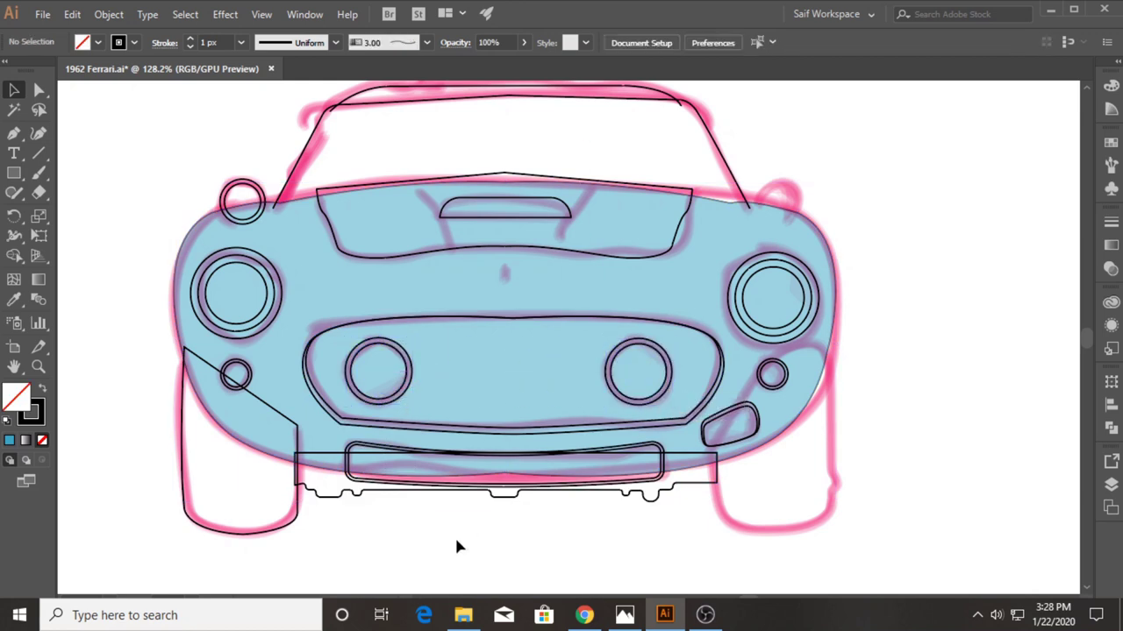
pyautogui.click(249, 200)
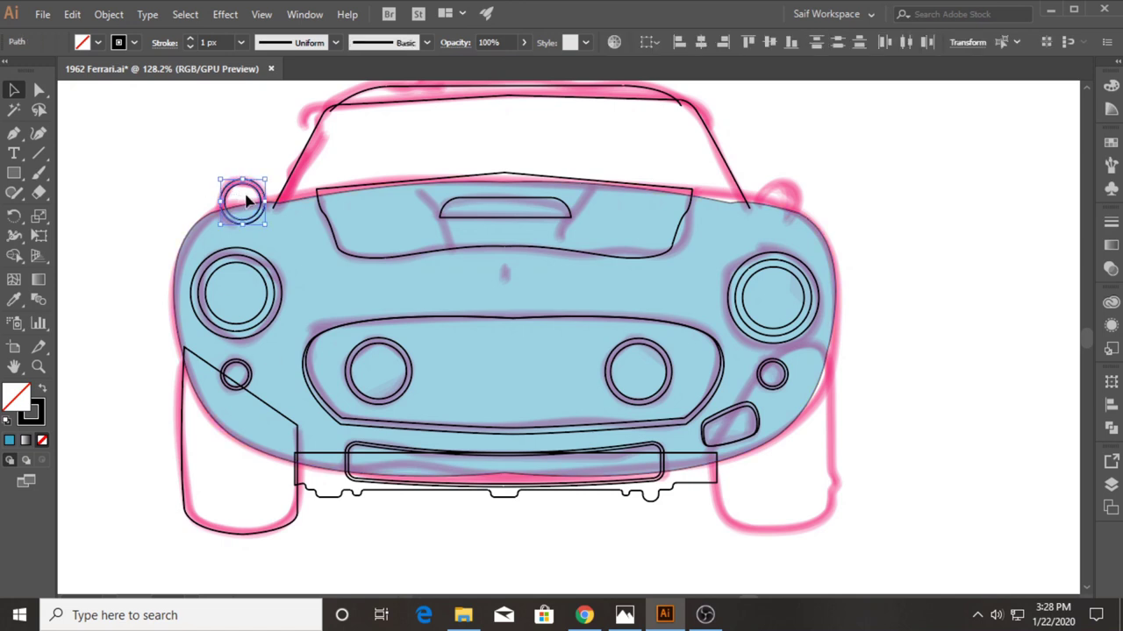
pyautogui.moveTo(252, 194); pyautogui.dragTo(269, 192)
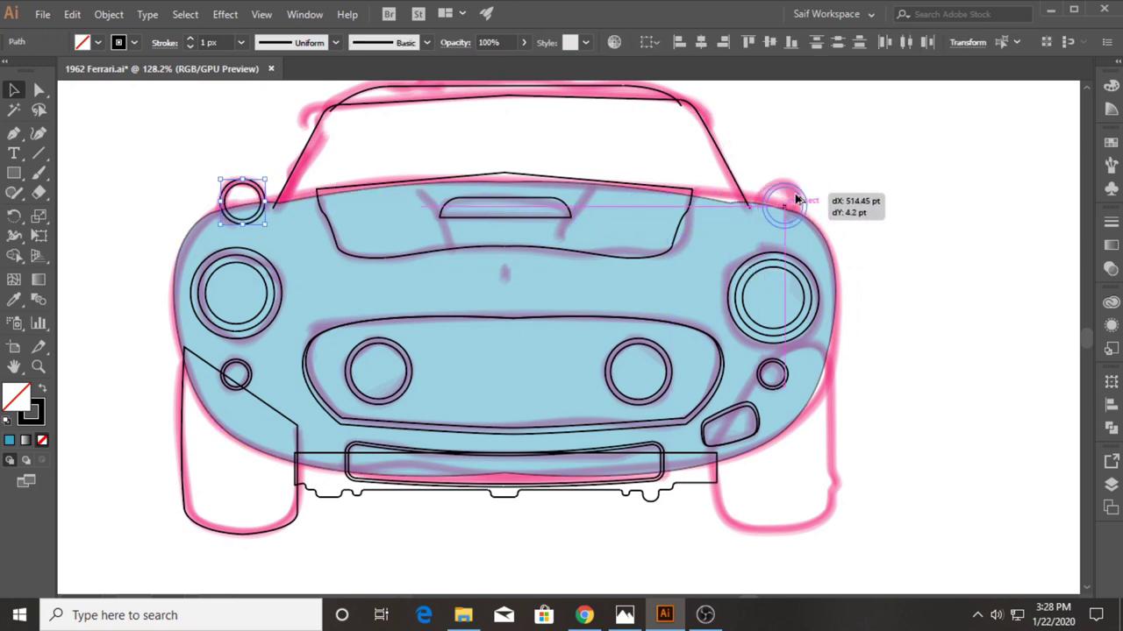
pyautogui.moveTo(775, 198); pyautogui.dragTo(792, 194)
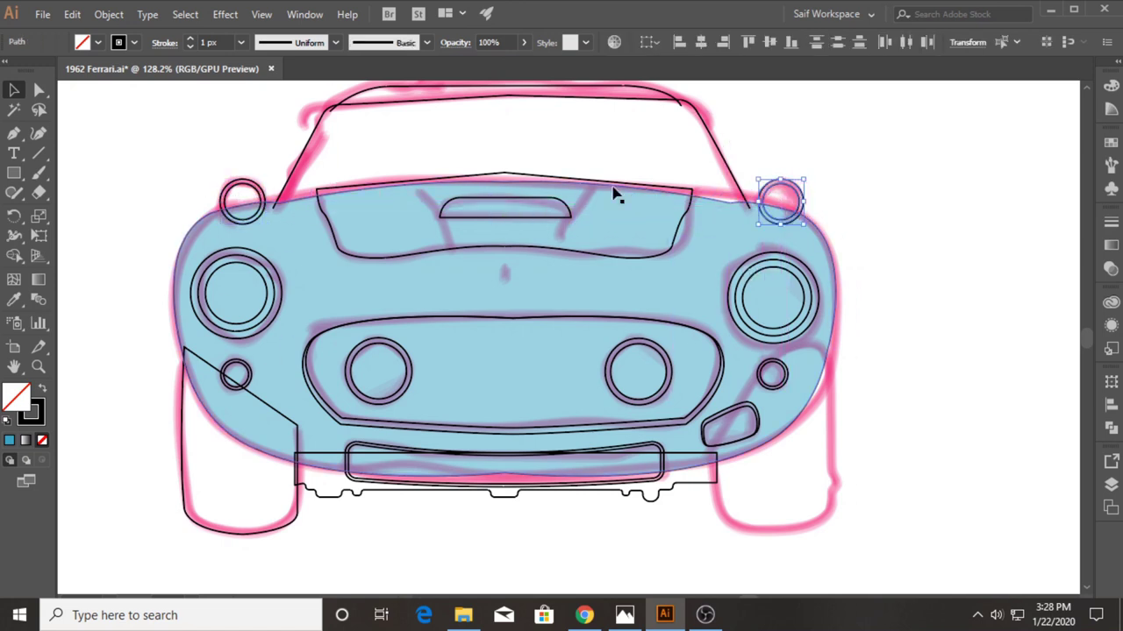
pyautogui.click(137, 167)
pyautogui.scroll(3, 138, 167)
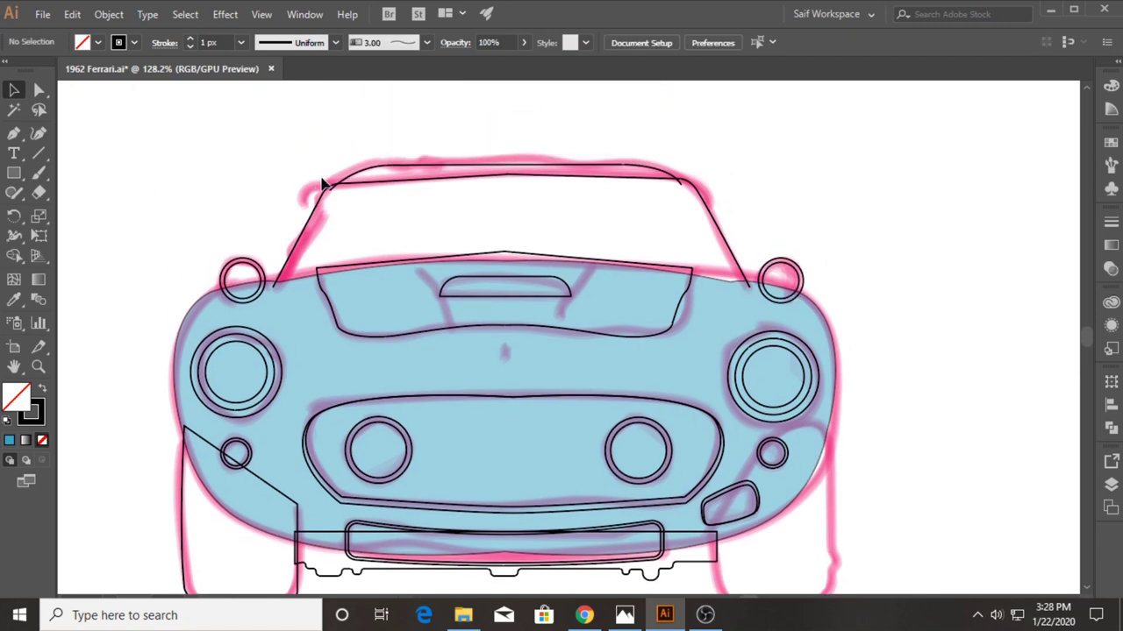
# Step: Merge the windshield's pieces into one region with the Shape Builder
pyautogui.scroll(1, 316, 204)
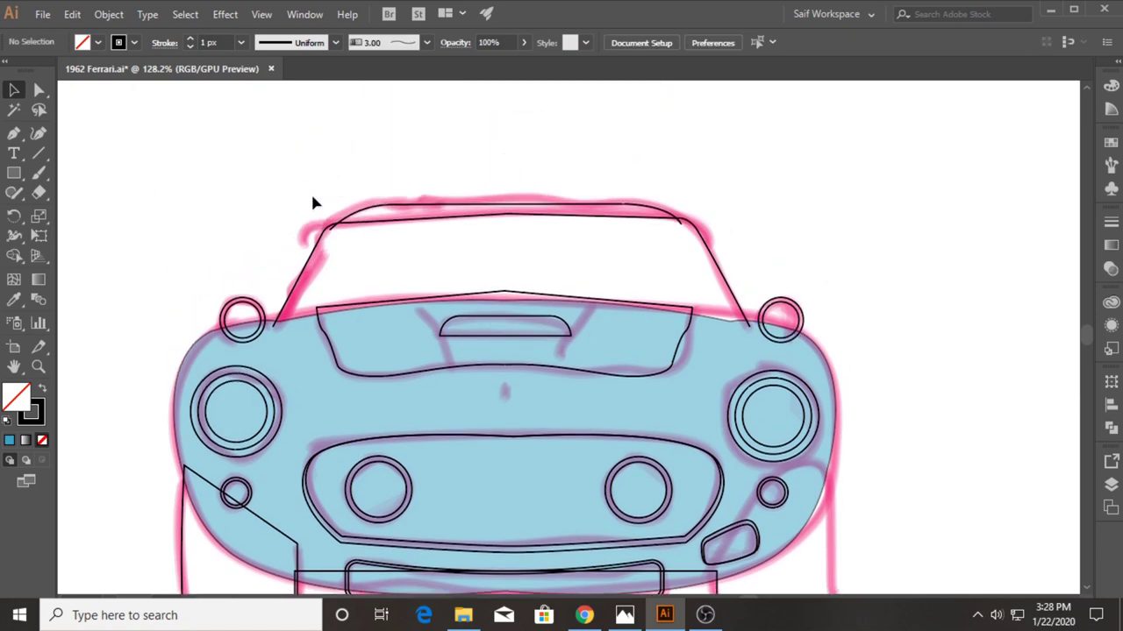
pyautogui.click(306, 326)
pyautogui.scroll(4, 400, 295)
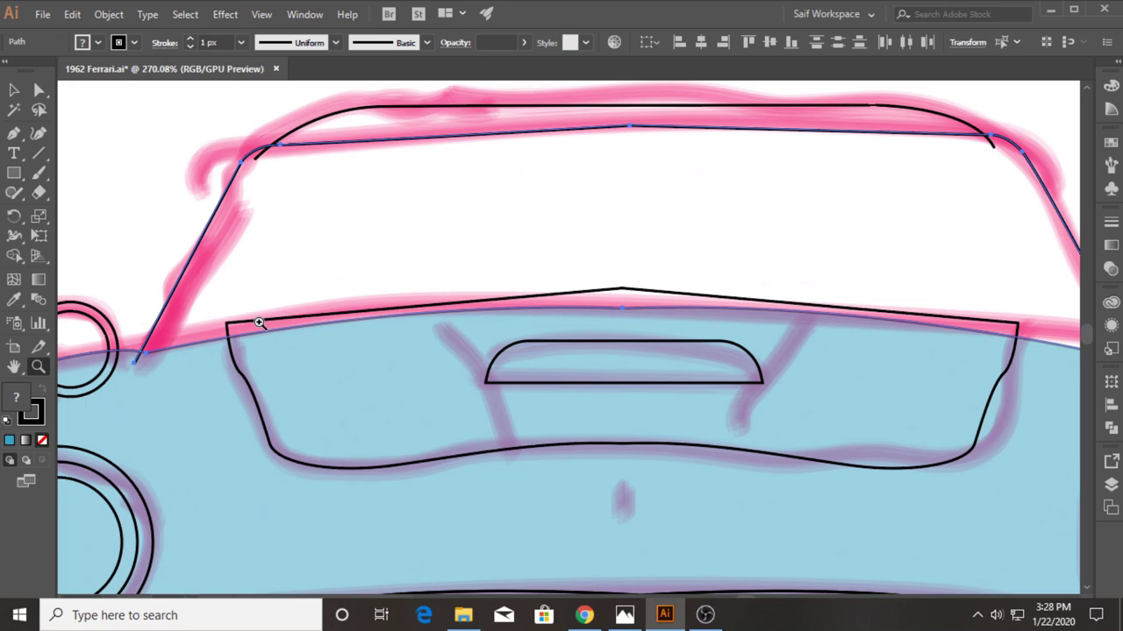
pyautogui.click(15, 258)
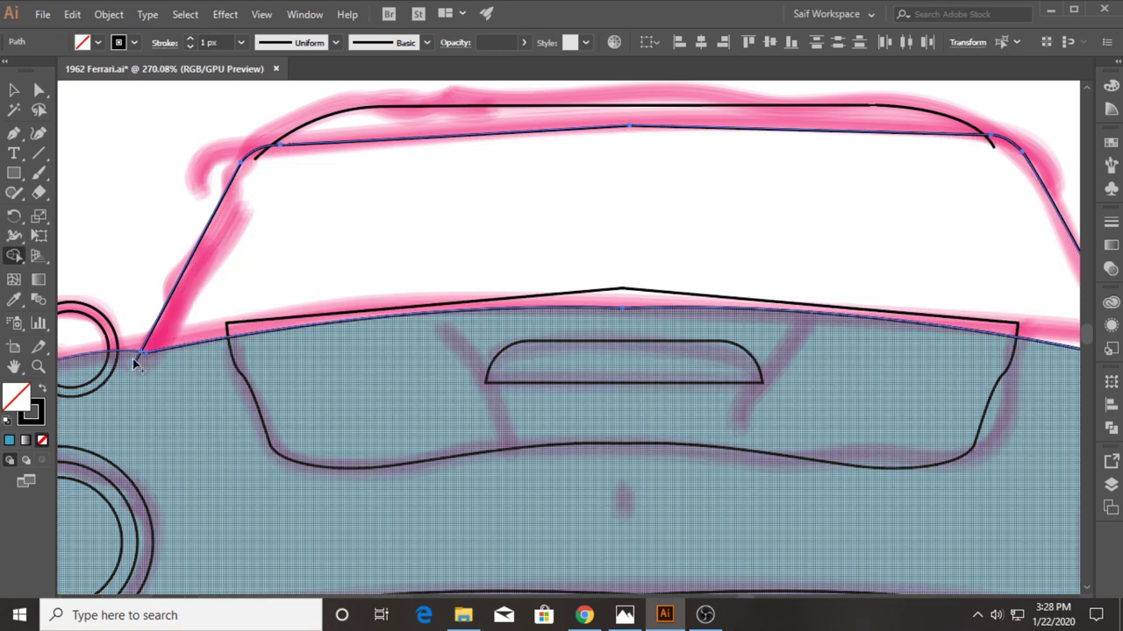
pyautogui.click(133, 360)
pyautogui.hscroll(3, 802, 280)
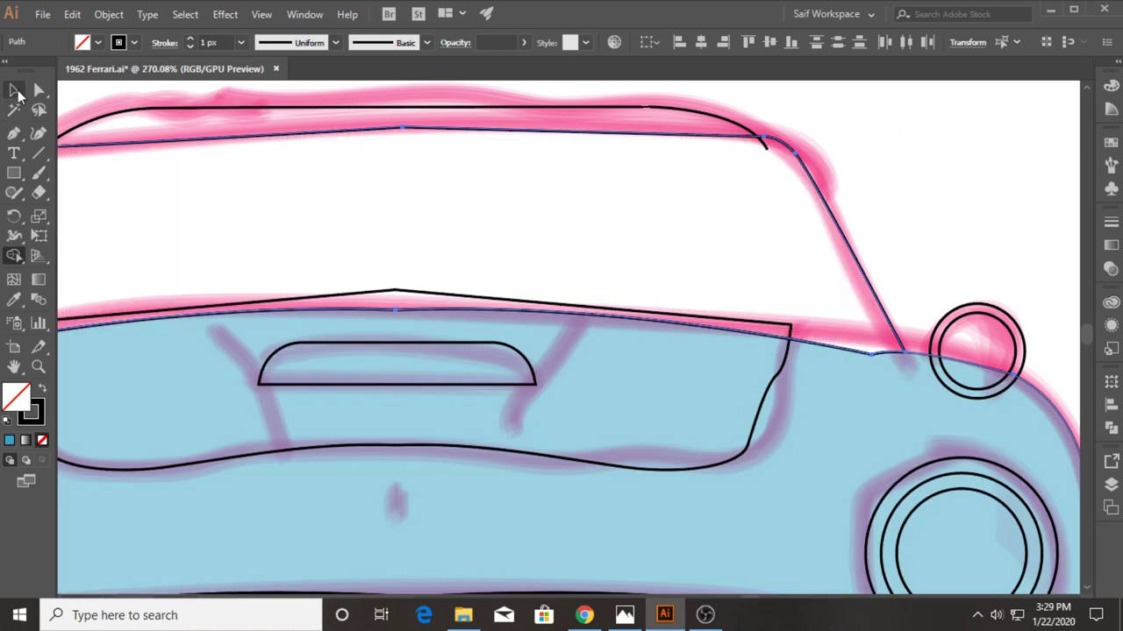
pyautogui.click(15, 90)
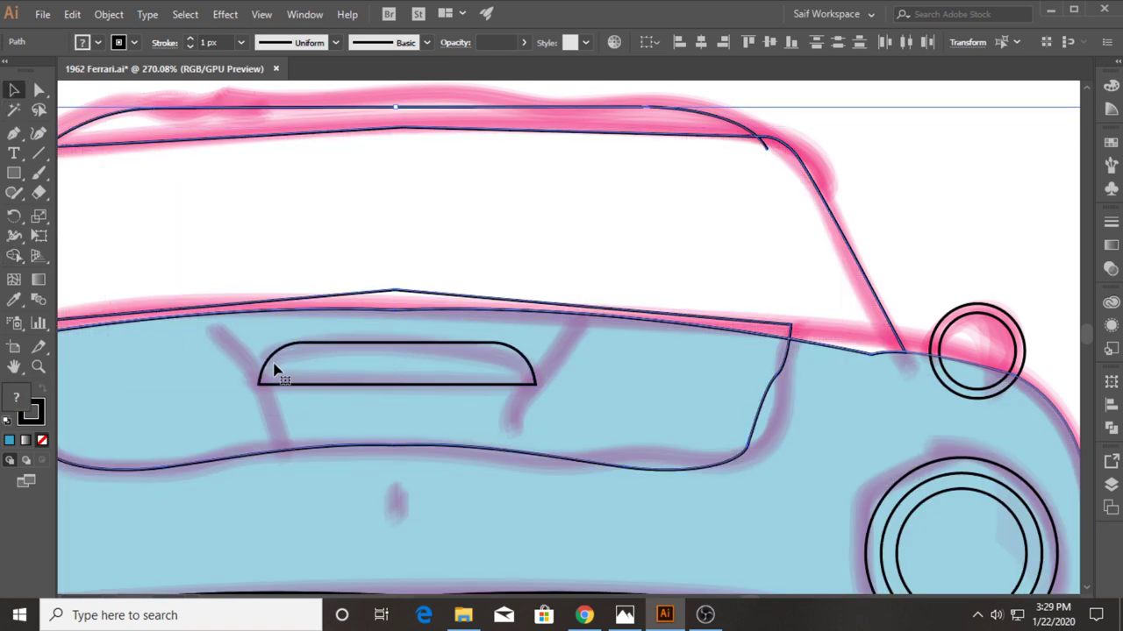
# Step: Remove the peaked line under the windshield and merge the windshield area, then zoom in
pyautogui.click(13, 255)
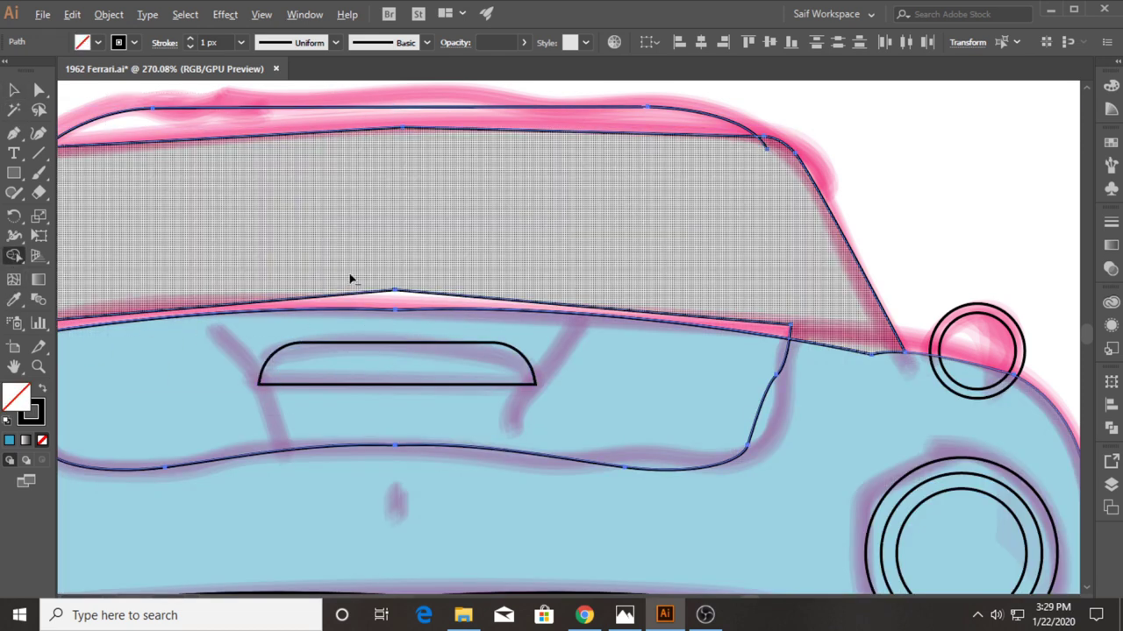
pyautogui.click(387, 299)
pyautogui.hscroll(-2, 353, 207)
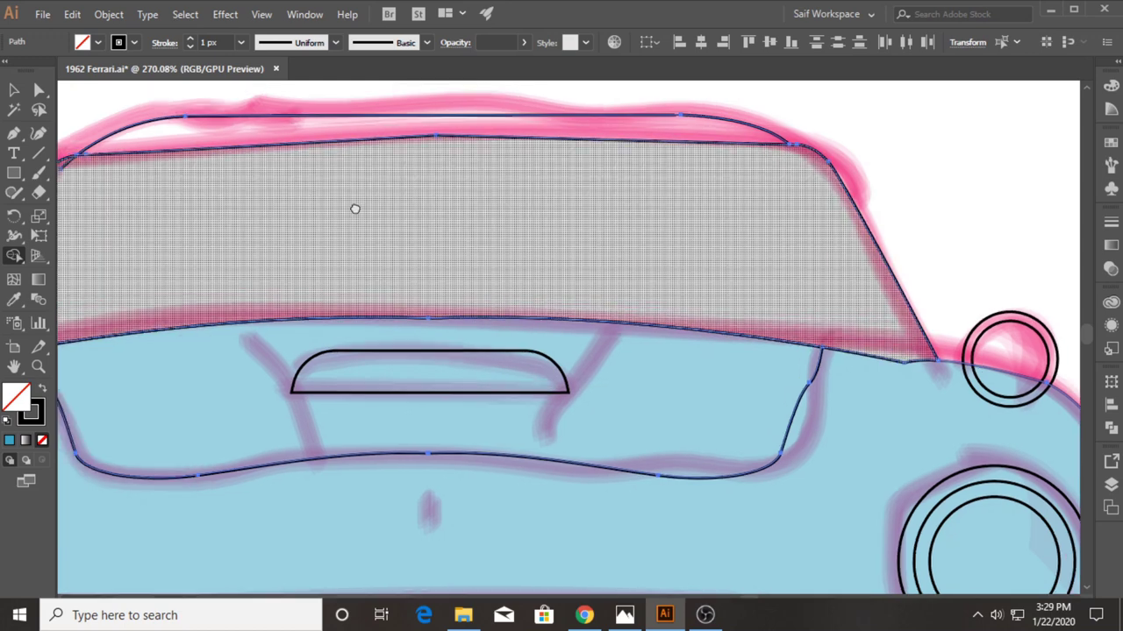
pyautogui.click(129, 179)
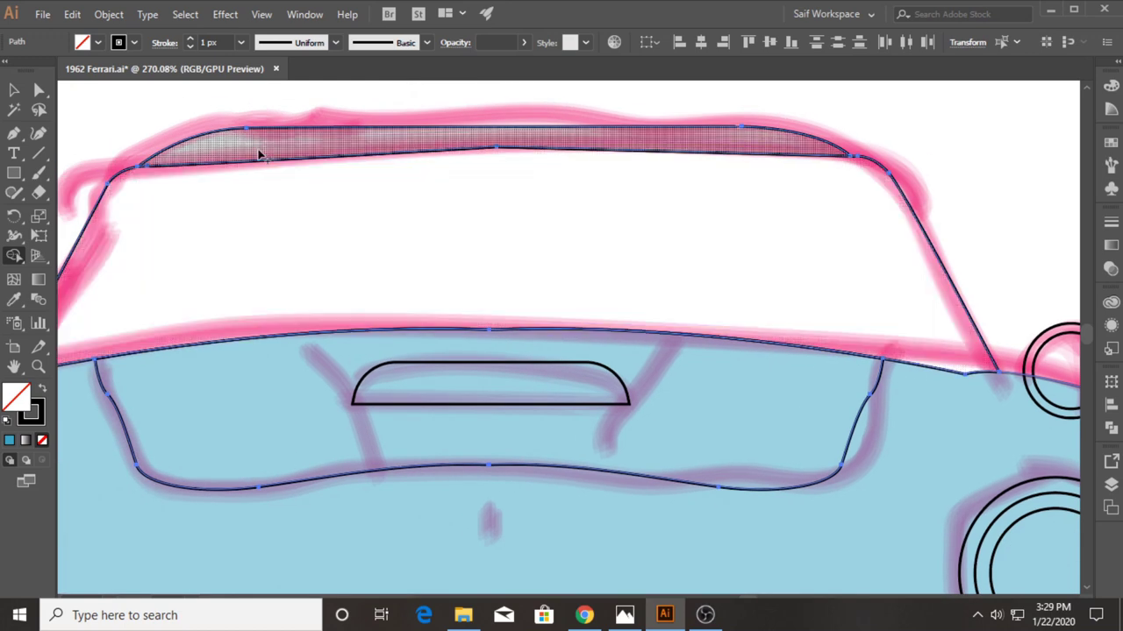
pyautogui.click(15, 90)
pyautogui.click(72, 304)
pyautogui.press('z')
pyautogui.moveTo(275, 254)
pyautogui.mouseDown()
pyautogui.moveTo(256, 310)
pyautogui.moveTo(293, 366)
pyautogui.moveTo(306, 301)
pyautogui.moveTo(253, 318)
pyautogui.moveTo(74, 172)
pyautogui.mouseUp()
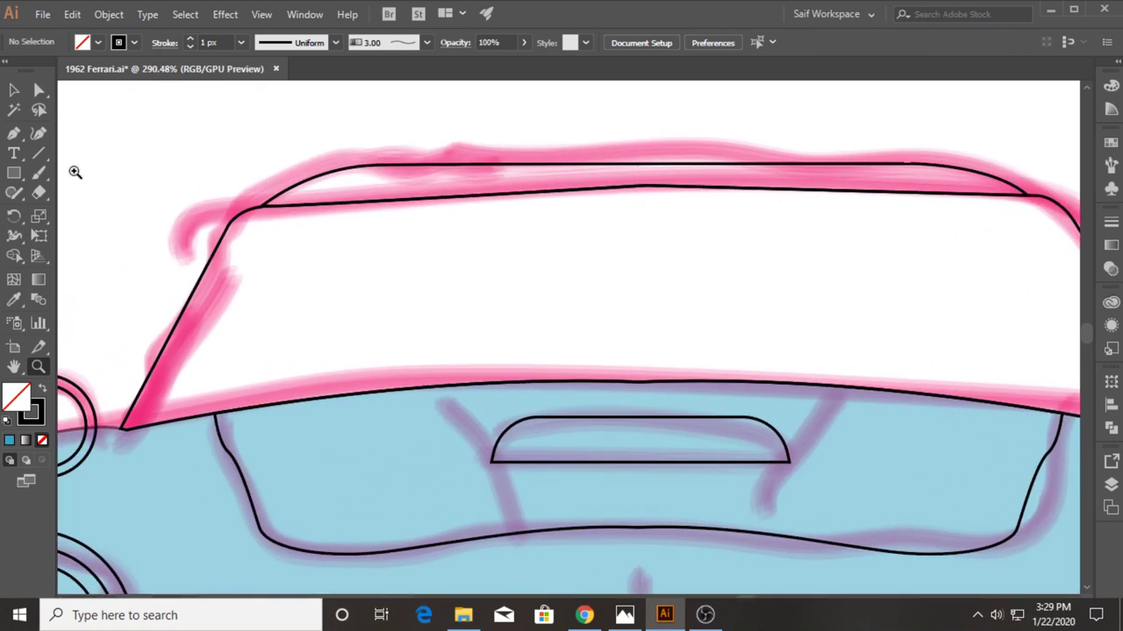
# Step: Draw the window line up the left side and along the top, rounding its top-left corner
pyautogui.click(139, 442)
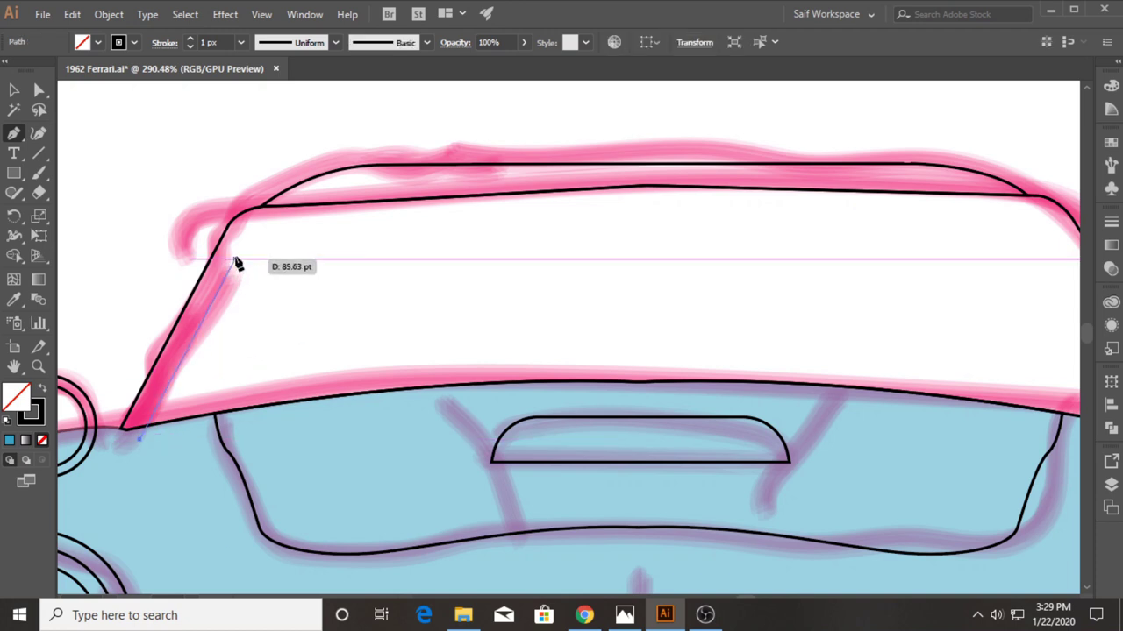
pyautogui.click(239, 247)
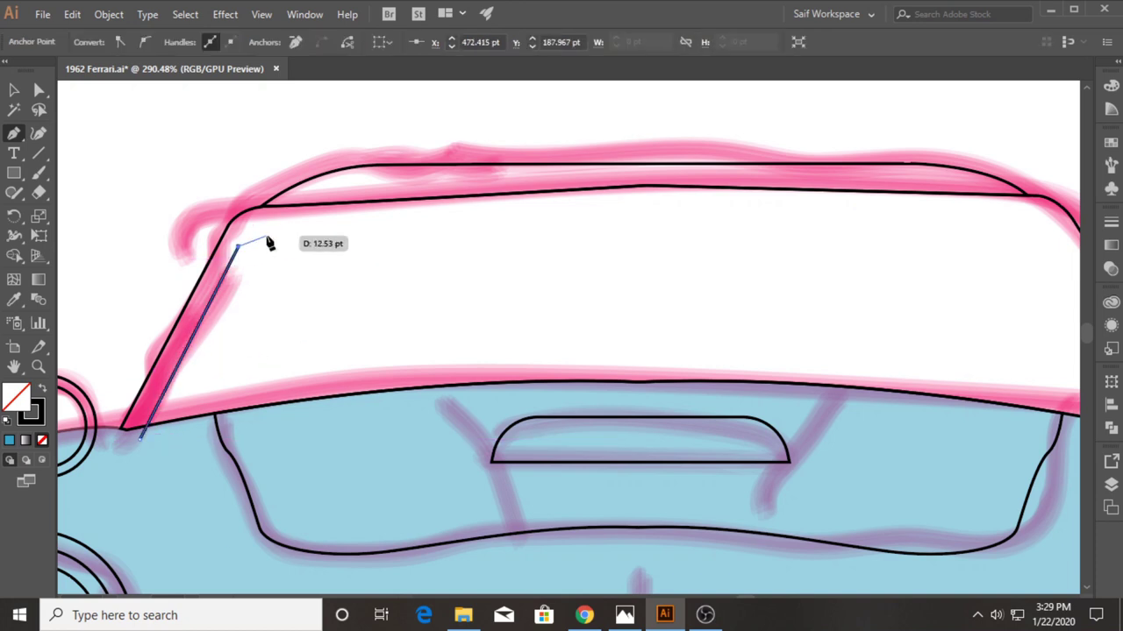
pyautogui.moveTo(640, 217)
pyautogui.mouseDown()
pyautogui.moveTo(705, 235)
pyautogui.moveTo(835, 222)
pyautogui.mouseUp()
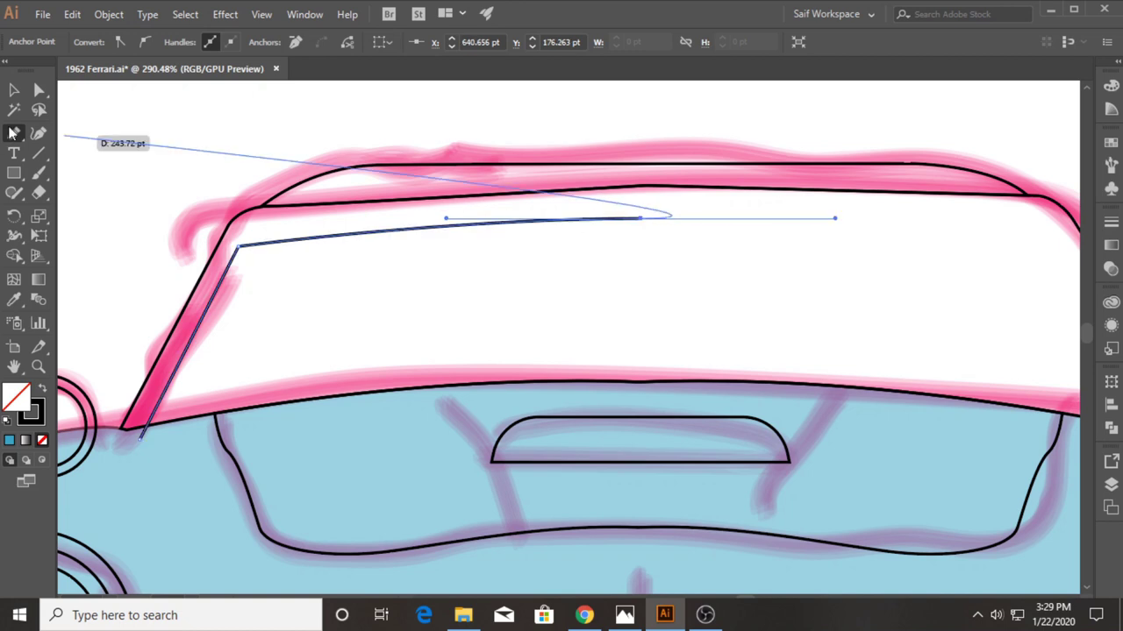
pyautogui.press('v')
pyautogui.moveTo(391, 219); pyautogui.dragTo(393, 205)
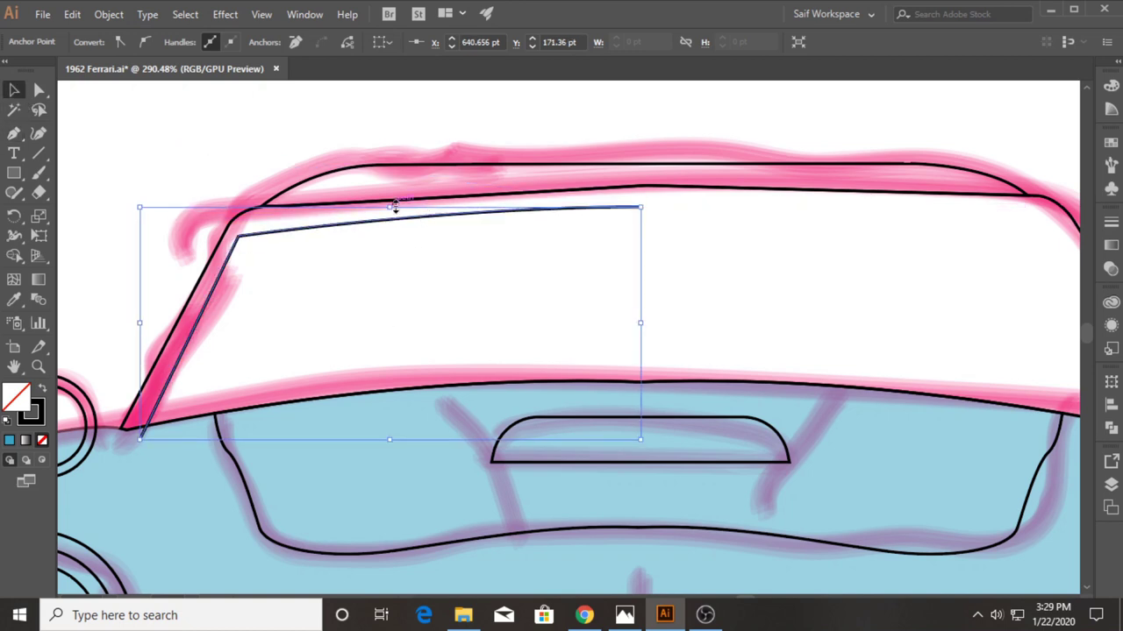
pyautogui.press('a')
pyautogui.moveTo(243, 246); pyautogui.dragTo(262, 266)
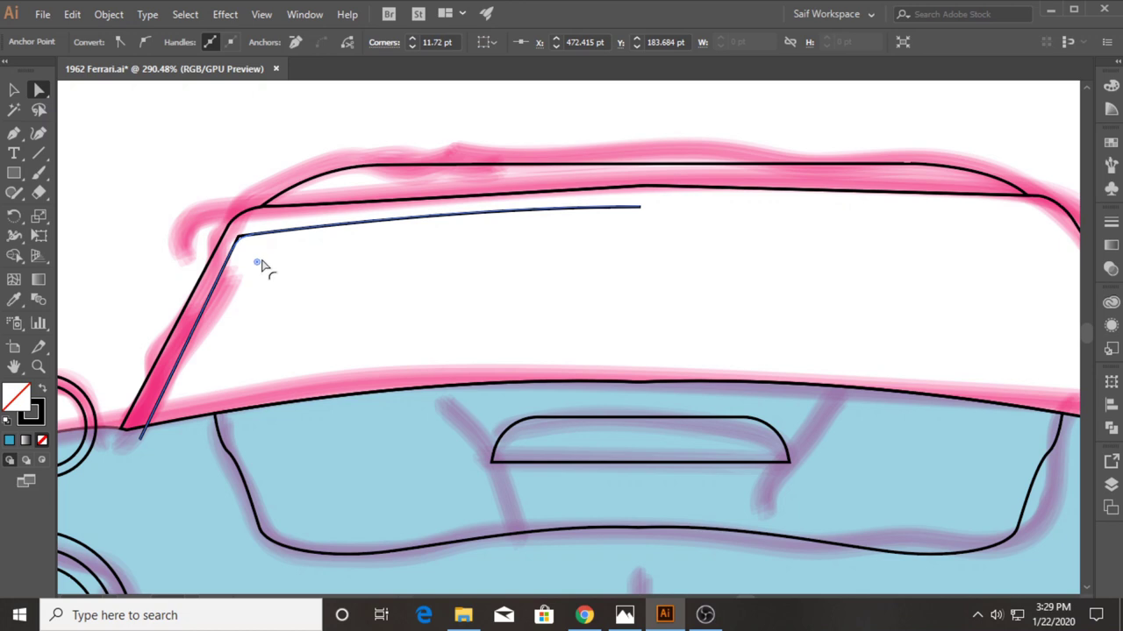
pyautogui.click(191, 357)
# Step: Close the line into a window shape with a bottom-right corner
pyautogui.click(15, 139)
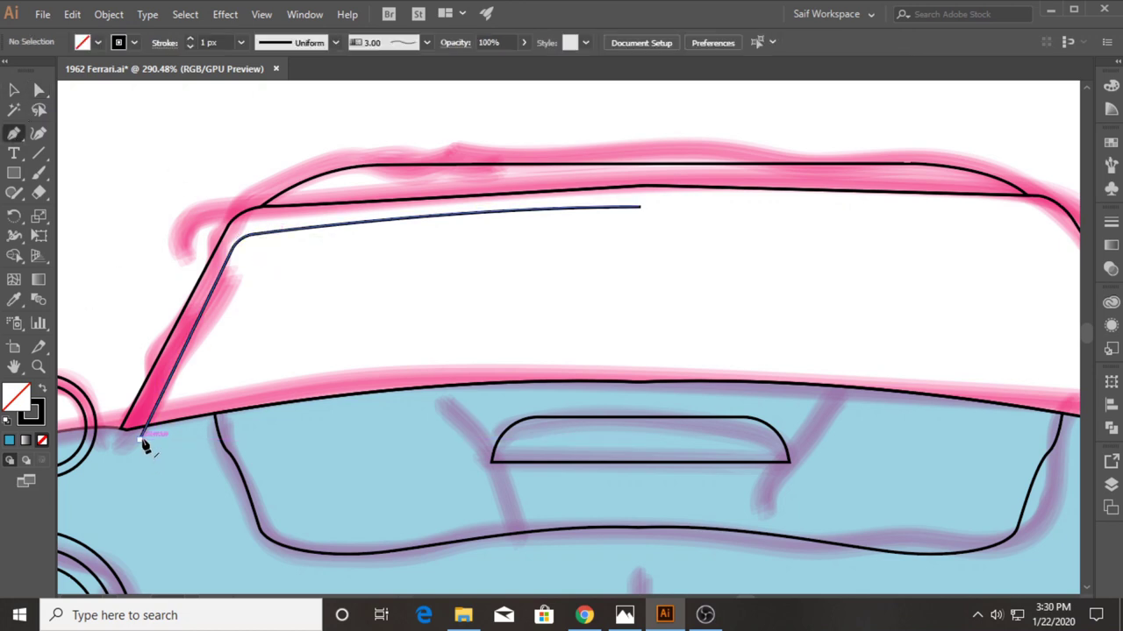
pyautogui.click(139, 431)
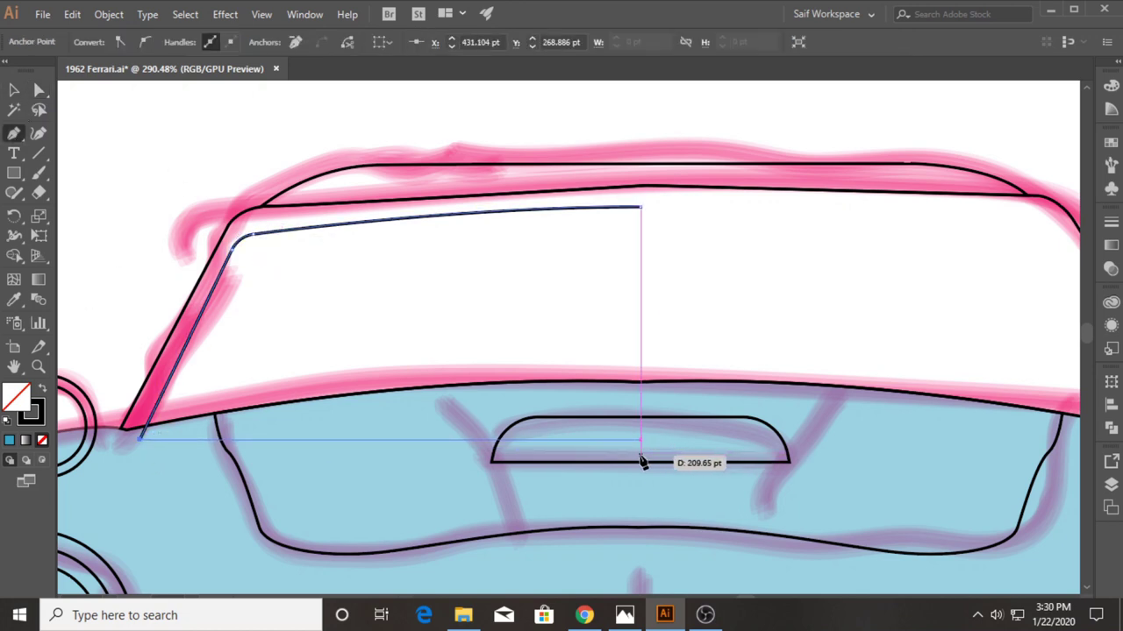
pyautogui.click(640, 439)
pyautogui.click(640, 208)
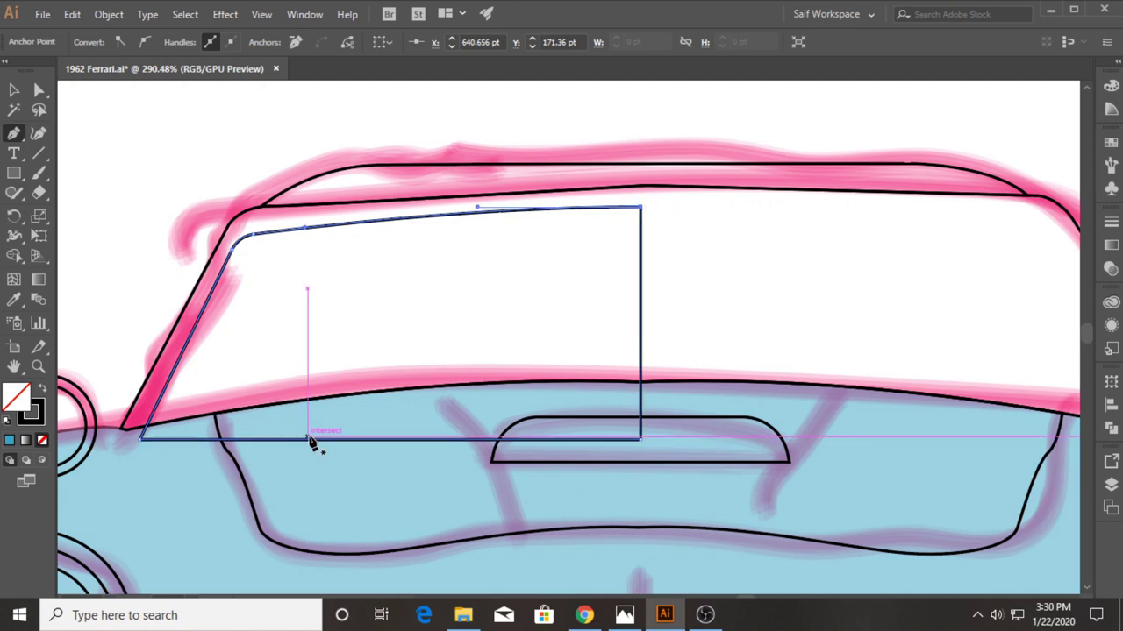
# Step: Draw a trapezoid seat on the window's bottom edge and make it a closed shape with Shape Builder
pyautogui.click(301, 445)
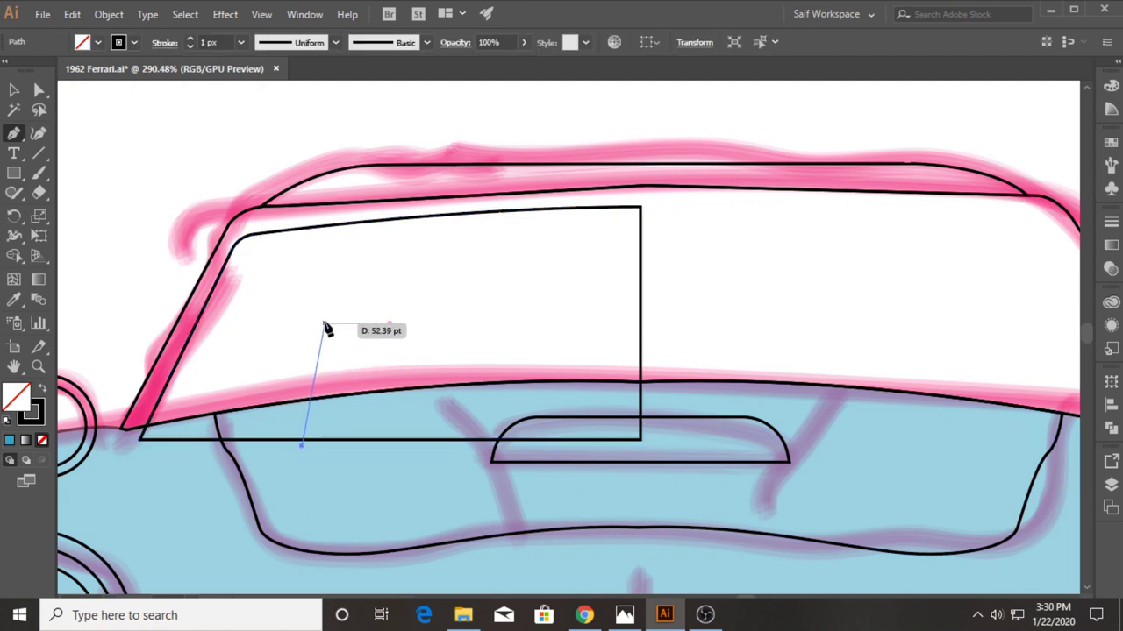
pyautogui.click(325, 326)
pyautogui.click(471, 321)
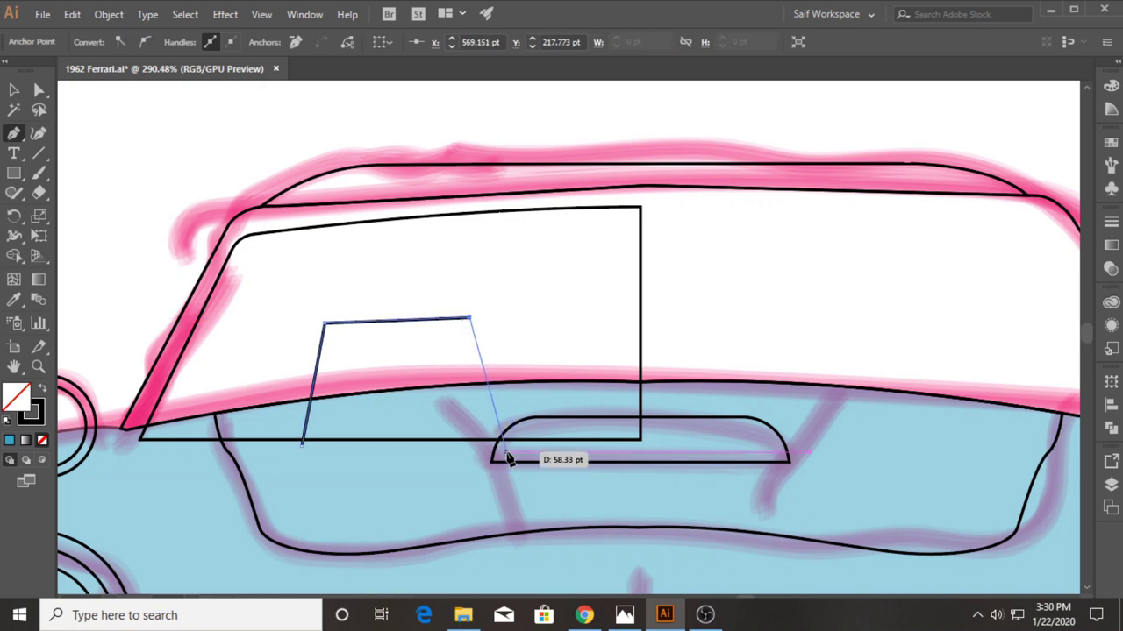
pyautogui.click(502, 451)
pyautogui.press('v')
pyautogui.keyDown('shift'); pyautogui.click(263, 438); pyautogui.keyUp('shift')
pyautogui.hotkey('shift', 'm')
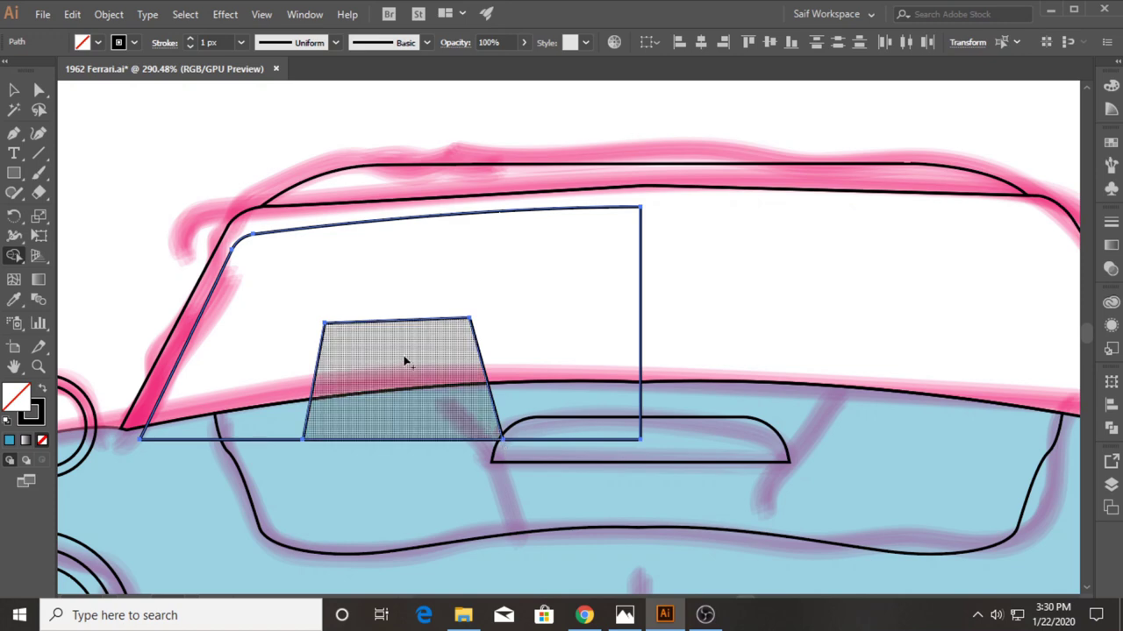
pyautogui.click(403, 361)
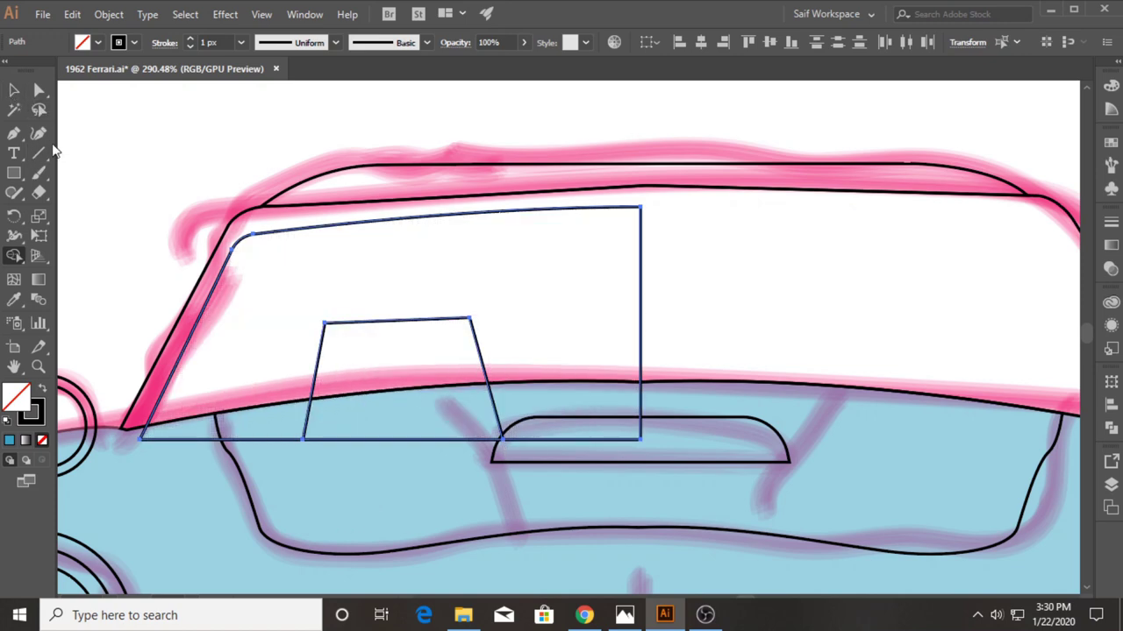
# Step: Round the seat's two top corners with the live corner widget
pyautogui.click(12, 98)
pyautogui.press('a')
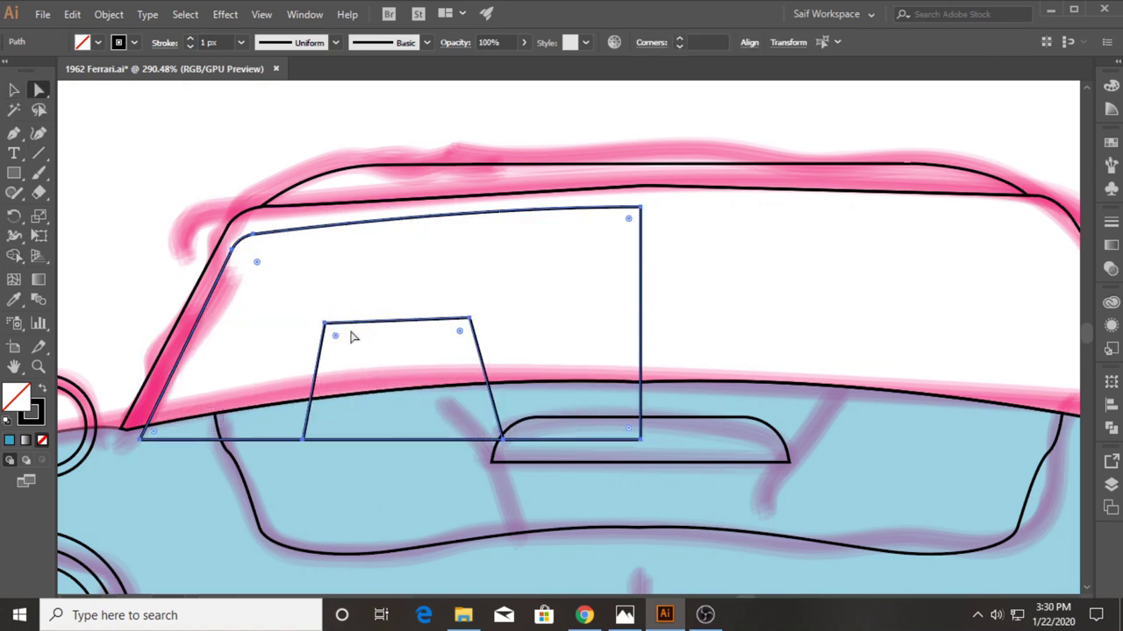
pyautogui.click(472, 323)
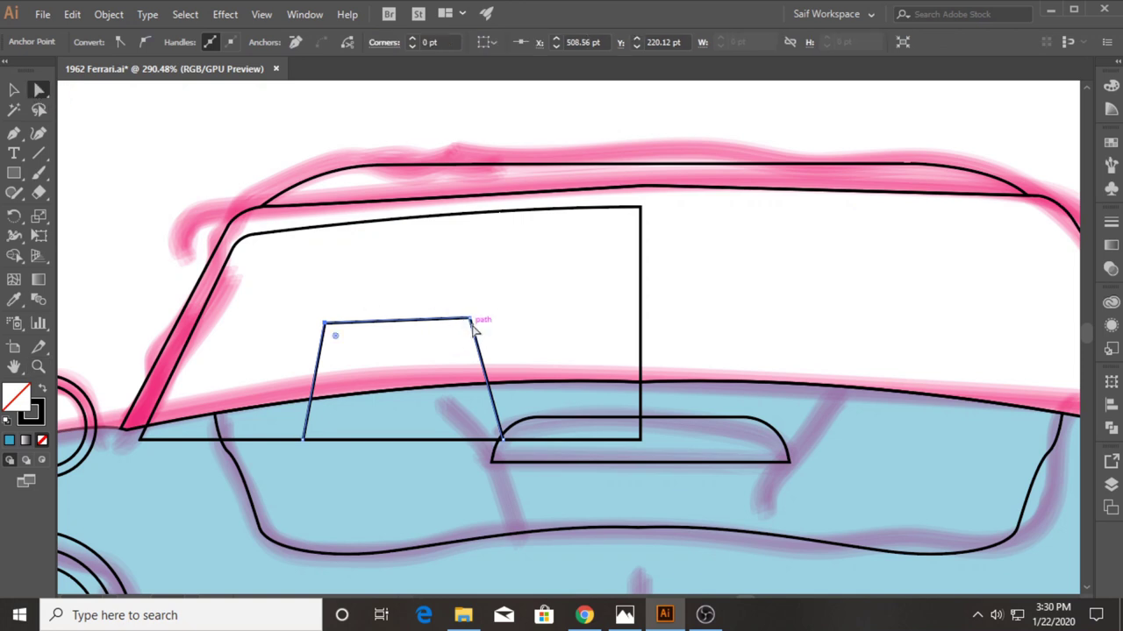
pyautogui.moveTo(466, 332); pyautogui.dragTo(431, 369)
pyautogui.click(14, 90)
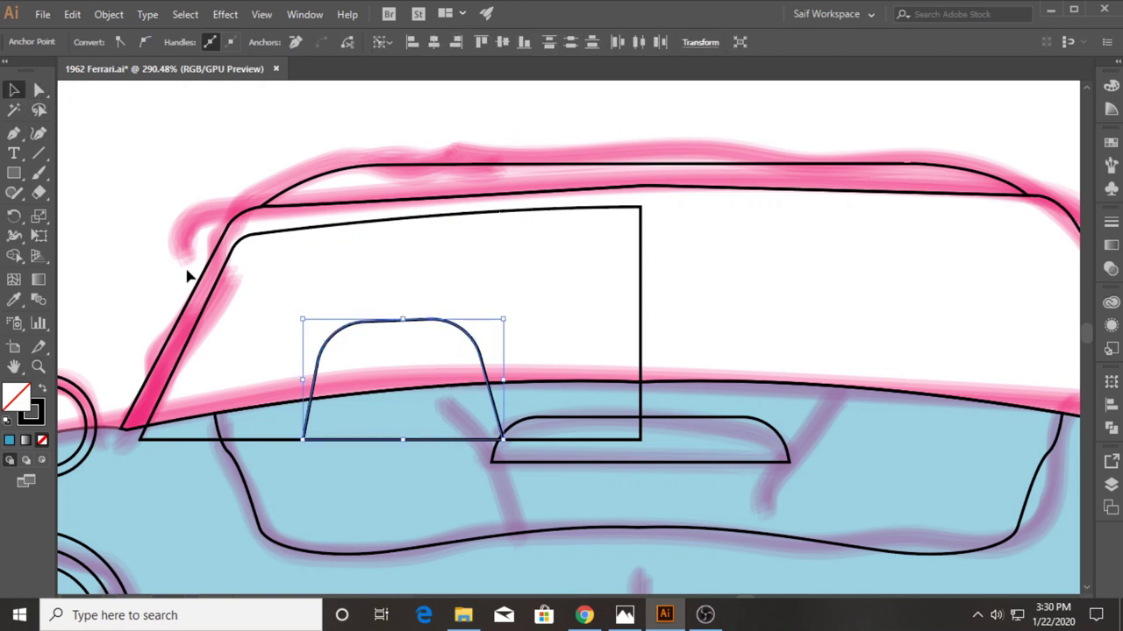
pyautogui.click(298, 440)
pyautogui.click(307, 434)
pyautogui.click(14, 134)
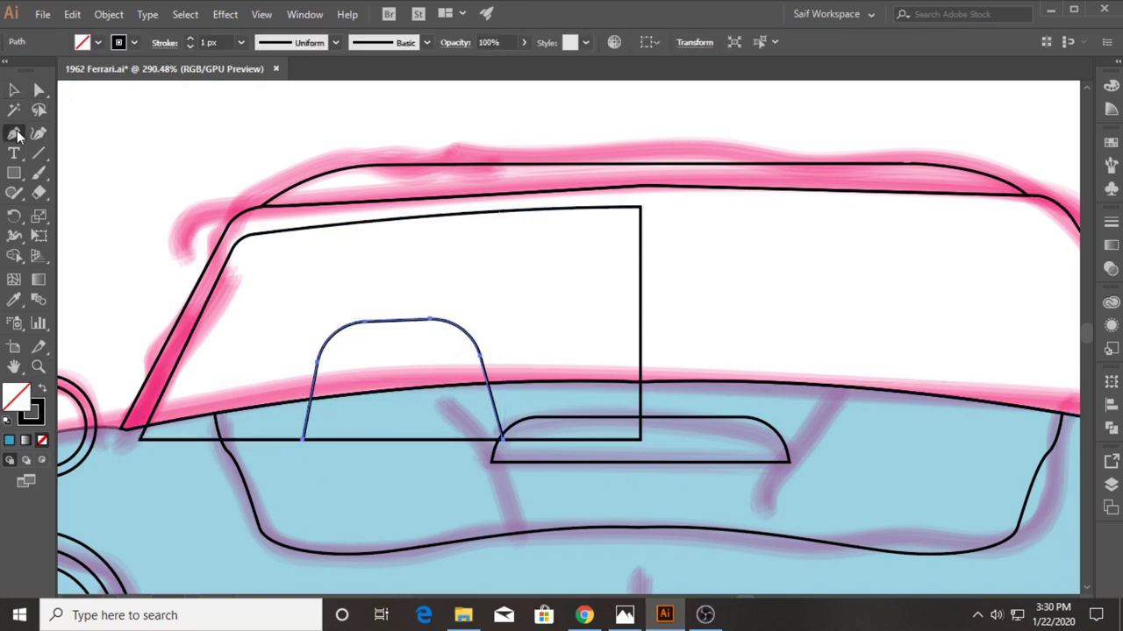
# Step: Make a reflected copy of the half window and seat, then undo the misplaced copy
pyautogui.press('v')
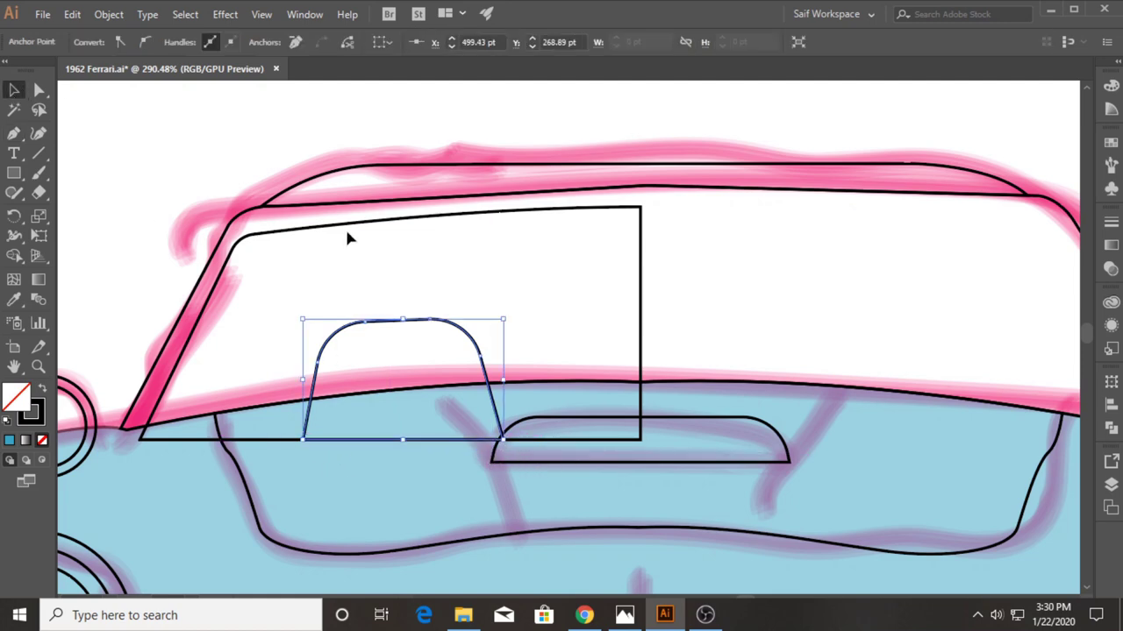
pyautogui.rightClick(344, 230)
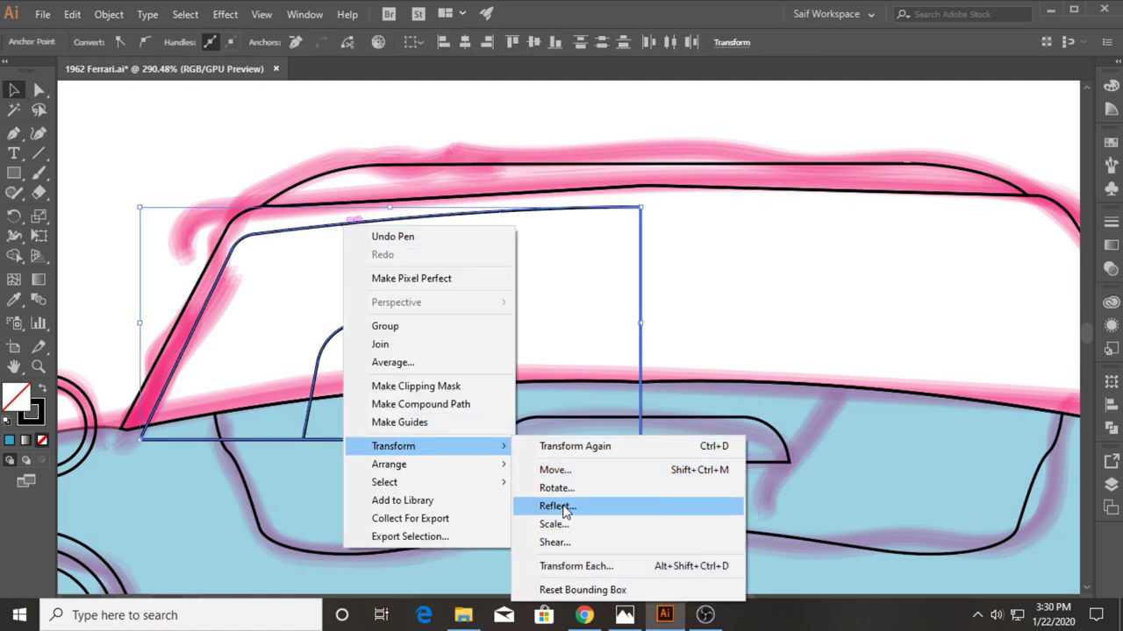
pyautogui.click(546, 503)
pyautogui.click(137, 268)
pyautogui.moveTo(430, 268); pyautogui.dragTo(645, 275)
pyautogui.hotkey('ctrl', 'z')
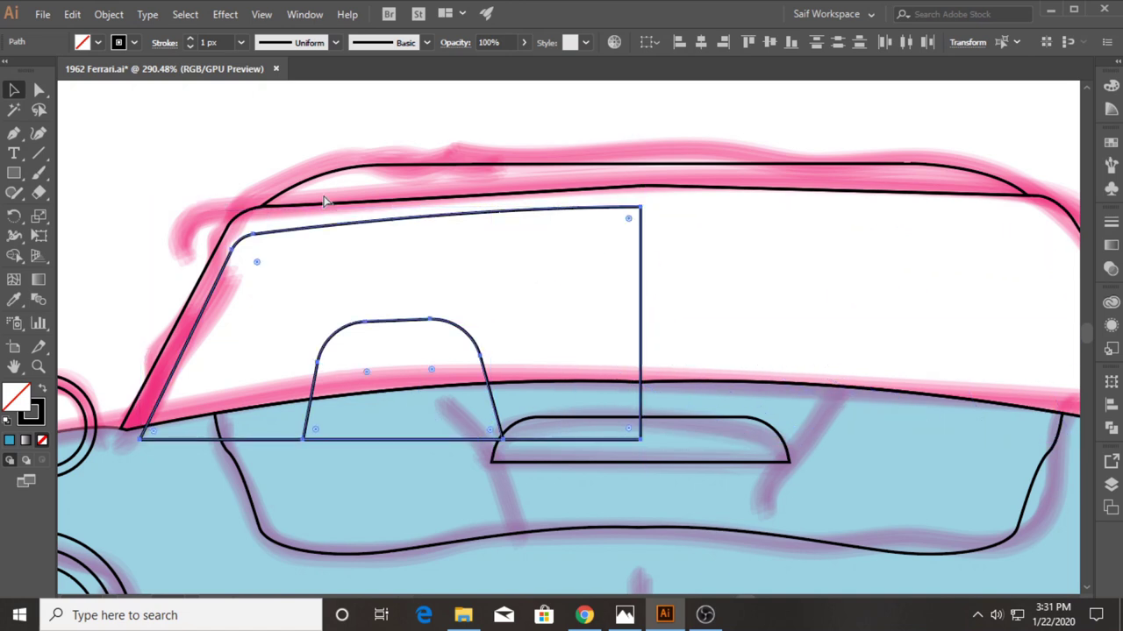
pyautogui.click(322, 351)
# Step: Reflect a copy of the half window and seat onto the car's right side
pyautogui.rightClick(263, 233)
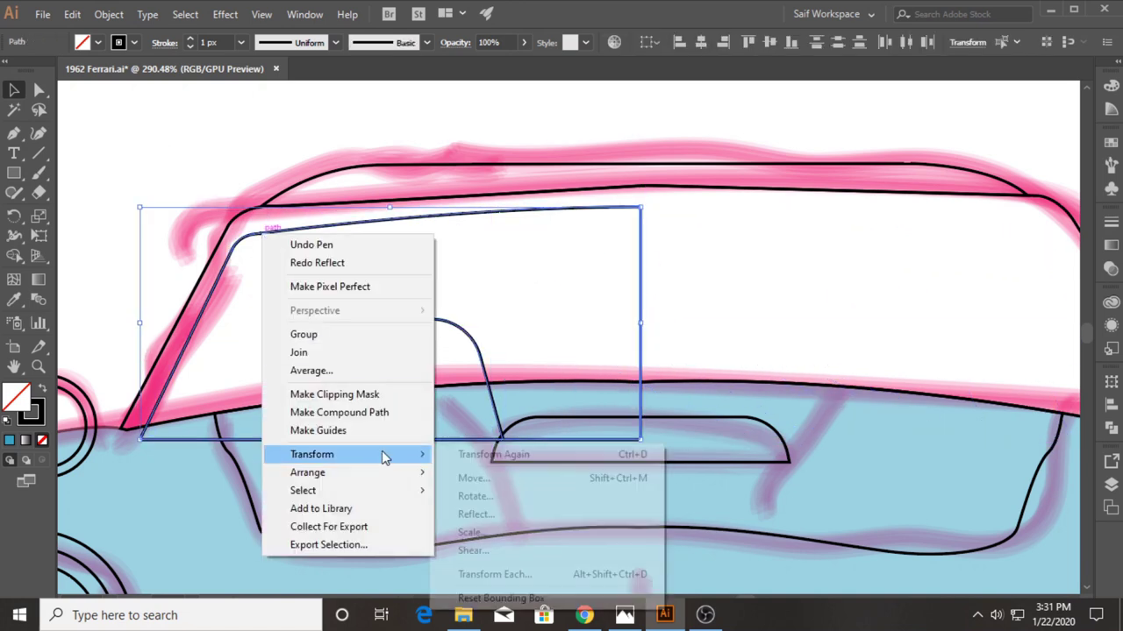
pyautogui.click(494, 519)
pyautogui.click(145, 261)
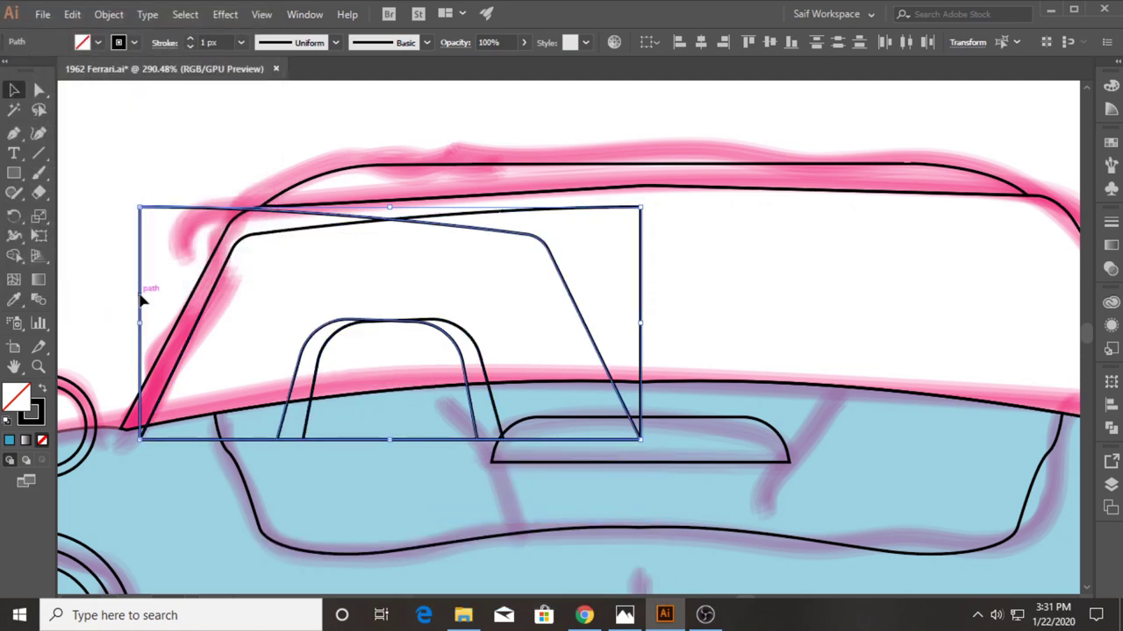
pyautogui.moveTo(142, 300)
pyautogui.mouseDown()
pyautogui.moveTo(612, 294)
pyautogui.moveTo(722, 306)
pyautogui.mouseUp()
pyautogui.click(38, 367)
# Step: Merge both window halves into one windshield with Shape Builder and check the result
pyautogui.click(14, 90)
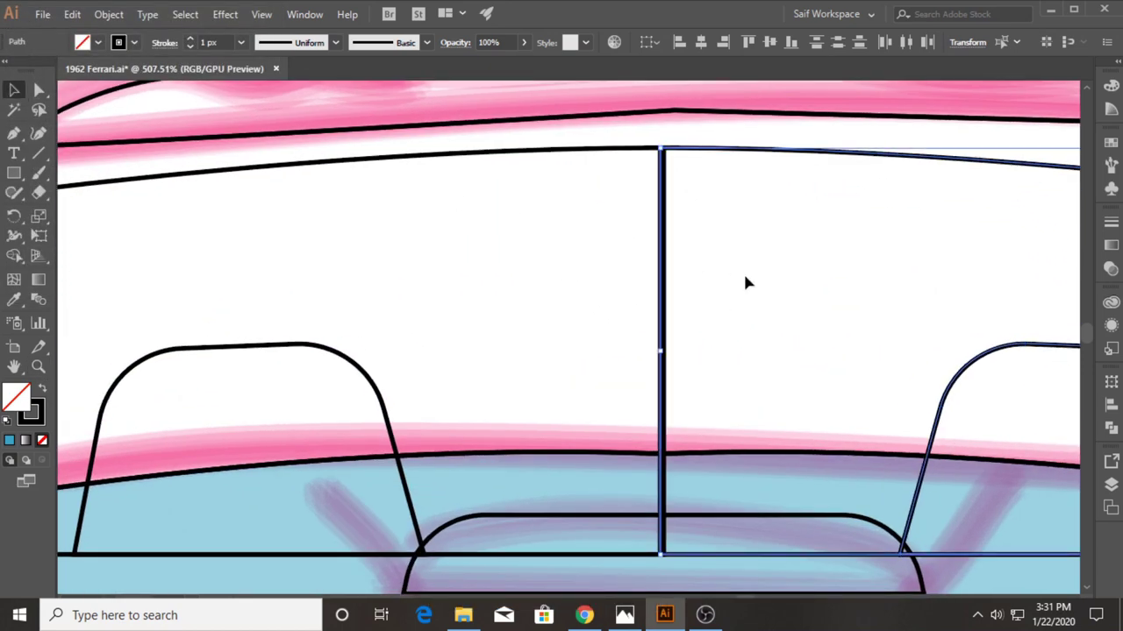
pyautogui.keyDown('shift'); pyautogui.click(656, 154); pyautogui.keyUp('shift')
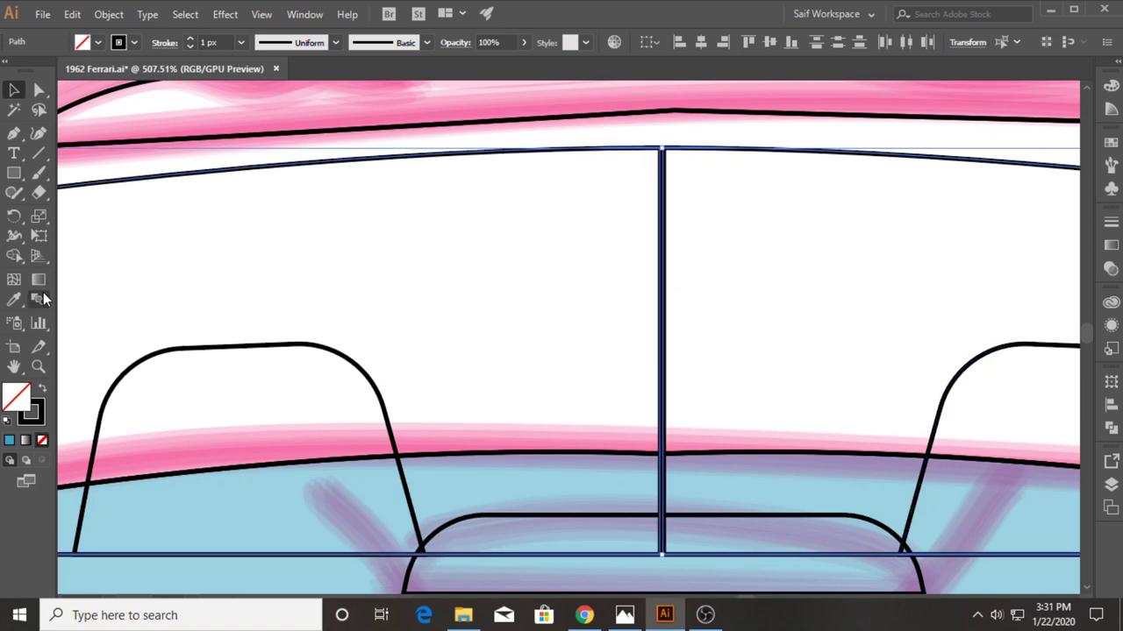
pyautogui.hotkey('shift', 'm')
pyautogui.moveTo(554, 258); pyautogui.dragTo(646, 248)
pyautogui.press('v')
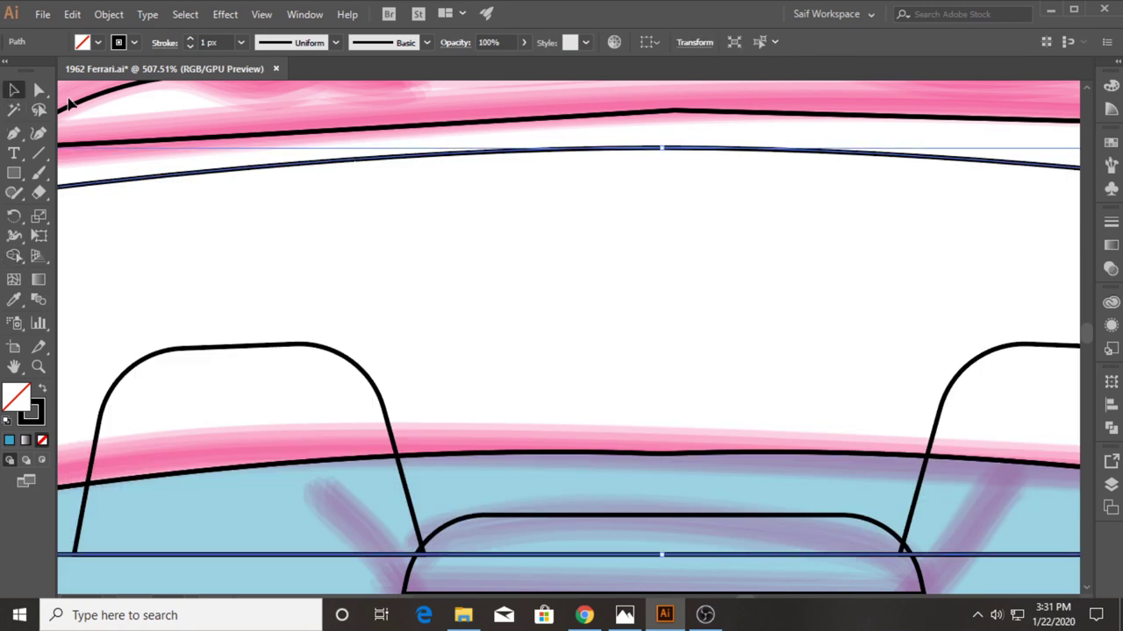
pyautogui.click(38, 366)
pyautogui.keyDown('alt'); pyautogui.click(367, 243); pyautogui.keyUp('alt')
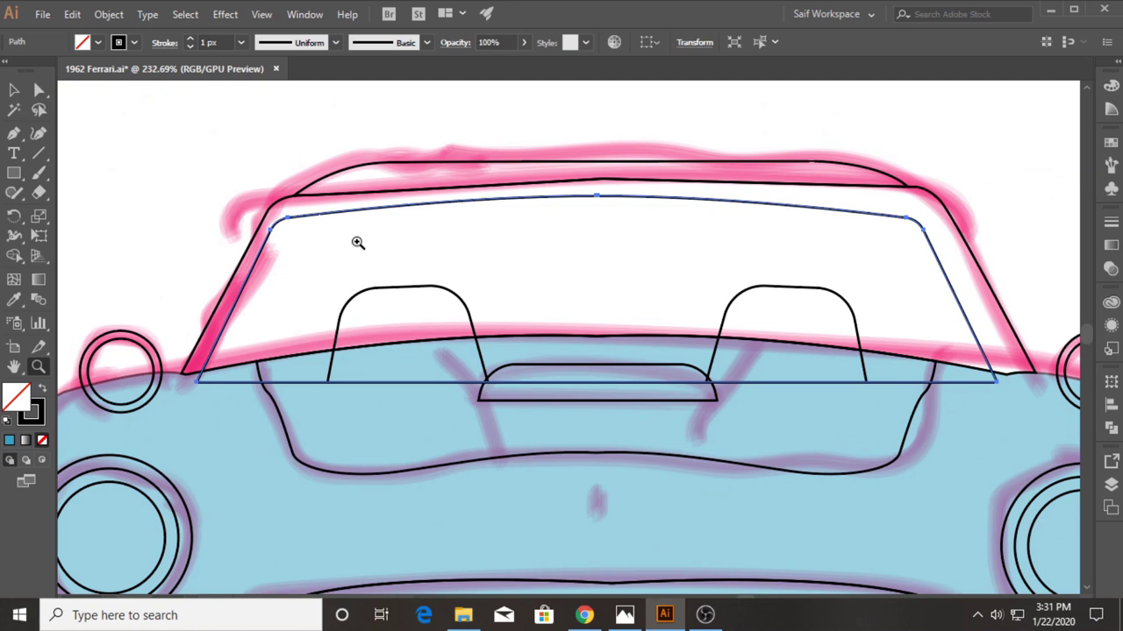
pyautogui.click(16, 88)
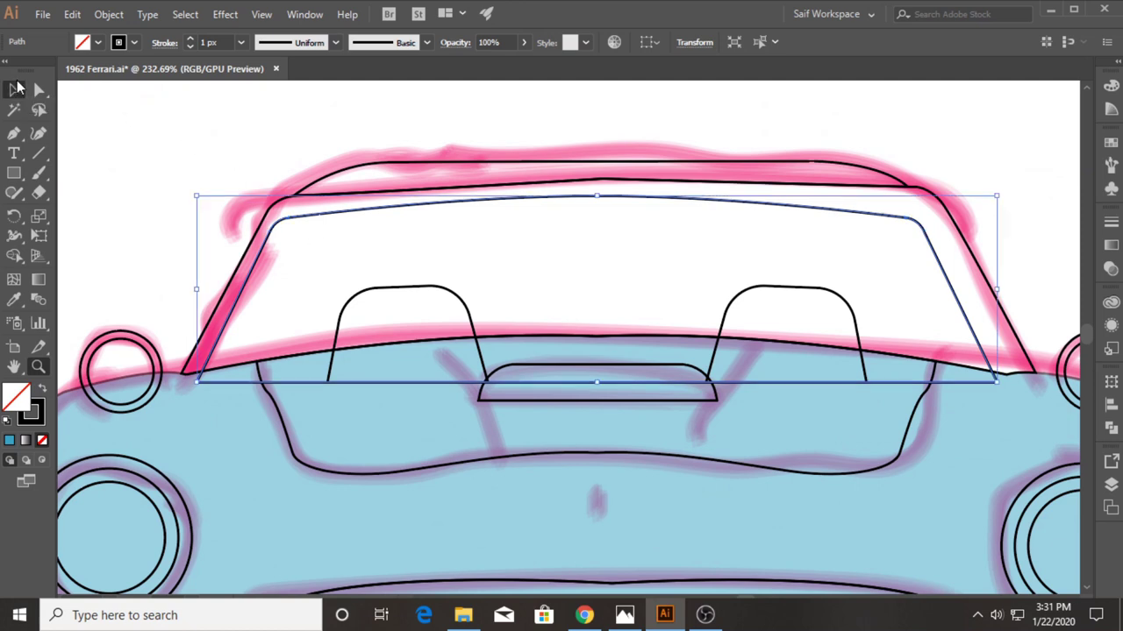
pyautogui.click(443, 215)
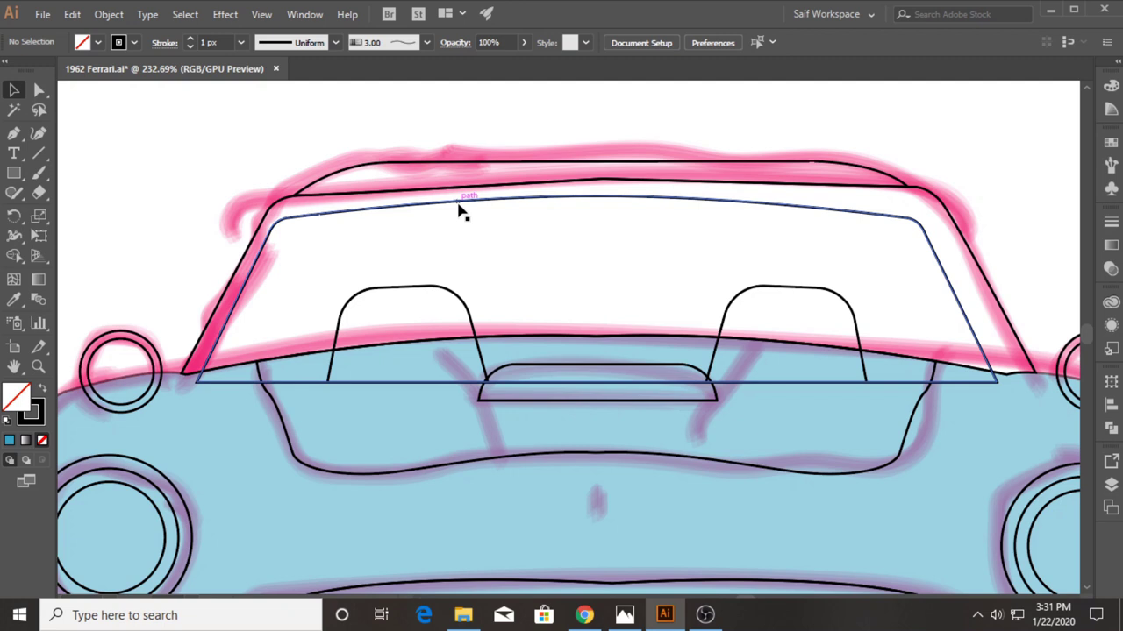
# Step: Select both headrest outlines plus the windshield frame and pillars, leaving the roof arc unselected
pyautogui.scroll(-1, 510, 242)
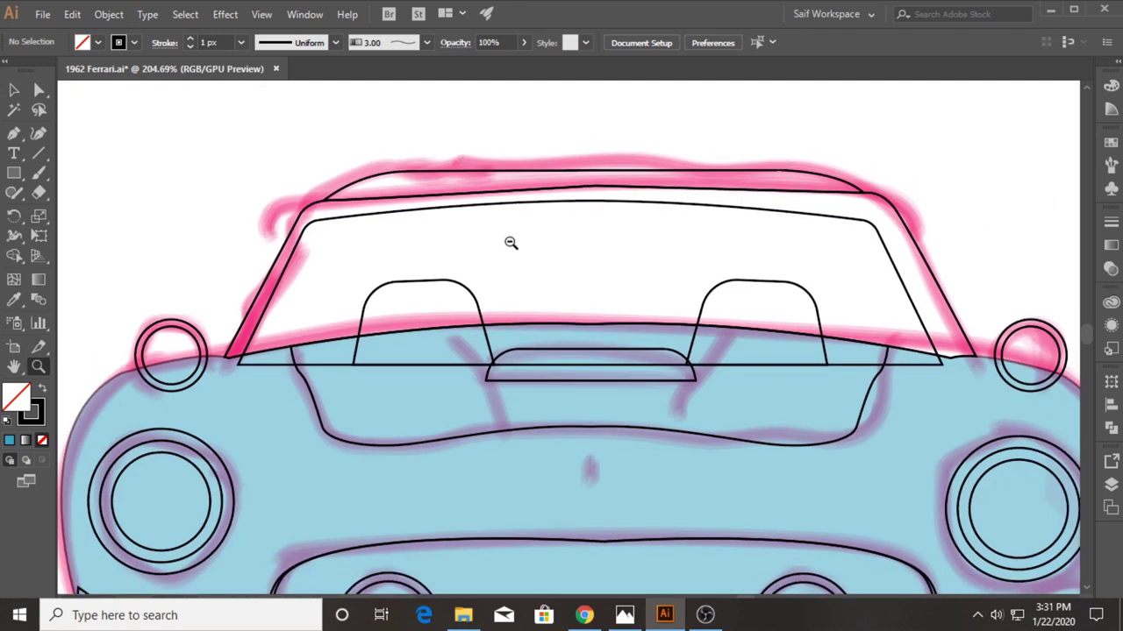
pyautogui.click(428, 297)
pyautogui.keyDown('shift'); pyautogui.click(714, 296); pyautogui.keyUp('shift')
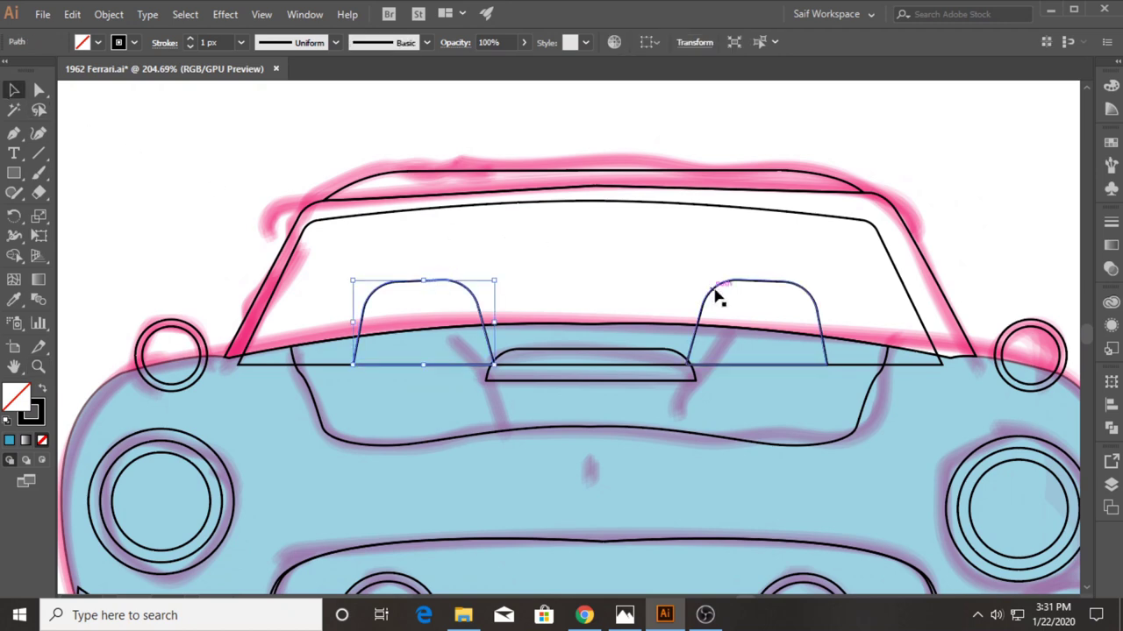
pyautogui.keyDown('shift'); pyautogui.click(657, 200); pyautogui.keyUp('shift')
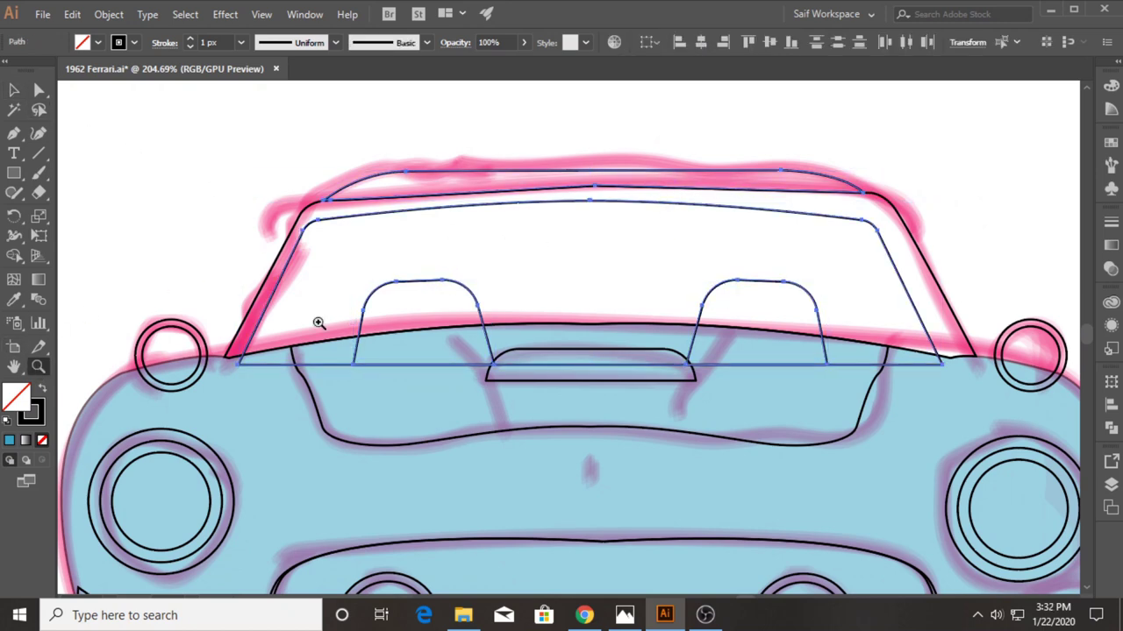
pyautogui.scroll(-2, 315, 321)
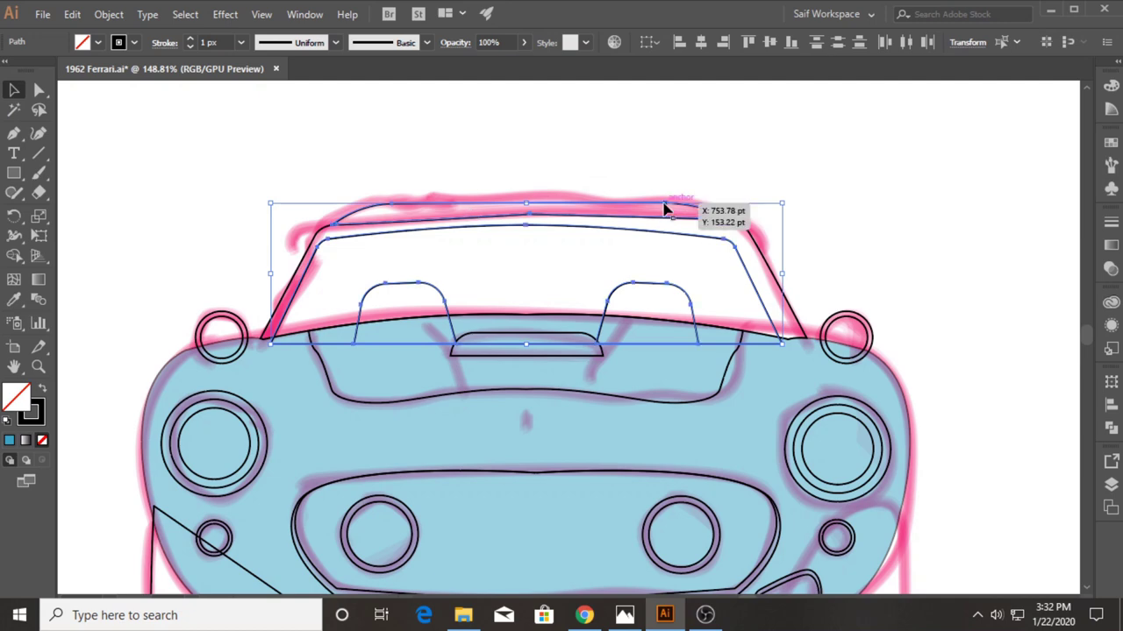
pyautogui.keyDown('shift'); pyautogui.click(659, 220); pyautogui.keyUp('shift')
pyautogui.keyDown('shift'); pyautogui.click(766, 268); pyautogui.keyUp('shift')
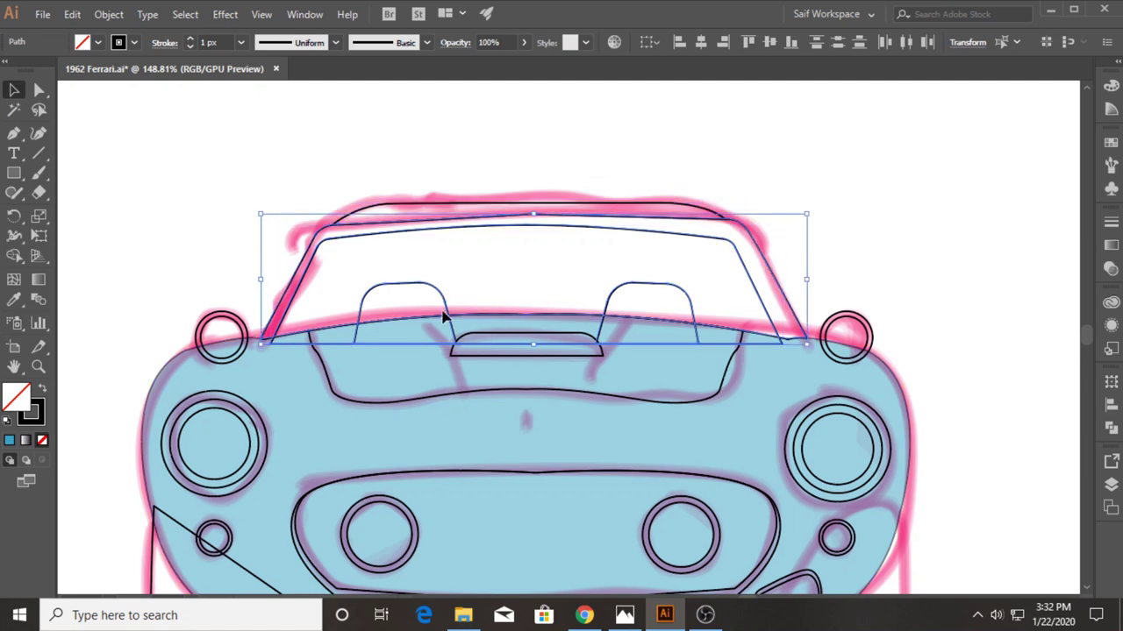
# Step: Duplicate the windshield and headrest outlines above the car, undoing an accidental rotation
pyautogui.moveTo(445, 304); pyautogui.dragTo(766, 149)
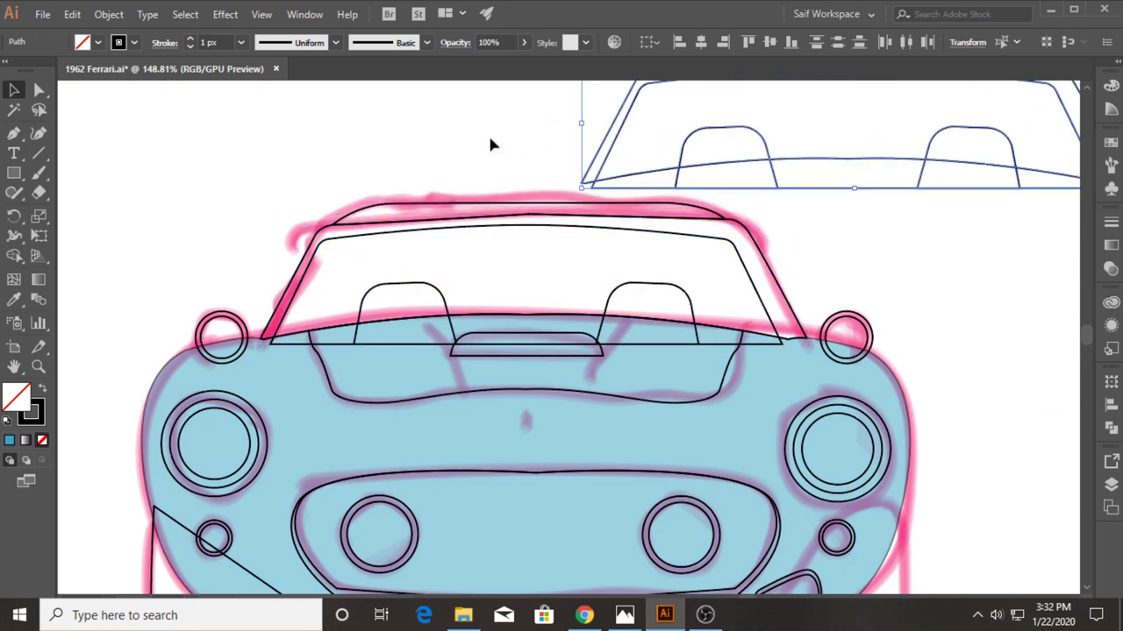
pyautogui.scroll(3, 492, 145)
pyautogui.hscroll(5, 421, 171)
pyautogui.moveTo(351, 190); pyautogui.dragTo(521, 212)
pyautogui.hotkey('ctrl', 'z')
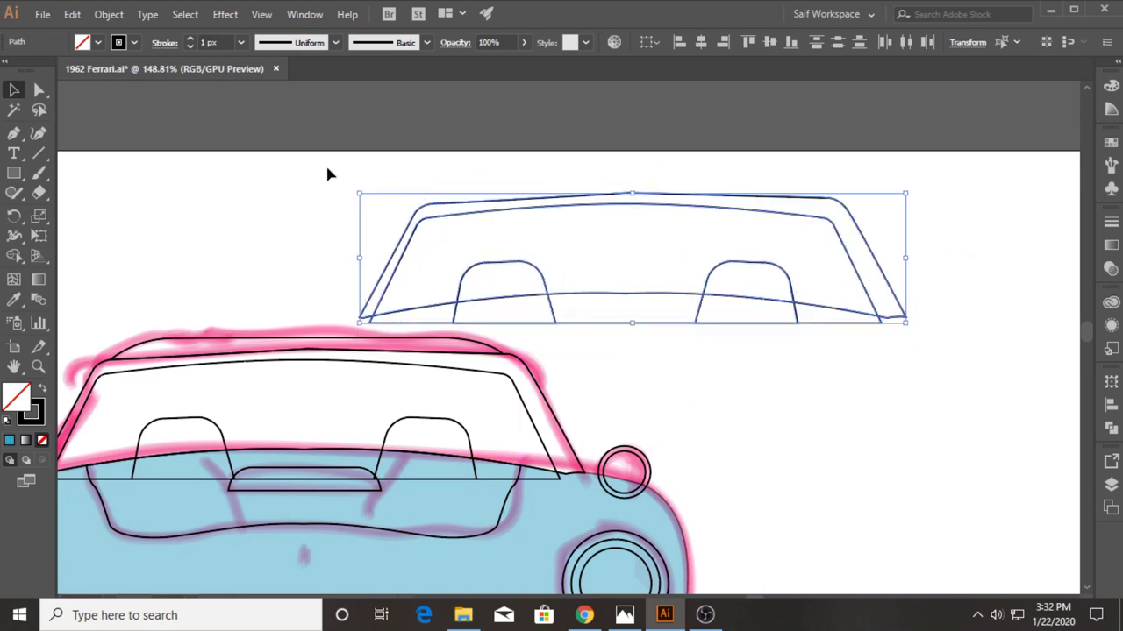
pyautogui.moveTo(720, 288); pyautogui.dragTo(723, 249)
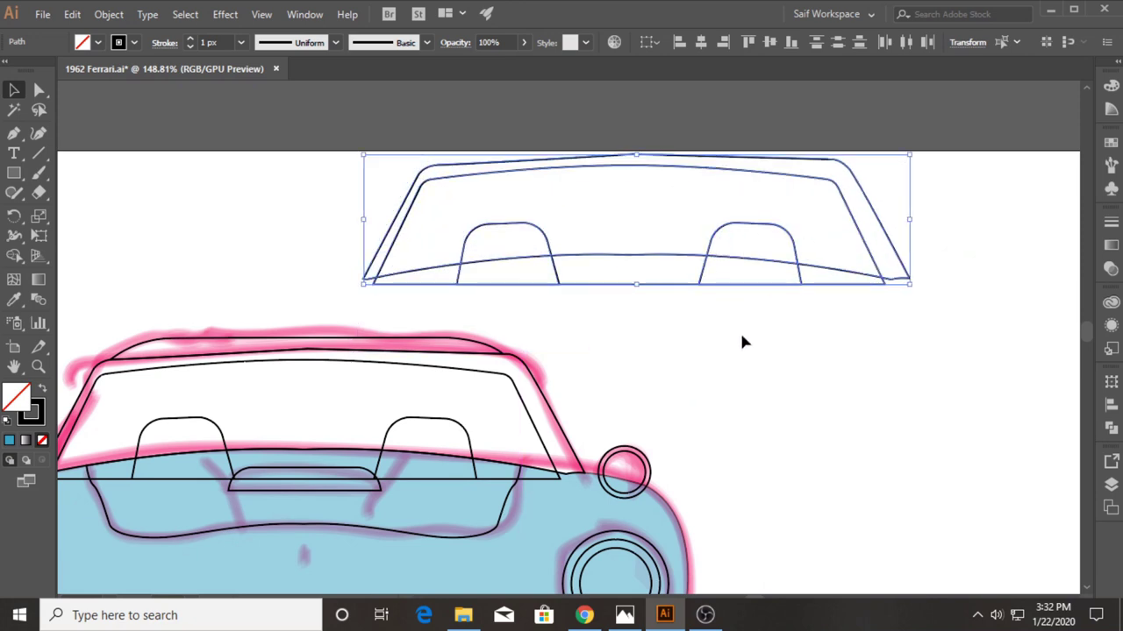
# Step: Merge the copy's lower headrest and cowl regions into one shape with Shape Builder
pyautogui.hotkey('shift', 'm')
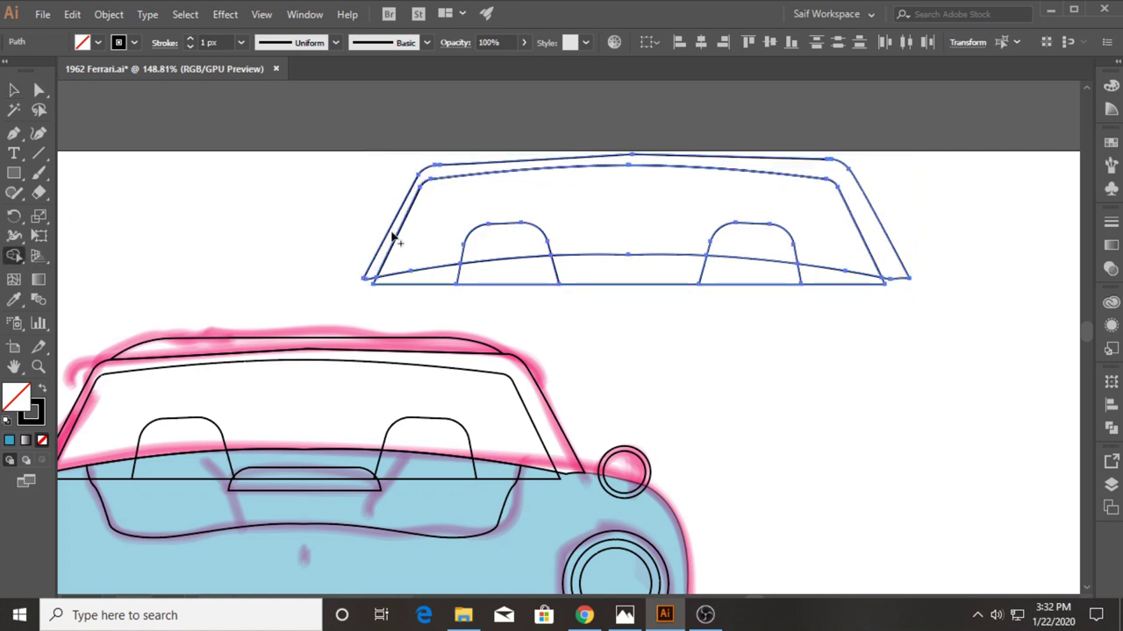
pyautogui.moveTo(430, 281)
pyautogui.mouseDown()
pyautogui.moveTo(759, 252)
pyautogui.moveTo(827, 274)
pyautogui.mouseUp()
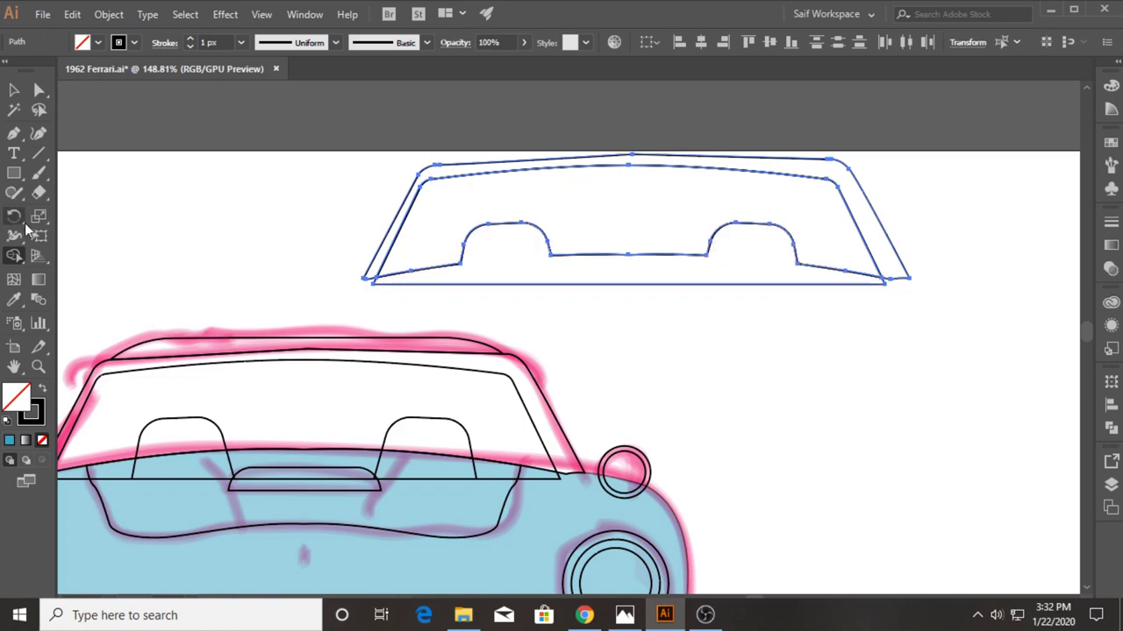
pyautogui.moveTo(453, 268); pyautogui.dragTo(724, 252)
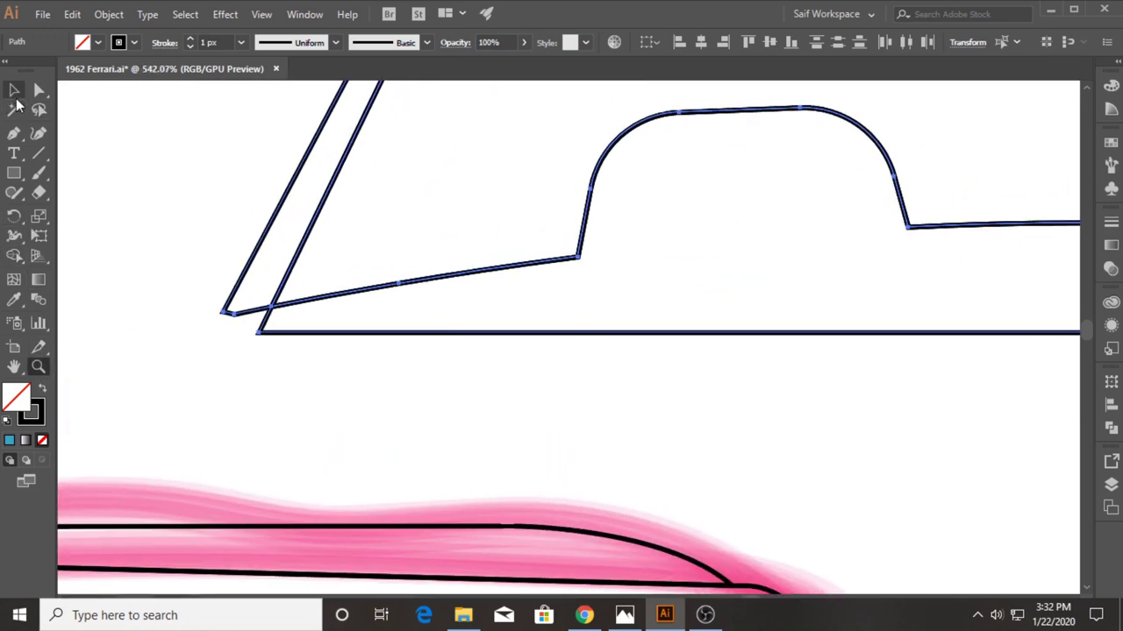
# Step: Draw a small closing shape at the copy's left corner and merge it into the windshield
pyautogui.hotkey('ctrl', 'shift', 'a')
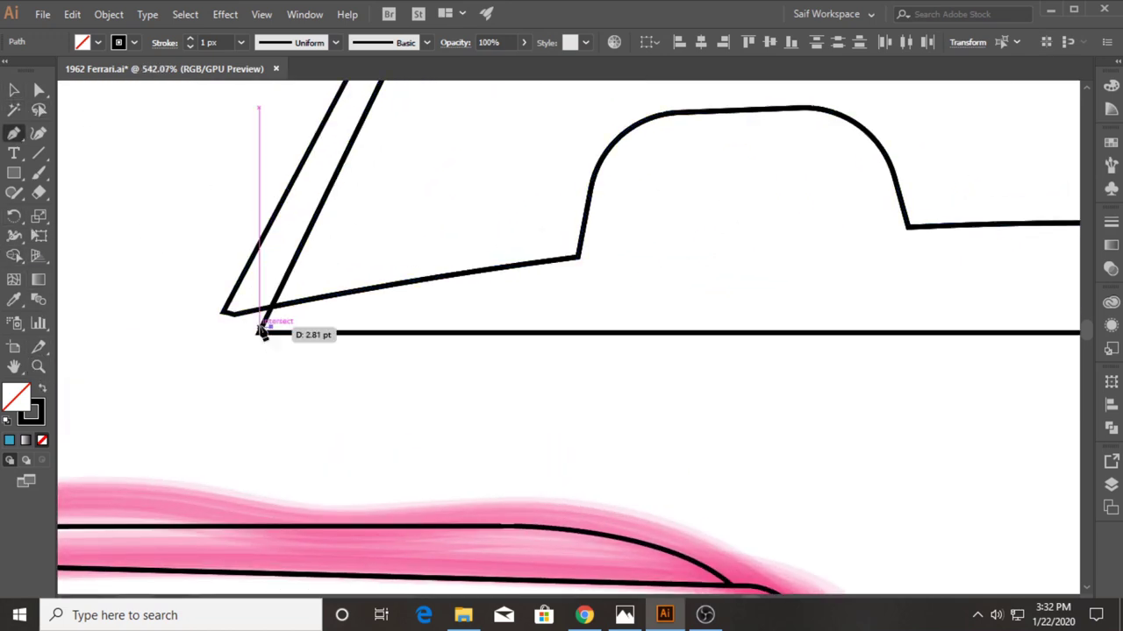
pyautogui.moveTo(283, 313); pyautogui.dragTo(296, 325)
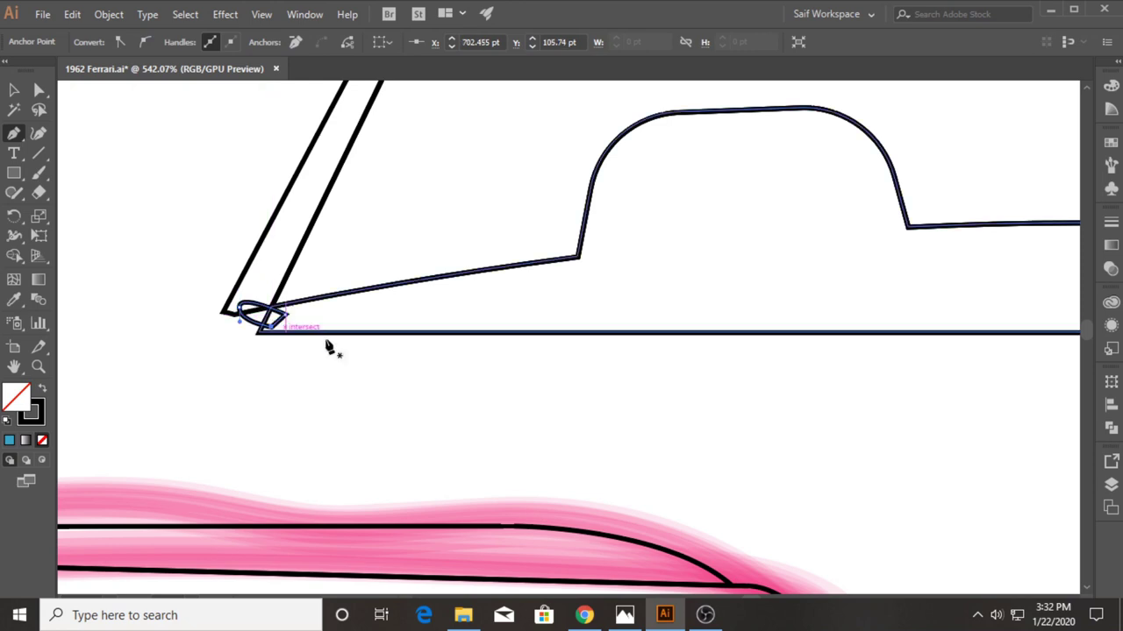
pyautogui.hotkey('ctrl', 'a')
pyautogui.click(14, 255)
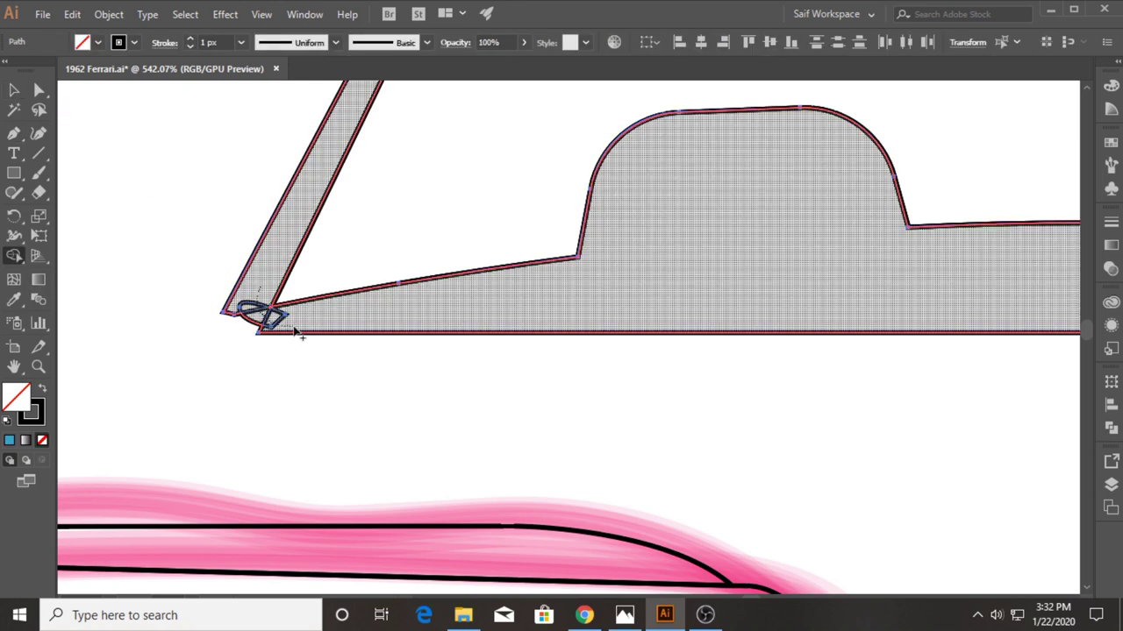
pyautogui.moveTo(893, 285); pyautogui.dragTo(864, 294)
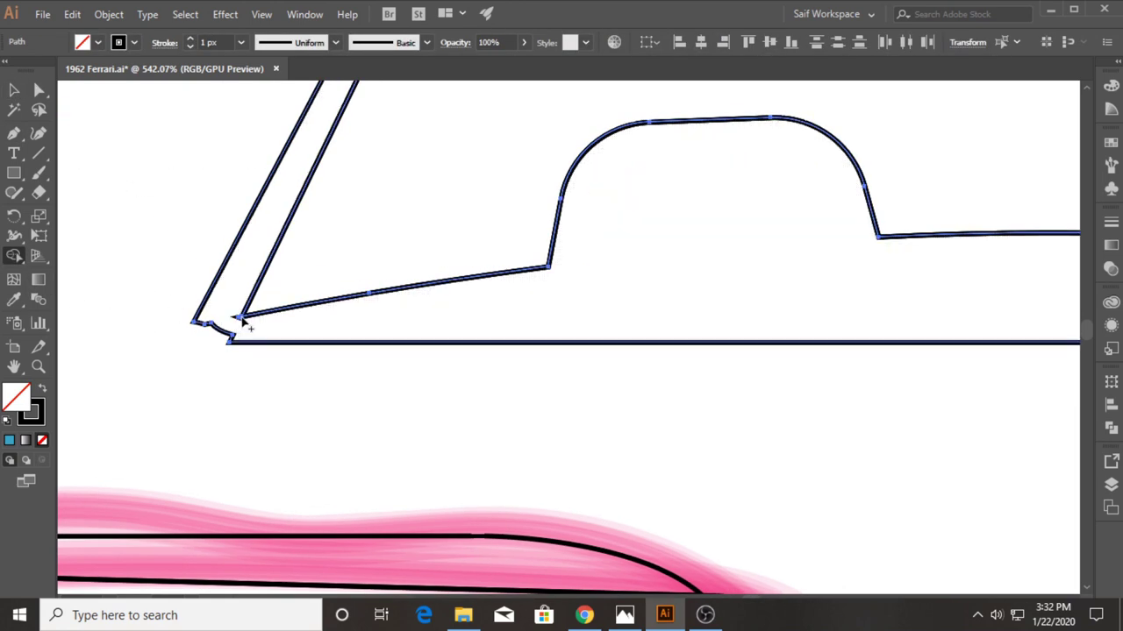
pyautogui.press('v')
pyautogui.click(250, 323)
# Step: Draw a small three-point closing shape at the right pillar corner
pyautogui.moveTo(664, 319); pyautogui.dragTo(216, 312)
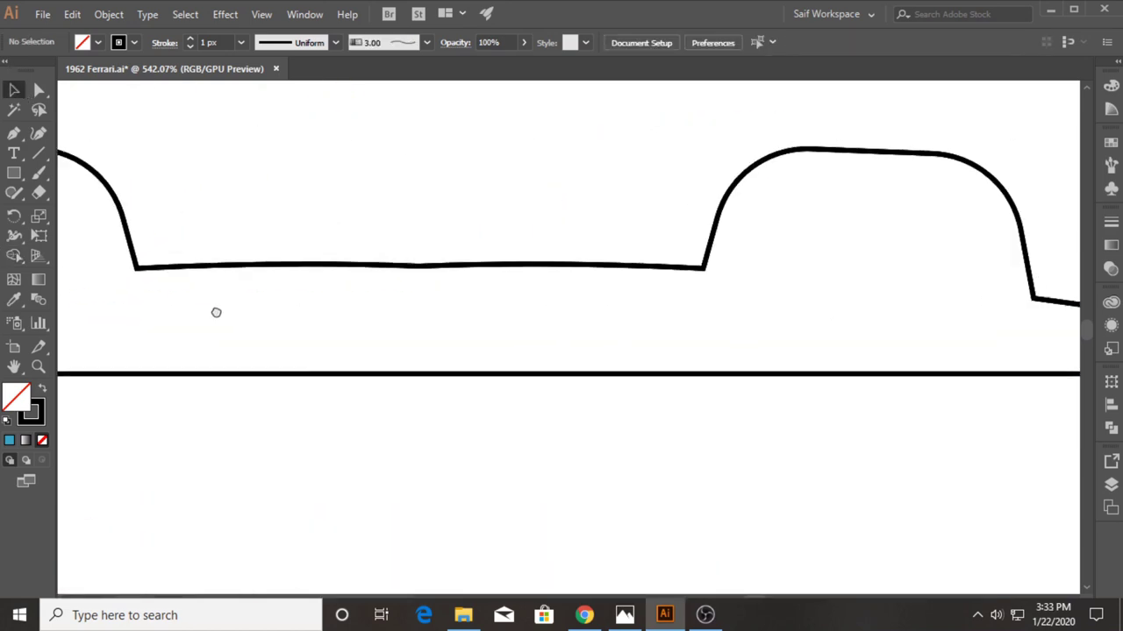
pyautogui.moveTo(880, 308); pyautogui.dragTo(239, 333)
pyautogui.click(14, 133)
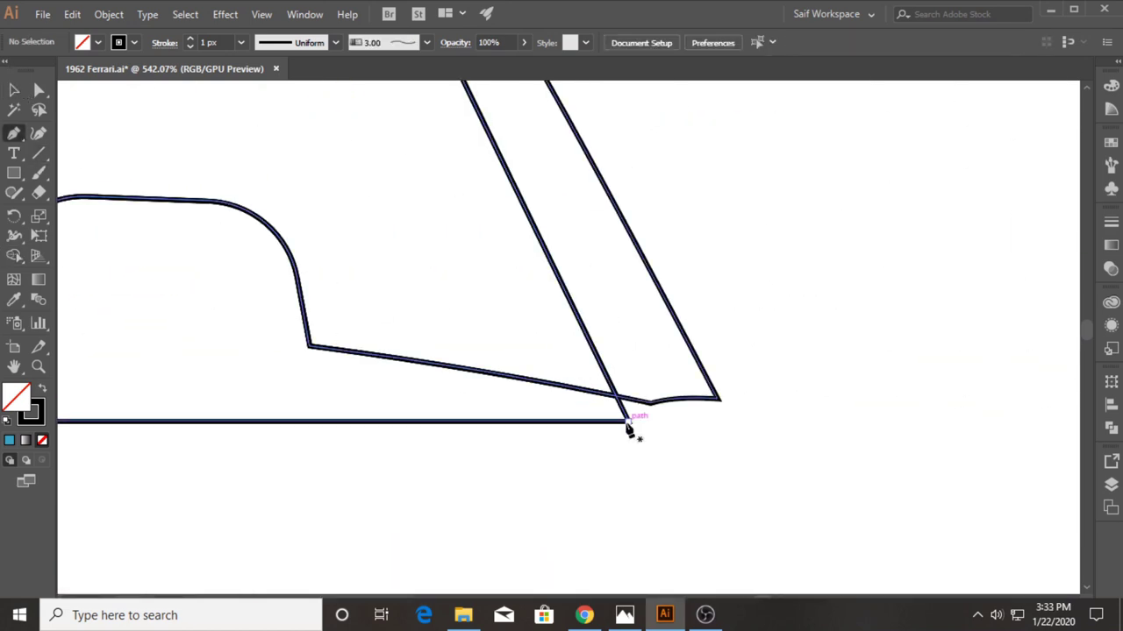
pyautogui.click(629, 421)
pyautogui.click(718, 398)
pyautogui.click(621, 397)
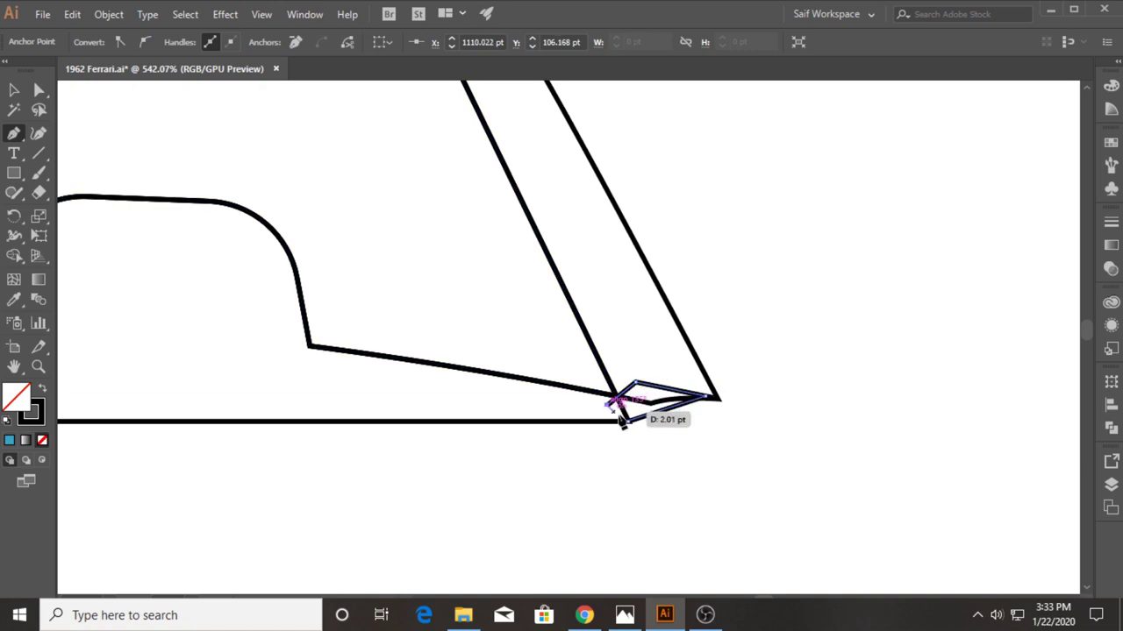
# Step: Merge the right pillar, corner shape and lower piece into one outline with Shape Builder
pyautogui.click(14, 89)
pyautogui.moveTo(786, 318); pyautogui.dragTo(123, 291)
pyautogui.hotkey('shift', 'm')
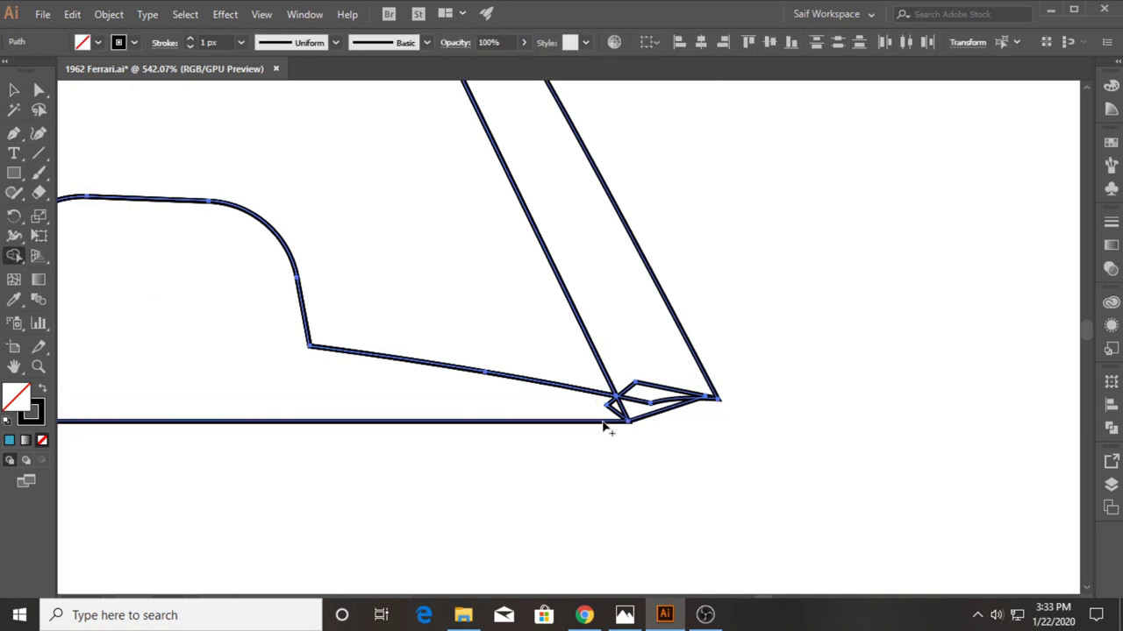
pyautogui.moveTo(614, 412); pyautogui.dragTo(671, 371)
pyautogui.click(38, 367)
pyautogui.keyDown('alt'); pyautogui.click(305, 353); pyautogui.keyUp('alt')
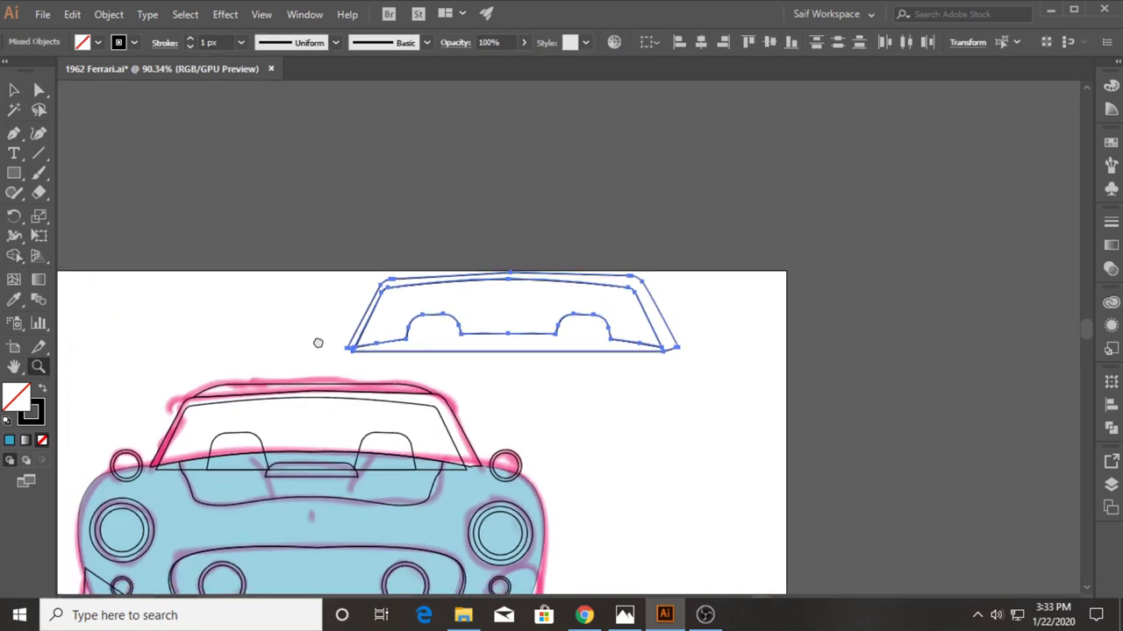
# Step: Join the open anchor ends at the windshield copy's bottom corners with Ctrl+J
pyautogui.press('v')
pyautogui.click(320, 288)
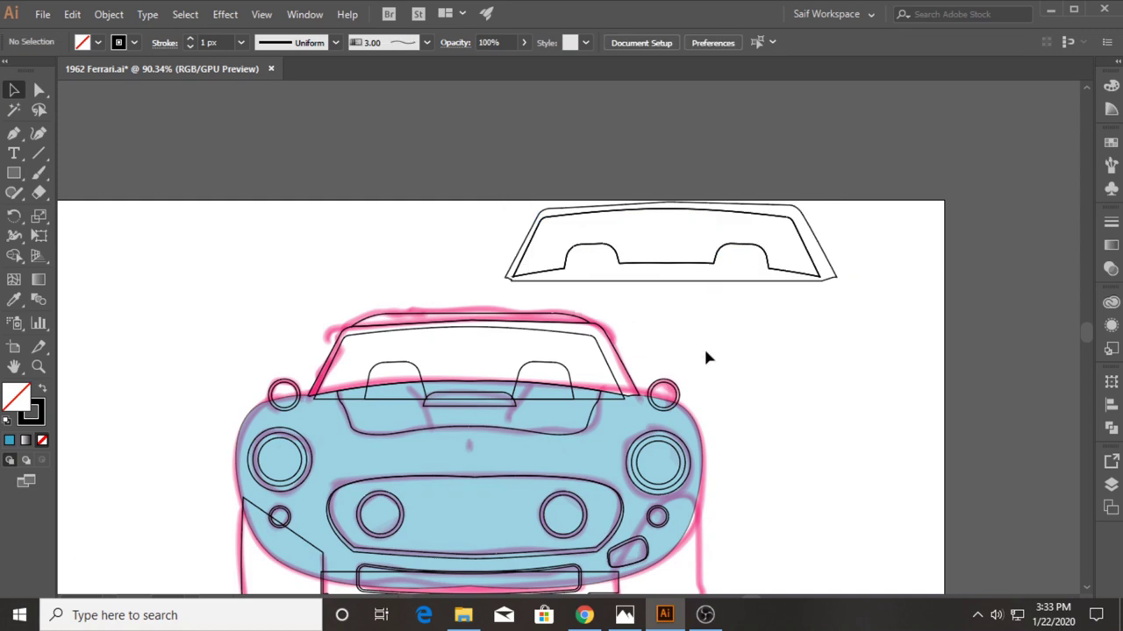
pyautogui.hotkey('ctrl', 'a')
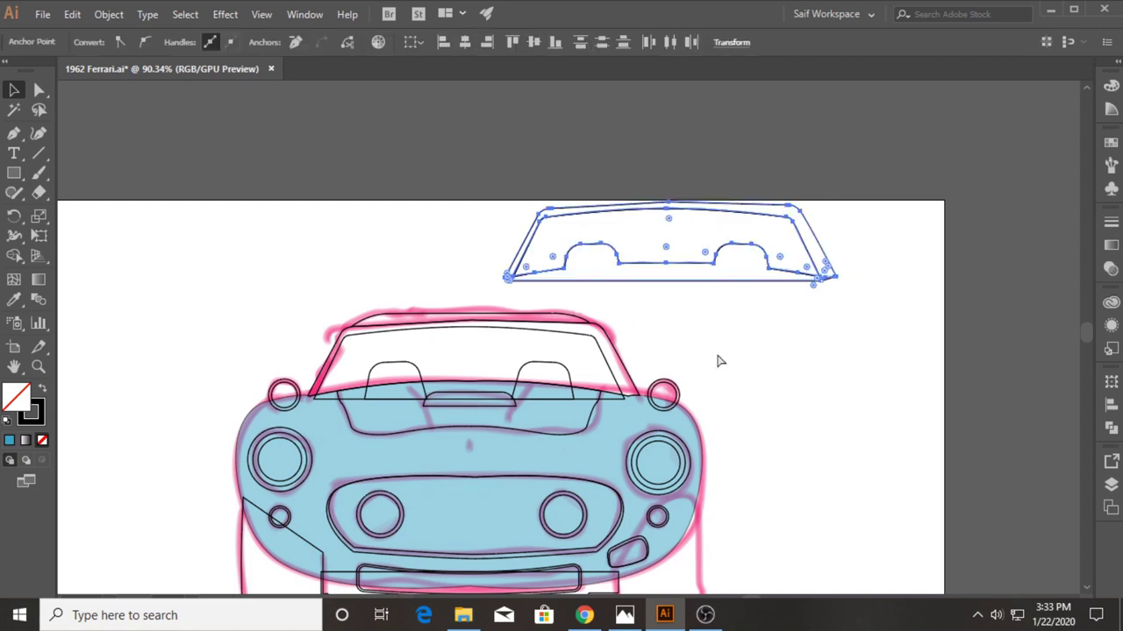
pyautogui.hotkey('ctrl', 'j')
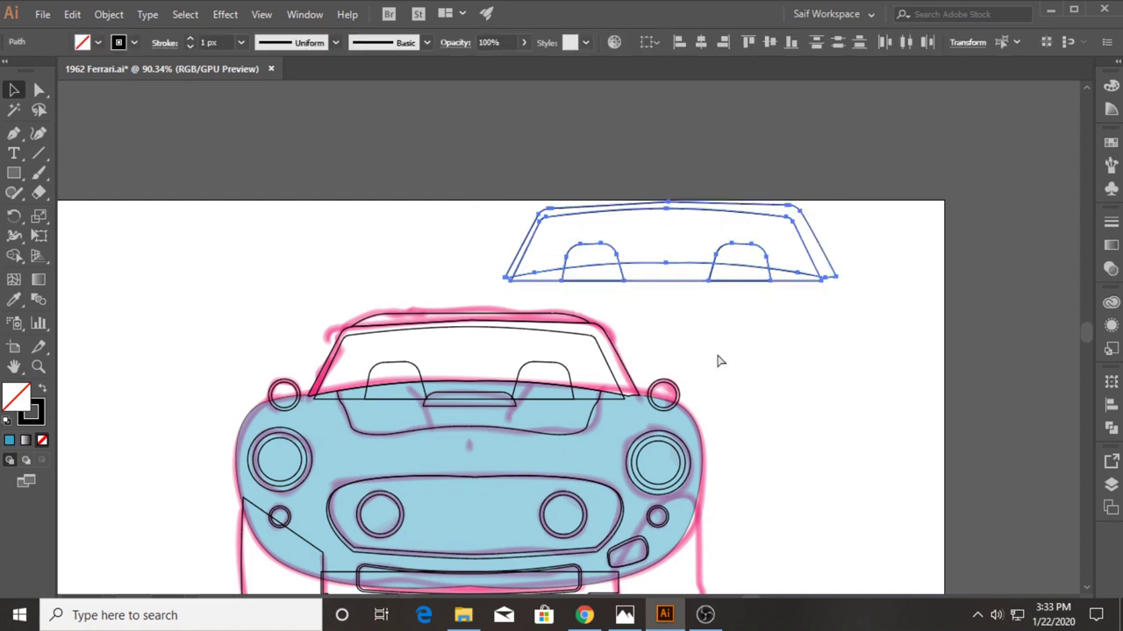
pyautogui.hotkey('shift', 'Down')
pyautogui.hotkey('shift', 'Down')
pyautogui.hotkey('shift', 'Down')
pyautogui.click(715, 349)
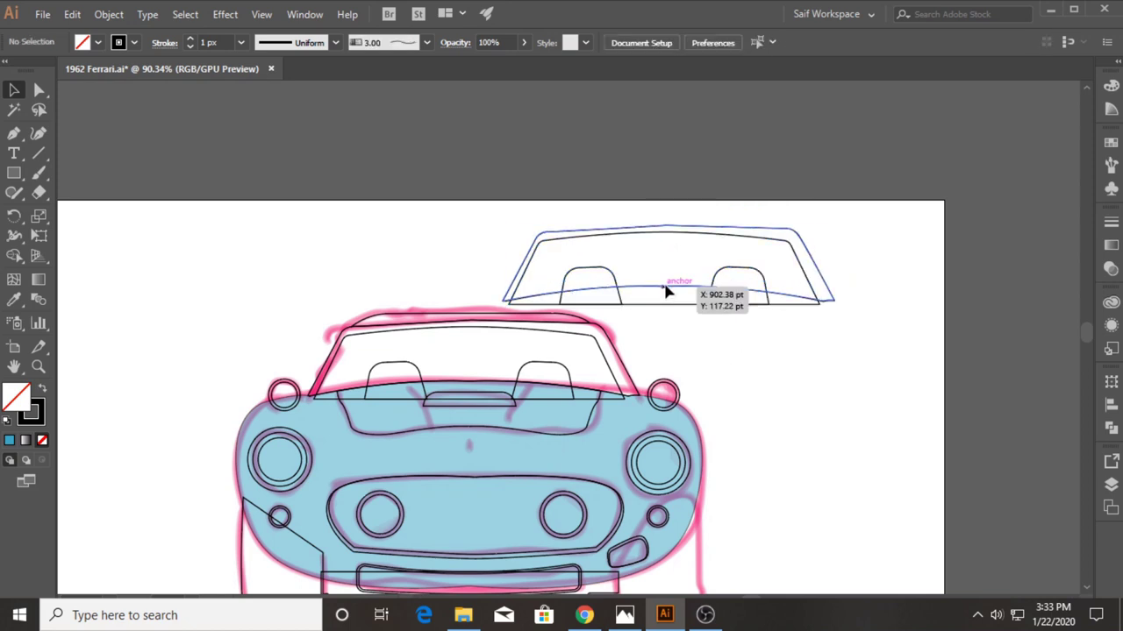
# Step: Move the windshield copy higher above the car
pyautogui.click(665, 292)
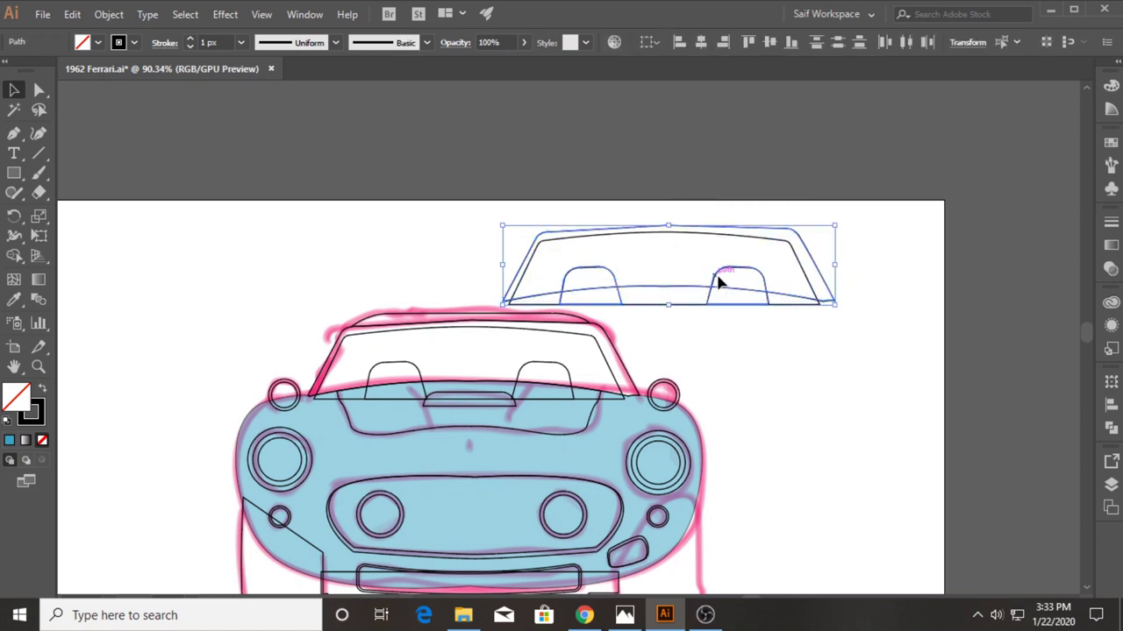
pyautogui.moveTo(717, 281); pyautogui.dragTo(743, 274)
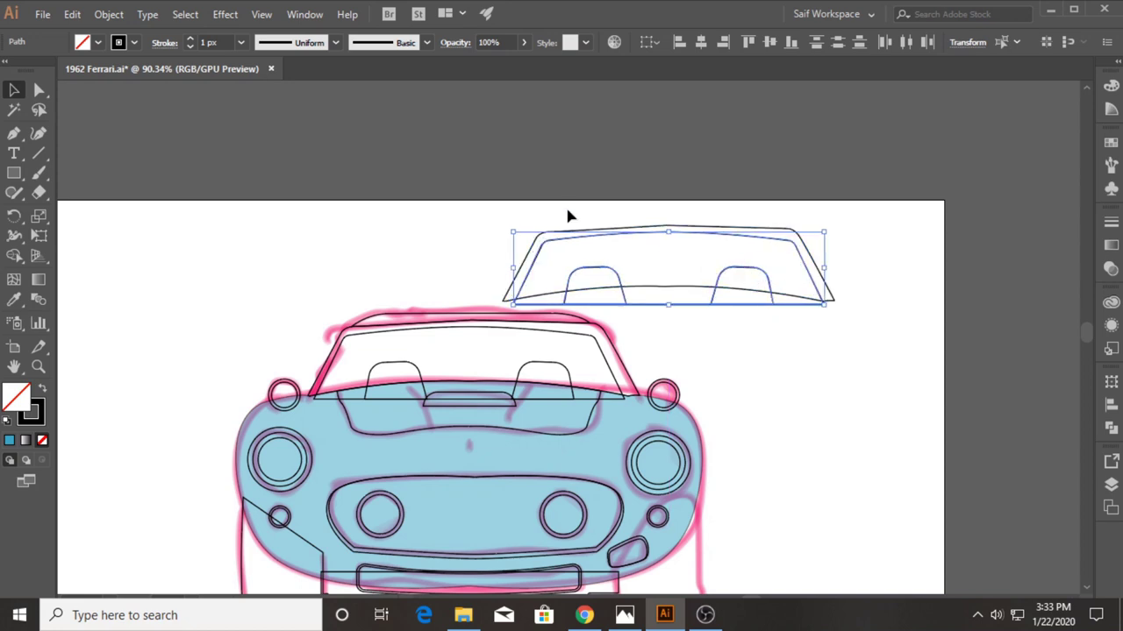
pyautogui.click(420, 292)
pyautogui.moveTo(811, 287); pyautogui.dragTo(811, 220)
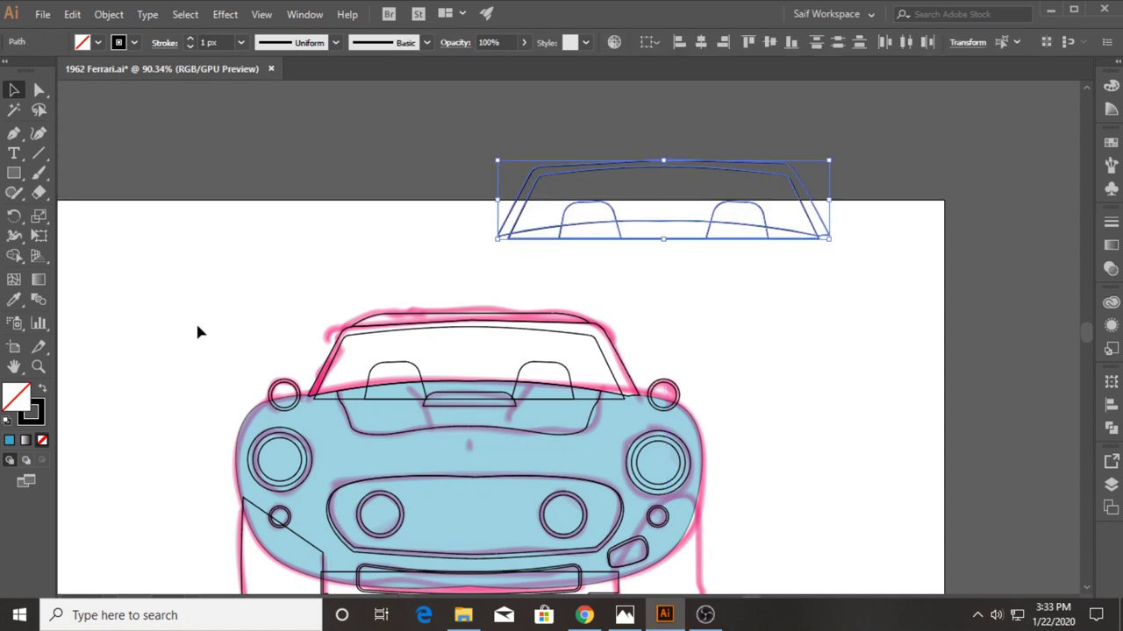
pyautogui.press('z')
pyautogui.moveTo(546, 281)
pyautogui.mouseDown()
pyautogui.moveTo(515, 218)
pyautogui.moveTo(561, 313)
pyautogui.mouseUp()
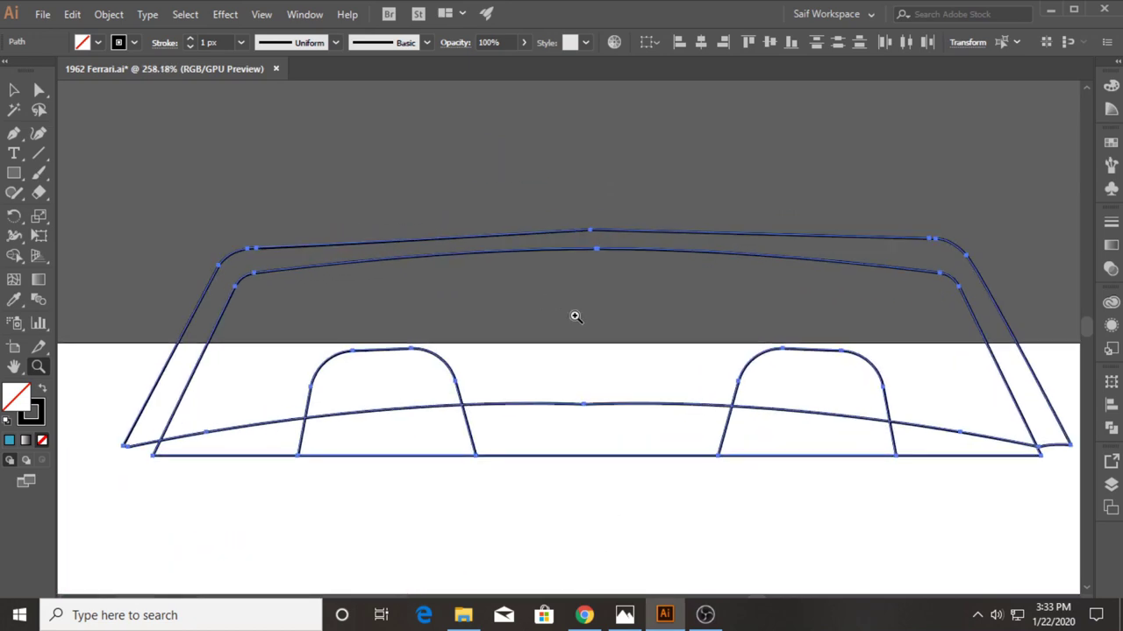
# Step: Draw curved closing shapes at the copy's left corner and right pillar base
pyautogui.click(11, 133)
pyautogui.moveTo(91, 462); pyautogui.dragTo(347, 413)
pyautogui.click(318, 434)
pyautogui.click(344, 405)
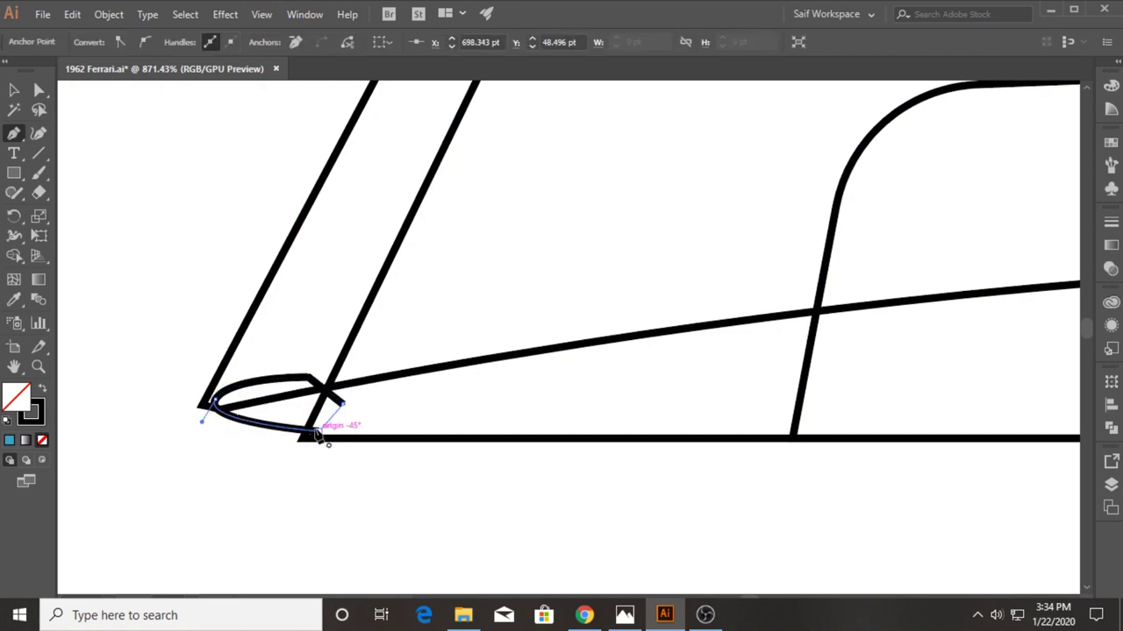
pyautogui.click(316, 431)
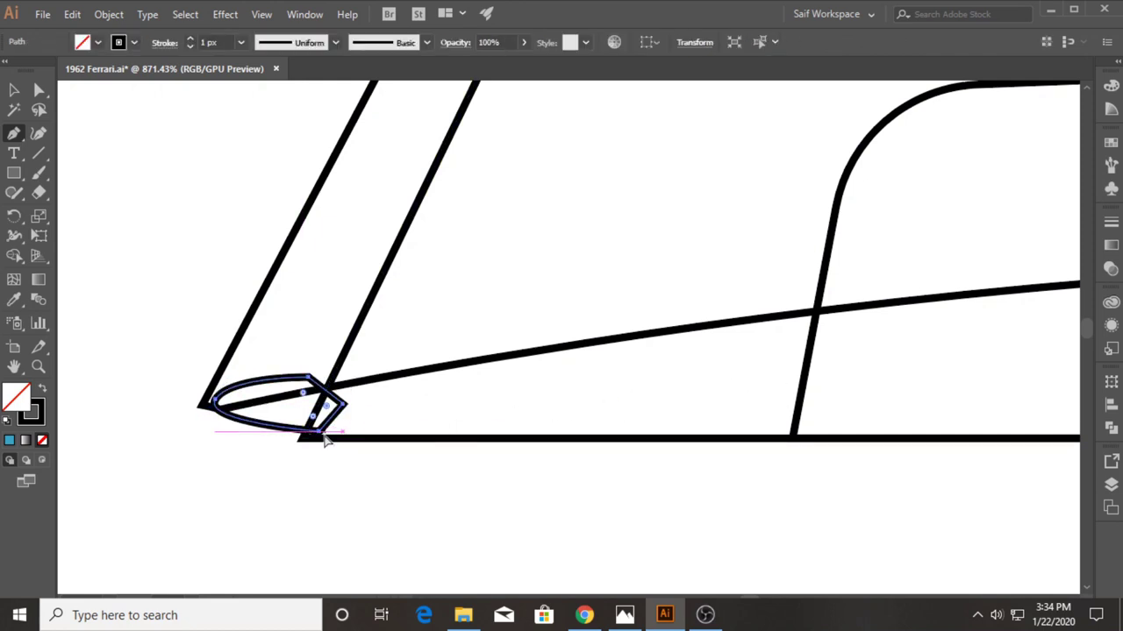
pyautogui.hscroll(5, 125, 375)
pyautogui.hscroll(-5, 125, 375)
pyautogui.hscroll(9, 613, 449)
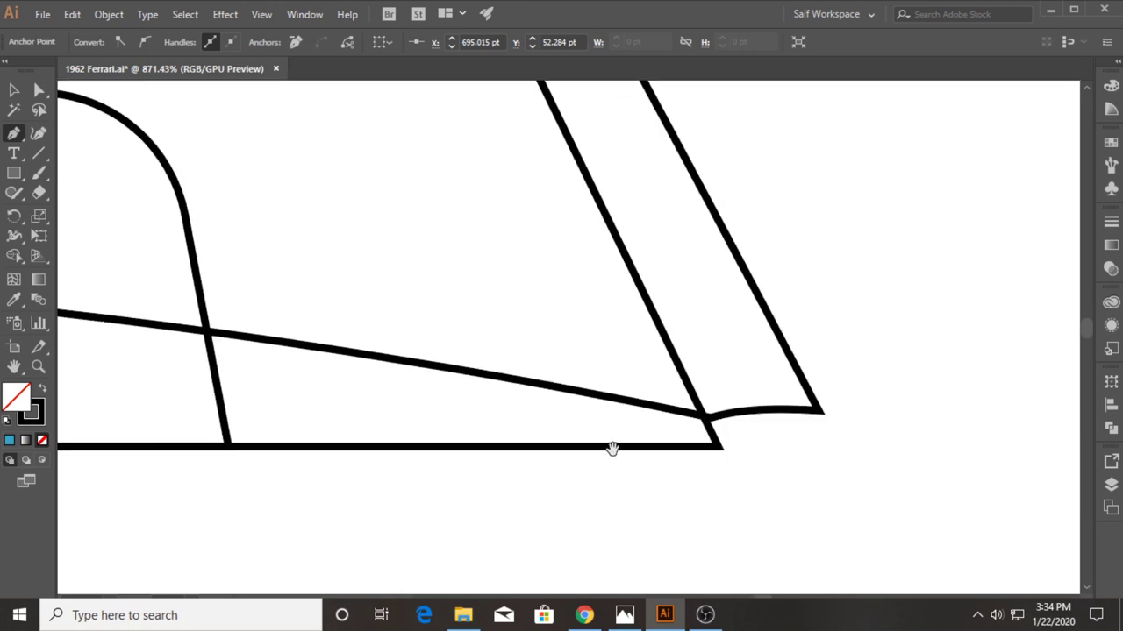
pyautogui.moveTo(726, 419); pyautogui.dragTo(679, 430)
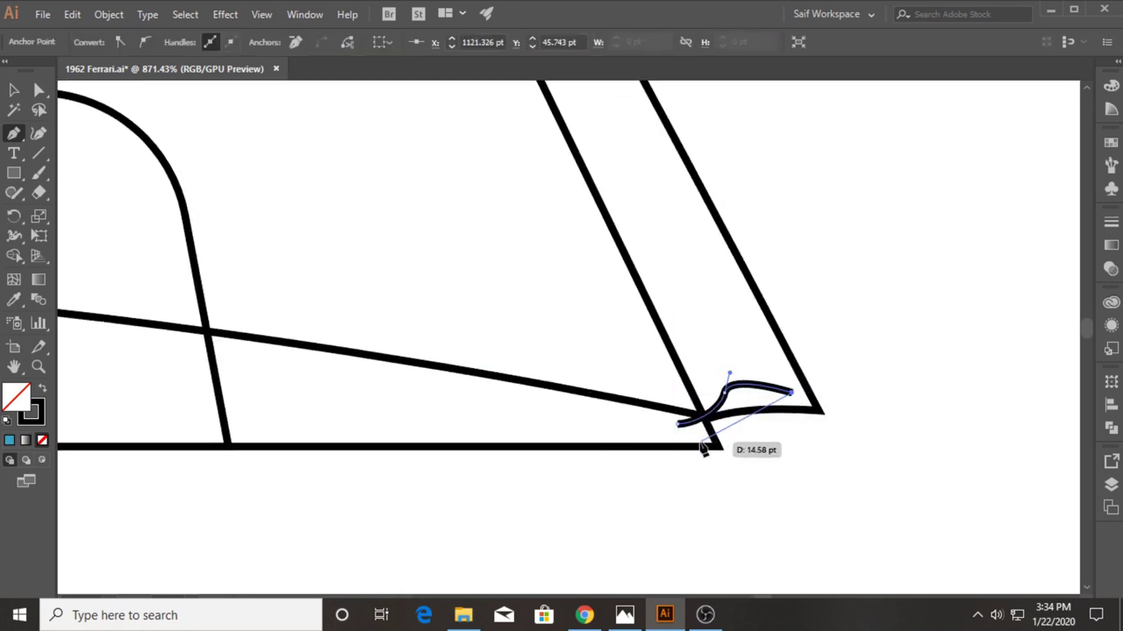
# Step: Marquee-select the whole windshield and merge frame, headrest and cowl regions with Shape Builder
pyautogui.click(38, 367)
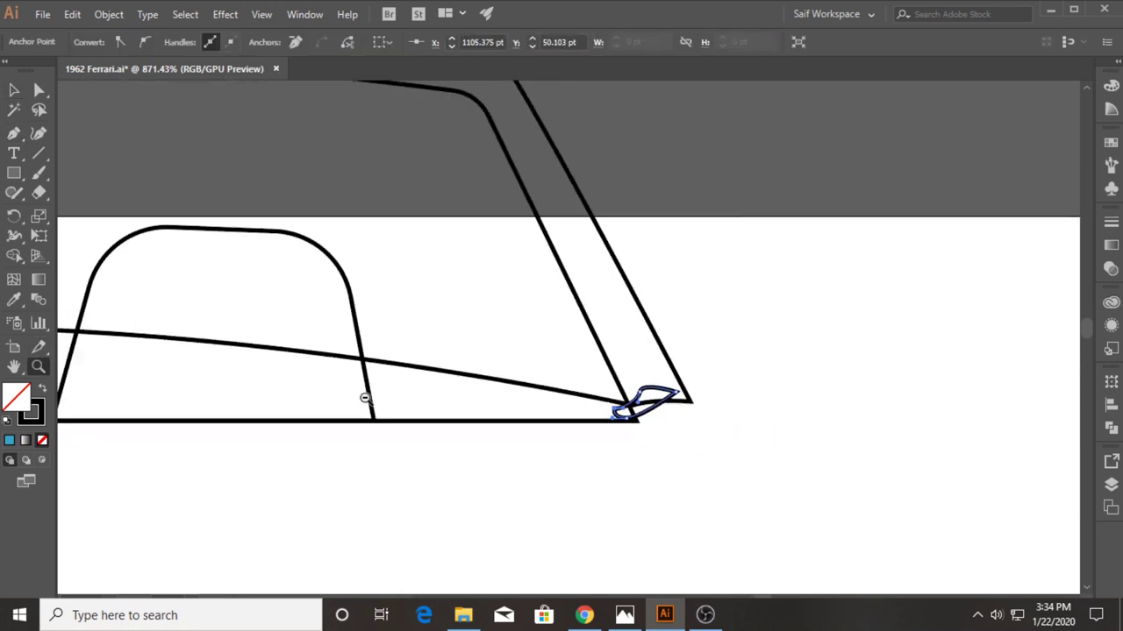
pyautogui.scroll(-6, 423, 362)
pyautogui.press('v')
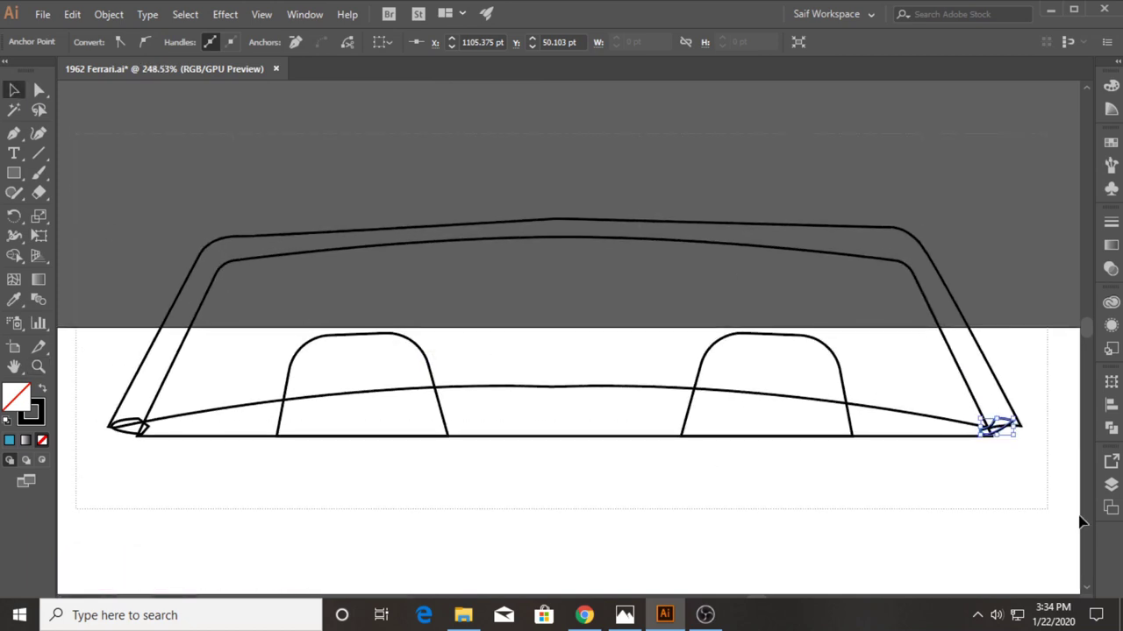
pyautogui.moveTo(70, 131); pyautogui.dragTo(914, 506)
pyautogui.hotkey('shift', 'm')
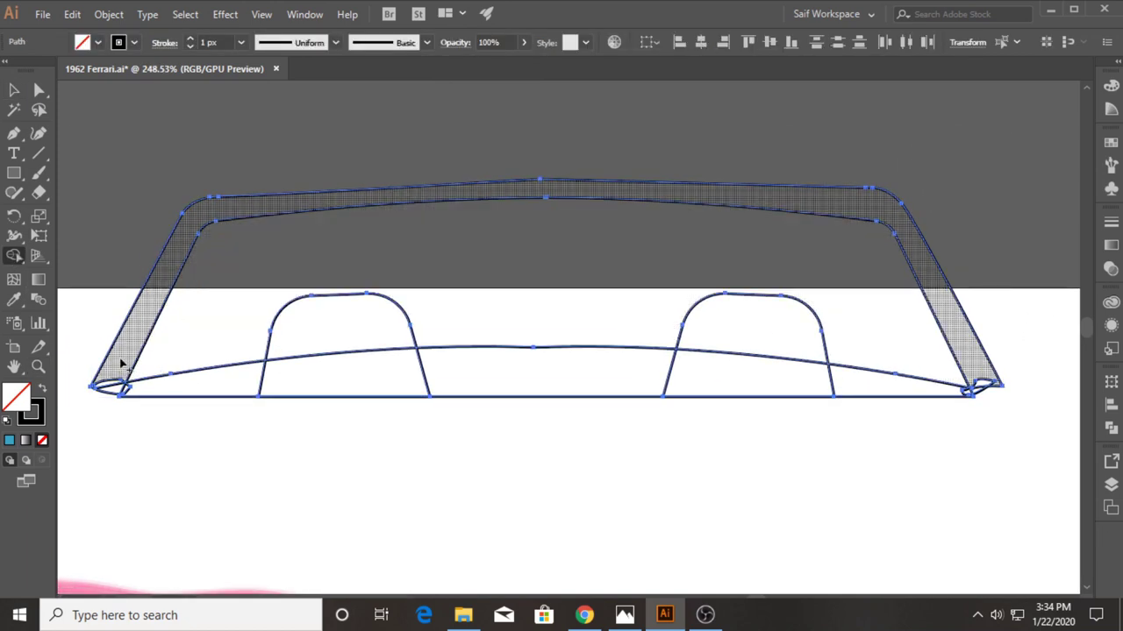
pyautogui.moveTo(120, 360)
pyautogui.mouseDown()
pyautogui.moveTo(343, 354)
pyautogui.moveTo(582, 376)
pyautogui.moveTo(745, 341)
pyautogui.moveTo(932, 392)
pyautogui.moveTo(992, 391)
pyautogui.mouseUp()
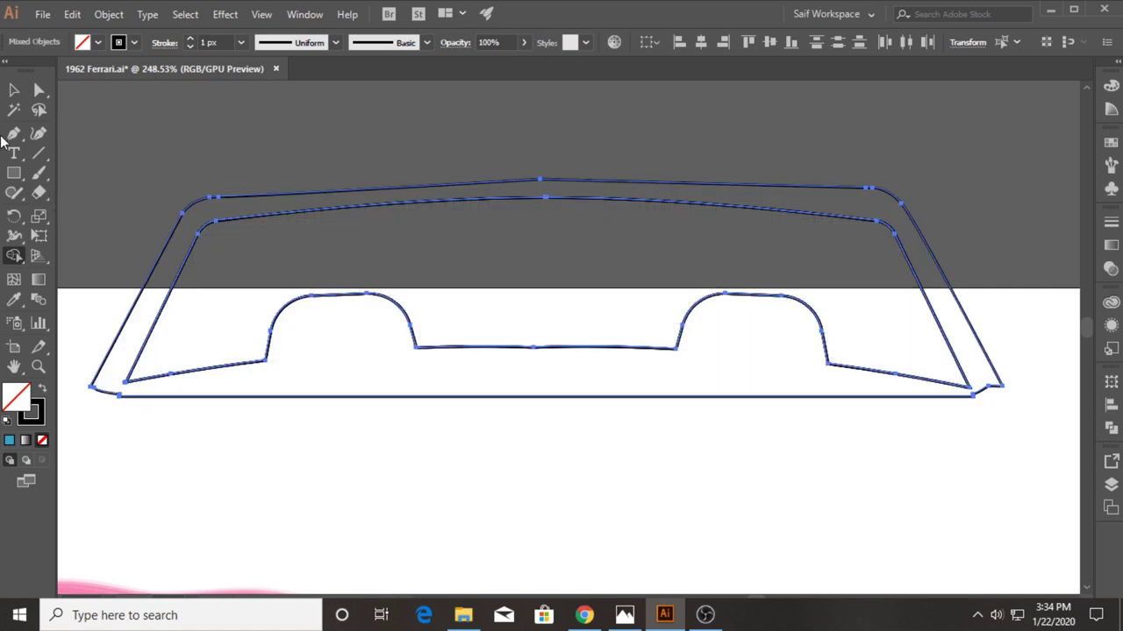
# Step: Zoom out to the whole car and deselect the merged windshield shape
pyautogui.press('v')
pyautogui.press('z')
pyautogui.moveTo(444, 446); pyautogui.dragTo(512, 372)
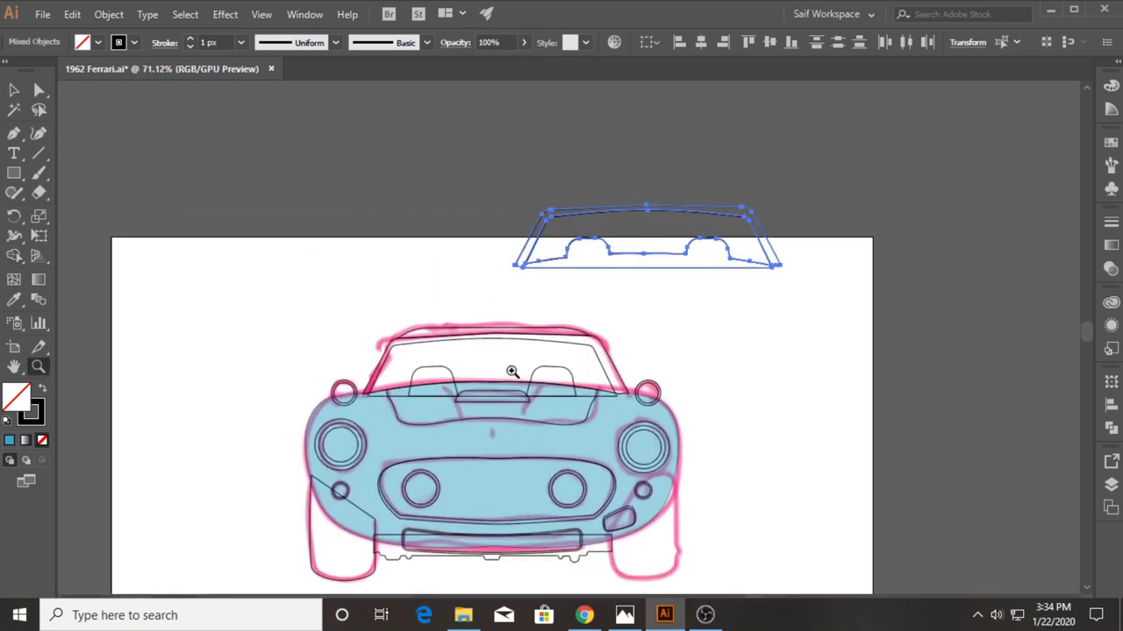
pyautogui.press('v')
pyautogui.click(421, 313)
pyautogui.scroll(-2, 418, 342)
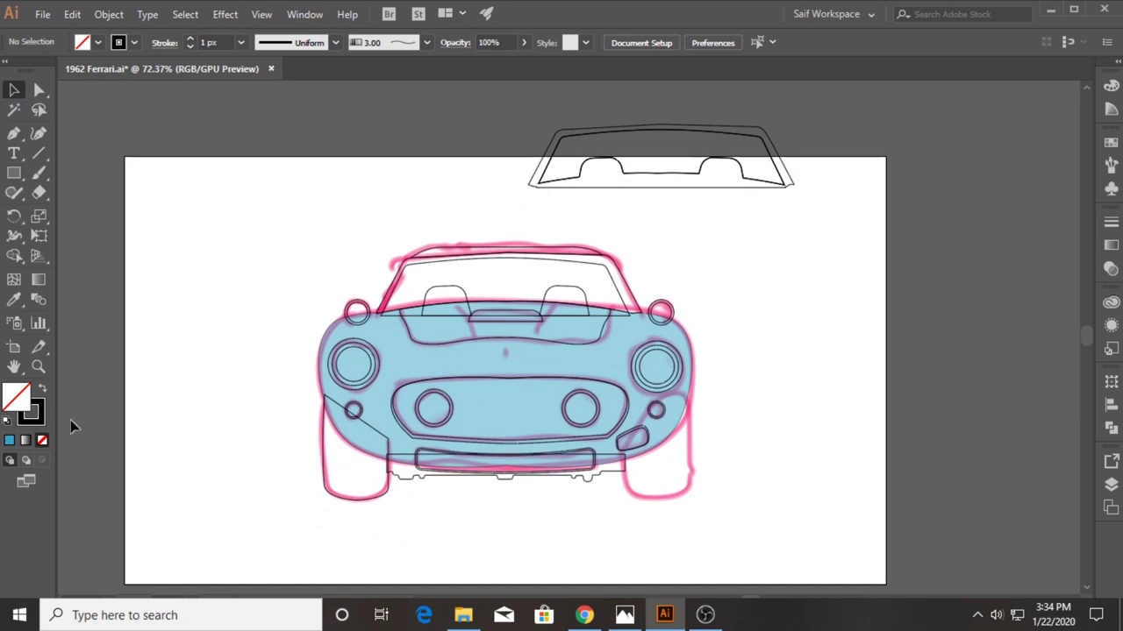
# Step: Reflect a copy of the left fender and move it to the car's right side
pyautogui.rightClick(328, 483)
pyautogui.moveTo(375, 374)
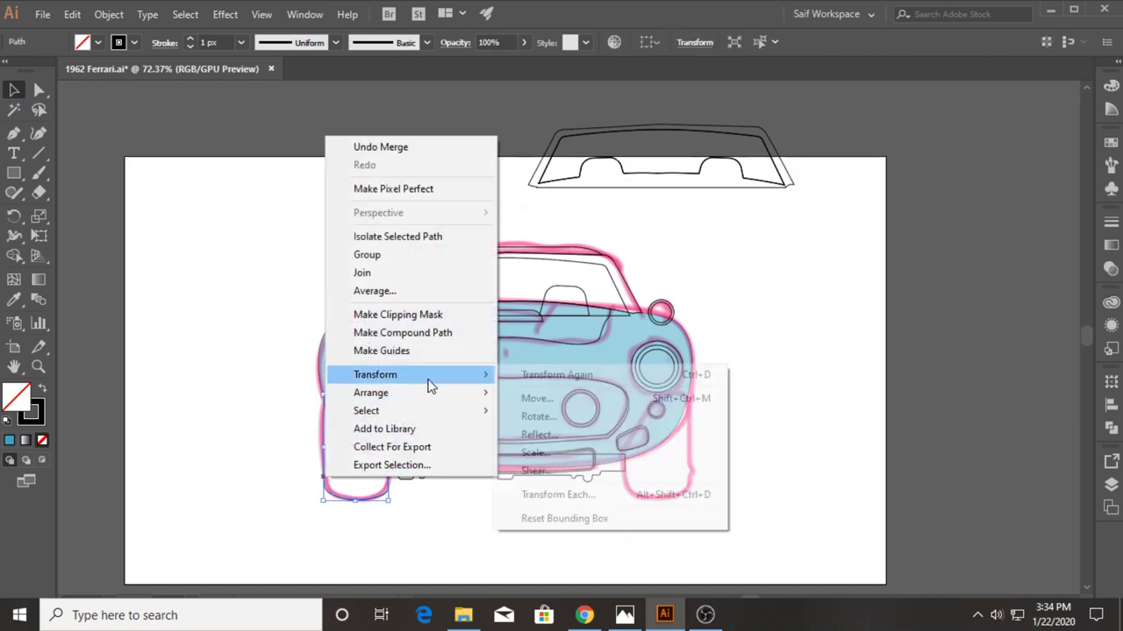
pyautogui.click(553, 431)
pyautogui.click(56, 262)
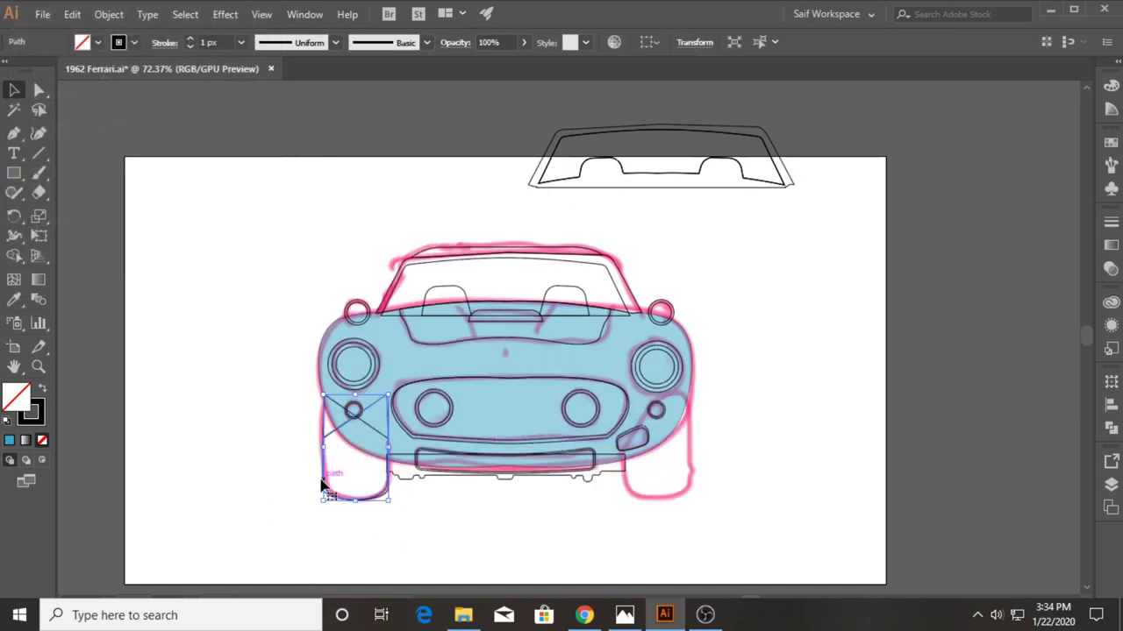
pyautogui.moveTo(329, 489); pyautogui.dragTo(624, 486)
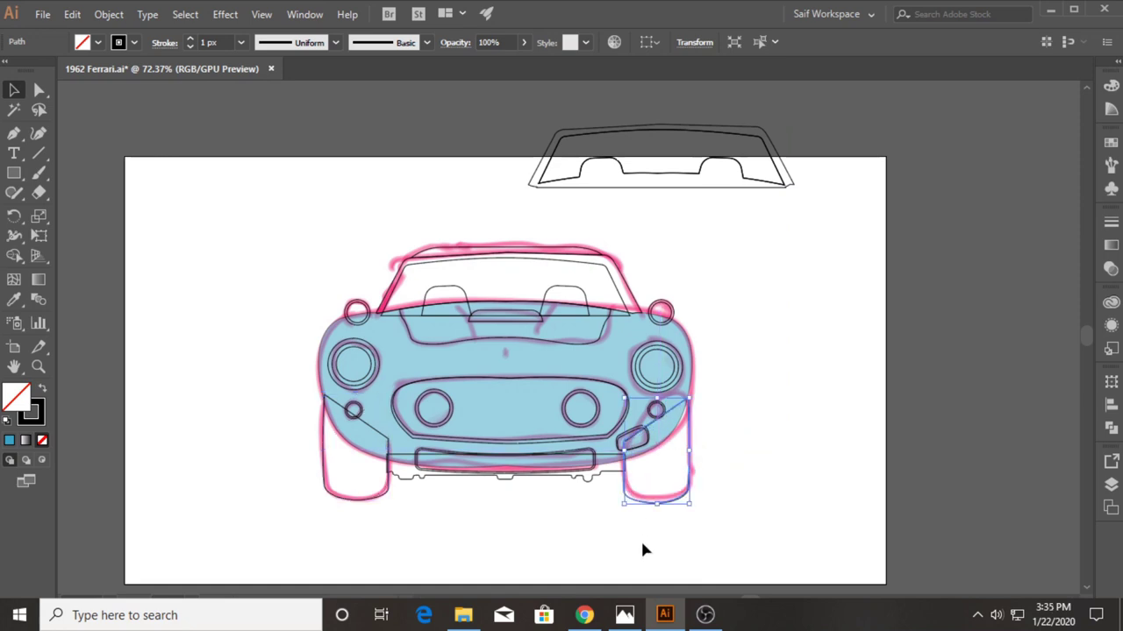
pyautogui.click(640, 542)
pyautogui.moveTo(586, 531); pyautogui.dragTo(587, 531)
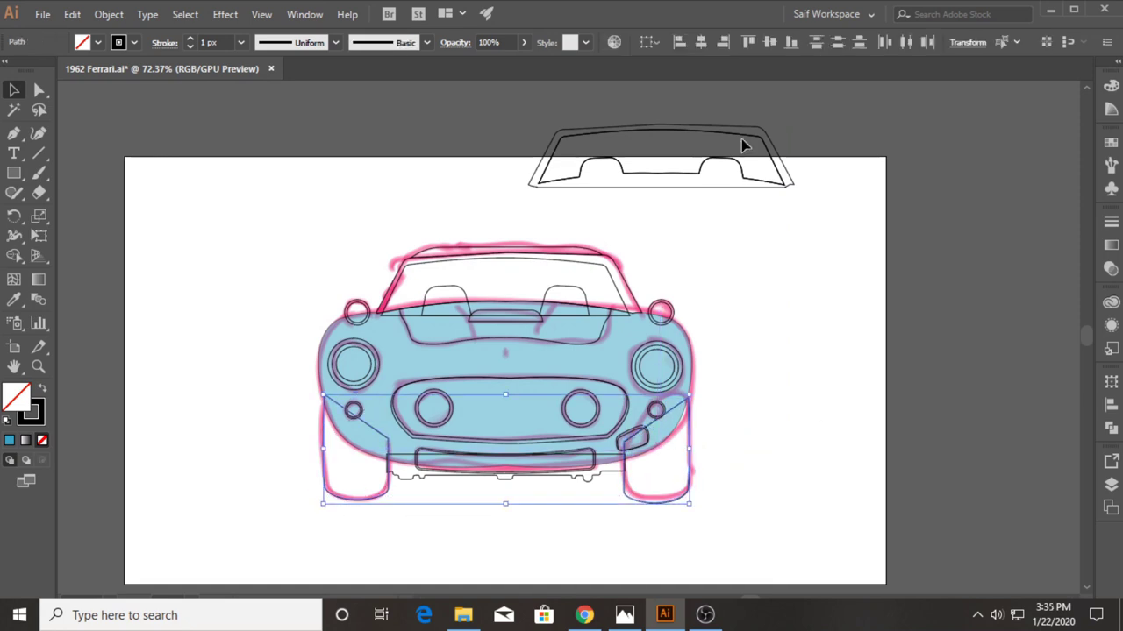
pyautogui.click(787, 267)
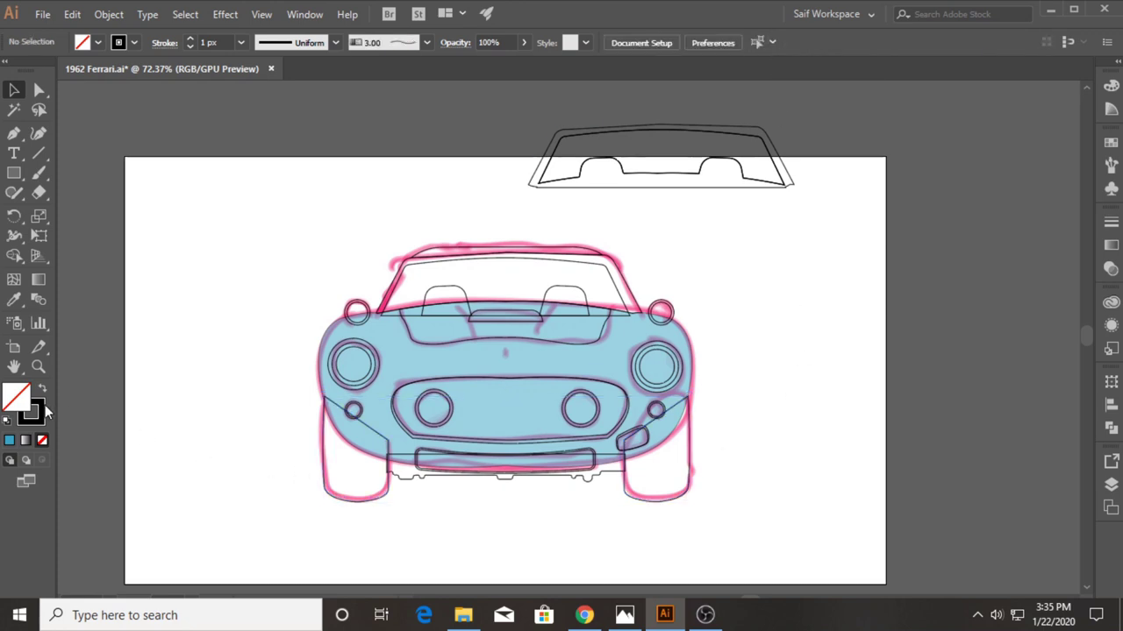
pyautogui.scroll(2, 571, 421)
pyautogui.scroll(3, 571, 421)
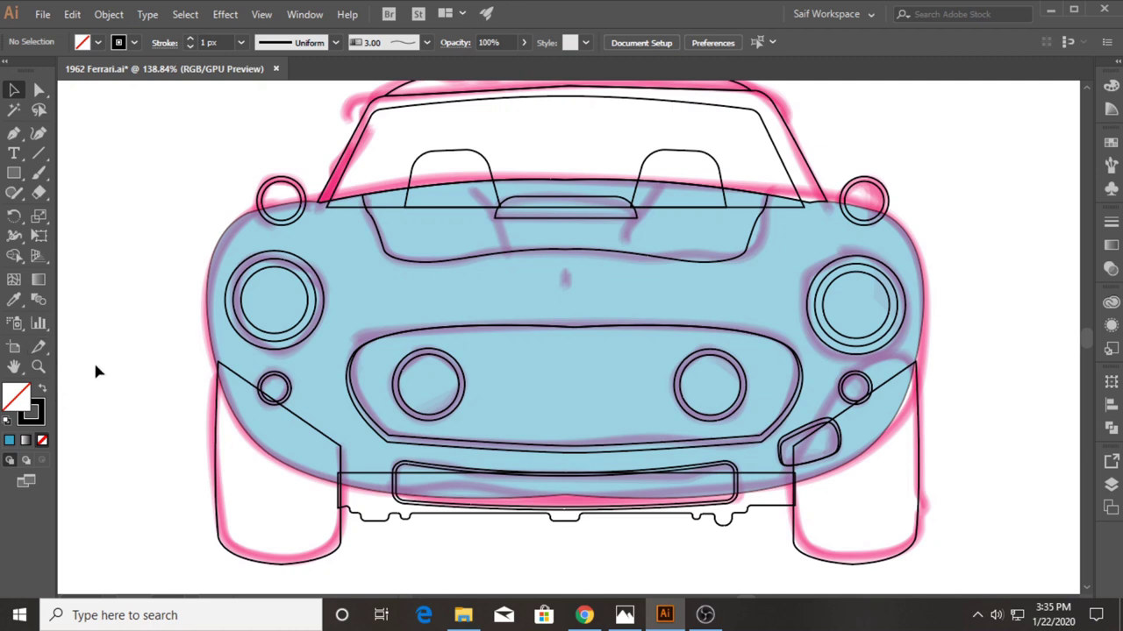
# Step: Fill both fenders black and send them behind the blue body
pyautogui.click(217, 524)
pyautogui.keyDown('shift'); pyautogui.click(891, 556); pyautogui.keyUp('shift')
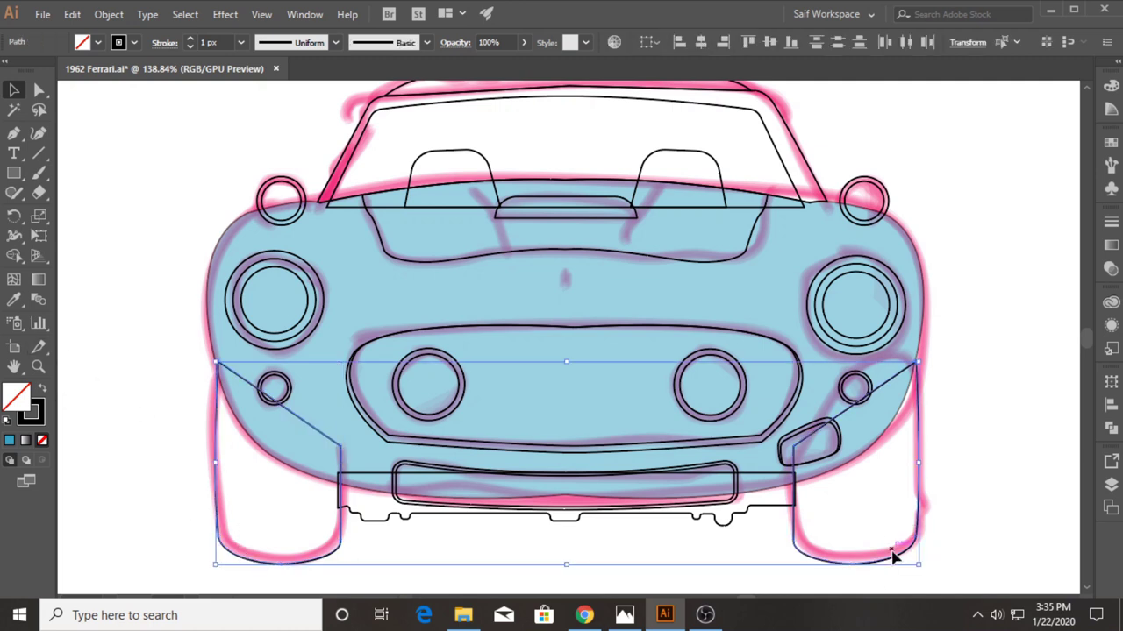
pyautogui.click(98, 42)
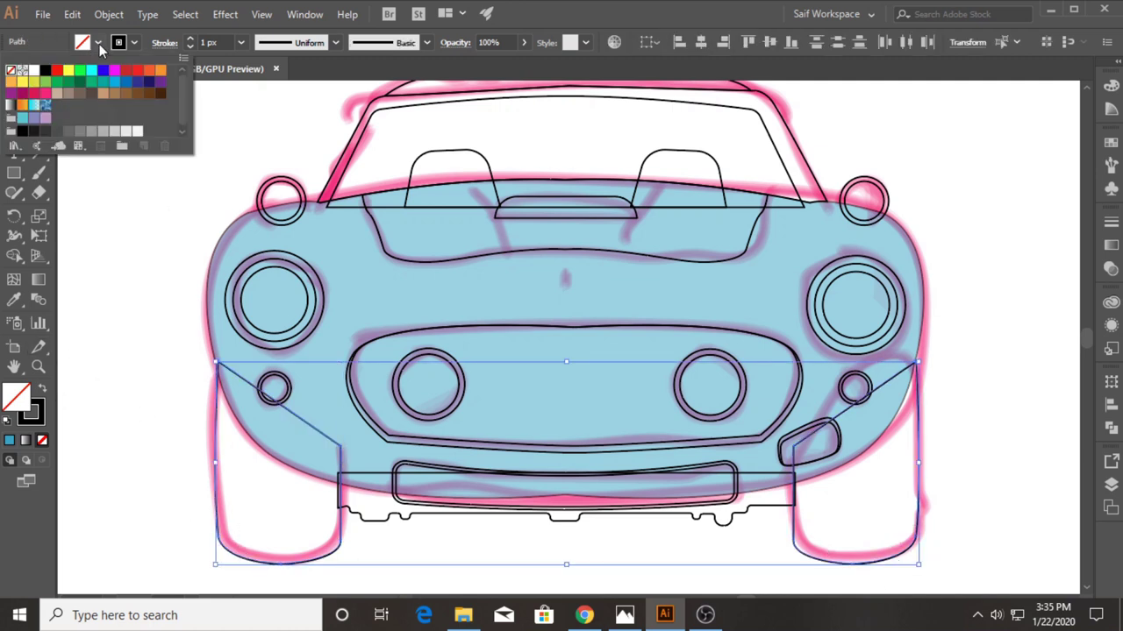
pyautogui.click(38, 132)
pyautogui.click(133, 408)
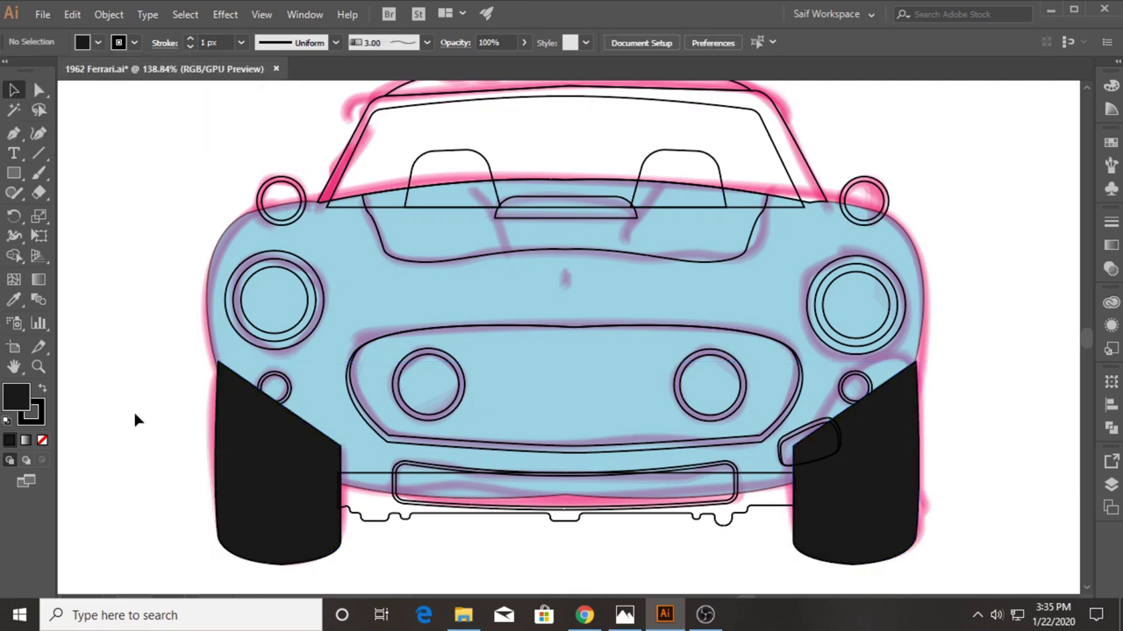
pyautogui.click(253, 532)
pyautogui.keyDown('shift'); pyautogui.click(845, 459); pyautogui.keyUp('shift')
pyautogui.rightClick(840, 537)
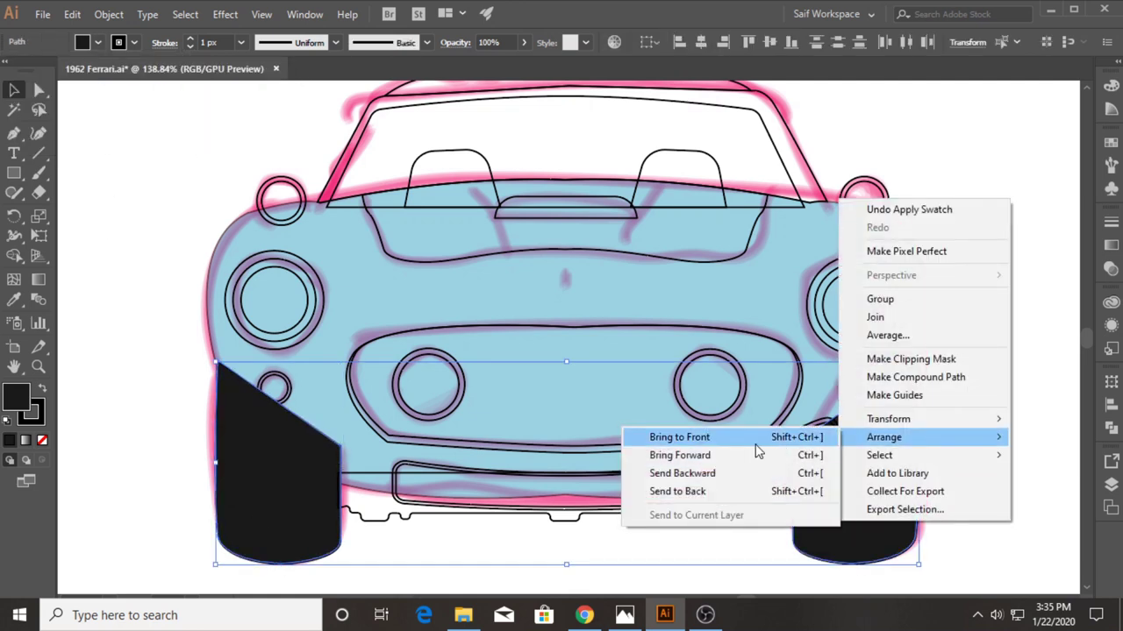
pyautogui.click(720, 492)
# Step: Fill the bottom bumper black and send it behind the blue body
pyautogui.click(386, 517)
pyautogui.click(98, 42)
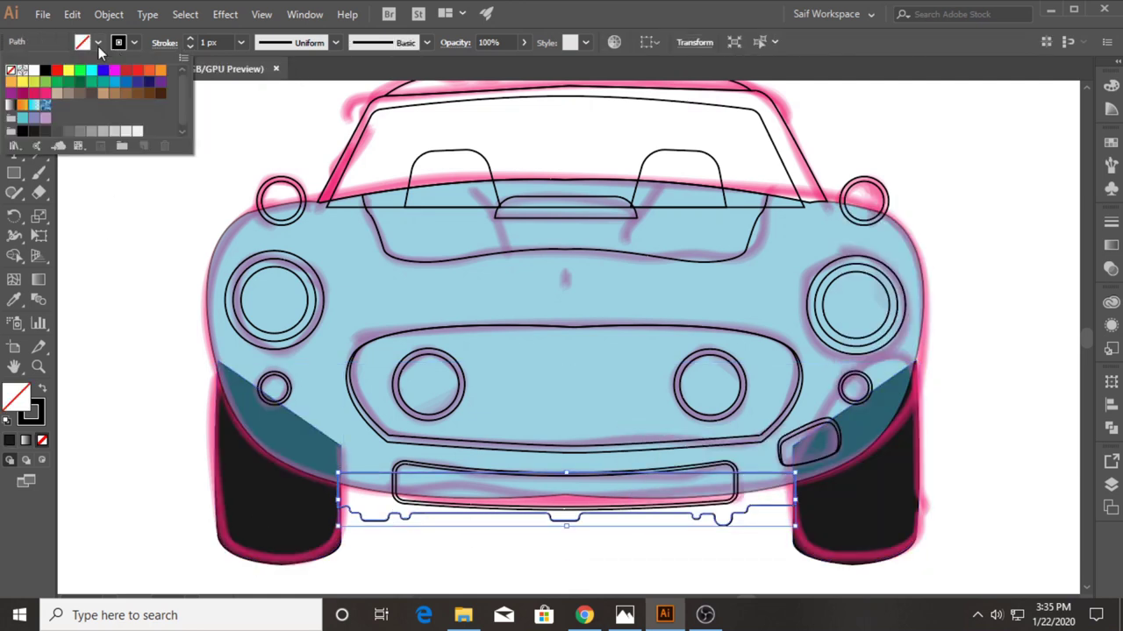
pyautogui.click(34, 132)
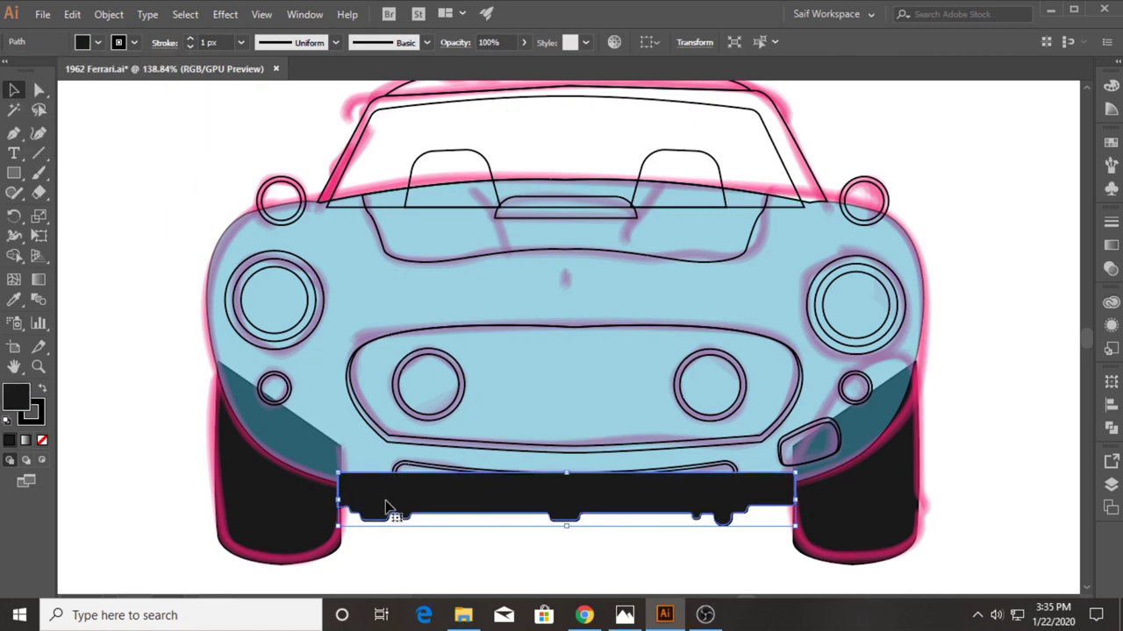
pyautogui.rightClick(388, 510)
pyautogui.click(617, 470)
pyautogui.click(527, 549)
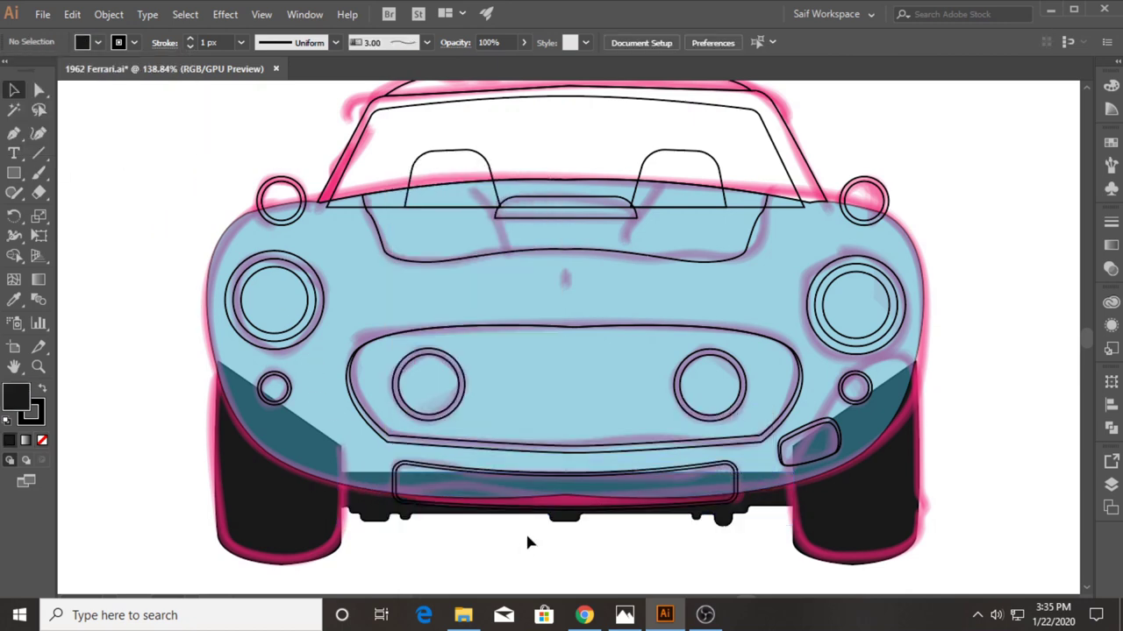
# Step: Give the lower bar under the body the shaded teal body colour using the Eyedropper
pyautogui.scroll(-2, 525, 531)
pyautogui.click(418, 426)
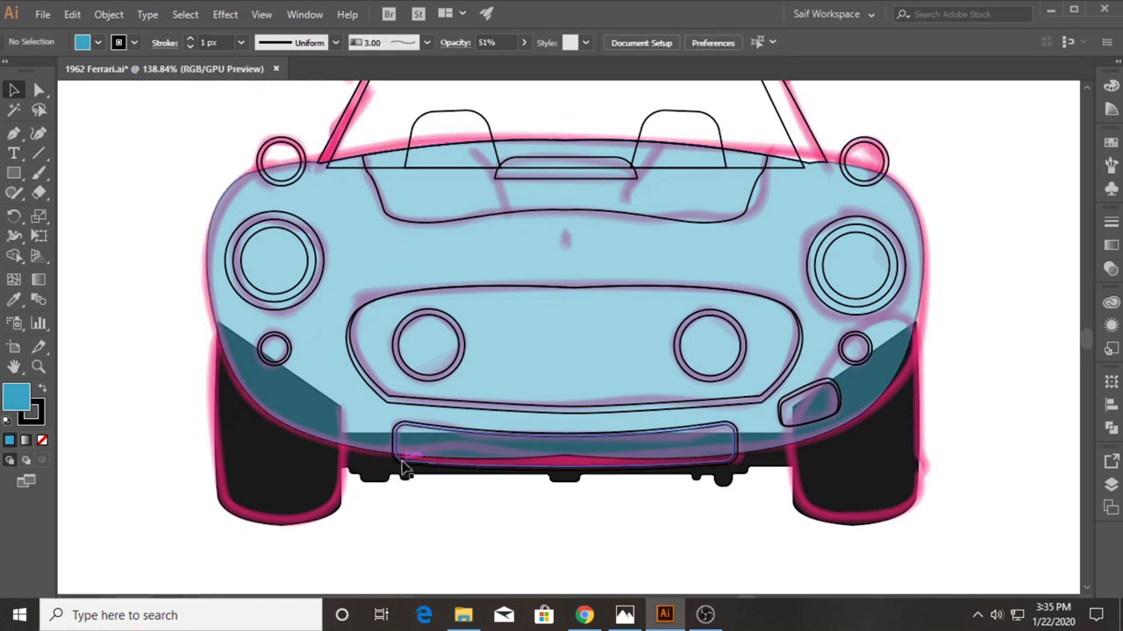
pyautogui.click(401, 462)
pyautogui.click(98, 42)
pyautogui.click(47, 131)
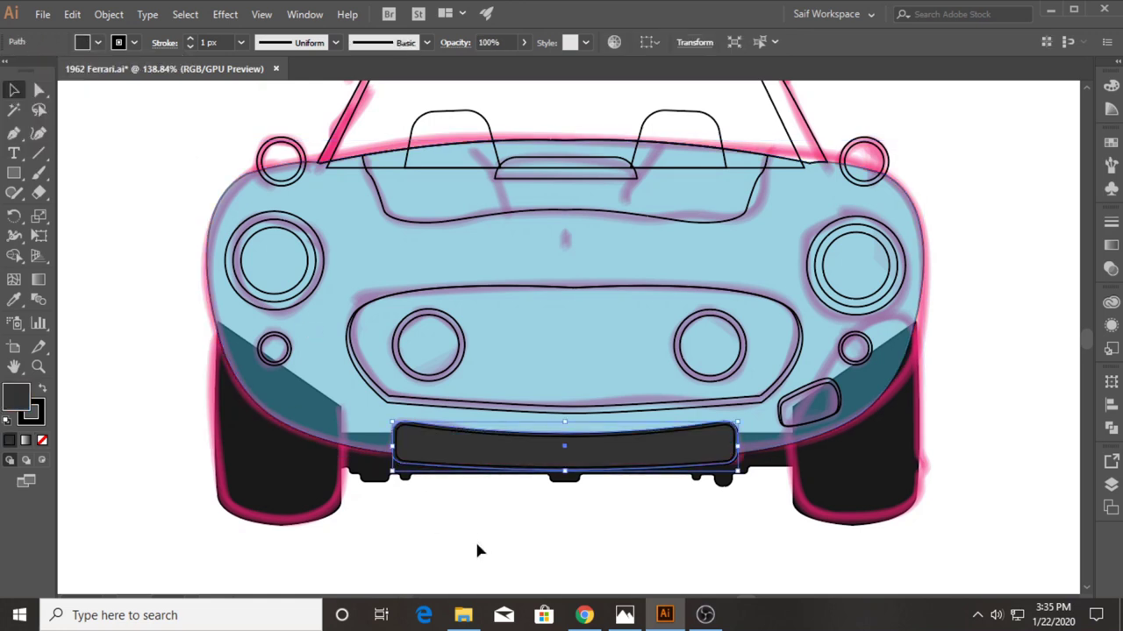
pyautogui.click(476, 547)
pyautogui.click(401, 451)
pyautogui.press('i')
pyautogui.click(246, 368)
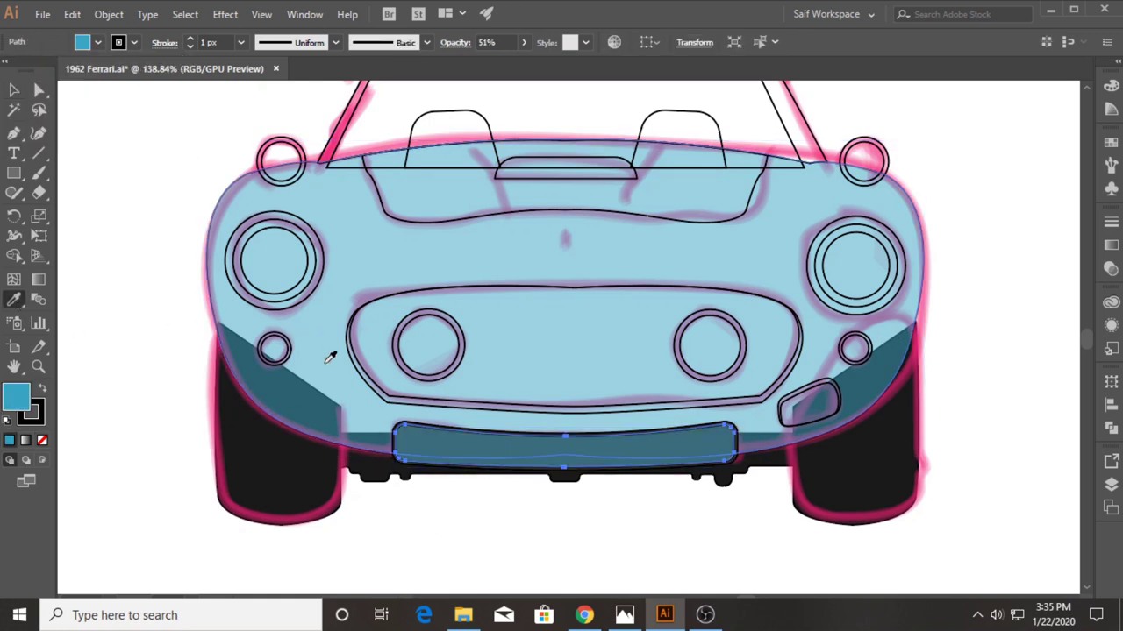
pyautogui.press('v')
pyautogui.click(142, 298)
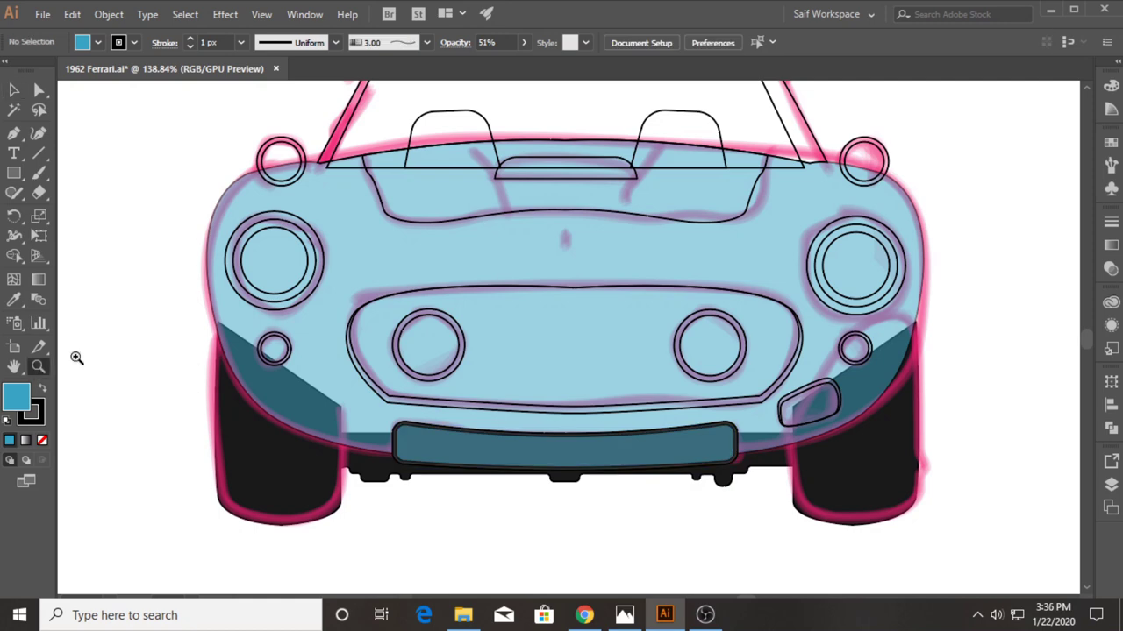
pyautogui.moveTo(201, 234); pyautogui.dragTo(338, 238)
# Step: Fill the outer headlight ring with light grey
pyautogui.press('v')
pyautogui.click(307, 203)
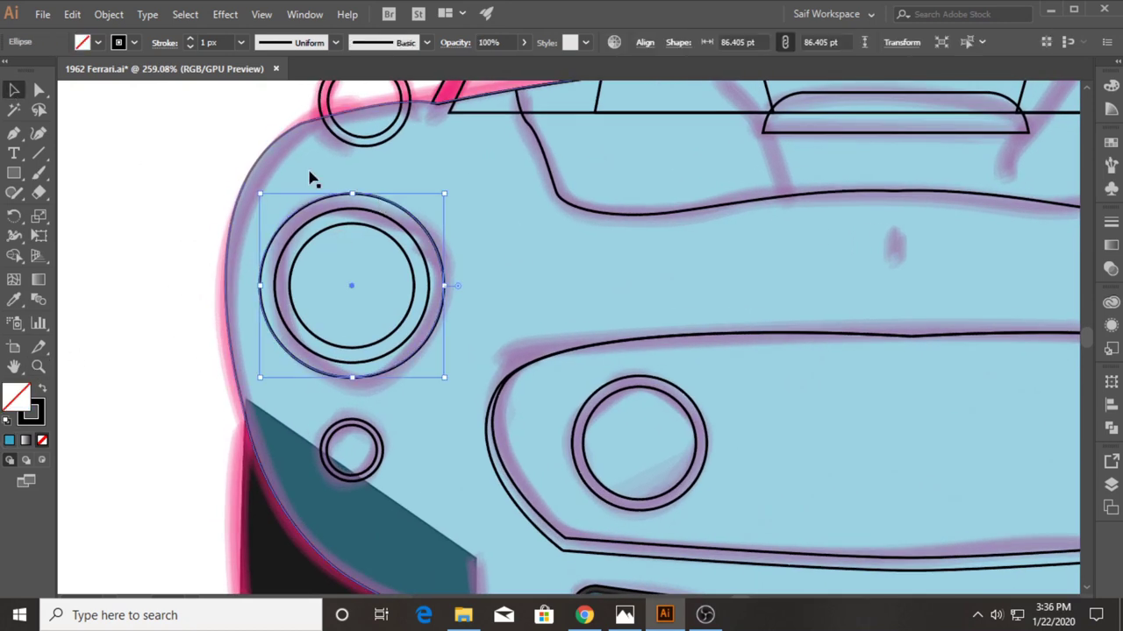
pyautogui.click(97, 42)
pyautogui.click(115, 131)
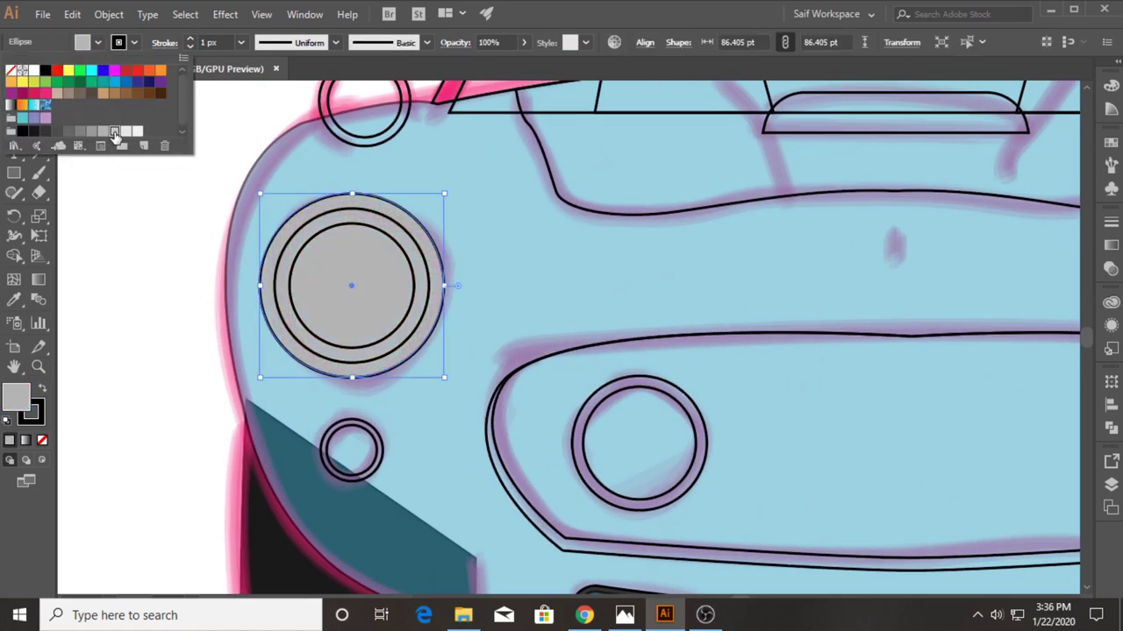
pyautogui.click(115, 132)
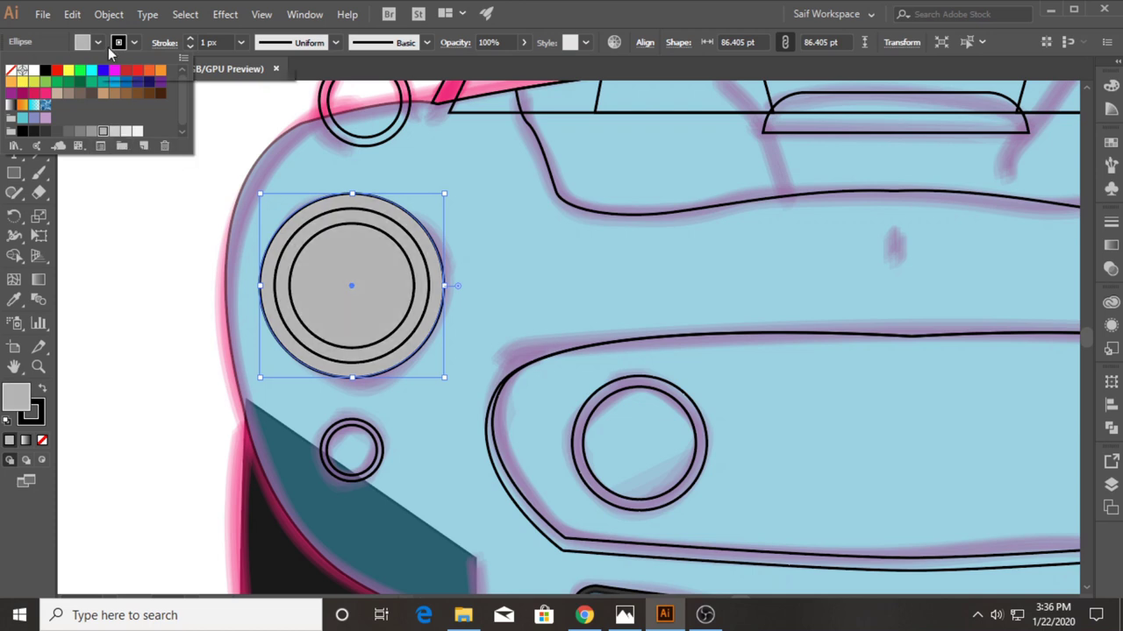
pyautogui.hotkey('ctrl', 'shift', 'a')
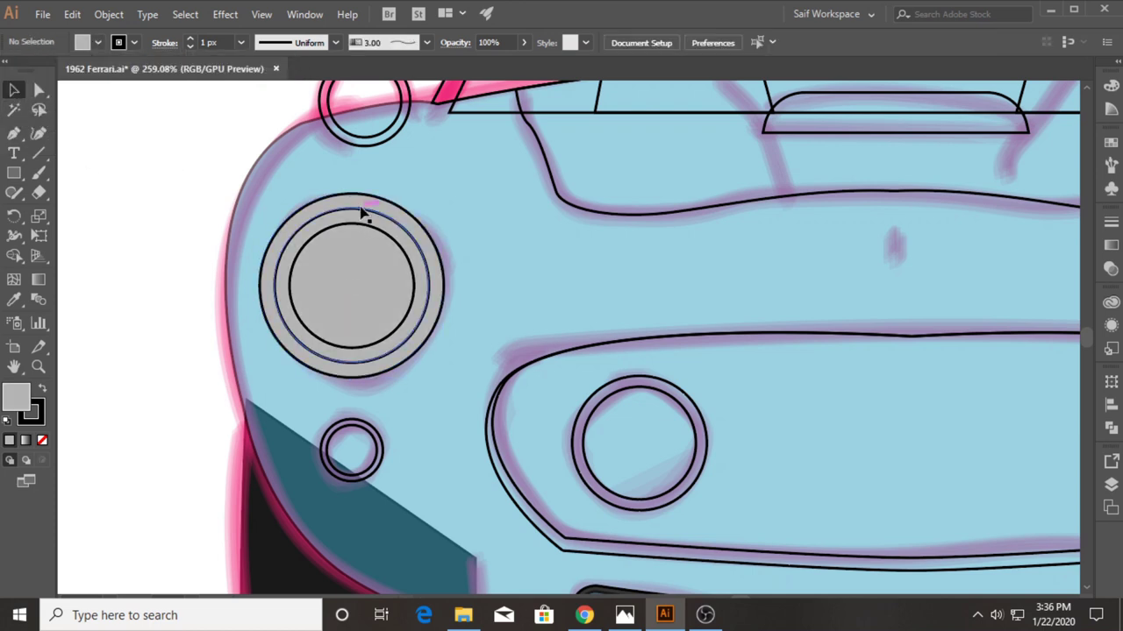
# Step: Set the headlight ring's stroke to 3 px aligned to the outside
pyautogui.click(364, 212)
pyautogui.click(241, 42)
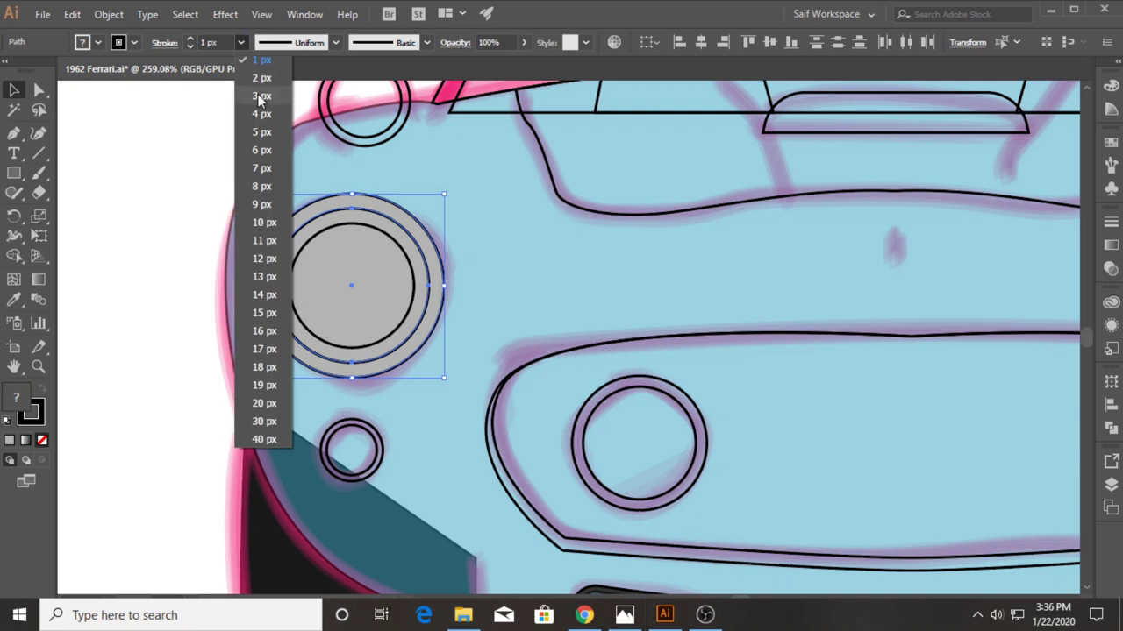
pyautogui.click(262, 81)
pyautogui.click(241, 44)
pyautogui.click(259, 95)
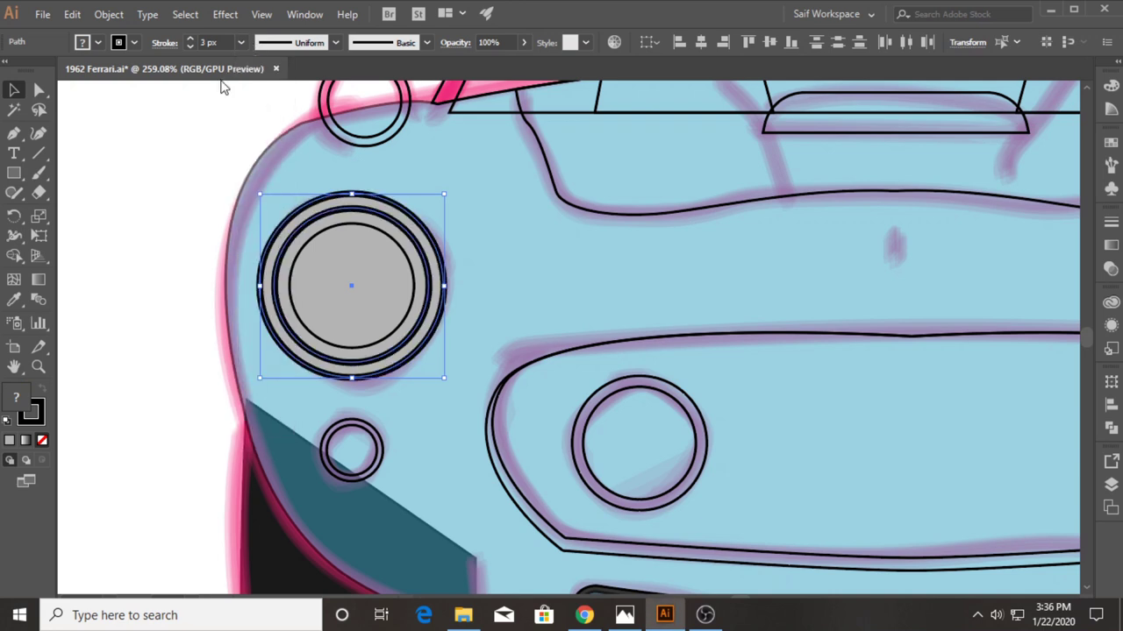
pyautogui.click(164, 42)
pyautogui.click(101, 128)
pyautogui.click(128, 373)
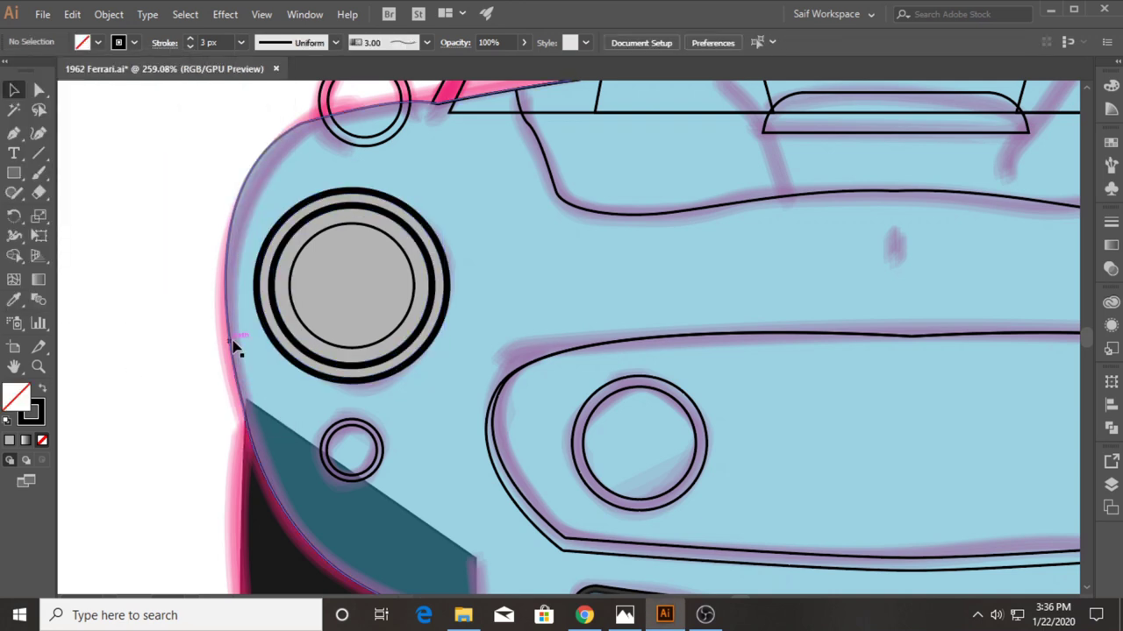
# Step: Fill the inner headlight circle grey and set its stroke to None
pyautogui.click(371, 234)
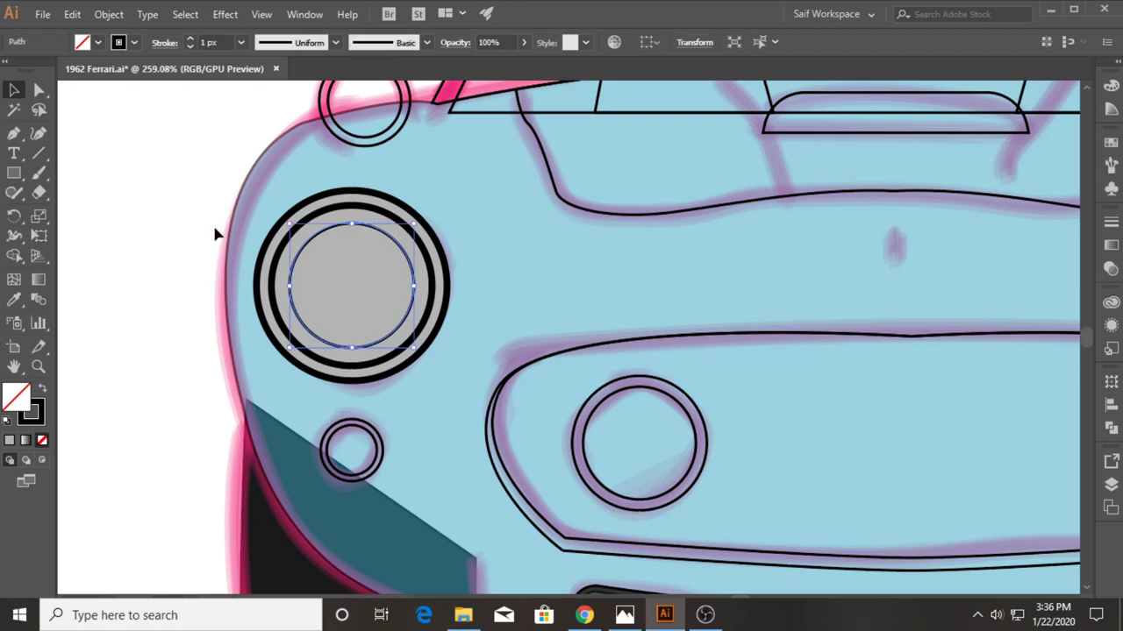
pyautogui.click(135, 43)
pyautogui.click(80, 131)
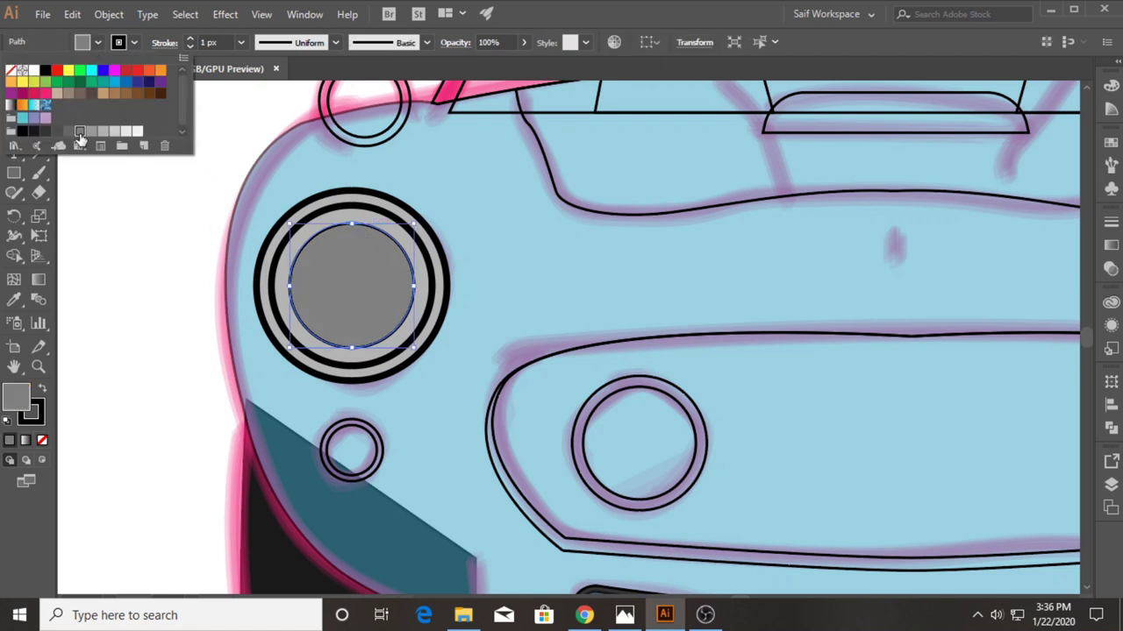
pyautogui.click(80, 131)
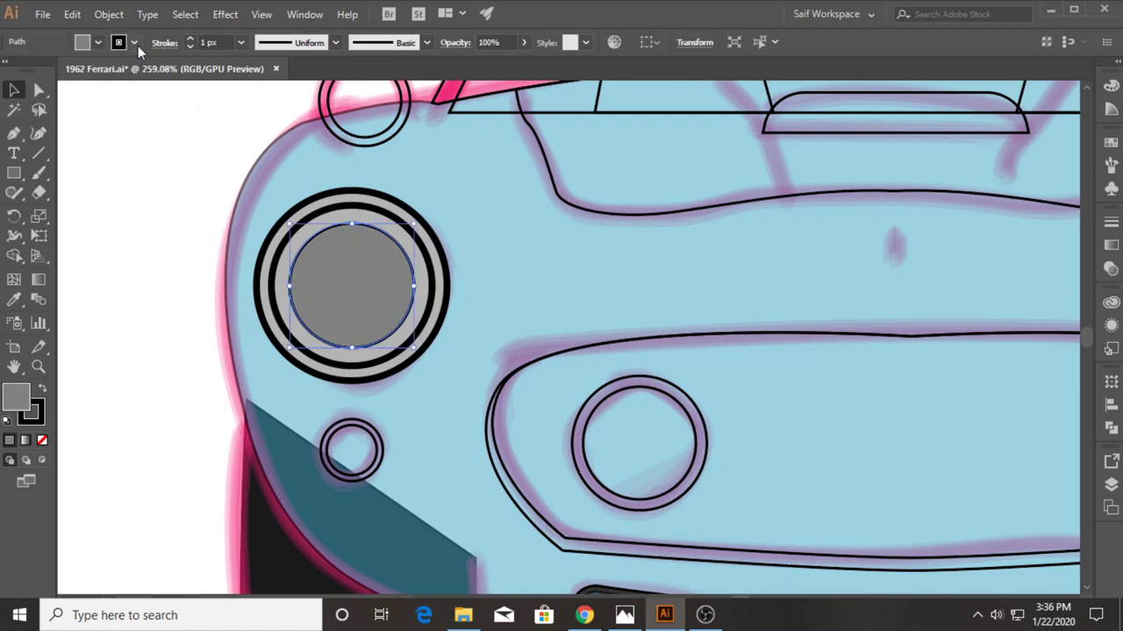
pyautogui.click(134, 43)
pyautogui.click(11, 70)
# Step: Move the lens circle up, shrink it, and paste a larger darker copy behind it
pyautogui.moveTo(342, 303); pyautogui.dragTo(342, 278)
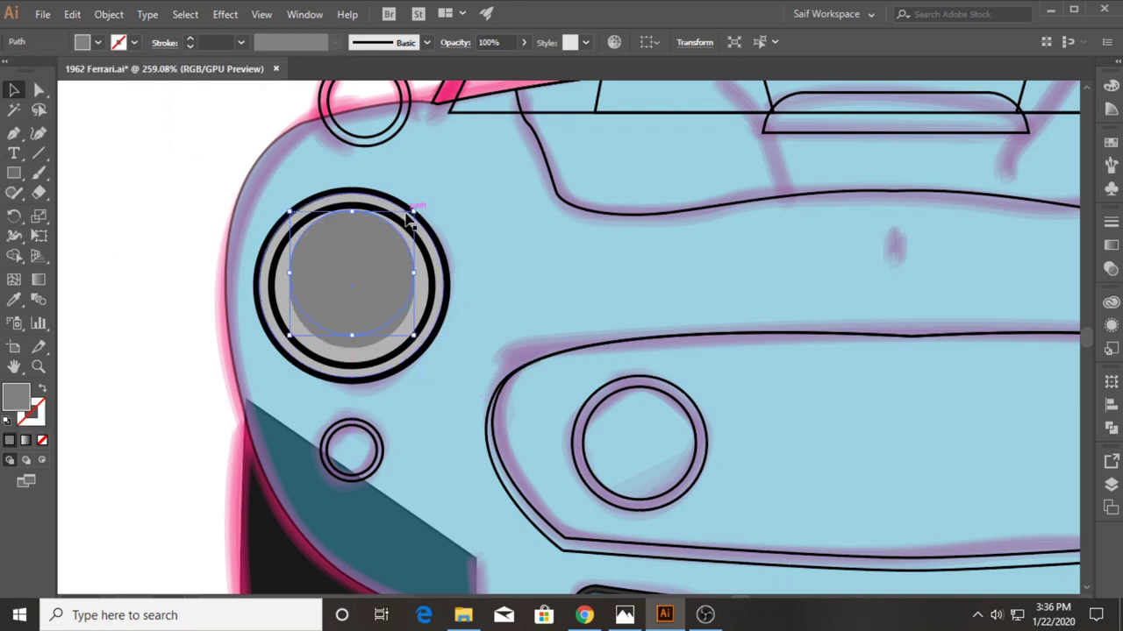
pyautogui.keyDown('alt'); pyautogui.keyDown('shift'); pyautogui.moveTo(414, 211); pyautogui.dragTo(404, 222); pyautogui.keyUp('shift'); pyautogui.keyUp('alt')
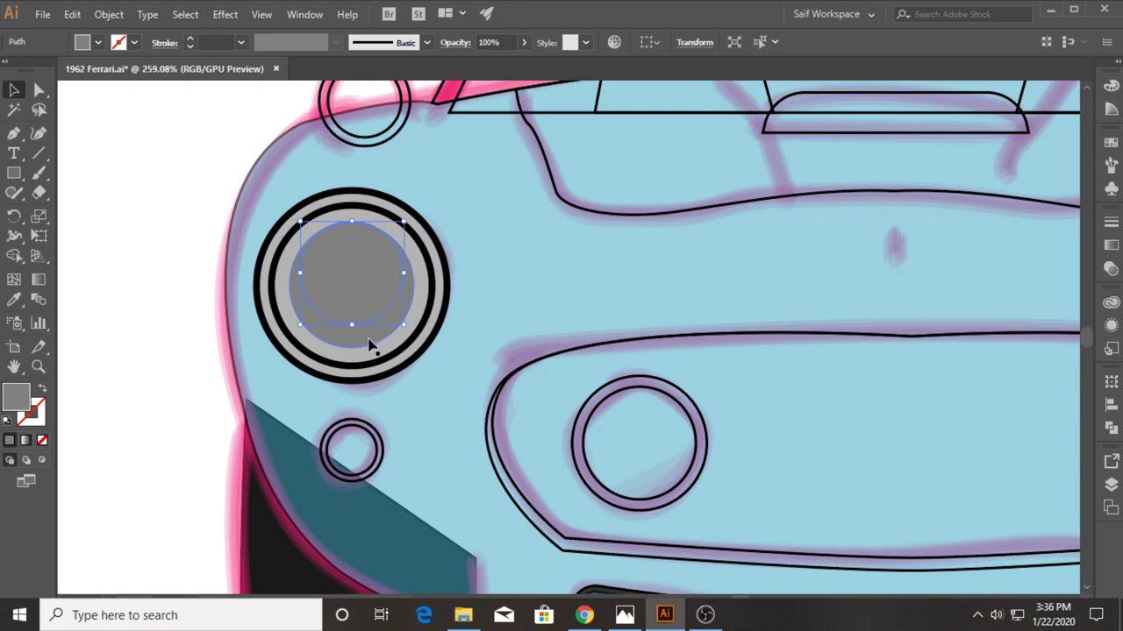
pyautogui.hotkey('ctrl', 'c')
pyautogui.hotkey('ctrl', 'b')
pyautogui.moveTo(403, 324); pyautogui.dragTo(414, 348)
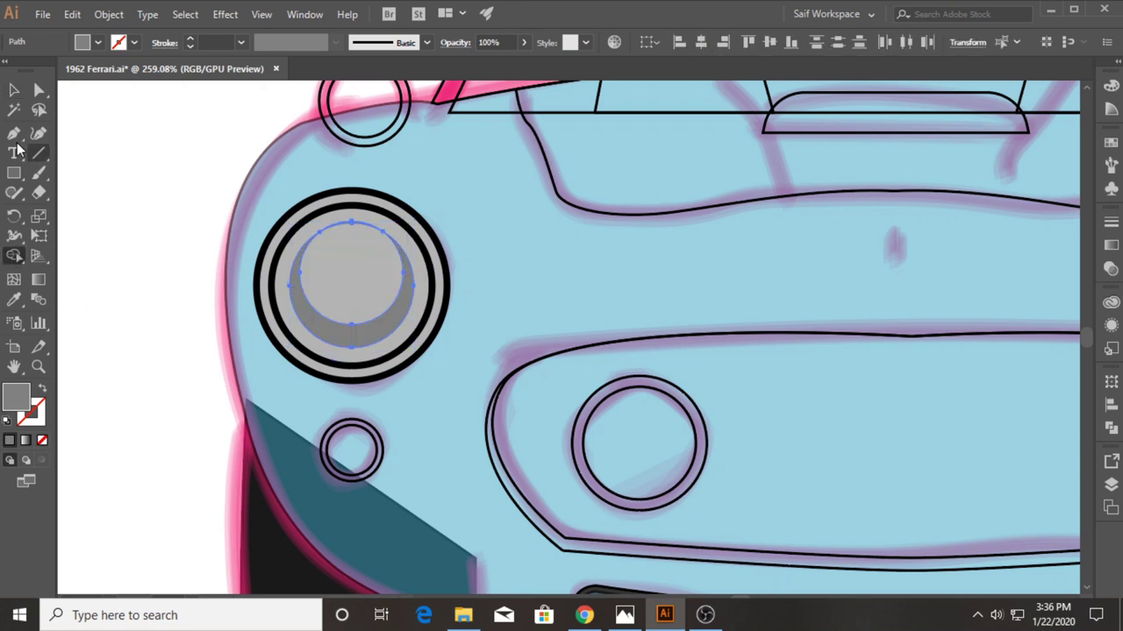
pyautogui.click(147, 320)
# Step: Zoom in on the headlight and Alt-drag a copy of its ring to the right
pyautogui.press('z')
pyautogui.click(259, 285)
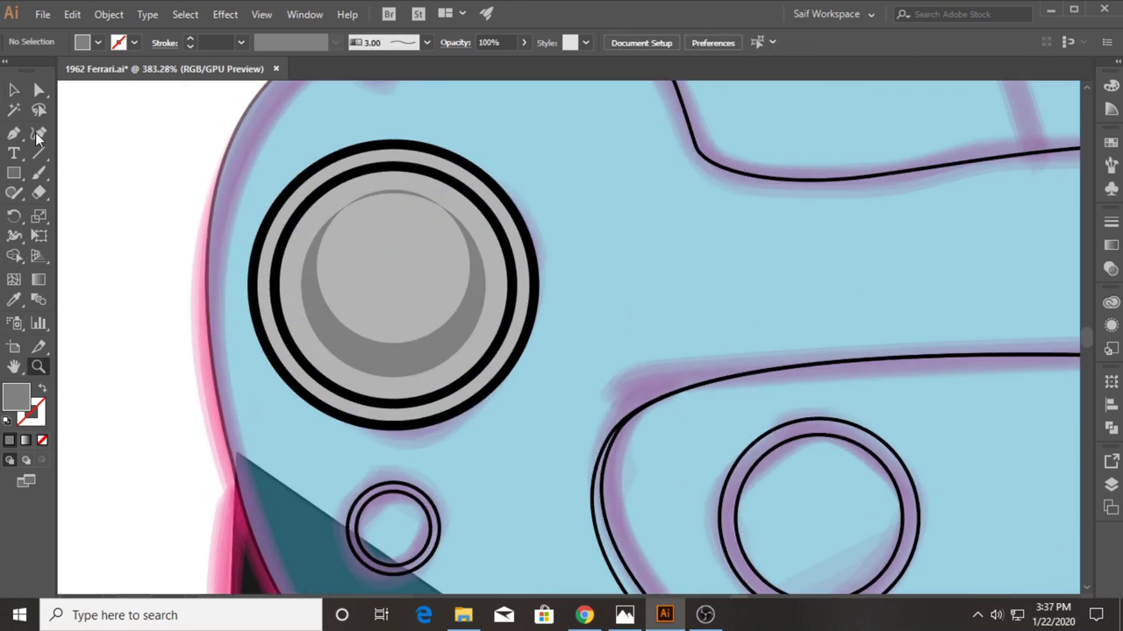
pyautogui.press('v')
pyautogui.moveTo(431, 389); pyautogui.dragTo(709, 401)
# Step: Draw a leaf-shaped vertical grille bar with the Pen and fill it with the hub's grey
pyautogui.press('p')
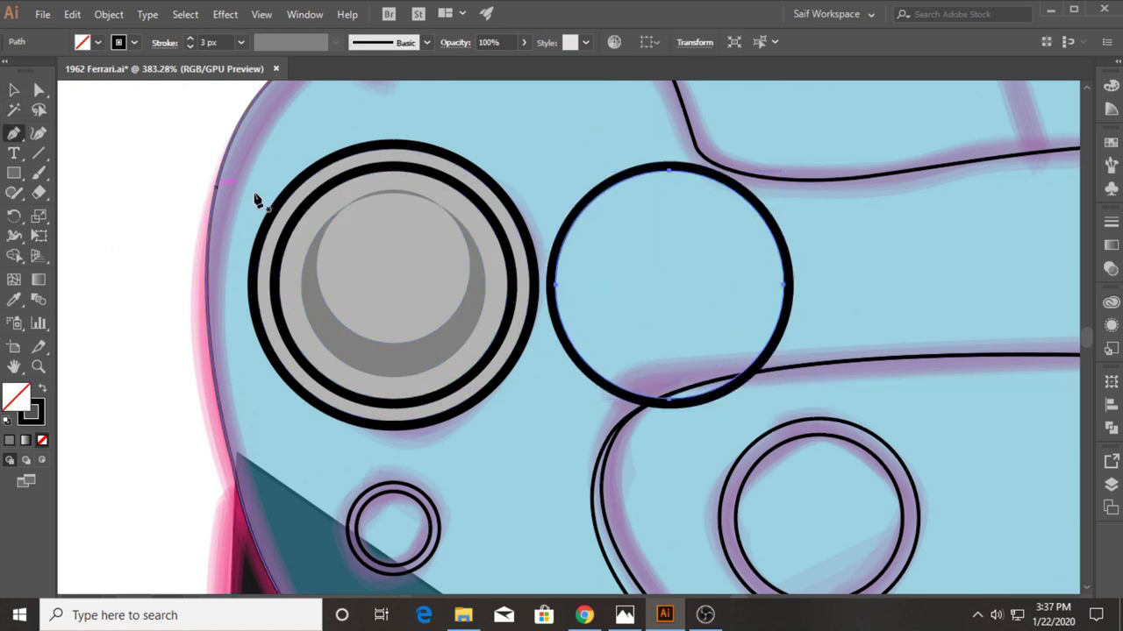
pyautogui.click(580, 180)
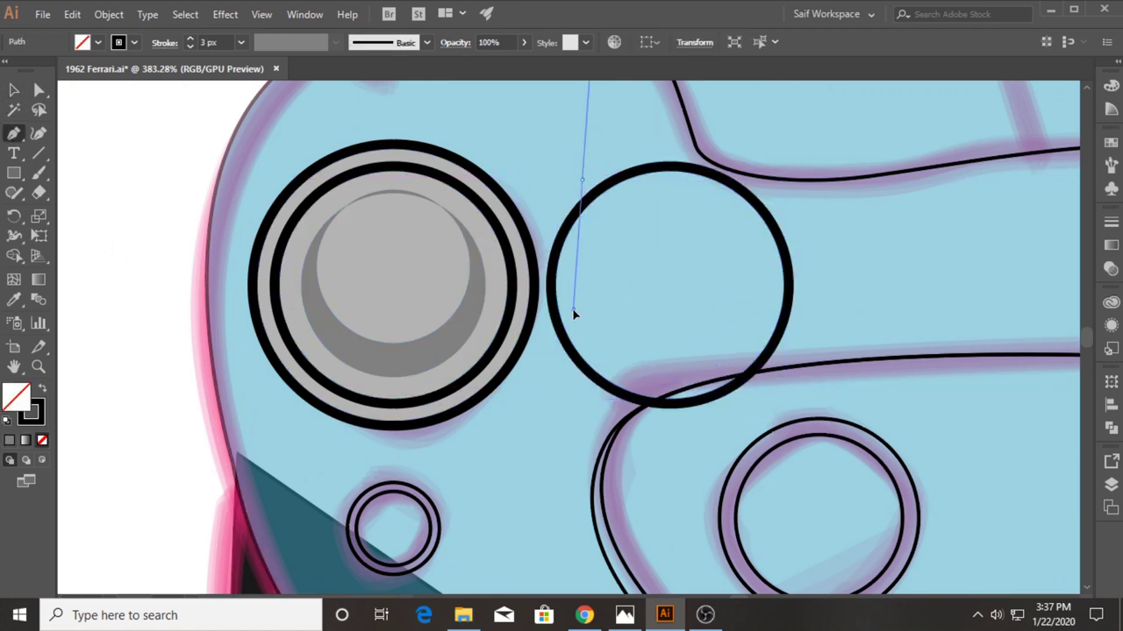
pyautogui.moveTo(577, 390); pyautogui.dragTo(580, 399)
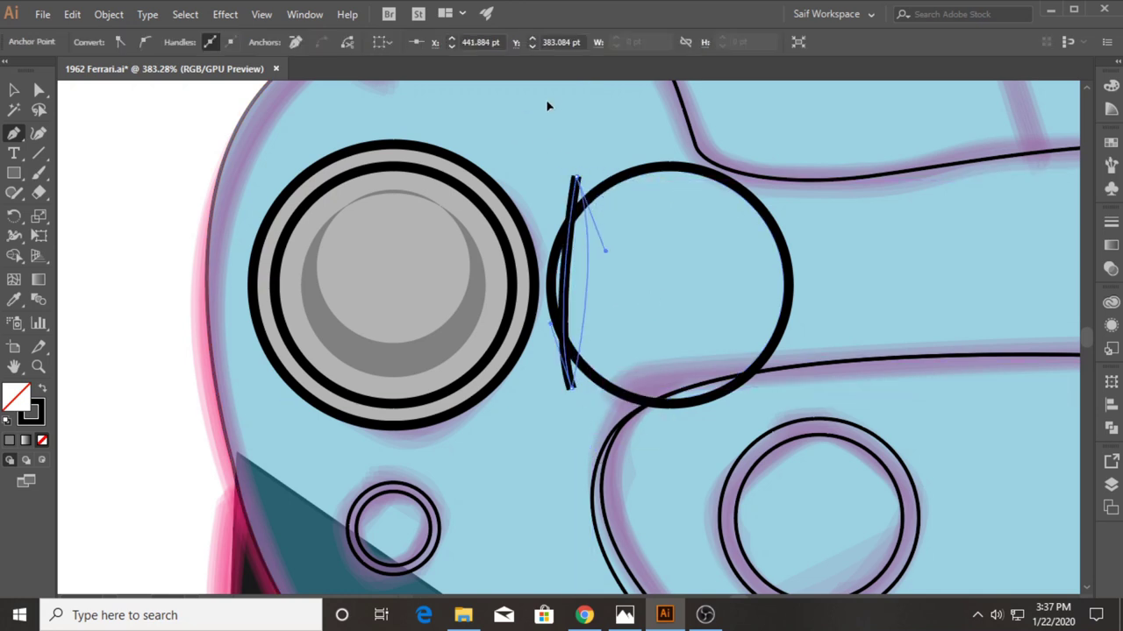
pyautogui.click(576, 180)
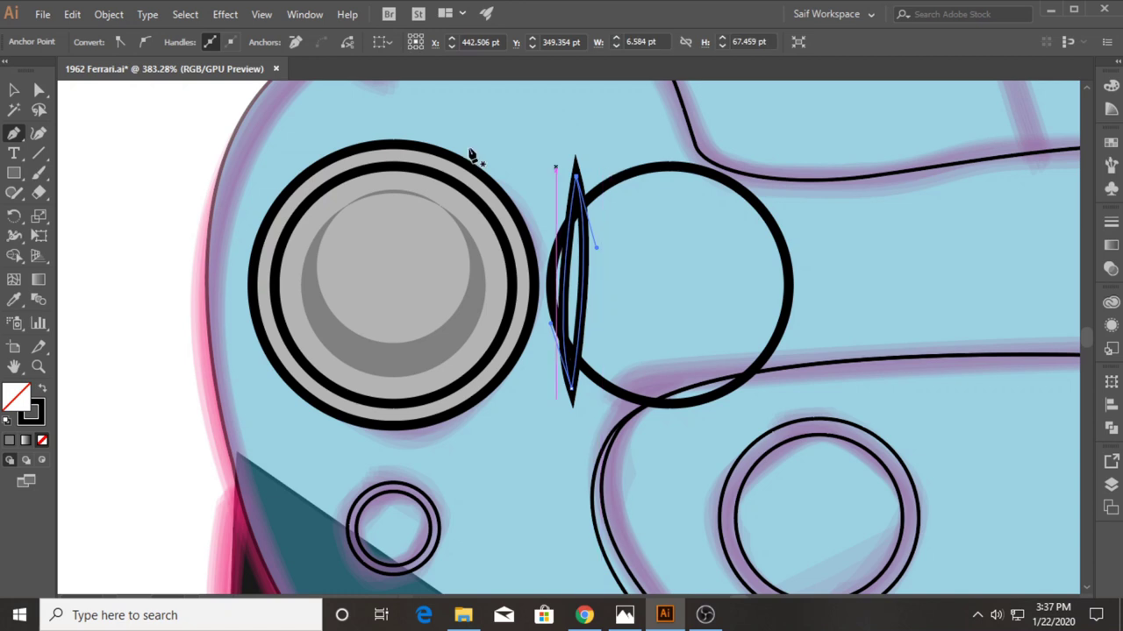
pyautogui.press('v')
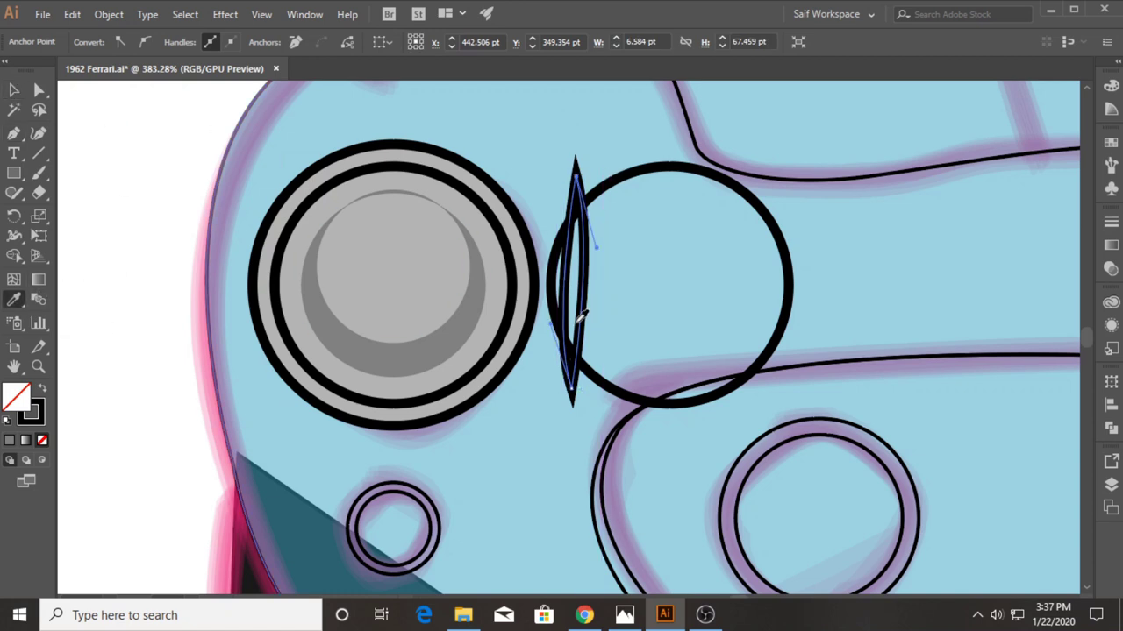
pyautogui.click(413, 327)
pyautogui.press('v')
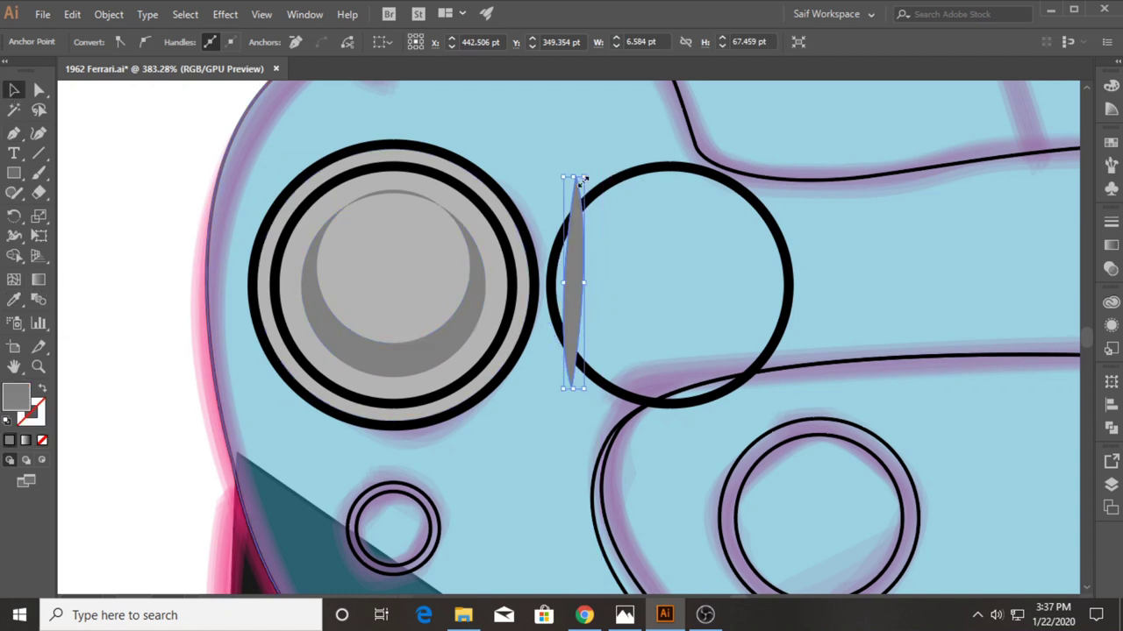
# Step: Duplicate the grey bar at even spacing across the circle using Ctrl+D
pyautogui.moveTo(579, 272); pyautogui.dragTo(595, 279)
pyautogui.hotkey('ctrl', 'd')
pyautogui.hotkey('ctrl', 'd')
pyautogui.hotkey('ctrl', 'd')
pyautogui.hotkey('ctrl', 'd')
pyautogui.hotkey('ctrl', 'd')
pyautogui.hotkey('ctrl', 'd')
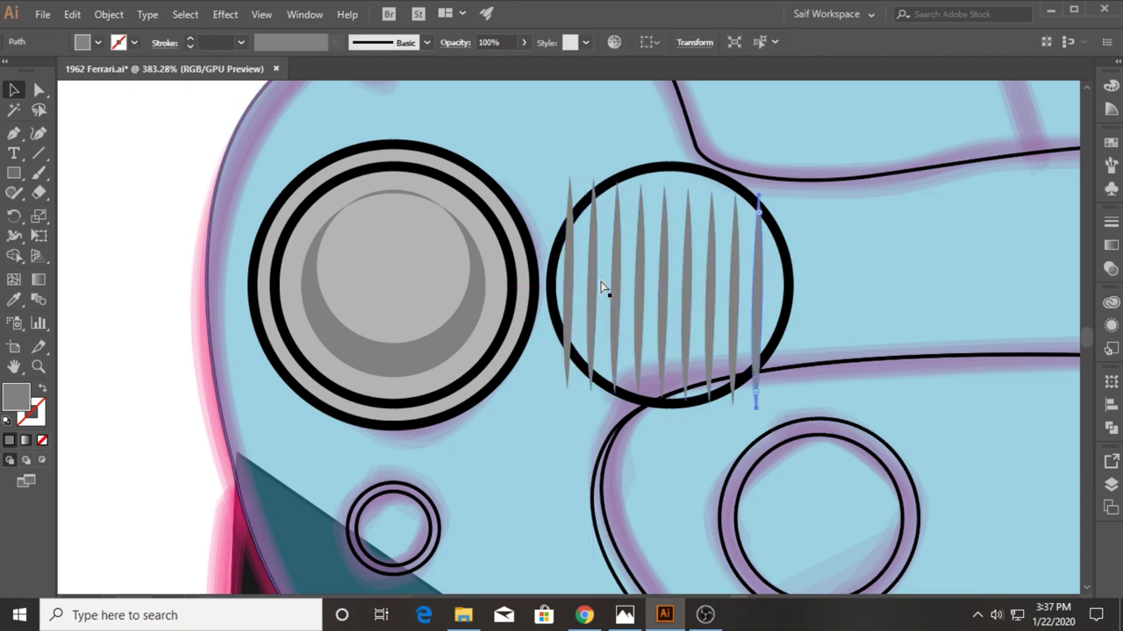
pyautogui.hotkey('ctrl', 'd')
pyautogui.hotkey('ctrl', 'z')
pyautogui.hotkey('ctrl', 'z')
pyautogui.hotkey('ctrl', 'z')
pyautogui.hotkey('ctrl', 'z')
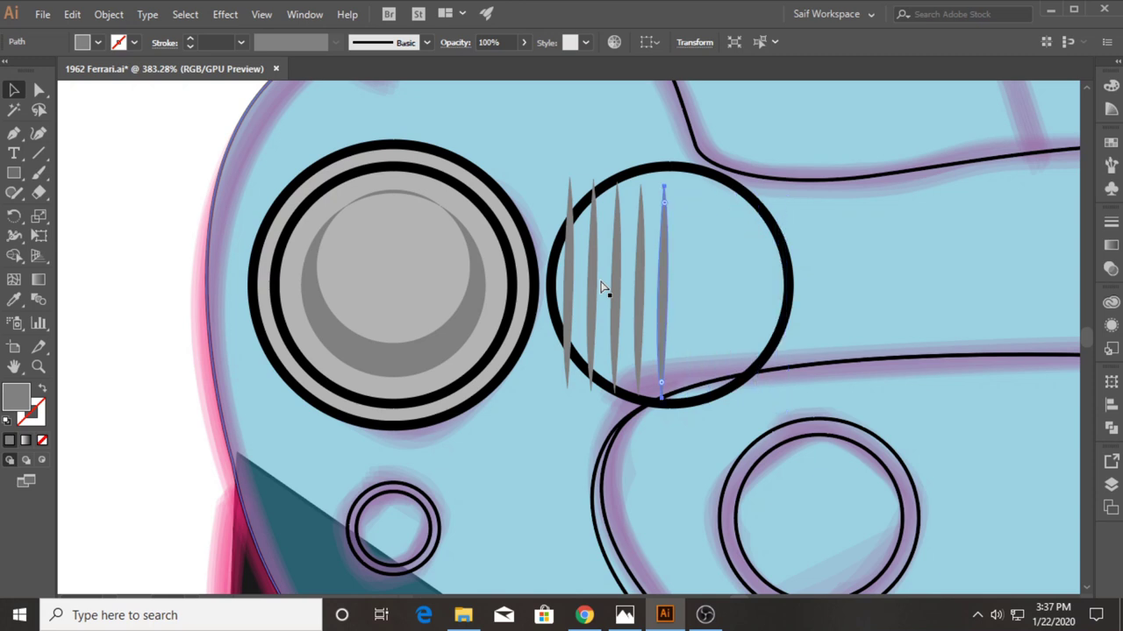
pyautogui.hotkey('ctrl', 'z')
pyautogui.hotkey('ctrl', 'z')
pyautogui.hotkey('ctrl', 'z')
pyautogui.moveTo(570, 279); pyautogui.dragTo(595, 277)
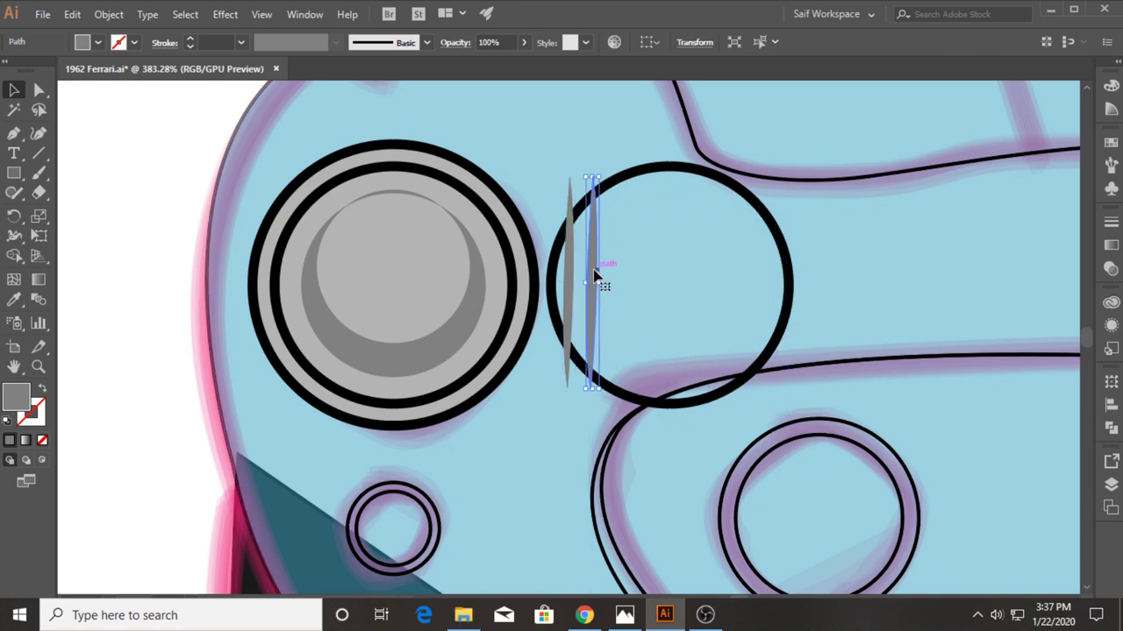
pyautogui.hotkey('ctrl', 'd')
pyautogui.hotkey('ctrl', 'd')
pyautogui.hotkey('ctrl', 'd')
pyautogui.hotkey('ctrl', 'd')
pyautogui.hotkey('ctrl', 'd')
pyautogui.hotkey('ctrl', 'd')
pyautogui.hotkey('ctrl', 'd')
pyautogui.hotkey('ctrl', 'd')
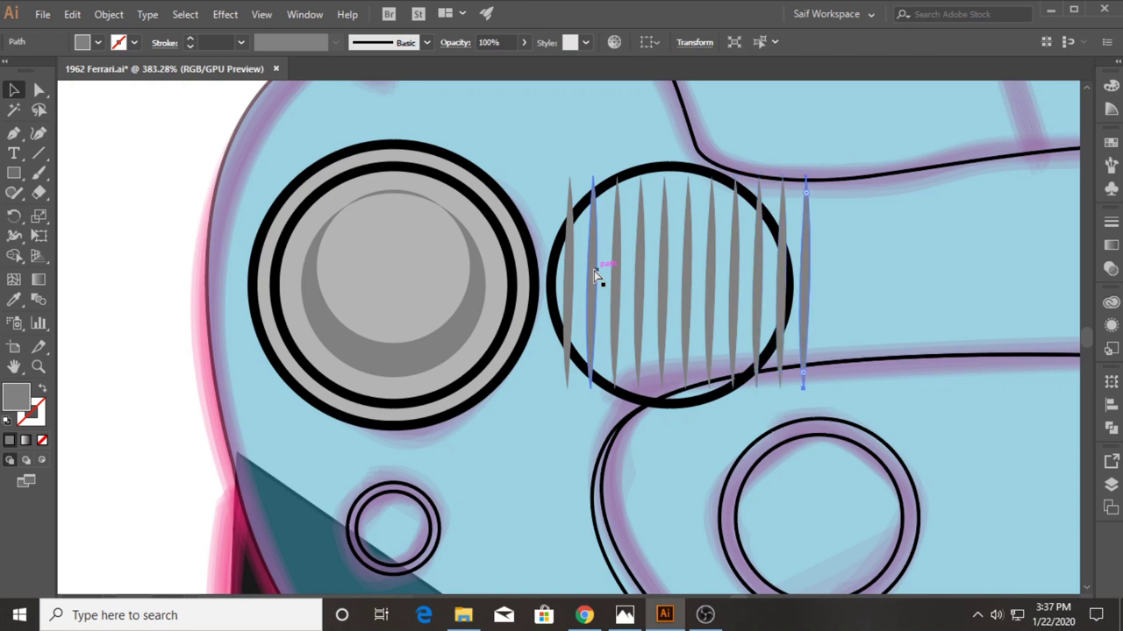
# Step: Delete the extra bar, stretch the remaining bars taller than the circle, and fill them white
pyautogui.press('Delete')
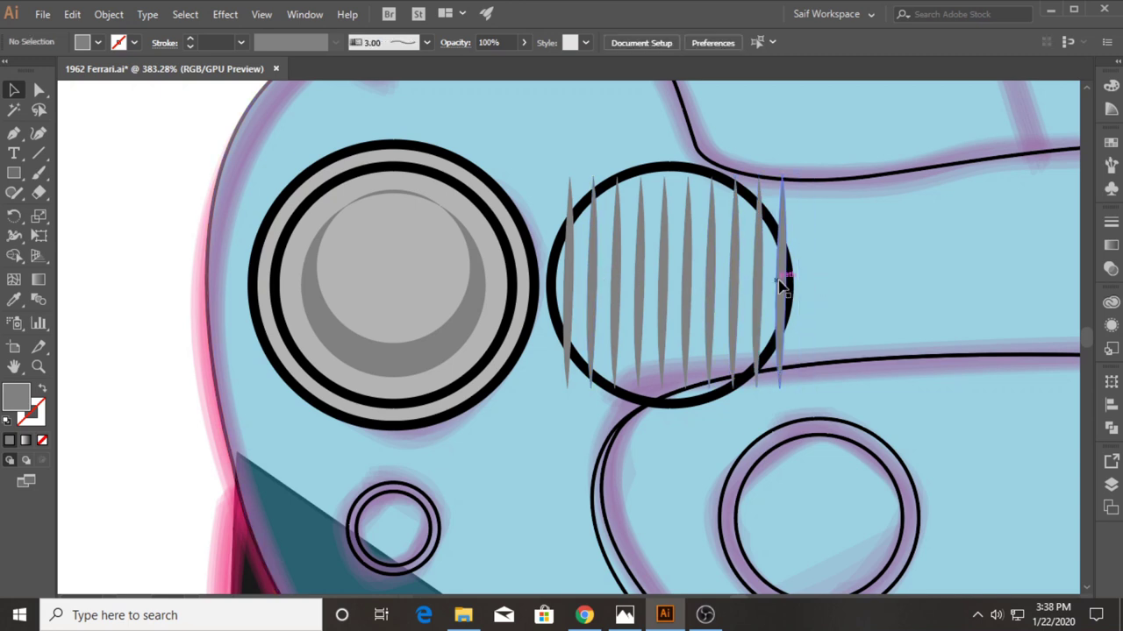
pyautogui.click(781, 285)
pyautogui.keyDown('shift'); pyautogui.click(595, 290); pyautogui.keyUp('shift')
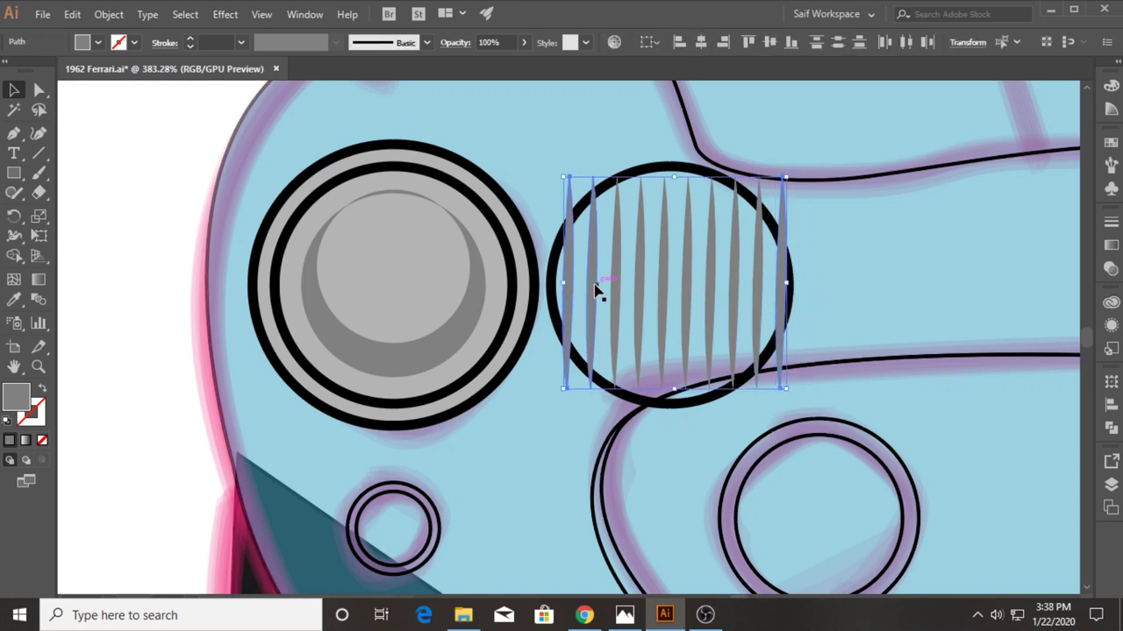
pyautogui.keyDown('shift'); pyautogui.click(664, 294); pyautogui.keyUp('shift')
pyautogui.keyDown('shift'); pyautogui.click(758, 301); pyautogui.keyUp('shift')
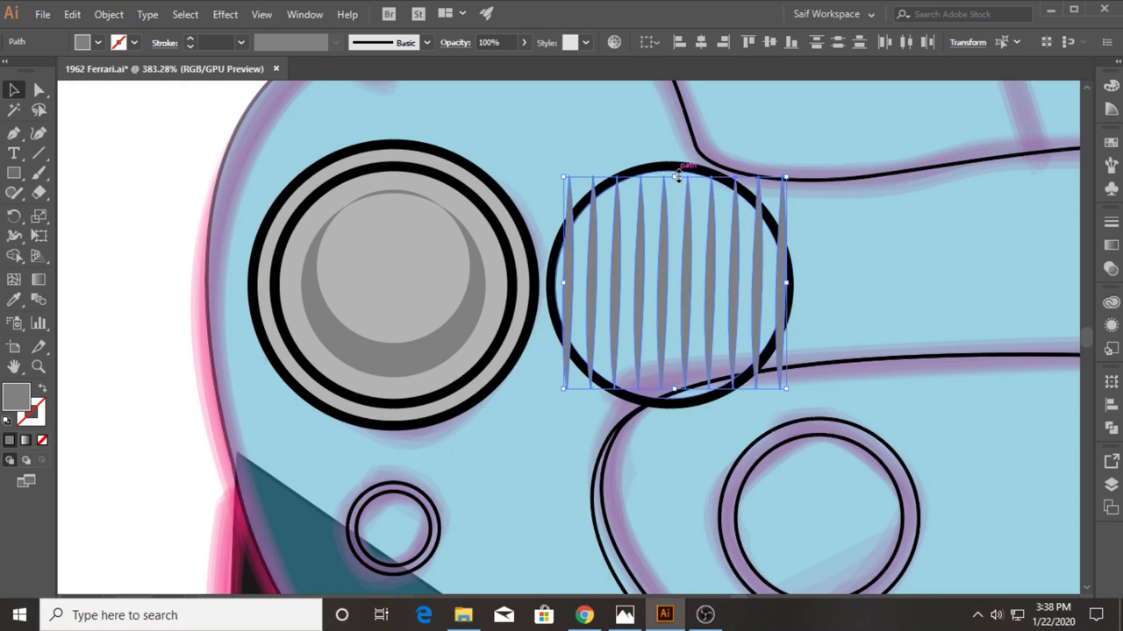
pyautogui.moveTo(678, 176); pyautogui.dragTo(673, 165)
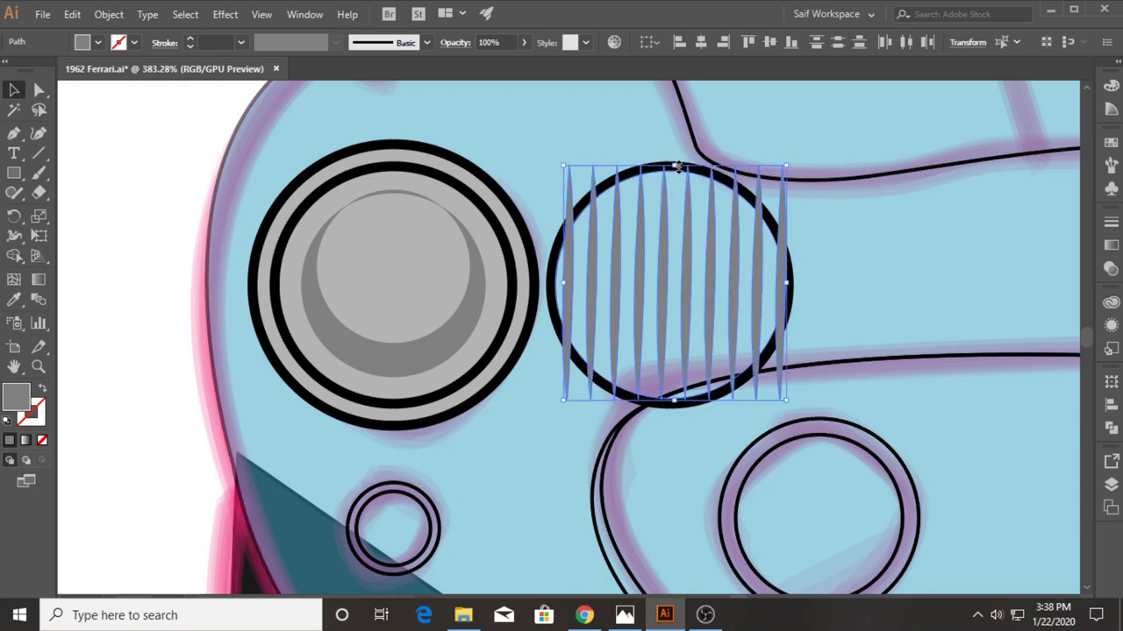
pyautogui.click(97, 42)
pyautogui.click(34, 85)
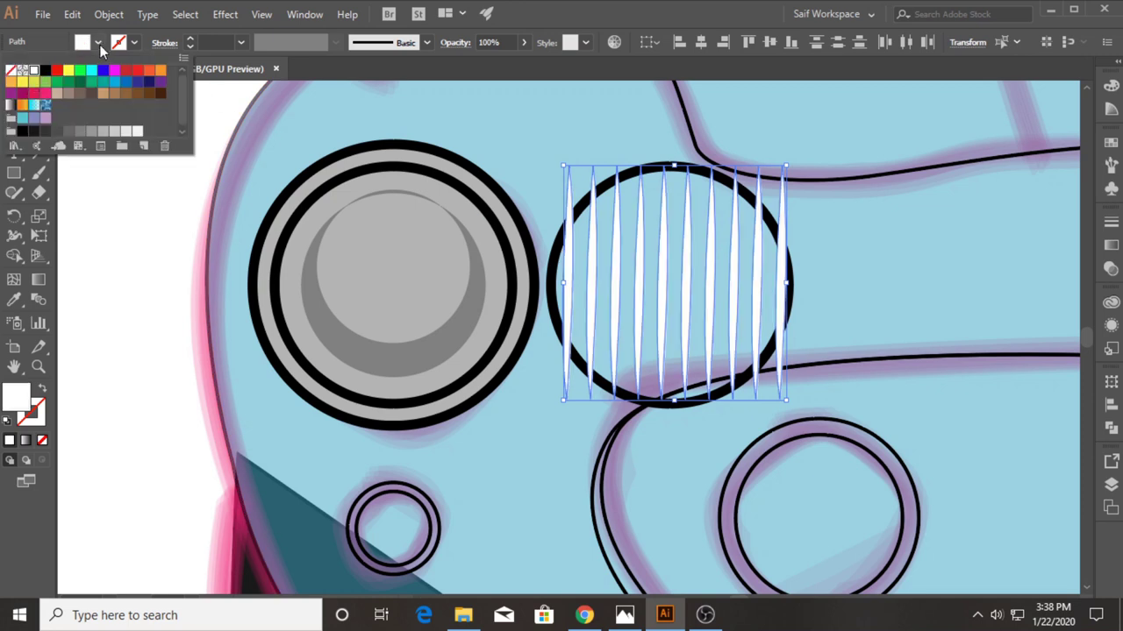
pyautogui.click(99, 180)
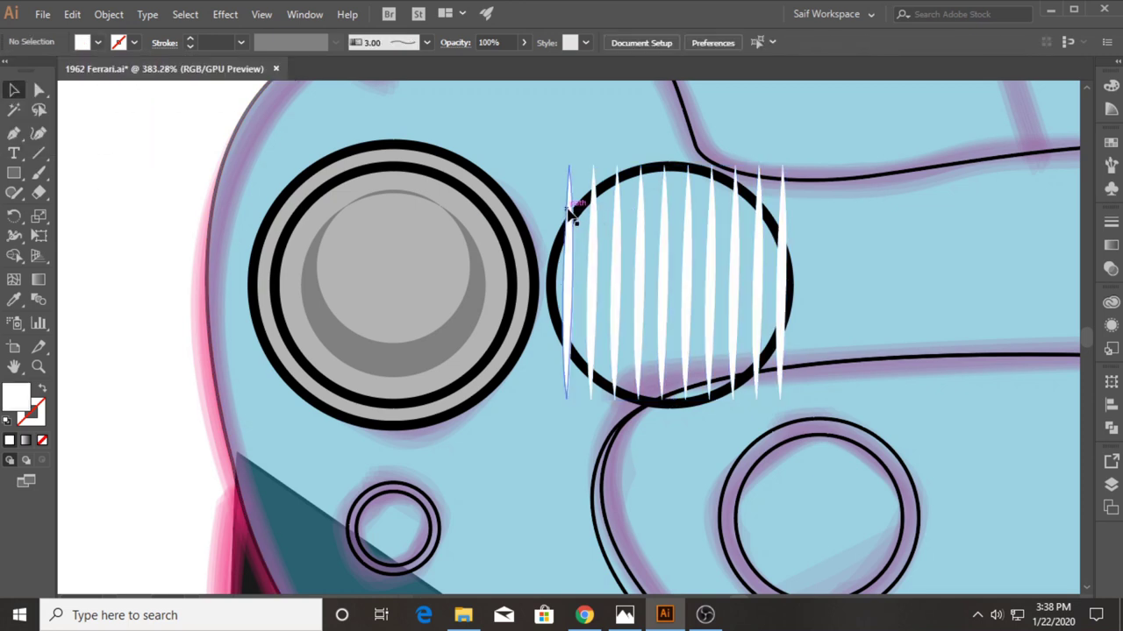
# Step: Move the grille to empty space on the left and centre the white bars in the circle
pyautogui.moveTo(814, 301); pyautogui.dragTo(812, 299)
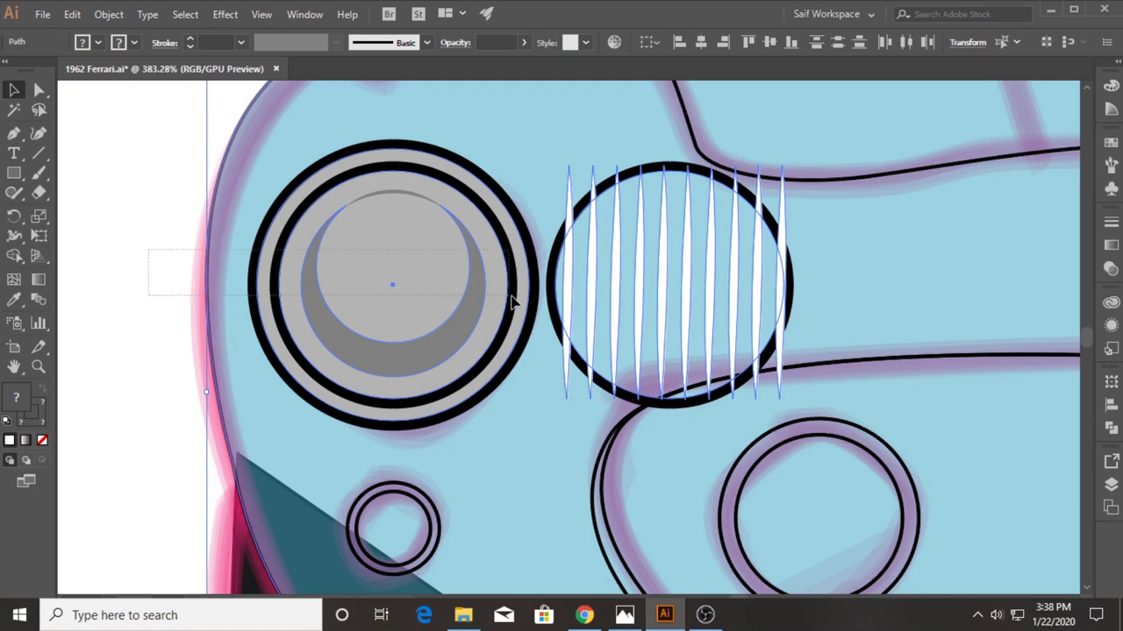
pyautogui.moveTo(511, 301); pyautogui.dragTo(524, 321)
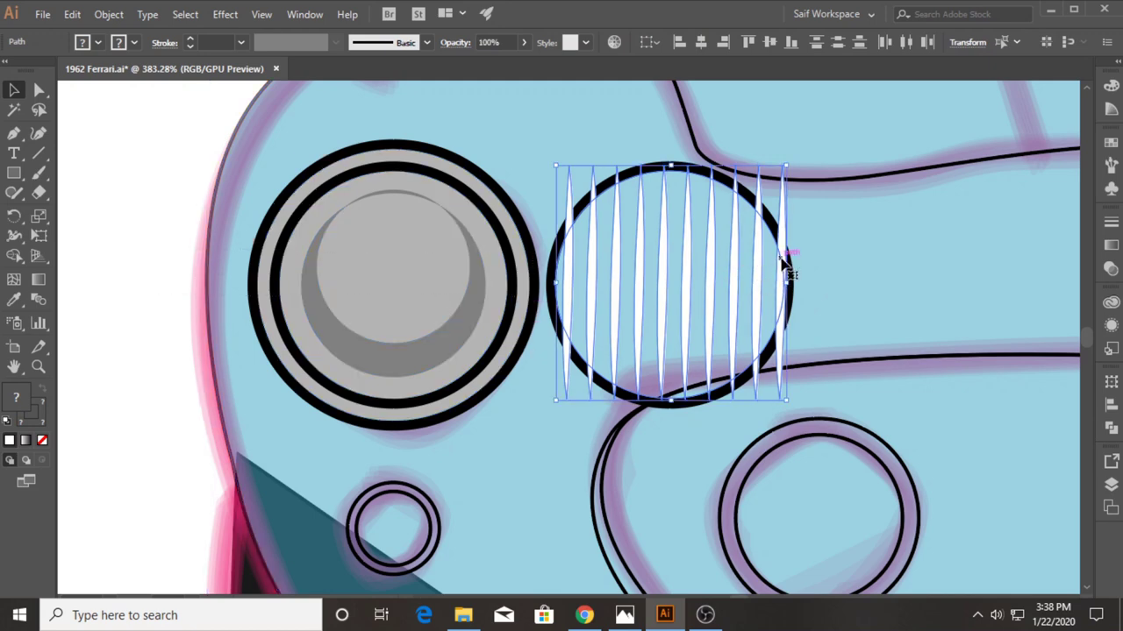
pyautogui.moveTo(784, 259); pyautogui.dragTo(362, 255)
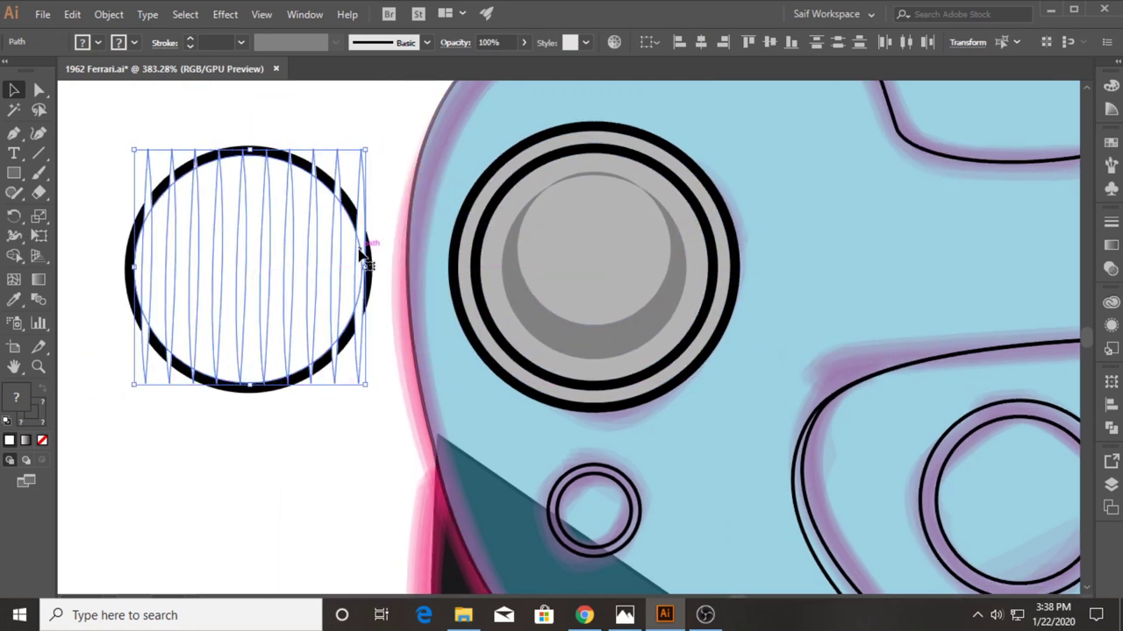
pyautogui.keyDown('shift'); pyautogui.click(133, 298); pyautogui.keyUp('shift')
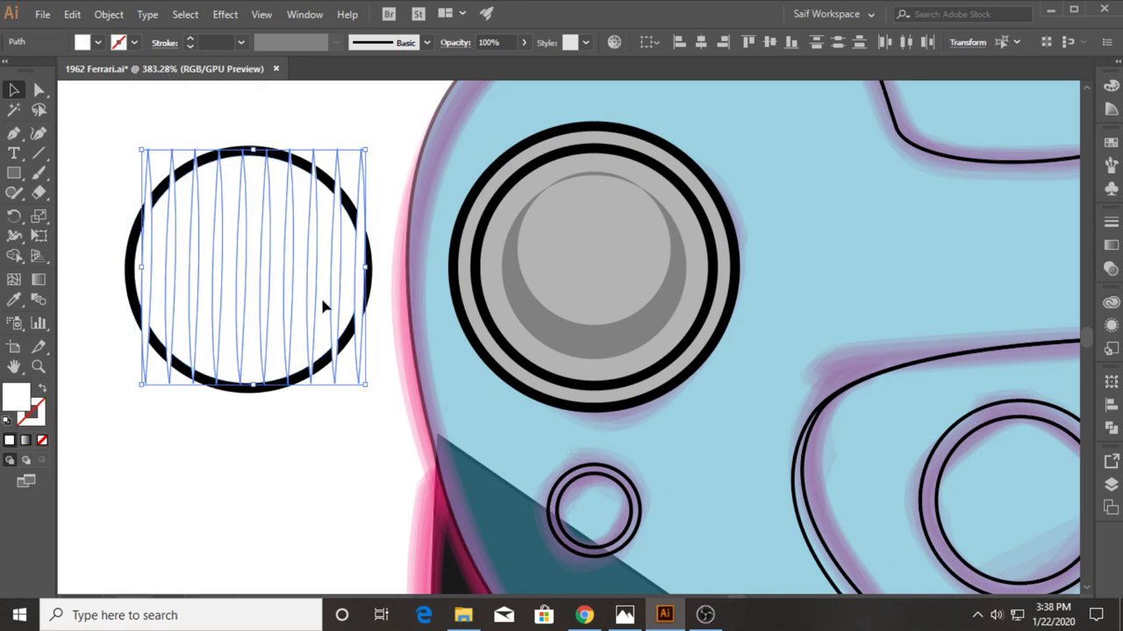
pyautogui.press('Right')
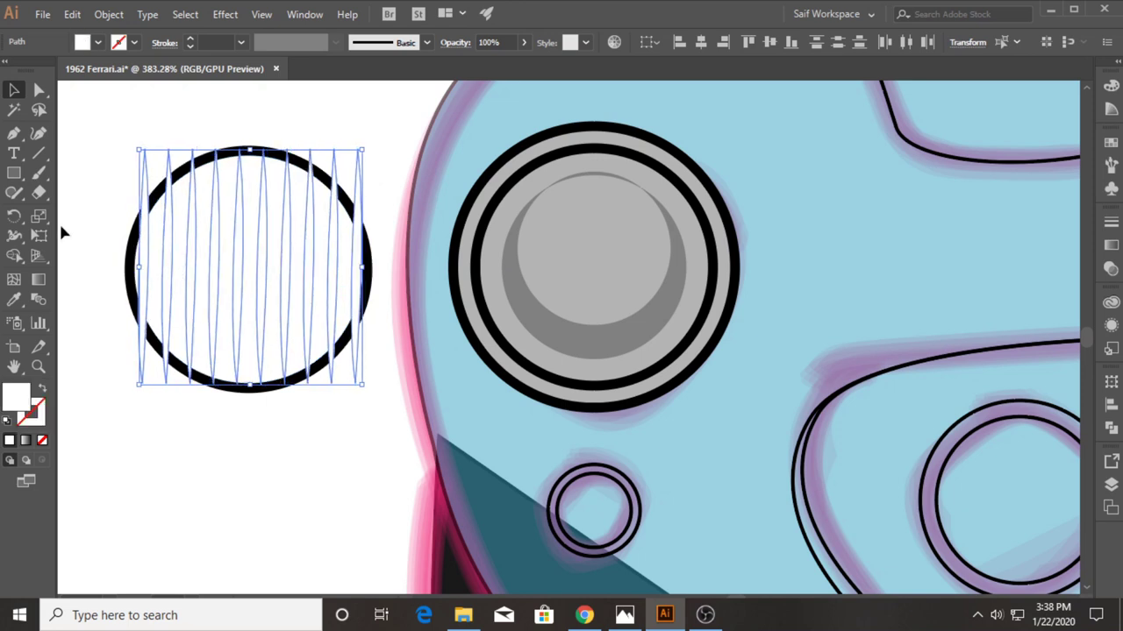
pyautogui.keyDown('shift'); pyautogui.click(288, 316); pyautogui.keyUp('shift')
# Step: Trim the bar ends outside the circle with Shape Builder and remove the circle's black outline
pyautogui.click(14, 255)
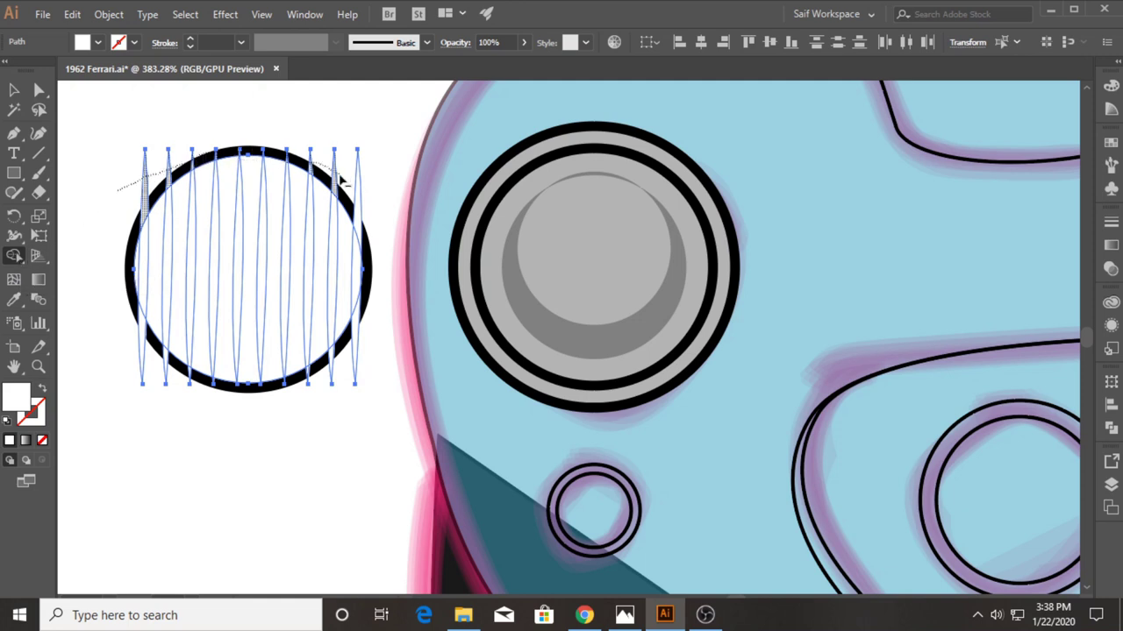
pyautogui.moveTo(342, 180); pyautogui.dragTo(373, 183)
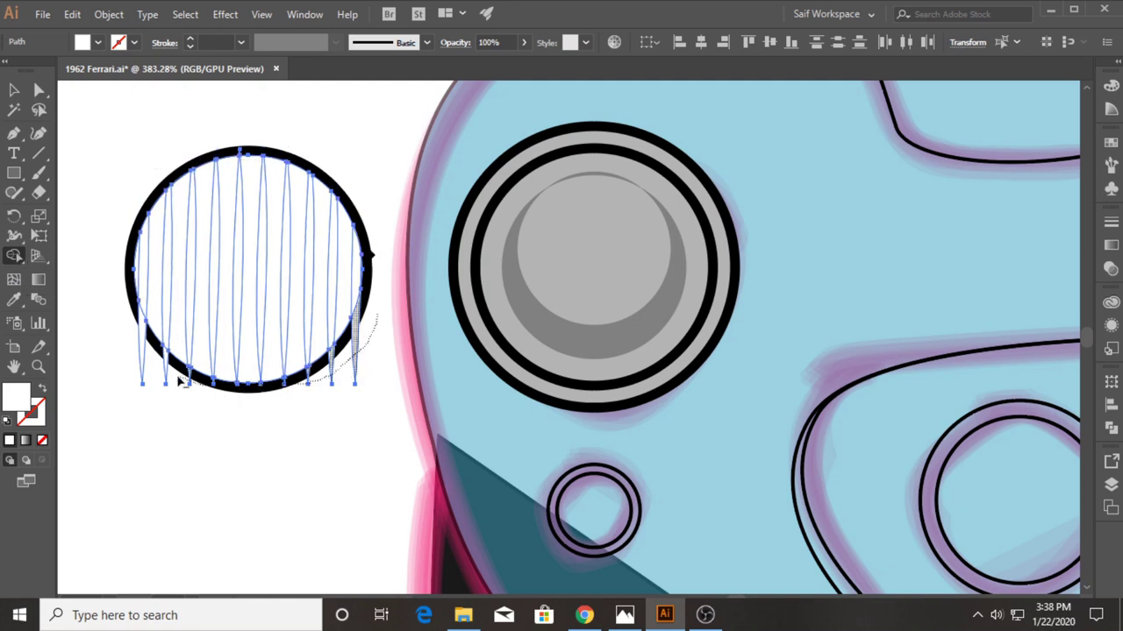
pyautogui.moveTo(180, 382); pyautogui.dragTo(121, 334)
pyautogui.click(14, 91)
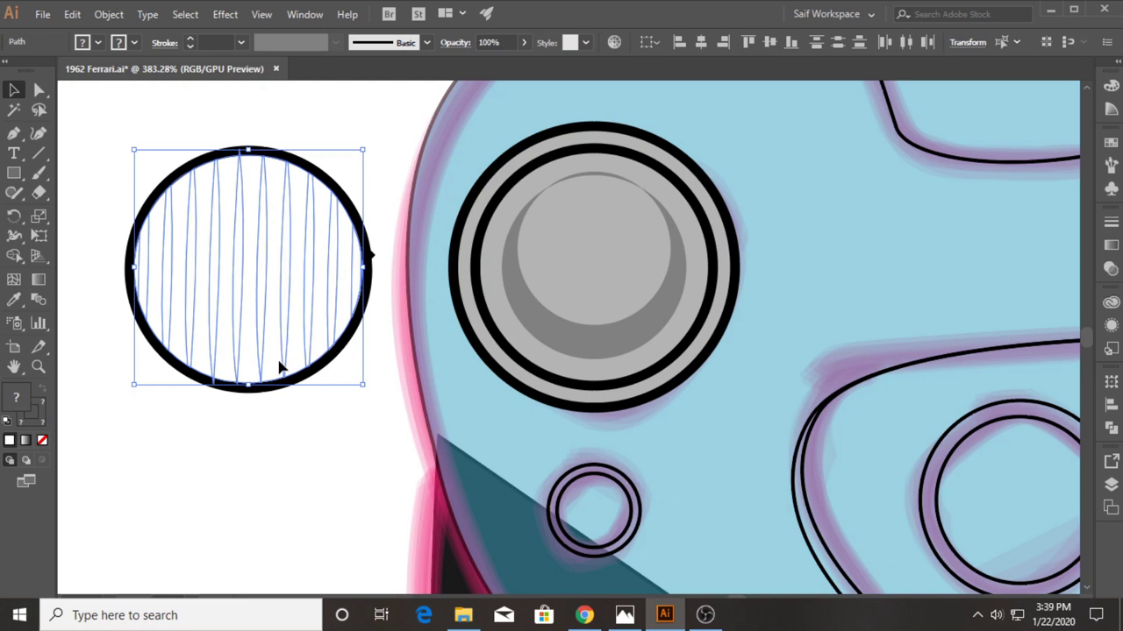
pyautogui.click(133, 42)
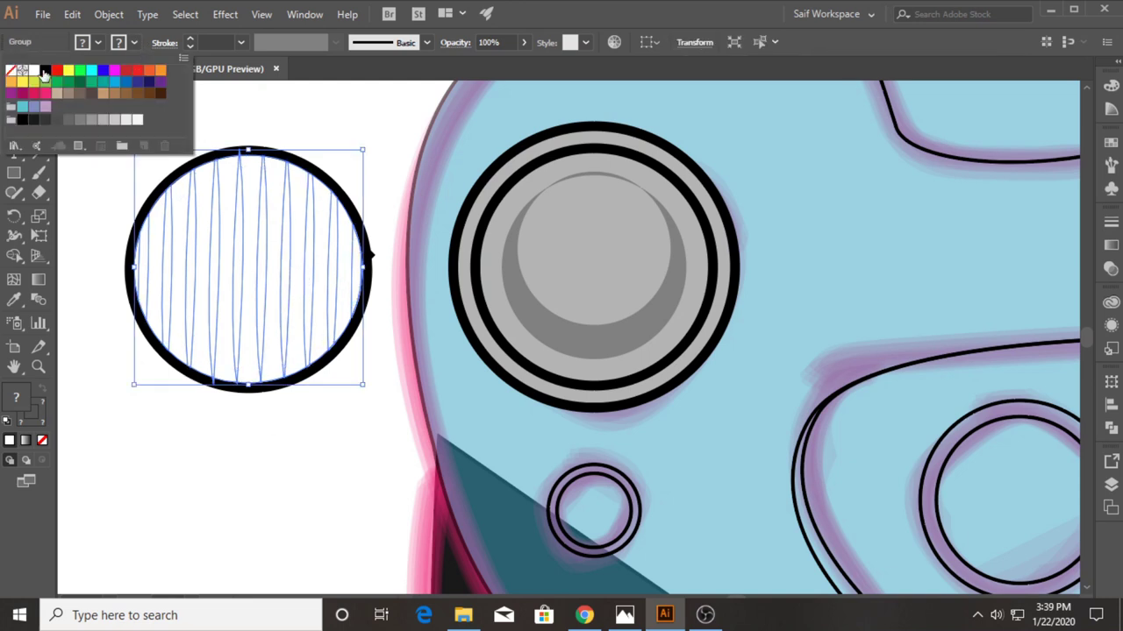
pyautogui.click(15, 80)
pyautogui.click(277, 199)
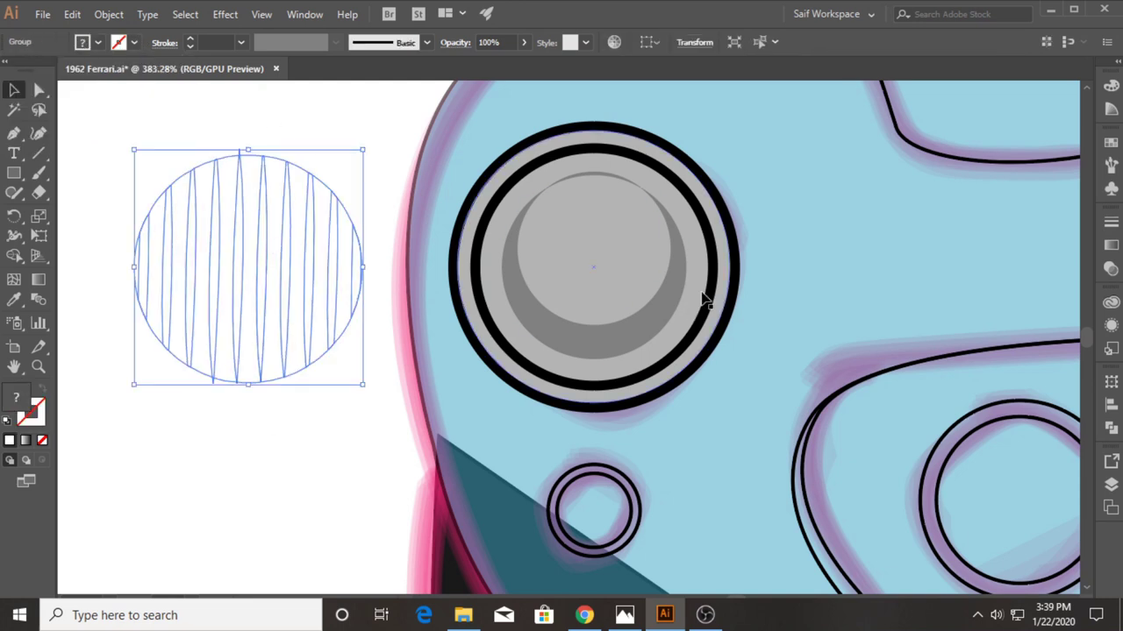
# Step: Move the striped circle onto the headlight lens and set its opacity to 60%
pyautogui.moveTo(294, 296); pyautogui.dragTo(632, 307)
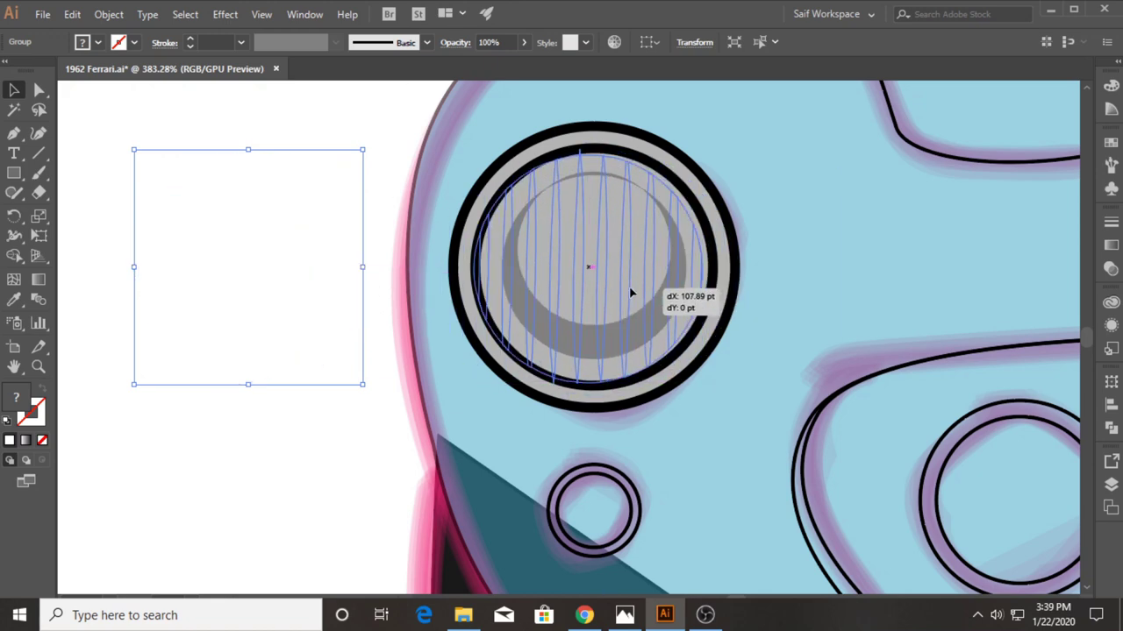
pyautogui.click(290, 196)
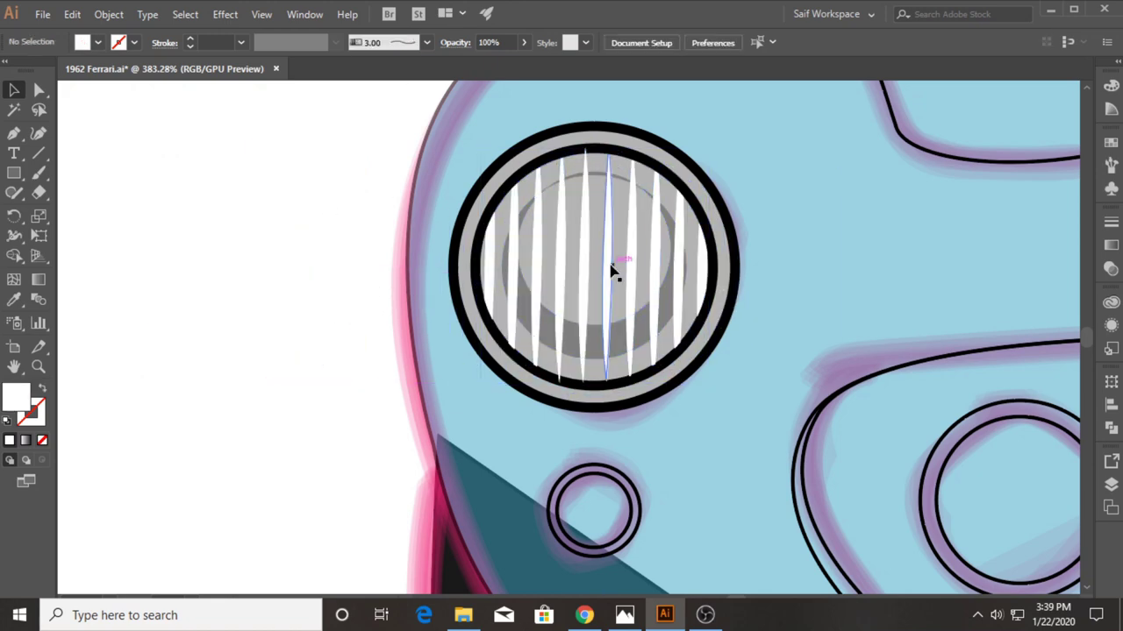
pyautogui.click(614, 268)
pyautogui.click(1110, 268)
pyautogui.click(1039, 241)
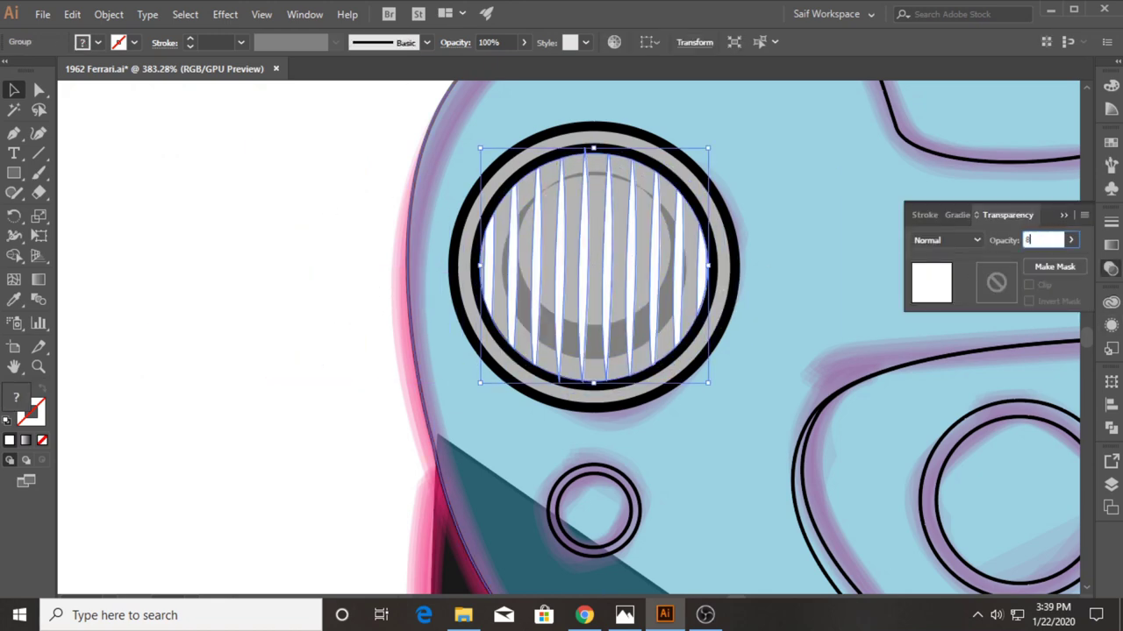
pyautogui.write('0')
pyautogui.press('Return')
pyautogui.click(301, 283)
pyautogui.click(582, 263)
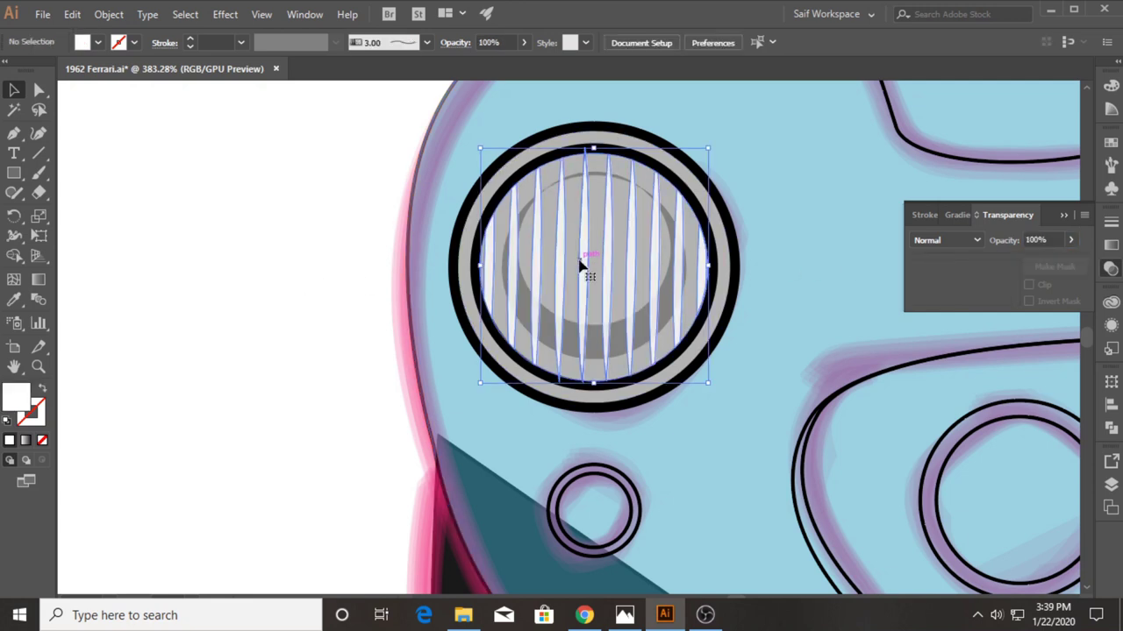
pyautogui.click(997, 240)
pyautogui.write('60')
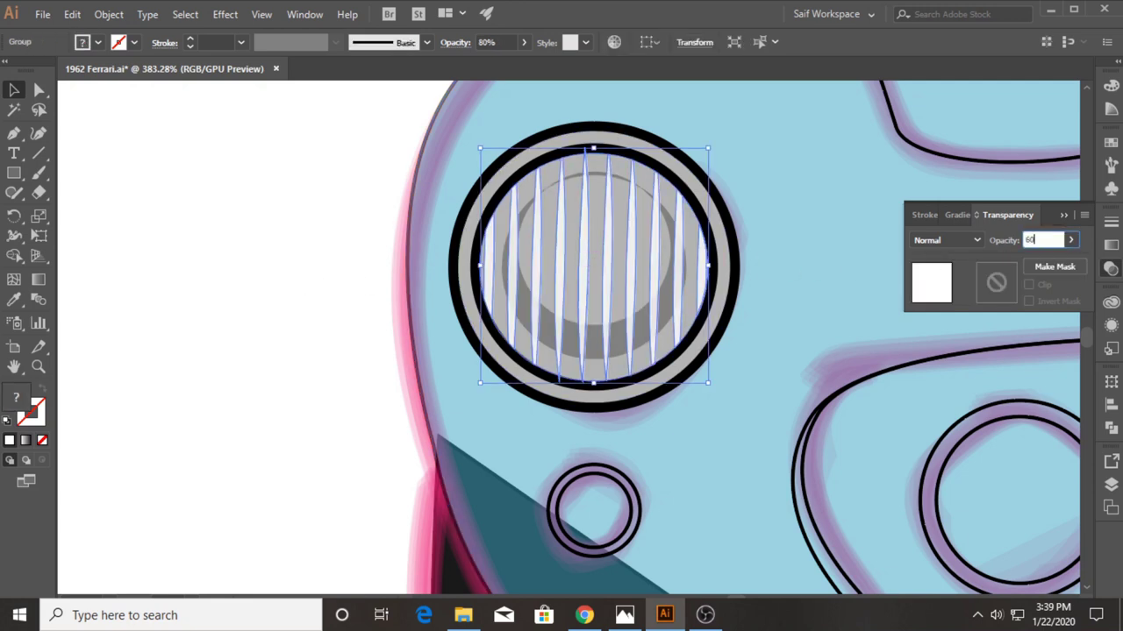
pyautogui.press('Return')
pyautogui.click(285, 283)
# Step: Zoom out and place a copy of the grey circle to the left
pyautogui.press('z')
pyautogui.moveTo(689, 300)
pyautogui.mouseDown()
pyautogui.moveTo(603, 298)
pyautogui.moveTo(579, 279)
pyautogui.moveTo(554, 302)
pyautogui.mouseUp()
pyautogui.press('v')
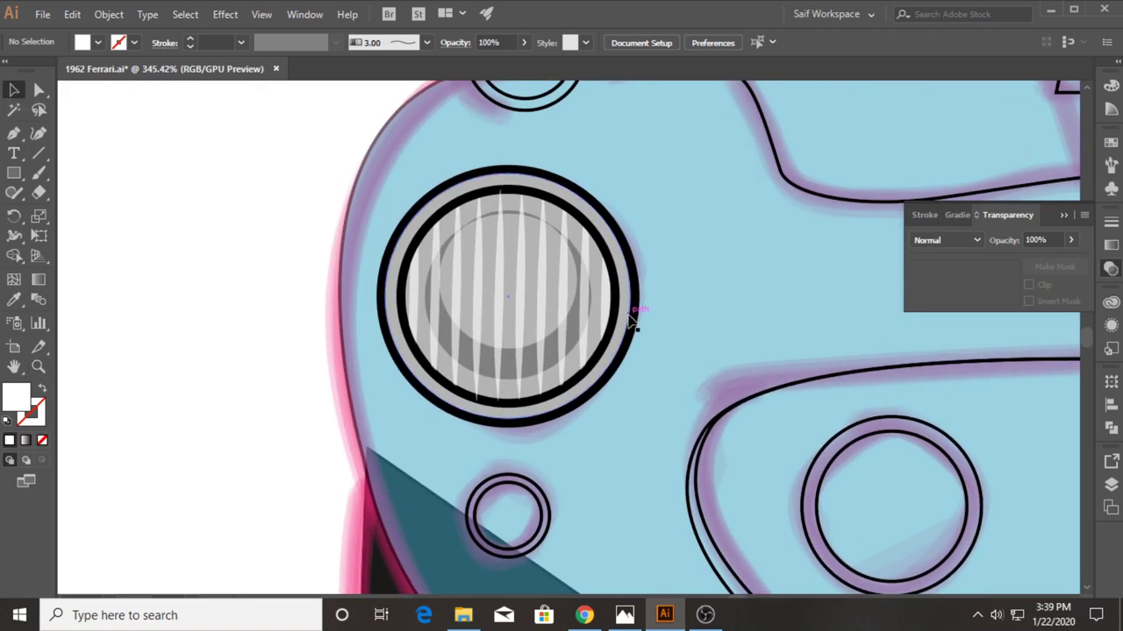
pyautogui.moveTo(632, 320); pyautogui.dragTo(305, 308)
# Step: Overlap another circle copy and carve a crescent out of the overlaps with Shape Builder
pyautogui.moveTo(158, 241); pyautogui.dragTo(273, 335)
pyautogui.keyDown('shift'); pyautogui.click(202, 237); pyautogui.keyUp('shift')
pyautogui.keyDown('shift'); pyautogui.click(131, 202); pyautogui.keyUp('shift')
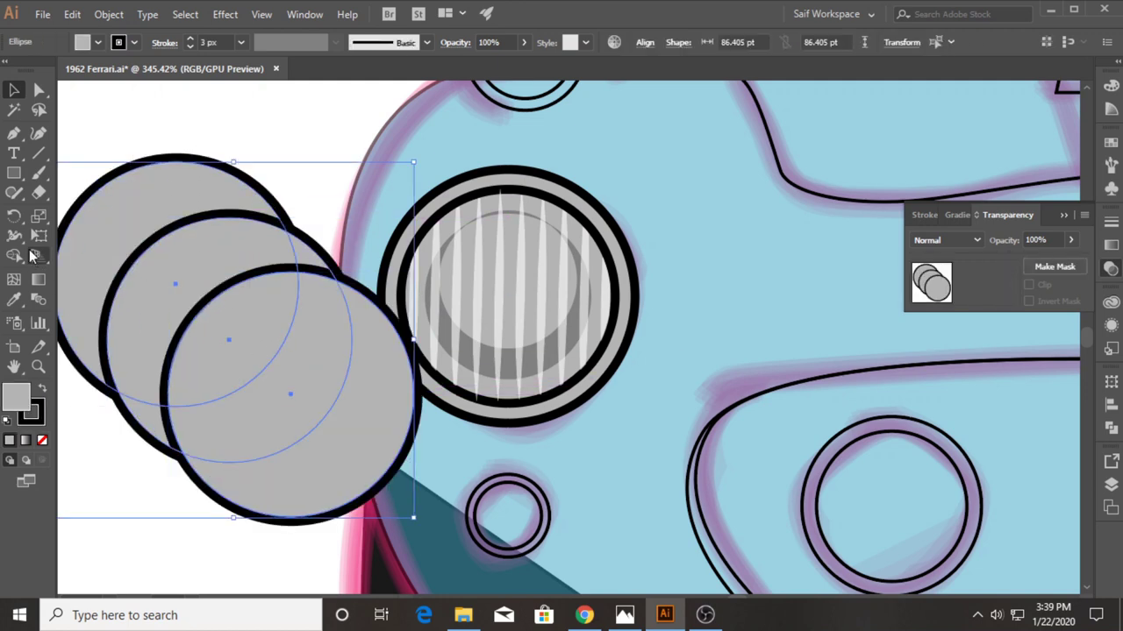
pyautogui.hotkey('shift', 'm')
pyautogui.keyDown('alt'); pyautogui.click(167, 205); pyautogui.keyUp('alt')
pyautogui.keyDown('alt'); pyautogui.click(310, 342); pyautogui.keyUp('alt')
pyautogui.keyDown('alt'); pyautogui.click(327, 309); pyautogui.keyUp('alt')
pyautogui.keyDown('alt'); pyautogui.click(360, 395); pyautogui.keyUp('alt')
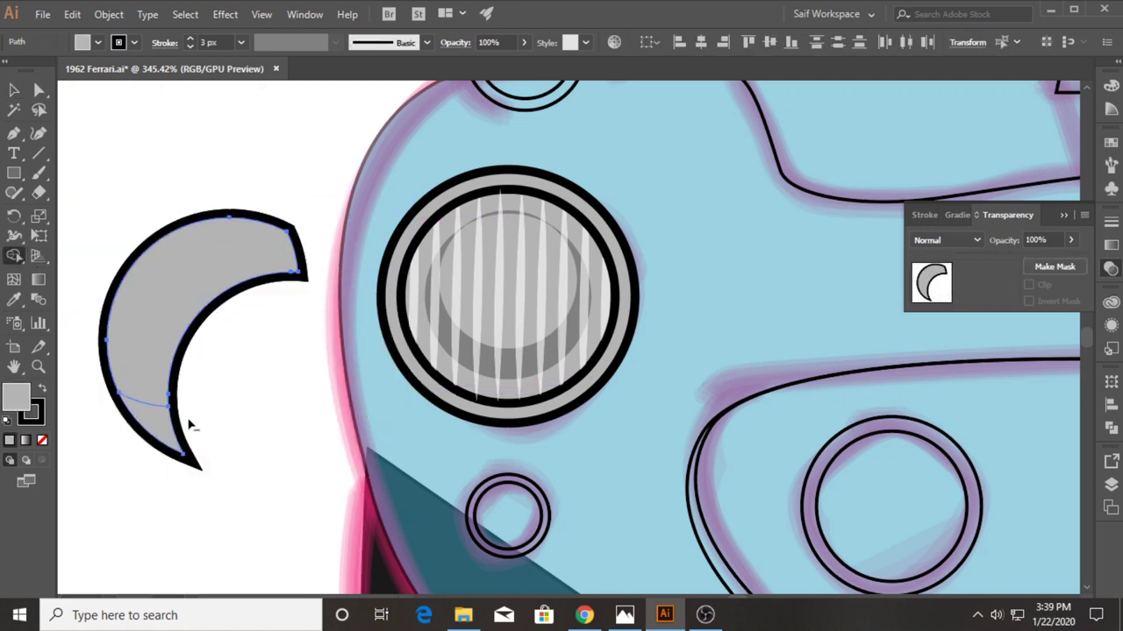
pyautogui.keyDown('alt'); pyautogui.click(184, 432); pyautogui.keyUp('alt')
# Step: Give the crescent a white fill with no outline and drop it over the headlight lens
pyautogui.click(14, 299)
pyautogui.click(511, 269)
pyautogui.press('v')
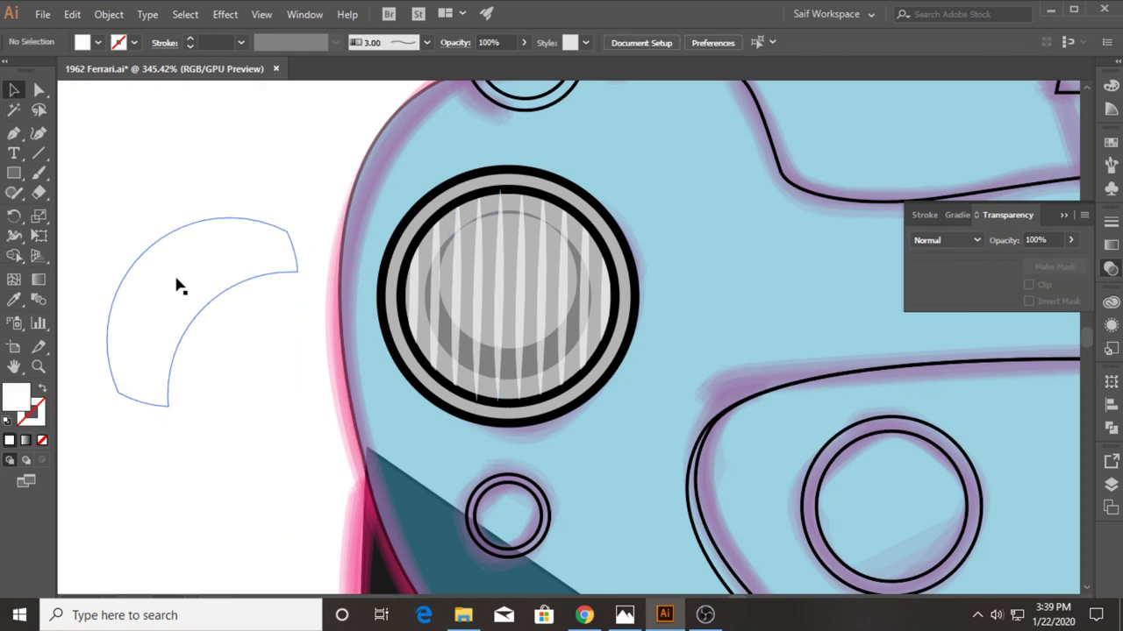
pyautogui.moveTo(155, 288); pyautogui.dragTo(493, 298)
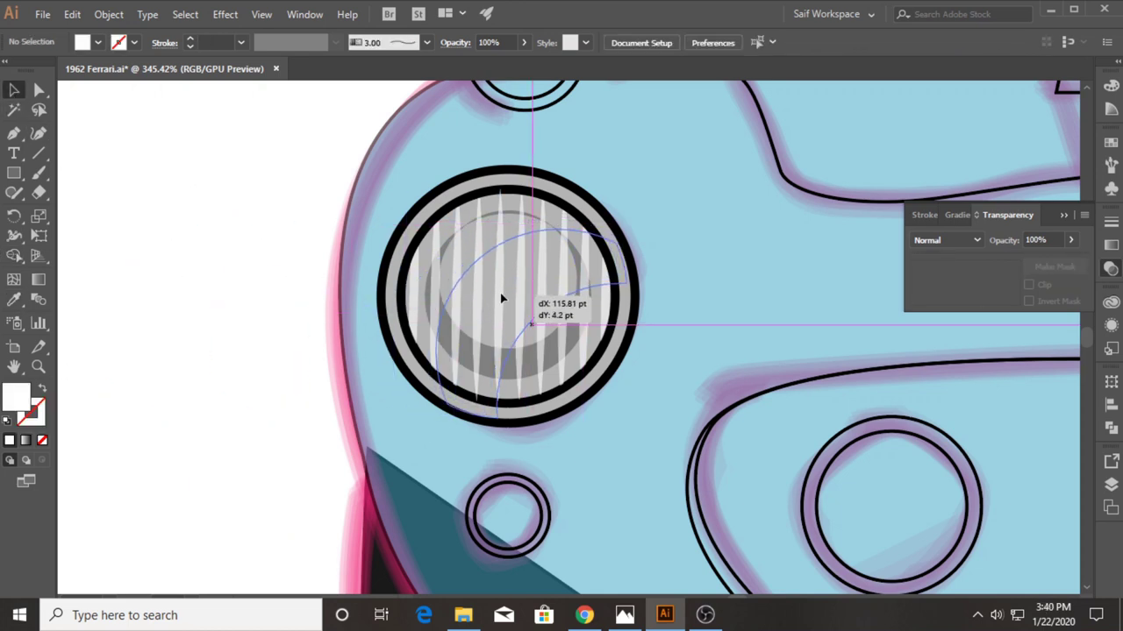
pyautogui.moveTo(493, 298); pyautogui.dragTo(505, 304)
# Step: Resample white onto the headlight crescent and set its opacity to 50%
pyautogui.click(272, 238)
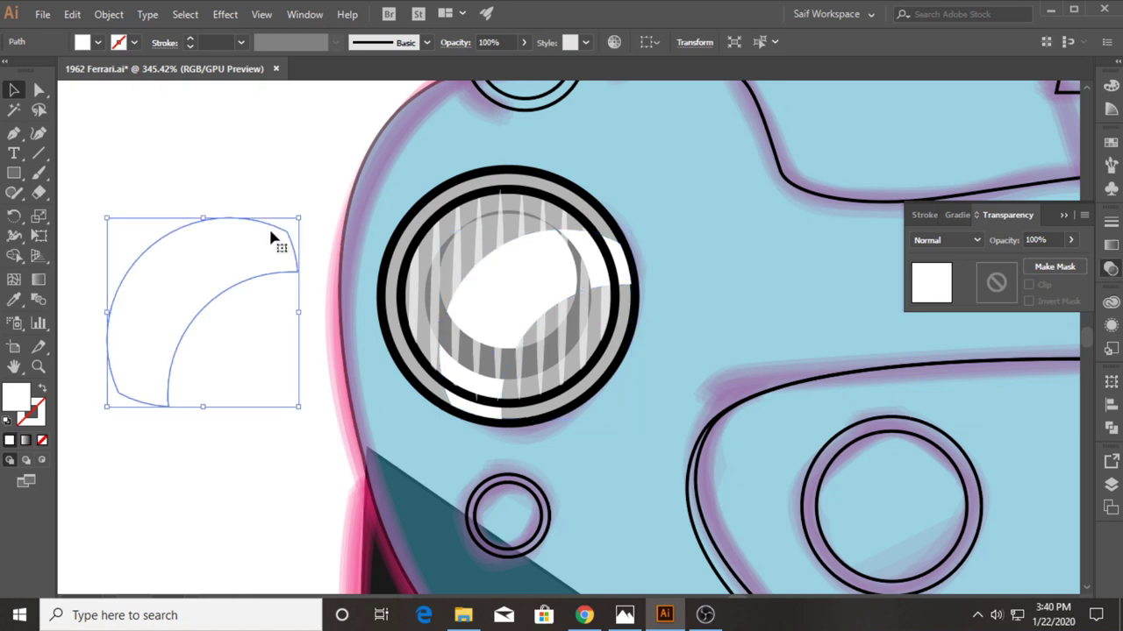
pyautogui.click(266, 301)
pyautogui.click(504, 289)
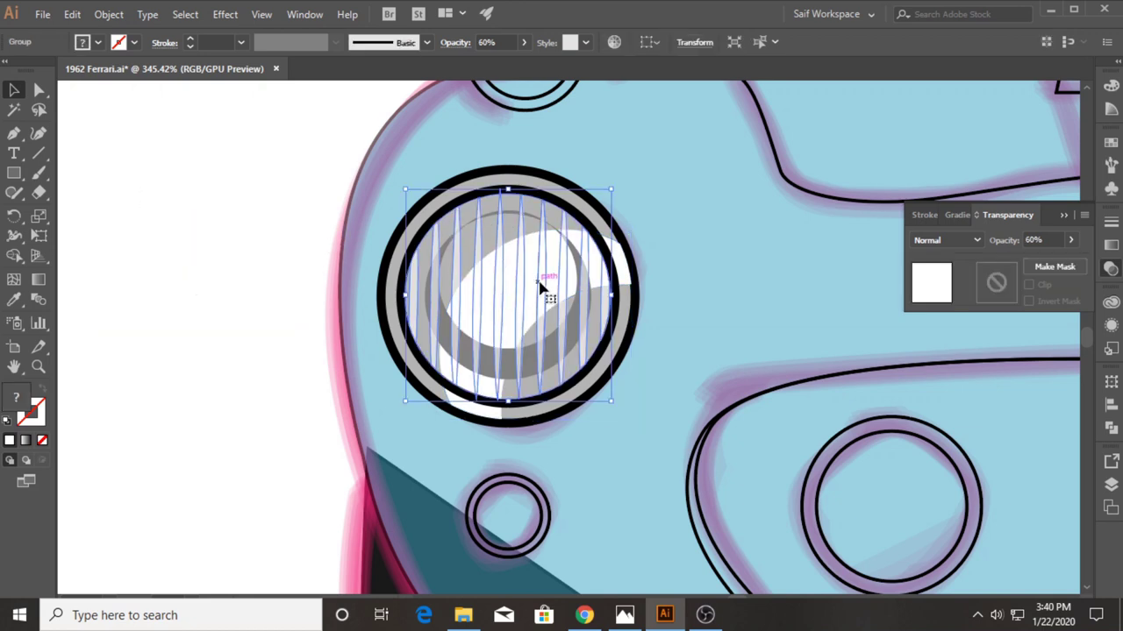
pyautogui.click(13, 299)
pyautogui.click(471, 243)
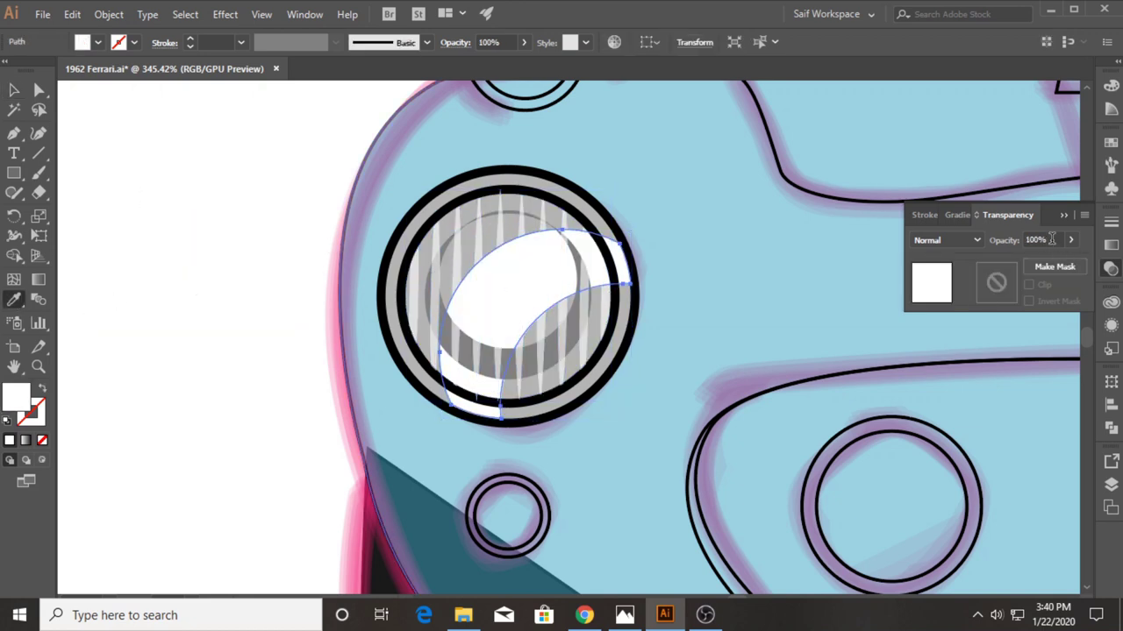
pyautogui.click(1040, 240)
pyautogui.write('50')
pyautogui.press('Return')
pyautogui.press('v')
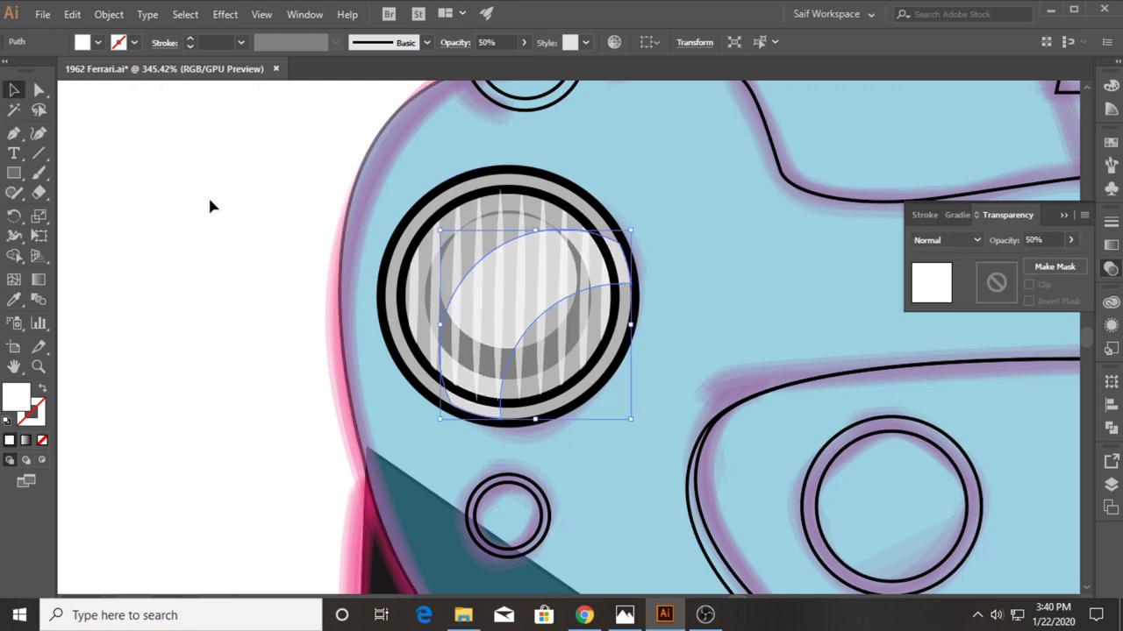
pyautogui.moveTo(240, 254); pyautogui.dragTo(572, 386)
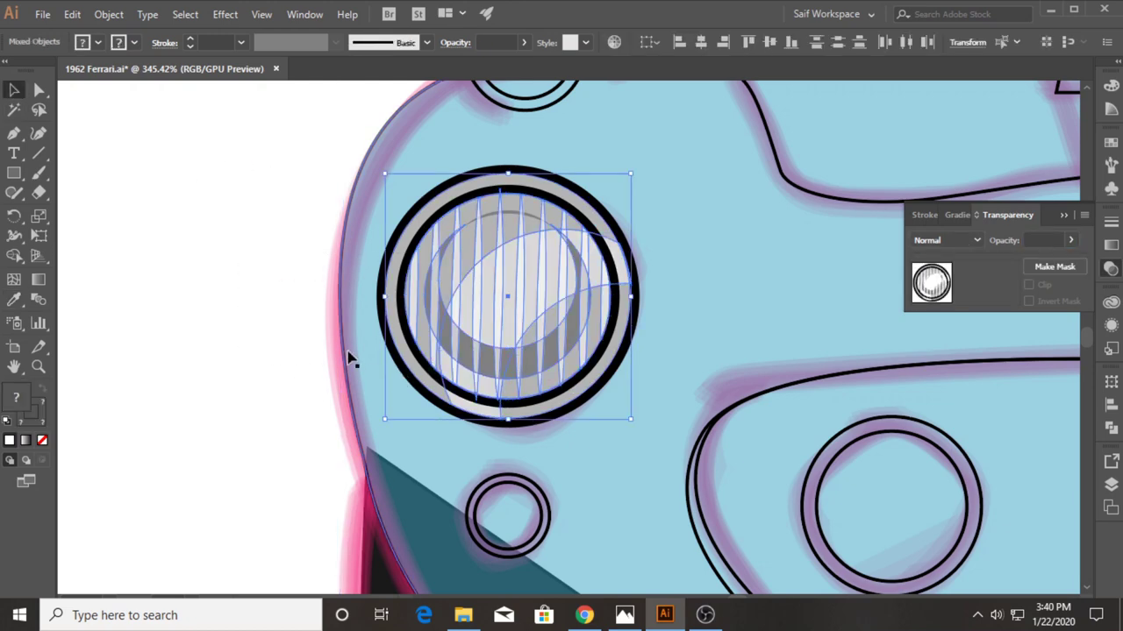
# Step: Make a vertically reflected copy of the headlight and move it aside
pyautogui.rightClick(486, 291)
pyautogui.moveTo(566, 448)
pyautogui.click(690, 492)
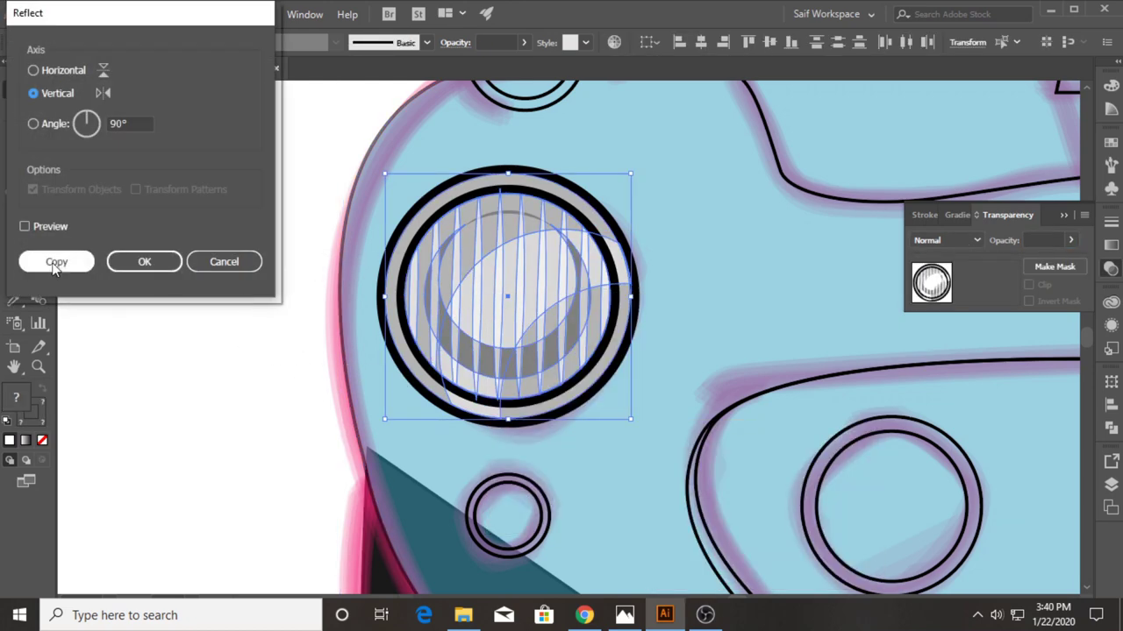
pyautogui.click(50, 258)
pyautogui.moveTo(427, 293); pyautogui.dragTo(201, 305)
pyautogui.scroll(-3, 561, 315)
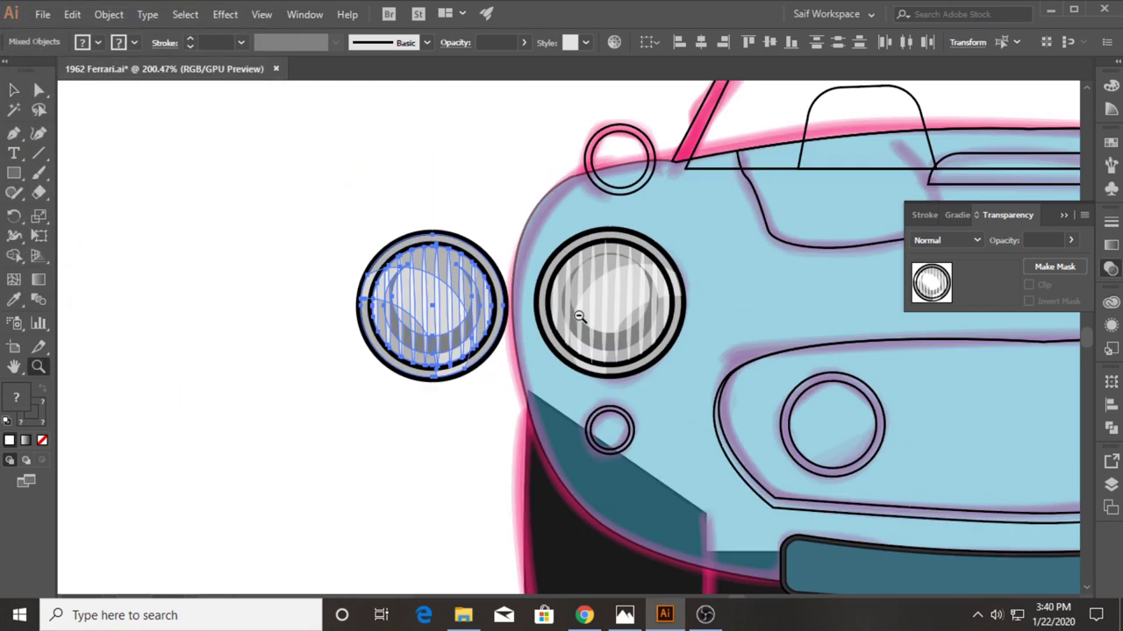
pyautogui.scroll(-3, 801, 301)
pyautogui.scroll(-1, 669, 309)
pyautogui.scroll(-1, 296, 288)
# Step: Place the mirrored headlight copy over the car's right headlight position
pyautogui.press('v')
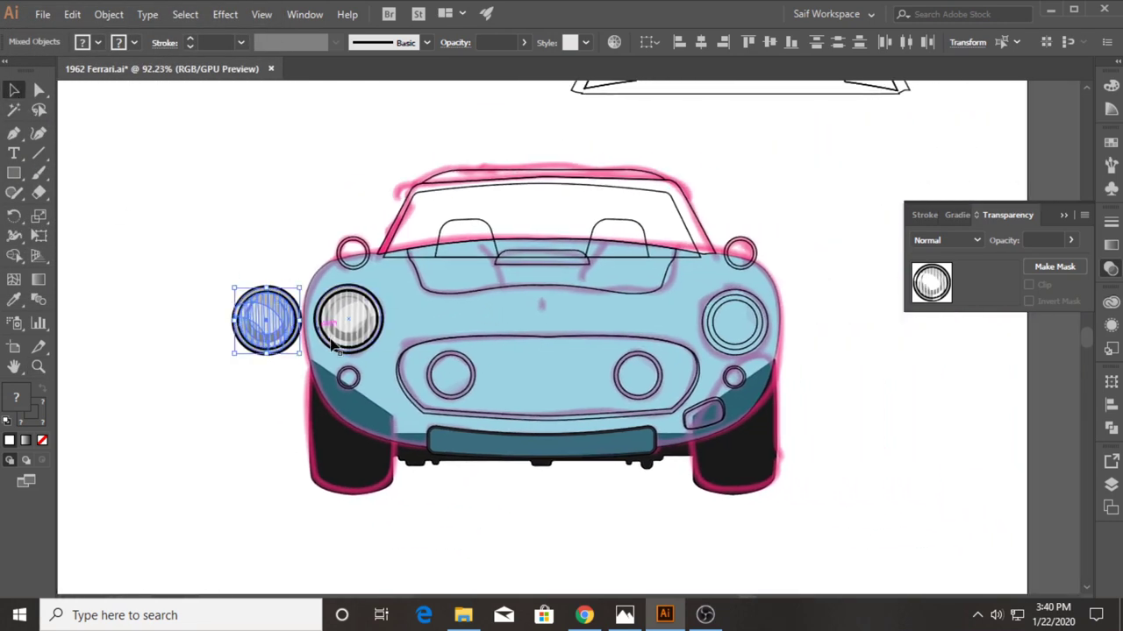
pyautogui.click(778, 325)
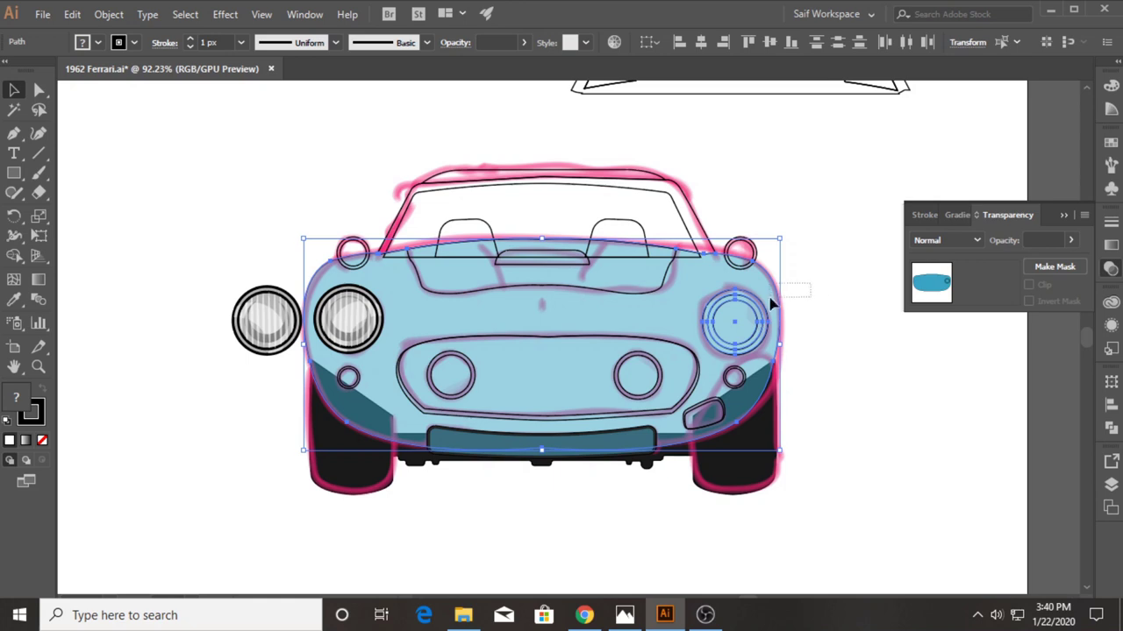
pyautogui.click(768, 330)
pyautogui.moveTo(194, 270)
pyautogui.mouseDown()
pyautogui.moveTo(256, 341)
pyautogui.moveTo(733, 329)
pyautogui.moveTo(735, 314)
pyautogui.mouseUp()
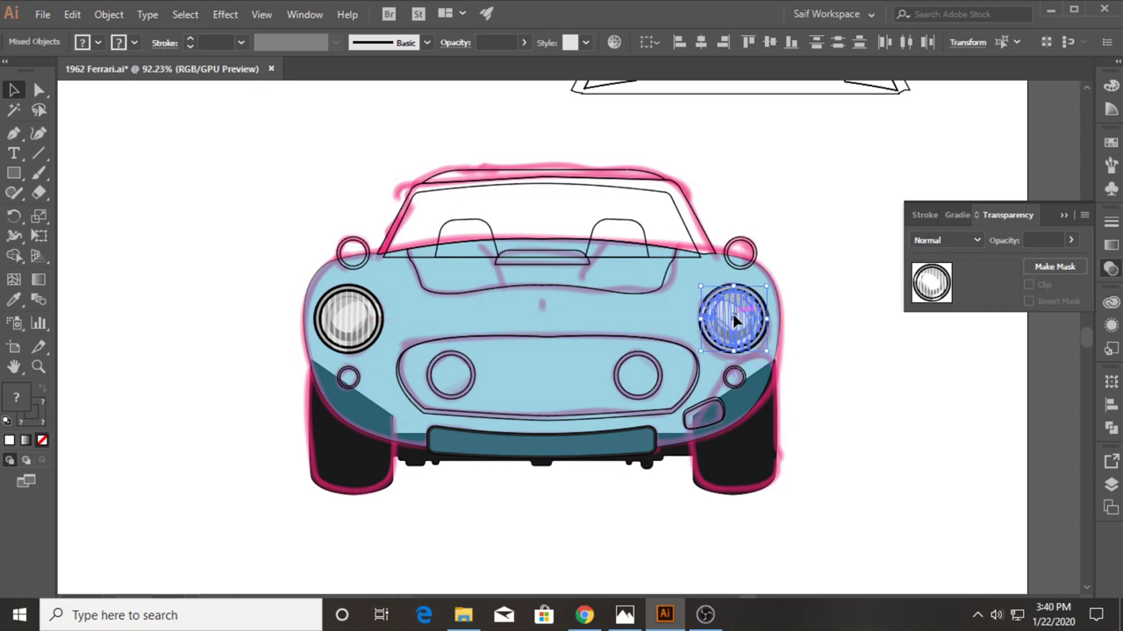
pyautogui.click(828, 331)
pyautogui.click(1060, 216)
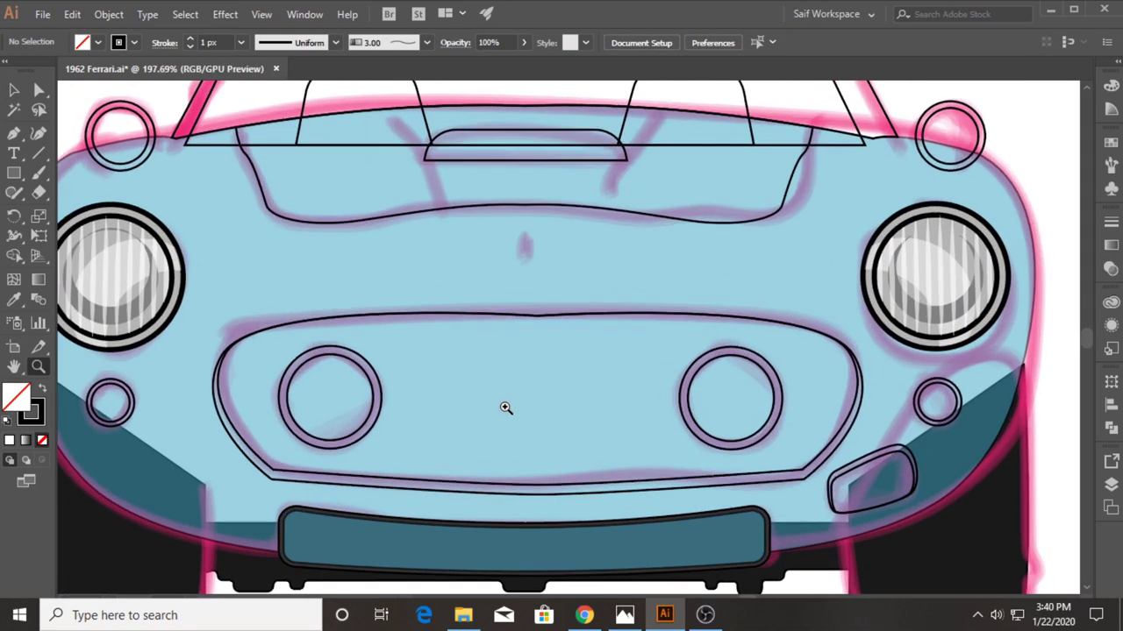
pyautogui.moveTo(531, 386); pyautogui.dragTo(383, 341)
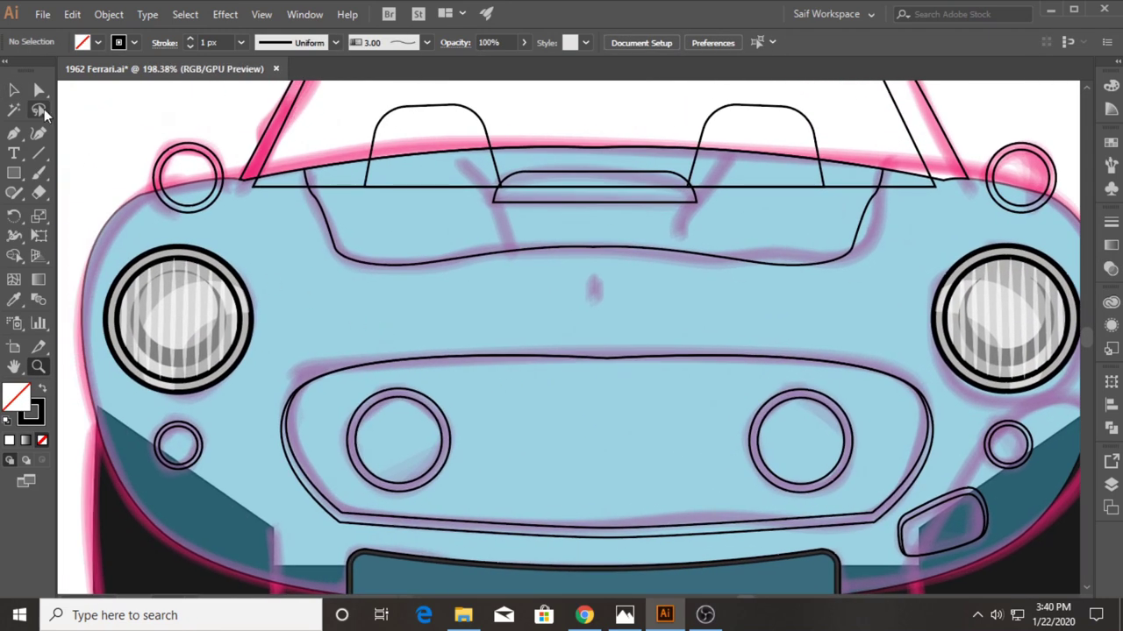
# Step: Fill the small left marker light with a darker grey swatch
pyautogui.click(14, 90)
pyautogui.click(204, 151)
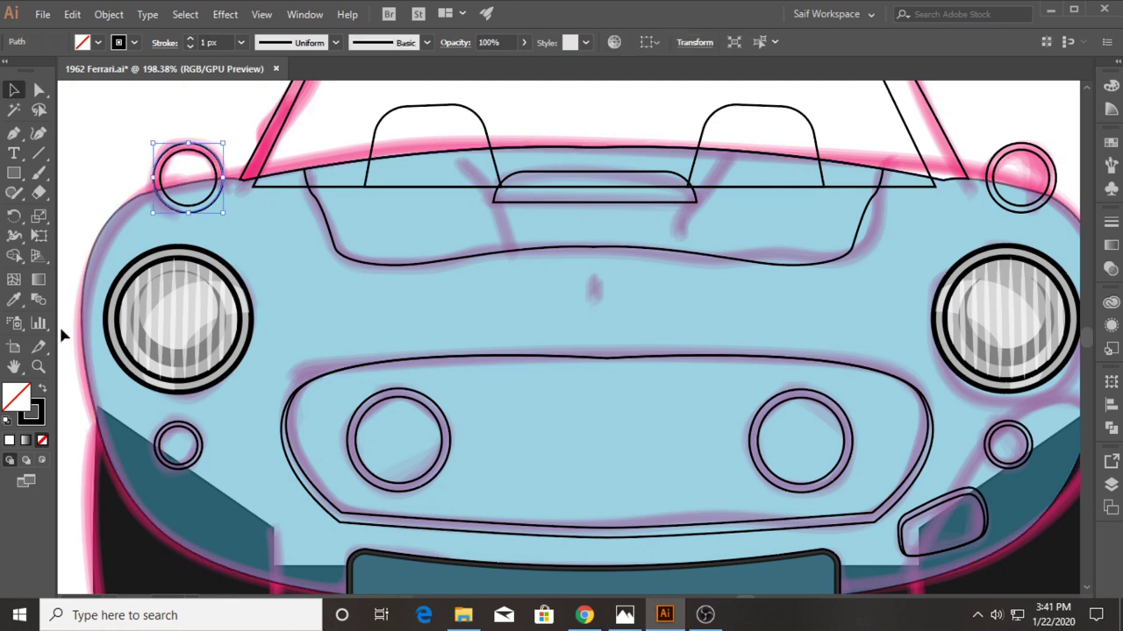
pyautogui.click(98, 42)
pyautogui.click(125, 133)
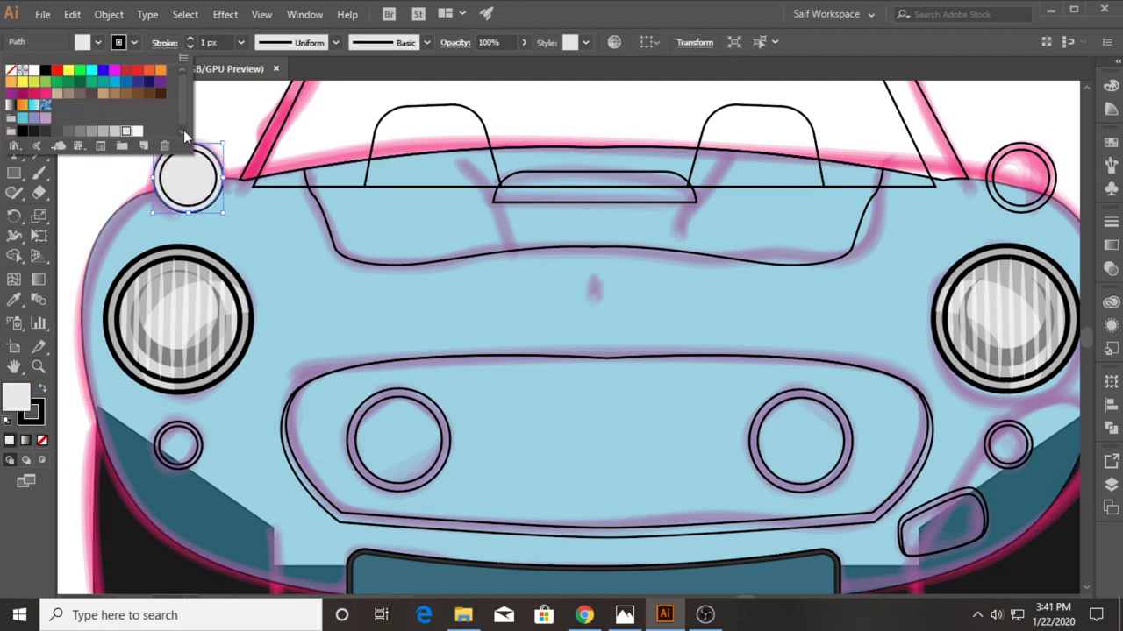
pyautogui.click(183, 130)
pyautogui.click(194, 151)
pyautogui.click(98, 43)
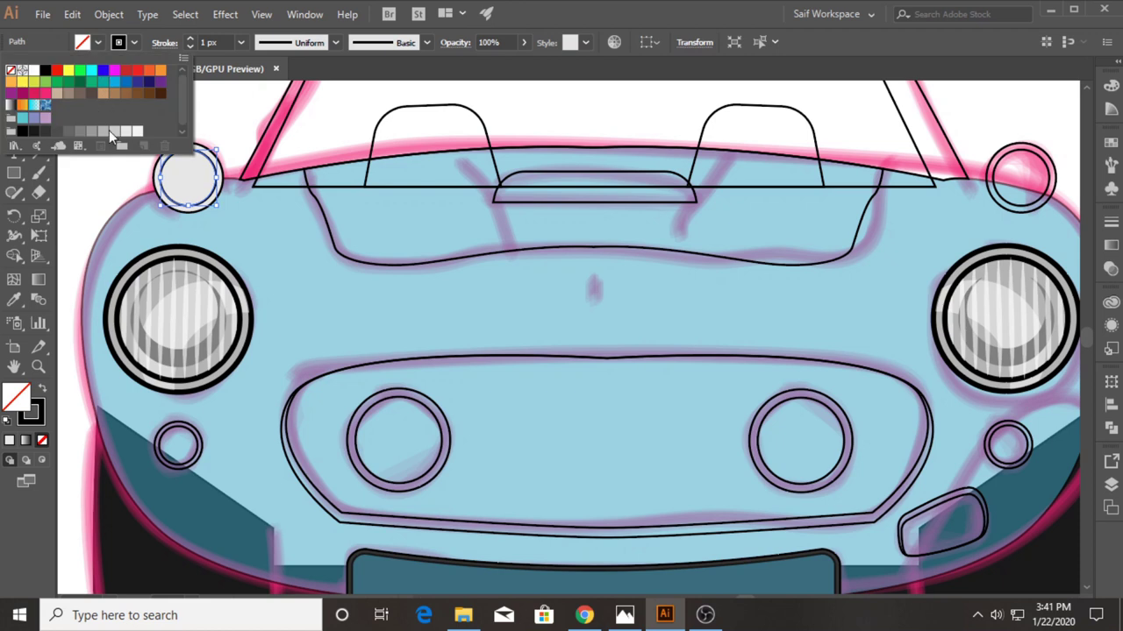
pyautogui.click(103, 131)
pyautogui.click(223, 124)
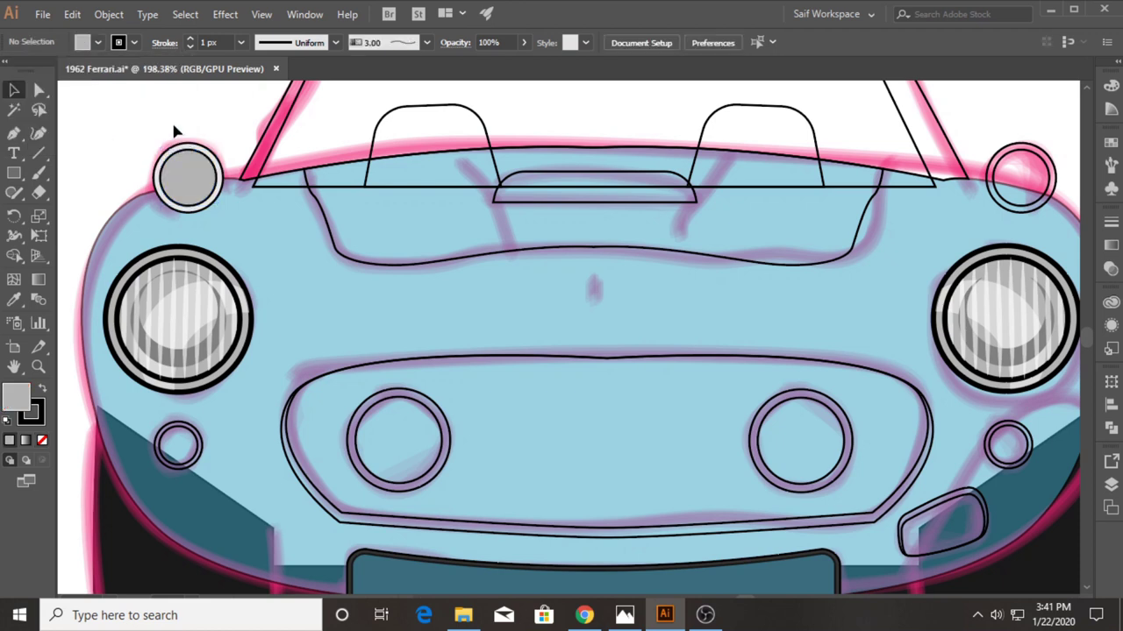
# Step: Match the right marker light's fill to the left light's grey using the Eyedropper
pyautogui.click(197, 170)
pyautogui.hotkey('ctrl', 'shift', 'a')
pyautogui.click(1014, 160)
pyautogui.press('i')
pyautogui.click(201, 171)
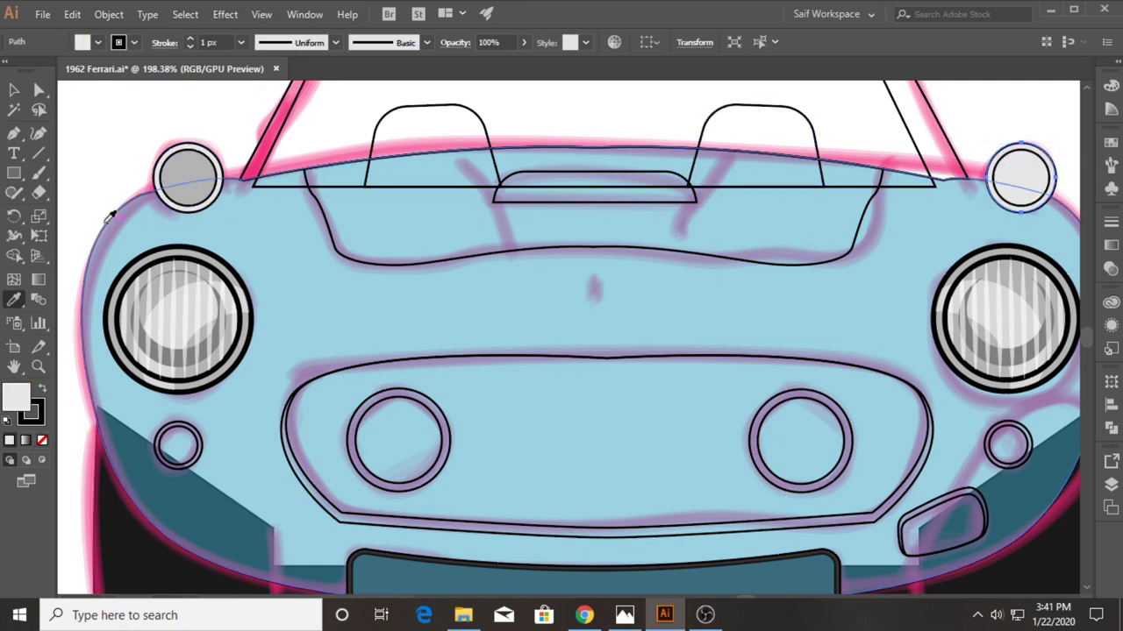
pyautogui.click(184, 169)
pyautogui.press('v')
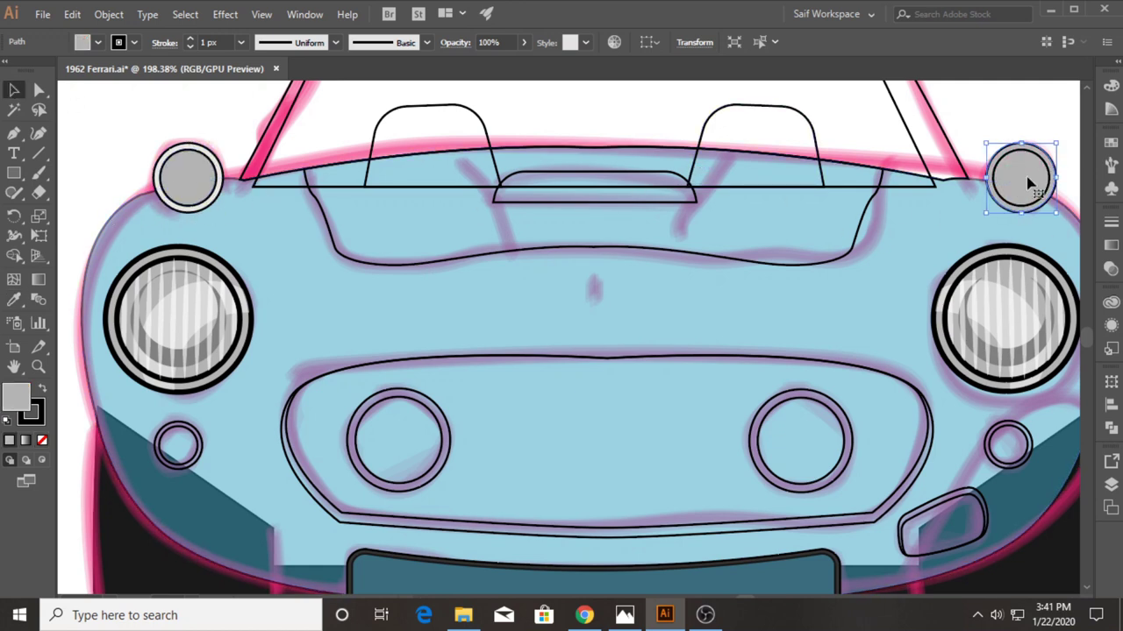
pyautogui.press('/')
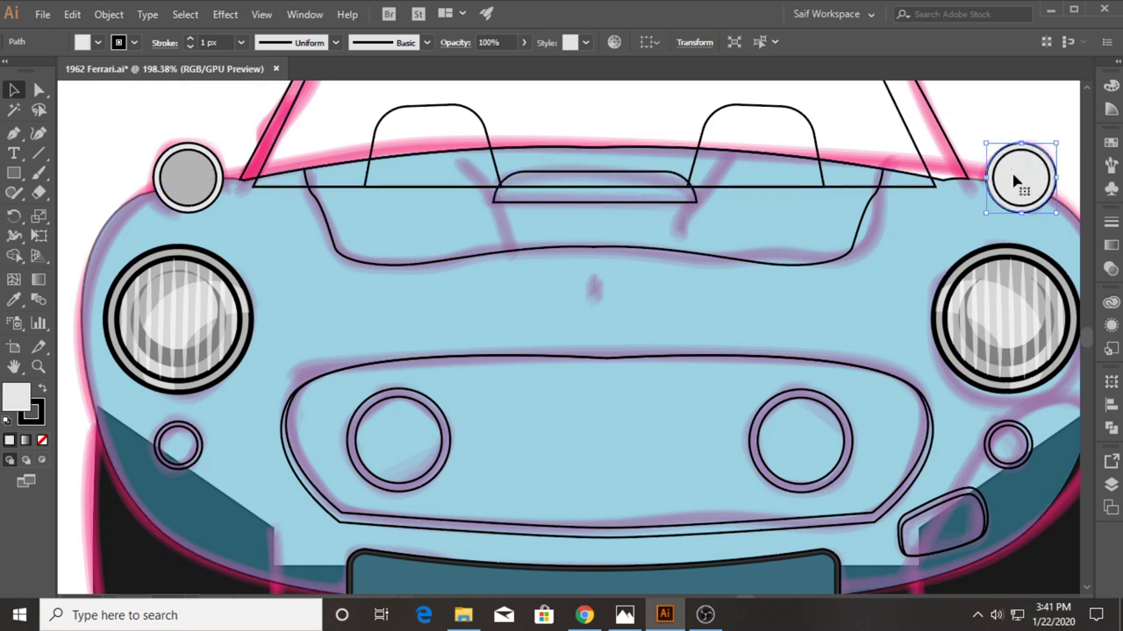
pyautogui.press('i')
pyautogui.click(187, 176)
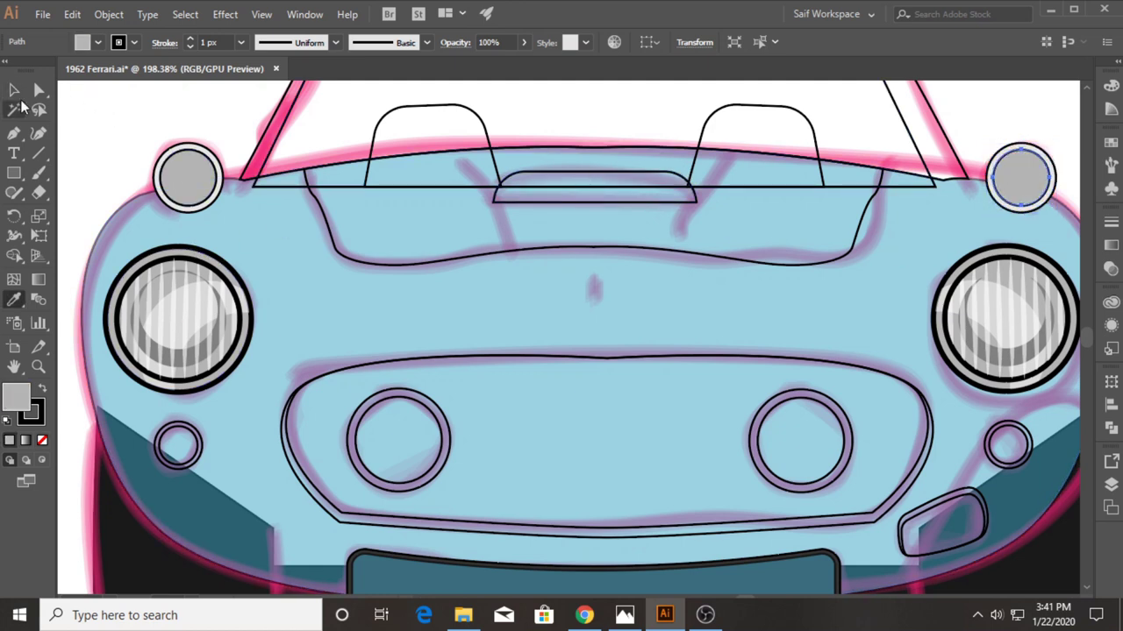
pyautogui.press('v')
# Step: Clear the left corner circle's fill to None and zoom out to the whole car front
pyautogui.moveTo(155, 138); pyautogui.dragTo(197, 162)
pyautogui.click(1044, 167)
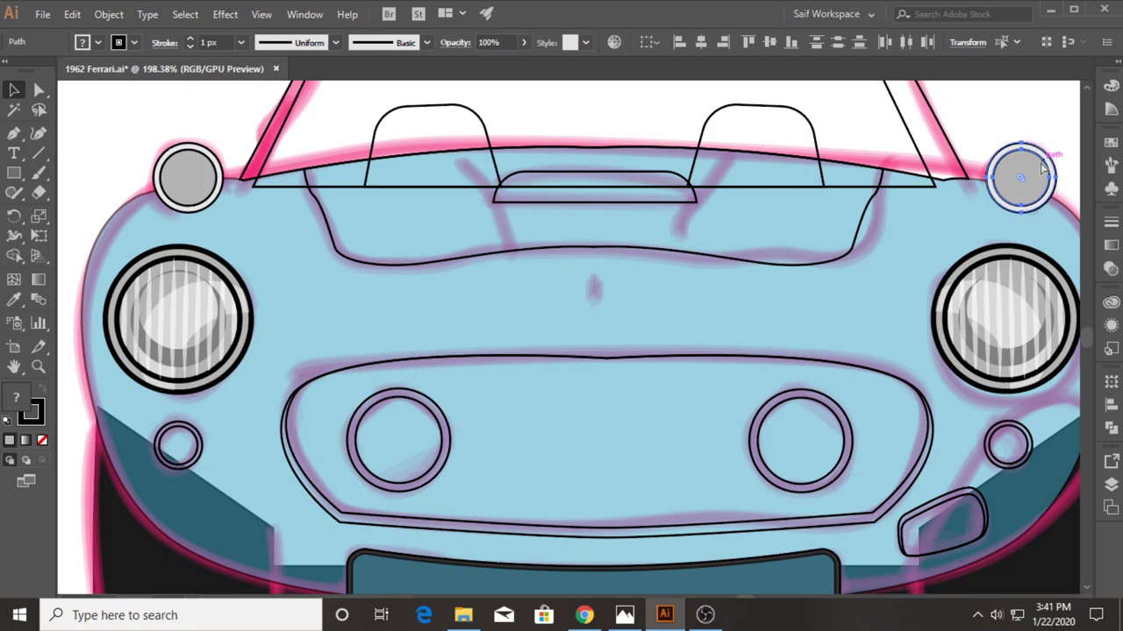
pyautogui.hotkey('ctrl', 'z')
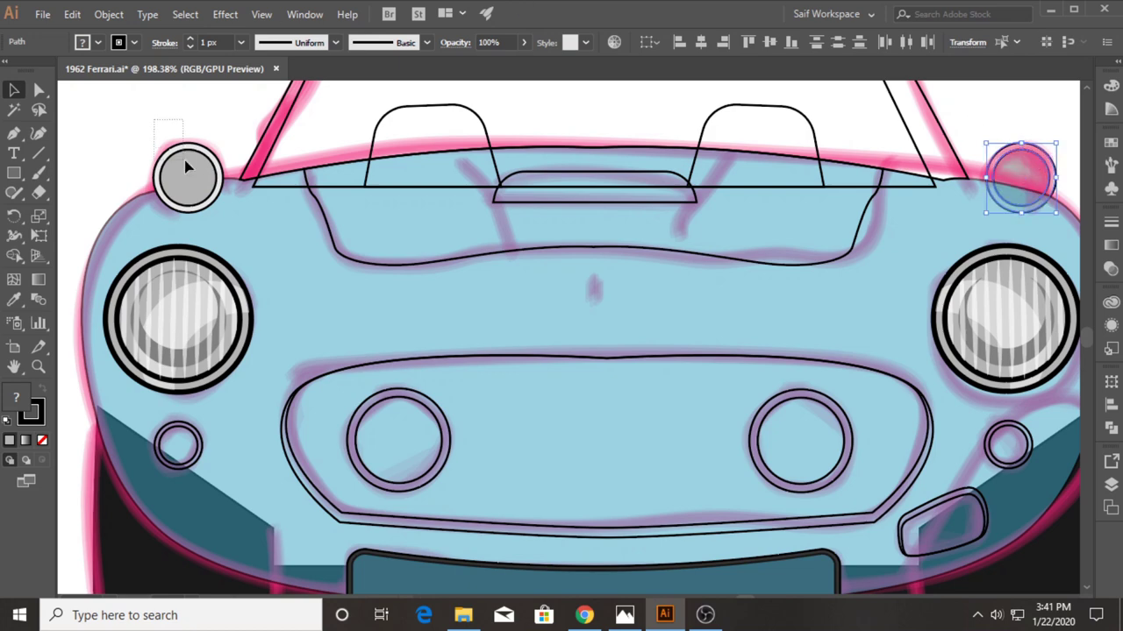
pyautogui.click(186, 161)
pyautogui.press('/')
pyautogui.click(224, 123)
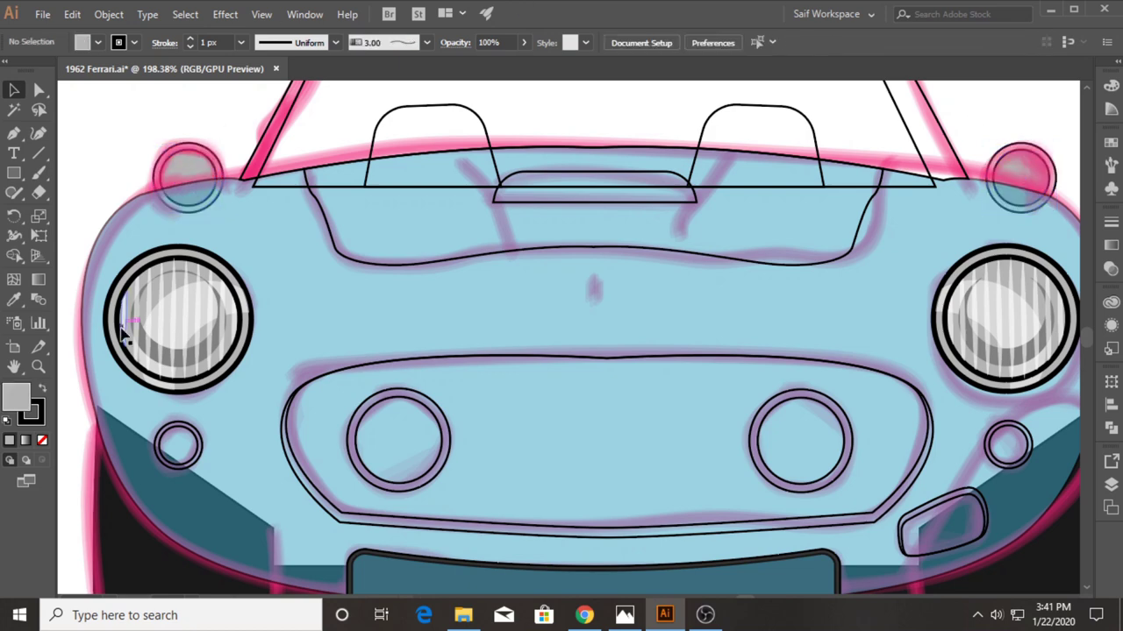
pyautogui.press('z')
pyautogui.moveTo(408, 203); pyautogui.dragTo(371, 200)
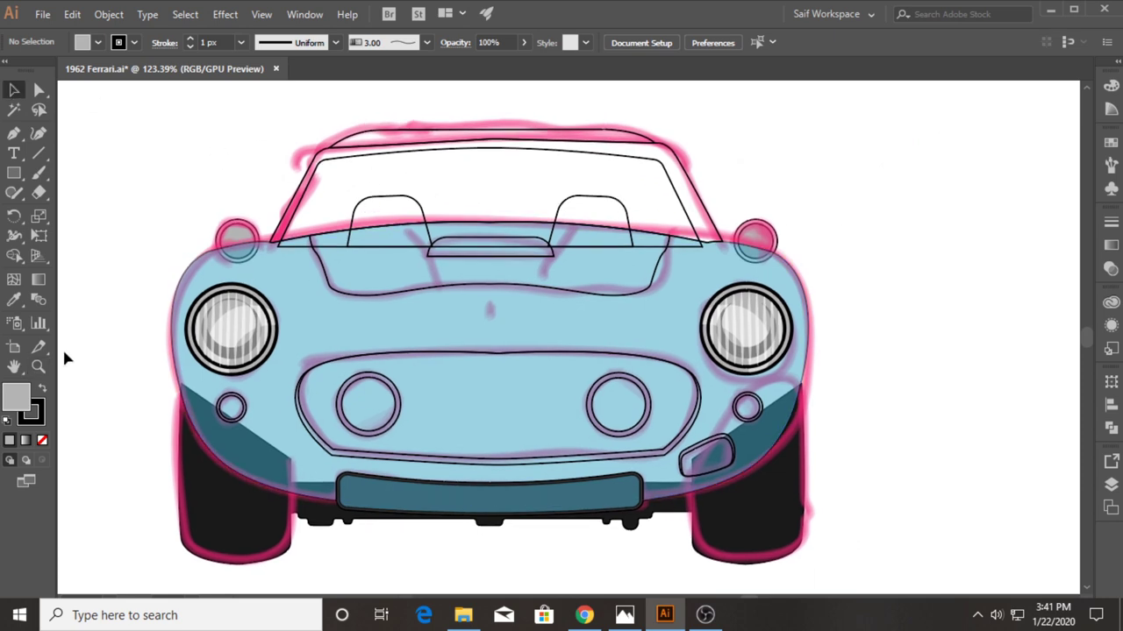
# Step: Fill the windshield shape dark and remove its outline
pyautogui.scroll(-1, 518, 351)
pyautogui.scroll(-1, 518, 351)
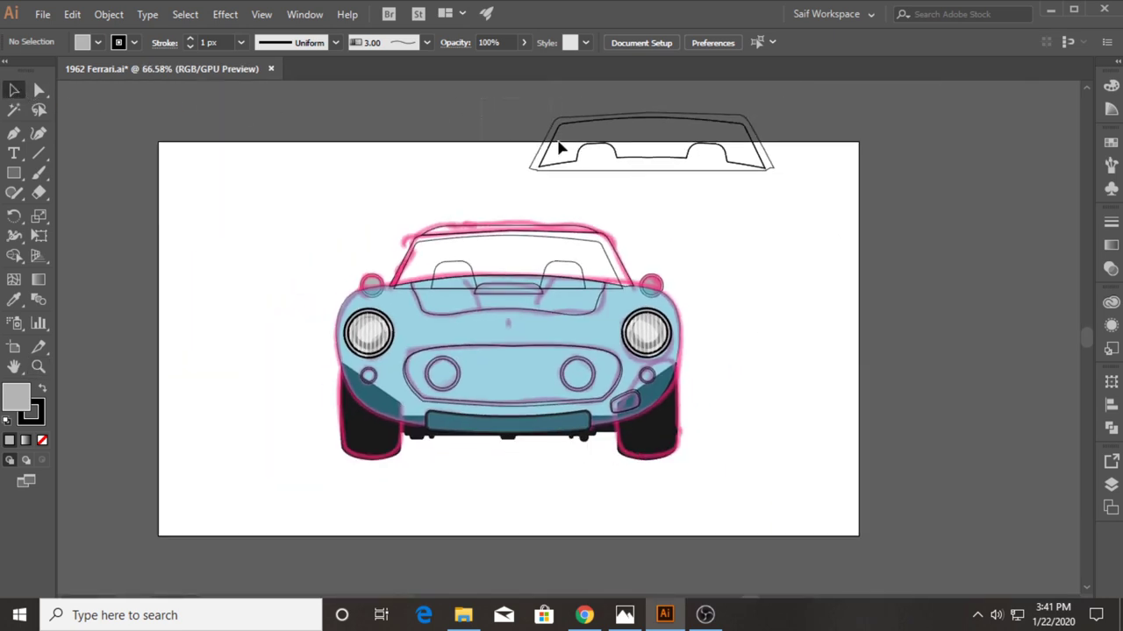
pyautogui.hotkey('ctrl', 'a')
pyautogui.click(98, 42)
pyautogui.click(45, 130)
pyautogui.click(134, 43)
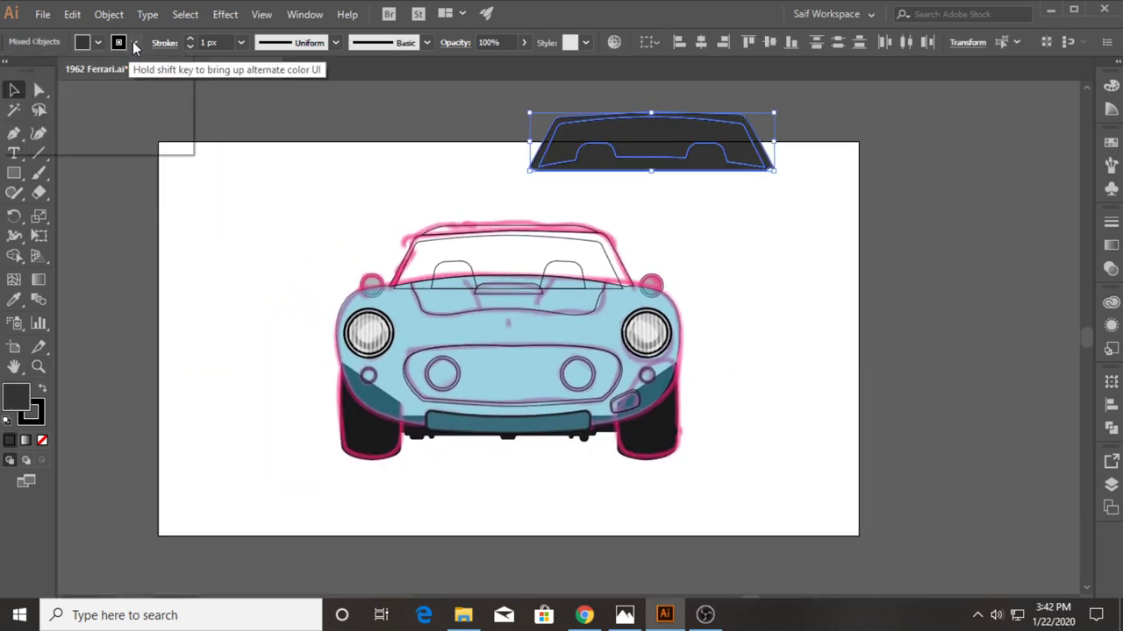
pyautogui.click(11, 70)
pyautogui.click(438, 114)
# Step: Make the windshield frame a compound path with the inner shape cut out, deleting the leftover original
pyautogui.click(605, 163)
pyautogui.click(614, 185)
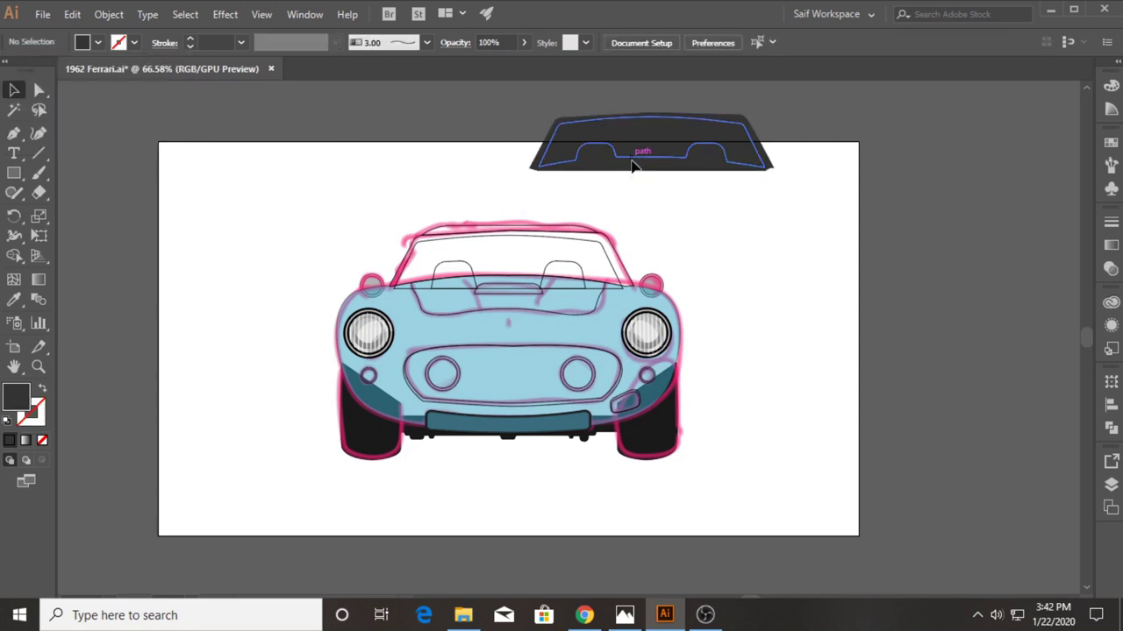
pyautogui.moveTo(535, 121); pyautogui.dragTo(690, 198)
pyautogui.hotkey('ctrl', 'z')
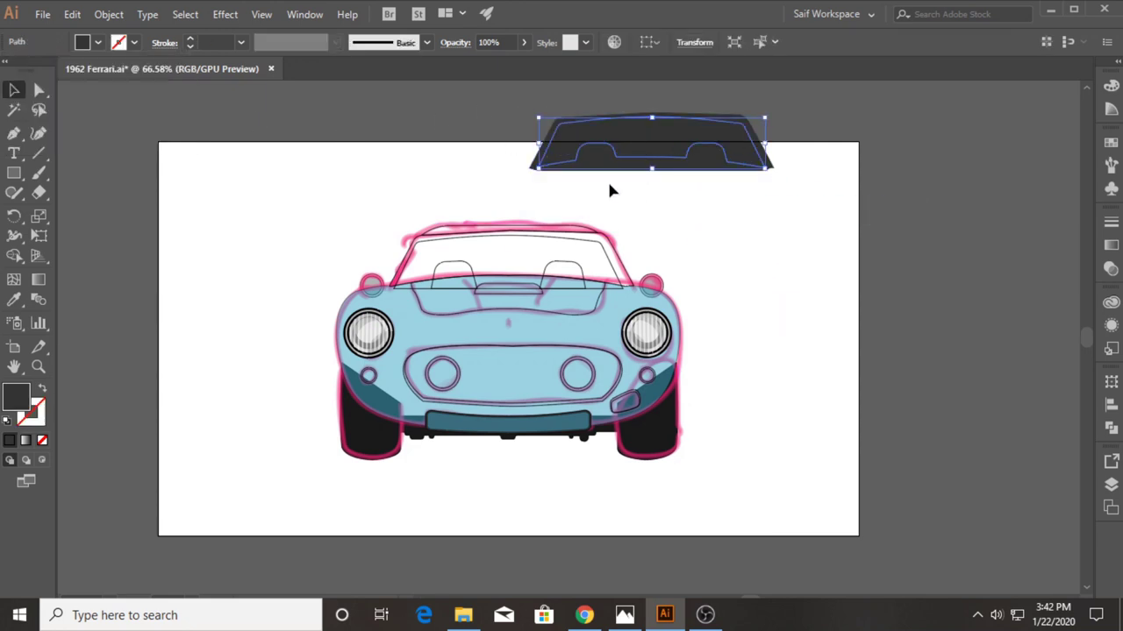
pyautogui.click(607, 179)
pyautogui.moveTo(774, 285); pyautogui.dragTo(506, 186)
pyautogui.hotkey('ctrl', '8')
pyautogui.moveTo(649, 176)
pyautogui.mouseDown()
pyautogui.moveTo(316, 191)
pyautogui.moveTo(326, 169)
pyautogui.moveTo(534, 245)
pyautogui.mouseUp()
pyautogui.click(737, 162)
pyautogui.press('Delete')
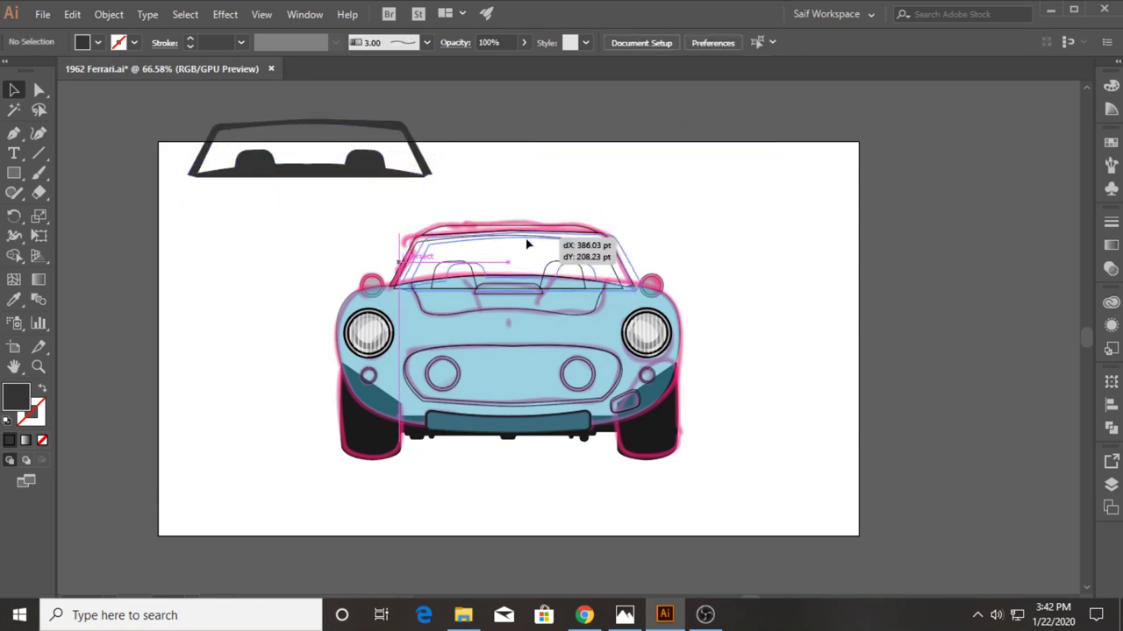
# Step: Move the windshield frame onto the hood and send it behind the car body
pyautogui.click(37, 367)
pyautogui.click(606, 243)
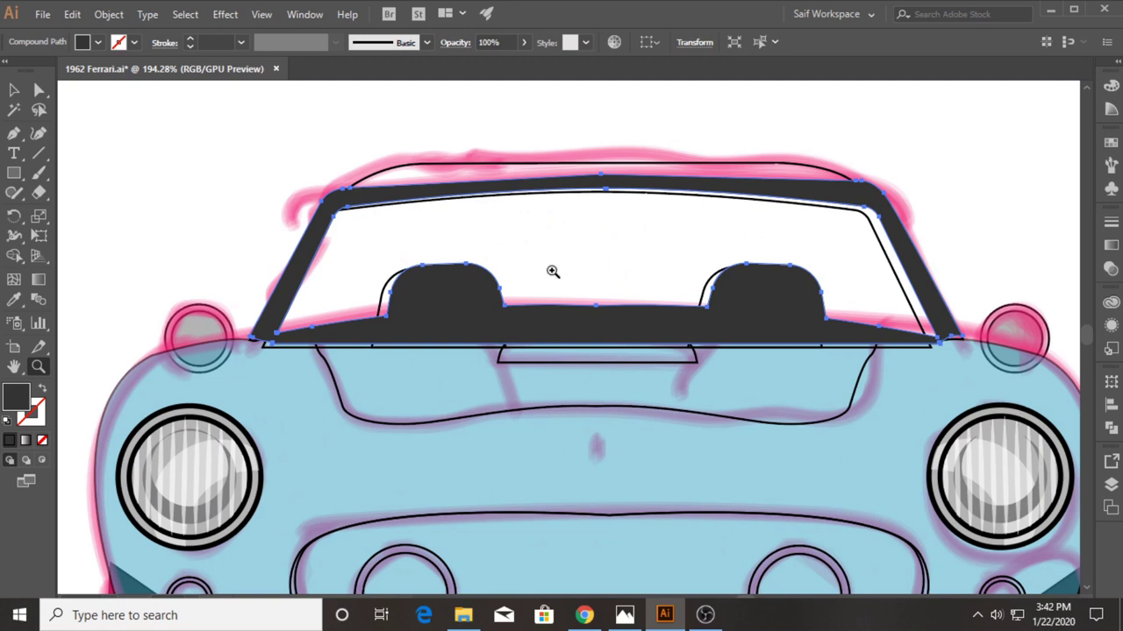
pyautogui.click(14, 91)
pyautogui.moveTo(597, 326); pyautogui.dragTo(588, 336)
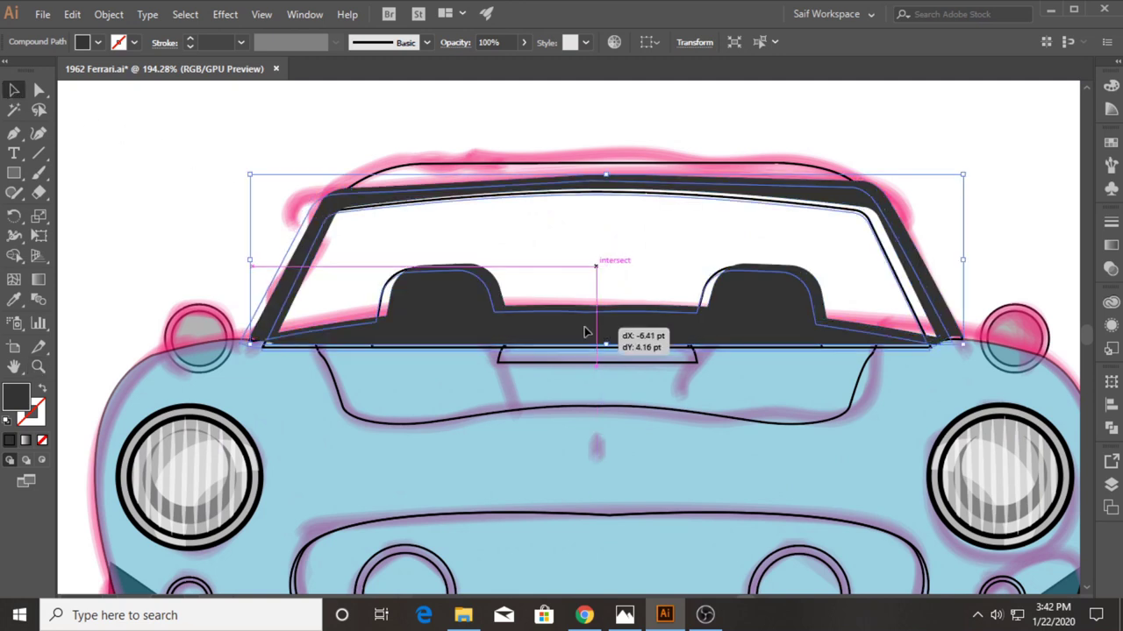
pyautogui.press('Right')
pyautogui.press('Up')
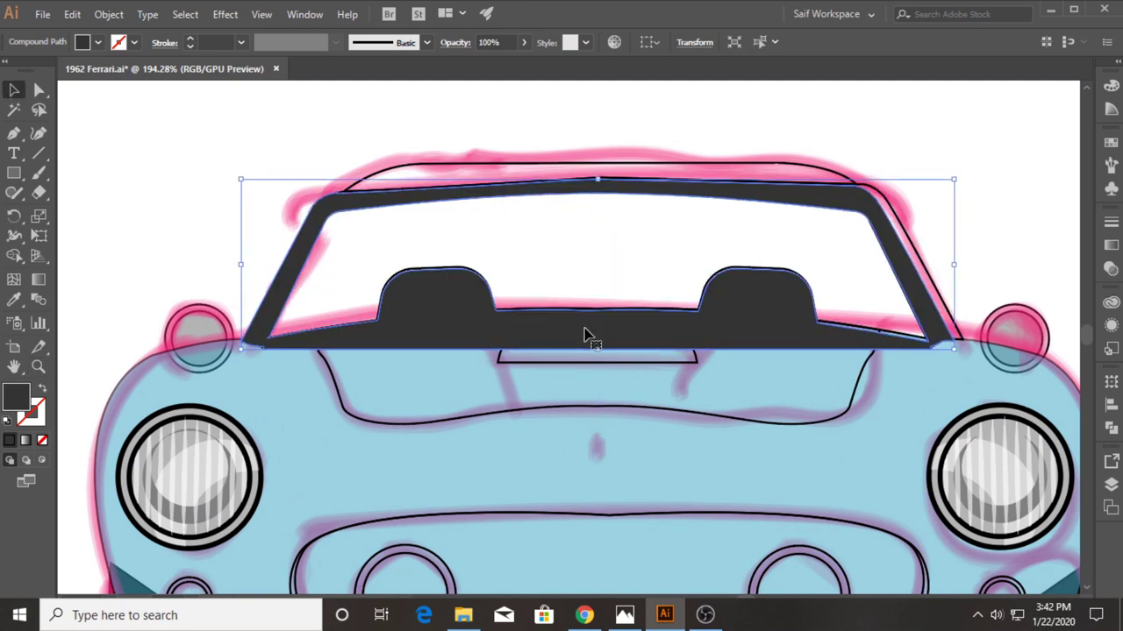
pyautogui.hotkey('ctrl', '[')
pyautogui.click(386, 139)
# Step: Tint the roof curve light blue using the body's fill via the Eyedropper
pyautogui.click(413, 176)
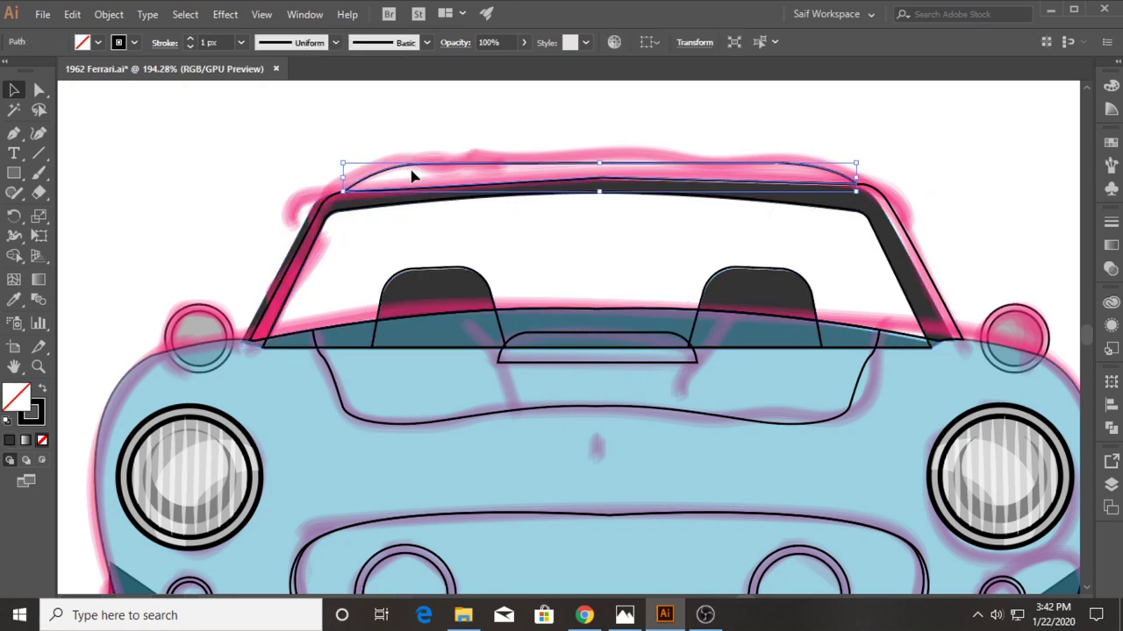
pyautogui.press('i')
pyautogui.click(275, 389)
pyautogui.press('v')
pyautogui.click(246, 196)
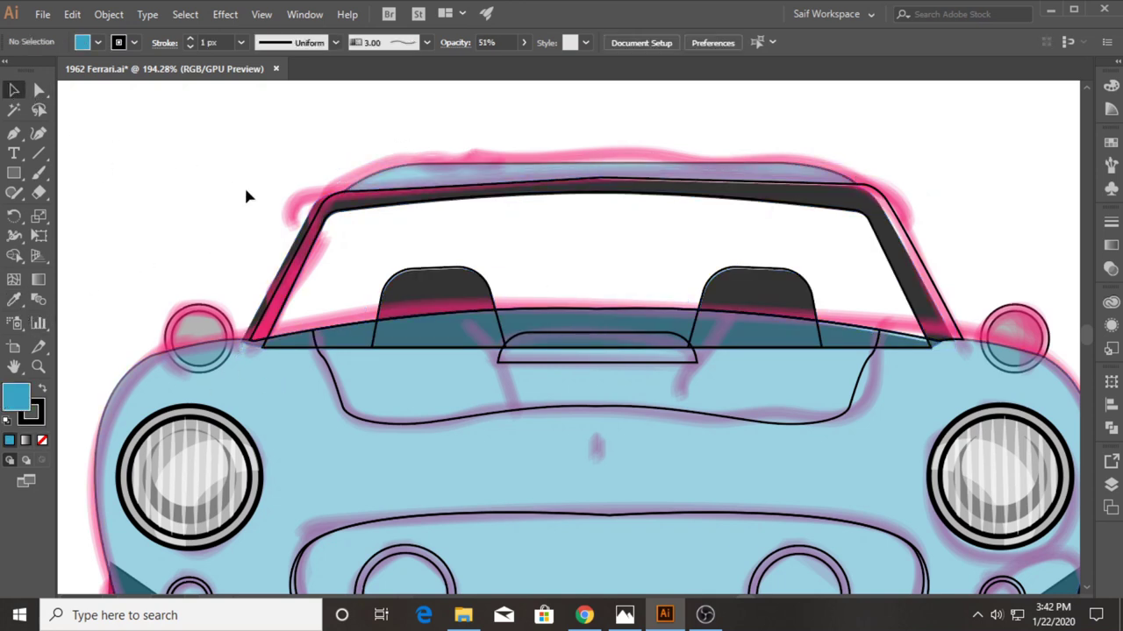
# Step: Give the windshield frame a 4 px stroke aligned to the outside
pyautogui.click(323, 214)
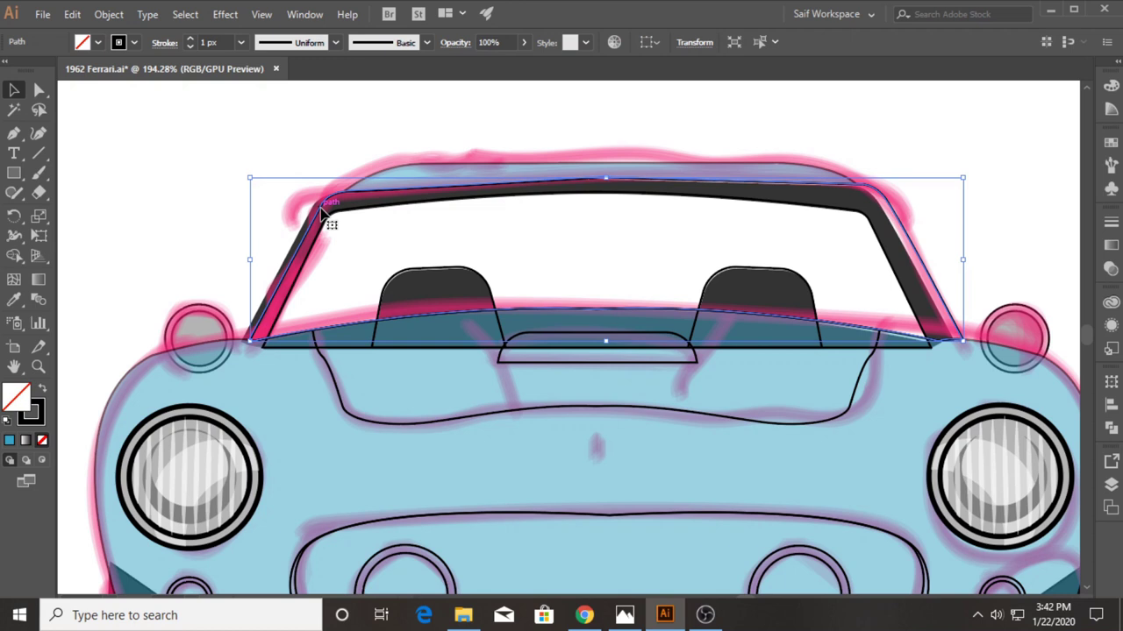
pyautogui.click(243, 42)
pyautogui.click(255, 143)
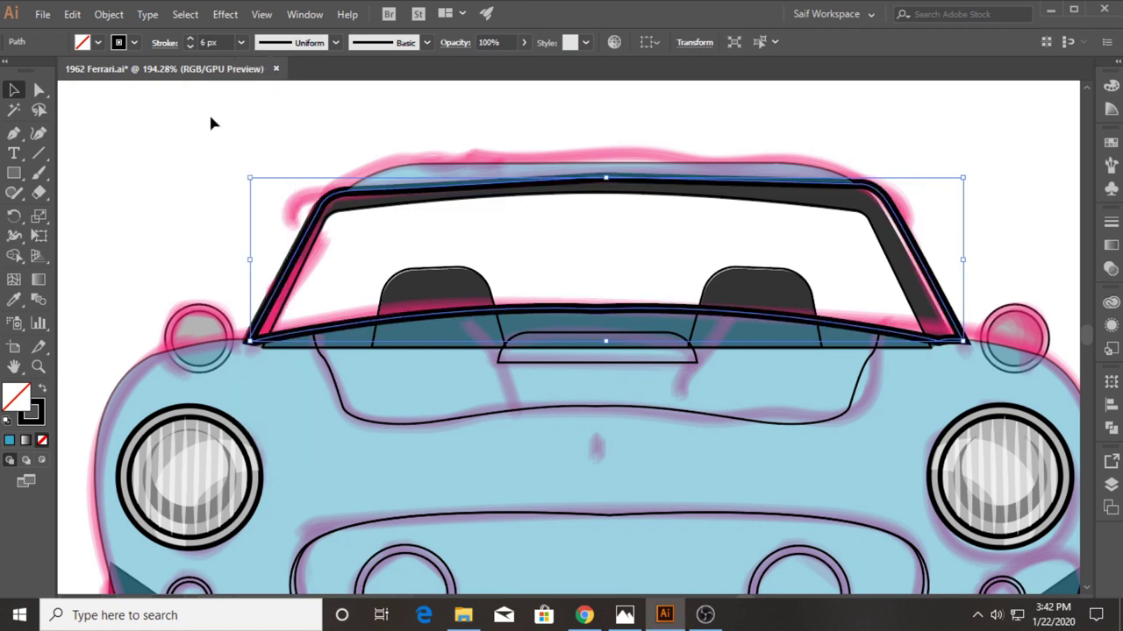
pyautogui.click(241, 42)
pyautogui.click(254, 156)
pyautogui.click(164, 42)
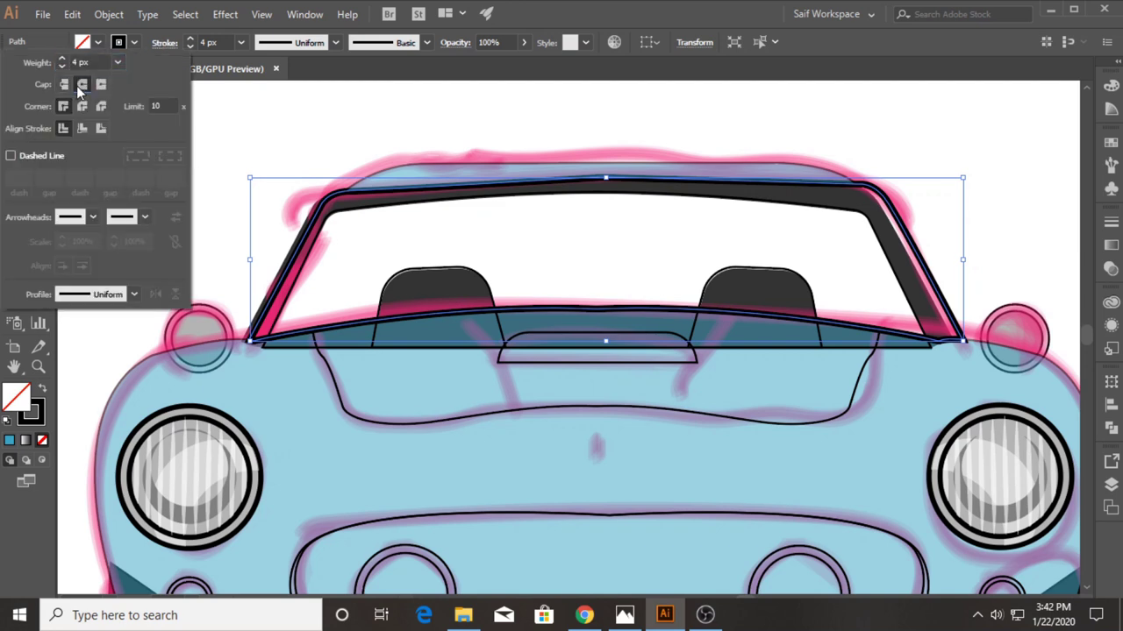
pyautogui.click(102, 129)
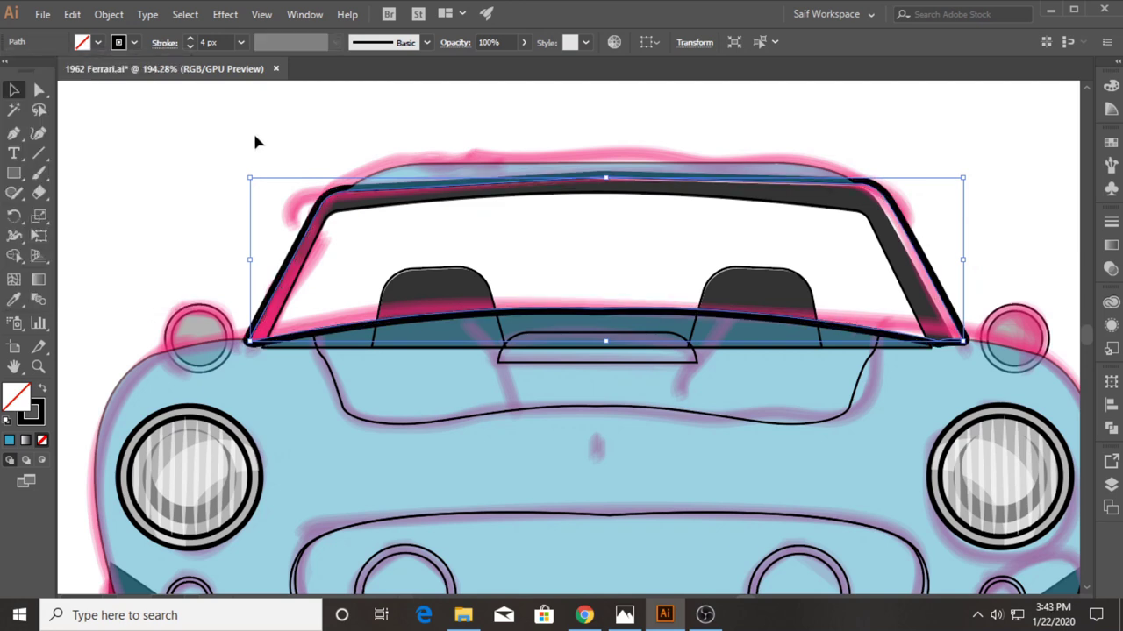
pyautogui.hotkey('ctrl', 'z')
pyautogui.hotkey('ctrl', 'shift', 'z')
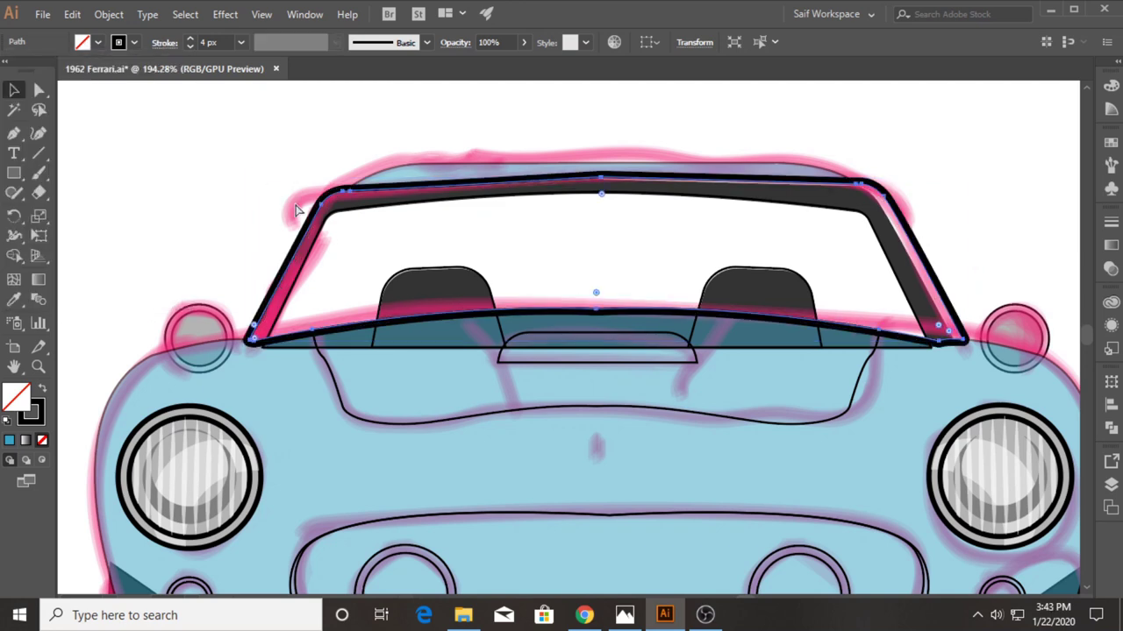
pyautogui.hotkey('ctrl', 'shift', 'z')
# Step: Check the car body's stroke weight, leaving it unchanged, and zoom out to the car front
pyautogui.click(260, 197)
pyautogui.click(155, 371)
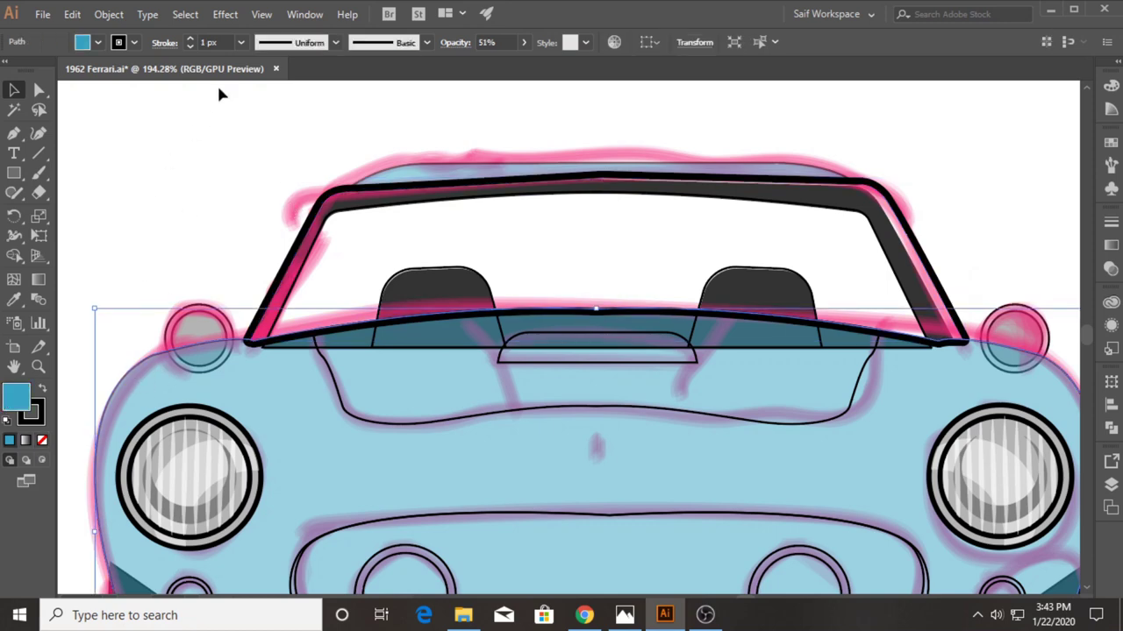
pyautogui.click(240, 42)
pyautogui.click(147, 185)
pyautogui.click(38, 367)
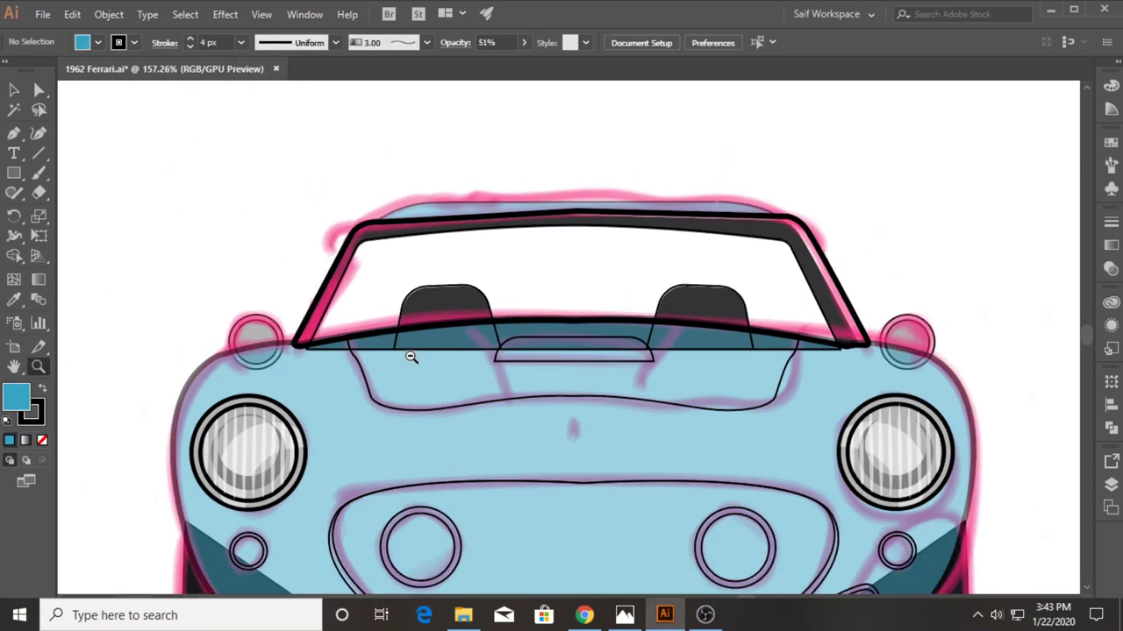
pyautogui.scroll(-5, 430, 356)
pyautogui.scroll(2, 500, 366)
pyautogui.scroll(2, 518, 360)
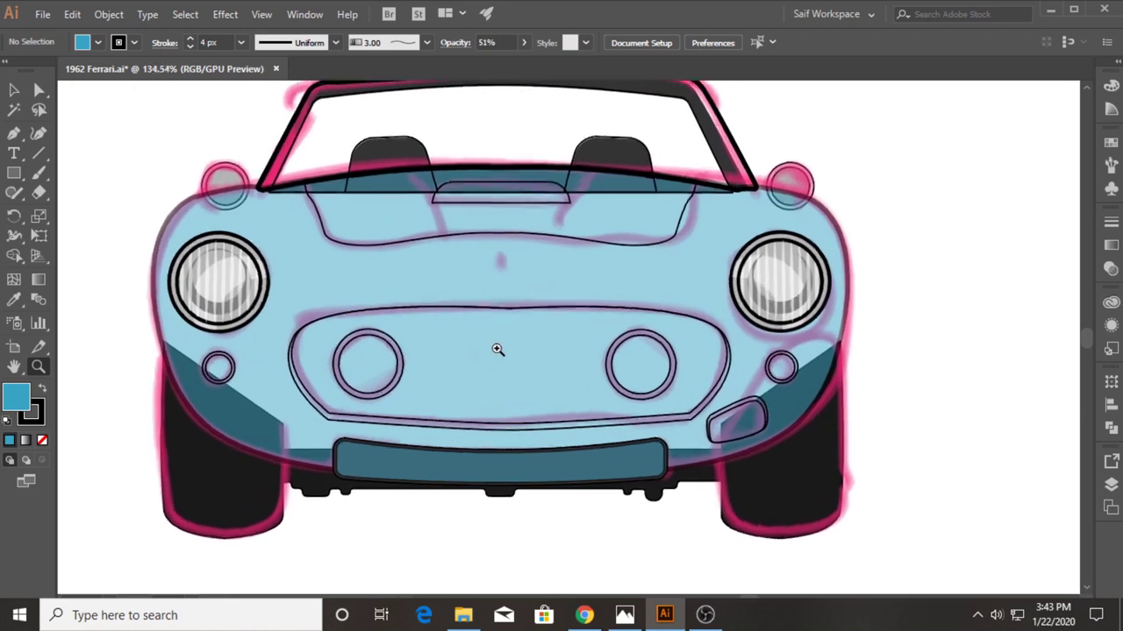
pyautogui.scroll(1, 307, 355)
# Step: Give the left fog light the headlight ring's look with a light grey fill
pyautogui.press('v')
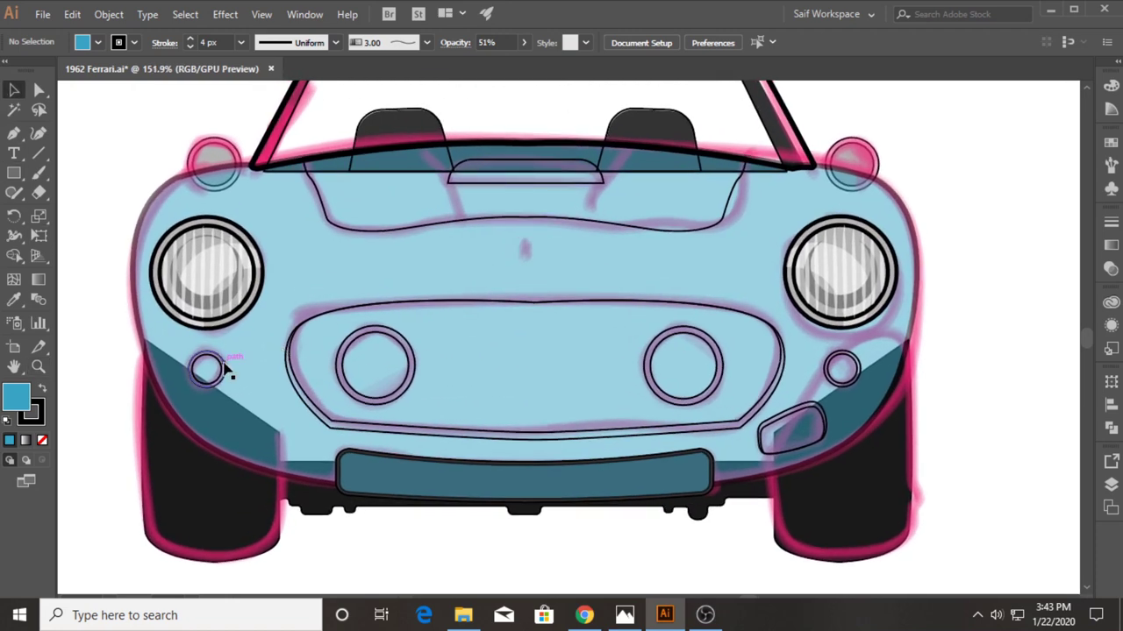
pyautogui.click(224, 369)
pyautogui.press('i')
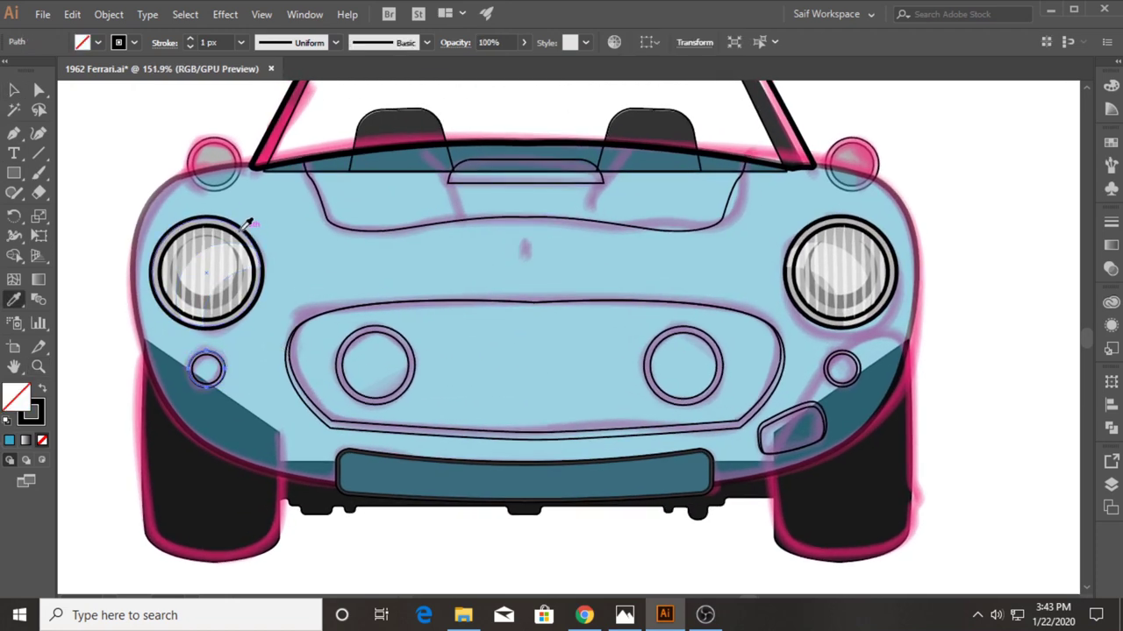
pyautogui.click(245, 229)
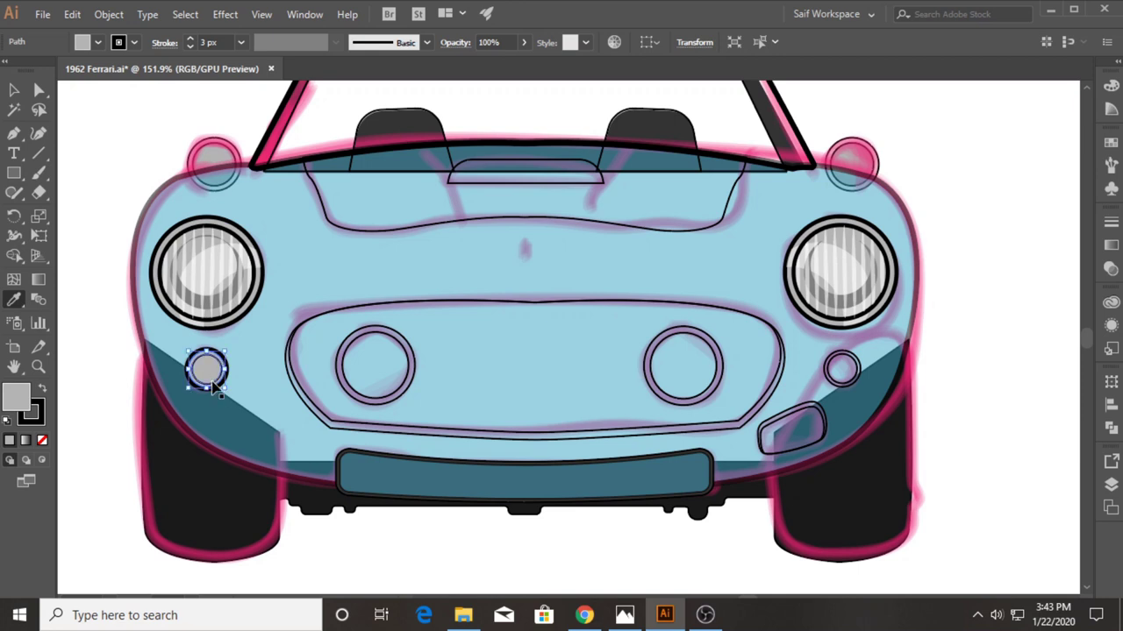
pyautogui.click(210, 375)
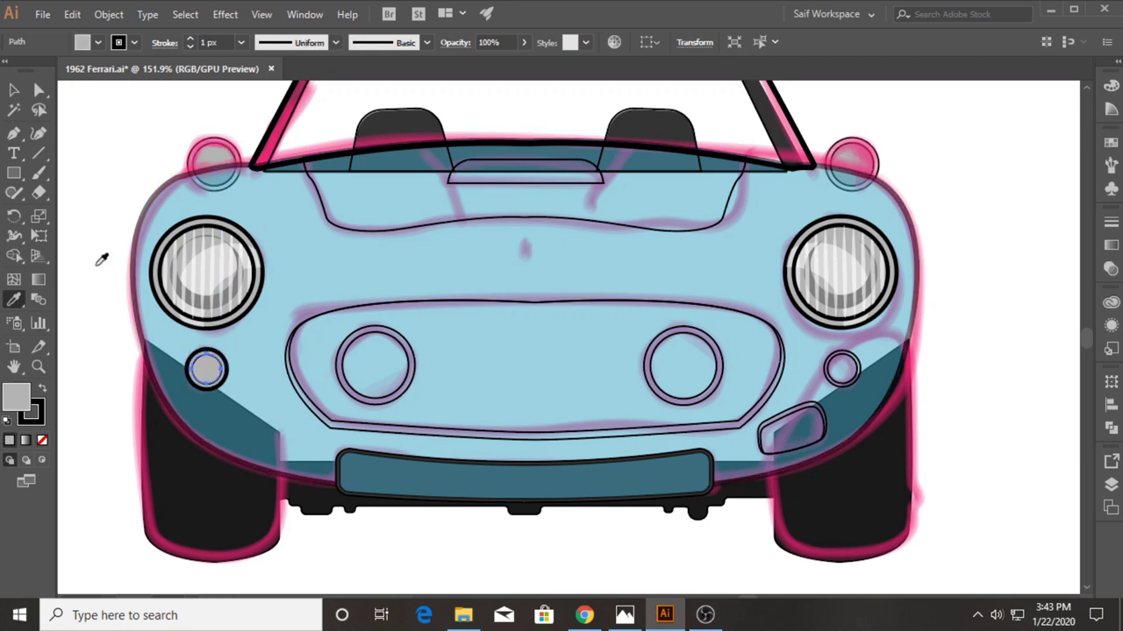
pyautogui.click(82, 42)
pyautogui.click(125, 132)
pyautogui.click(98, 43)
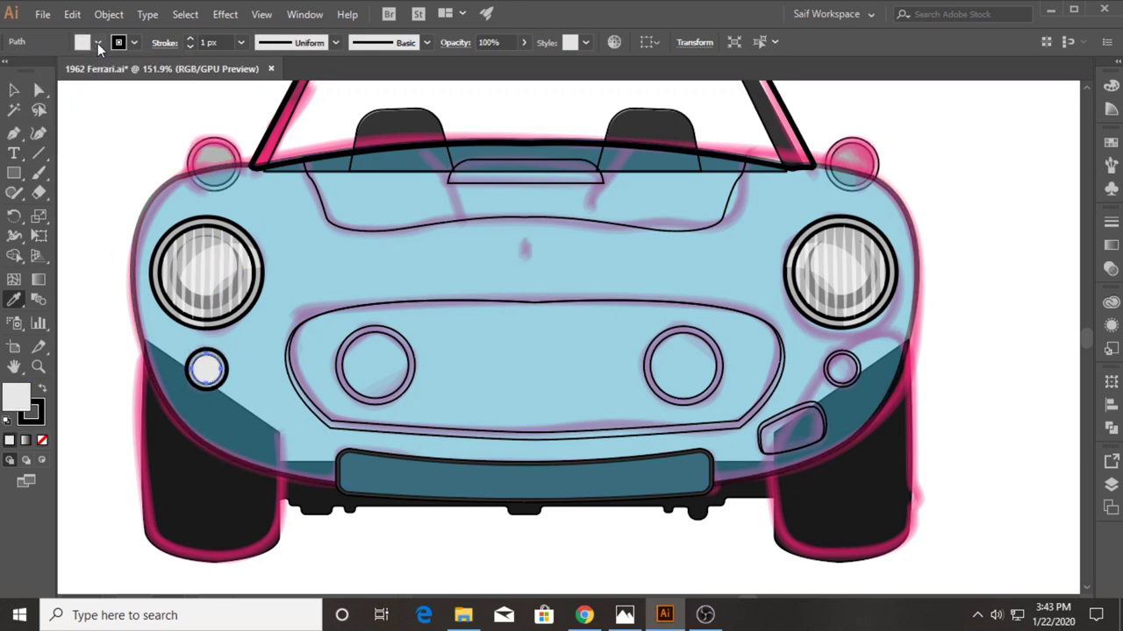
# Step: Apply a tapered width profile to the left fog light's outline
pyautogui.press('v')
pyautogui.click(75, 112)
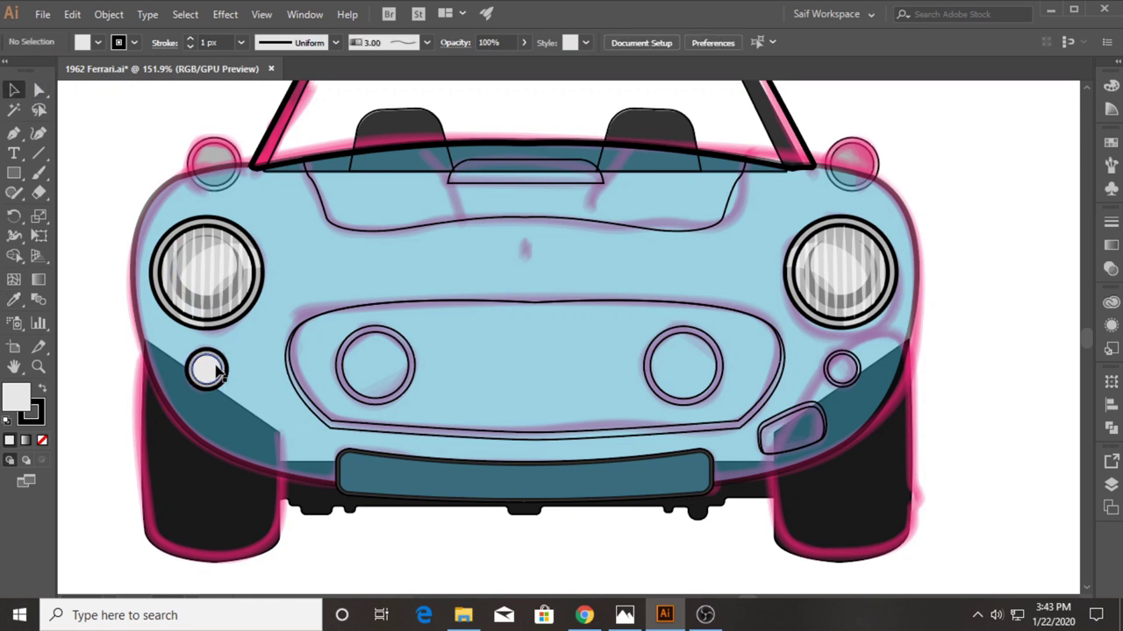
pyautogui.click(211, 372)
pyautogui.click(335, 43)
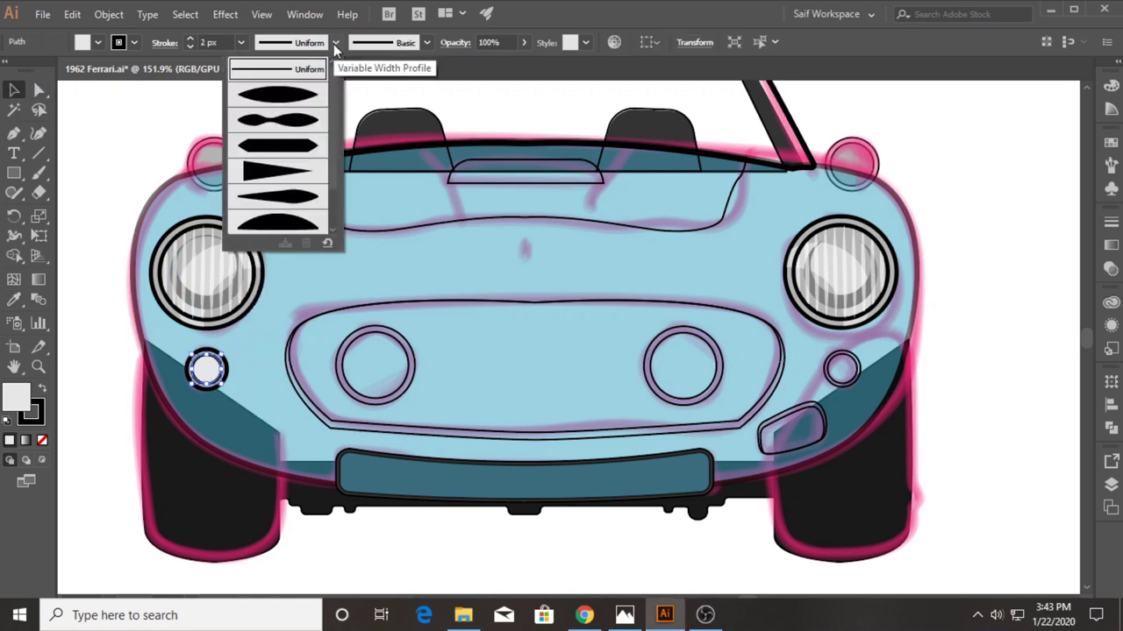
pyautogui.click(287, 171)
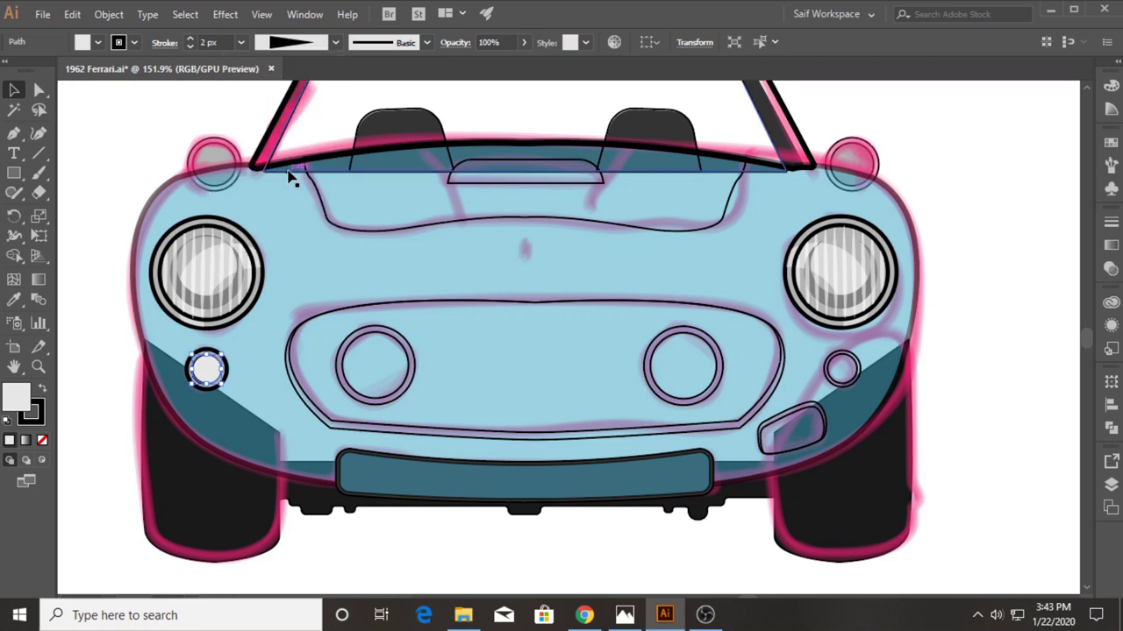
pyautogui.click(152, 165)
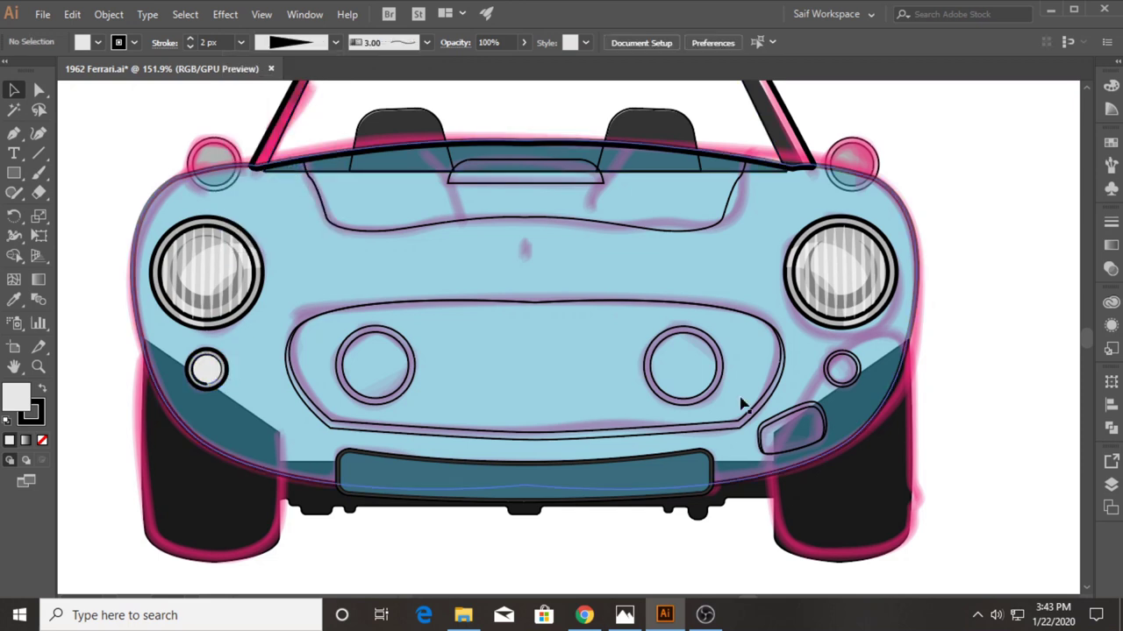
# Step: Eyedrop the left fog light's appearance onto the right fog light and check its stroke
pyautogui.click(843, 385)
pyautogui.press('p')
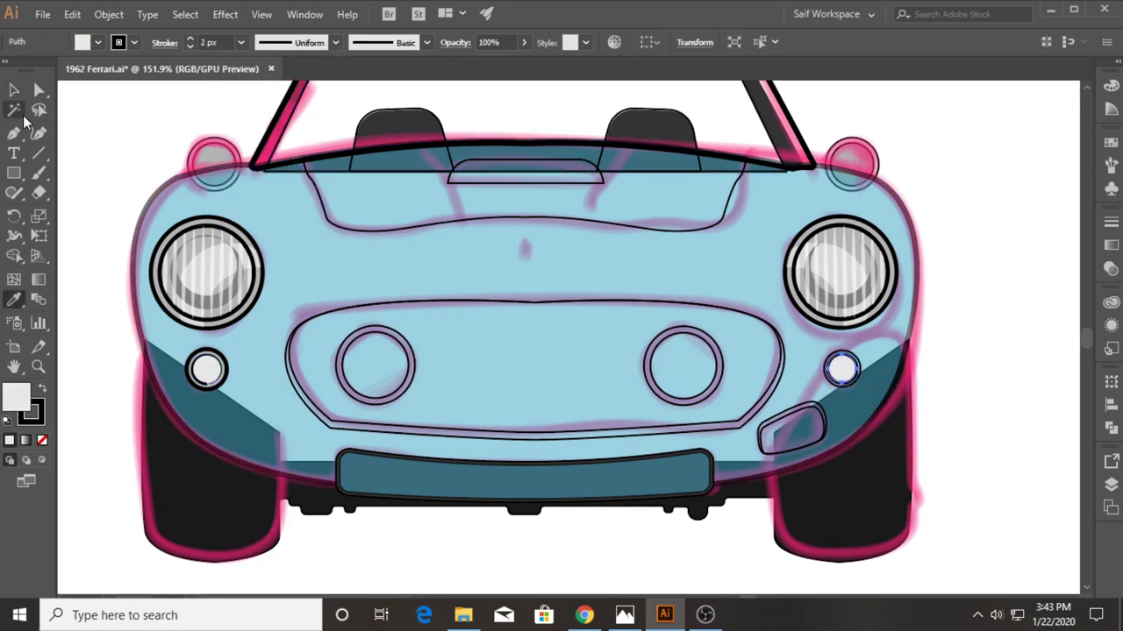
pyautogui.press('v')
pyautogui.click(956, 394)
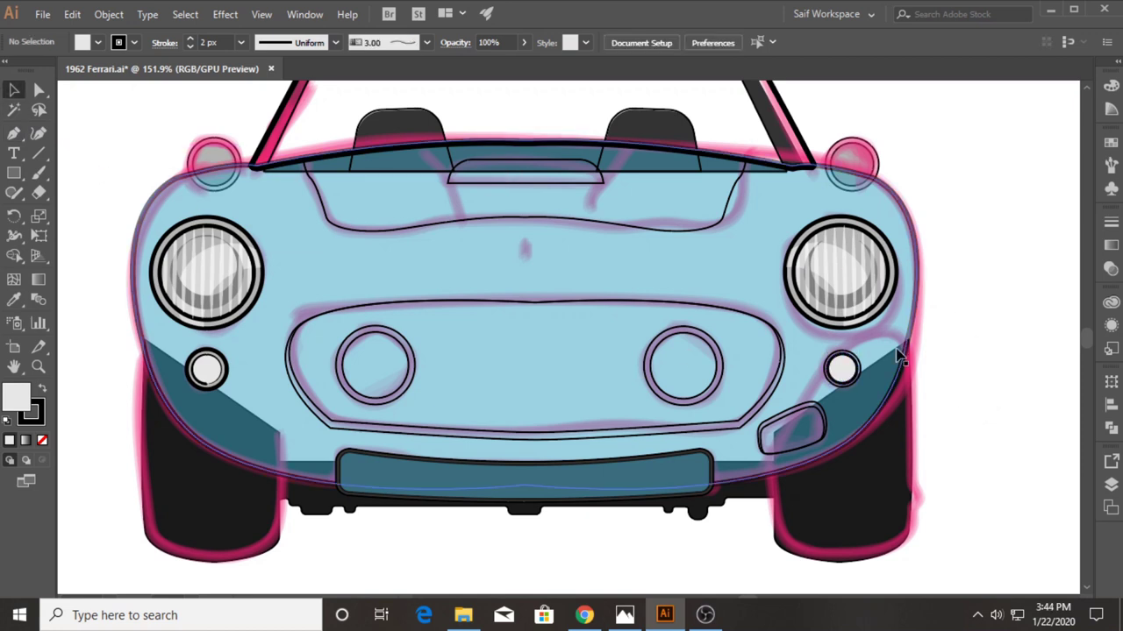
pyautogui.click(842, 369)
pyautogui.click(13, 299)
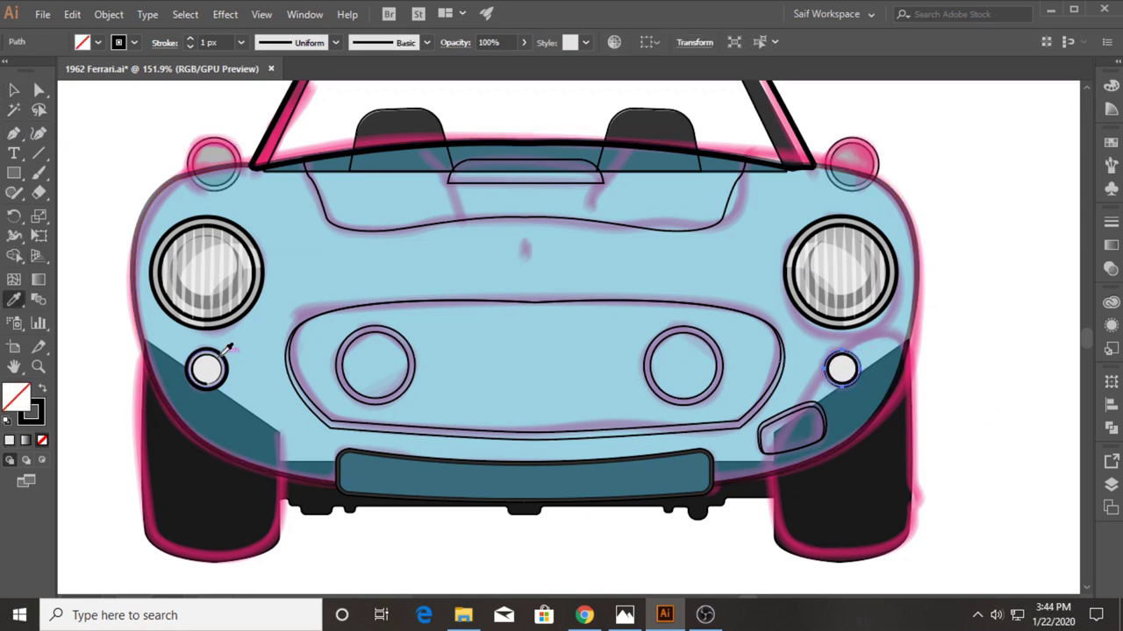
pyautogui.click(210, 364)
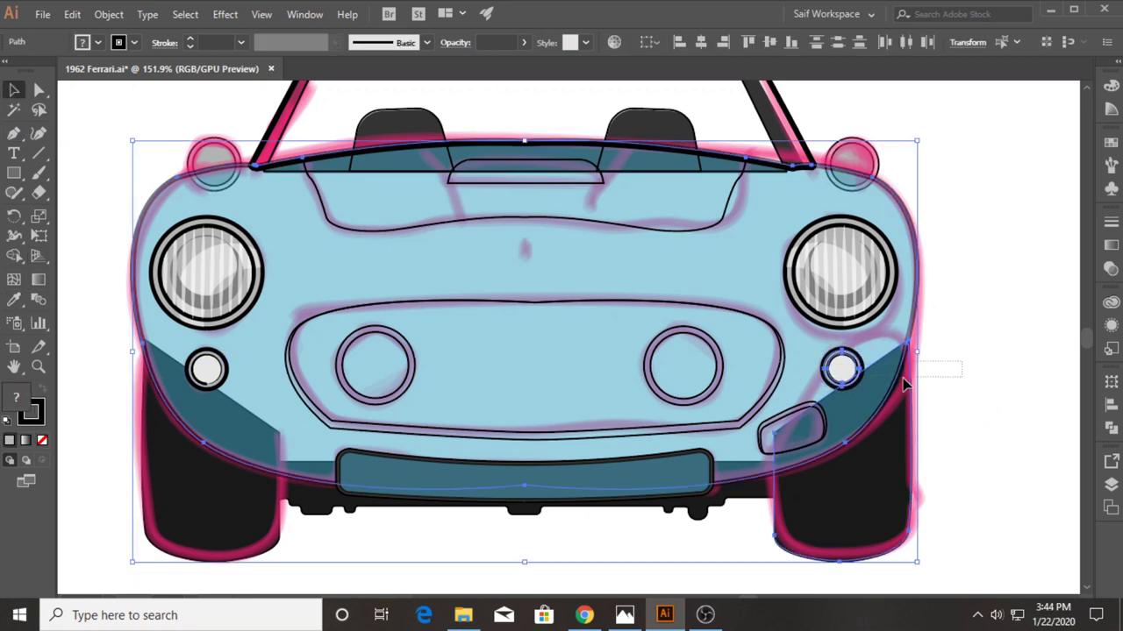
pyautogui.click(164, 43)
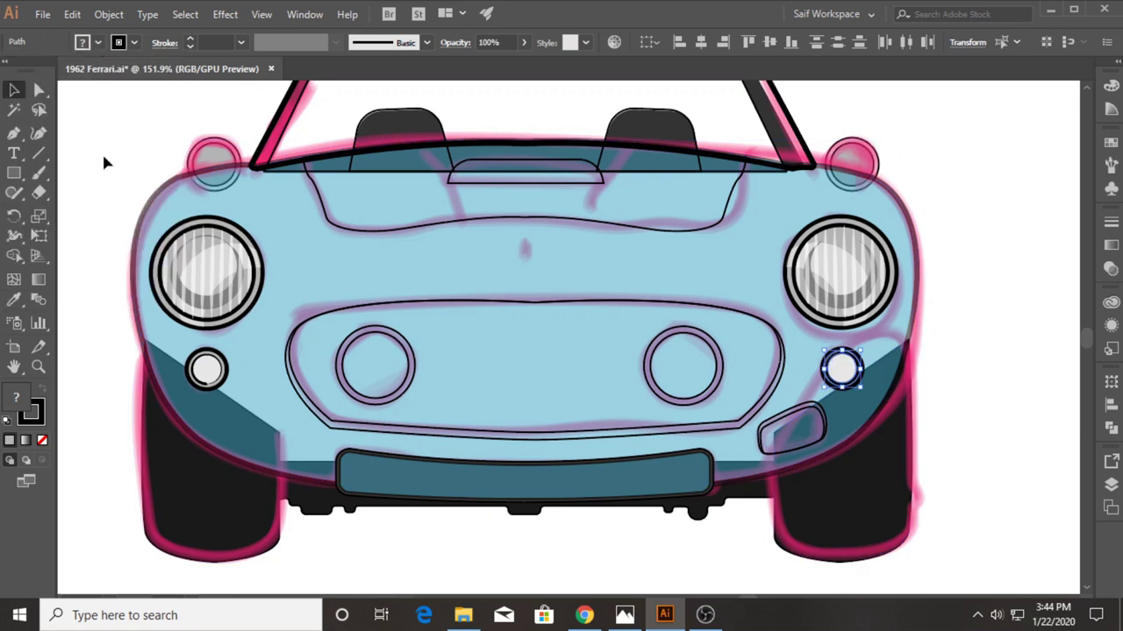
pyautogui.press('z')
pyautogui.keyDown('alt'); pyautogui.click(478, 224); pyautogui.keyUp('alt')
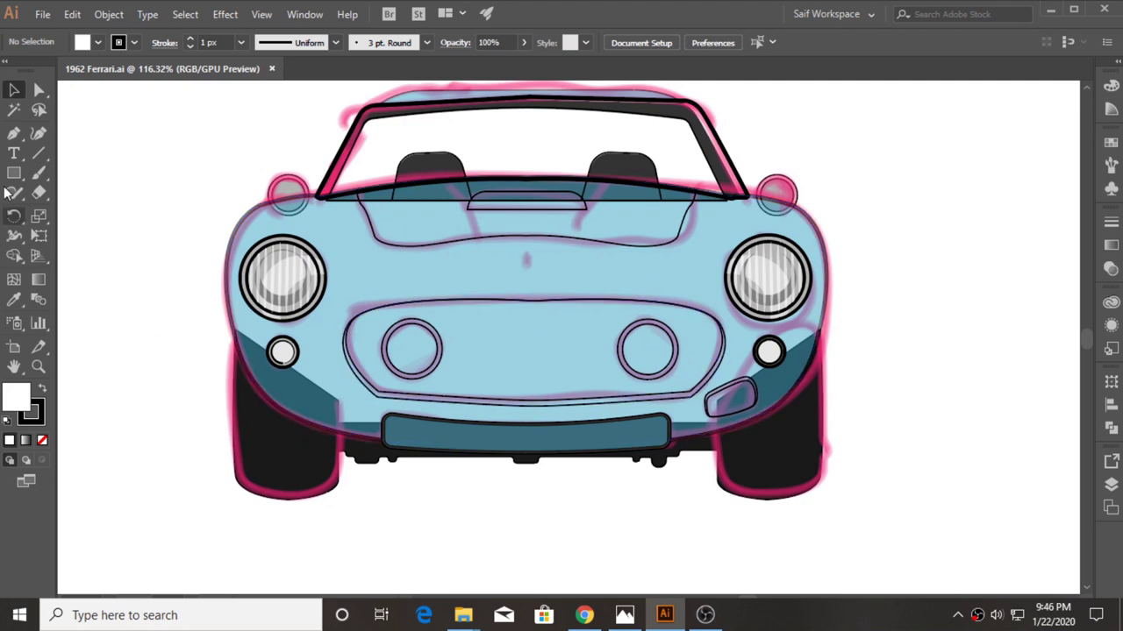
# Step: Draw a vertical line across the spare oval and repeat evenly spaced copies across it
pyautogui.moveTo(549, 356)
pyautogui.mouseDown()
pyautogui.moveTo(328, 306)
pyautogui.moveTo(851, 279)
pyautogui.mouseUp()
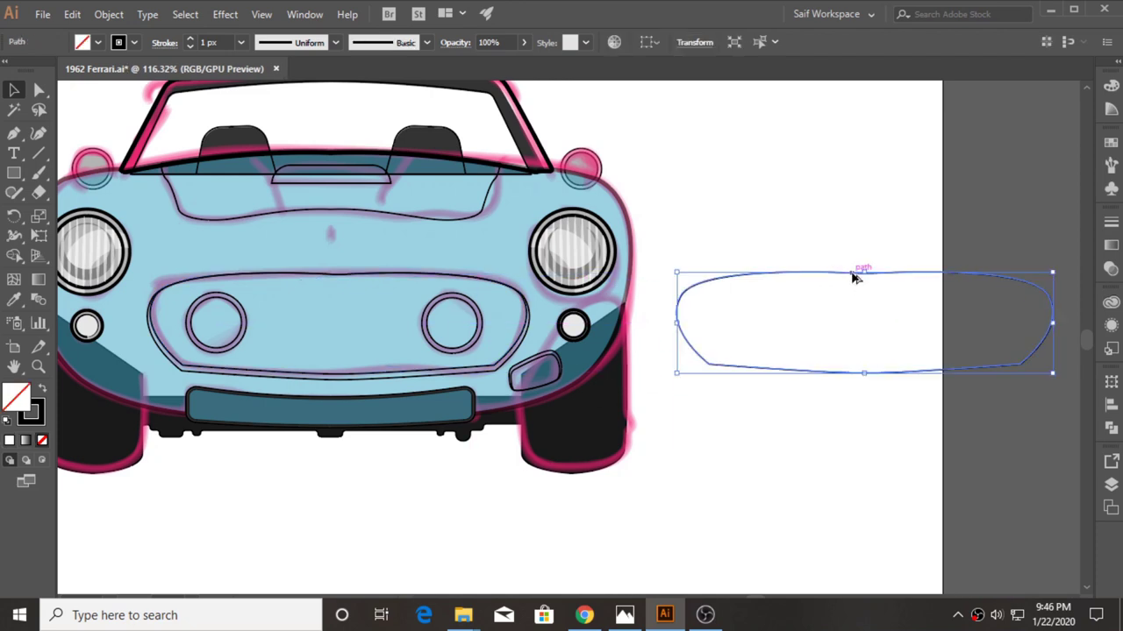
pyautogui.click(13, 133)
pyautogui.hscroll(2, 627, 274)
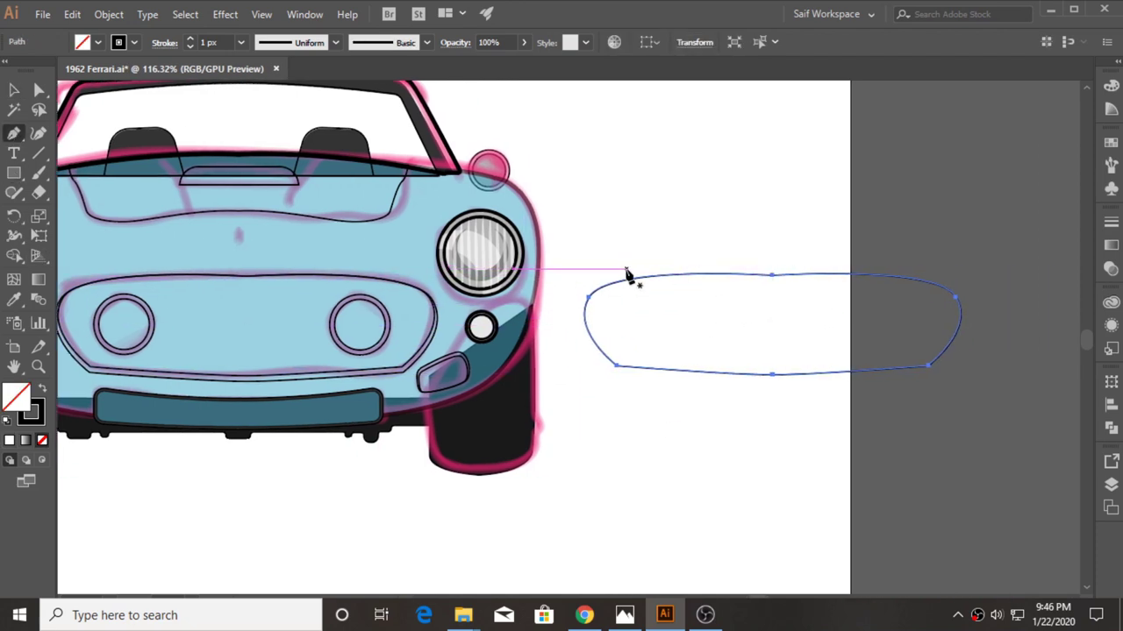
pyautogui.click(604, 258)
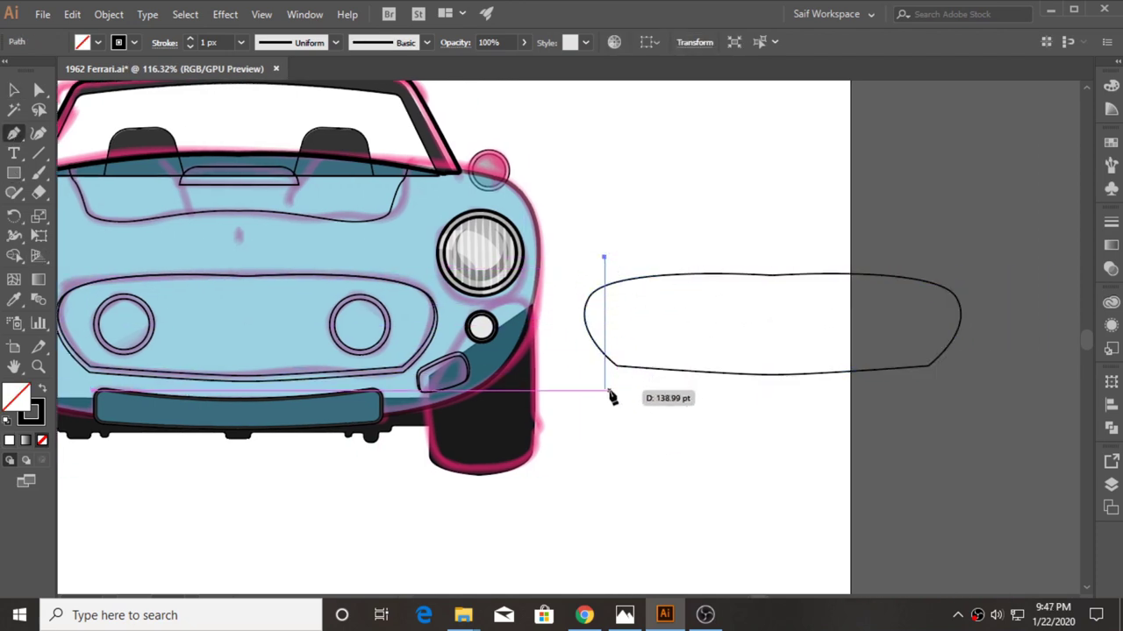
pyautogui.click(605, 392)
pyautogui.press('v')
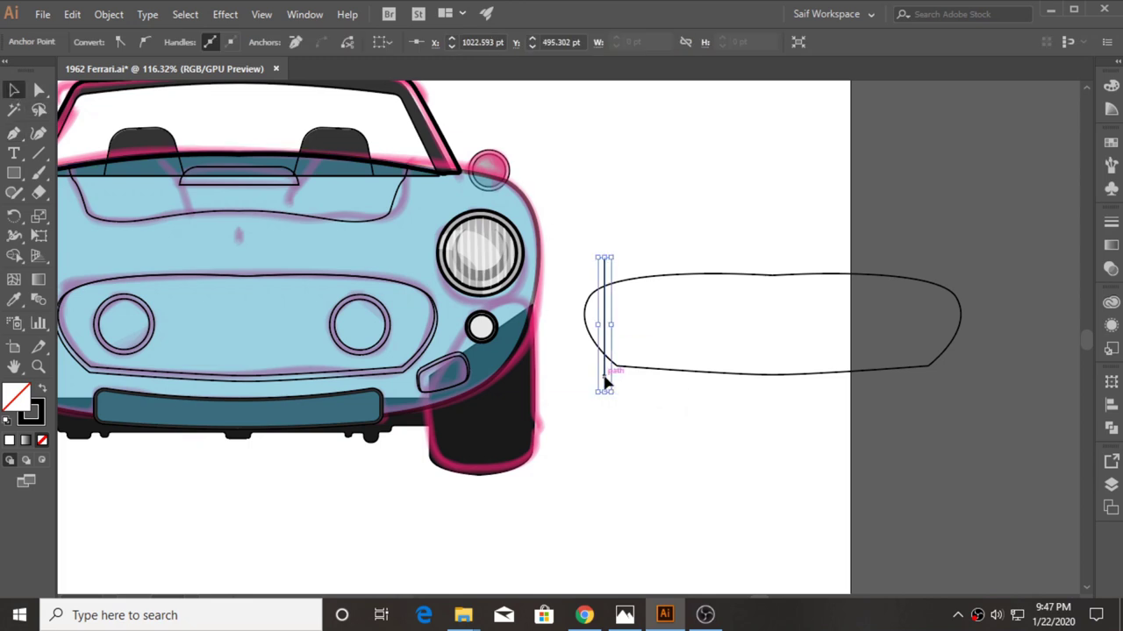
pyautogui.moveTo(605, 383); pyautogui.dragTo(636, 383)
pyautogui.hotkey('ctrl', 'd')
pyautogui.hotkey('ctrl', 'd')
pyautogui.hotkey('ctrl', 'd')
pyautogui.hotkey('ctrl', 'd')
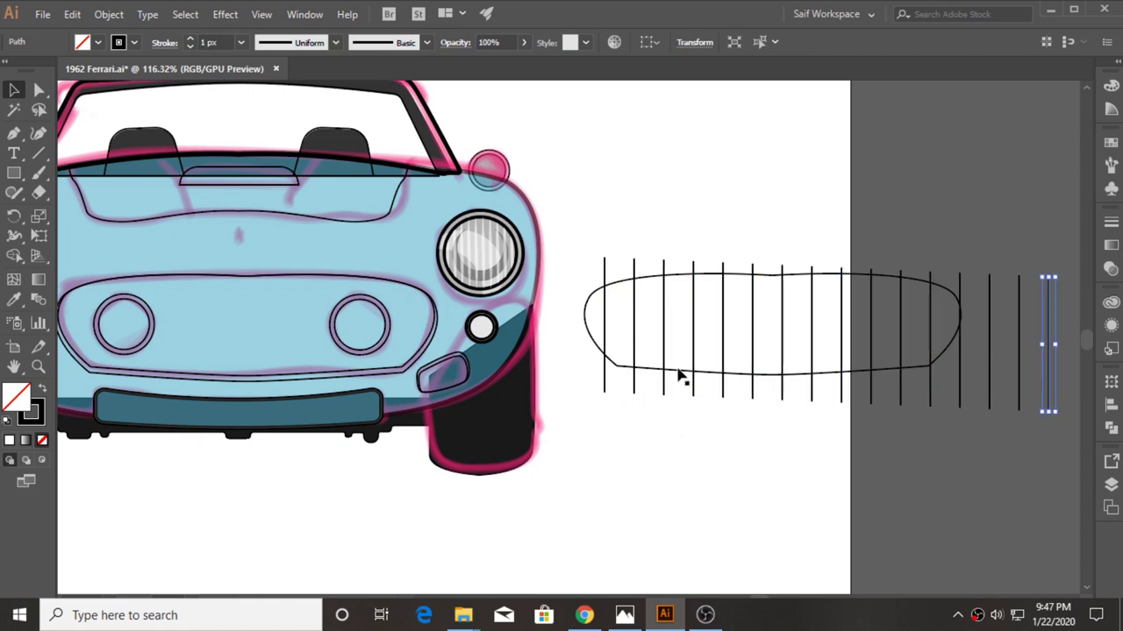
pyautogui.hotkey('ctrl', 'z')
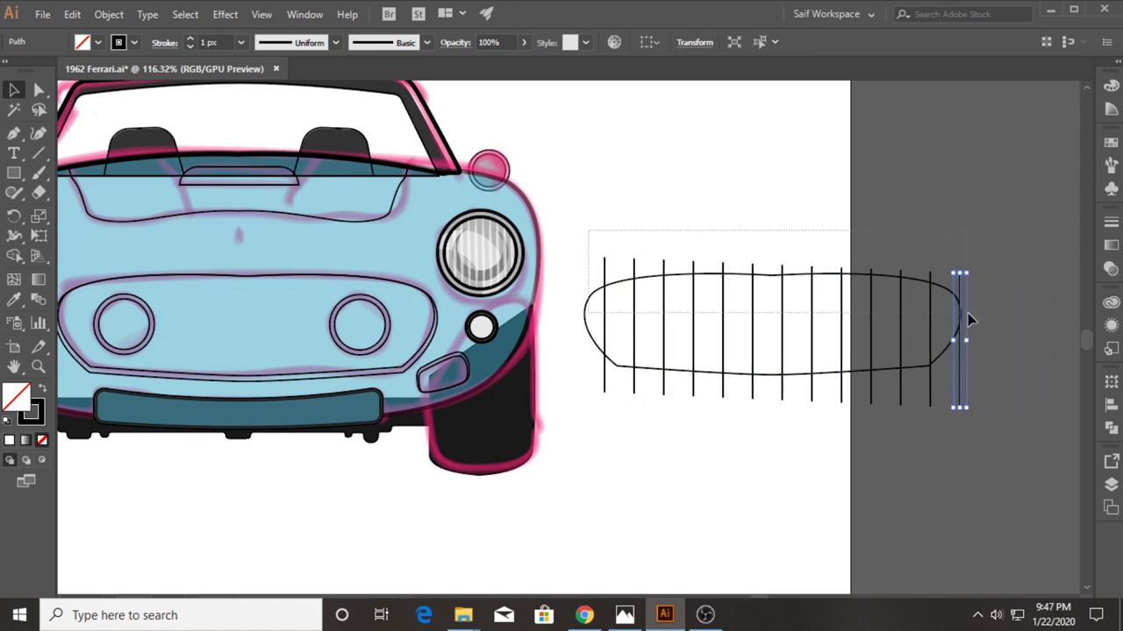
# Step: Align the bars, delete the extra rightmost one, and centre the row over the oval
pyautogui.hotkey('ctrl', 'a')
pyautogui.click(783, 42)
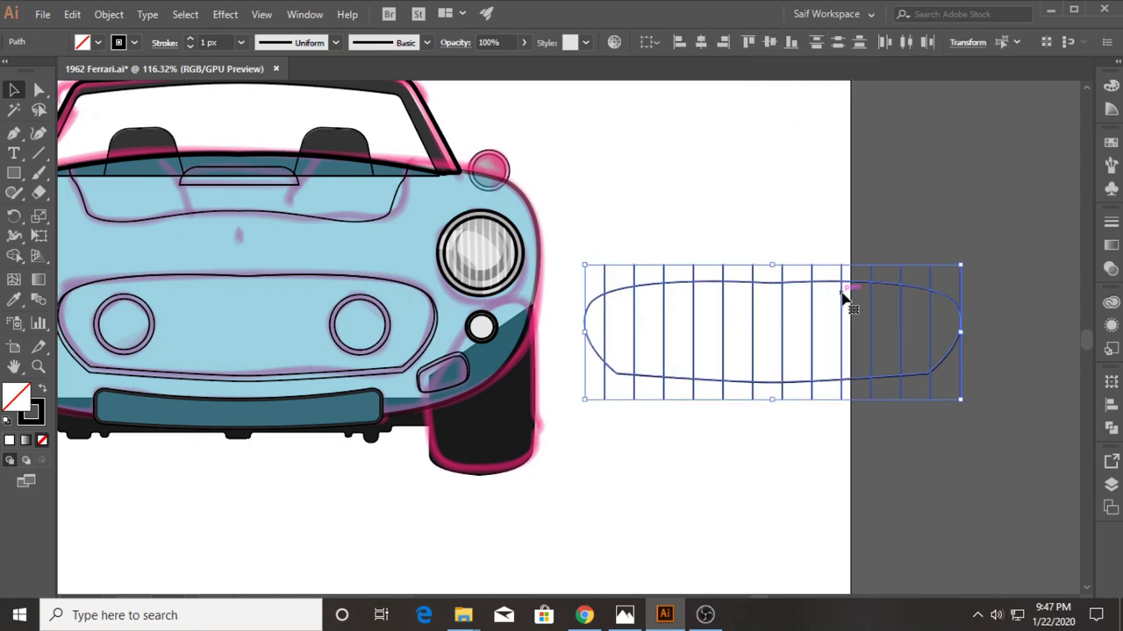
pyautogui.moveTo(845, 298); pyautogui.dragTo(877, 303)
pyautogui.moveTo(607, 238); pyautogui.dragTo(728, 249)
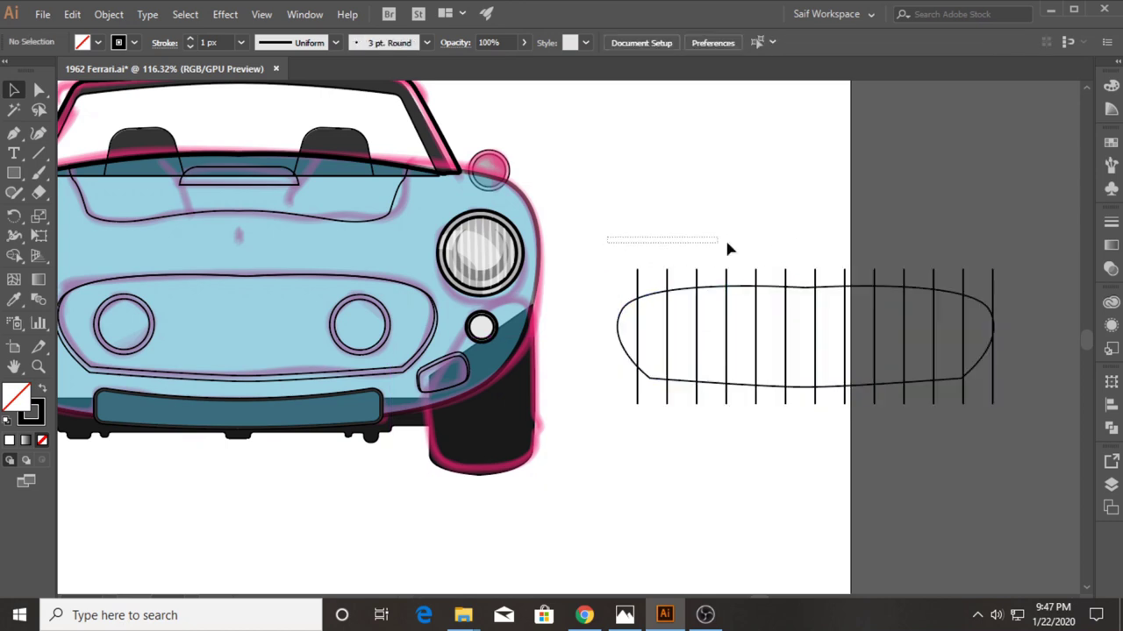
pyautogui.moveTo(971, 292); pyautogui.dragTo(1000, 293)
pyautogui.click(991, 299)
pyautogui.press('Delete')
pyautogui.moveTo(614, 251); pyautogui.dragTo(693, 269)
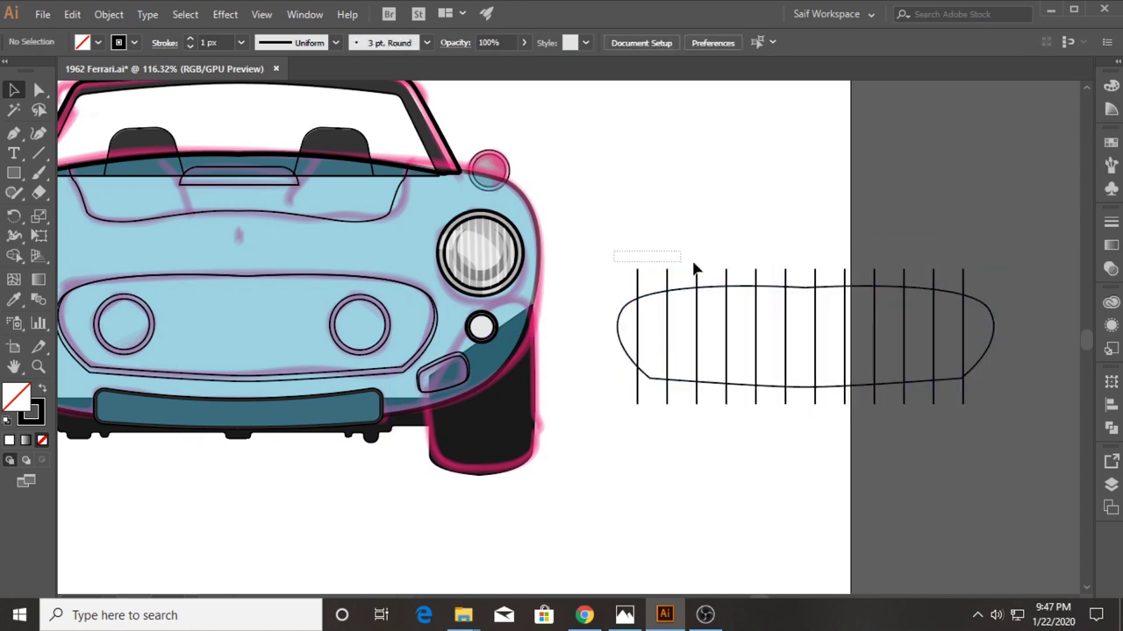
pyautogui.moveTo(979, 285); pyautogui.dragTo(979, 284)
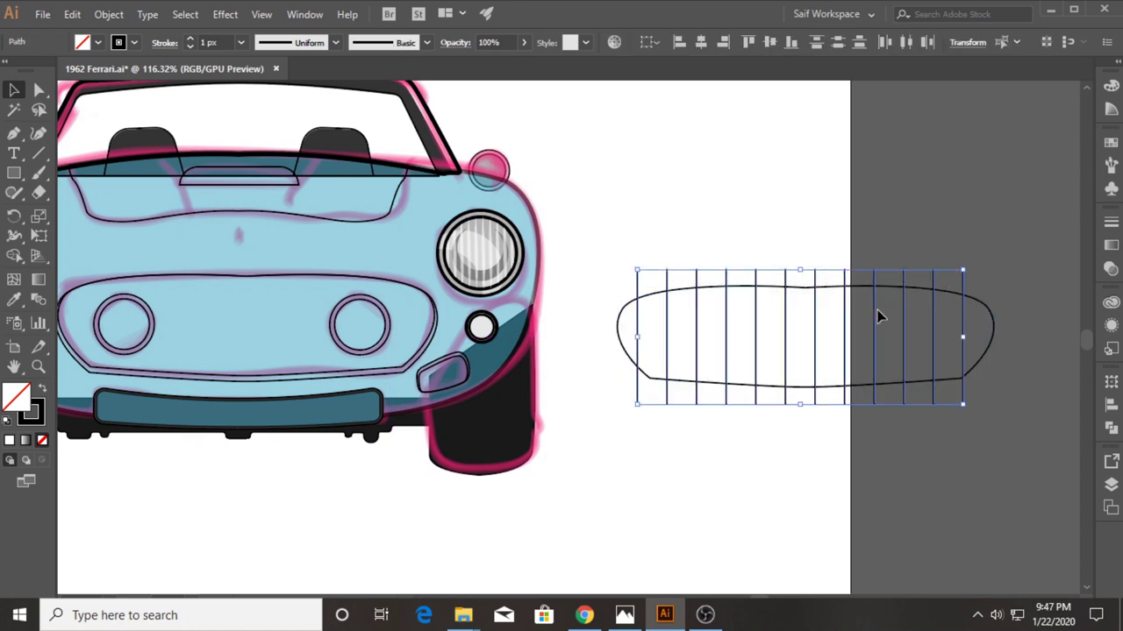
pyautogui.moveTo(844, 327); pyautogui.dragTo(851, 328)
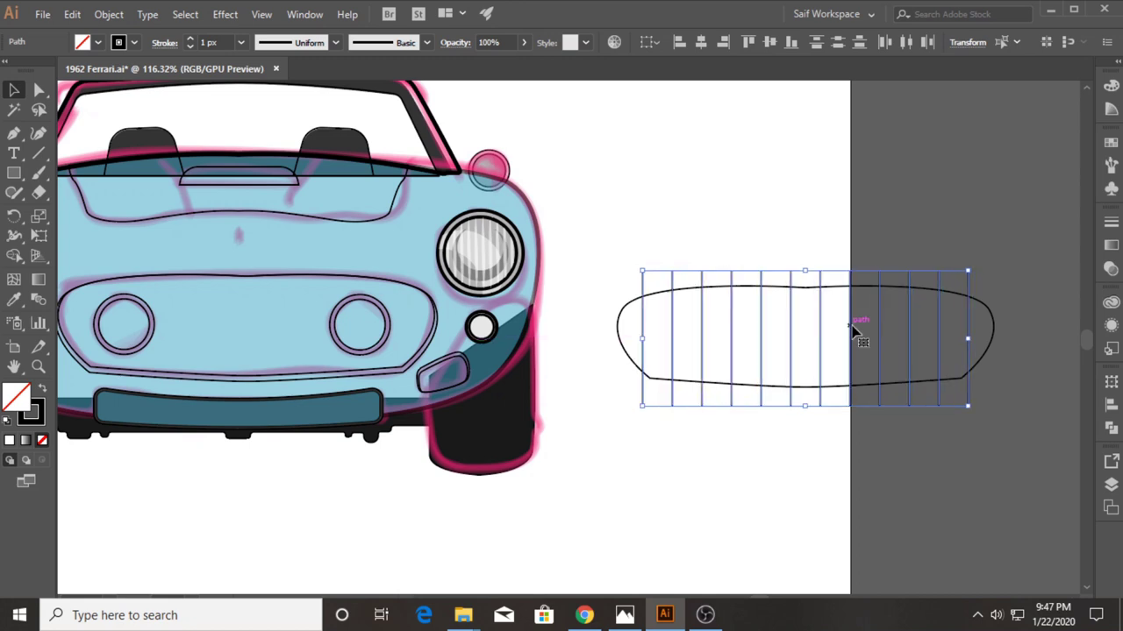
pyautogui.click(750, 280)
pyautogui.click(13, 133)
# Step: Draw a horizontal line and repeat evenly spaced copies down the oval, removing the extra one
pyautogui.moveTo(575, 293); pyautogui.dragTo(1017, 302)
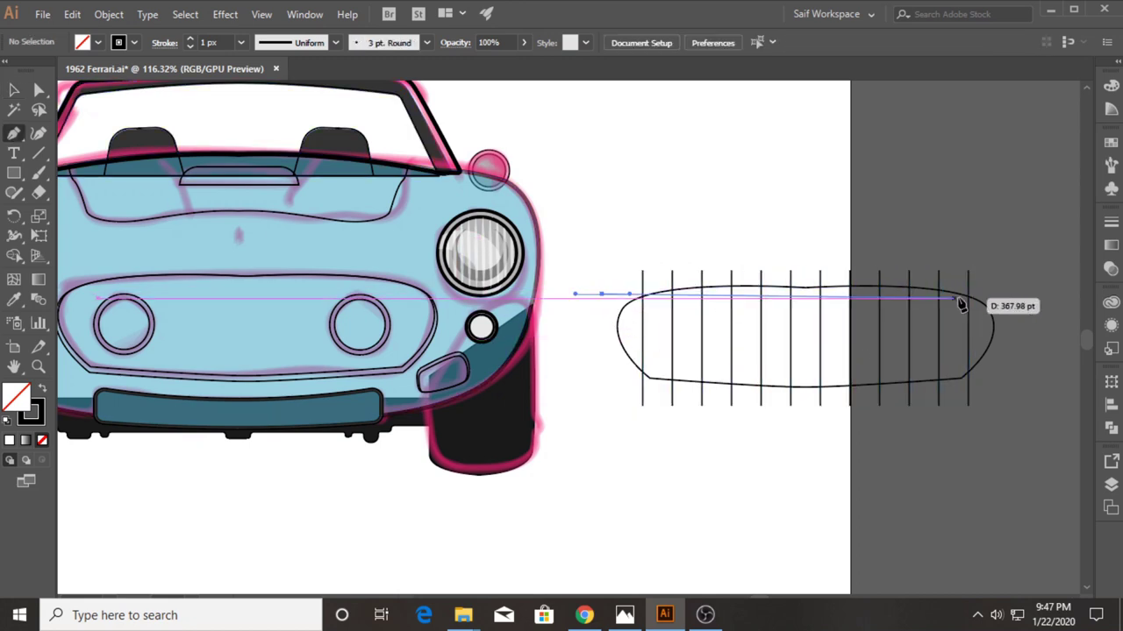
pyautogui.click(1032, 297)
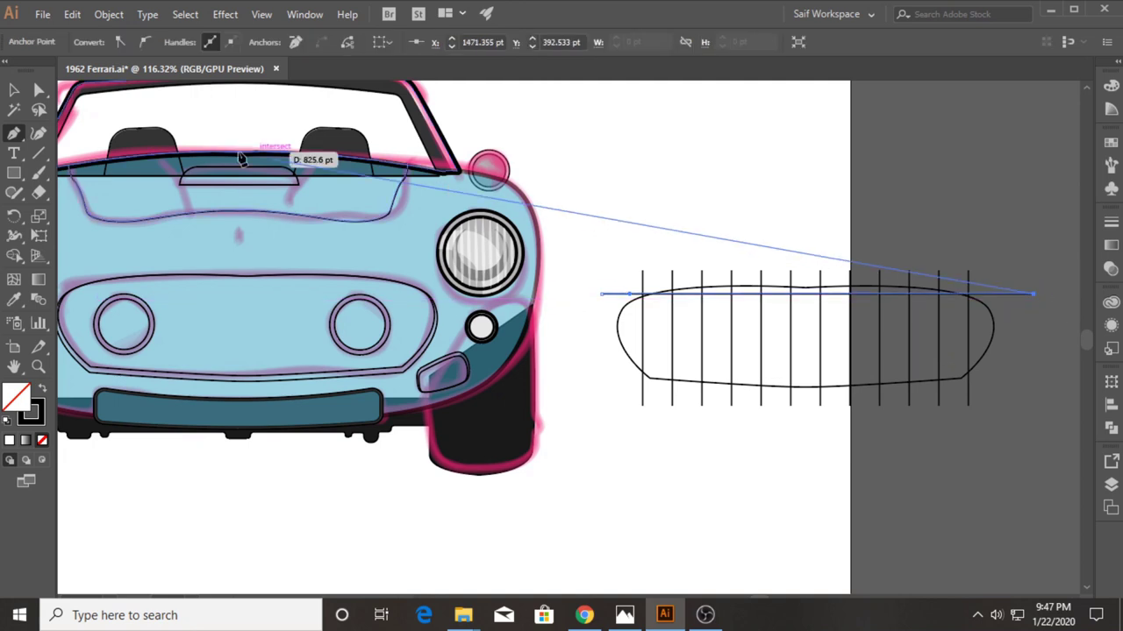
pyautogui.press('v')
pyautogui.click(829, 179)
pyautogui.moveTo(815, 294); pyautogui.dragTo(817, 306)
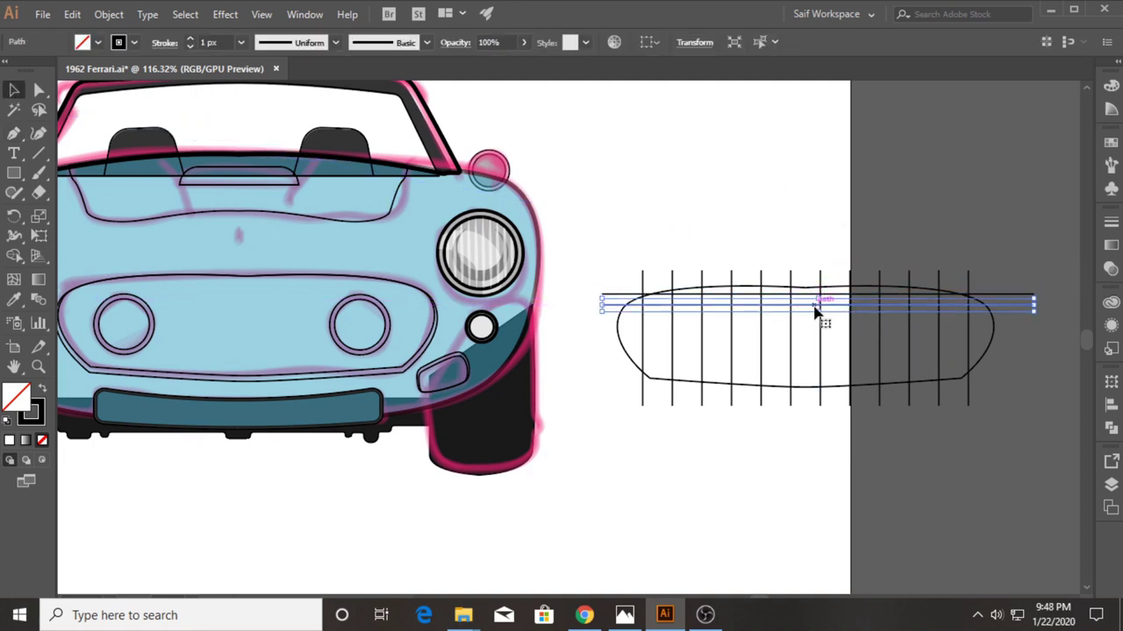
pyautogui.hotkey('ctrl', 'd')
pyautogui.hotkey('ctrl', 'd')
pyautogui.hotkey('ctrl', 'd')
pyautogui.hotkey('ctrl', 'd')
pyautogui.hotkey('ctrl', 'd')
pyautogui.click(785, 424)
pyautogui.click(720, 394)
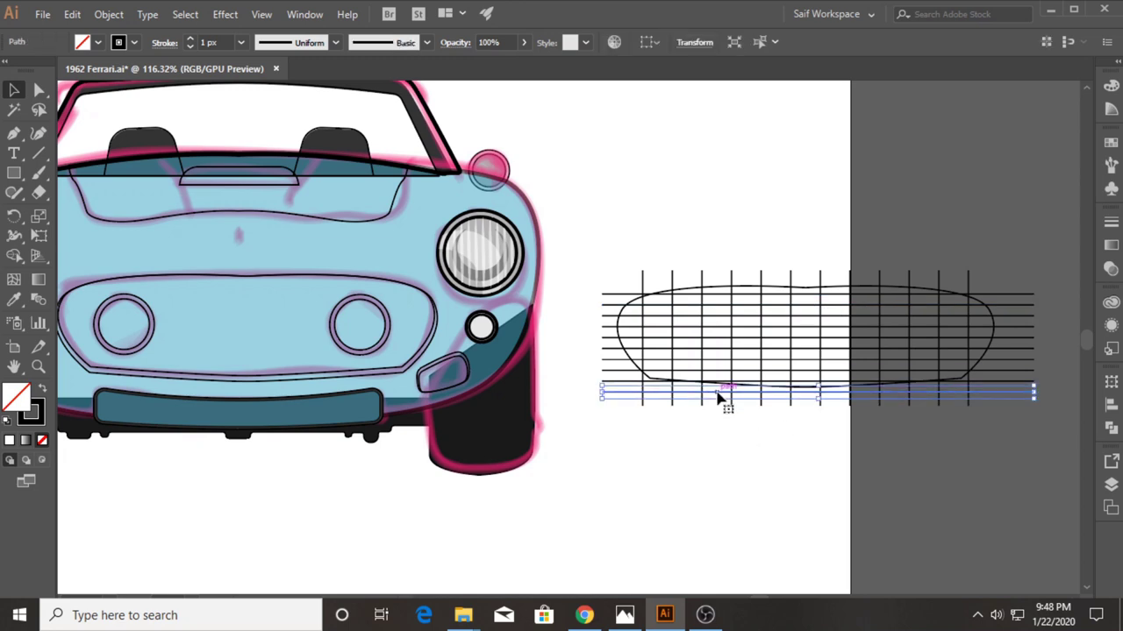
pyautogui.press('Delete')
# Step: Bring the oval to front, clip the grid lines to it, and stroke them white
pyautogui.click(693, 295)
pyautogui.rightClick(694, 295)
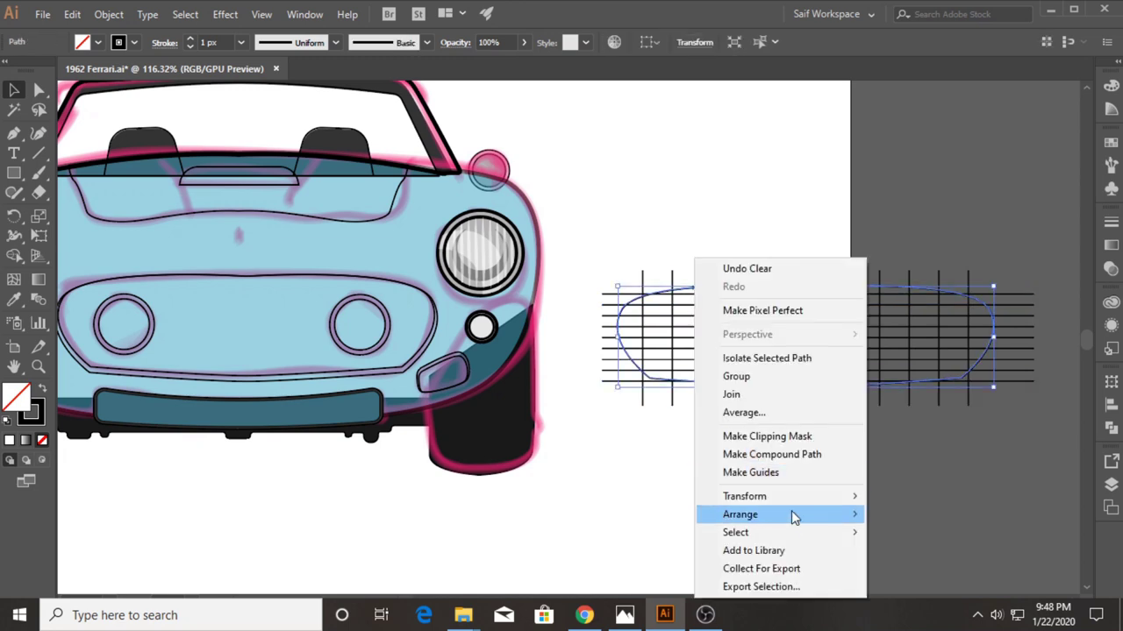
pyautogui.click(888, 431)
pyautogui.moveTo(951, 408); pyautogui.dragTo(827, 331)
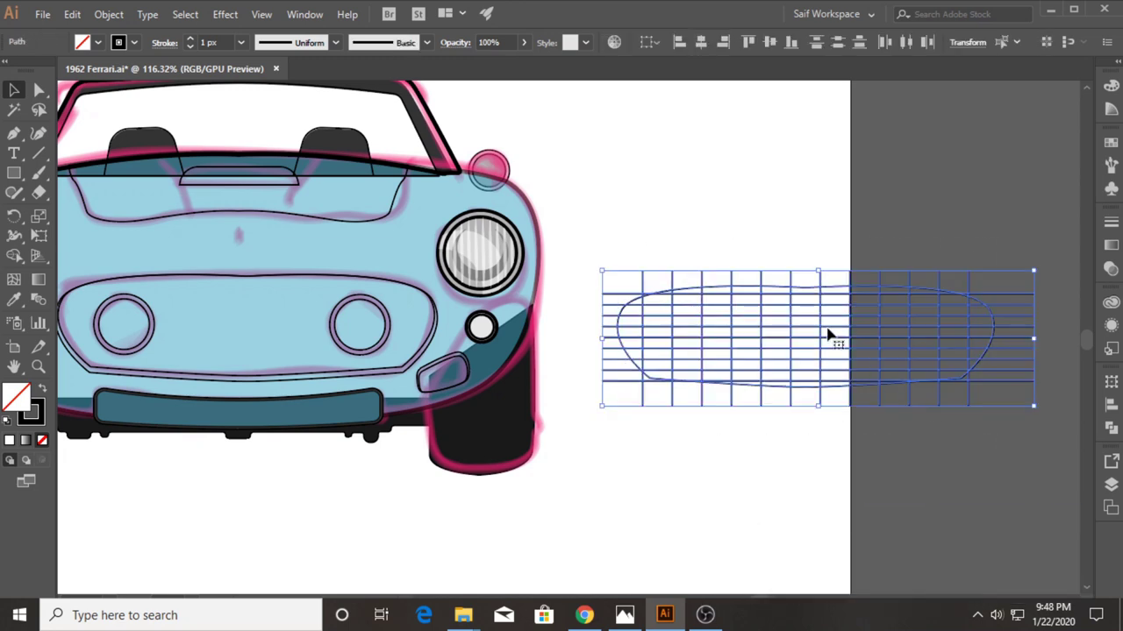
pyautogui.rightClick(779, 288)
pyautogui.click(858, 436)
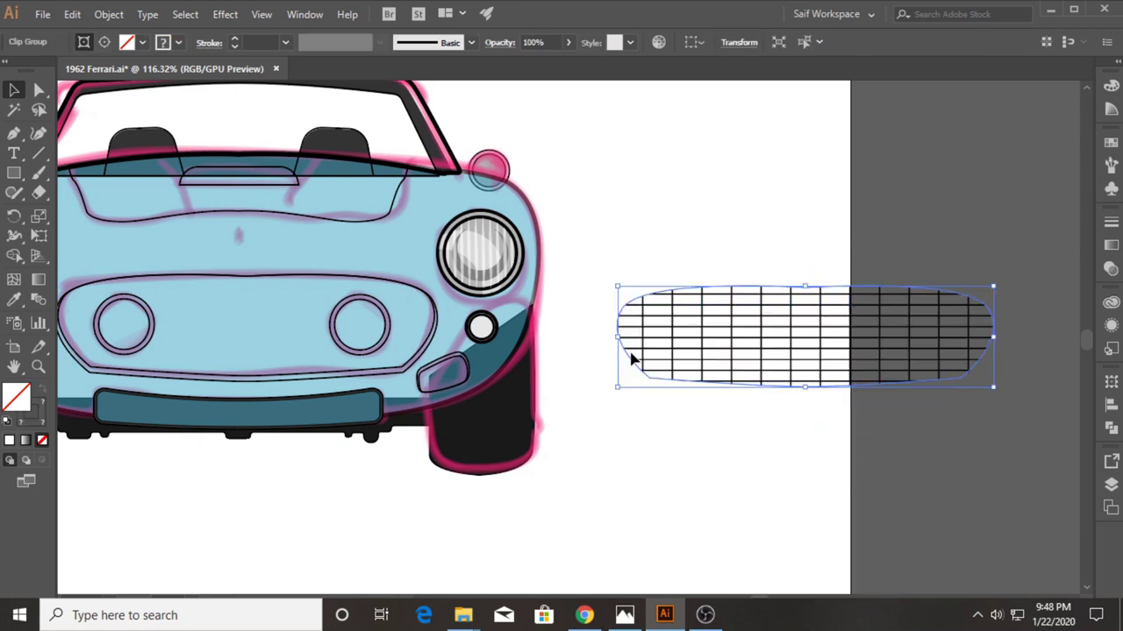
pyautogui.click(138, 43)
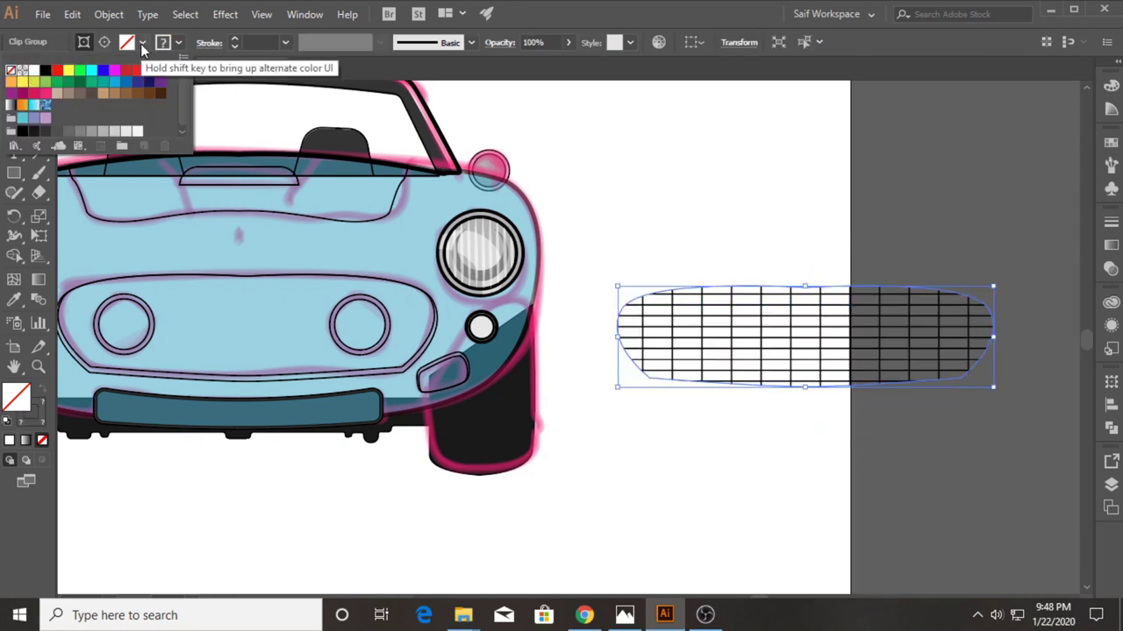
pyautogui.click(32, 71)
pyautogui.click(717, 214)
pyautogui.moveTo(721, 258); pyautogui.dragTo(845, 241)
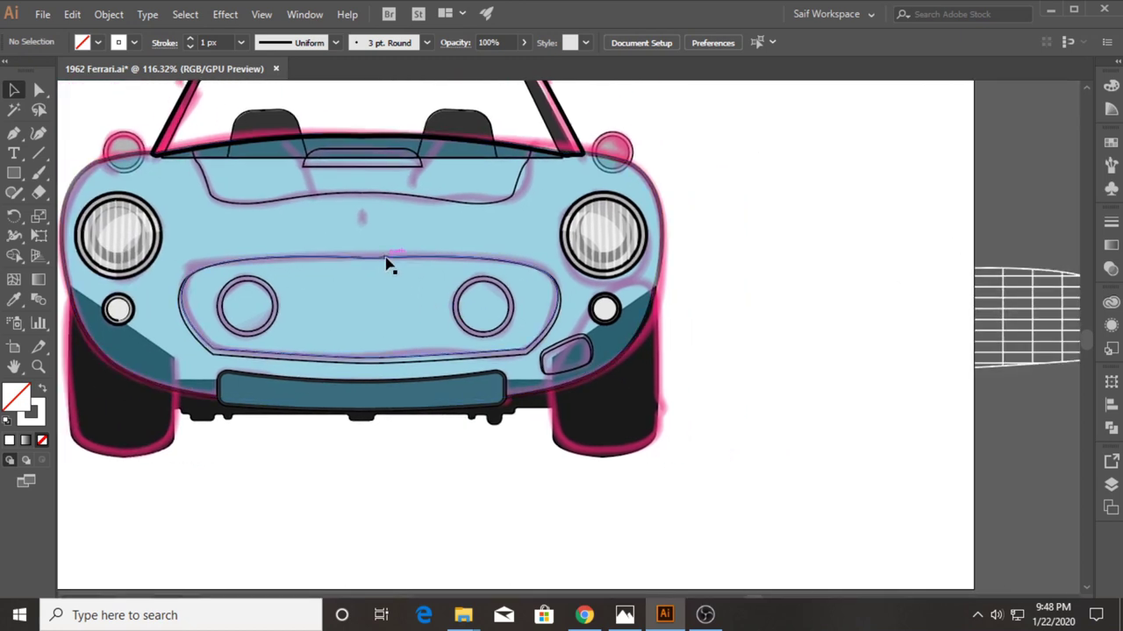
# Step: Fill the grille opening black and fit the white grid inside it
pyautogui.click(387, 263)
pyautogui.click(97, 42)
pyautogui.click(46, 70)
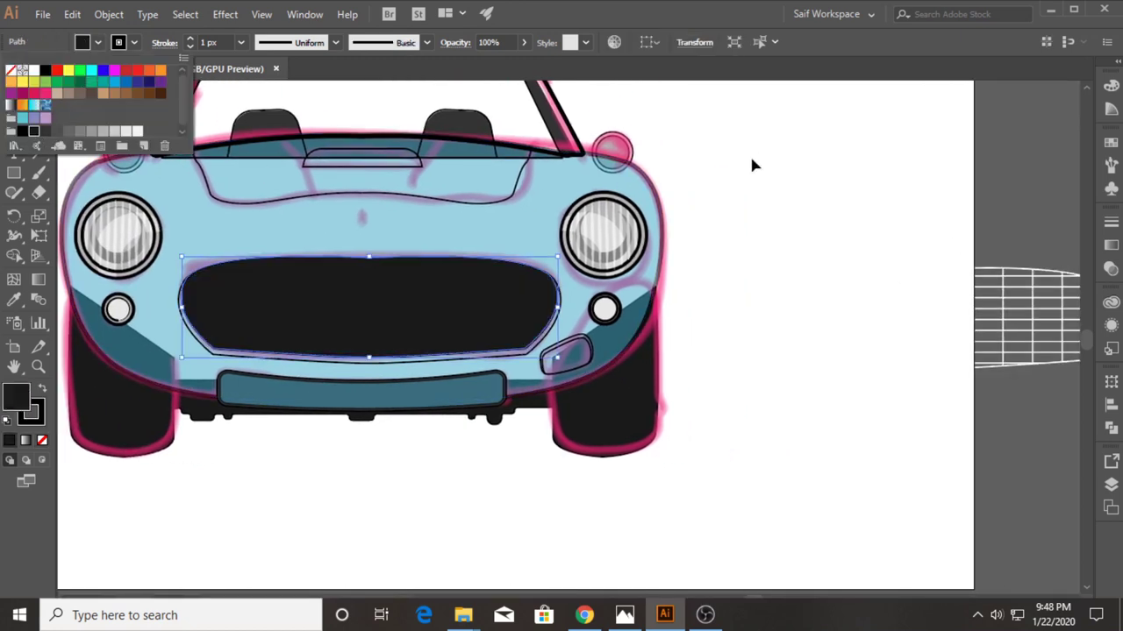
pyautogui.click(752, 165)
pyautogui.moveTo(1039, 274); pyautogui.dragTo(480, 265)
pyautogui.keyDown('shift'); pyautogui.click(343, 356); pyautogui.keyUp('shift')
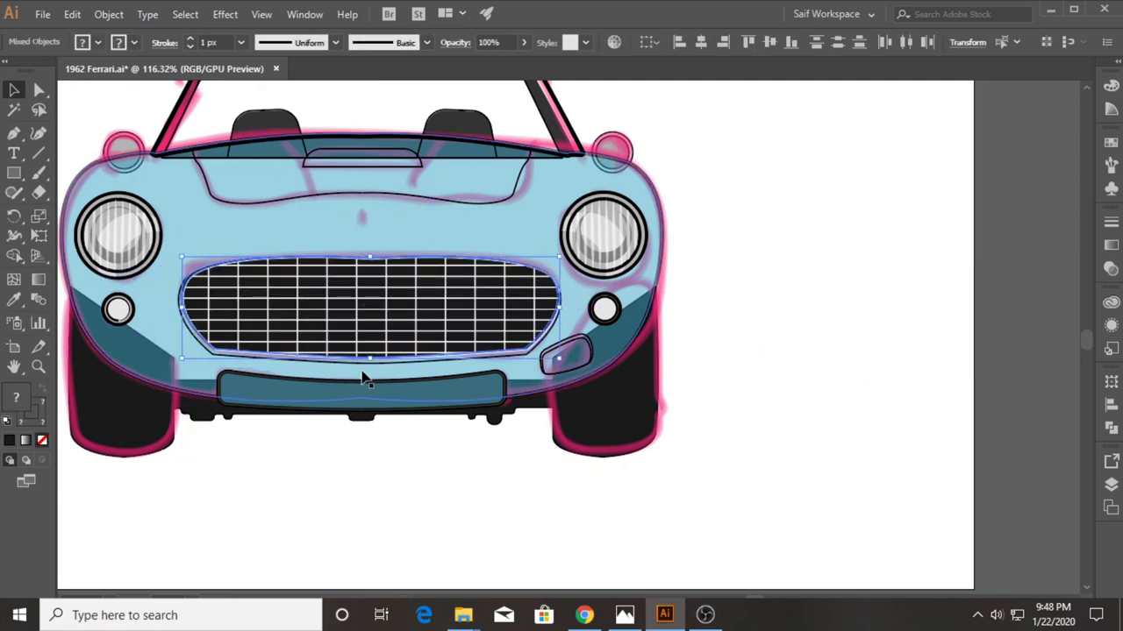
pyautogui.scroll(5, 199, 308)
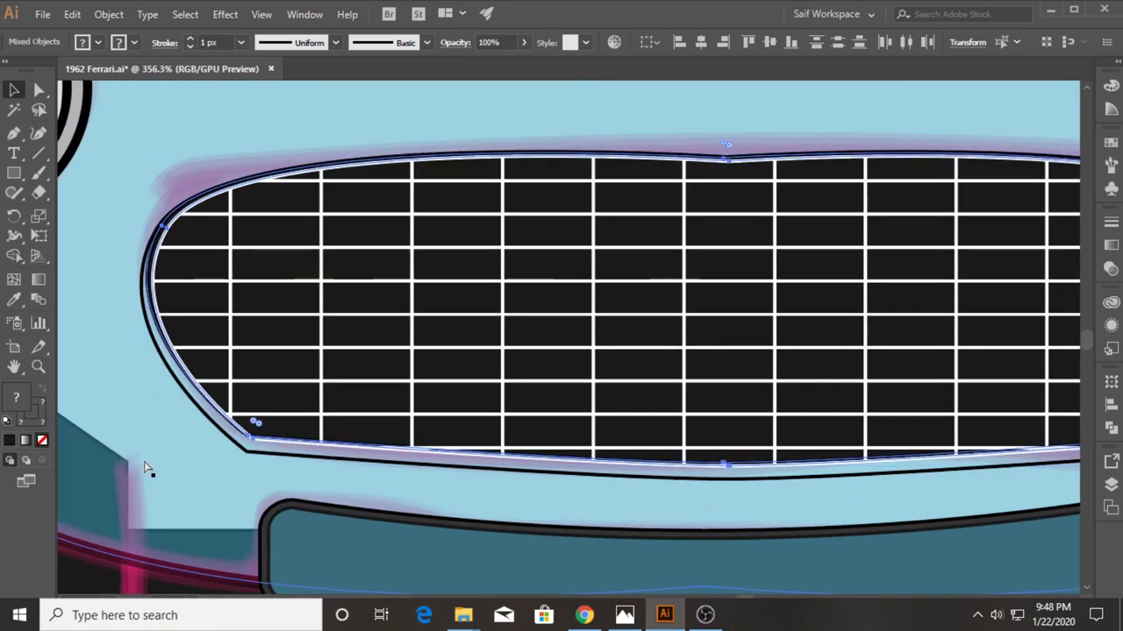
pyautogui.moveTo(276, 284); pyautogui.dragTo(270, 286)
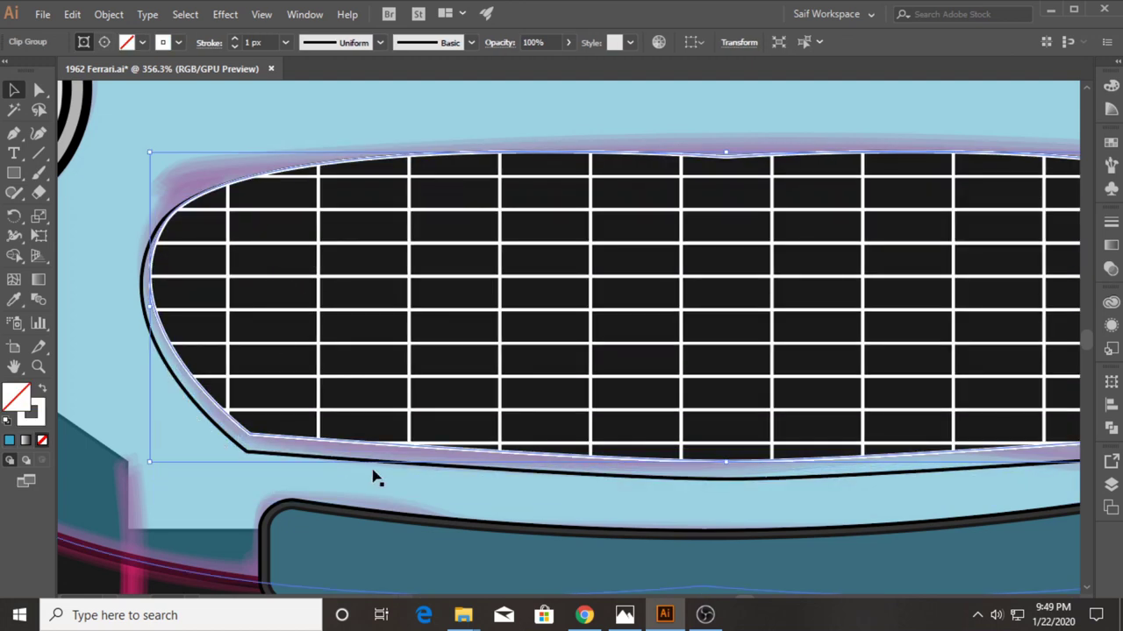
pyautogui.scroll(-5, 293, 348)
pyautogui.hscroll(2, 293, 348)
# Step: Fill the grille surround light grey and zoom out to the whole car
pyautogui.click(289, 364)
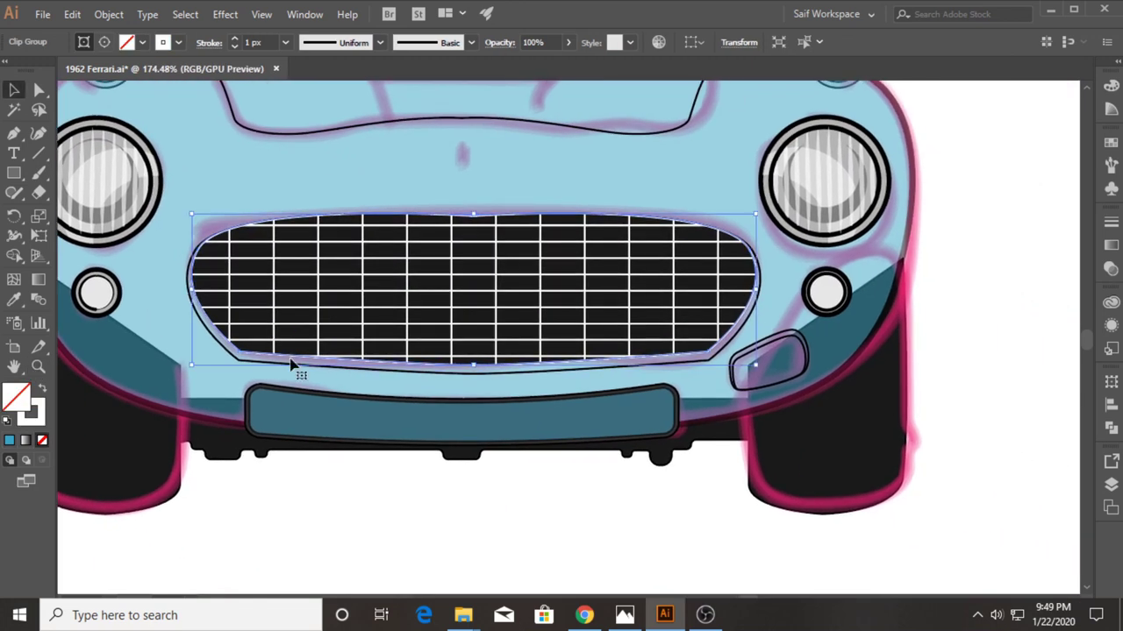
pyautogui.click(97, 42)
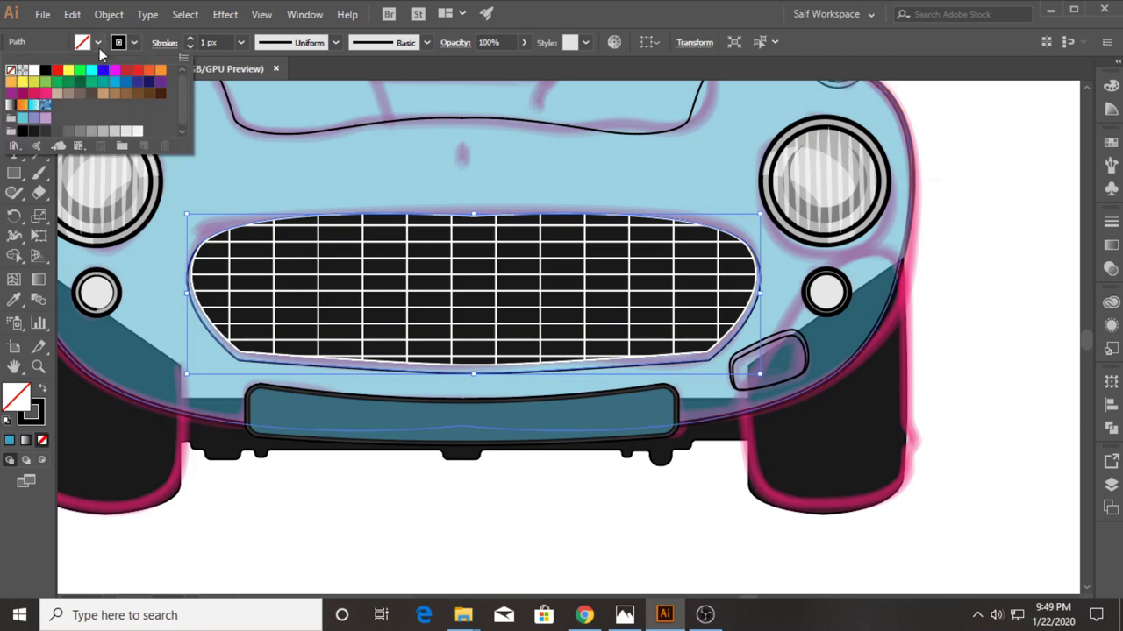
pyautogui.click(124, 136)
pyautogui.click(459, 527)
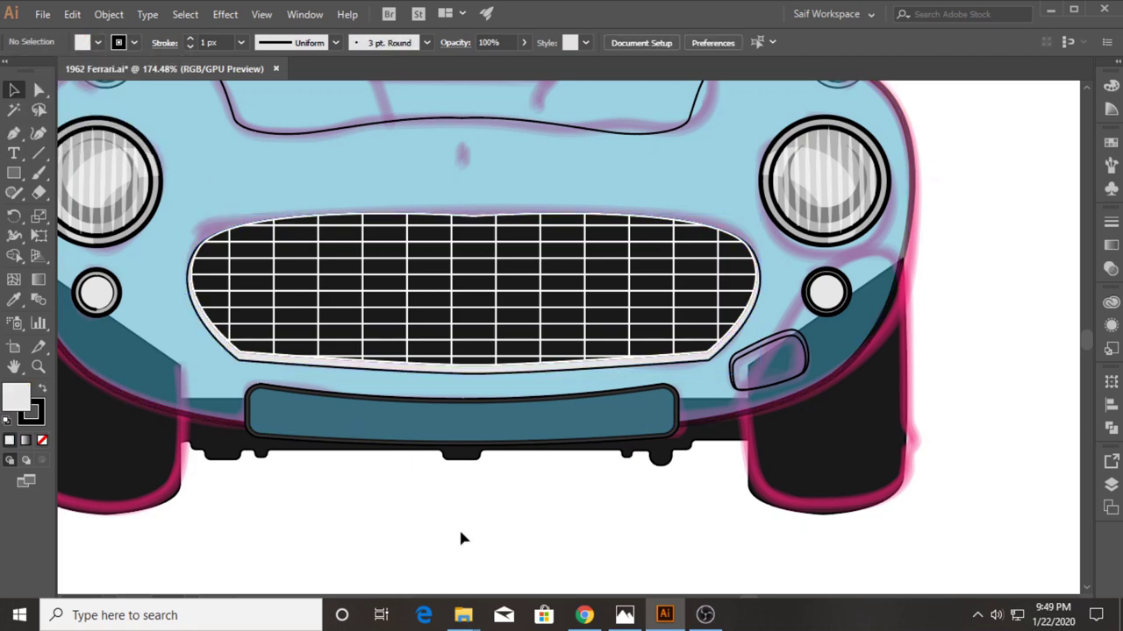
pyautogui.click(35, 369)
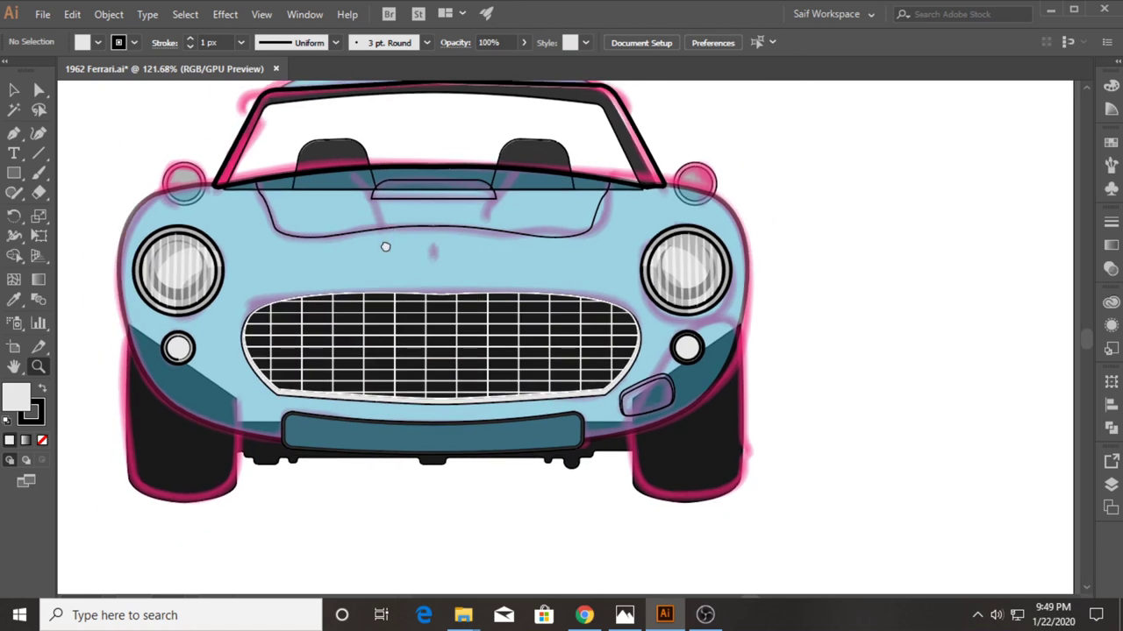
pyautogui.moveTo(339, 233)
pyautogui.mouseDown()
pyautogui.moveTo(149, 132)
pyautogui.moveTo(618, 403)
pyautogui.mouseUp()
pyautogui.press('v')
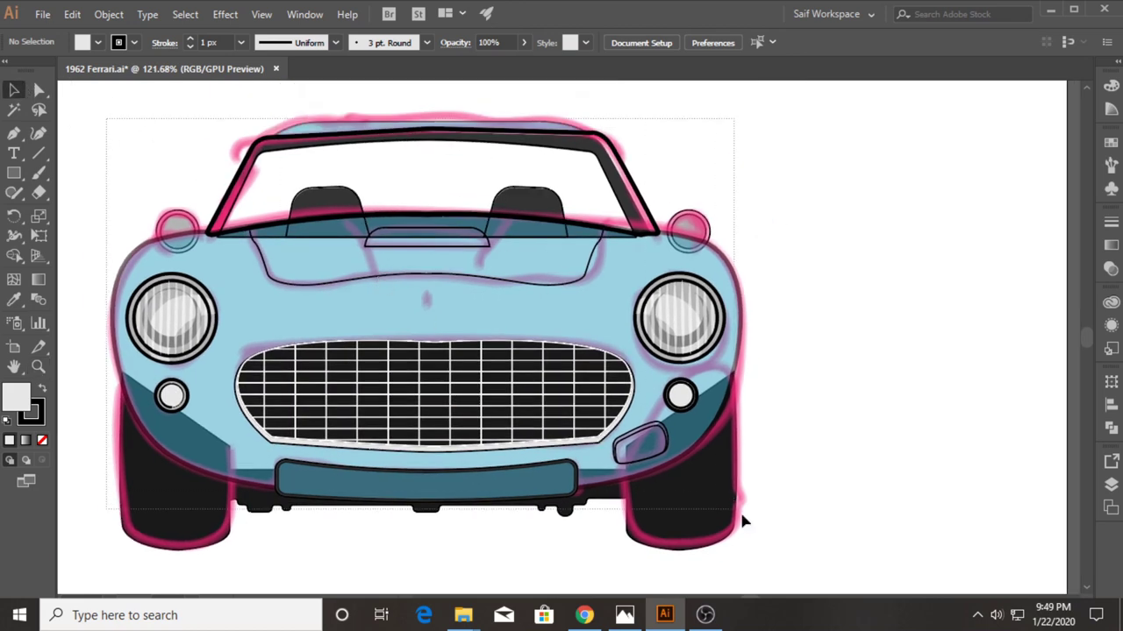
# Step: Eyedropper the grille's black onto the small vent oval below the grille's right end
pyautogui.click(639, 442)
pyautogui.press('i')
pyautogui.click(401, 372)
pyautogui.press('v')
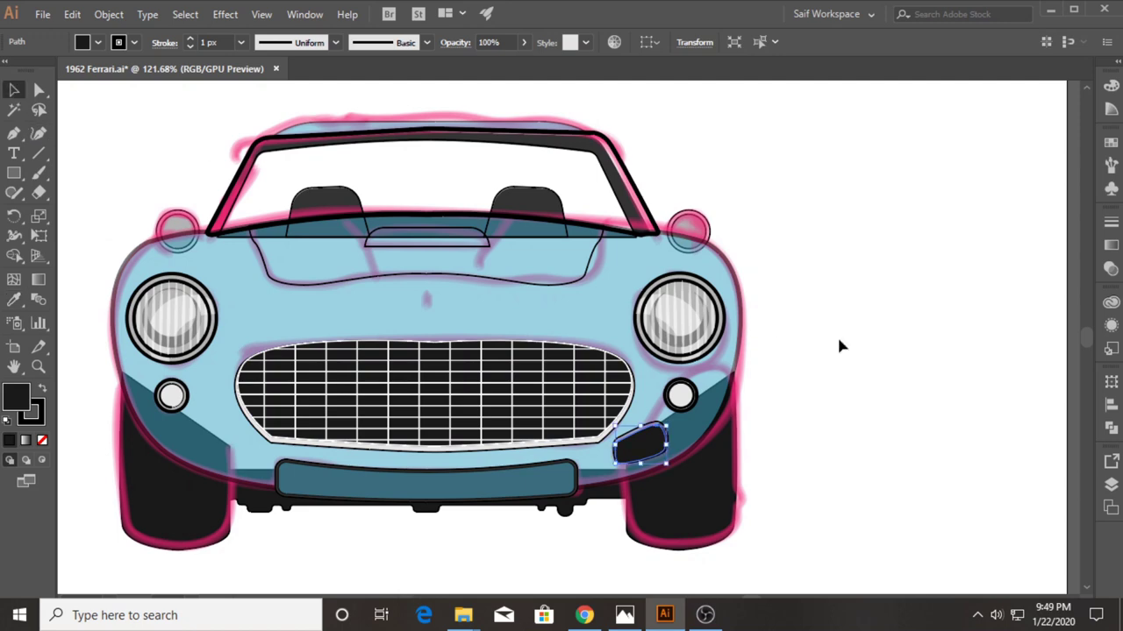
pyautogui.click(912, 423)
pyautogui.click(657, 431)
pyautogui.press('i')
pyautogui.click(576, 301)
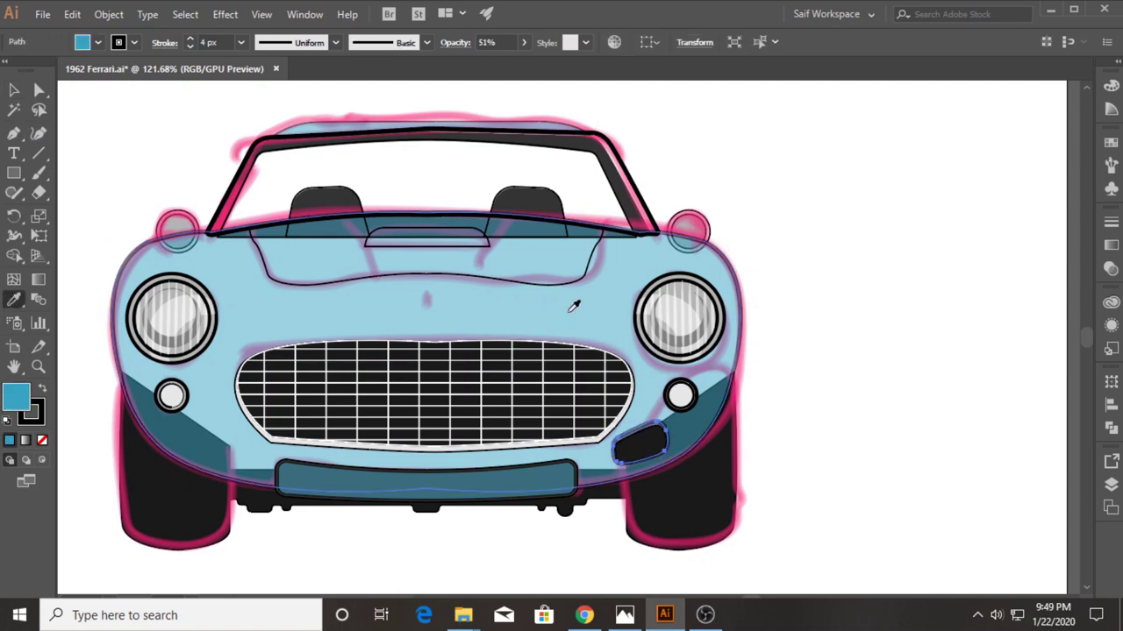
pyautogui.press('v')
# Step: Reflect a vertical copy of the vent, move it left of the grille, and select the whole car
pyautogui.rightClick(646, 444)
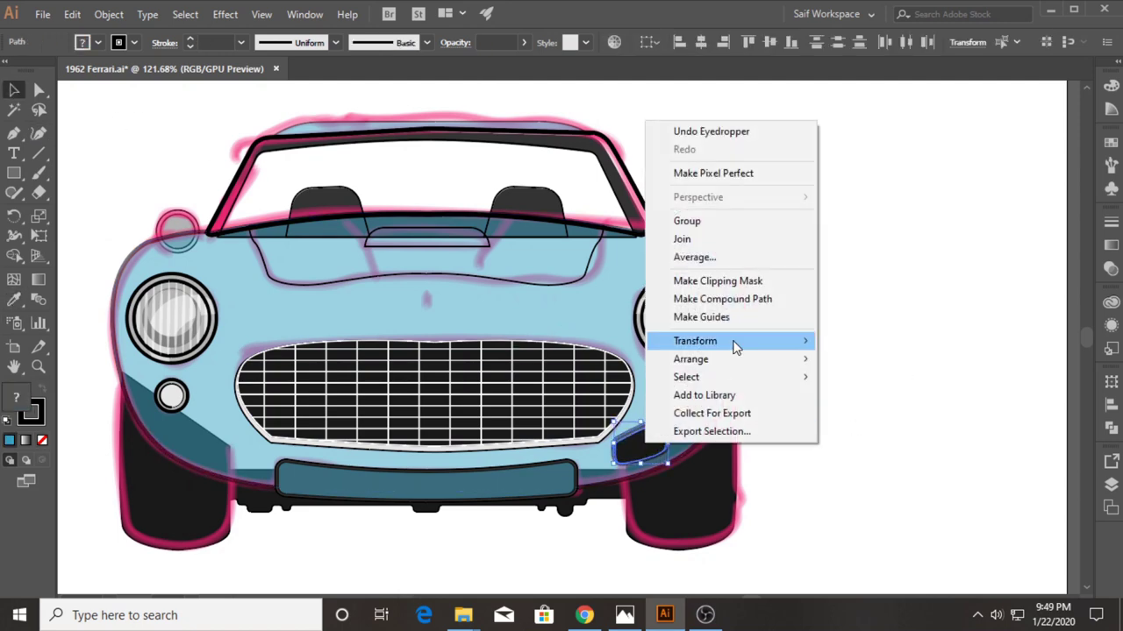
pyautogui.click(871, 403)
pyautogui.click(84, 261)
pyautogui.moveTo(647, 444); pyautogui.dragTo(219, 451)
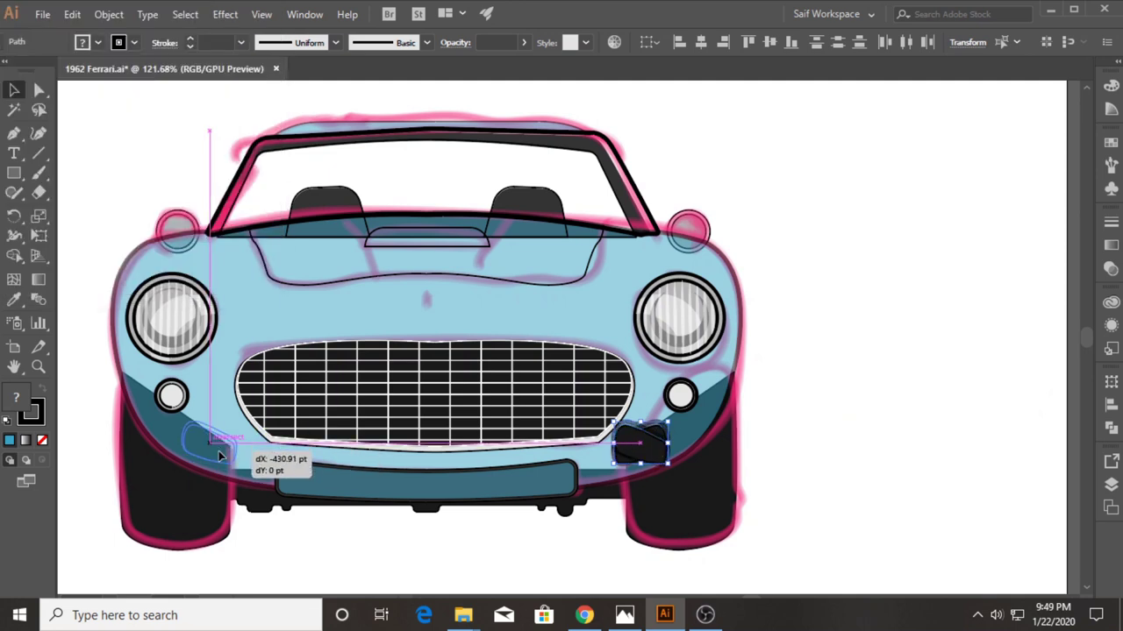
pyautogui.click(496, 583)
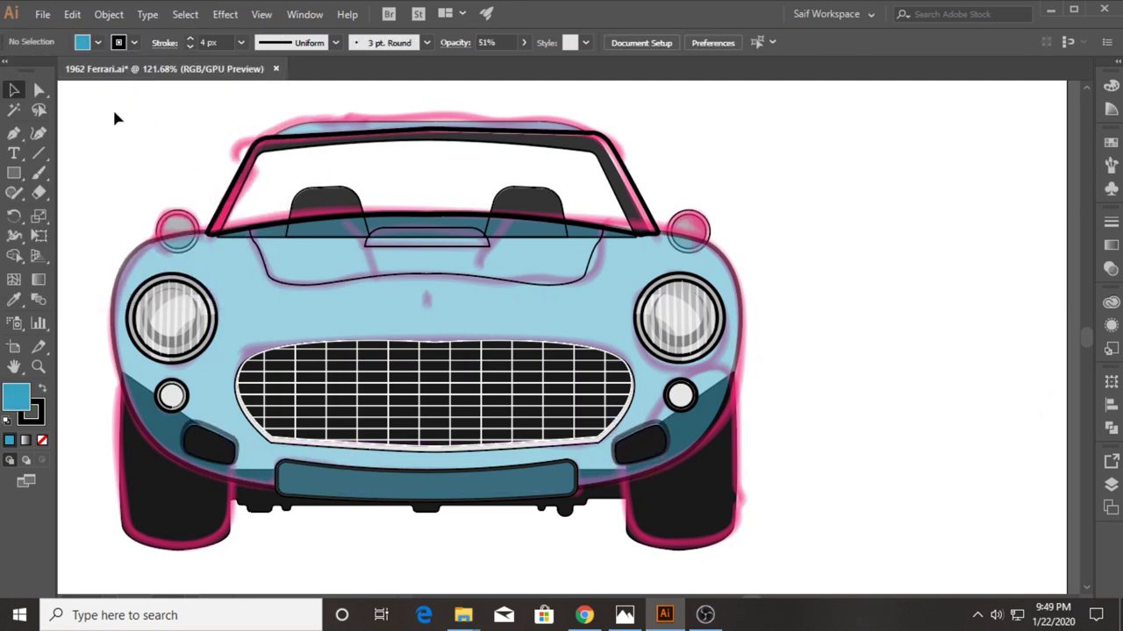
pyautogui.moveTo(115, 113); pyautogui.dragTo(807, 546)
# Step: Raise the selected car artwork's opacity back to 100%
pyautogui.click(523, 42)
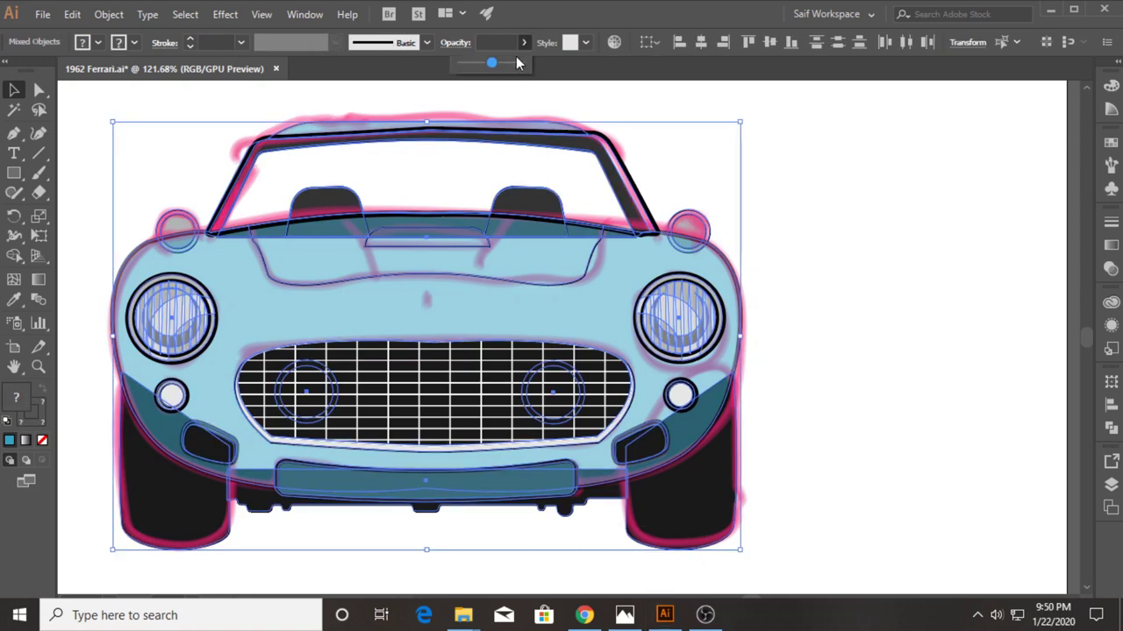
pyautogui.moveTo(504, 73); pyautogui.dragTo(524, 63)
pyautogui.click(855, 267)
pyautogui.scroll(-2, 526, 307)
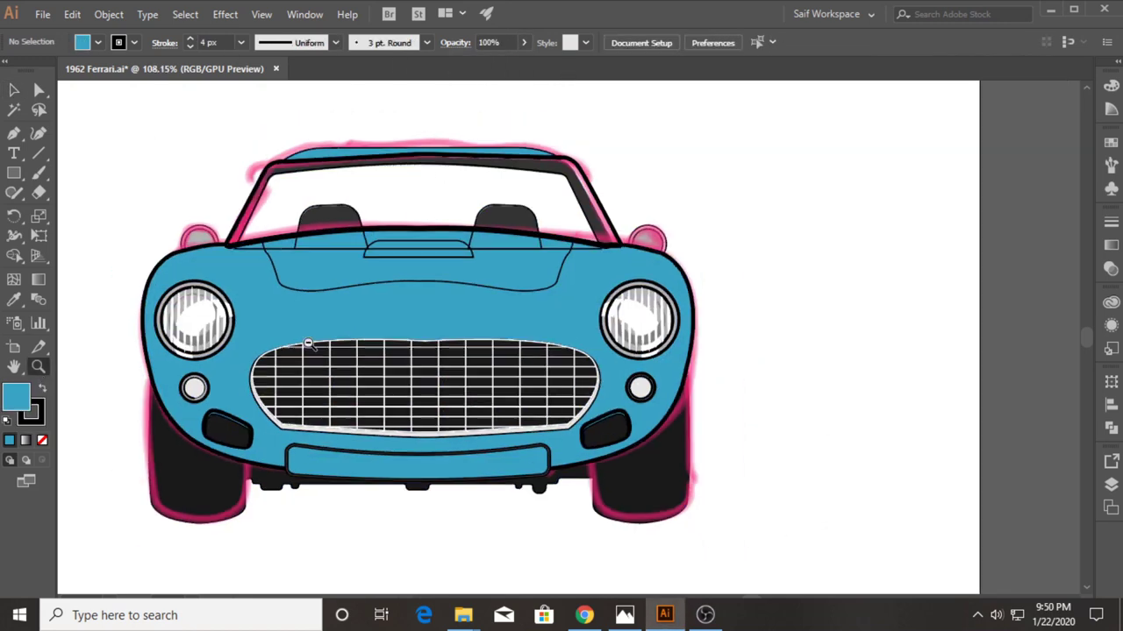
pyautogui.press('v')
# Step: Hide the pink reference sketch in Layer 1 and zoom out to the whole car
pyautogui.click(1111, 428)
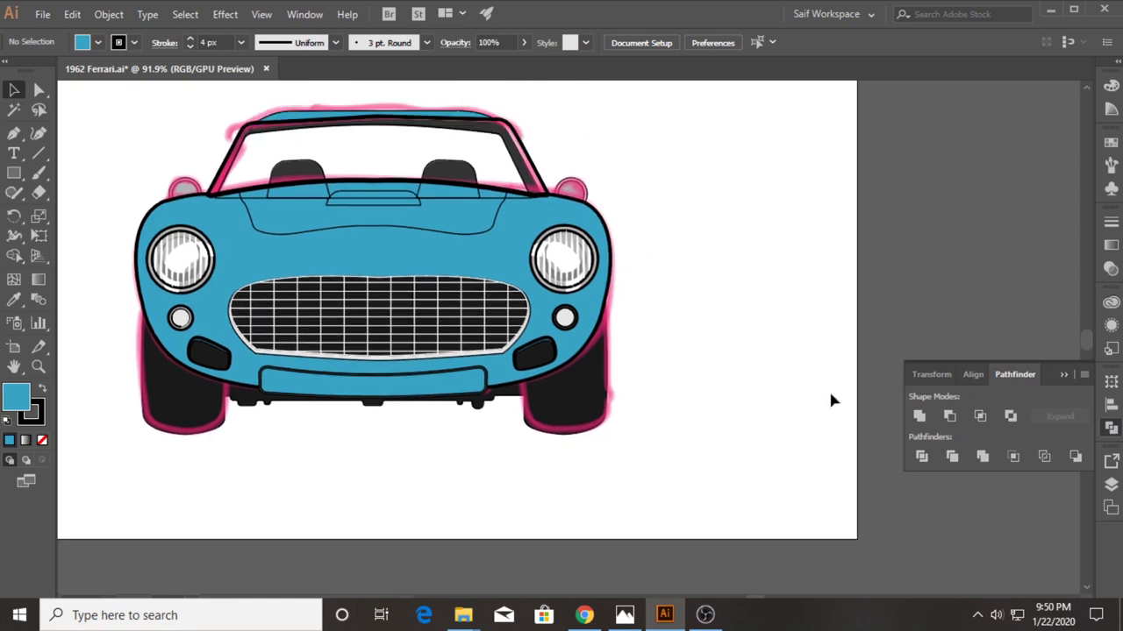
pyautogui.click(1110, 484)
pyautogui.click(946, 458)
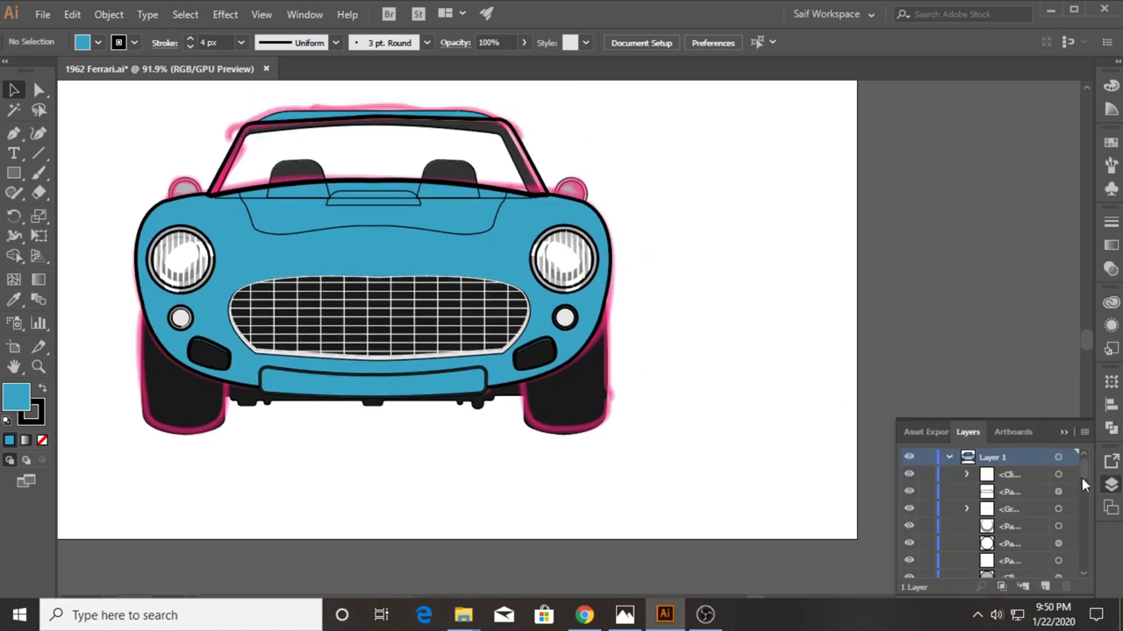
pyautogui.moveTo(1082, 478); pyautogui.dragTo(1087, 542)
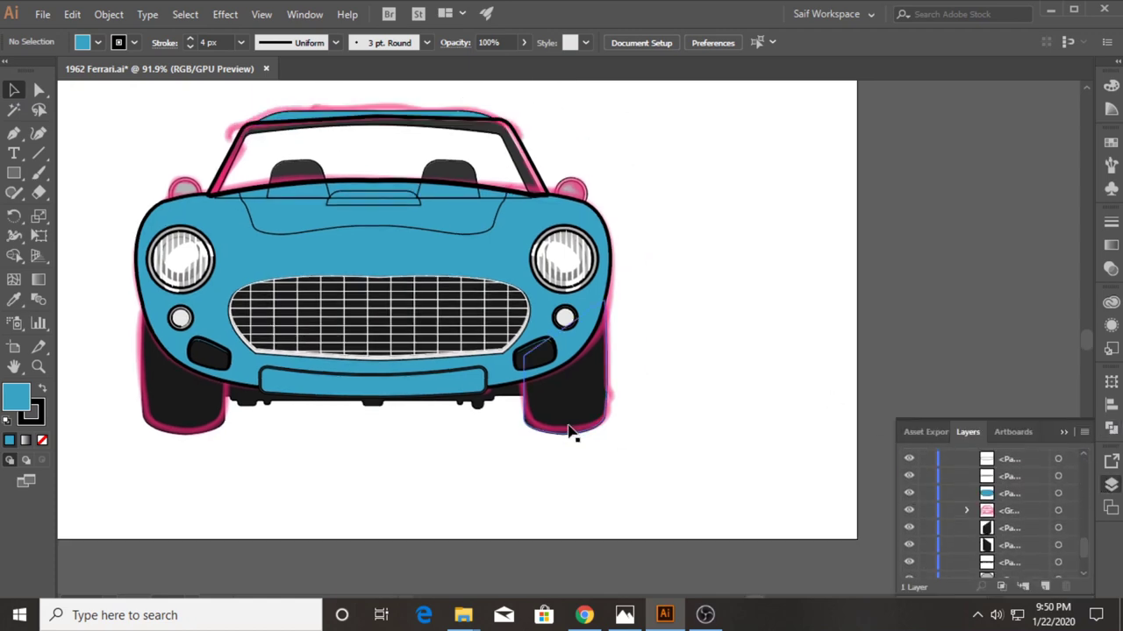
pyautogui.moveTo(568, 432); pyautogui.dragTo(960, 375)
pyautogui.click(908, 510)
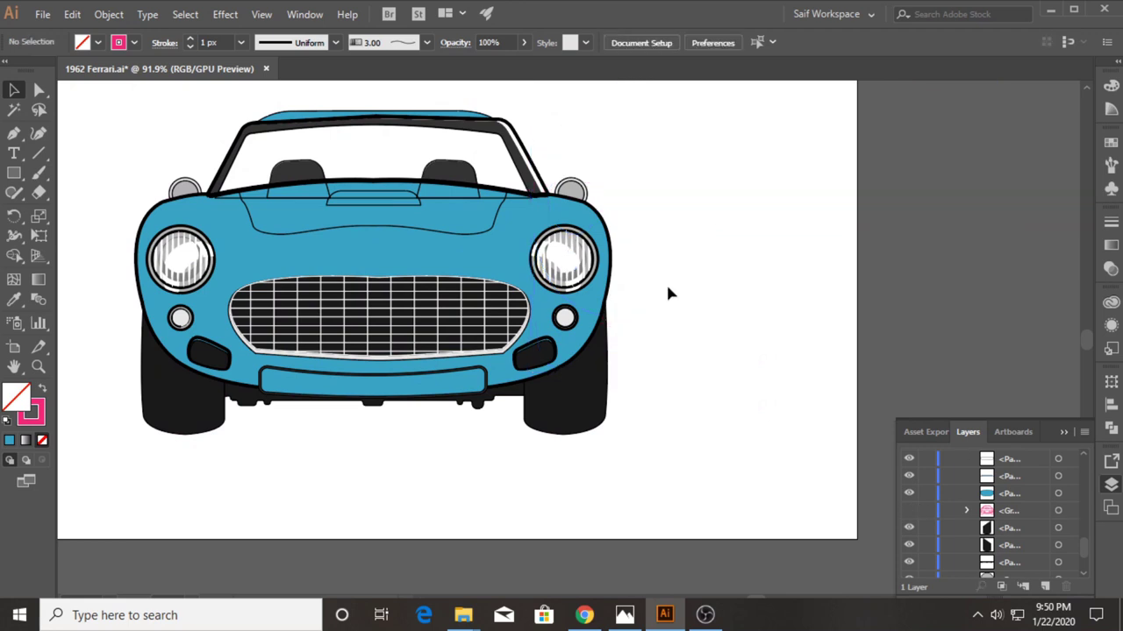
pyautogui.click(38, 369)
pyautogui.hotkey('ctrl', '-')
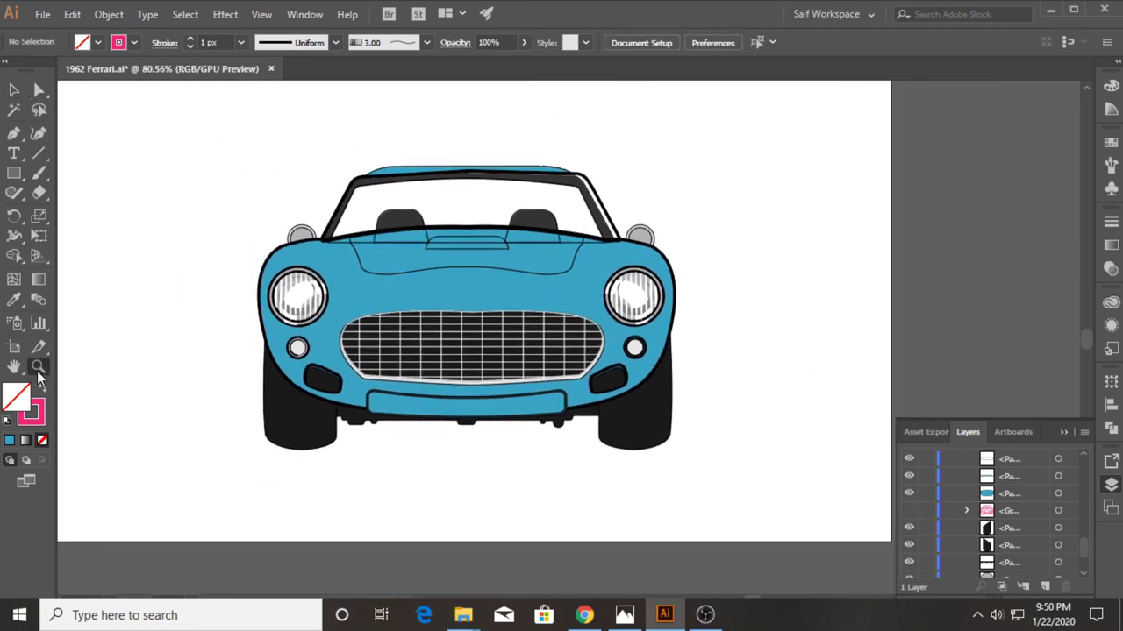
# Step: Zoom in on the windshield and adjust the roof and windshield frame edges to meet
pyautogui.hotkey('ctrl', '+')
pyautogui.click(14, 91)
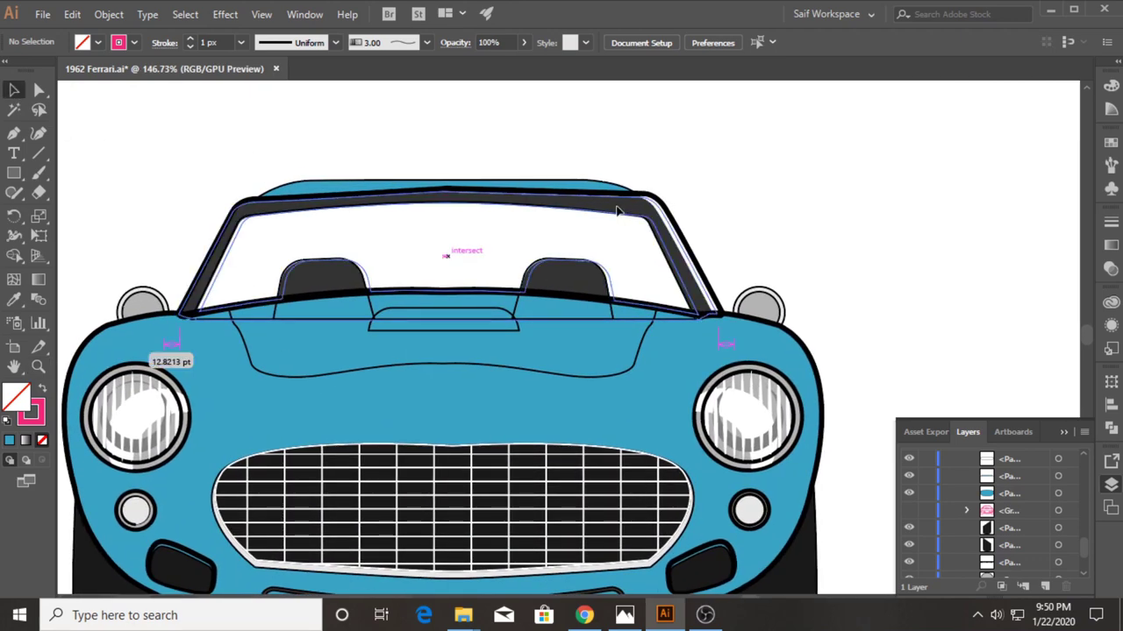
pyautogui.click(617, 211)
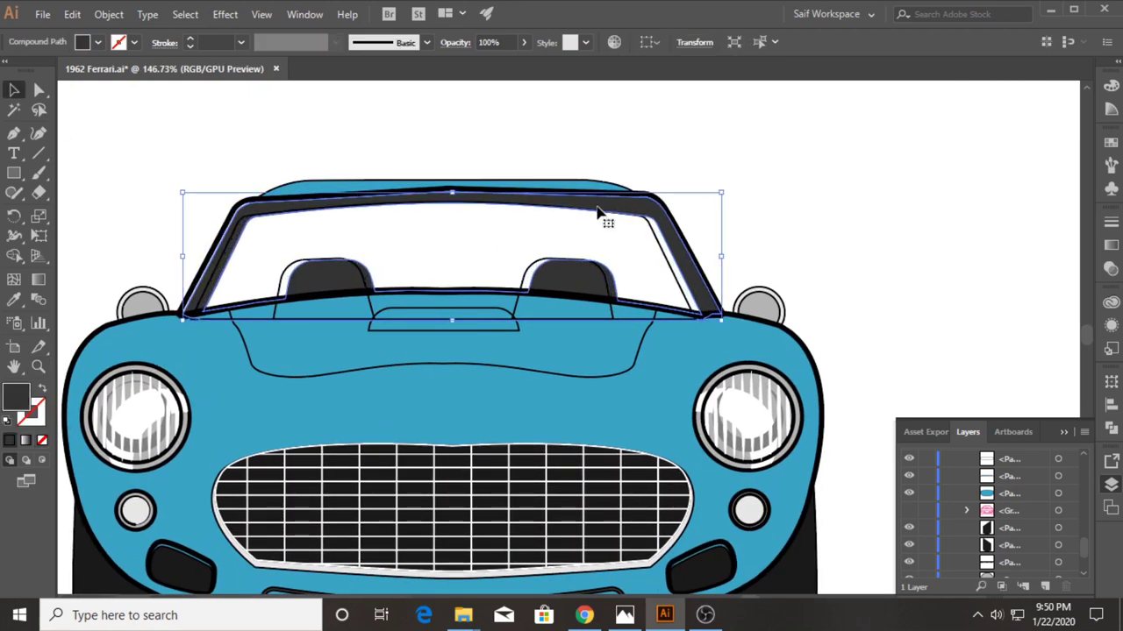
pyautogui.click(387, 132)
pyautogui.click(359, 191)
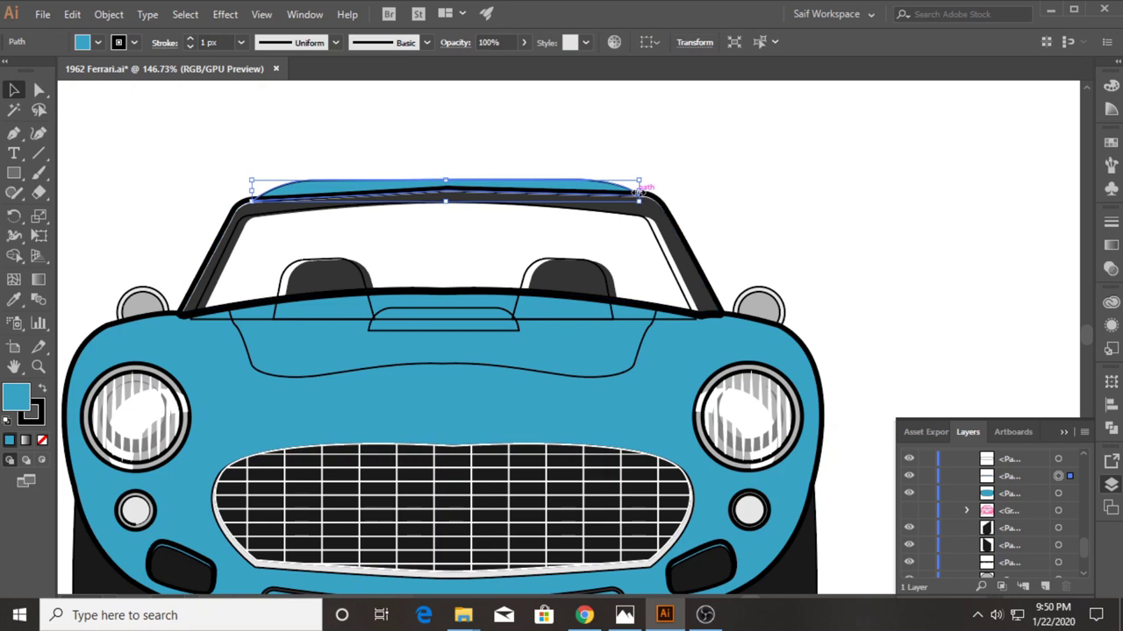
pyautogui.moveTo(640, 190); pyautogui.dragTo(647, 193)
pyautogui.click(238, 237)
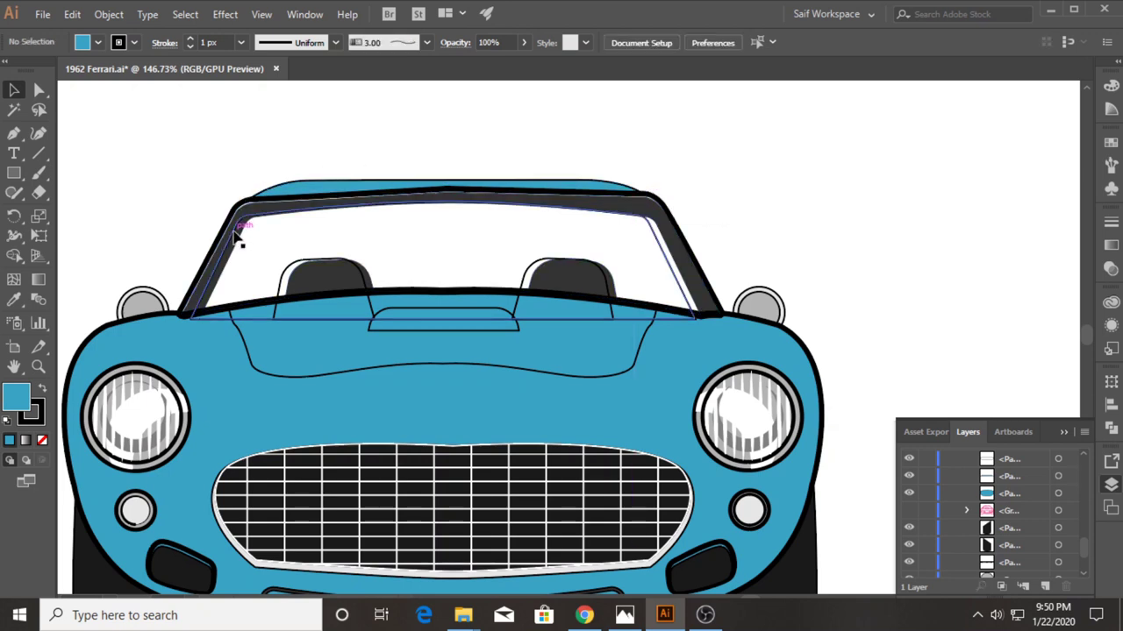
pyautogui.click(254, 214)
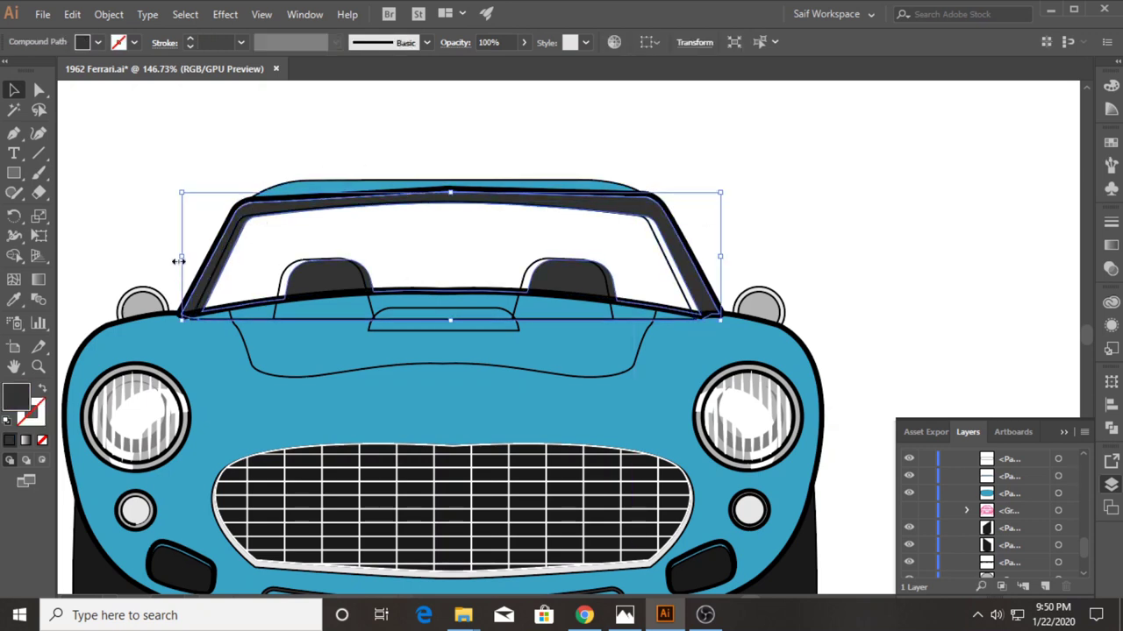
pyautogui.moveTo(178, 260); pyautogui.dragTo(174, 252)
pyautogui.click(117, 238)
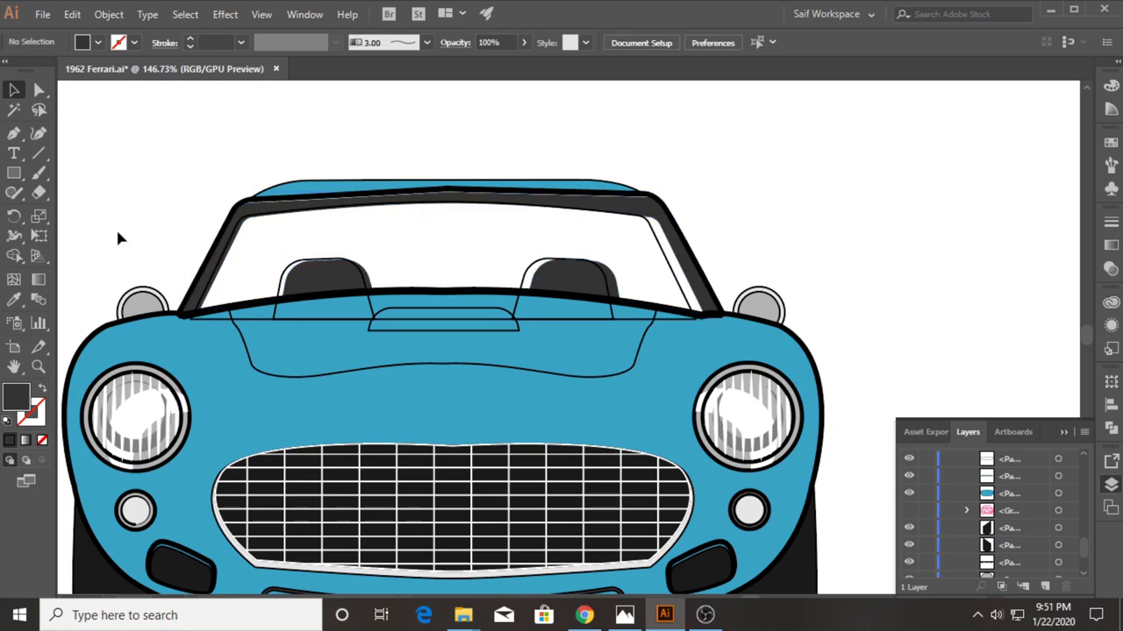
pyautogui.click(625, 213)
pyautogui.moveTo(450, 191); pyautogui.dragTo(451, 190)
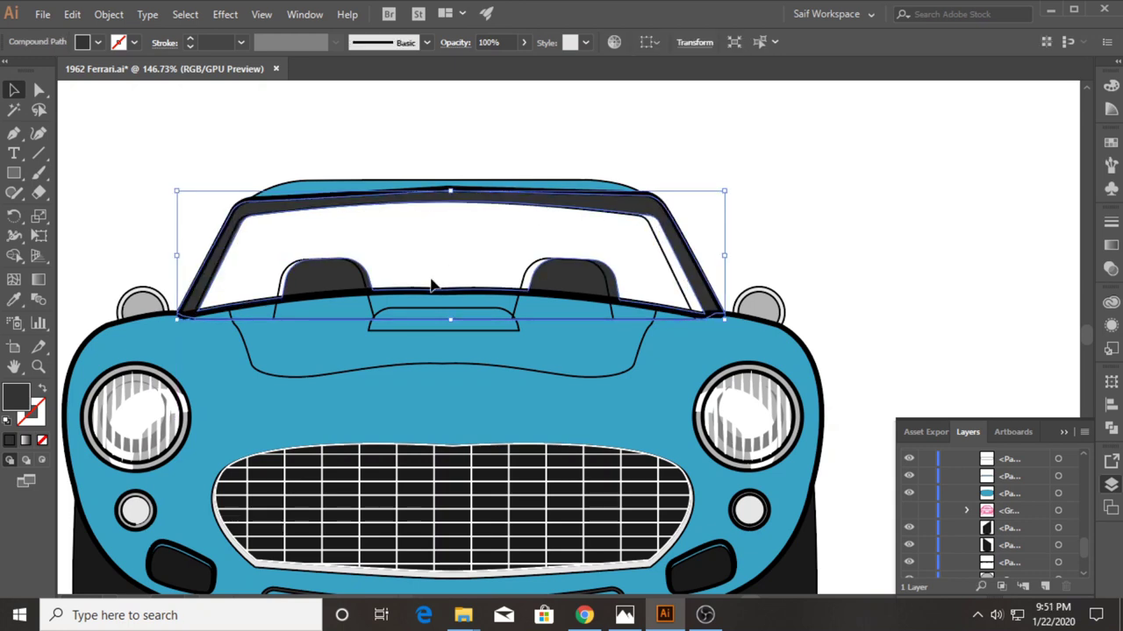
# Step: Fill the inner window outline white, place it over the windshield, and set 30% opacity
pyautogui.click(237, 135)
pyautogui.moveTo(659, 241); pyautogui.dragTo(937, 178)
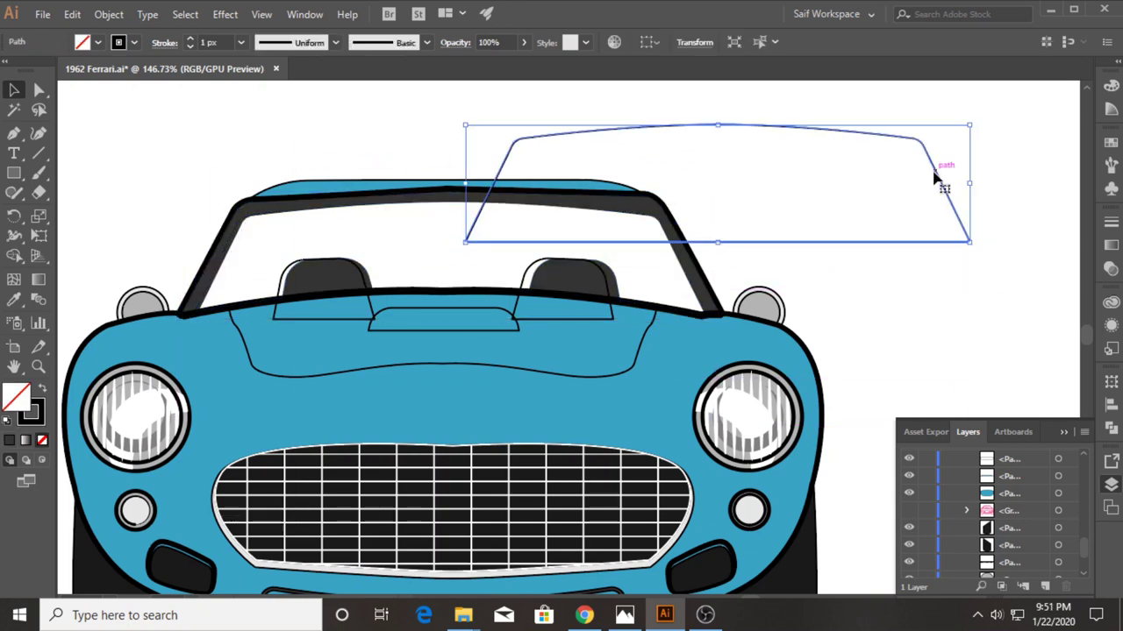
pyautogui.click(98, 42)
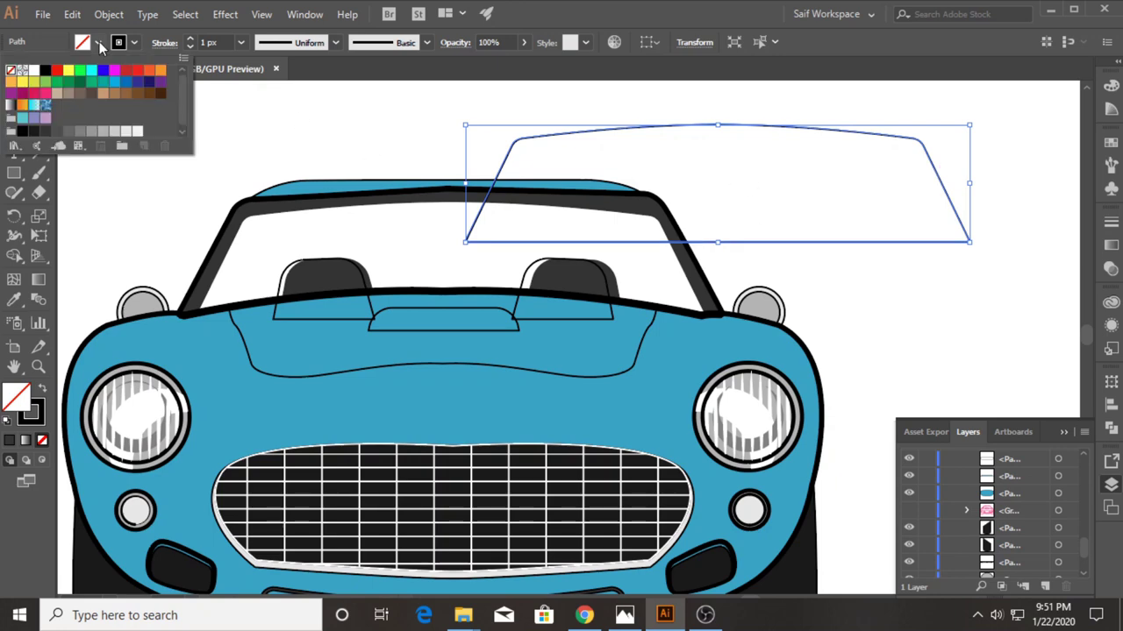
pyautogui.click(33, 70)
pyautogui.moveTo(656, 130); pyautogui.dragTo(426, 137)
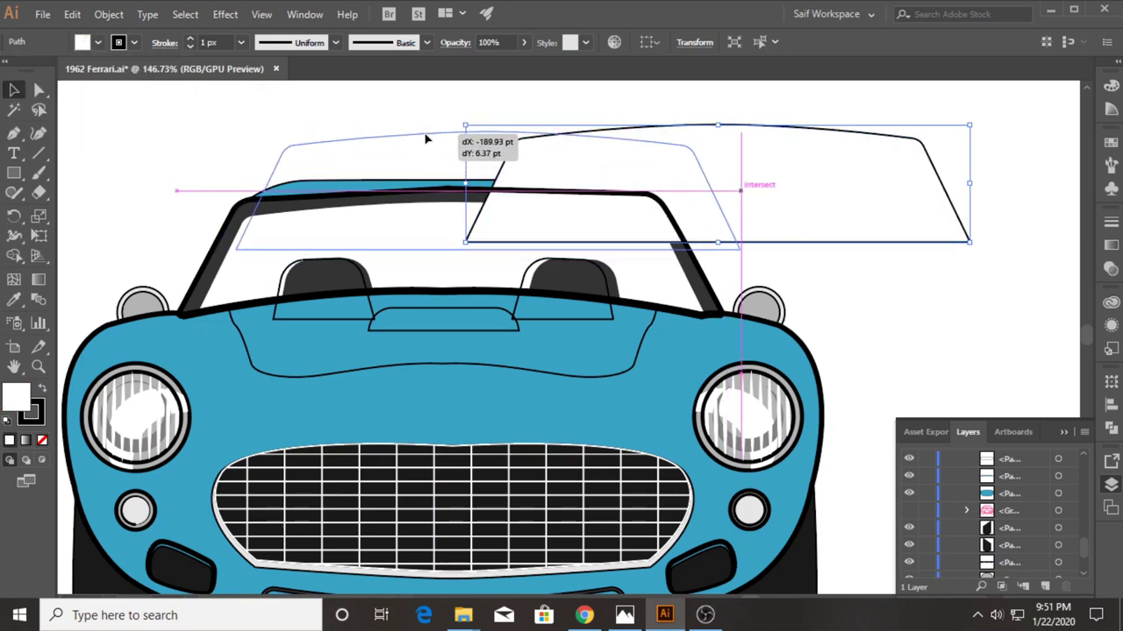
pyautogui.rightClick(426, 137)
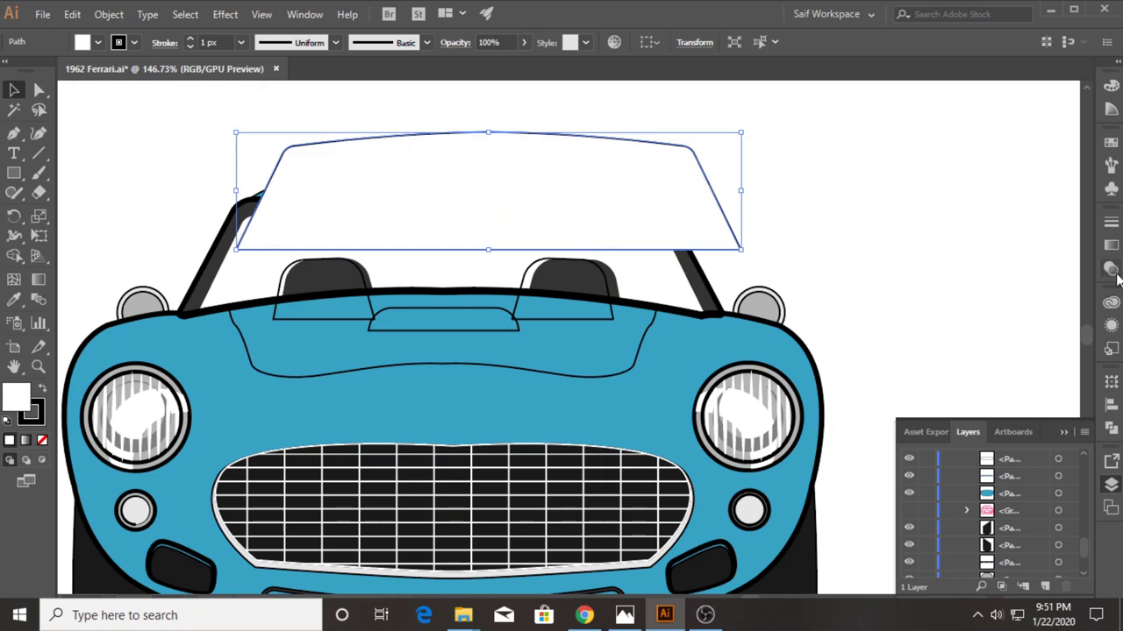
pyautogui.click(1112, 270)
pyautogui.click(1033, 240)
pyautogui.write('30')
pyautogui.press('Return')
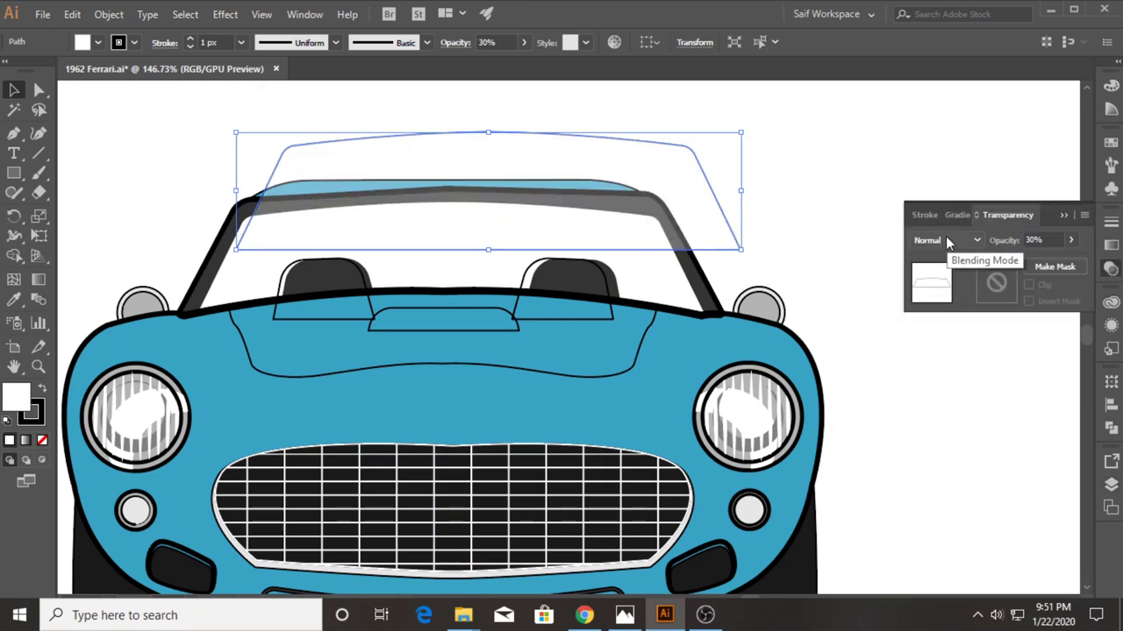
# Step: Fit the translucent glass shape inside the windshield frame and check its bounds
pyautogui.click(781, 194)
pyautogui.click(1063, 216)
pyautogui.moveTo(429, 155); pyautogui.dragTo(383, 197)
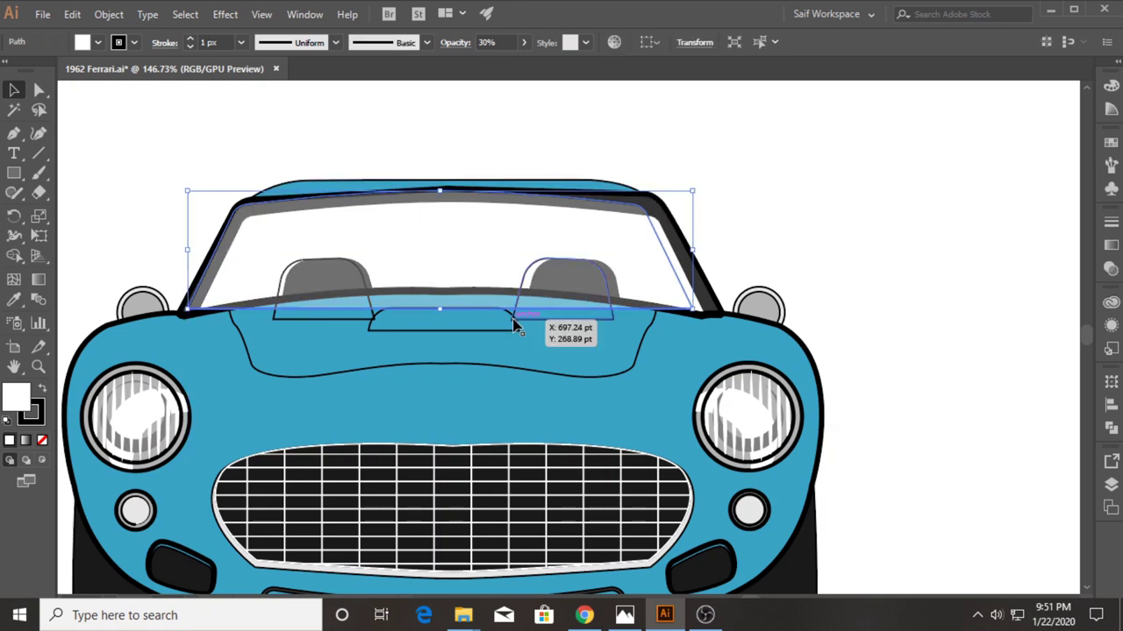
pyautogui.click(515, 323)
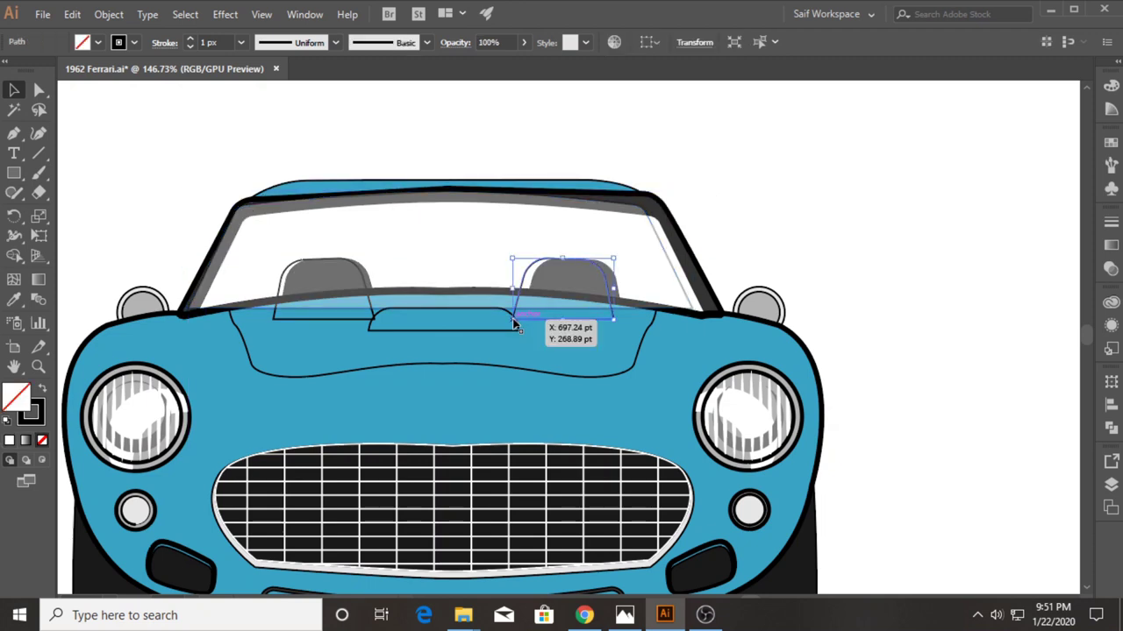
pyautogui.click(516, 328)
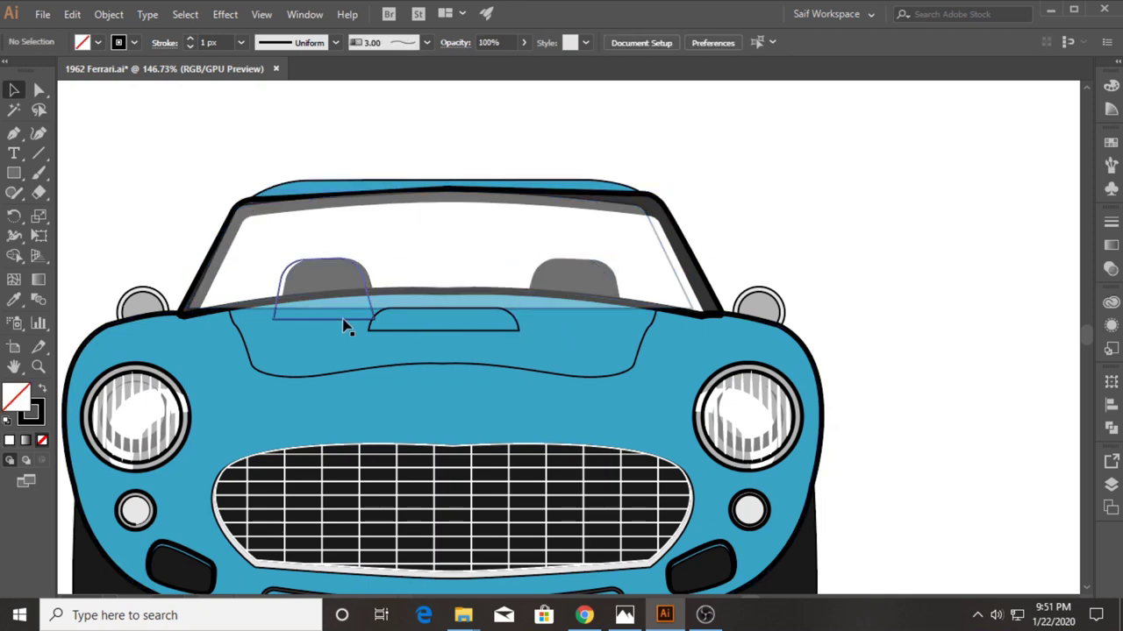
pyautogui.click(445, 238)
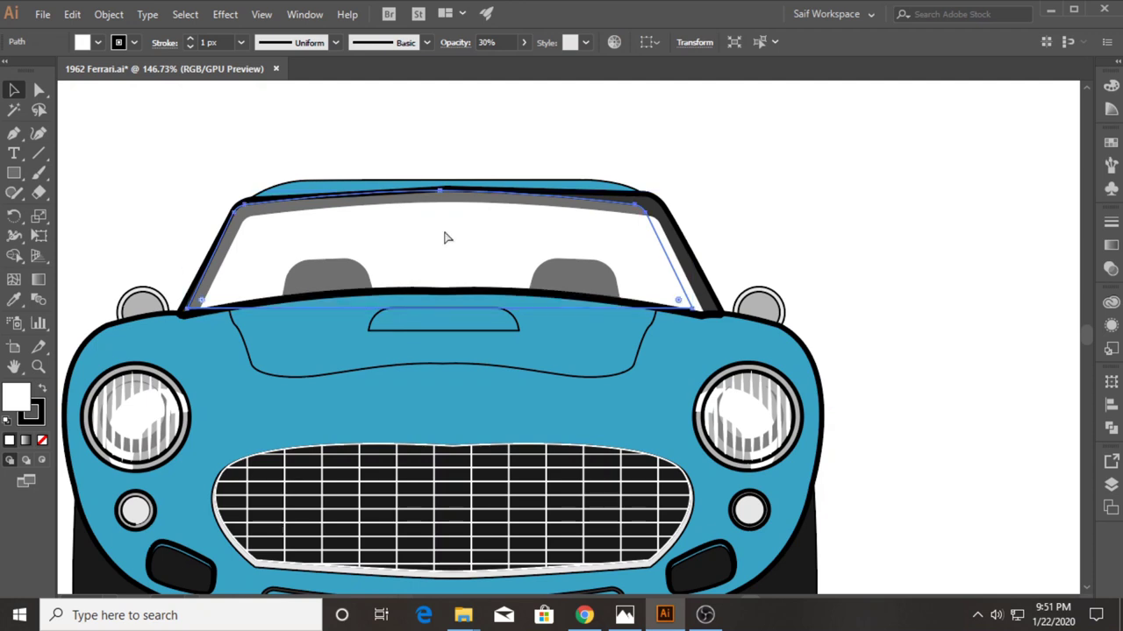
pyautogui.click(445, 237)
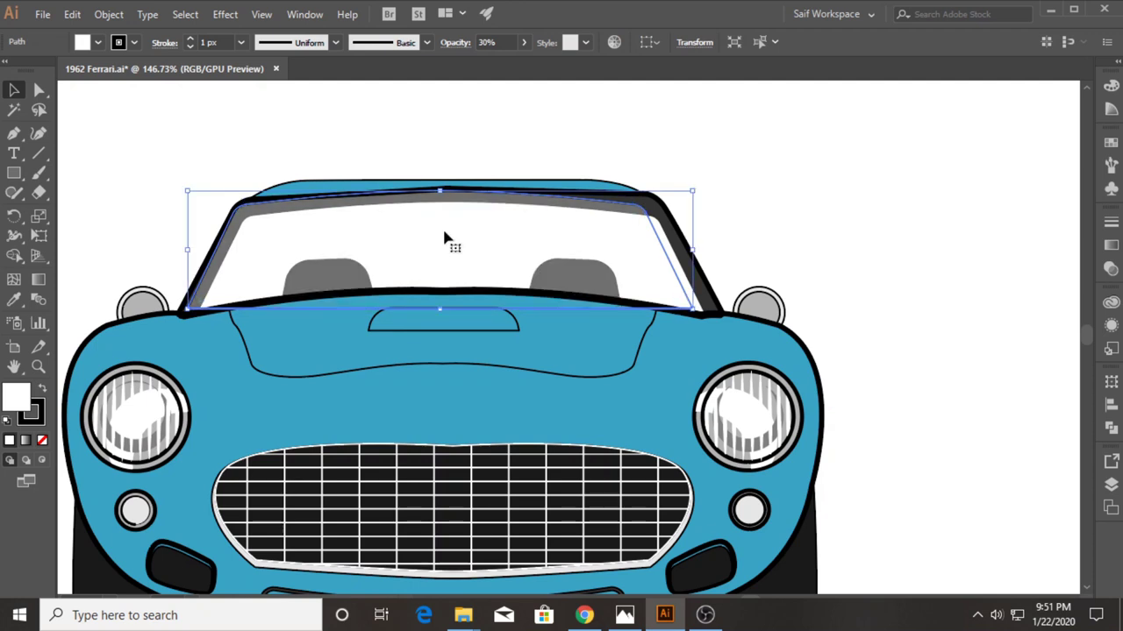
pyautogui.click(762, 191)
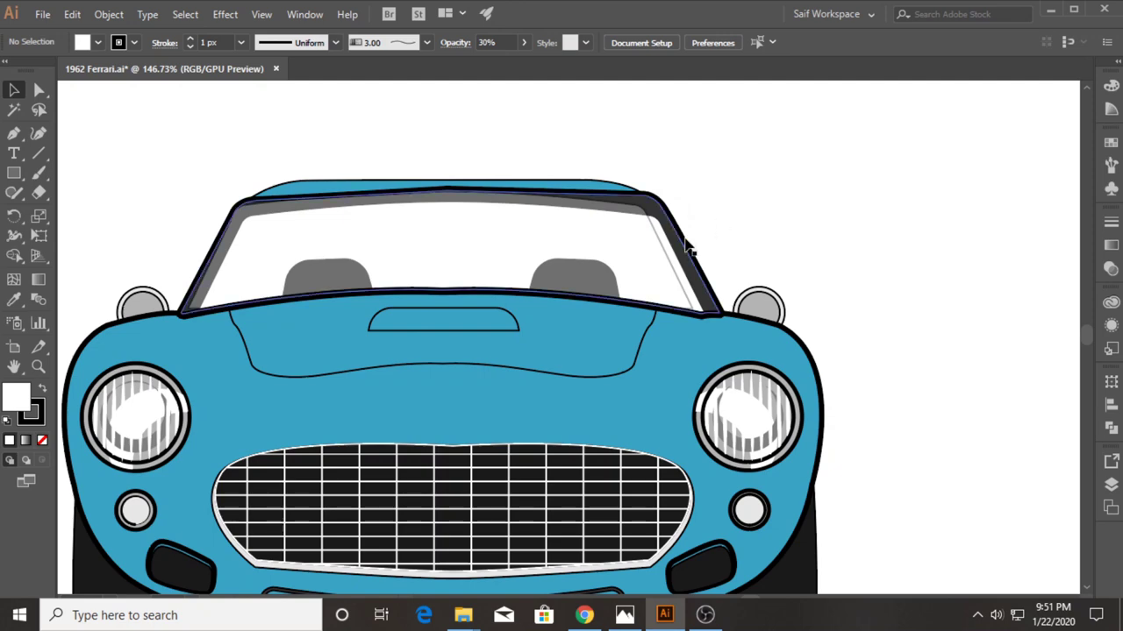
pyautogui.click(692, 251)
# Step: Undo an accidental black fill on the car body so it stays blue
pyautogui.click(741, 230)
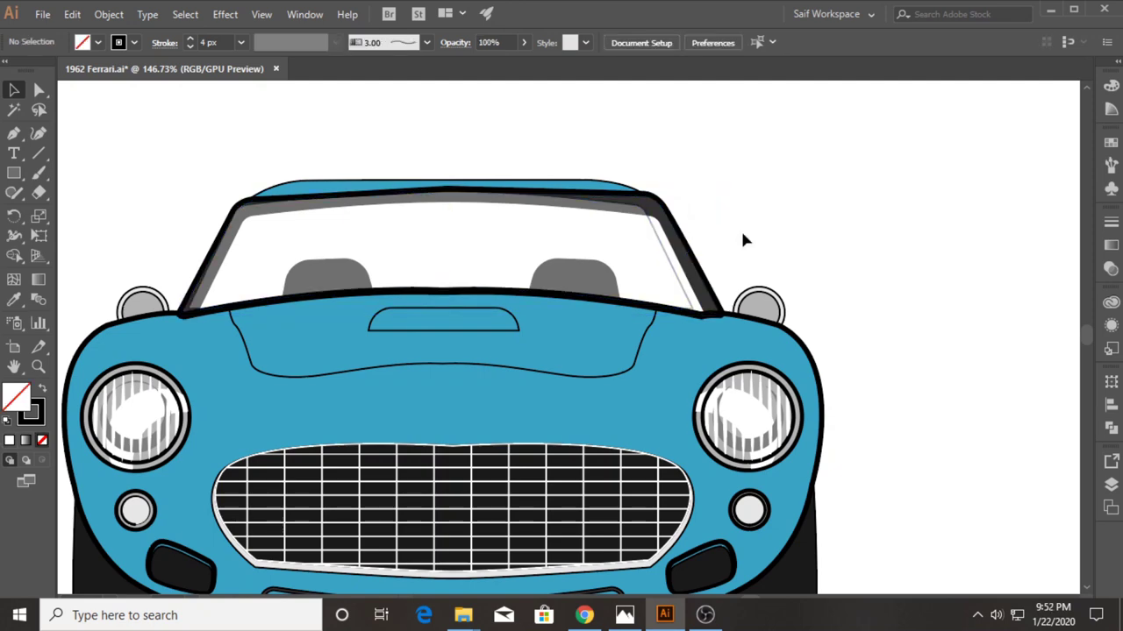
pyautogui.scroll(-2, 522, 378)
pyautogui.click(478, 263)
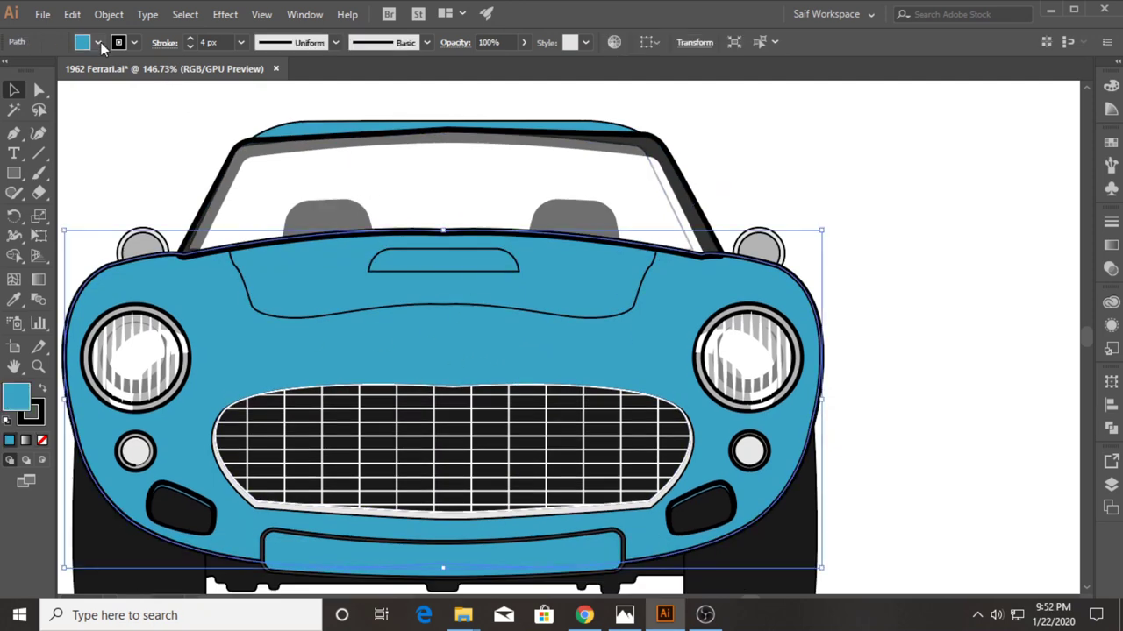
pyautogui.click(97, 42)
pyautogui.click(35, 131)
pyautogui.click(320, 87)
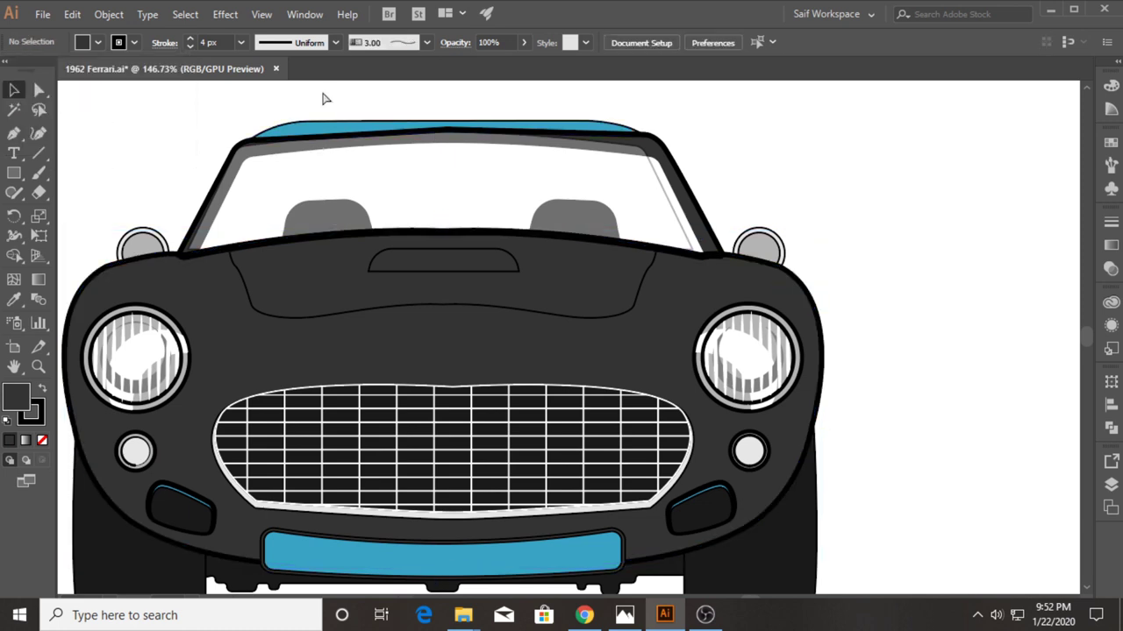
pyautogui.hotkey('ctrl', 'z')
# Step: Fill the small hood scoop with black from the Fill swatches
pyautogui.click(392, 258)
pyautogui.click(97, 42)
pyautogui.click(36, 132)
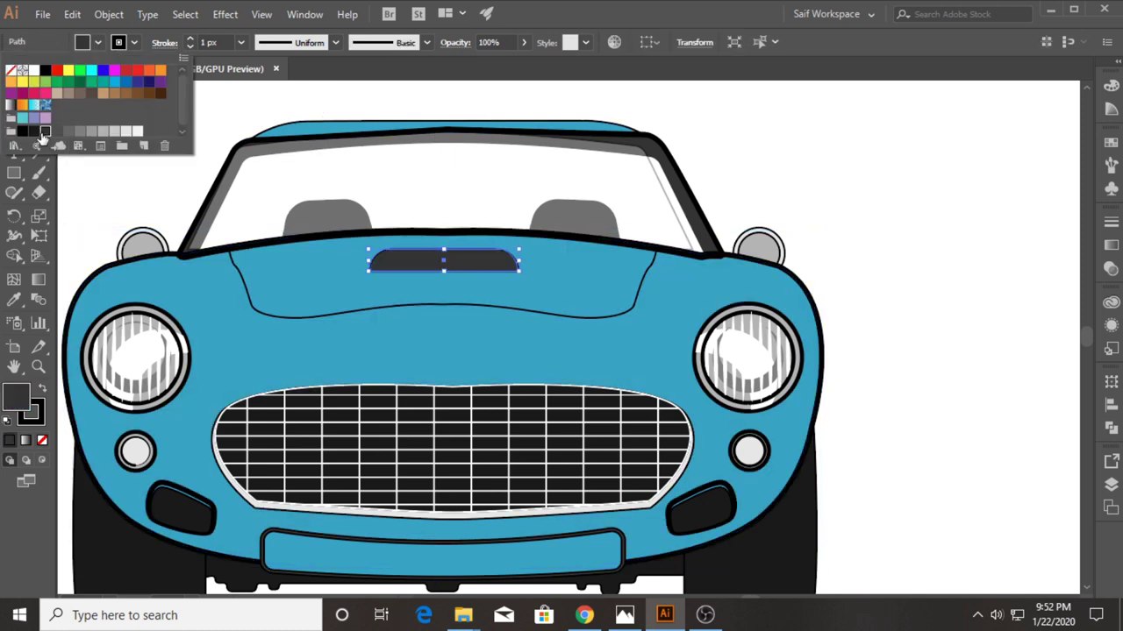
pyautogui.click(293, 88)
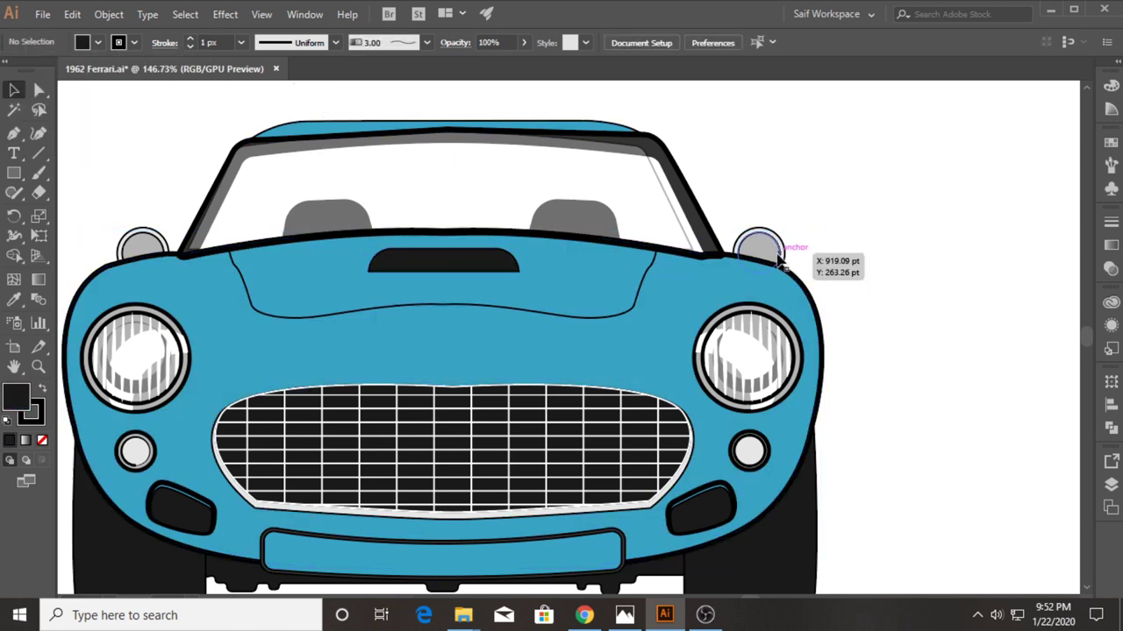
pyautogui.click(260, 290)
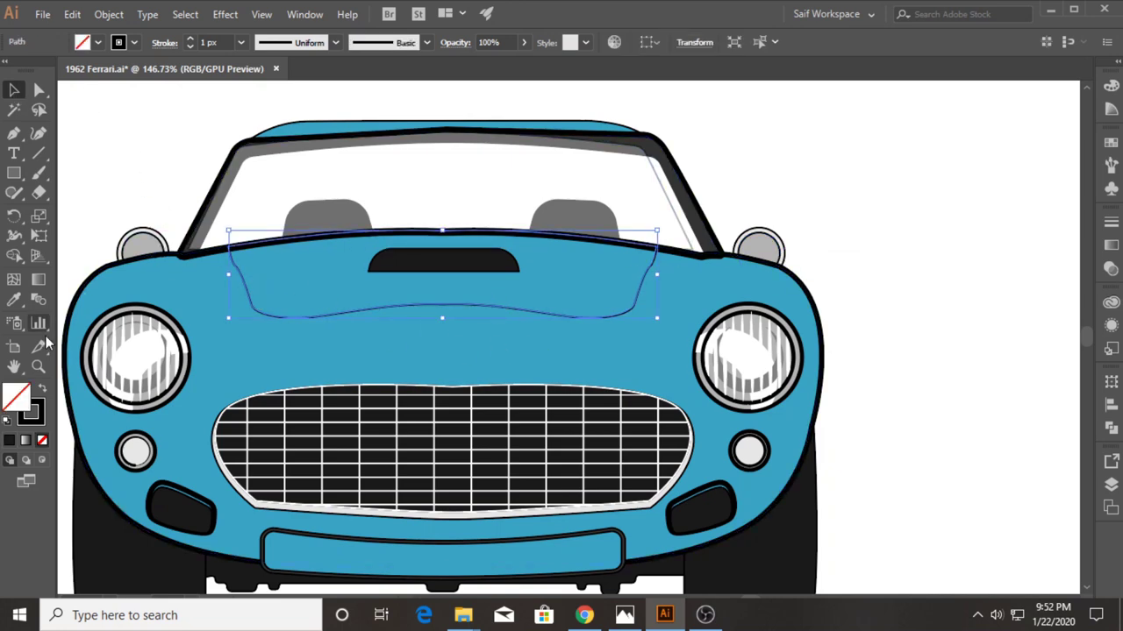
# Step: Zoom in on the hood and add a midpoint anchor to the hood line
pyautogui.click(38, 366)
pyautogui.moveTo(386, 294); pyautogui.dragTo(570, 273)
pyautogui.press('p')
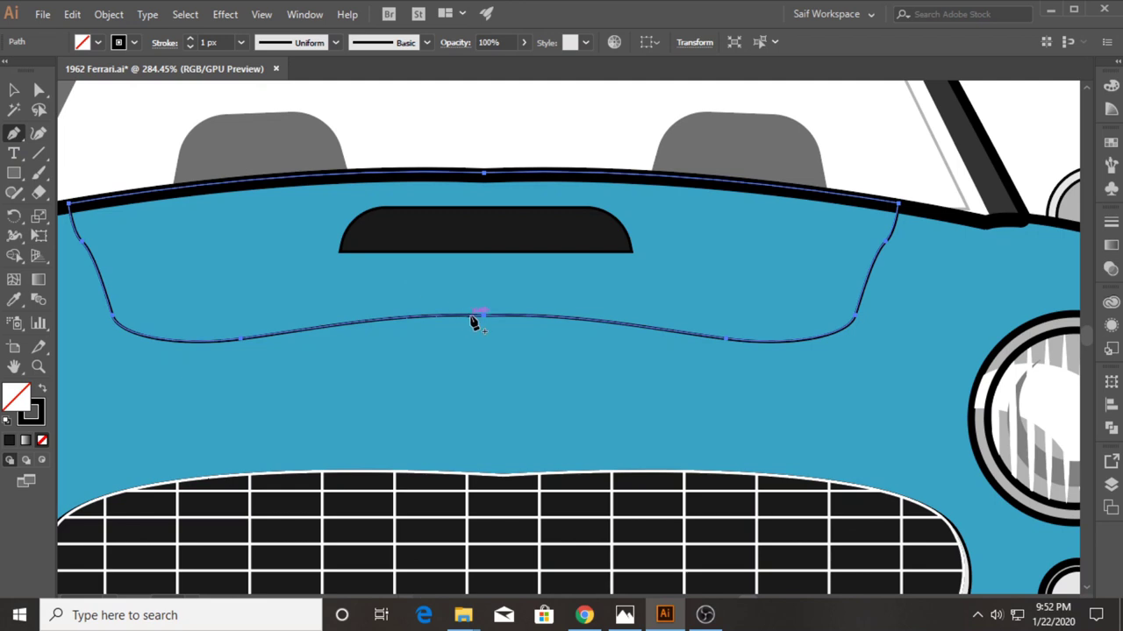
pyautogui.click(475, 315)
pyautogui.press('a')
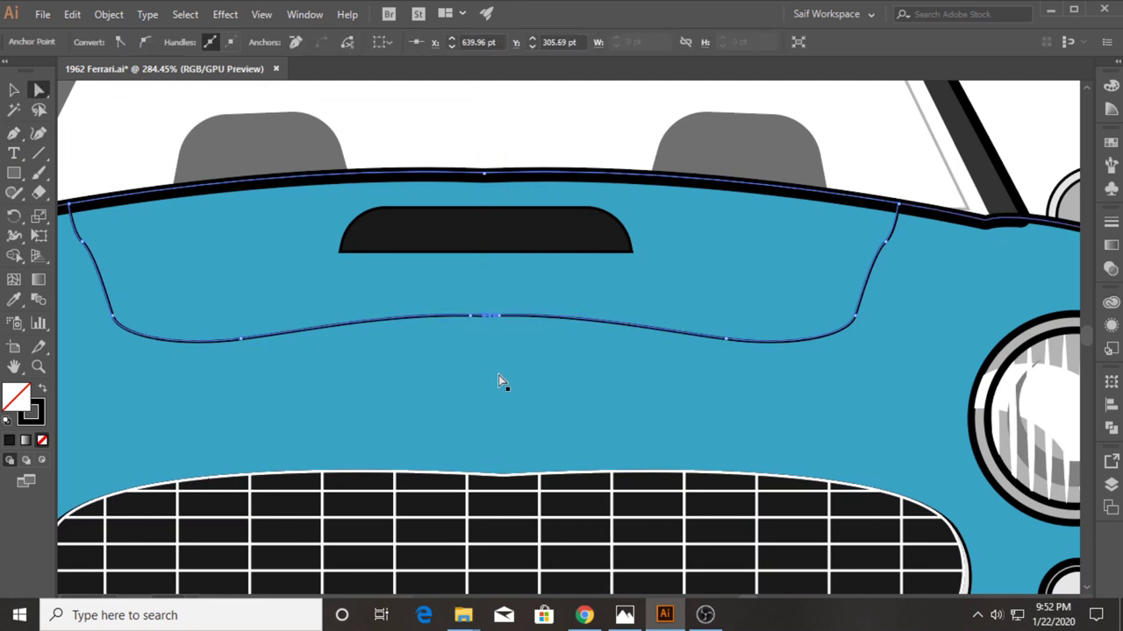
pyautogui.click(497, 375)
# Step: Give the hood line a 7 px stroke with the tapered Width Profile 1
pyautogui.click(242, 42)
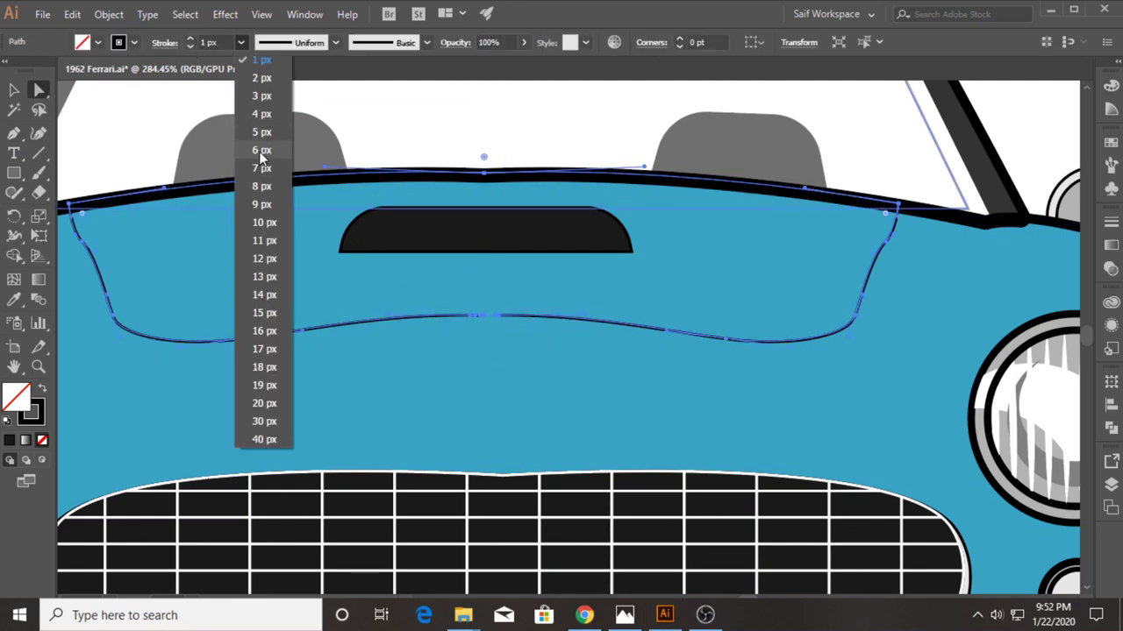
pyautogui.click(261, 132)
pyautogui.click(337, 43)
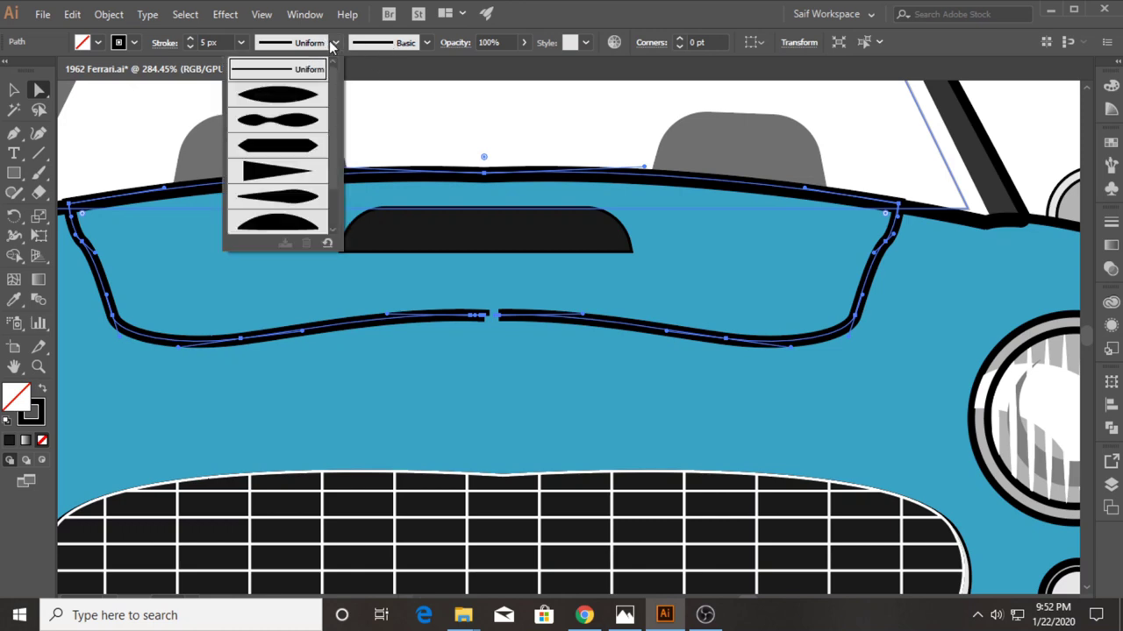
pyautogui.click(284, 100)
pyautogui.click(241, 42)
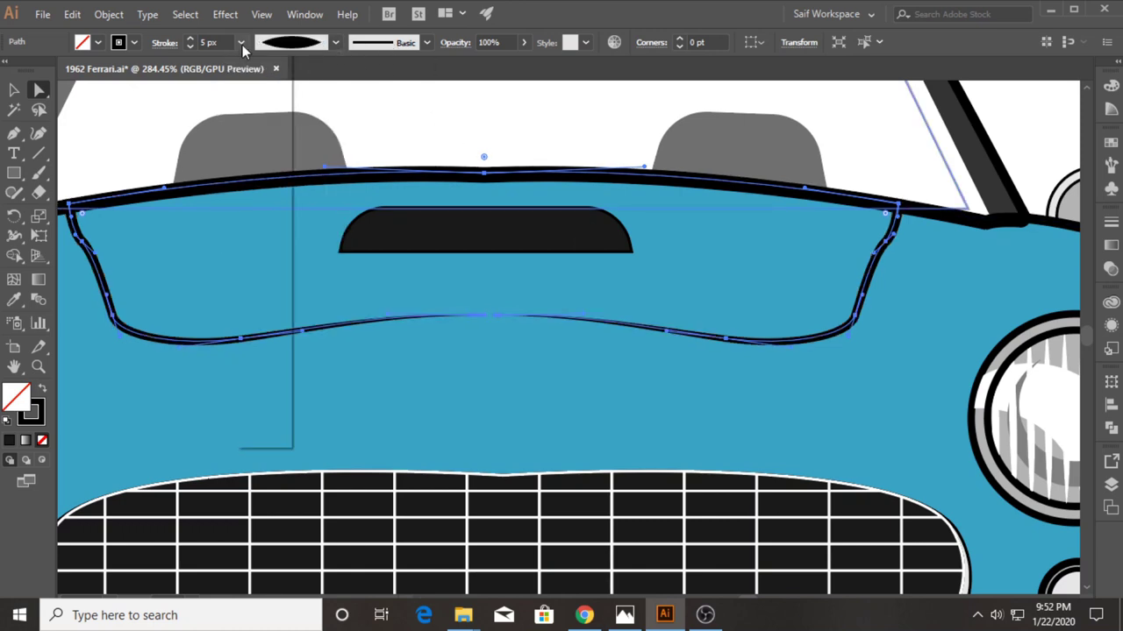
pyautogui.click(273, 171)
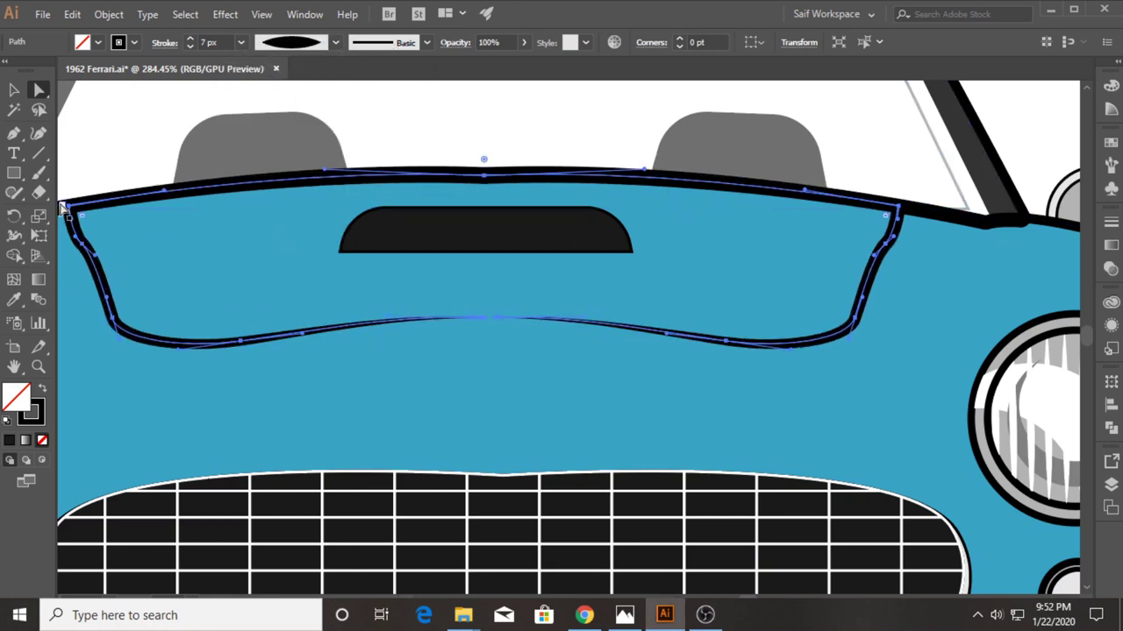
# Step: Zoom out to the whole car front and select the car body path
pyautogui.click(37, 366)
pyautogui.keyDown('alt'); pyautogui.click(273, 191); pyautogui.keyUp('alt')
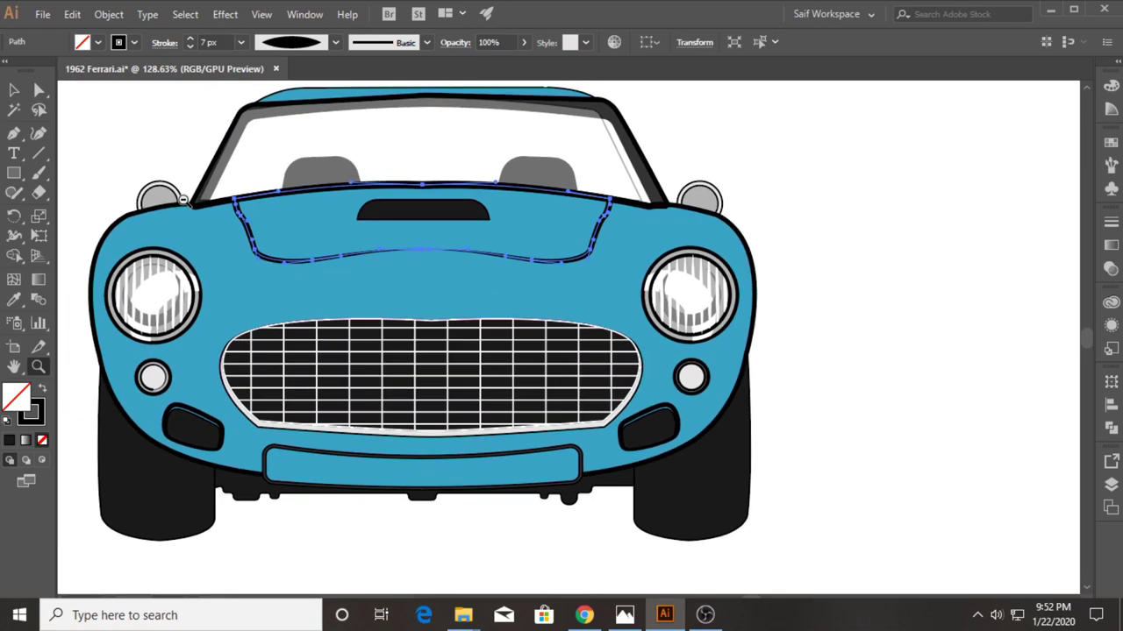
pyautogui.click(14, 90)
pyautogui.click(141, 105)
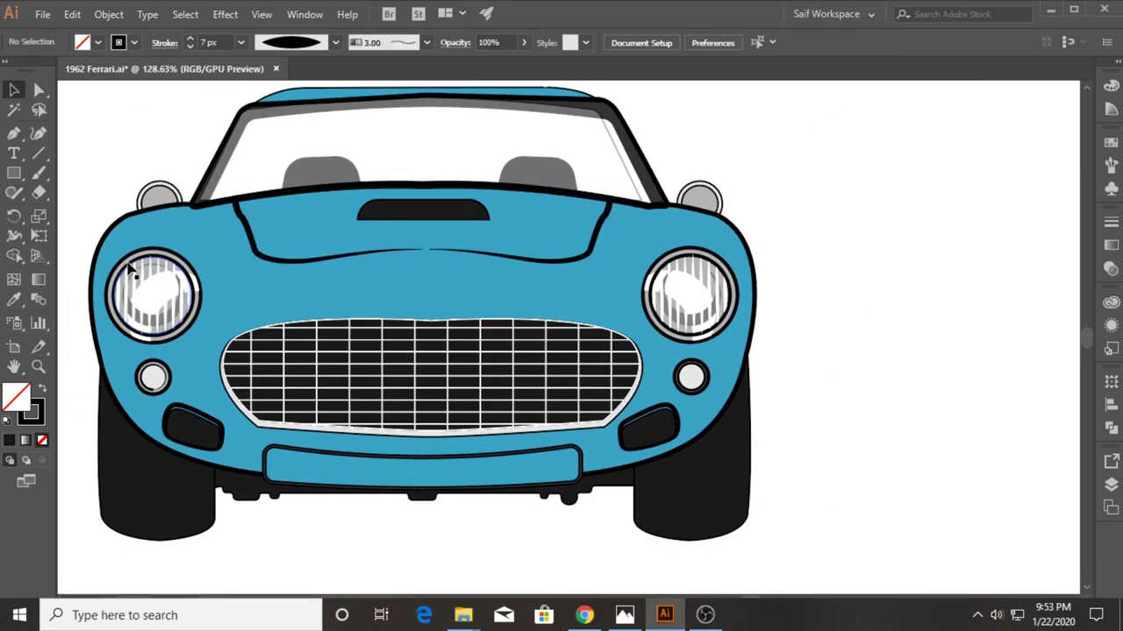
pyautogui.click(620, 450)
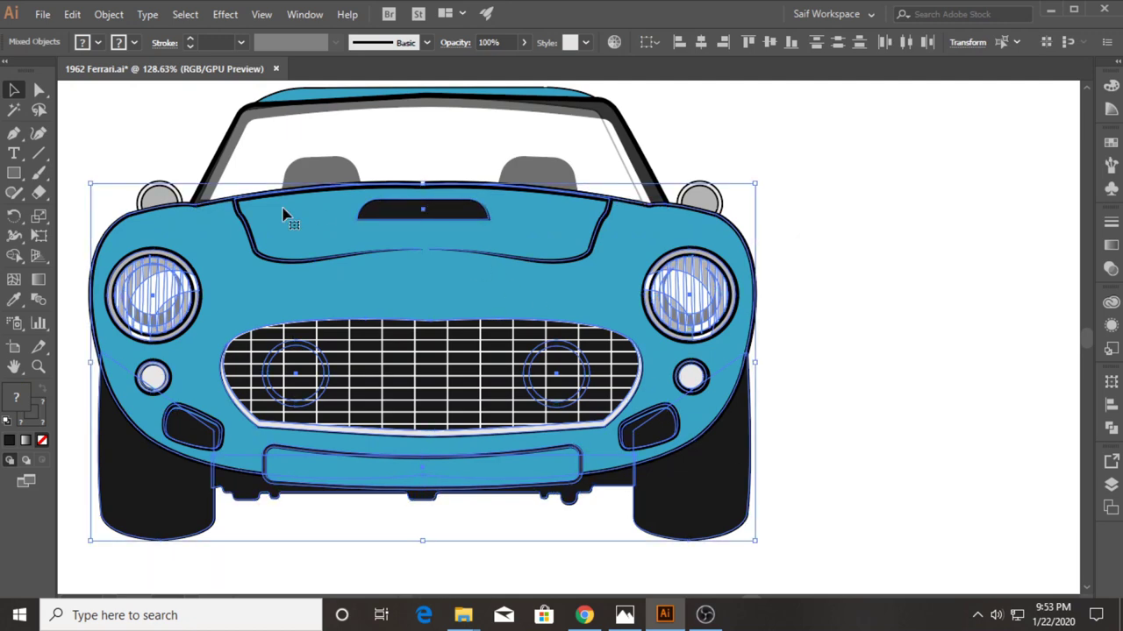
pyautogui.click(824, 191)
pyautogui.scroll(-1, 445, 355)
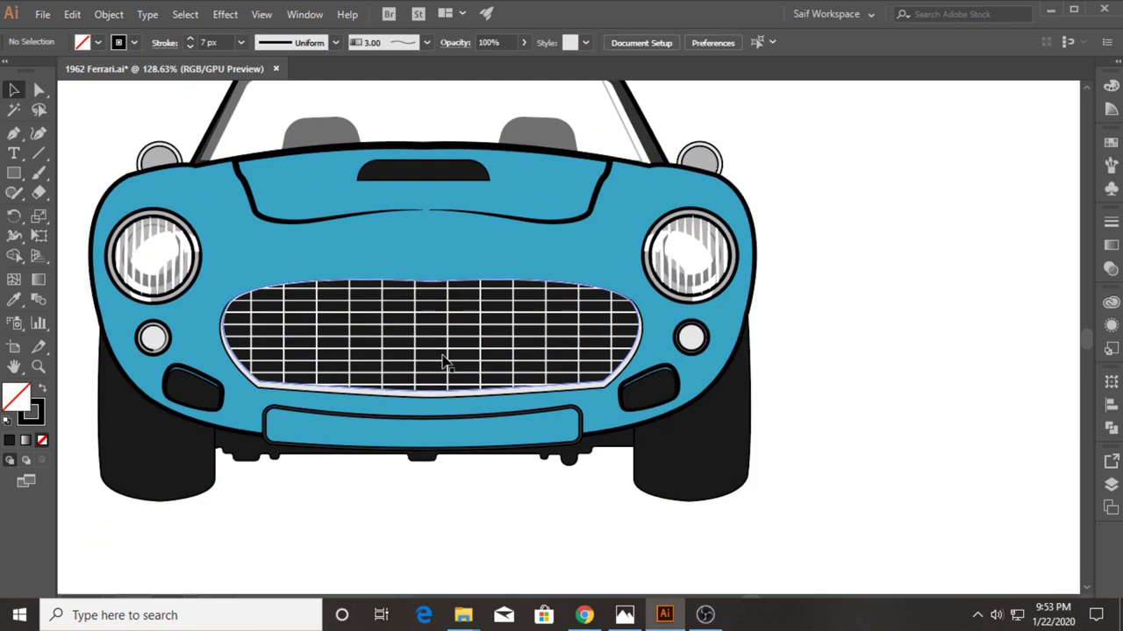
pyautogui.click(156, 339)
pyautogui.click(183, 520)
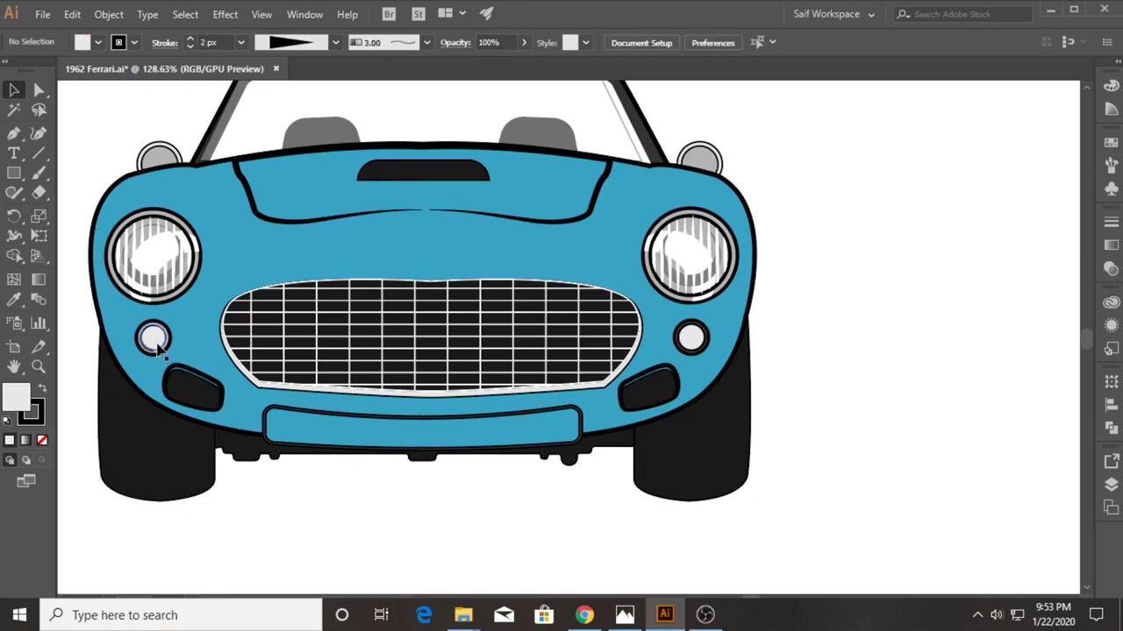
pyautogui.click(158, 341)
pyautogui.click(142, 515)
pyautogui.click(149, 375)
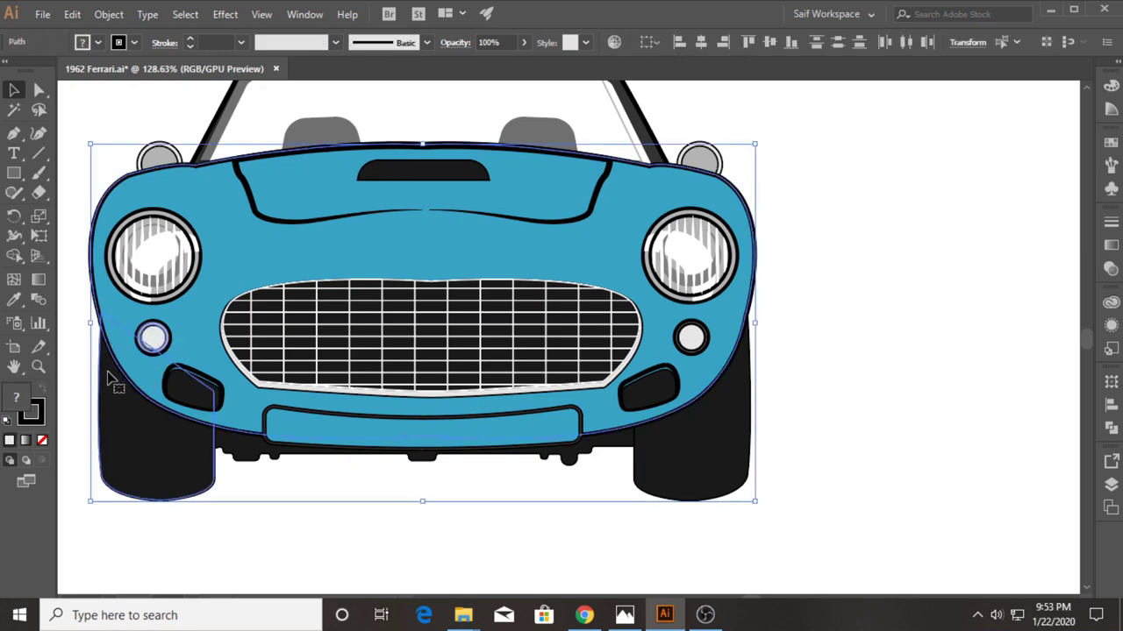
# Step: Zoom in on the left fog light and select its circles
pyautogui.click(152, 533)
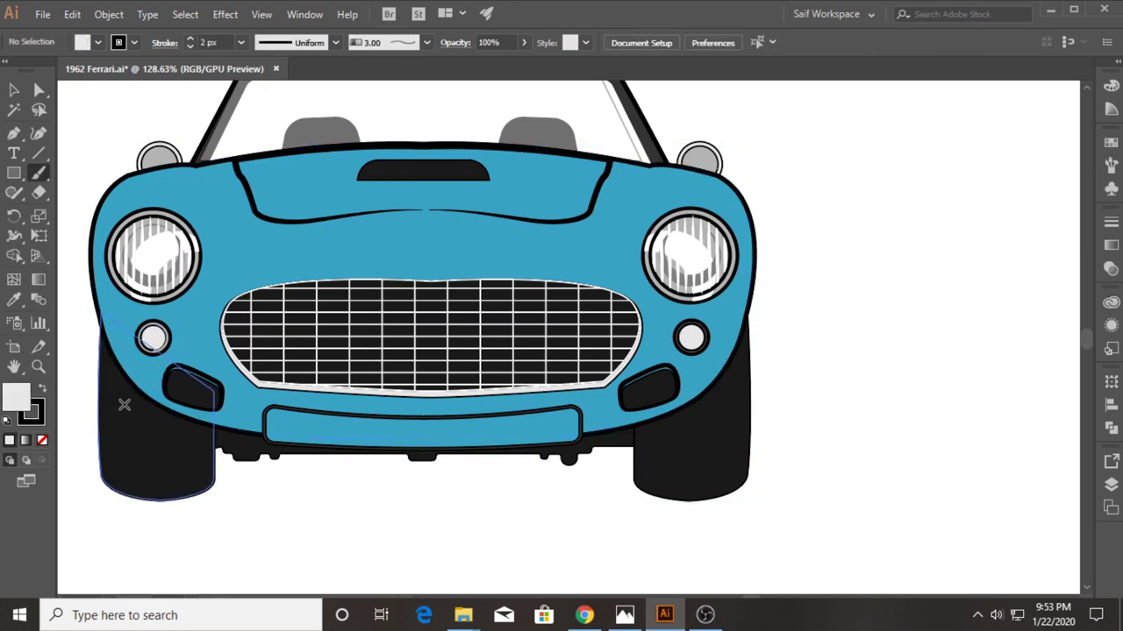
pyautogui.hscroll(-2, 121, 401)
pyautogui.press('z')
pyautogui.click(302, 325)
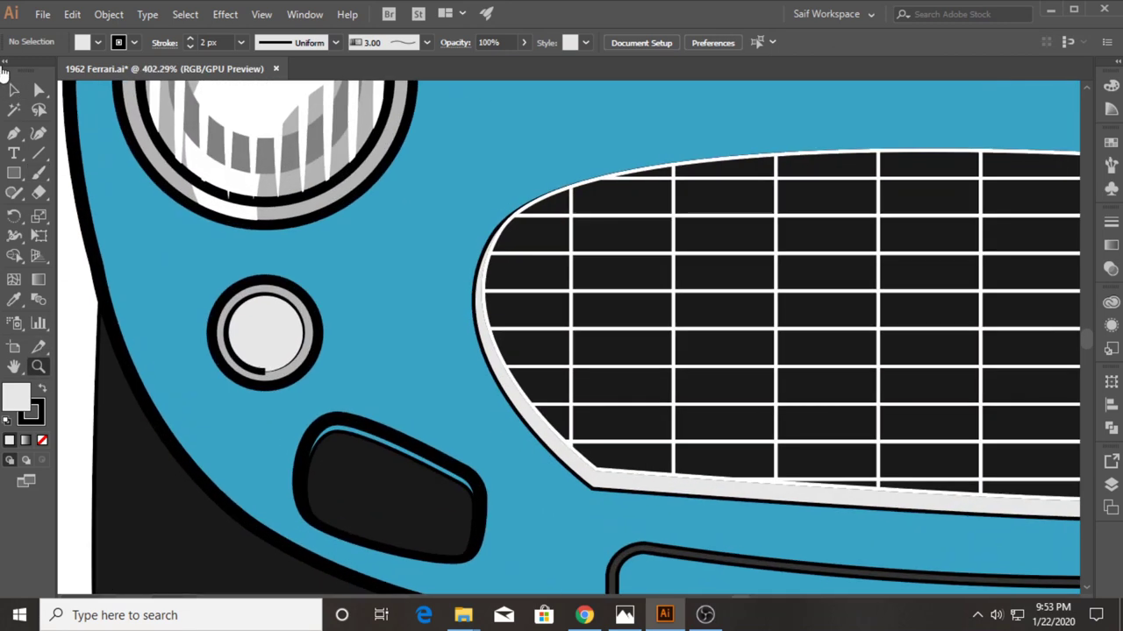
pyautogui.press('v')
pyautogui.click(253, 336)
pyautogui.click(264, 282)
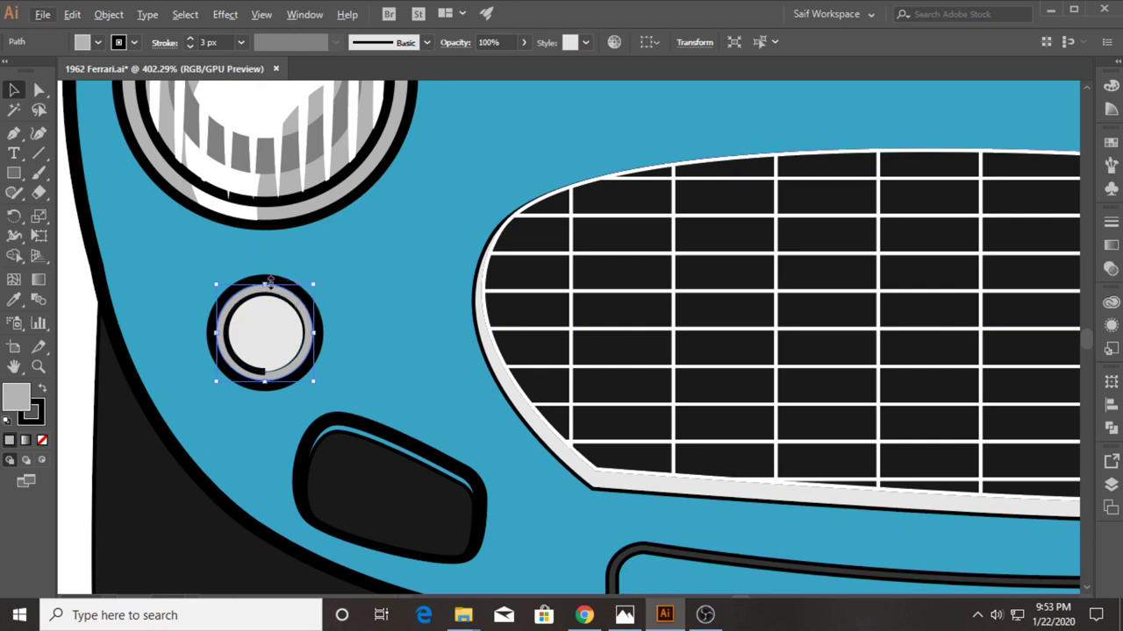
# Step: Copy the fog light's ring and circle onto the grille, grey circle behind the ring
pyautogui.moveTo(264, 330); pyautogui.dragTo(681, 334)
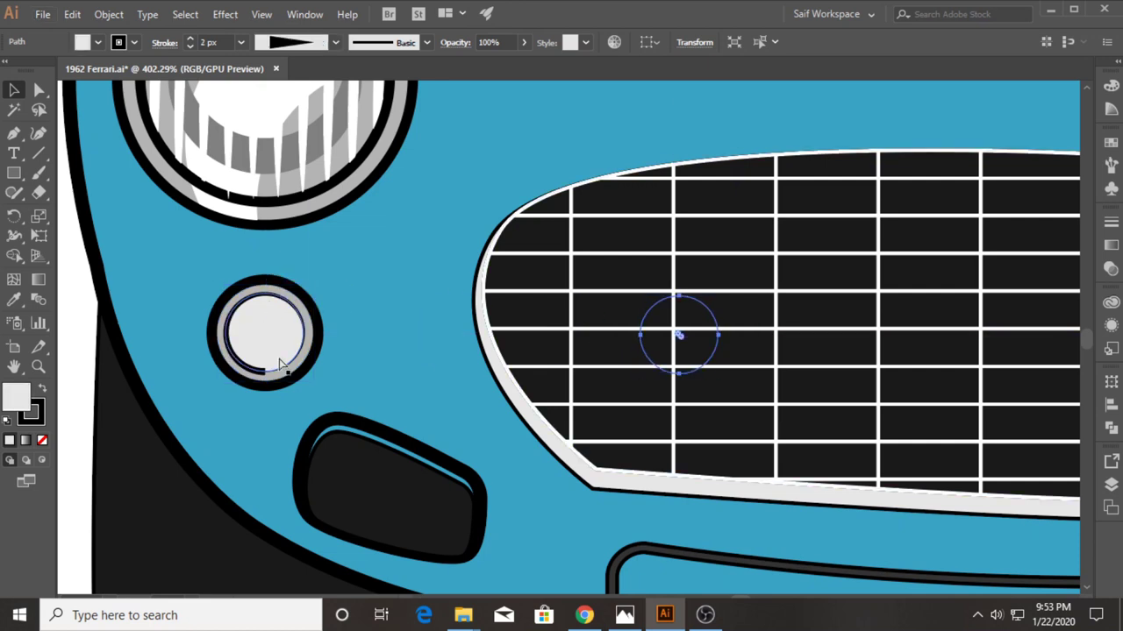
pyautogui.moveTo(315, 317); pyautogui.dragTo(726, 323)
pyautogui.hotkey('ctrl', '[')
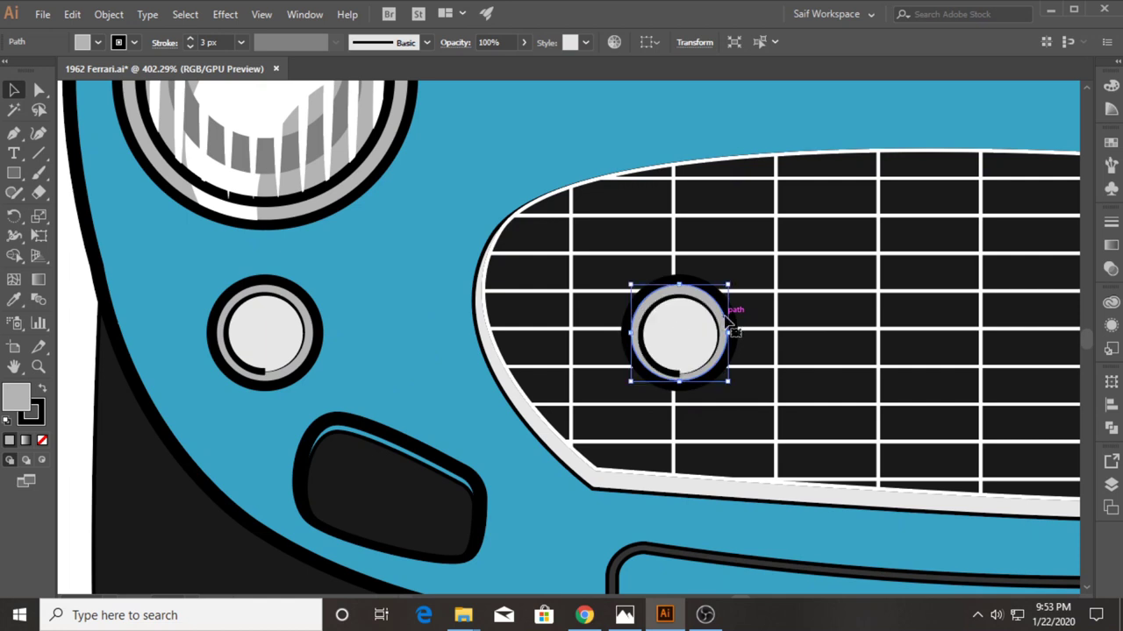
pyautogui.click(709, 331)
pyautogui.click(290, 42)
pyautogui.click(289, 74)
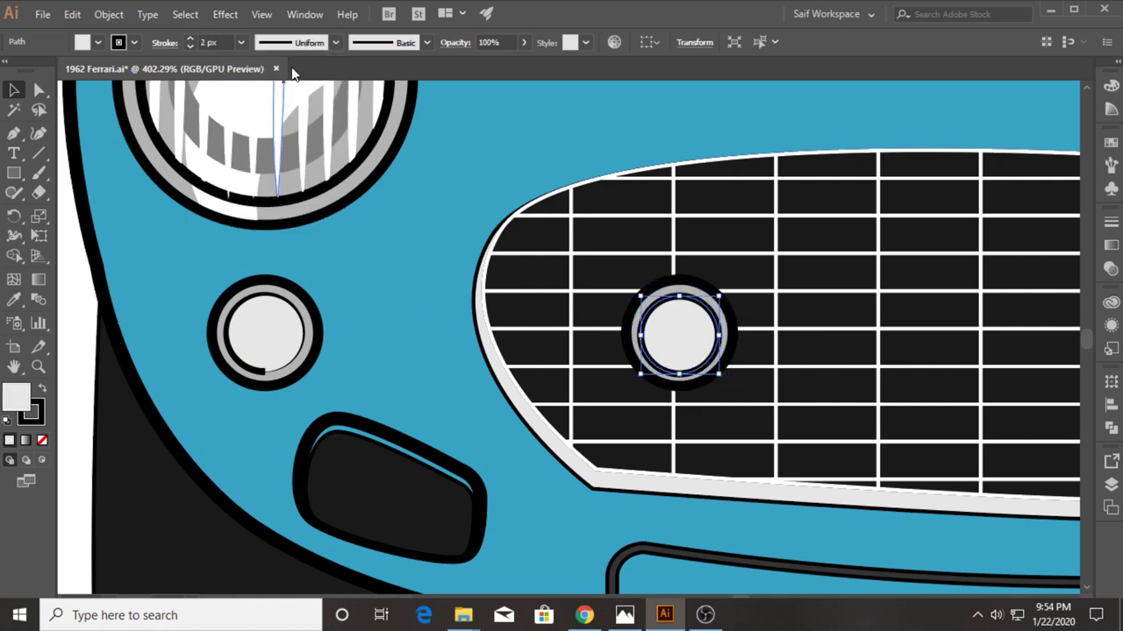
pyautogui.keyDown('shift'); pyautogui.click(707, 299); pyautogui.keyUp('shift')
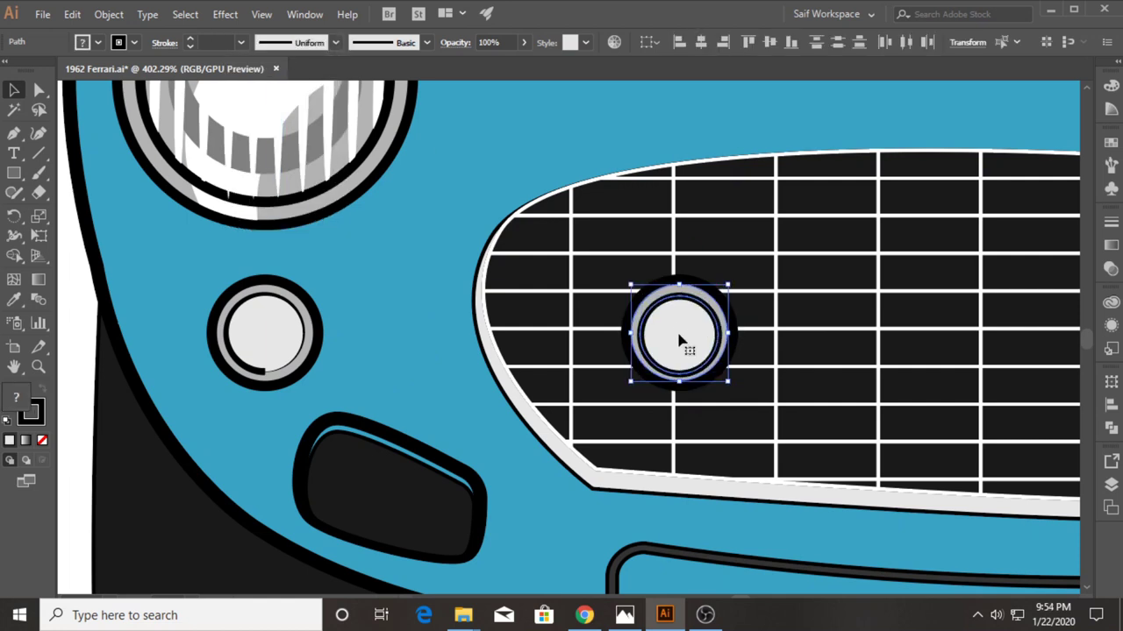
# Step: Make the grille light circles' strokes grey and the outer ring's stroke black
pyautogui.click(135, 43)
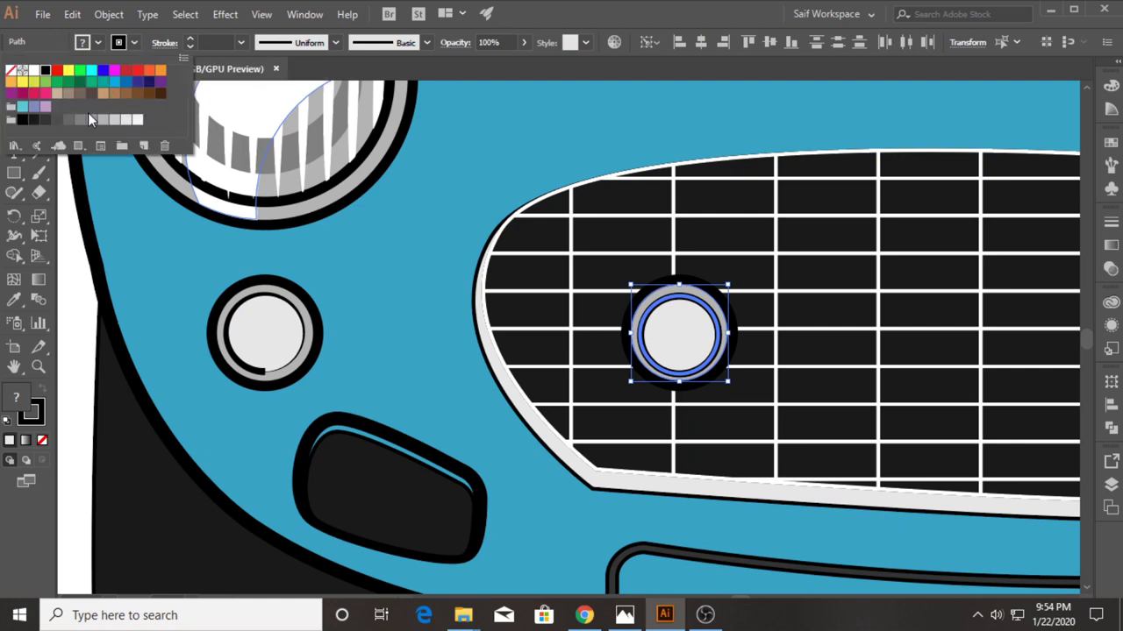
pyautogui.click(79, 120)
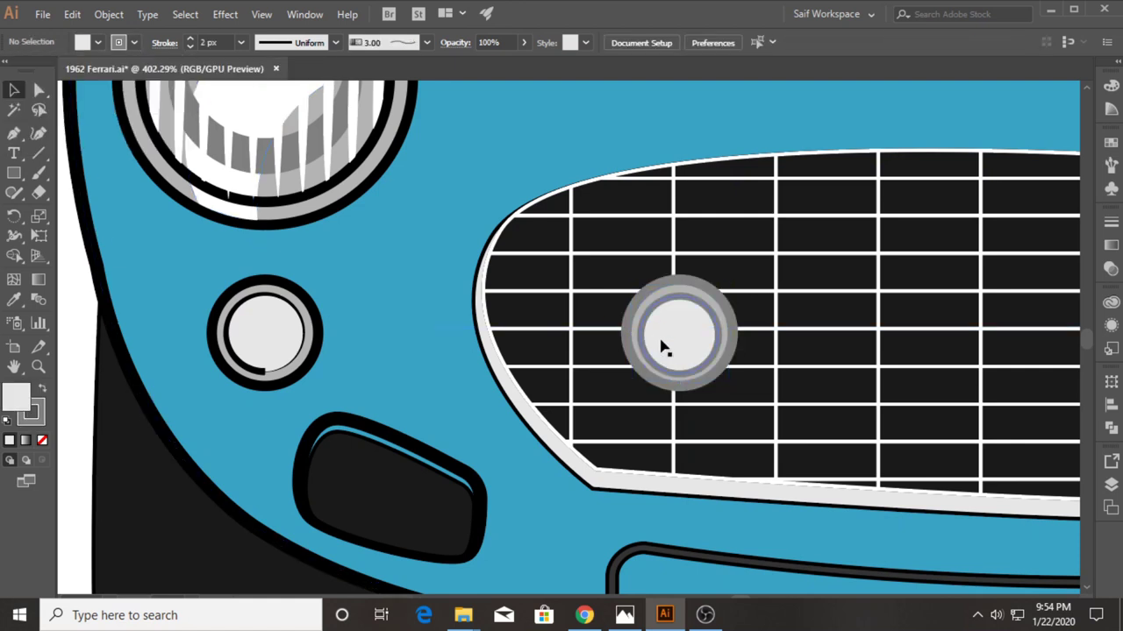
pyautogui.click(664, 338)
pyautogui.click(134, 43)
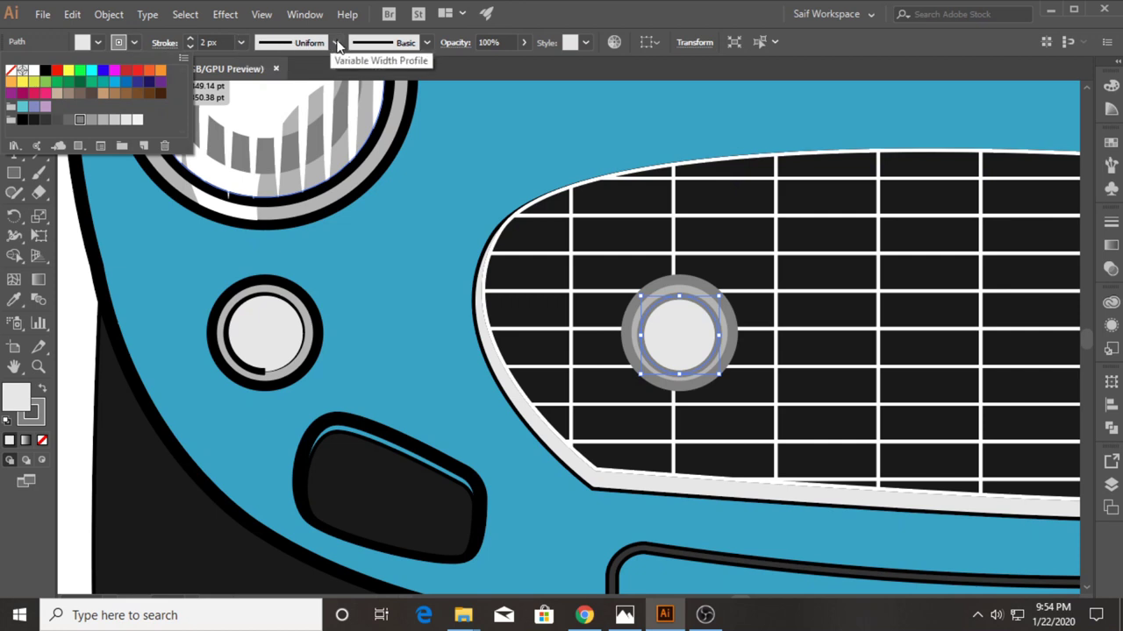
pyautogui.click(335, 42)
pyautogui.click(150, 271)
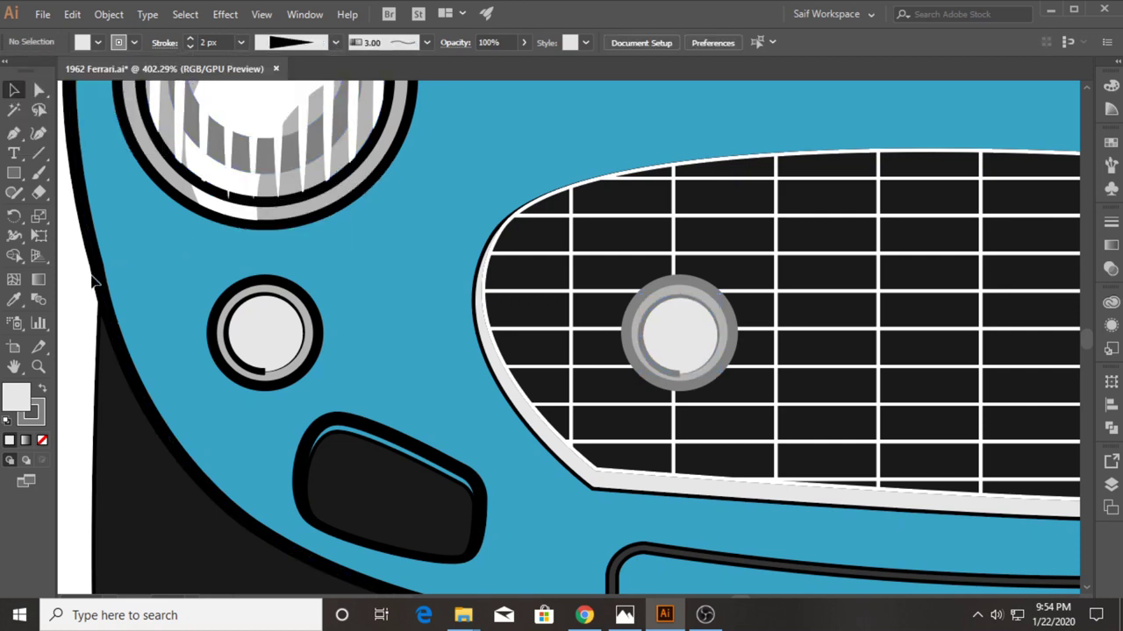
pyautogui.click(626, 339)
pyautogui.click(122, 46)
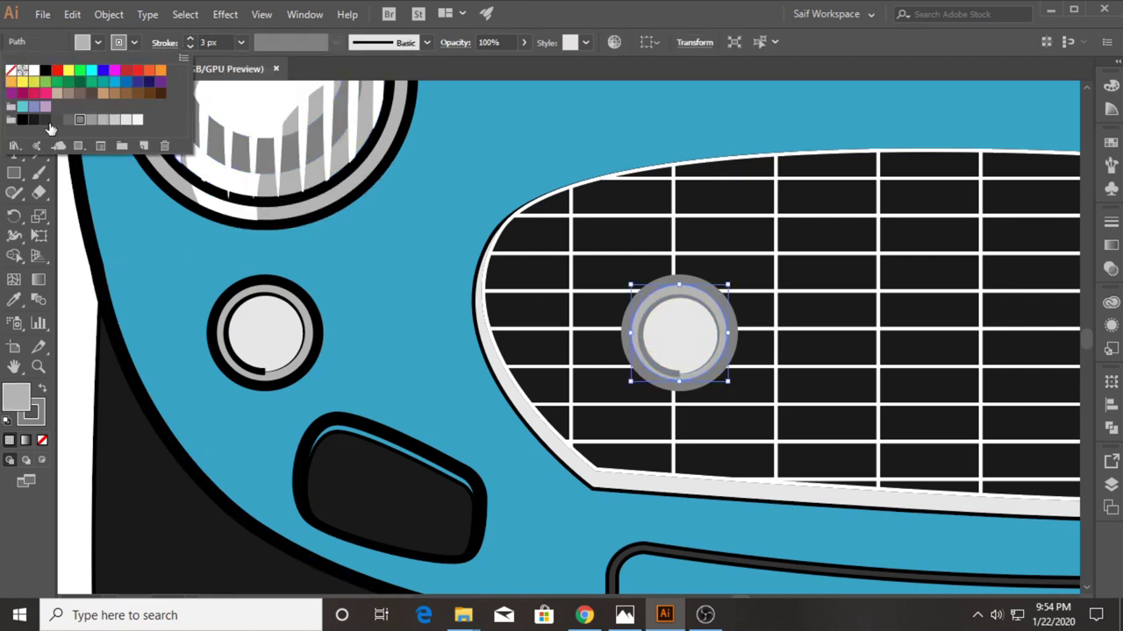
pyautogui.click(33, 119)
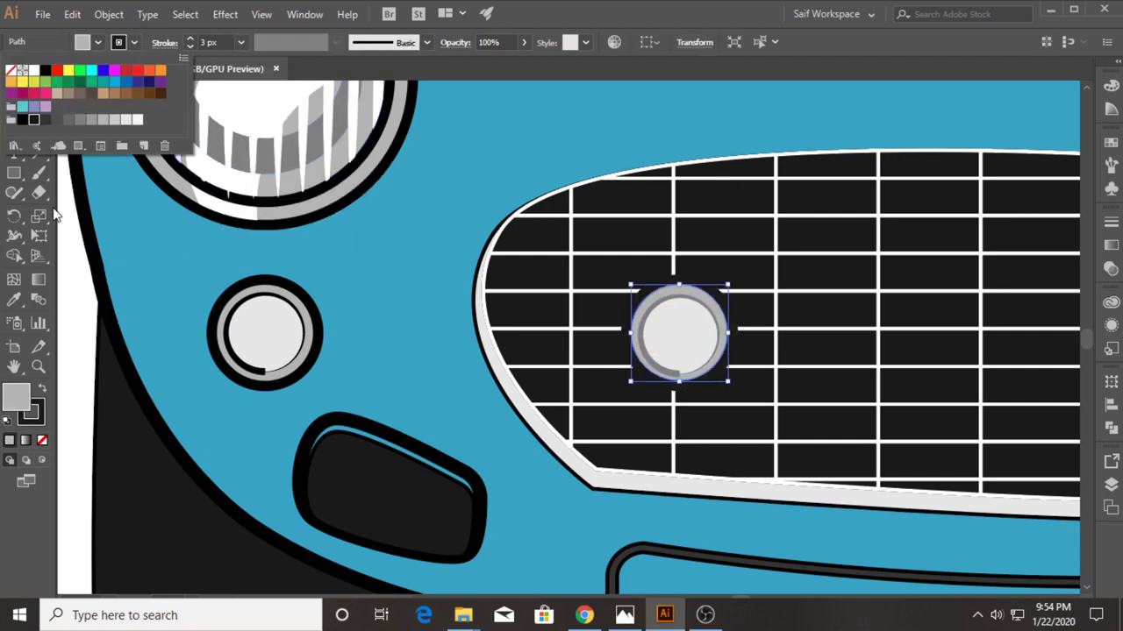
pyautogui.click(73, 328)
# Step: Enlarge the grille light around its centre and set the circle's stroke weight
pyautogui.click(667, 334)
pyautogui.keyDown('shift'); pyautogui.click(704, 319); pyautogui.keyUp('shift')
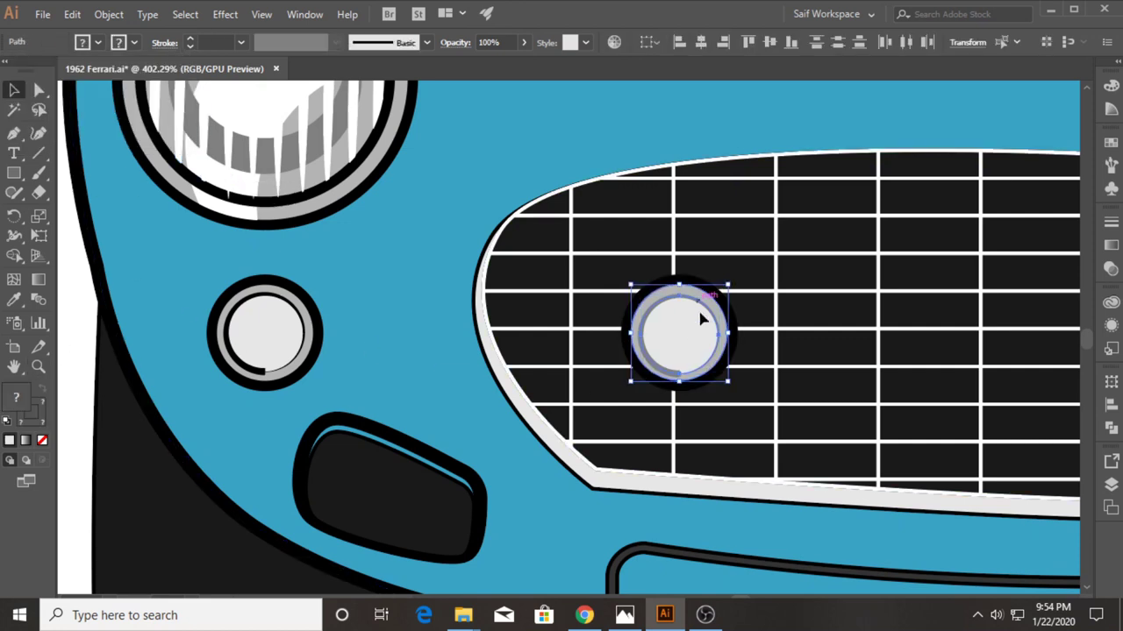
pyautogui.moveTo(728, 383); pyautogui.dragTo(756, 410)
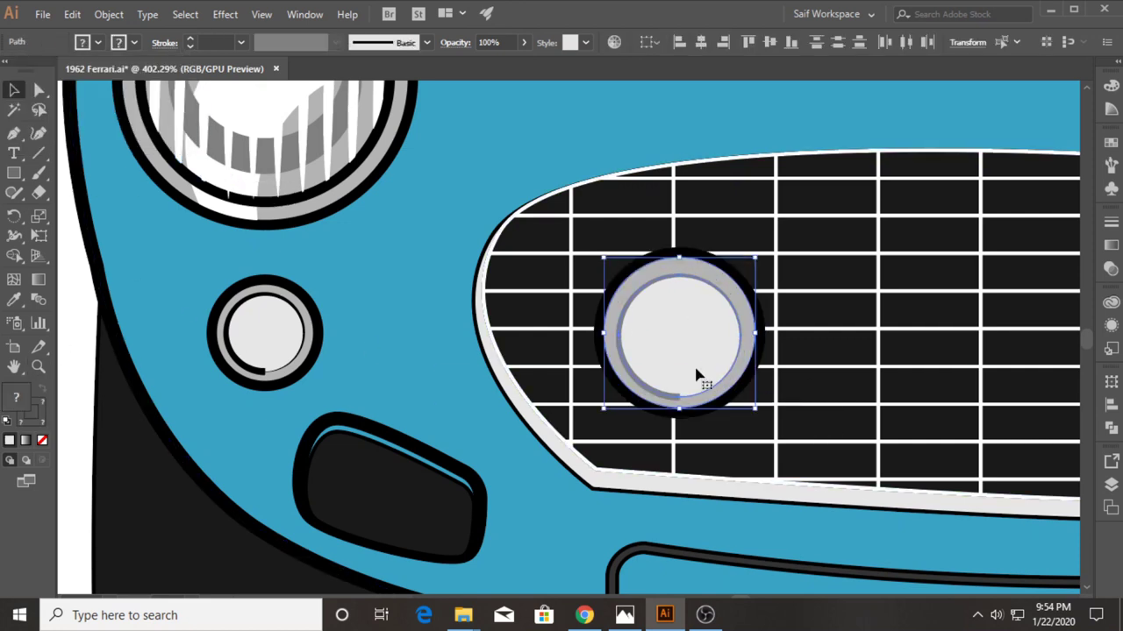
pyautogui.click(77, 337)
pyautogui.click(644, 316)
pyautogui.click(240, 42)
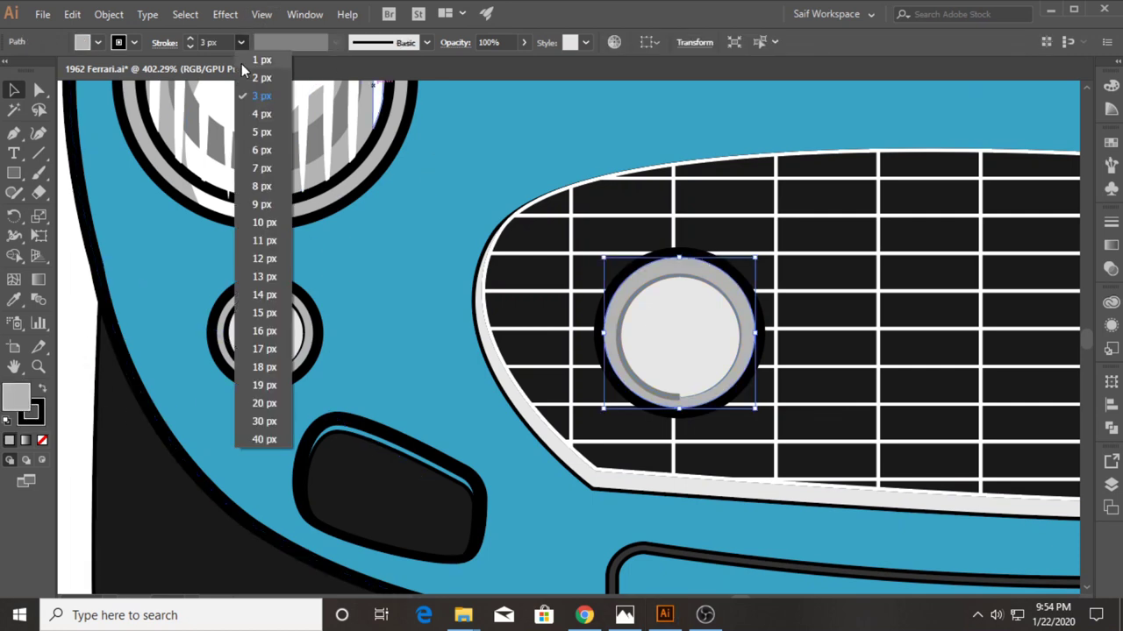
pyautogui.click(241, 63)
# Step: Thin the inner disc's outline to 1 px, then zoom out to the whole car
pyautogui.click(394, 342)
pyautogui.click(656, 344)
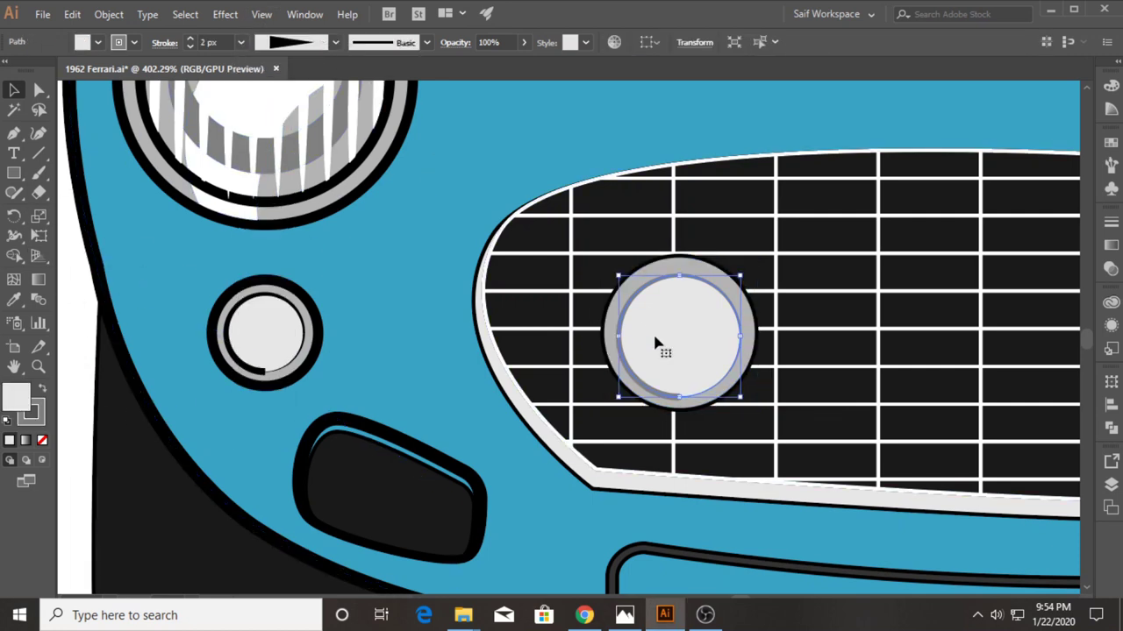
pyautogui.click(120, 281)
pyautogui.click(690, 264)
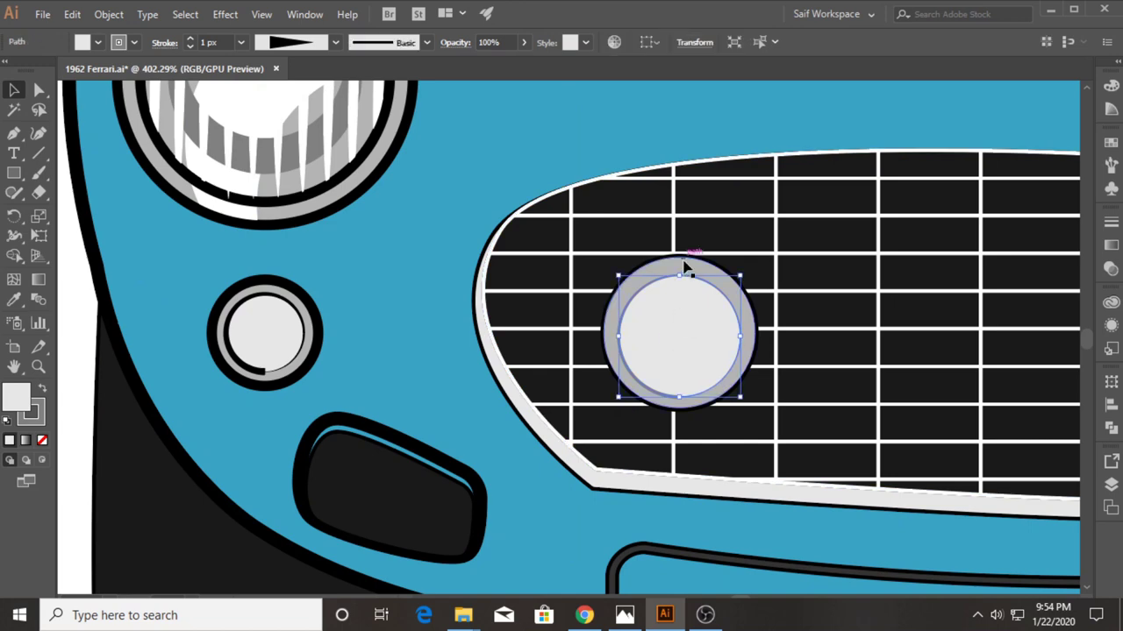
pyautogui.keyDown('shift'); pyautogui.click(684, 282); pyautogui.keyUp('shift')
pyautogui.hotkey('ctrl', 'shift', 'a')
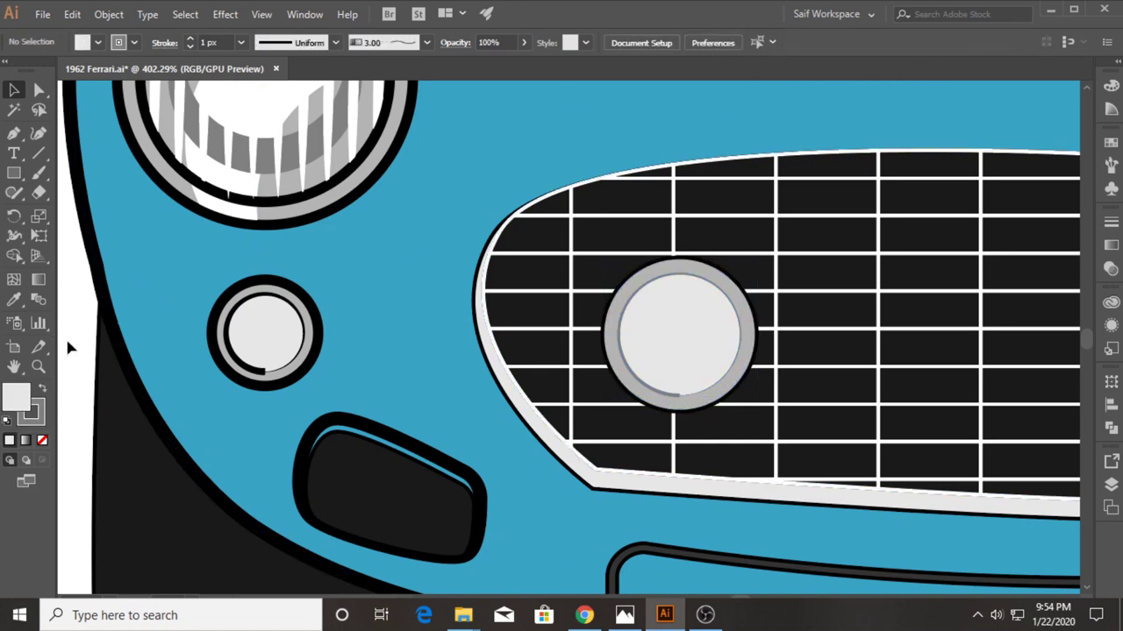
pyautogui.press('z')
pyautogui.keyDown('alt'); pyautogui.click(642, 233); pyautogui.keyUp('alt')
pyautogui.click(706, 251)
# Step: Zoom in on the grille and give its outline a 2 px stroke
pyautogui.click(694, 300)
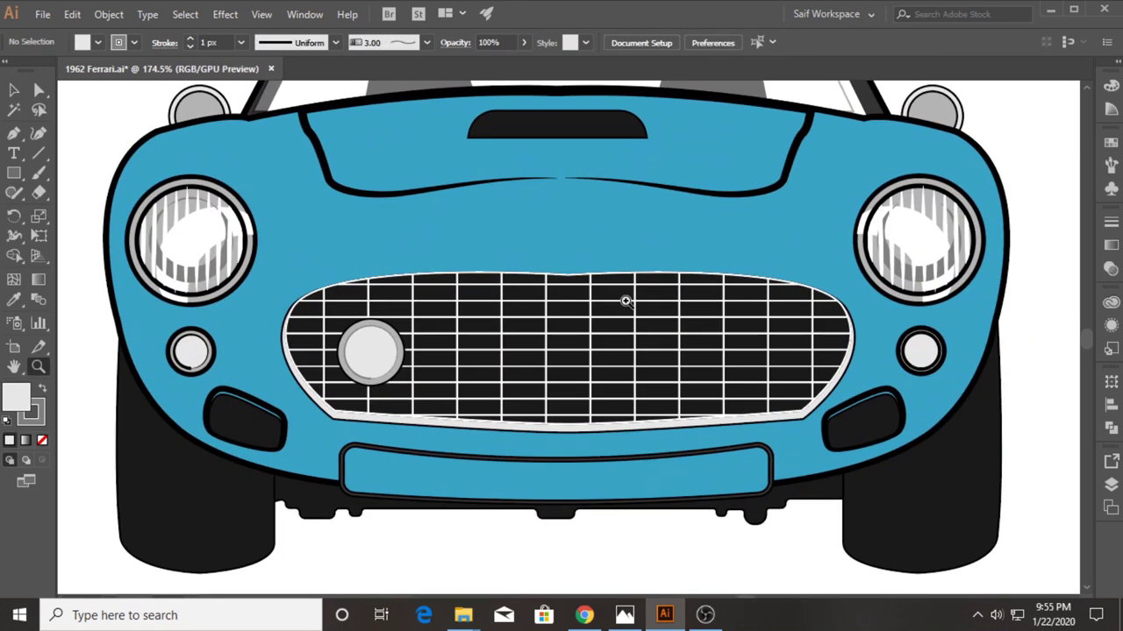
pyautogui.click(583, 374)
pyautogui.press('v')
pyautogui.click(442, 438)
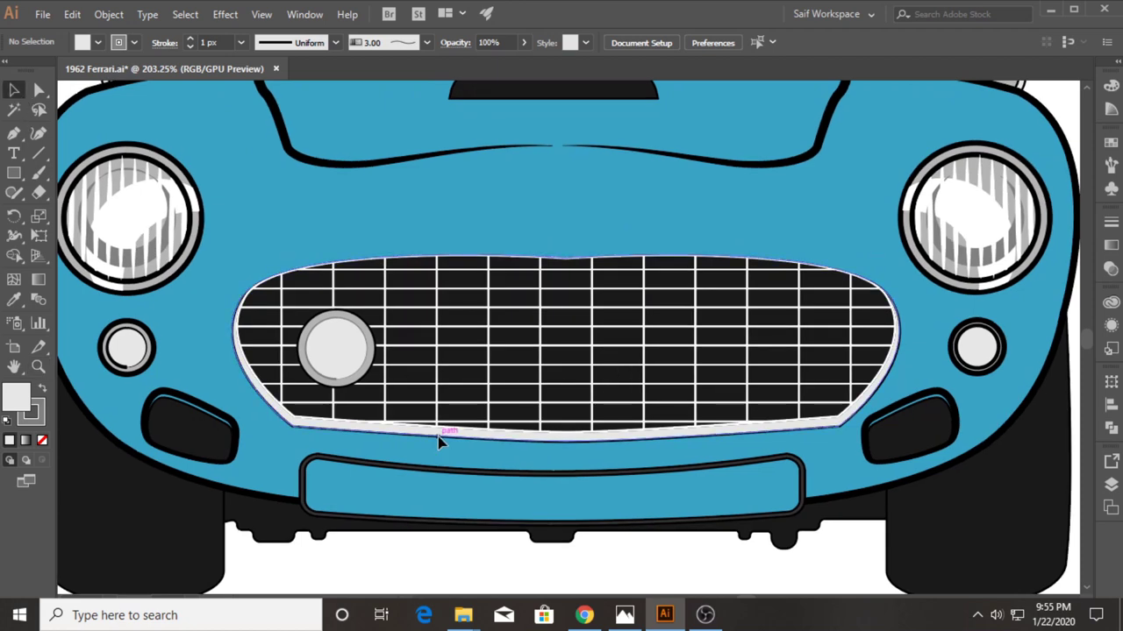
pyautogui.click(240, 42)
pyautogui.click(254, 87)
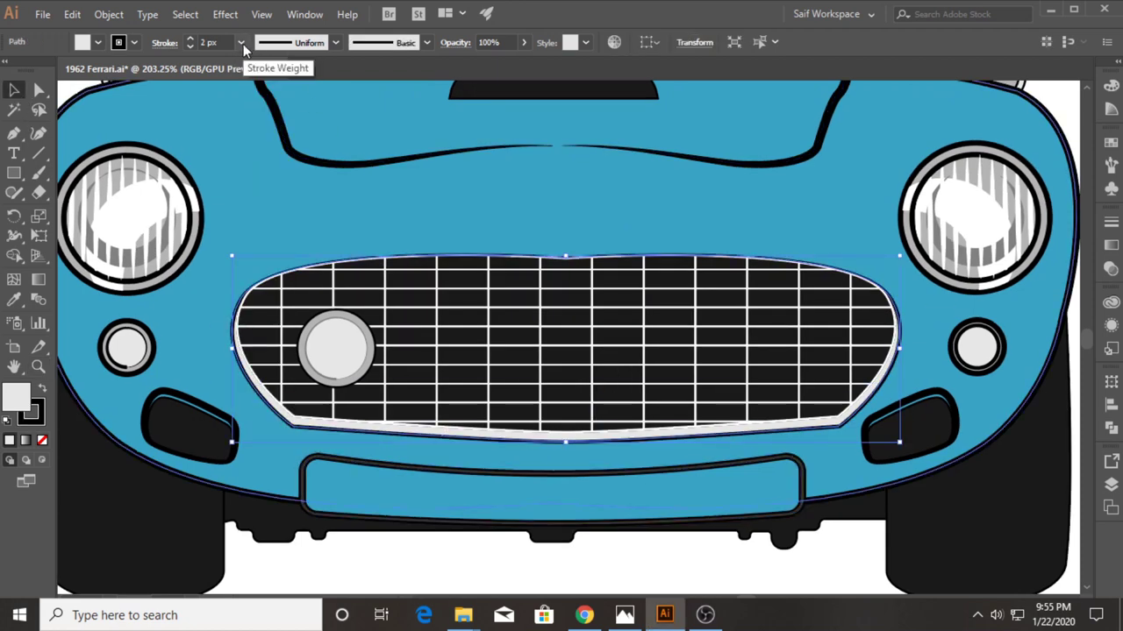
pyautogui.click(164, 42)
pyautogui.click(252, 560)
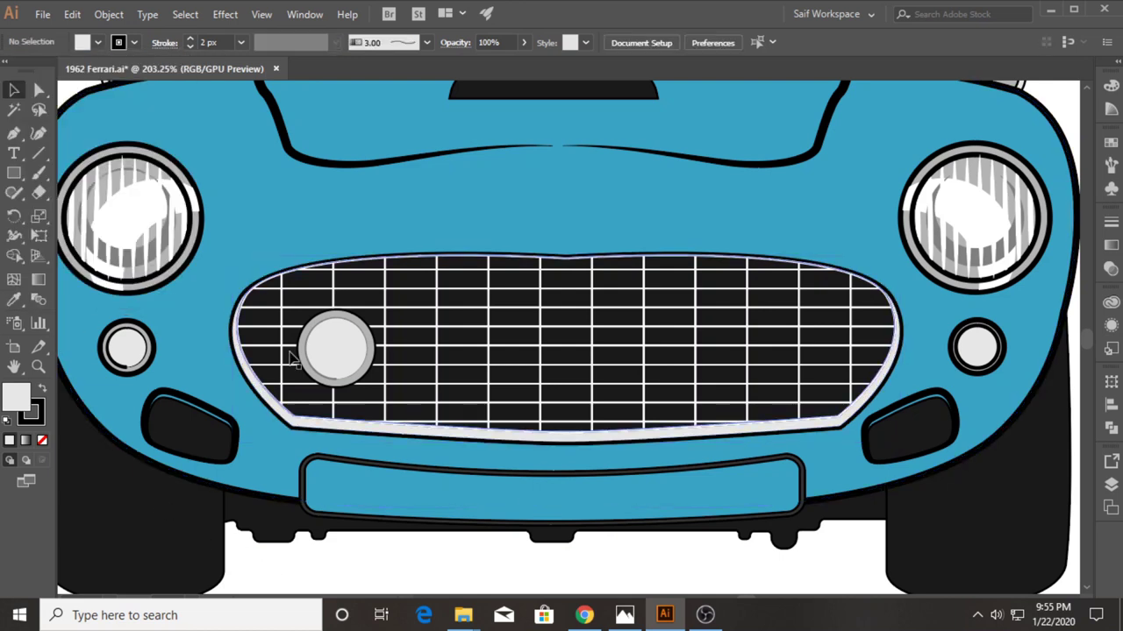
# Step: Alt-drag a copy of the round grille light to the grille's right side
pyautogui.click(338, 360)
pyautogui.moveTo(331, 353); pyautogui.dragTo(791, 355)
pyautogui.click(353, 361)
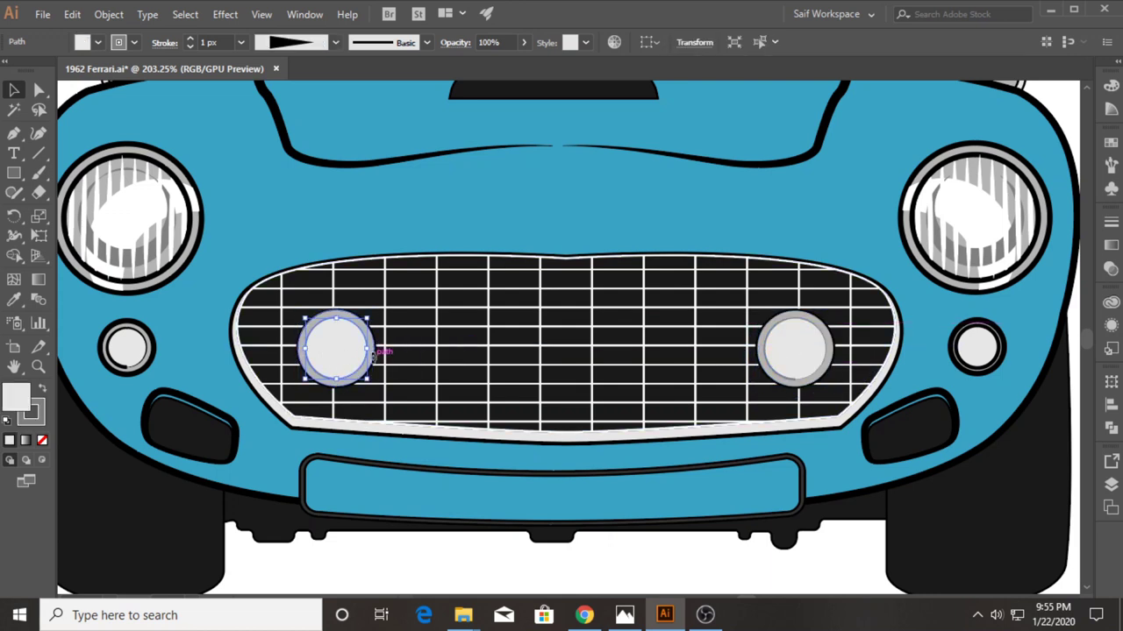
pyautogui.keyDown('shift'); pyautogui.click(794, 359); pyautogui.keyUp('shift')
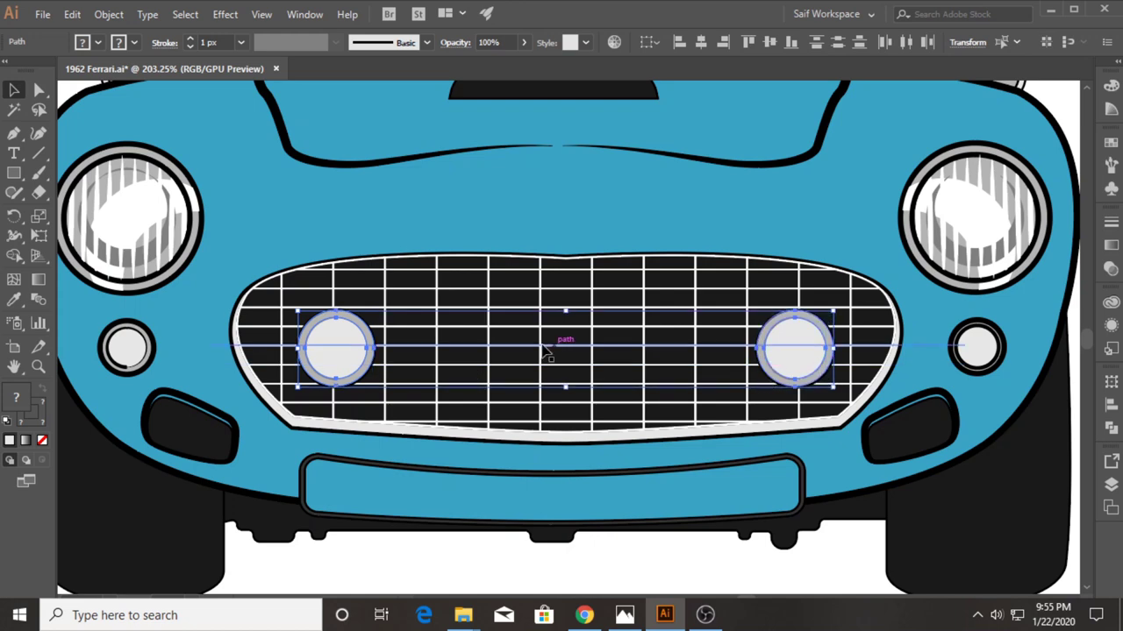
# Step: Reframe the car front and reselect the grille outline
pyautogui.press('z')
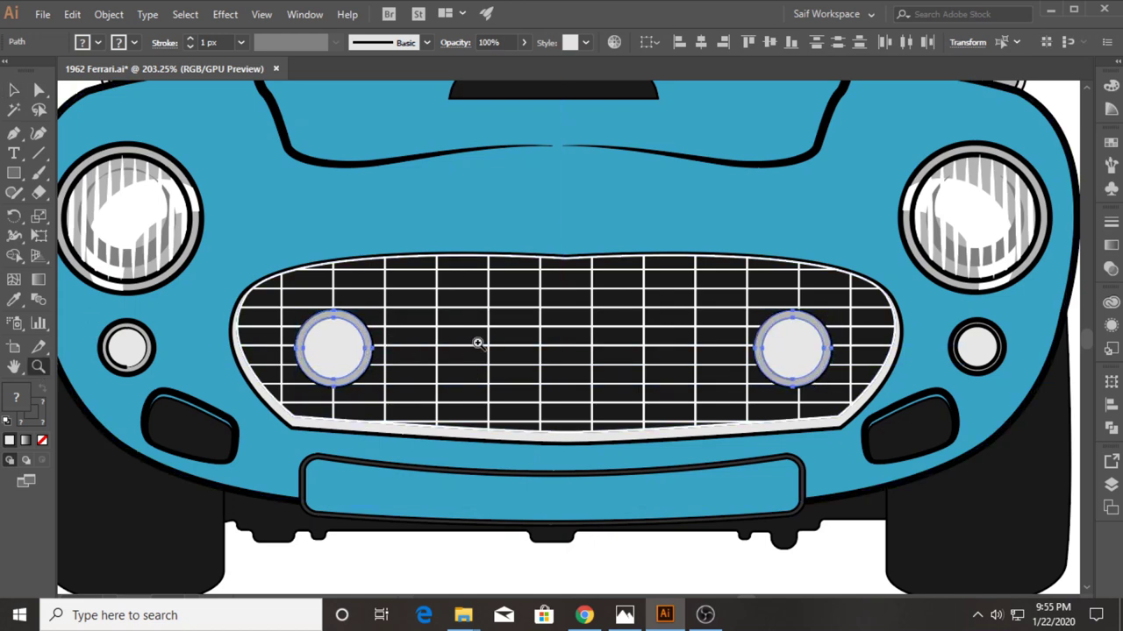
pyautogui.hotkey('ctrl', '0')
pyautogui.click(428, 314)
pyautogui.press('v')
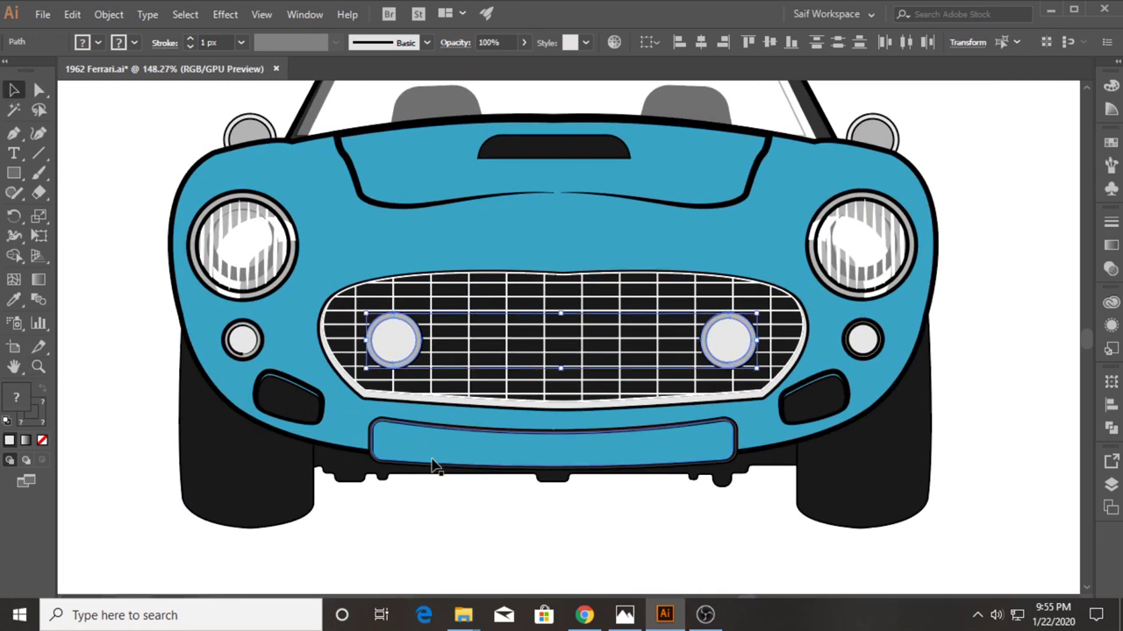
pyautogui.click(456, 524)
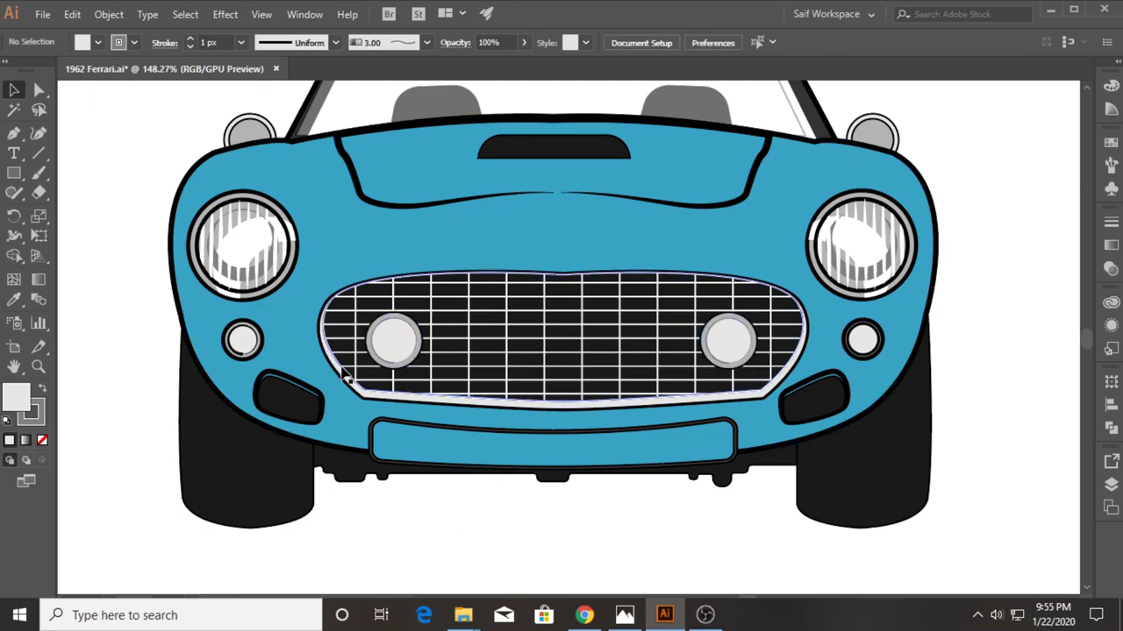
pyautogui.click(455, 379)
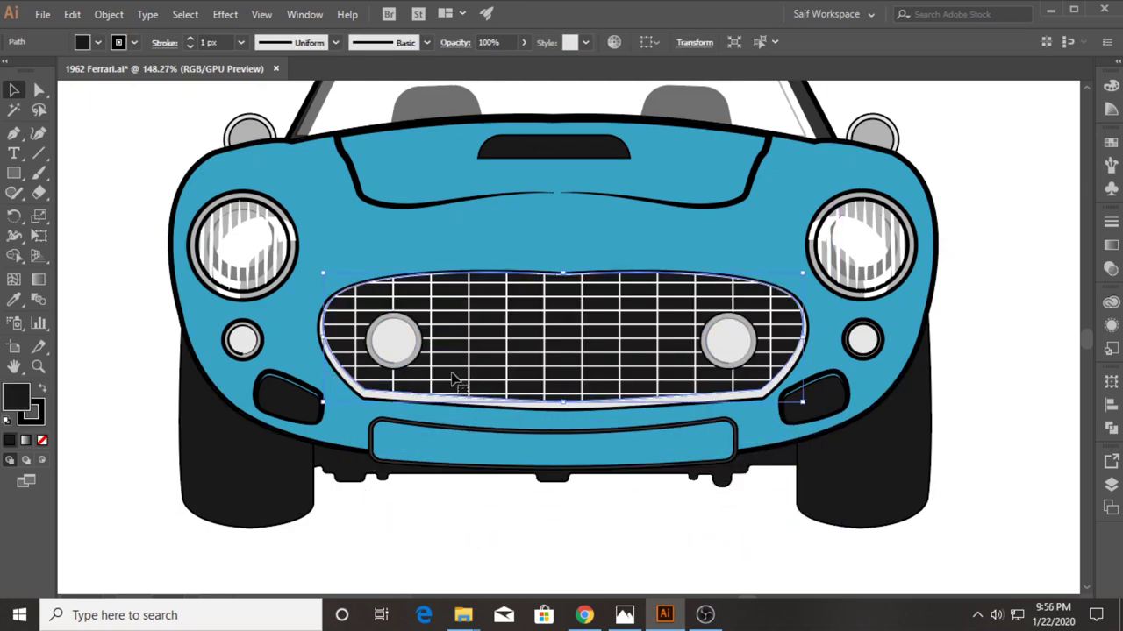
# Step: Duplicate the grille below the car and trim the copy to a crescent with Shape Builder
pyautogui.moveTo(455, 379); pyautogui.dragTo(509, 565)
pyautogui.scroll(-4, 481, 541)
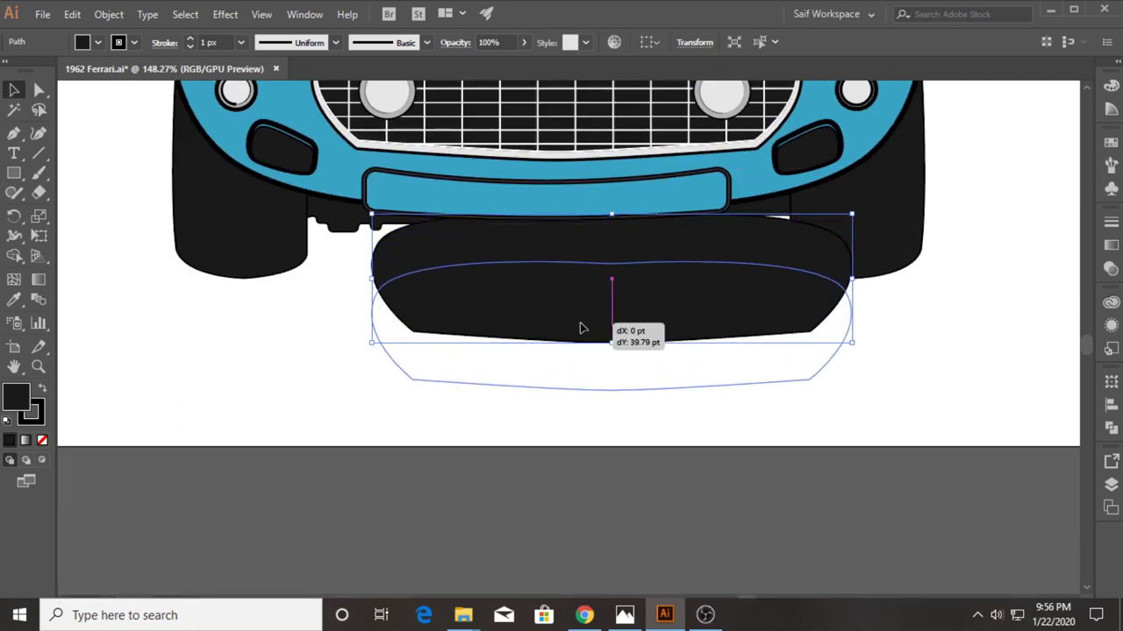
pyautogui.moveTo(588, 282); pyautogui.dragTo(594, 375)
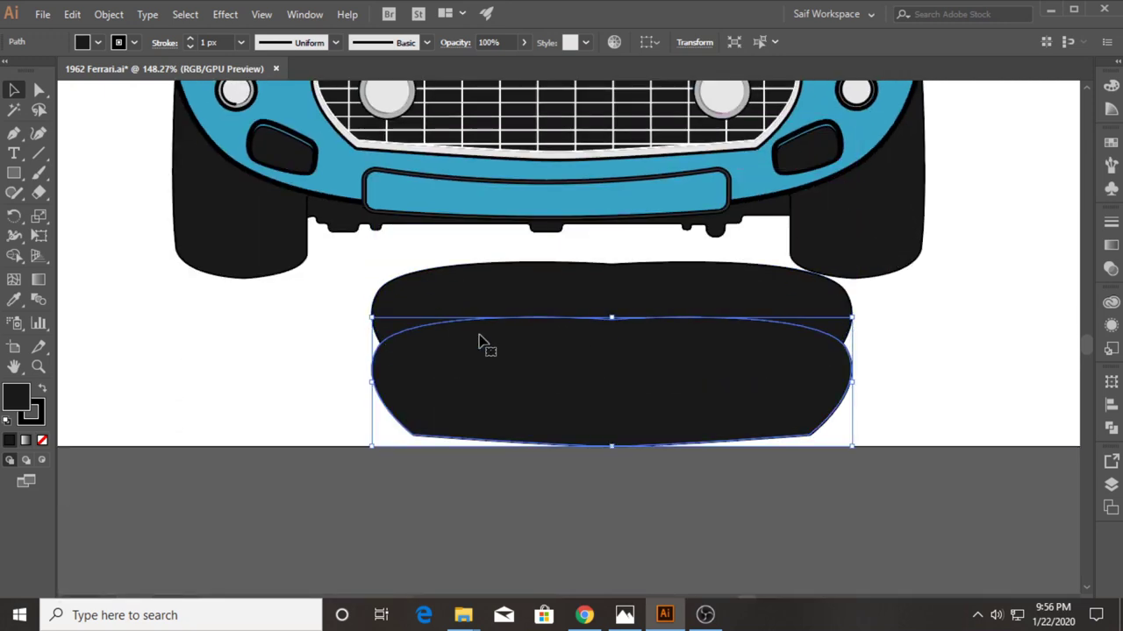
pyautogui.keyDown('shift'); pyautogui.click(424, 272); pyautogui.keyUp('shift')
pyautogui.click(15, 259)
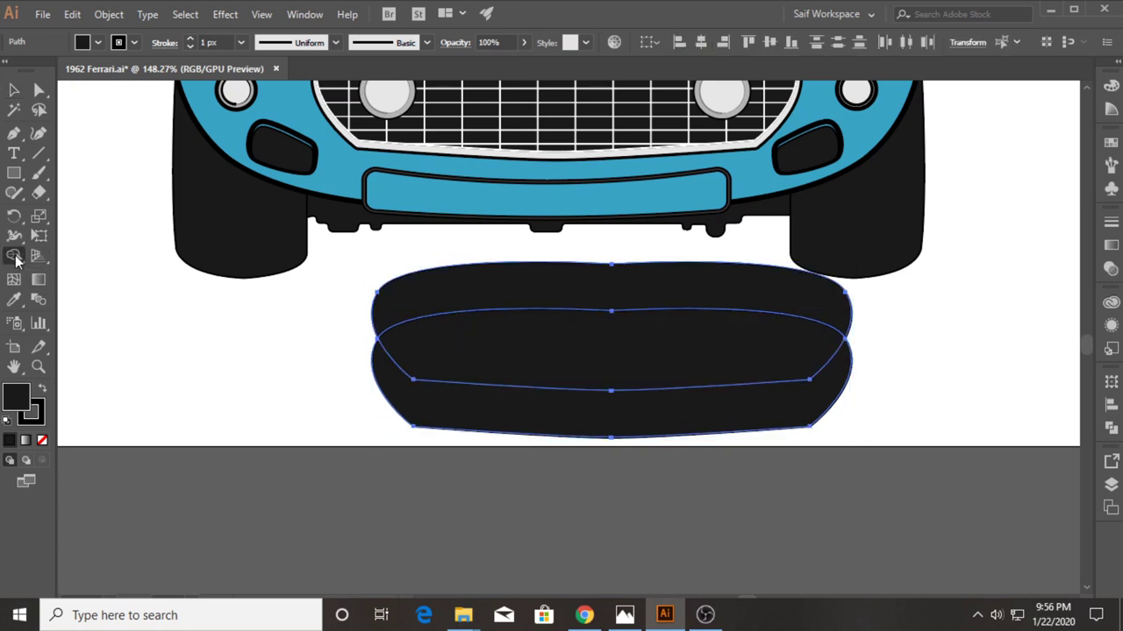
pyautogui.moveTo(517, 412); pyautogui.dragTo(518, 333)
# Step: Set the crescent to 30% opacity and move it up onto the grille
pyautogui.click(1111, 269)
pyautogui.write('30')
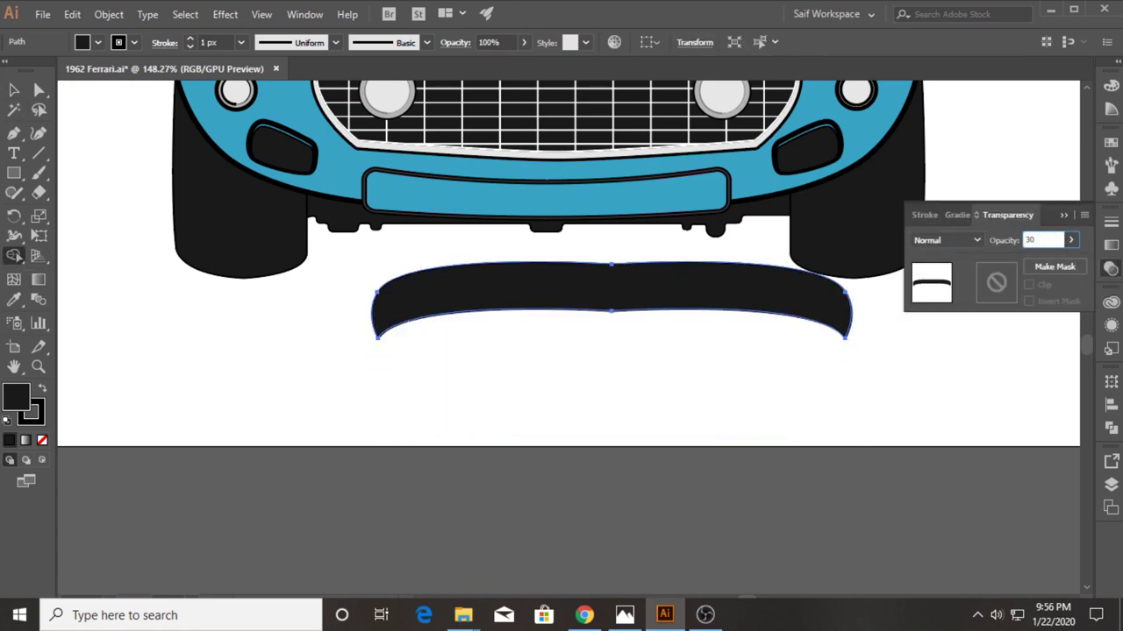
pyautogui.press('Return')
pyautogui.click(16, 91)
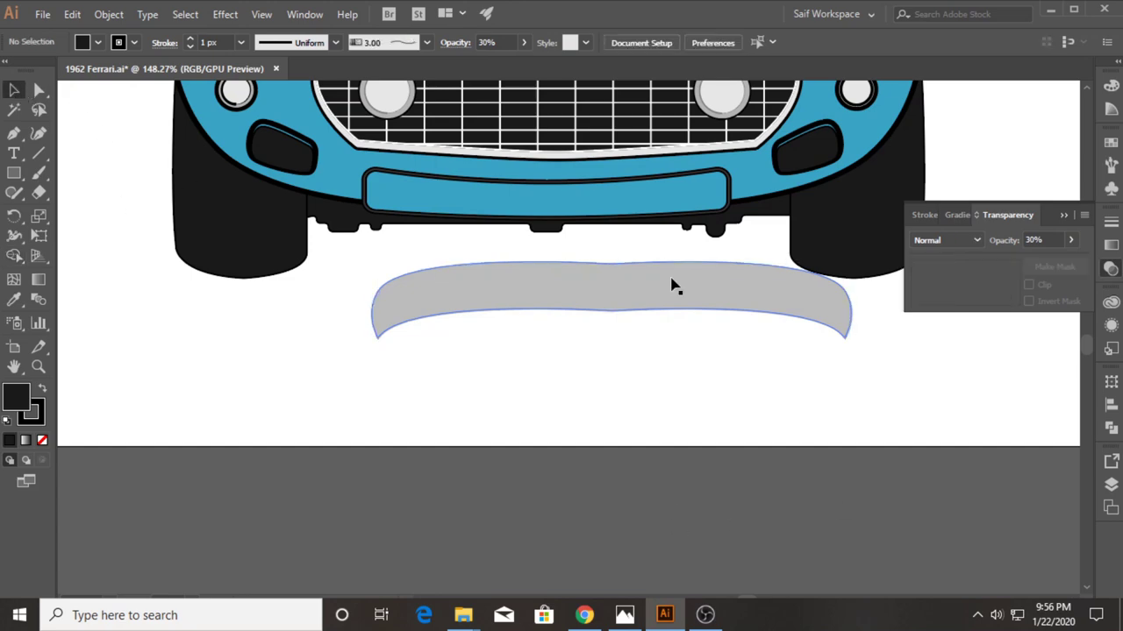
pyautogui.scroll(5, 672, 286)
pyautogui.moveTo(479, 391); pyautogui.dragTo(544, 246)
# Step: Bring the grille shadow to front at 50% opacity and reselect it
pyautogui.rightClick(543, 247)
pyautogui.click(738, 501)
pyautogui.write('5')
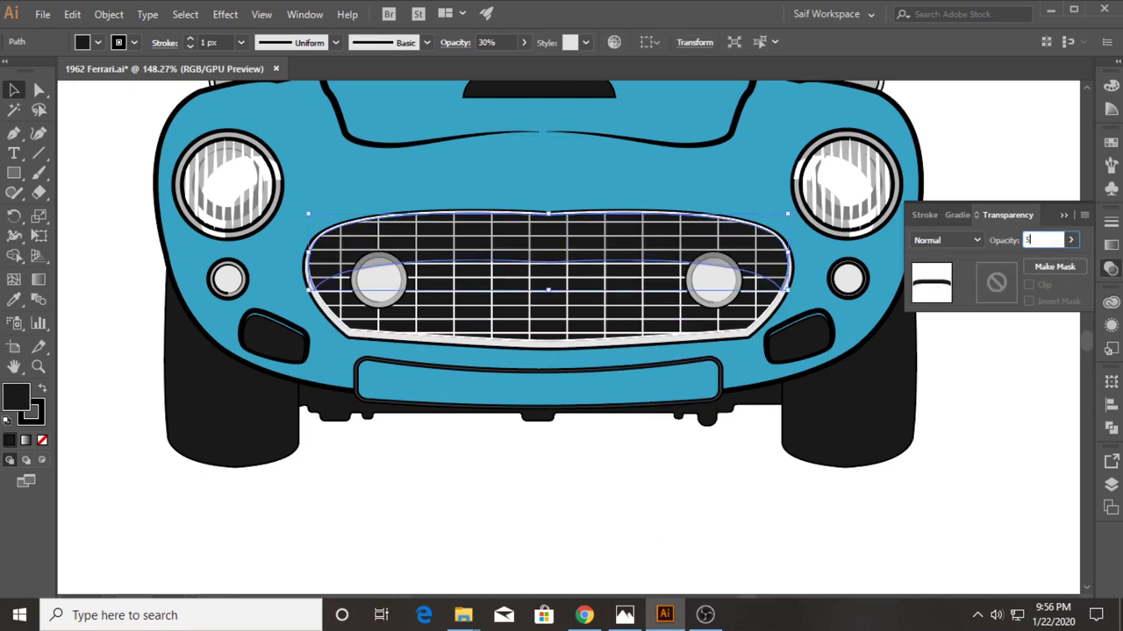
pyautogui.write('0')
pyautogui.press('Return')
pyautogui.click(624, 450)
pyautogui.click(1039, 212)
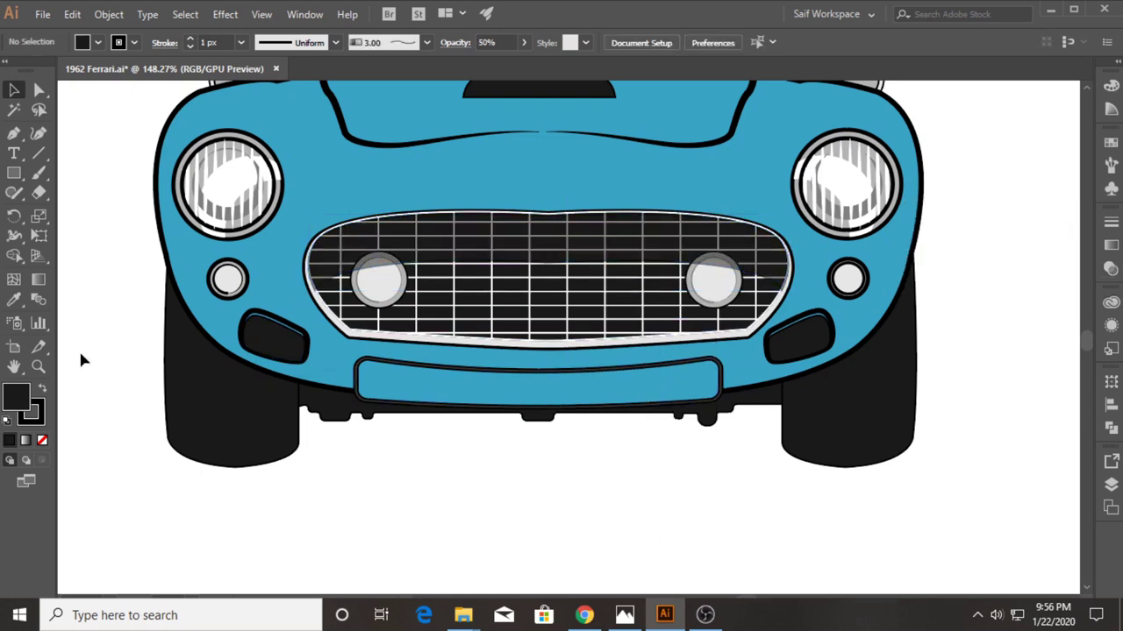
pyautogui.click(388, 276)
pyautogui.click(134, 42)
# Step: Remove the shadow's stroke, then duplicate the bumper below the car and trim it to a strip
pyautogui.click(202, 445)
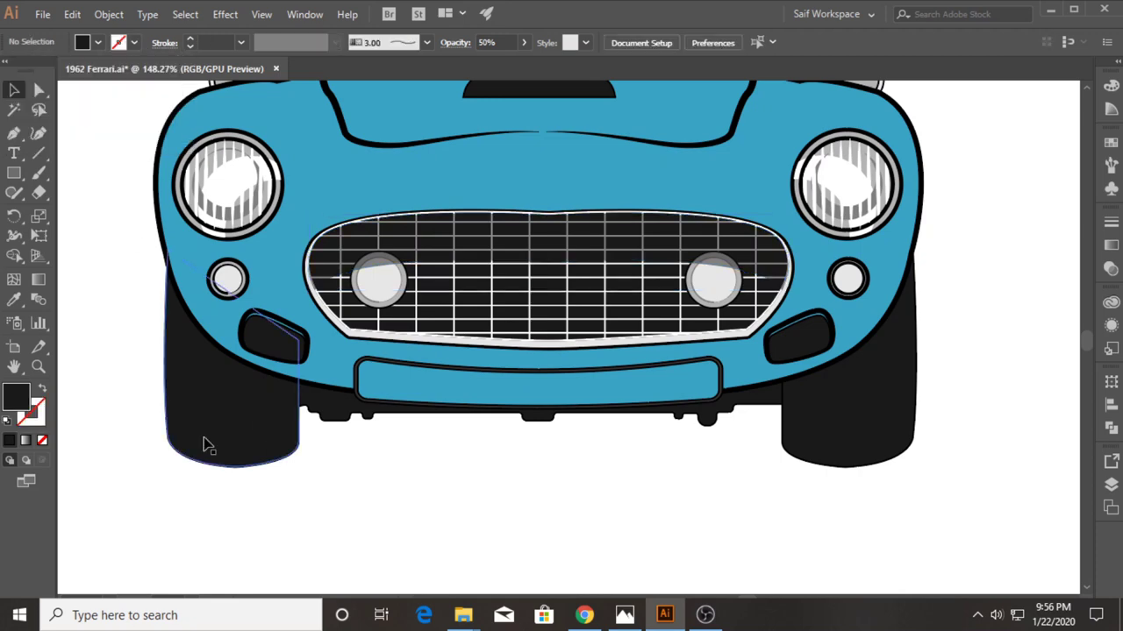
pyautogui.press('z')
pyautogui.hotkey('ctrl', '0')
pyautogui.scroll(1, 494, 359)
pyautogui.press('v')
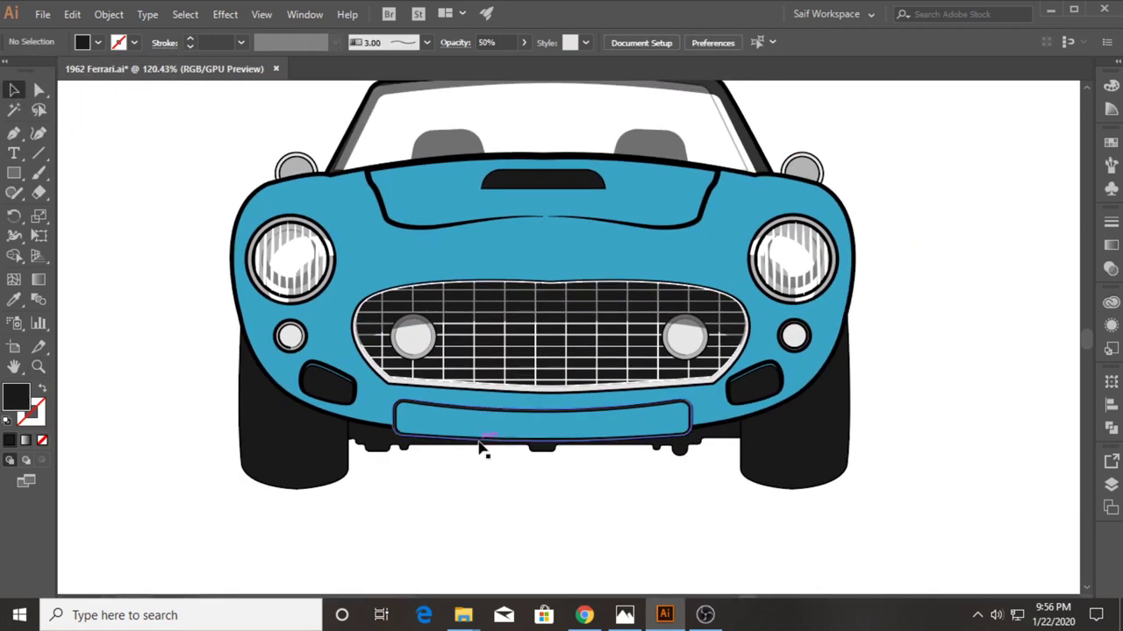
pyautogui.moveTo(507, 431); pyautogui.dragTo(506, 526)
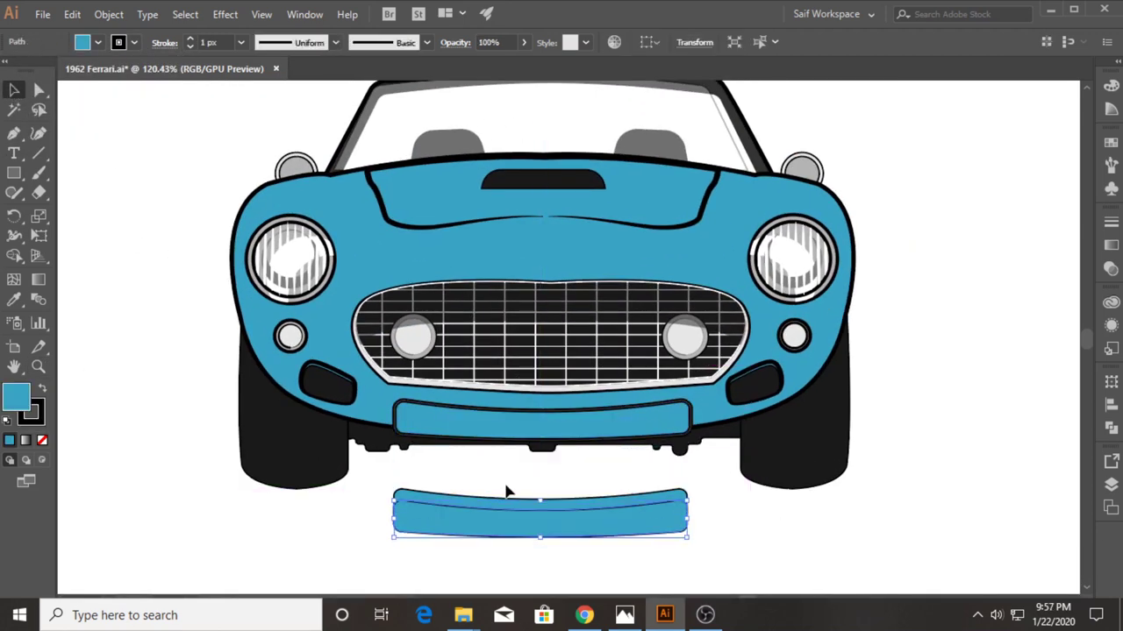
pyautogui.keyDown('alt'); pyautogui.click(439, 528); pyautogui.keyUp('alt')
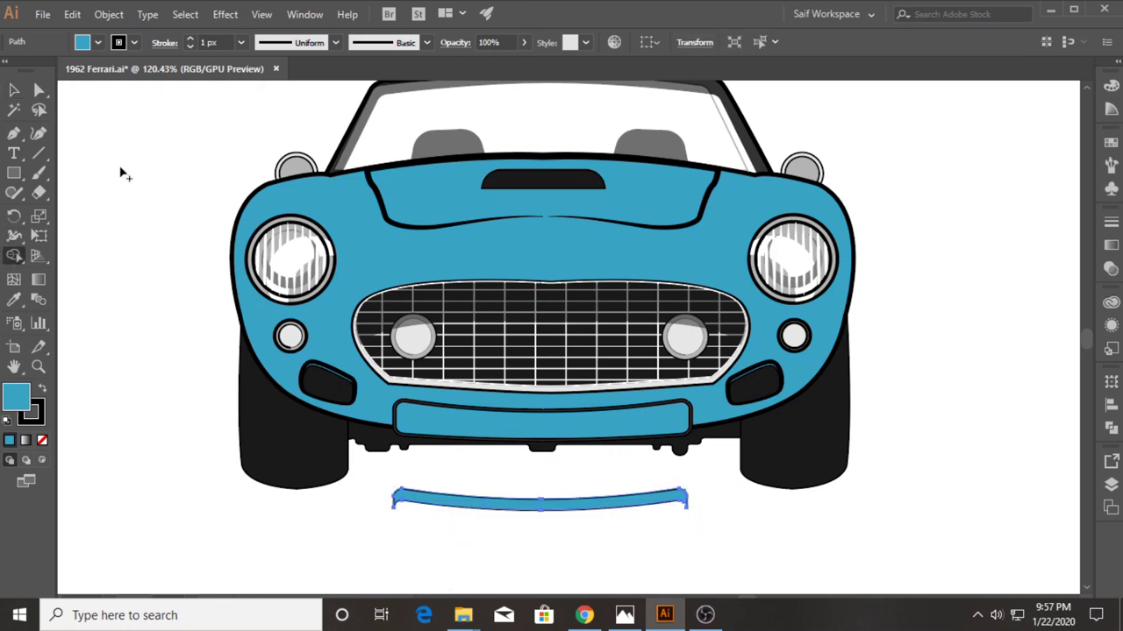
# Step: Eyedropper the shadow's 50% style onto the strip, fill it white, and place it on the bumper's top edge
pyautogui.click(14, 299)
pyautogui.click(377, 270)
pyautogui.click(98, 42)
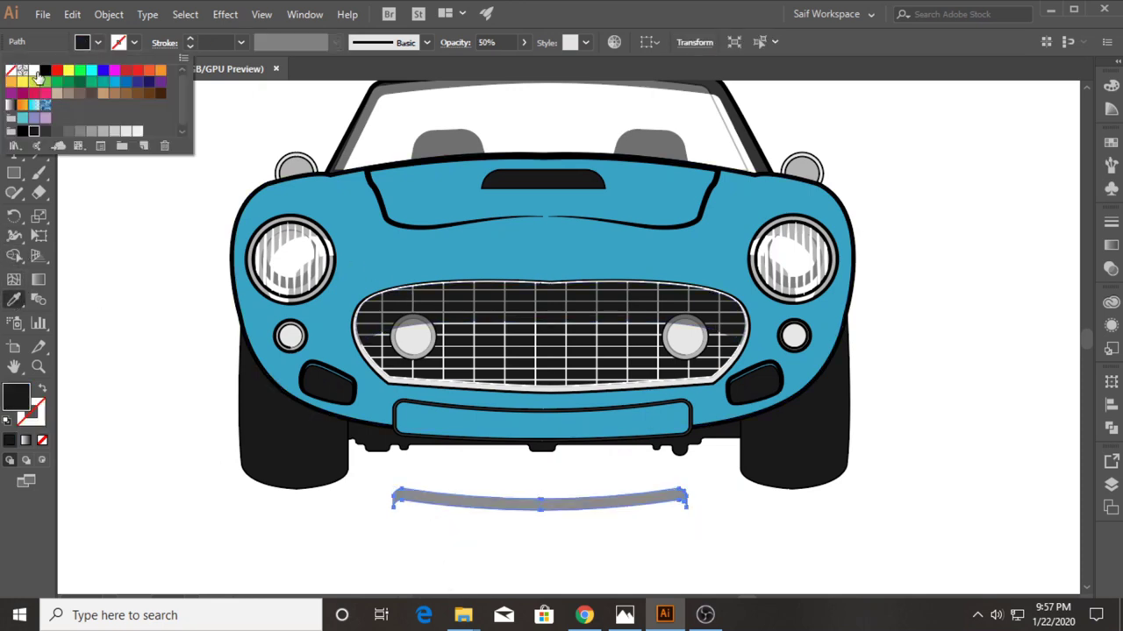
pyautogui.click(33, 71)
pyautogui.press('Escape')
pyautogui.click(14, 90)
pyautogui.moveTo(541, 503); pyautogui.dragTo(544, 416)
# Step: Check the blue bumper's stroke options and the white highlight strip
pyautogui.click(545, 485)
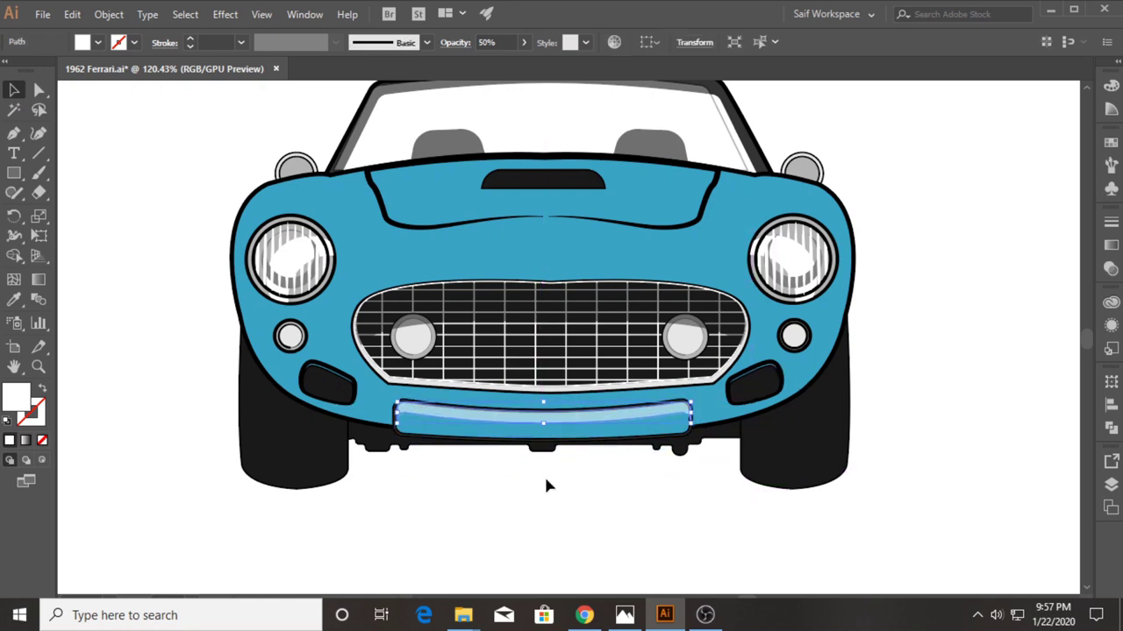
pyautogui.click(566, 437)
pyautogui.click(164, 42)
pyautogui.click(333, 513)
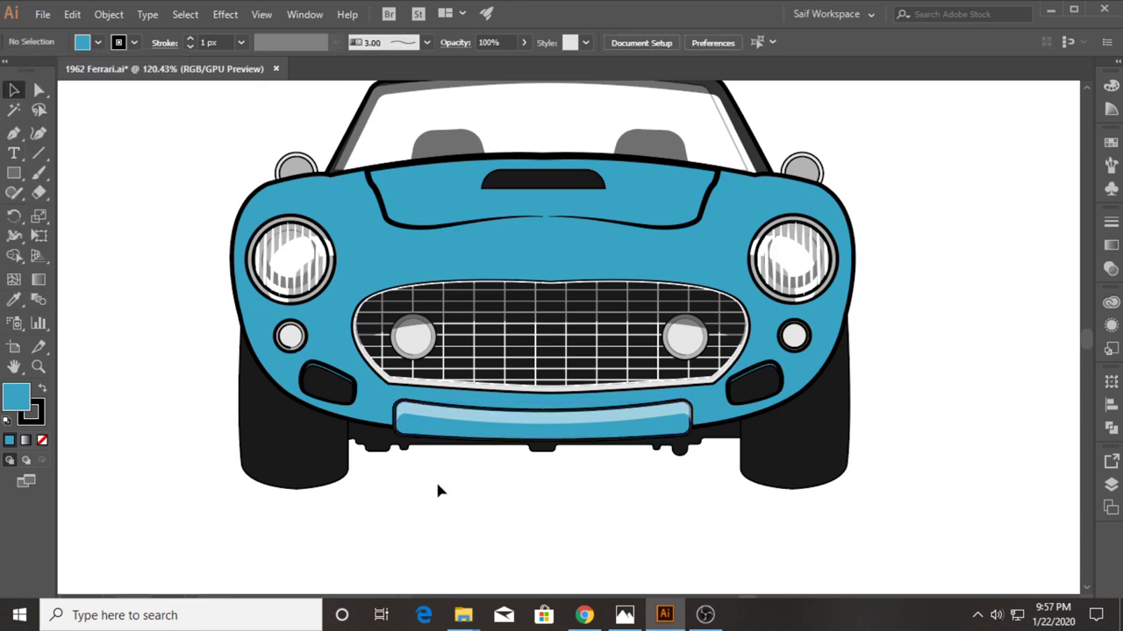
pyautogui.click(474, 439)
pyautogui.click(165, 42)
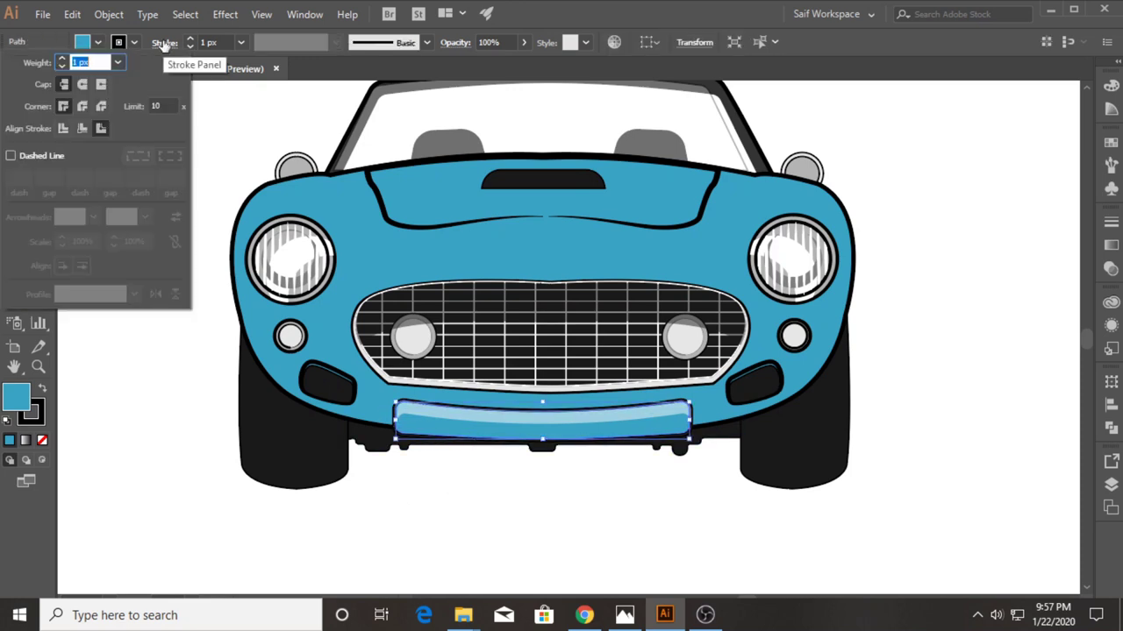
pyautogui.click(497, 508)
pyautogui.click(541, 424)
pyautogui.click(506, 542)
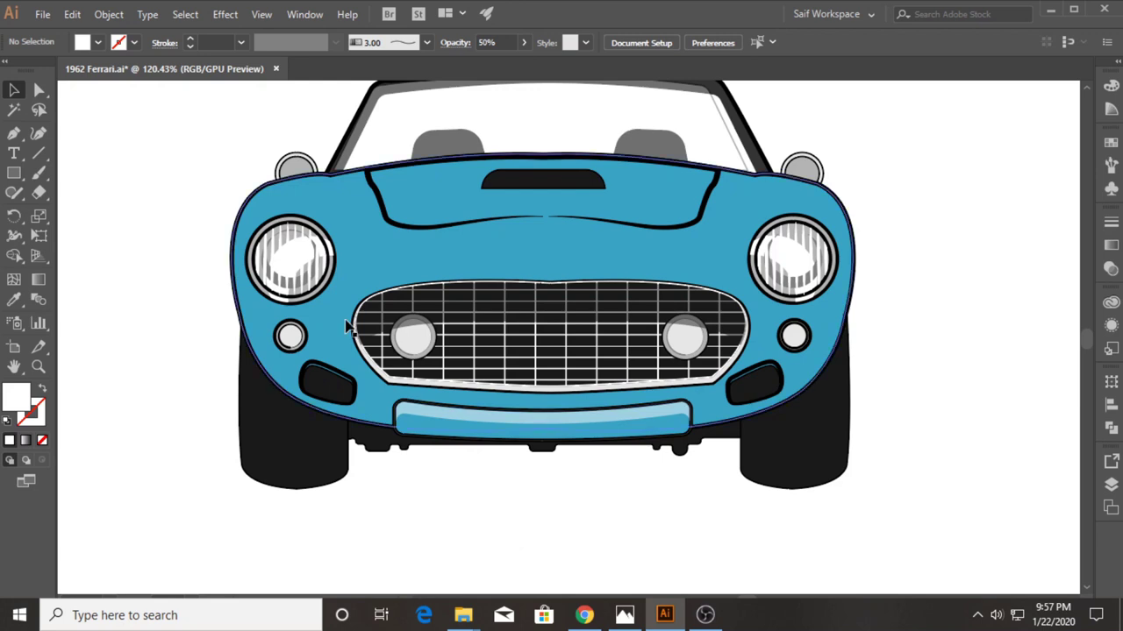
# Step: Zoom out to the whole artboard and save 1962 Ferrari.ai
pyautogui.click(38, 367)
pyautogui.moveTo(526, 271); pyautogui.dragTo(450, 272)
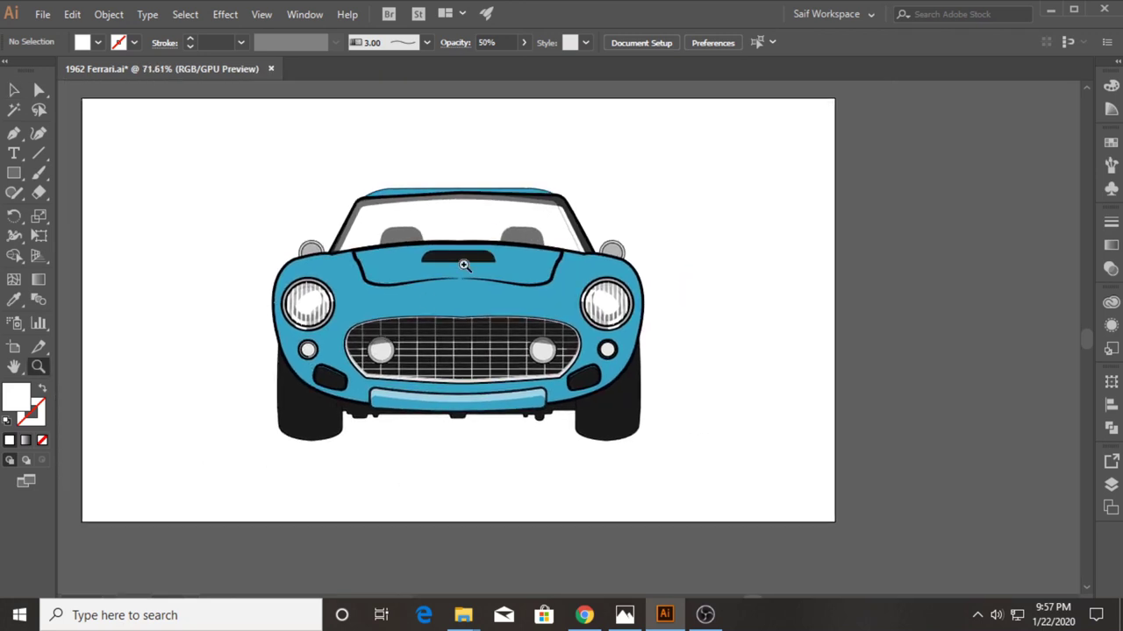
pyautogui.hotkey('ctrl', 's')
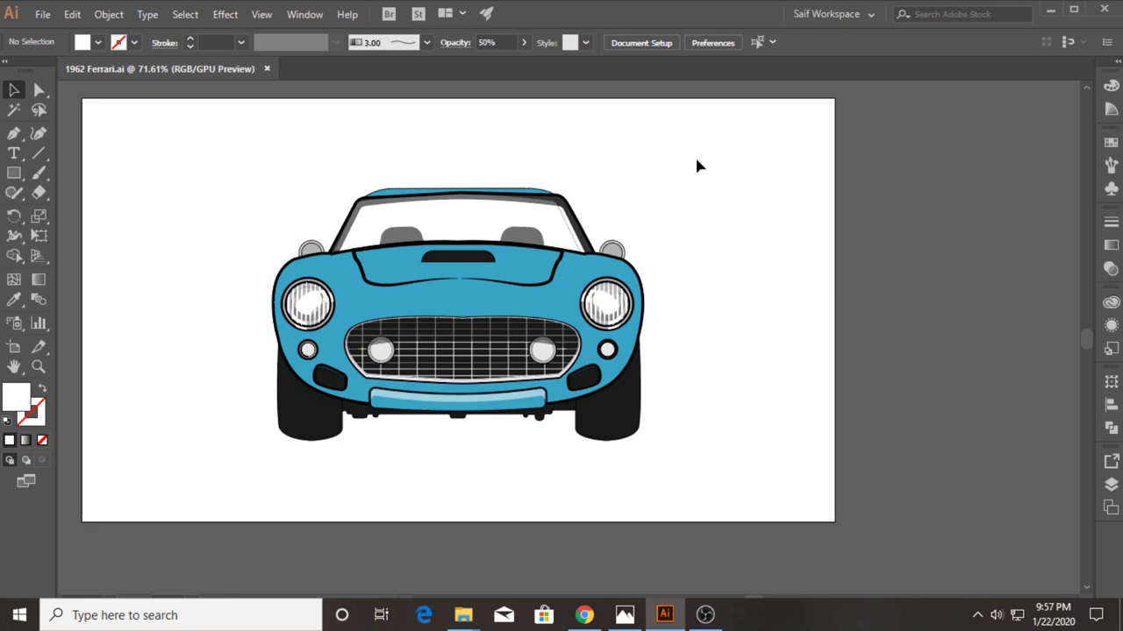
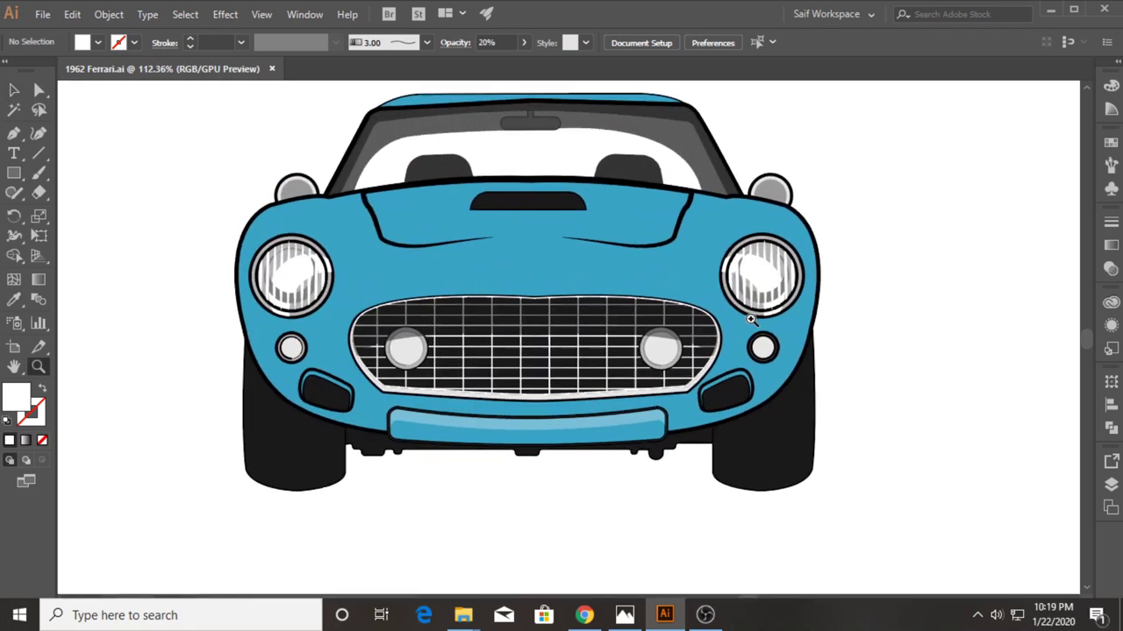
# Step: Try drawing a highlight shape on the zoomed-in hood with the Pen tool, then undo it
pyautogui.click(689, 201)
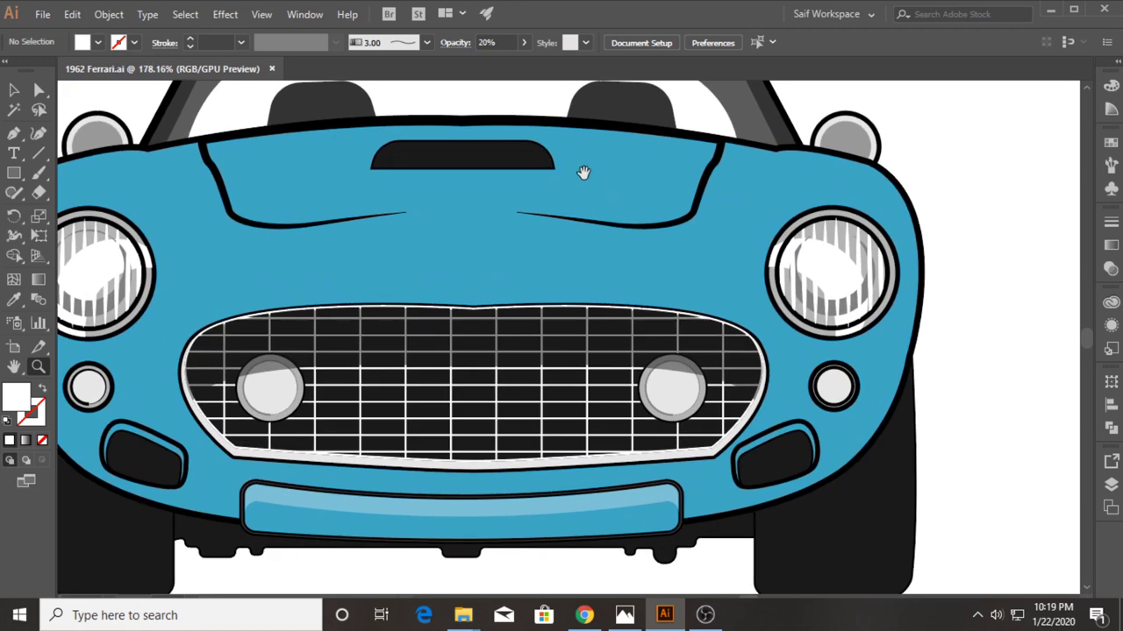
pyautogui.click(584, 173)
pyautogui.click(16, 135)
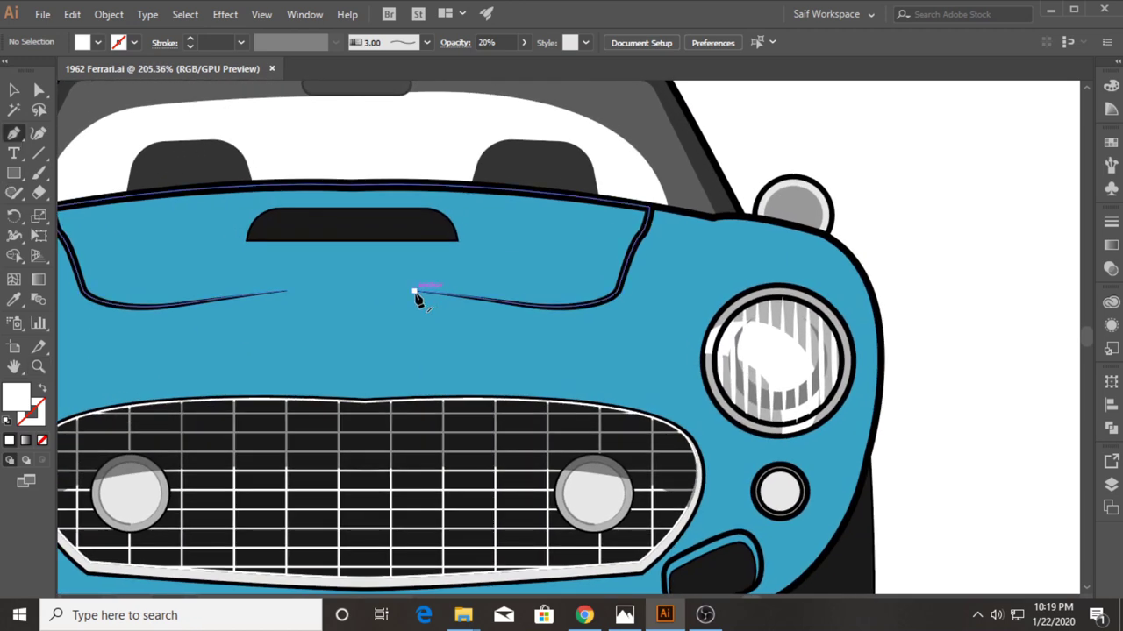
pyautogui.moveTo(697, 214)
pyautogui.mouseDown()
pyautogui.moveTo(663, 340)
pyautogui.moveTo(422, 298)
pyautogui.moveTo(605, 307)
pyautogui.mouseUp()
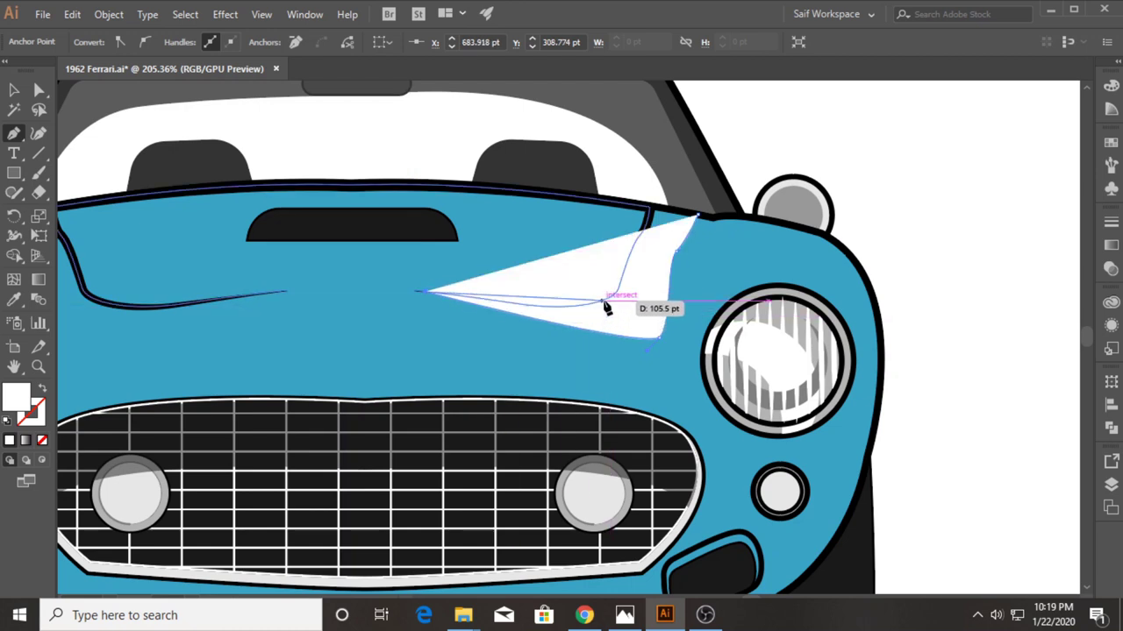
pyautogui.moveTo(605, 307); pyautogui.dragTo(526, 280)
pyautogui.press('v')
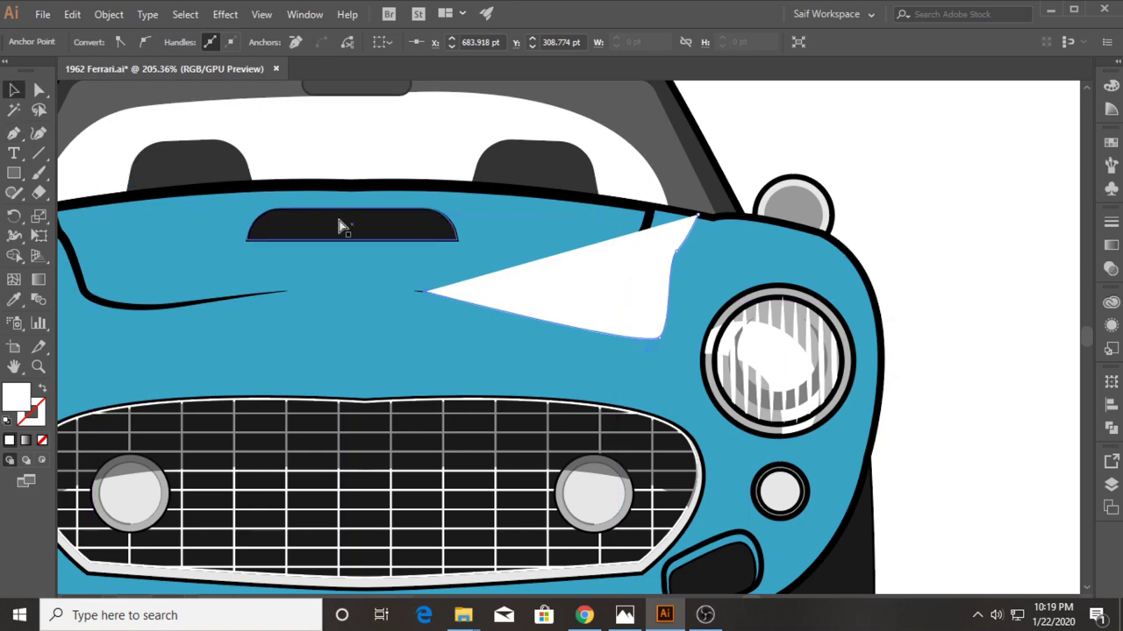
pyautogui.hotkey('ctrl', 'z')
pyautogui.hotkey('ctrl', 'z')
pyautogui.hotkey('ctrl', 'z')
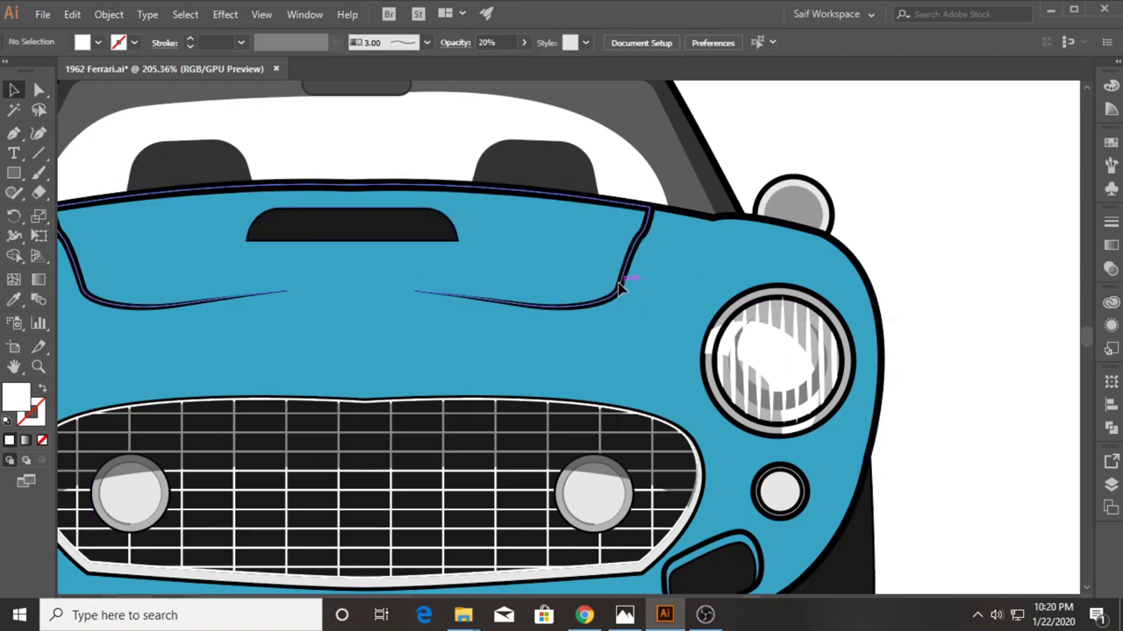
# Step: Duplicate the hood crease line and place the copy beside the artboard
pyautogui.moveTo(619, 288); pyautogui.dragTo(715, 230)
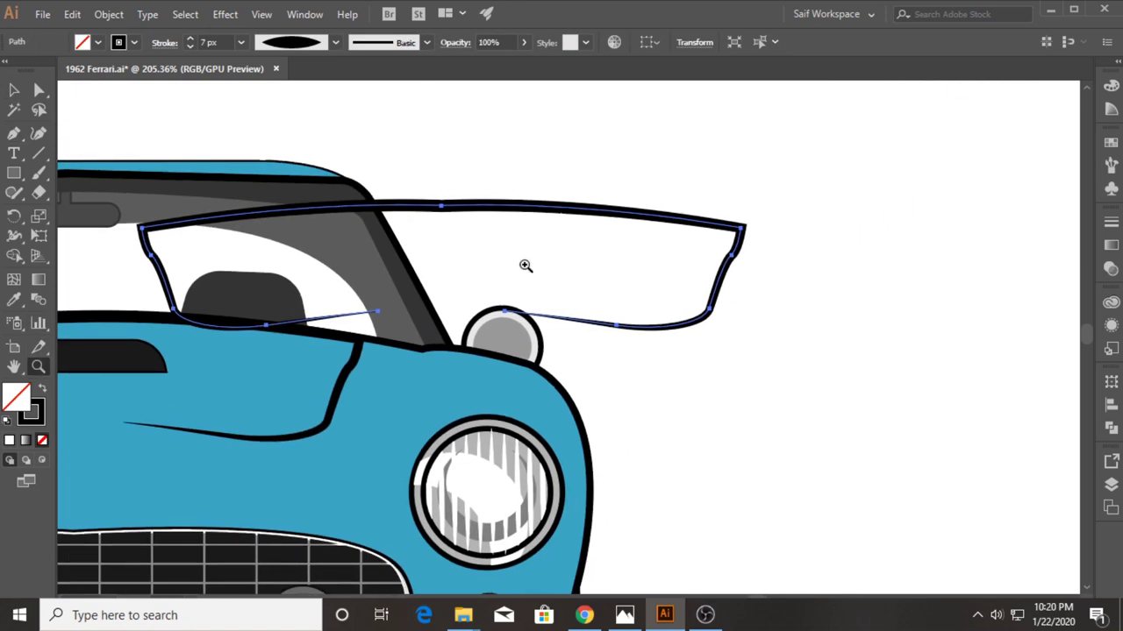
pyautogui.scroll(-5, 496, 258)
pyautogui.press('v')
pyautogui.moveTo(434, 272); pyautogui.dragTo(877, 273)
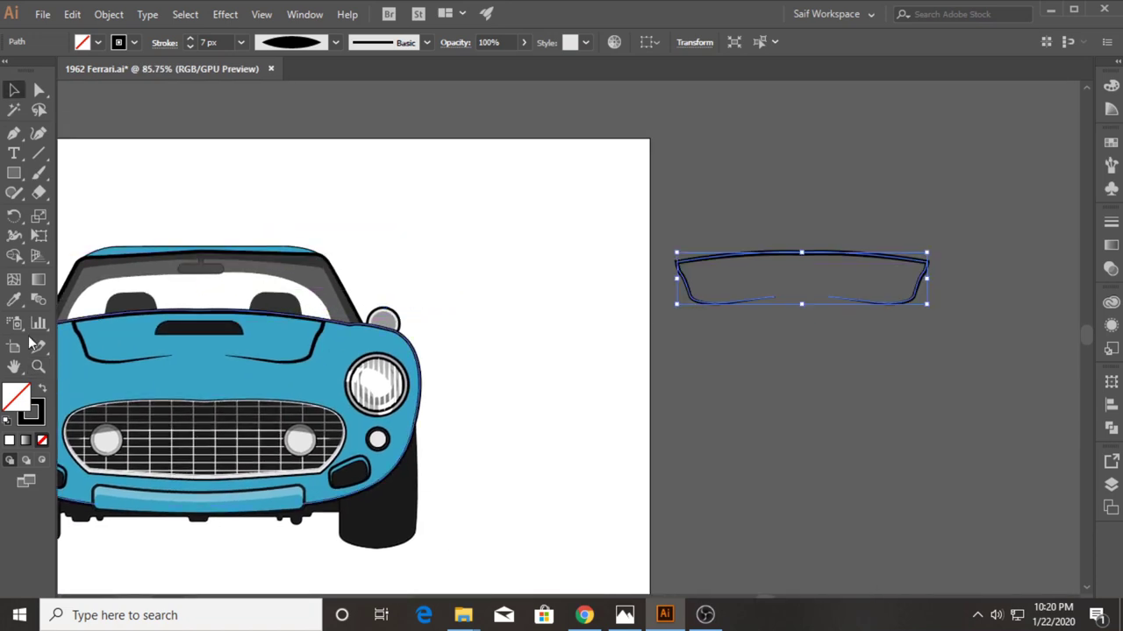
pyautogui.scroll(3, 847, 283)
pyautogui.scroll(2, 567, 314)
pyautogui.scroll(1, 566, 313)
pyautogui.click(14, 89)
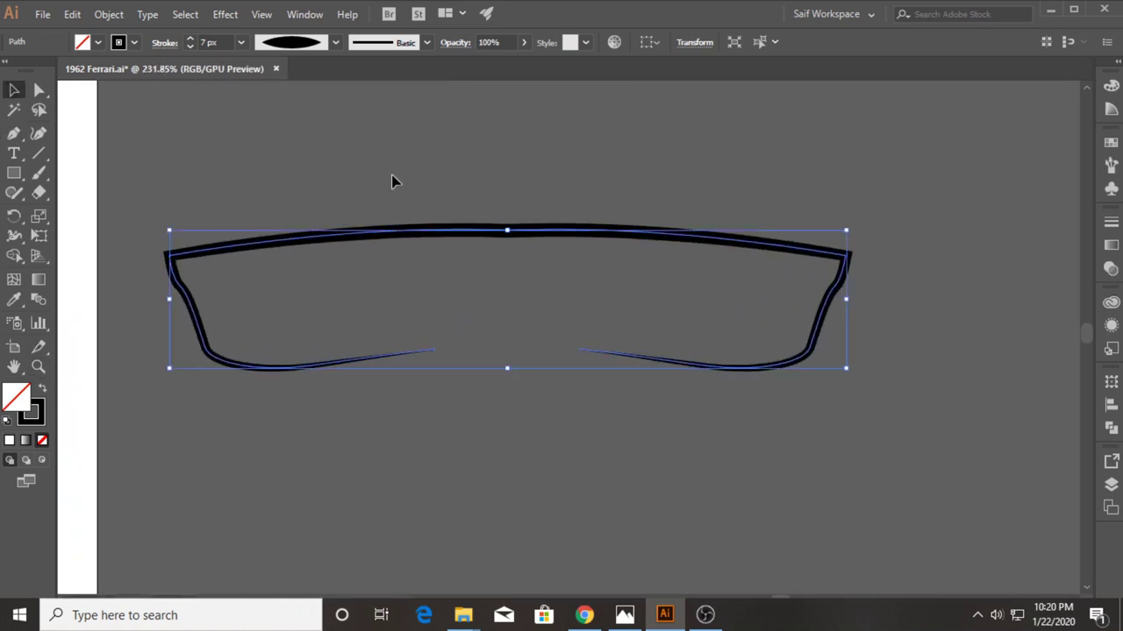
pyautogui.click(394, 181)
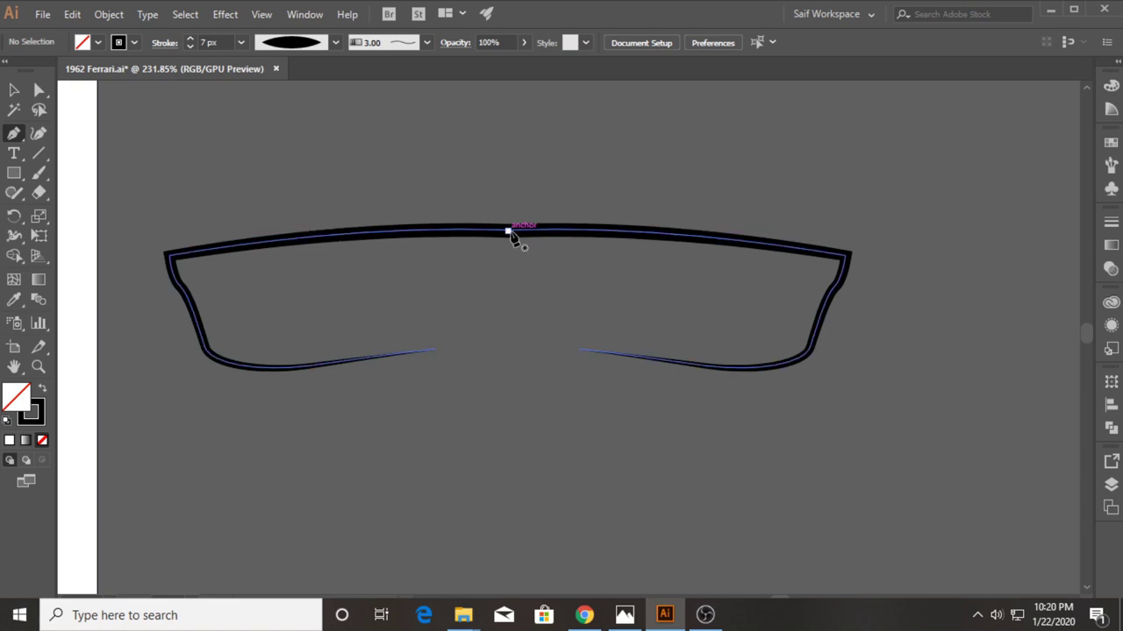
# Step: Add an anchor to the copied outline and delete its top segment
pyautogui.click(508, 230)
pyautogui.click(14, 90)
pyautogui.click(509, 233)
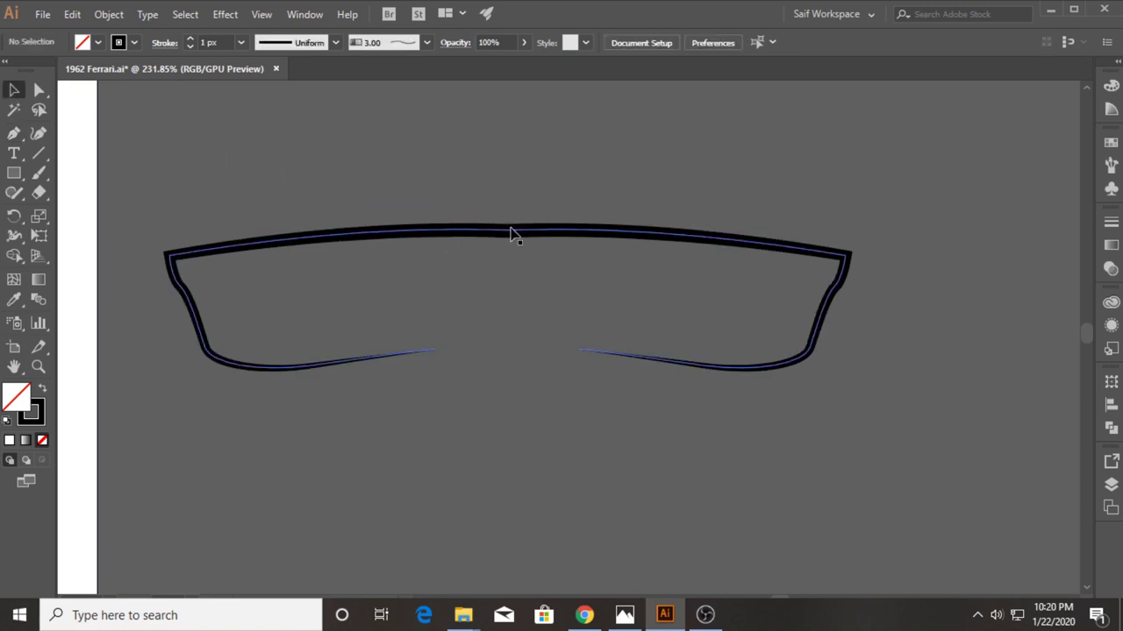
pyautogui.click(39, 89)
pyautogui.click(509, 231)
pyautogui.press('Delete')
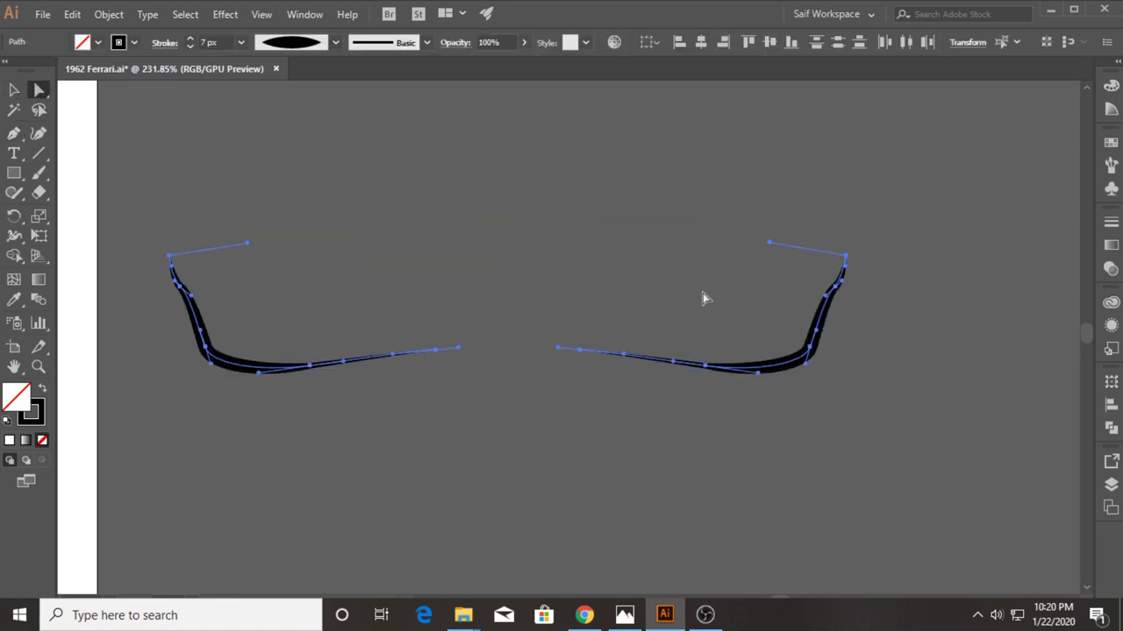
# Step: Close the right crease into a curved highlight shape with the Pen tool
pyautogui.click(611, 266)
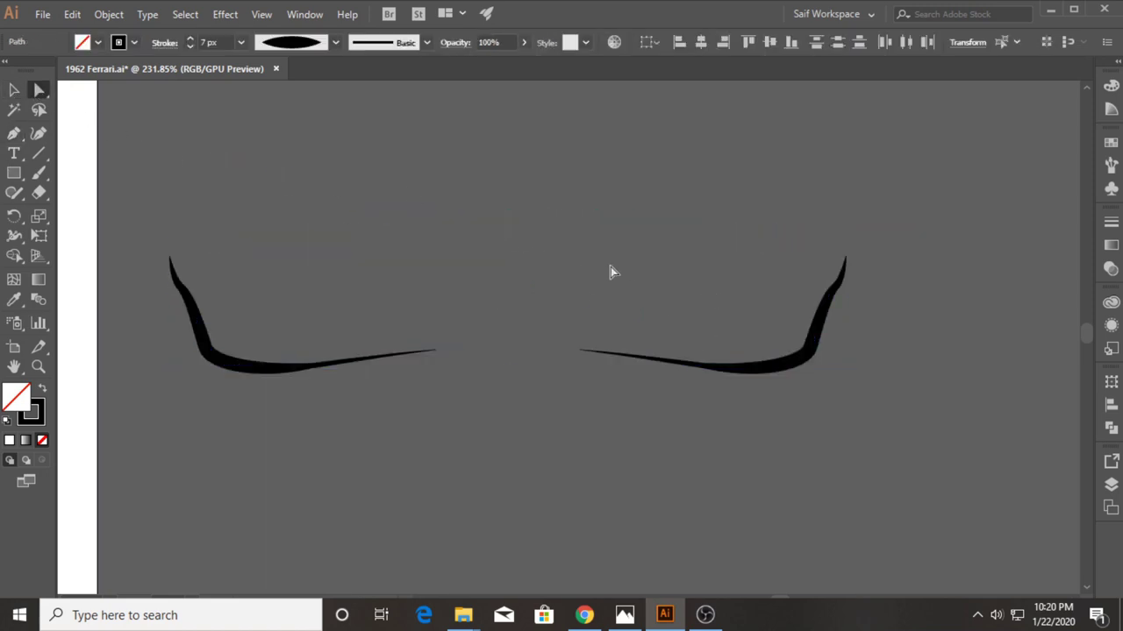
pyautogui.click(579, 351)
pyautogui.click(752, 399)
pyautogui.moveTo(839, 401); pyautogui.dragTo(851, 370)
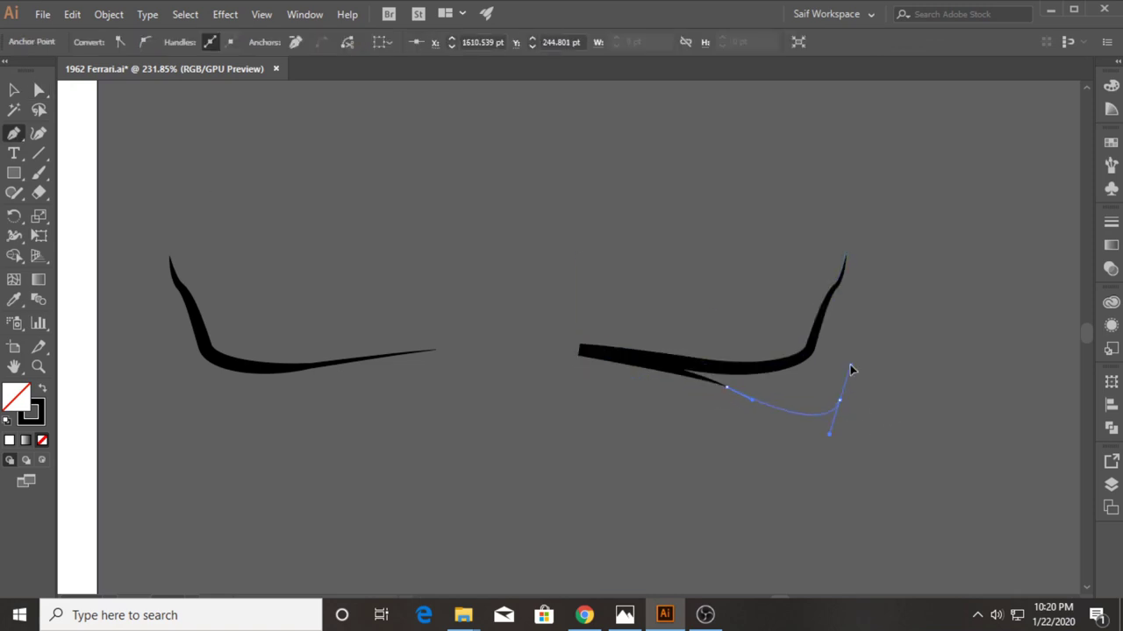
pyautogui.moveTo(854, 309); pyautogui.dragTo(888, 261)
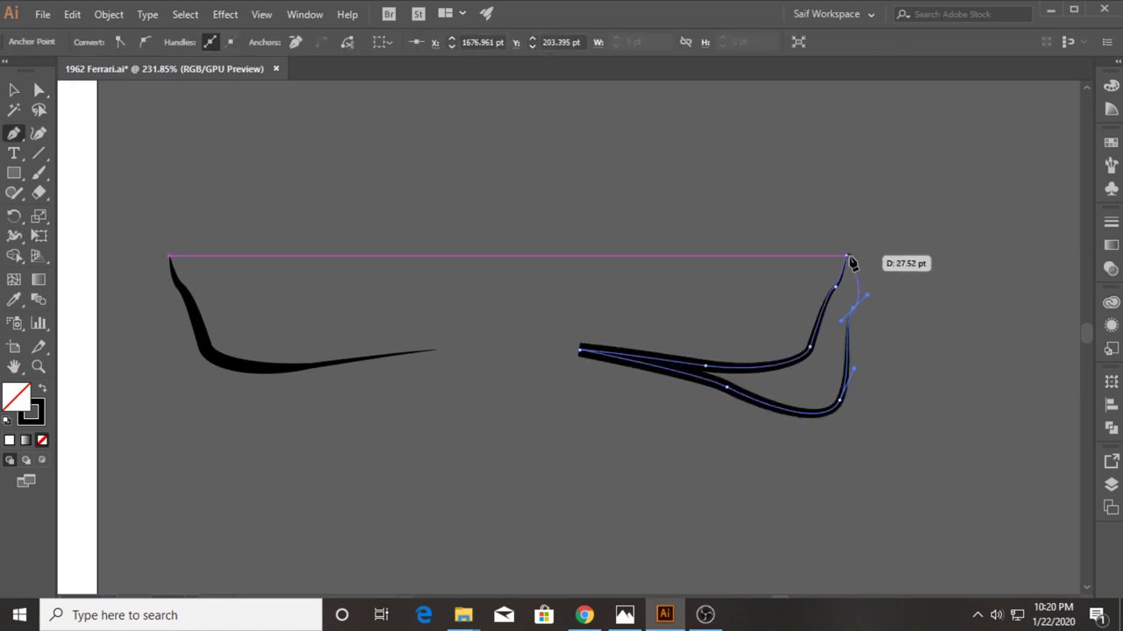
pyautogui.click(886, 257)
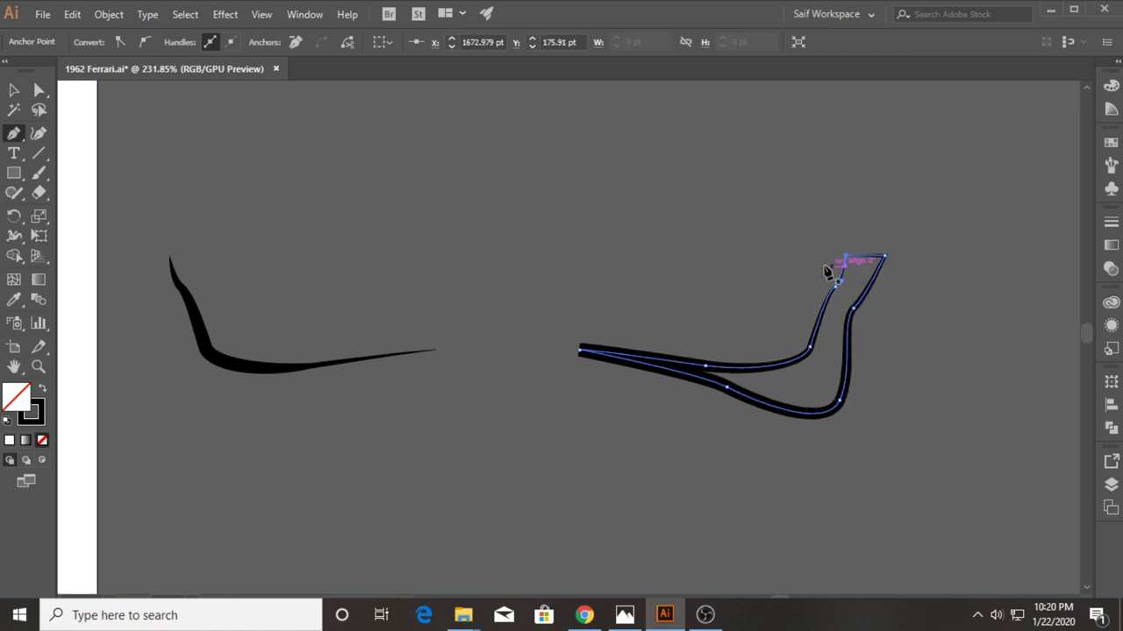
pyautogui.press('v')
# Step: Give the highlight shape a white fill and no stroke
pyautogui.click(134, 42)
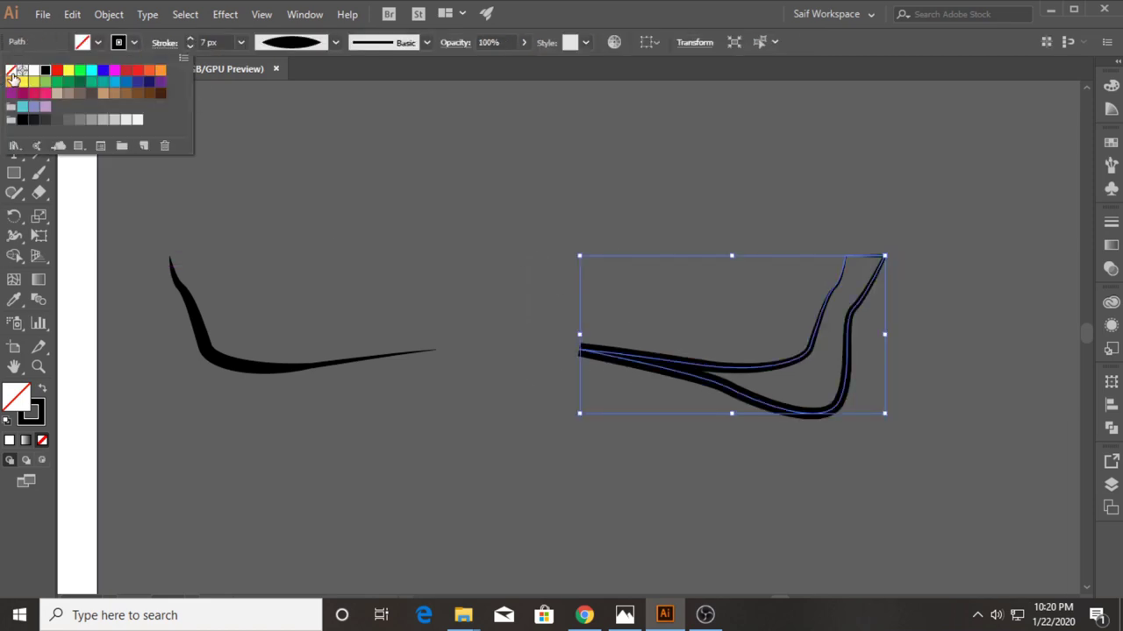
pyautogui.click(12, 70)
pyautogui.click(98, 42)
pyautogui.click(28, 71)
pyautogui.click(690, 261)
pyautogui.click(790, 377)
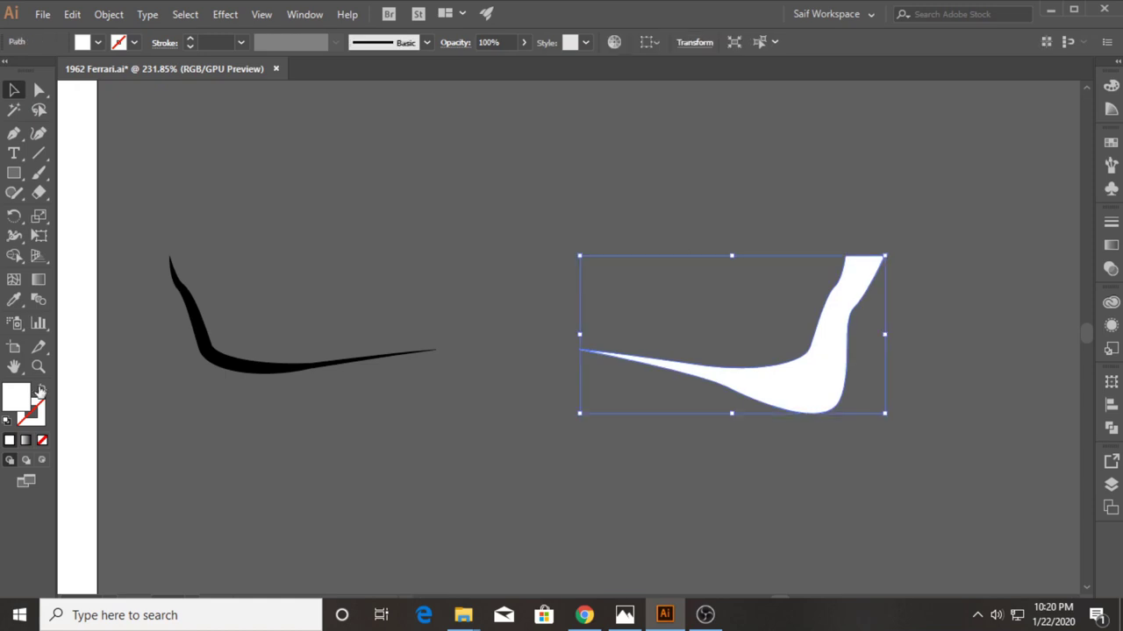
pyautogui.press('z')
pyautogui.moveTo(614, 377); pyautogui.dragTo(183, 376)
# Step: Set the highlight to 20% opacity and position it on the hood's right side
pyautogui.press('2')
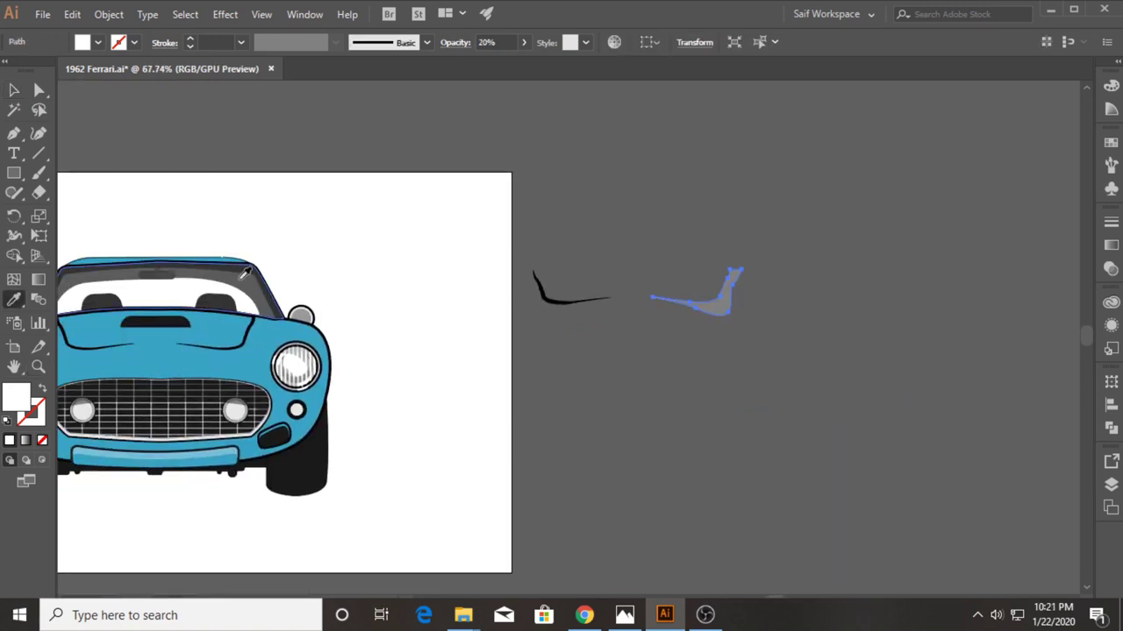
pyautogui.press('v')
pyautogui.moveTo(699, 313); pyautogui.dragTo(243, 352)
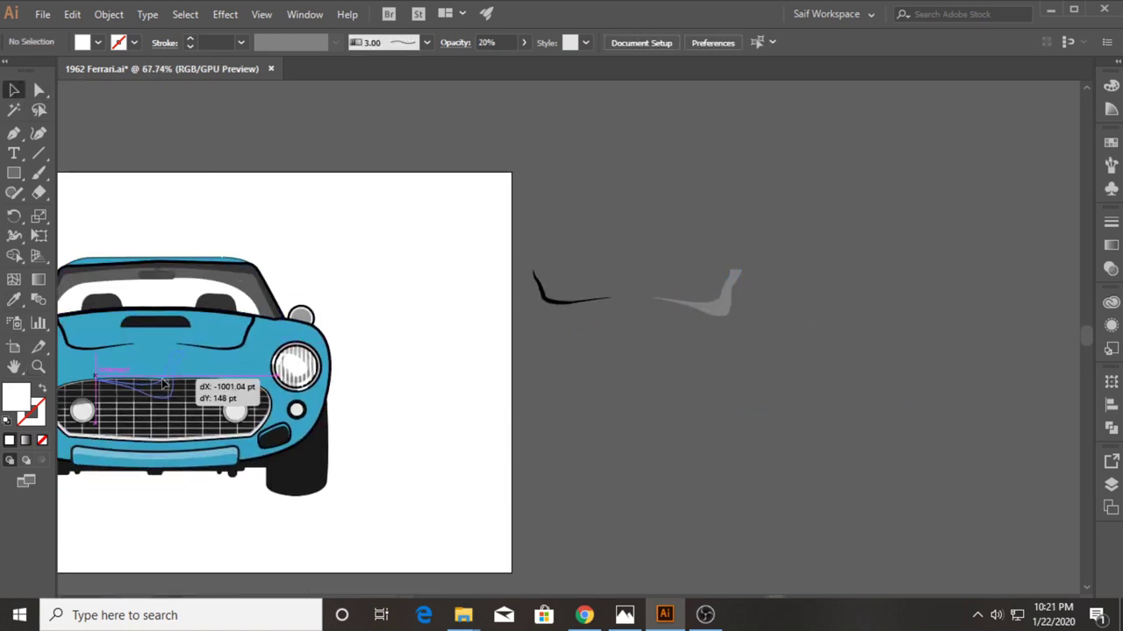
pyautogui.press('z')
pyautogui.click(225, 357)
pyautogui.press('v')
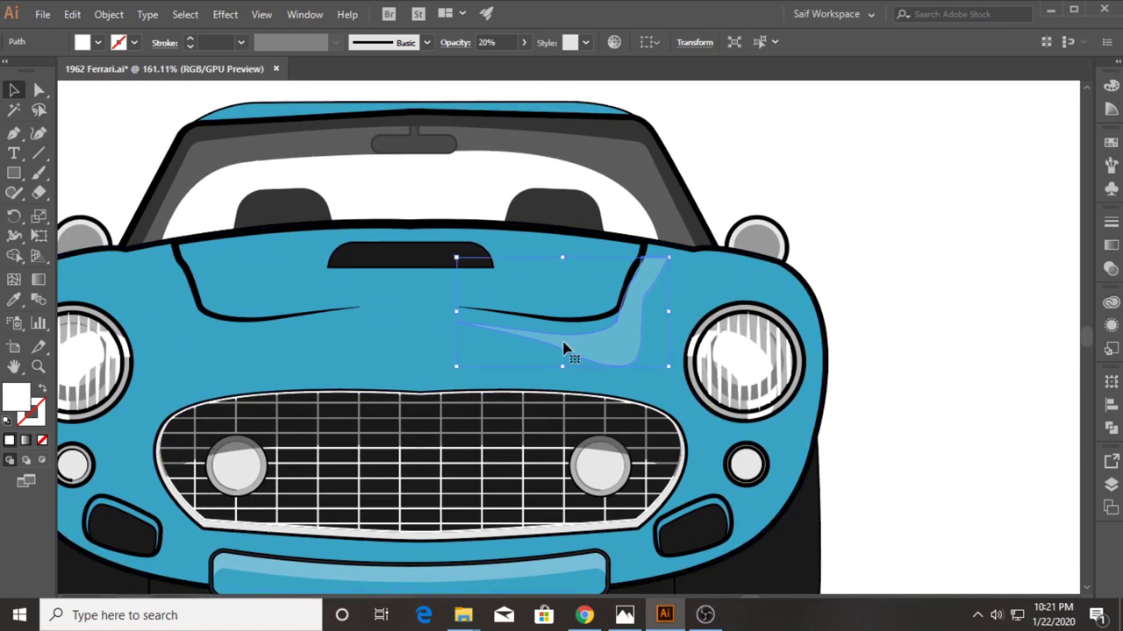
pyautogui.moveTo(632, 318); pyautogui.dragTo(635, 318)
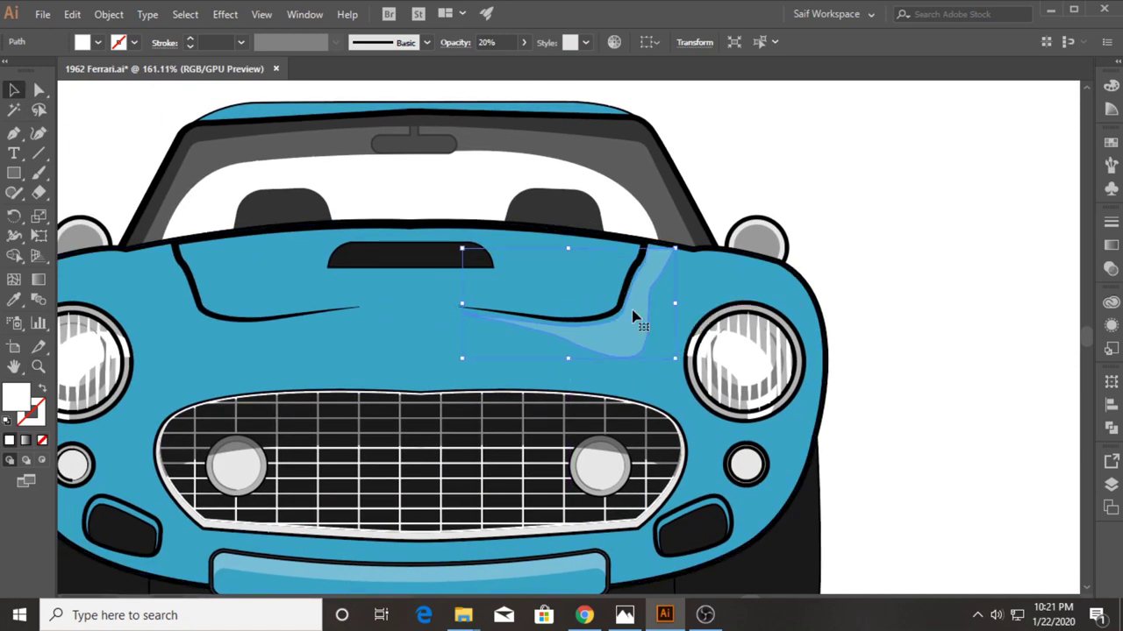
# Step: Bring the hood outline in front of the highlight and tuck the highlight's corner under it
pyautogui.click(619, 309)
pyautogui.rightClick(618, 241)
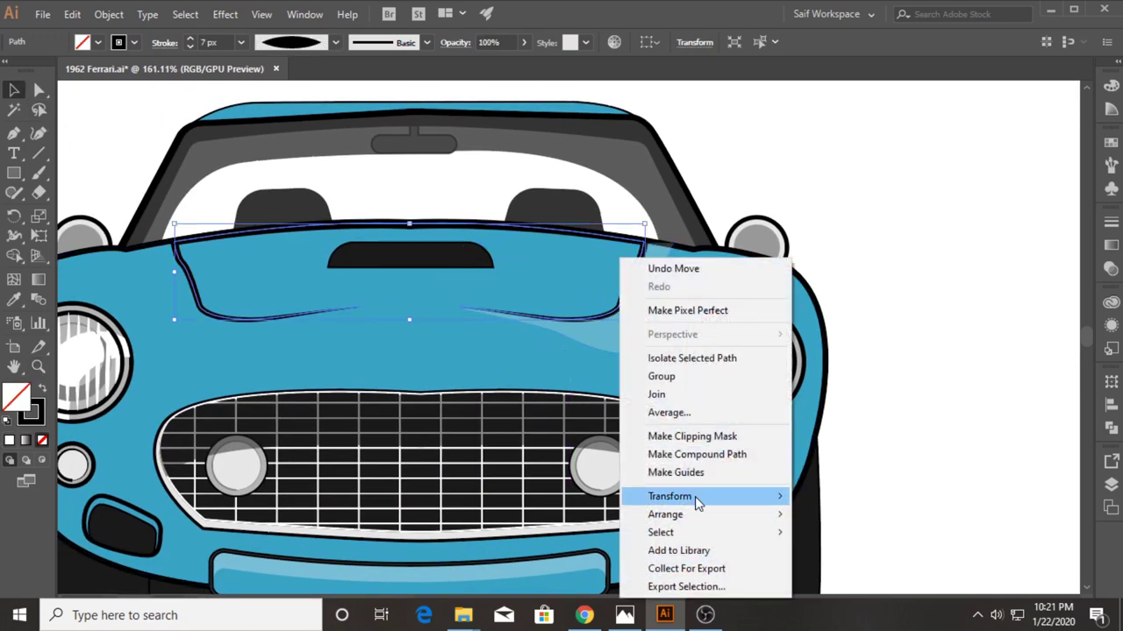
pyautogui.click(859, 511)
pyautogui.click(906, 353)
pyautogui.press('a')
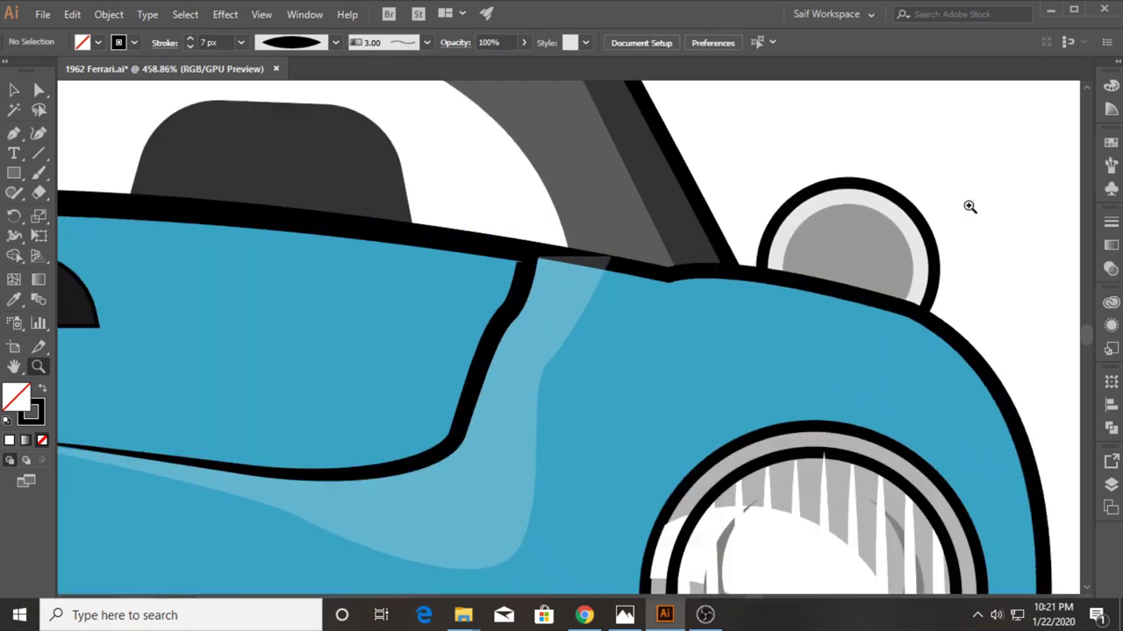
pyautogui.moveTo(649, 211); pyautogui.dragTo(967, 208)
pyautogui.click(653, 292)
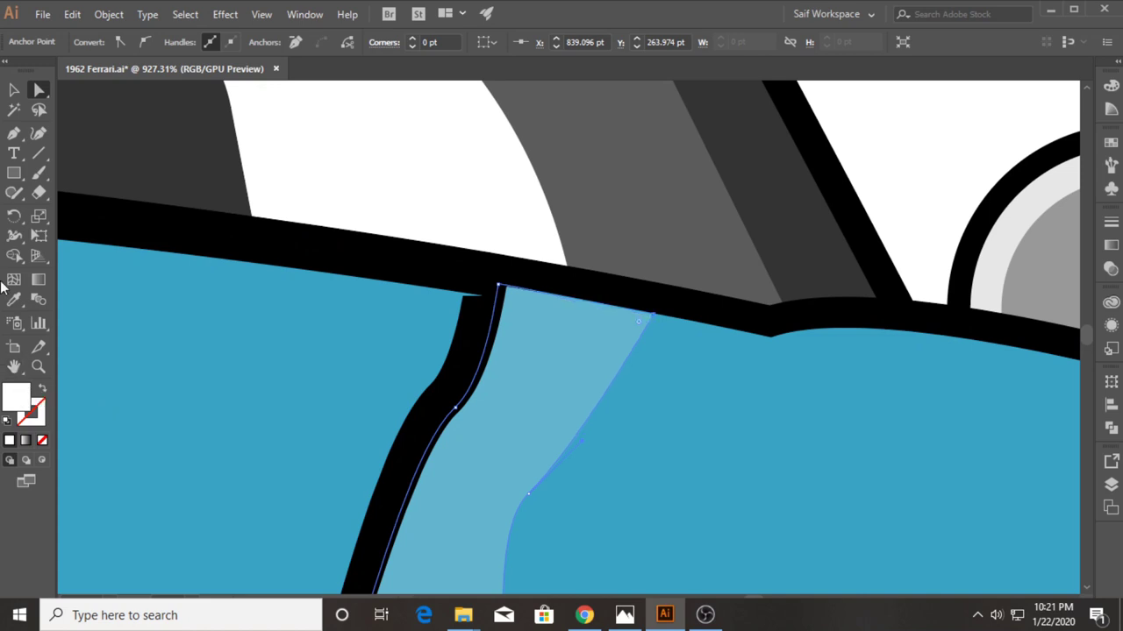
pyautogui.click(38, 366)
pyautogui.scroll(-5, 242, 382)
pyautogui.moveTo(241, 381); pyautogui.dragTo(426, 291)
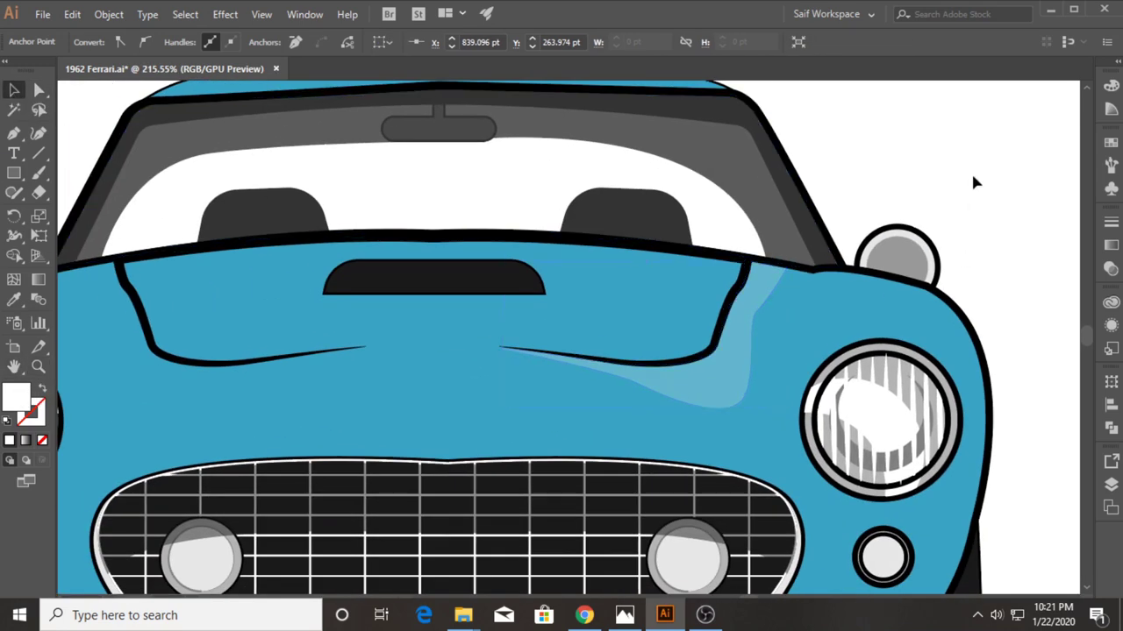
# Step: Reflect a copy of the highlight and move it to the hood's left side
pyautogui.press('v')
pyautogui.rightClick(734, 381)
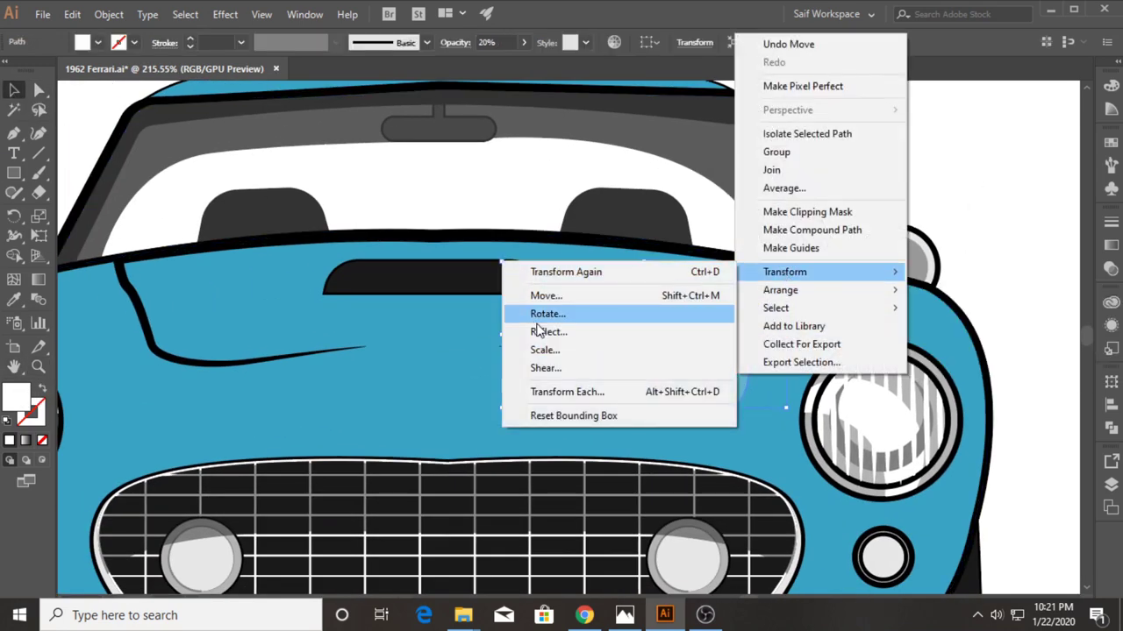
pyautogui.click(539, 330)
pyautogui.click(76, 255)
pyautogui.moveTo(579, 360); pyautogui.dragTo(114, 299)
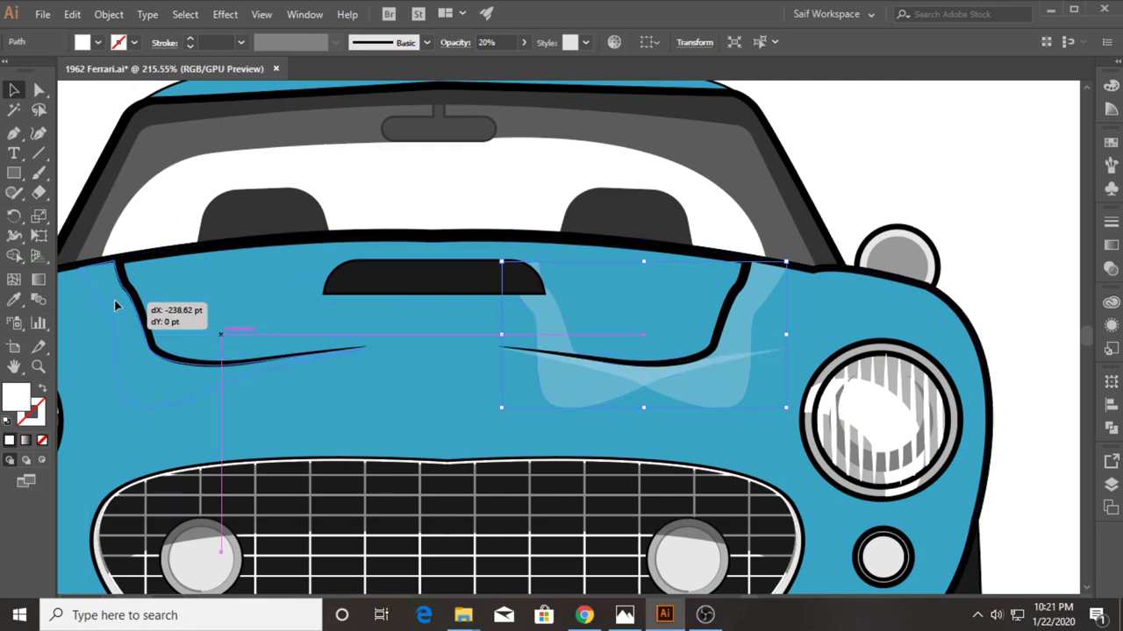
pyautogui.click(1018, 191)
pyautogui.hscroll(4, 836, 188)
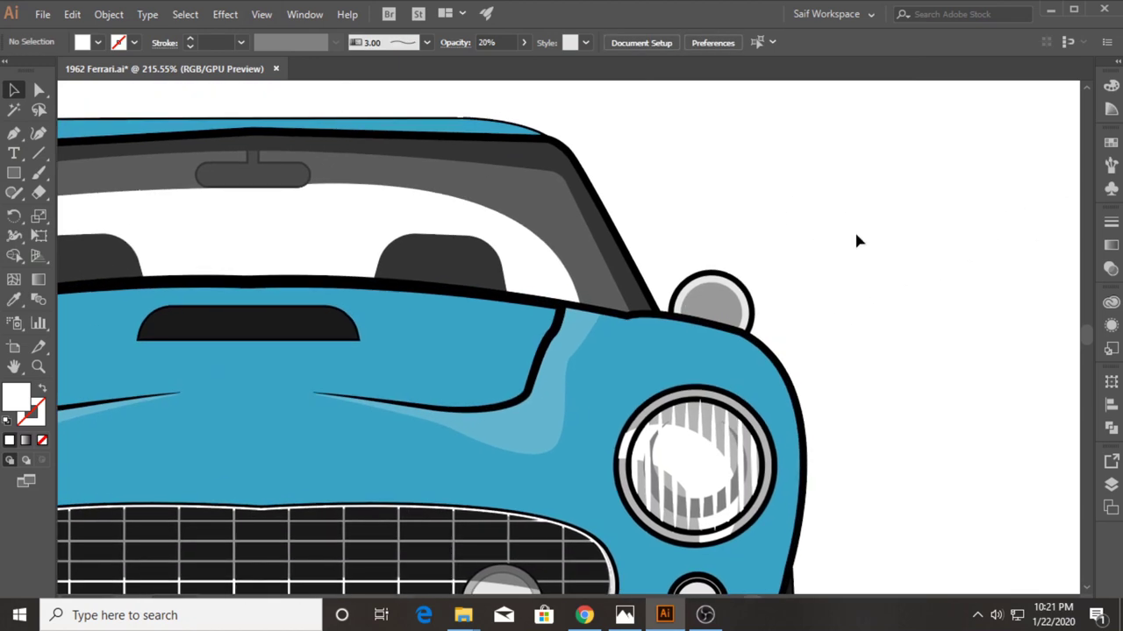
pyautogui.scroll(-2, 830, 246)
pyautogui.press('z')
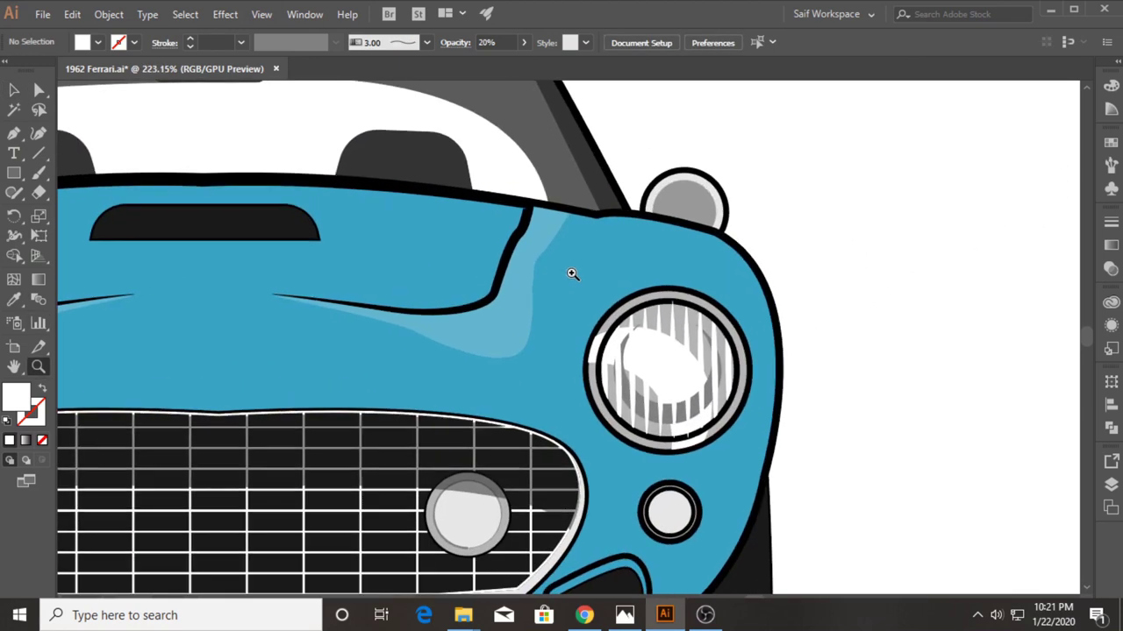
pyautogui.moveTo(574, 271); pyautogui.dragTo(554, 248)
pyautogui.hotkey('ctrl', '0')
# Step: Copy the car body outline off to the right and delete its leftover black swoosh stroke
pyautogui.press('v')
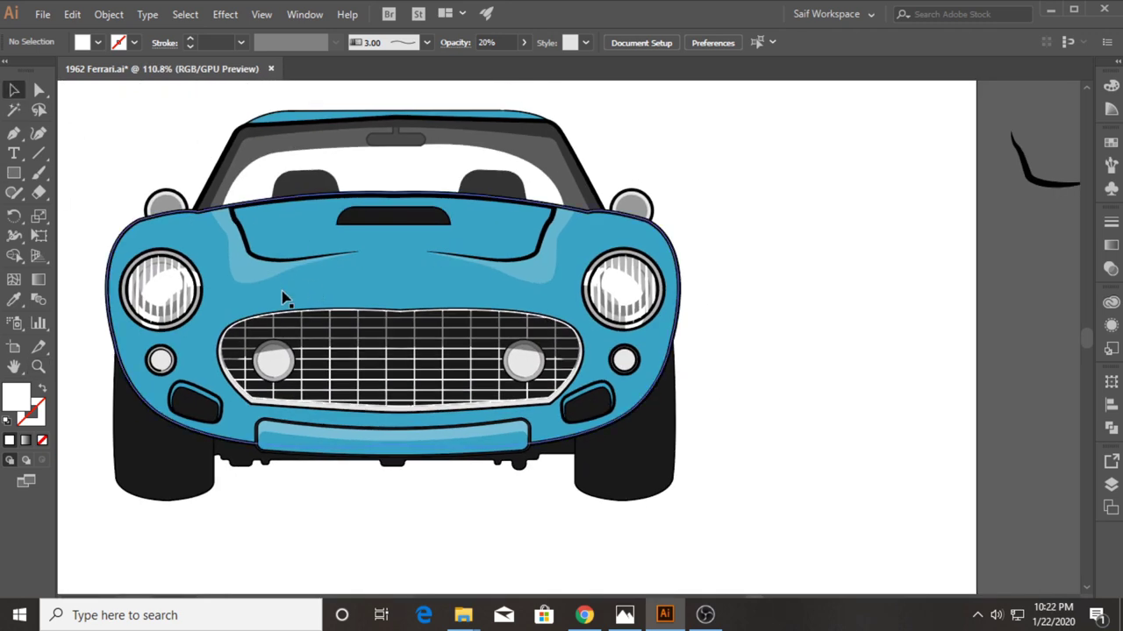
pyautogui.moveTo(283, 296); pyautogui.dragTo(917, 296)
pyautogui.hotkey('ctrl', '-')
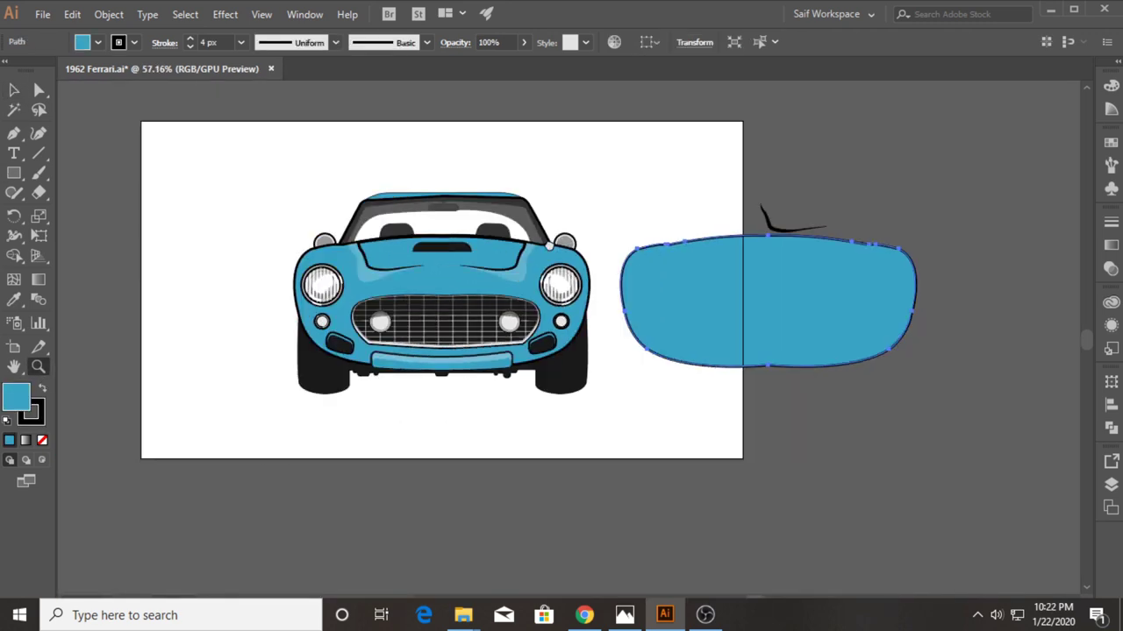
pyautogui.hscroll(2, 684, 214)
pyautogui.click(713, 226)
pyautogui.press('Delete')
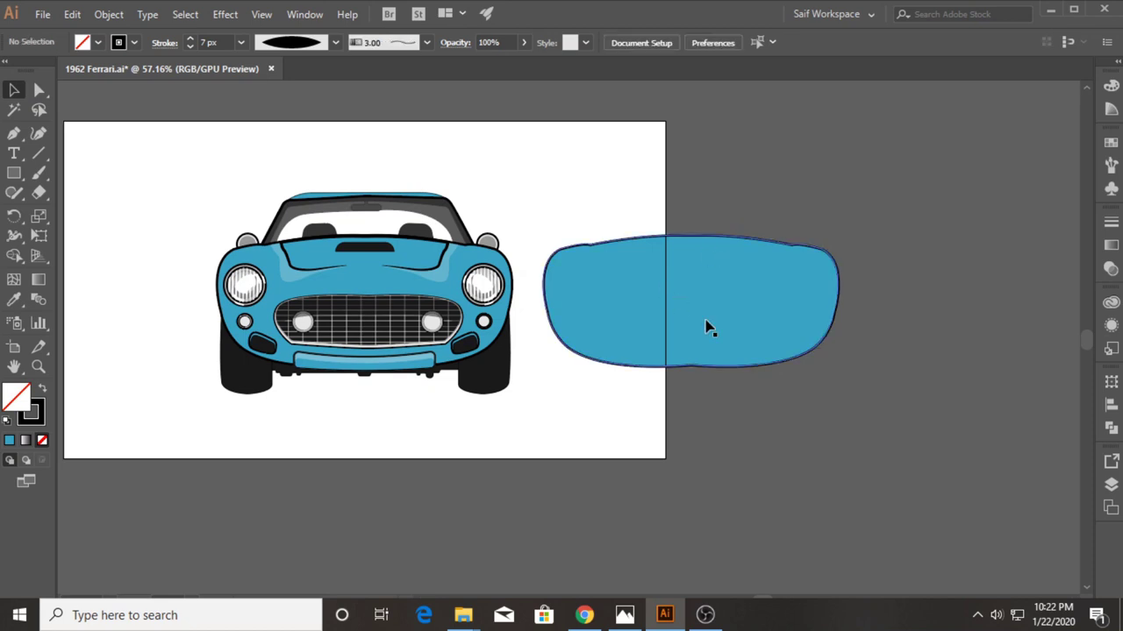
pyautogui.moveTo(709, 327); pyautogui.dragTo(709, 319)
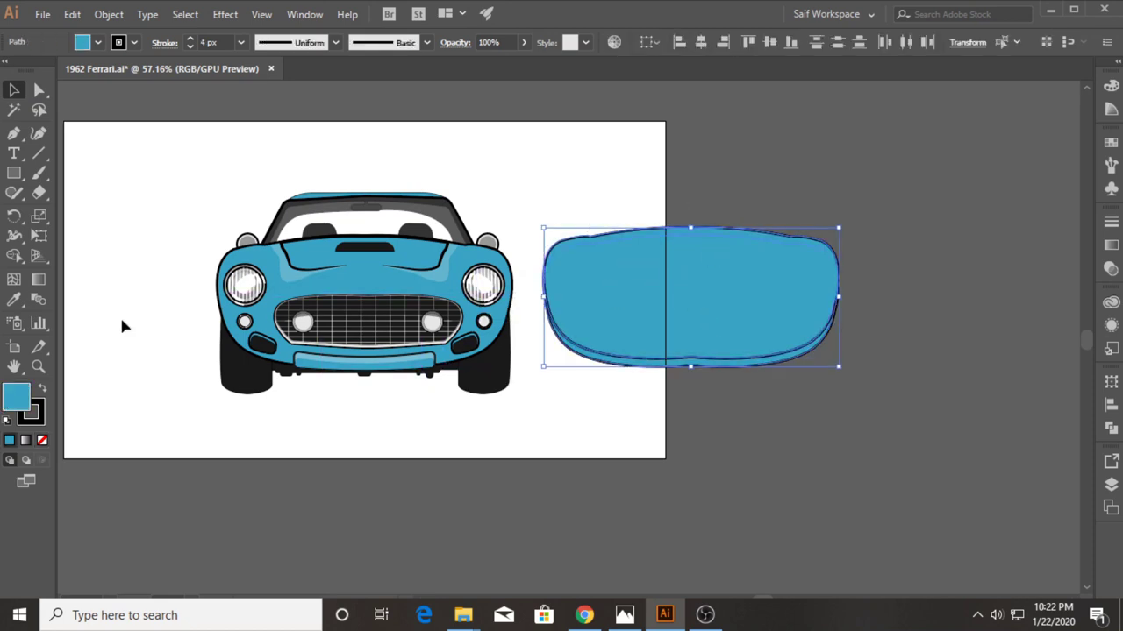
# Step: Place a backward-sent copy of the blue body shape over the car front with black 50% opacity fill
pyautogui.press('v')
pyautogui.click(745, 444)
pyautogui.moveTo(721, 369); pyautogui.dragTo(369, 371)
pyautogui.hotkey('ctrl', 'shift', '[')
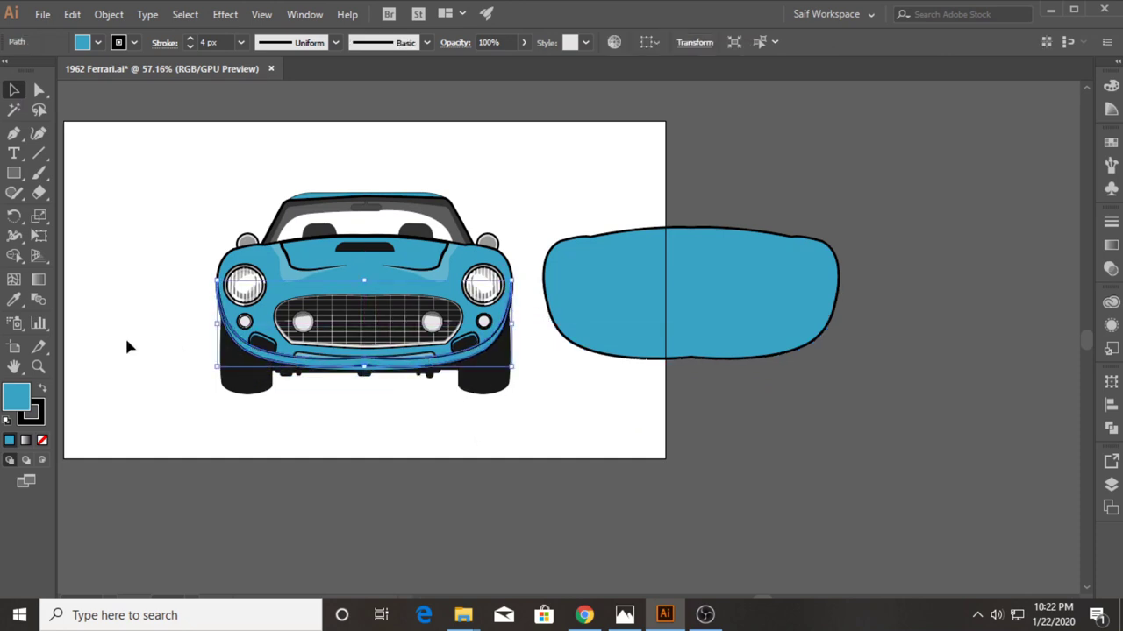
pyautogui.click(244, 300)
pyautogui.click(13, 92)
# Step: Send the dark shadow one level back so it sits beneath the bumper
pyautogui.click(518, 491)
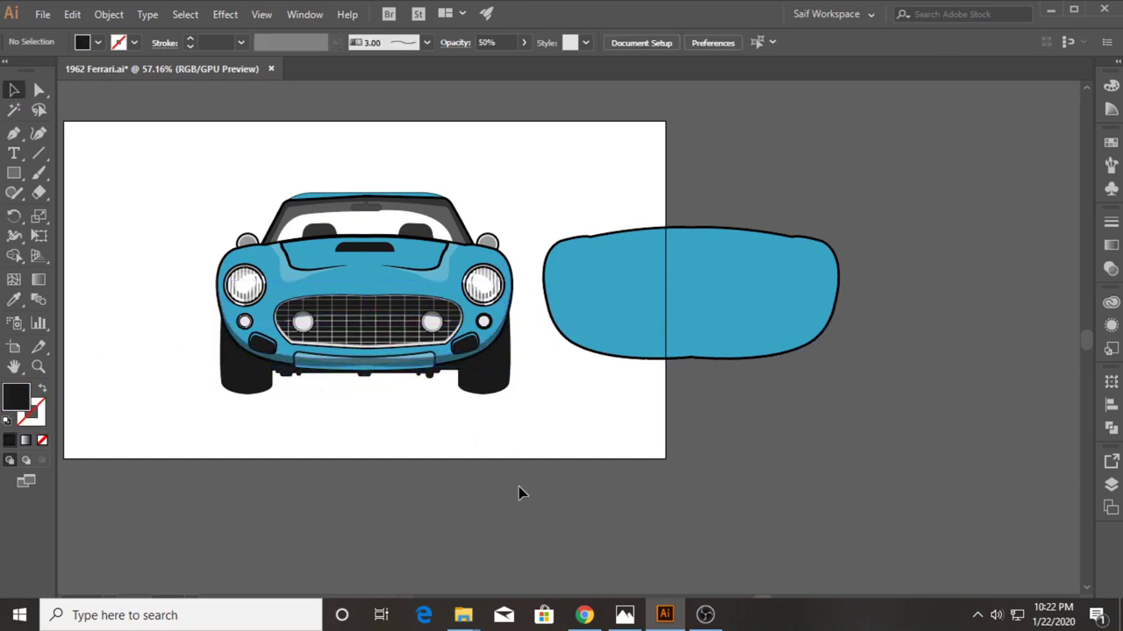
pyautogui.scroll(2, 479, 321)
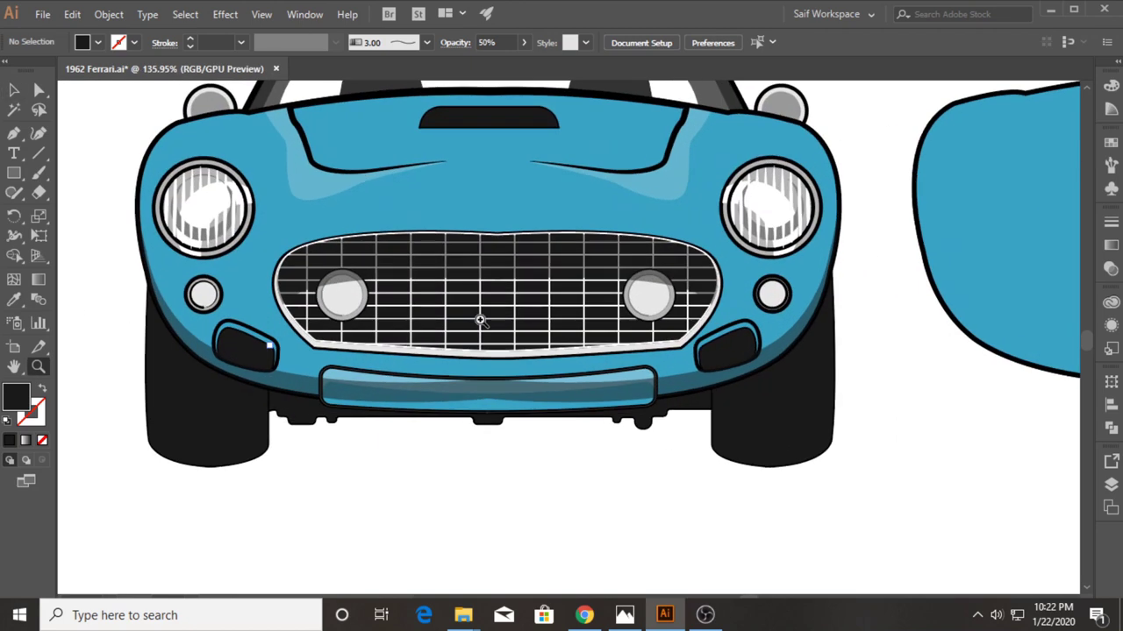
pyautogui.click(313, 392)
pyautogui.hotkey('ctrl', '[')
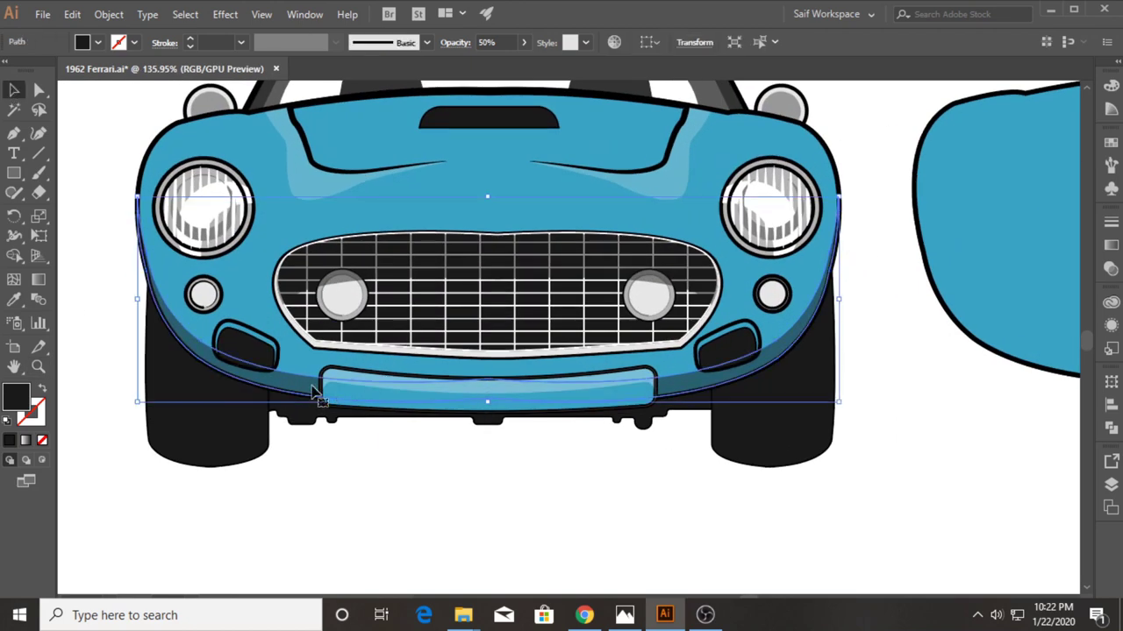
pyautogui.click(907, 443)
pyautogui.hotkey('ctrl', '0')
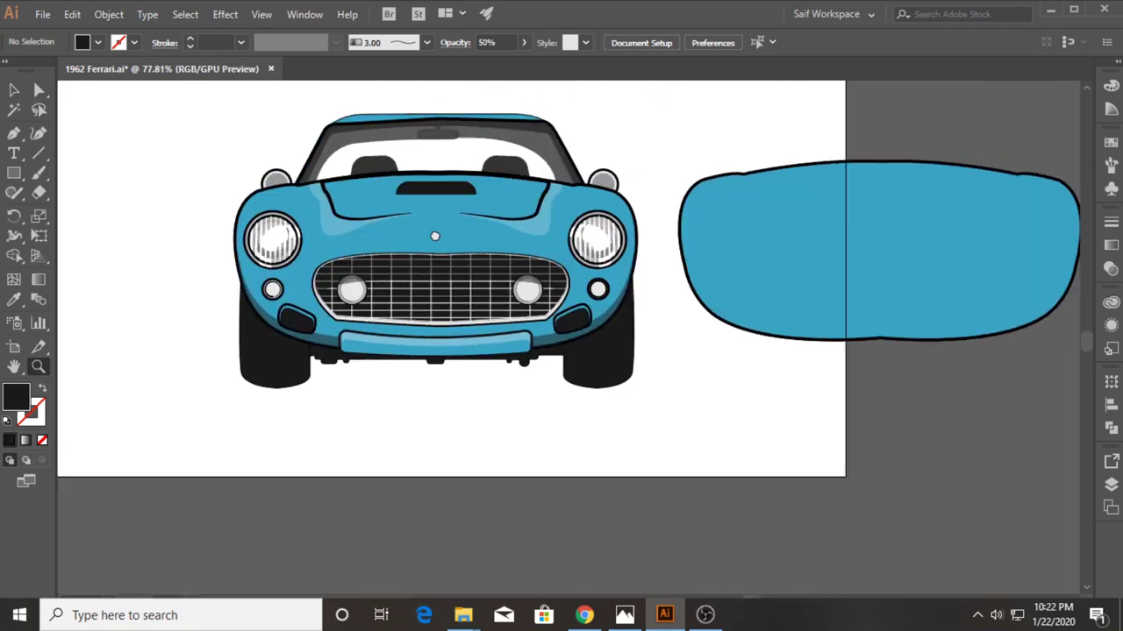
pyautogui.keyDown('alt'); pyautogui.scroll(2, 524, 278); pyautogui.keyUp('alt')
pyautogui.hotkey('ctrl', 'v')
# Step: Draw a closed hooked outline over the right side of the copied body shape
pyautogui.click(546, 296)
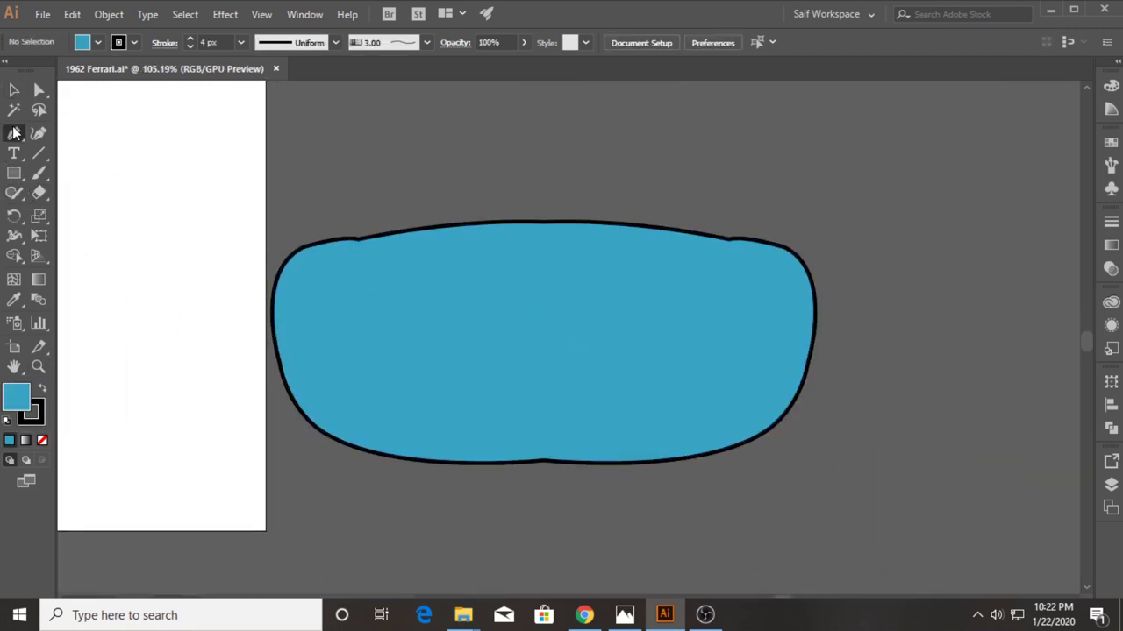
pyautogui.click(766, 446)
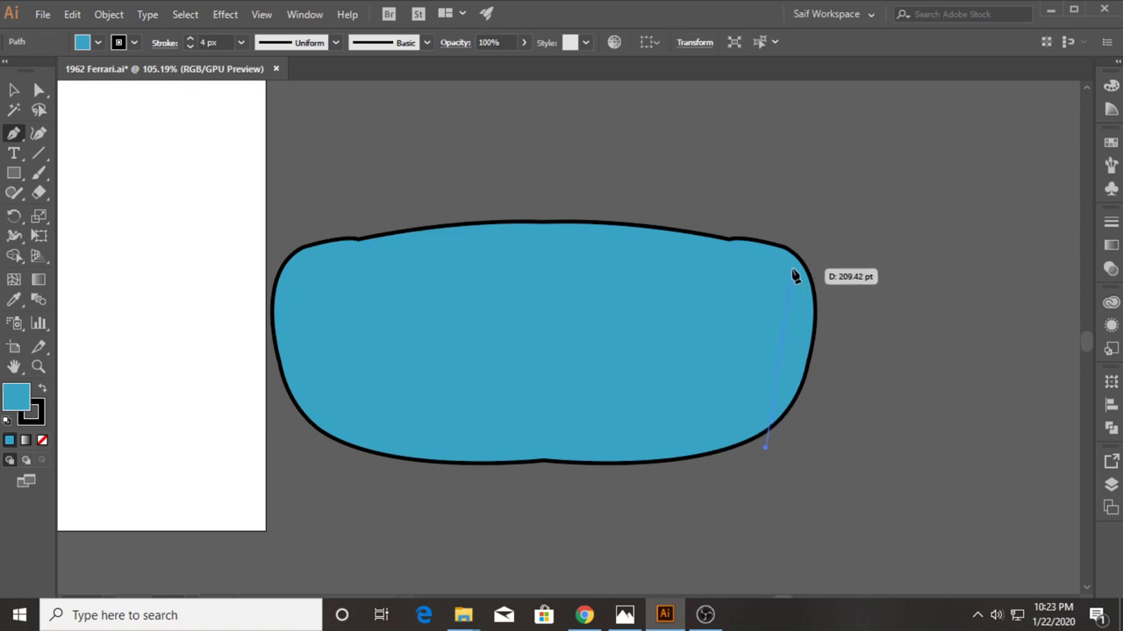
pyautogui.moveTo(794, 270); pyautogui.dragTo(753, 201)
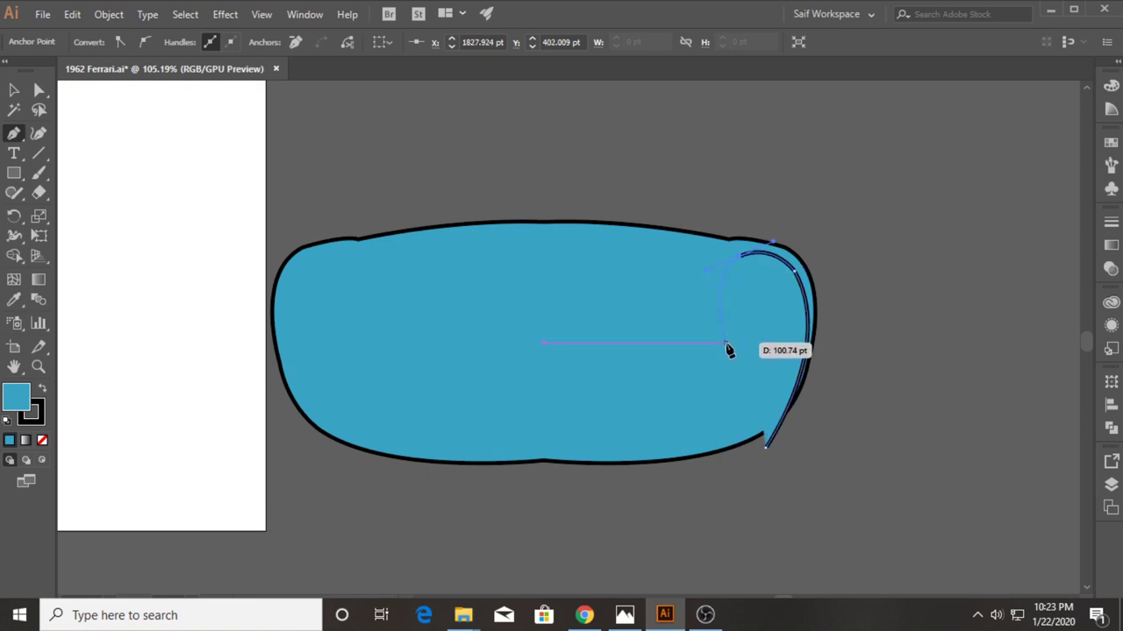
pyautogui.moveTo(712, 247); pyautogui.dragTo(611, 239)
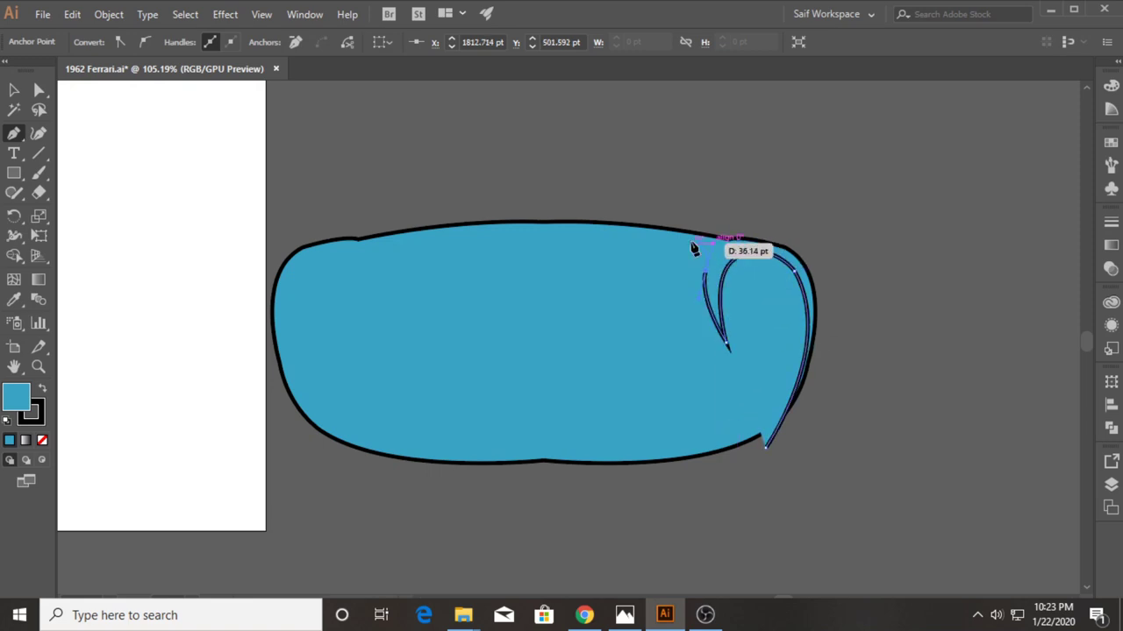
pyautogui.click(544, 233)
pyautogui.click(544, 205)
pyautogui.click(866, 205)
pyautogui.click(914, 355)
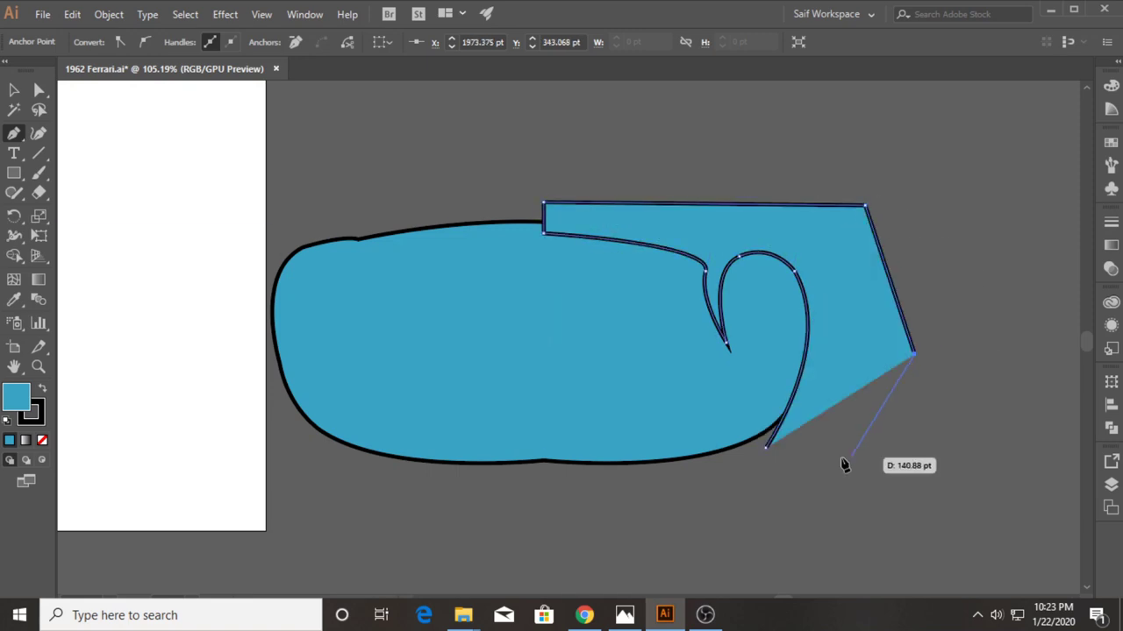
pyautogui.click(790, 455)
pyautogui.click(766, 448)
pyautogui.press('v')
# Step: Extract the curved strip with Shape Builder and position it on the hood's right side
pyautogui.hotkey('ctrl', 'a')
pyautogui.hotkey('shift', 'm')
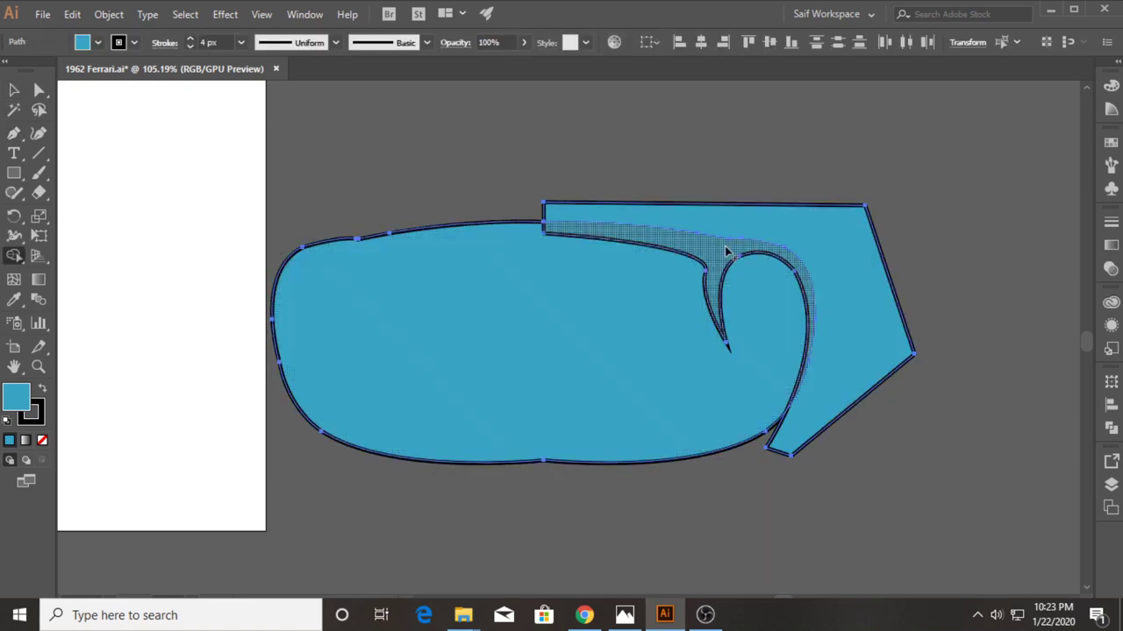
pyautogui.press('v')
pyautogui.hscroll(-10, 590, 271)
pyautogui.hscroll(-5, 796, 243)
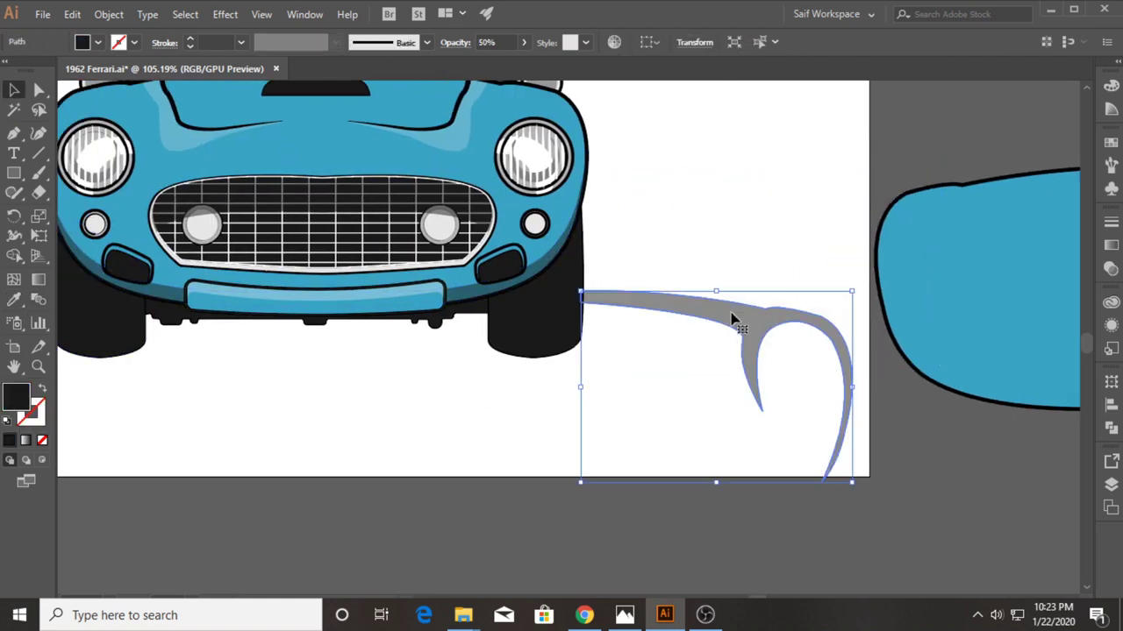
pyautogui.moveTo(734, 318); pyautogui.dragTo(476, 106)
pyautogui.scroll(3, 476, 106)
pyautogui.hscroll(-2, 476, 106)
pyautogui.moveTo(571, 233); pyautogui.dragTo(569, 227)
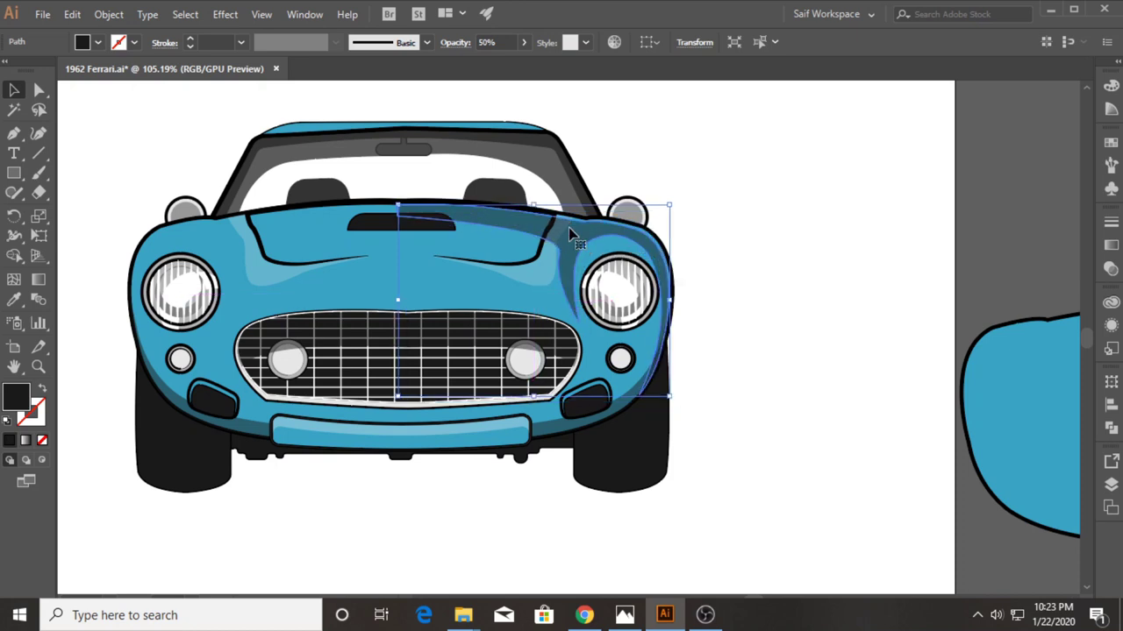
pyautogui.press('Up')
pyautogui.press('Up')
pyautogui.click(761, 271)
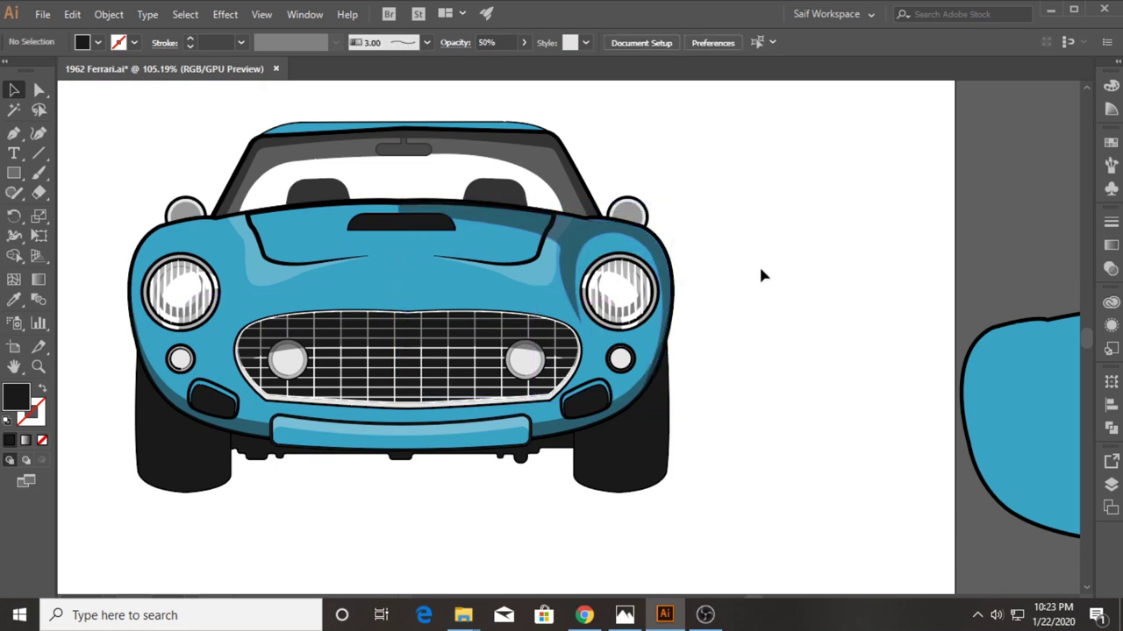
# Step: Lower the hood shading strip's opacity to 20% in the Transparency panel
pyautogui.click(664, 271)
pyautogui.click(1111, 269)
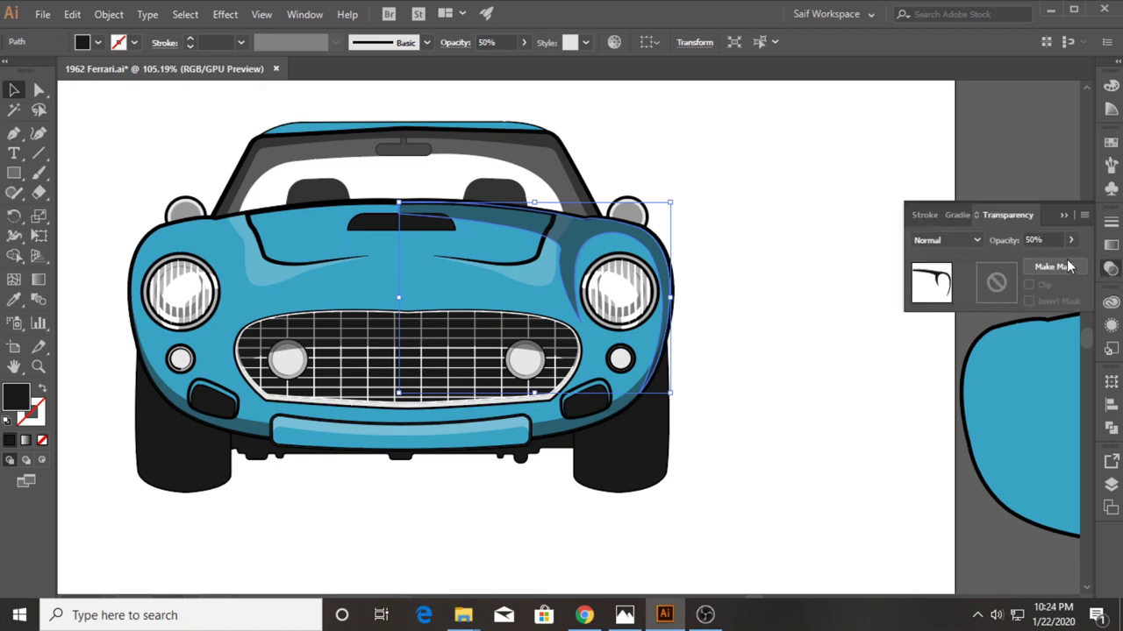
pyautogui.write('20')
pyautogui.press('Return')
# Step: Bring the hood outline paths in front of the shading strip
pyautogui.click(793, 210)
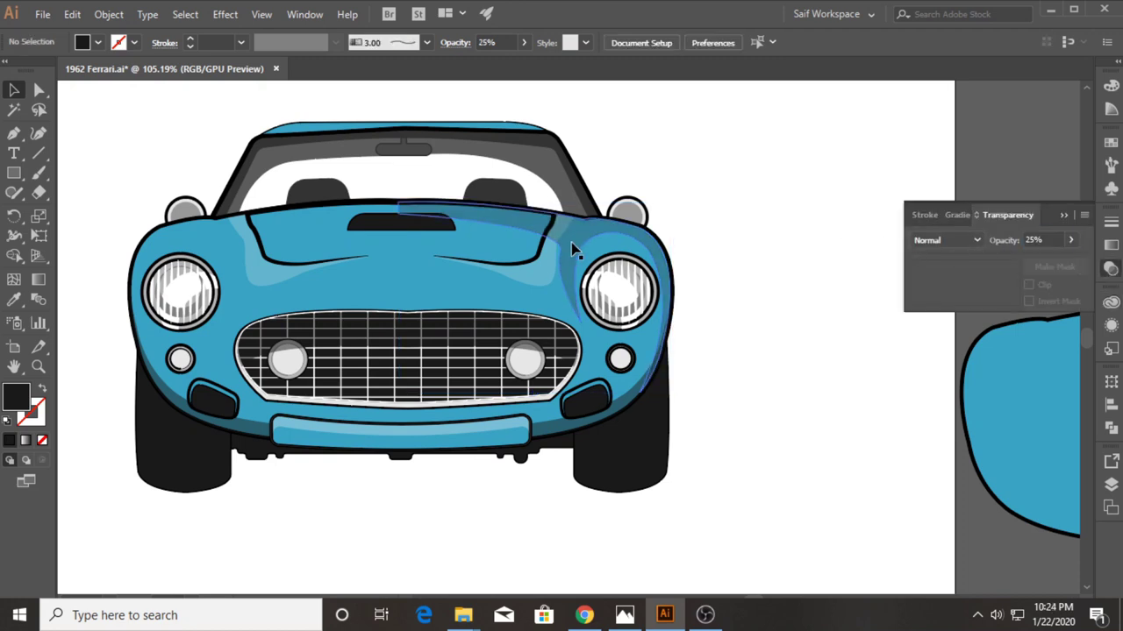
pyautogui.click(548, 256)
pyautogui.rightClick(548, 256)
pyautogui.click(764, 451)
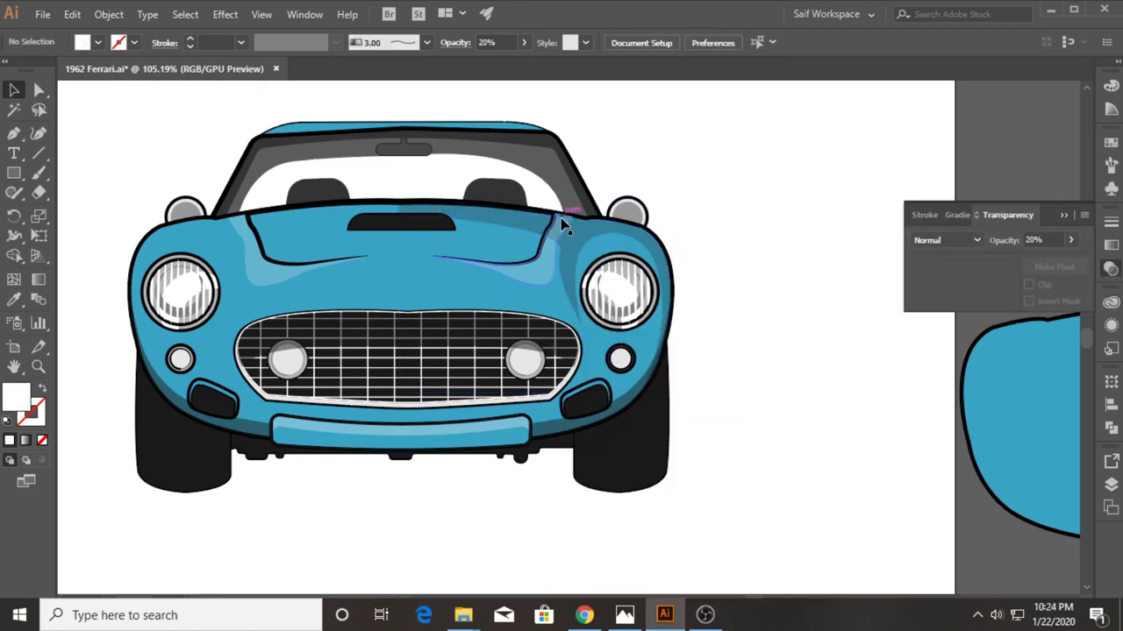
pyautogui.rightClick(580, 234)
pyautogui.click(635, 450)
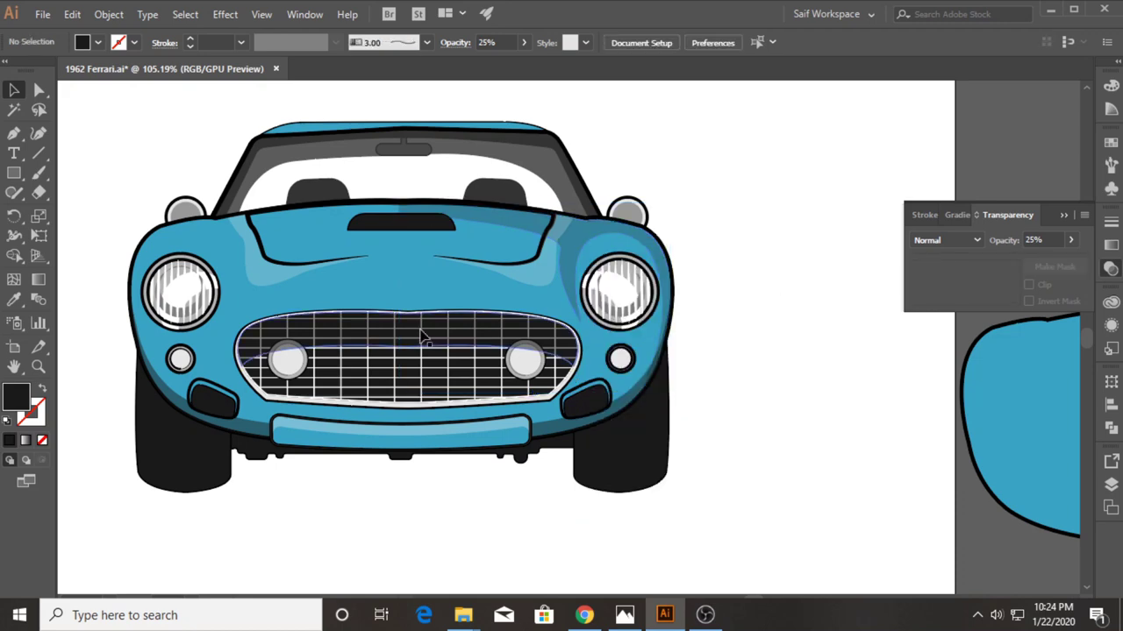
pyautogui.moveTo(195, 328)
pyautogui.mouseDown()
pyautogui.moveTo(526, 208)
pyautogui.moveTo(602, 200)
pyautogui.mouseUp()
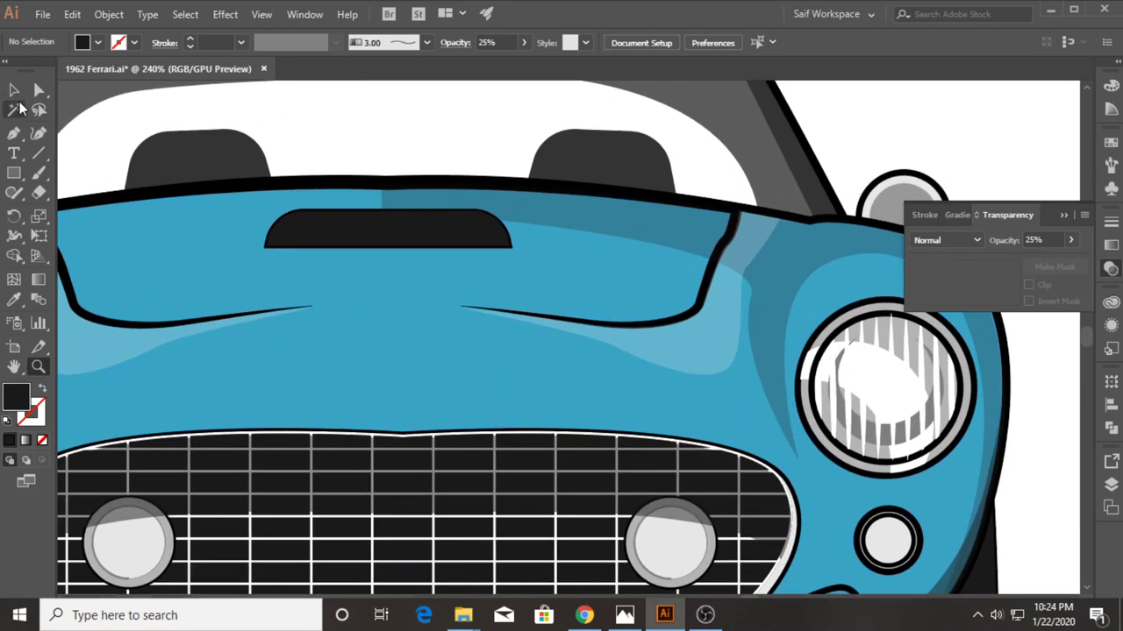
# Step: Pen a curved wedge path along the hood's top edge
pyautogui.press('p')
pyautogui.click(374, 201)
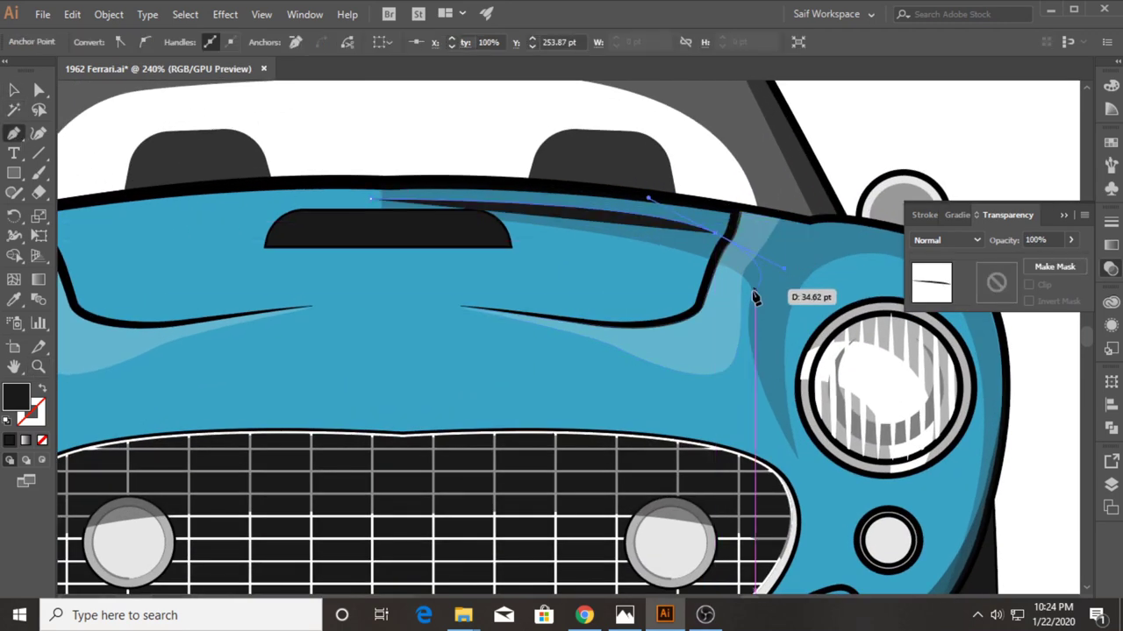
pyautogui.click(756, 293)
pyautogui.moveTo(374, 201); pyautogui.dragTo(784, 255)
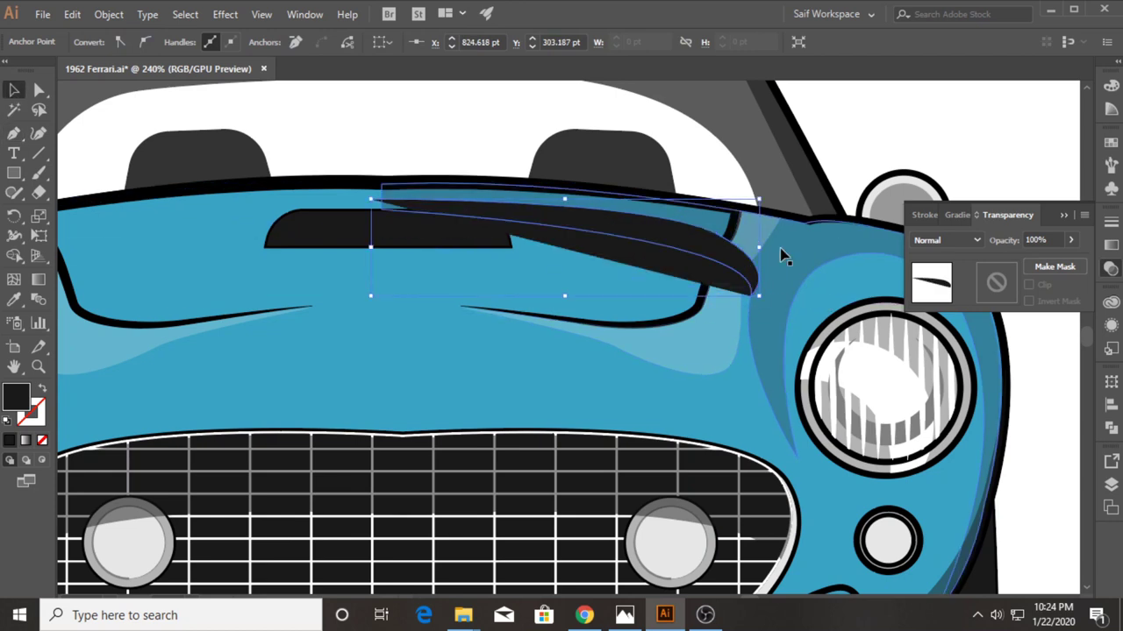
# Step: Cut the wedge area out of the hood shading with Shape Builder
pyautogui.keyDown('shift'); pyautogui.click(783, 254); pyautogui.keyUp('shift')
pyautogui.hotkey('shift', 'm')
pyautogui.click(13, 90)
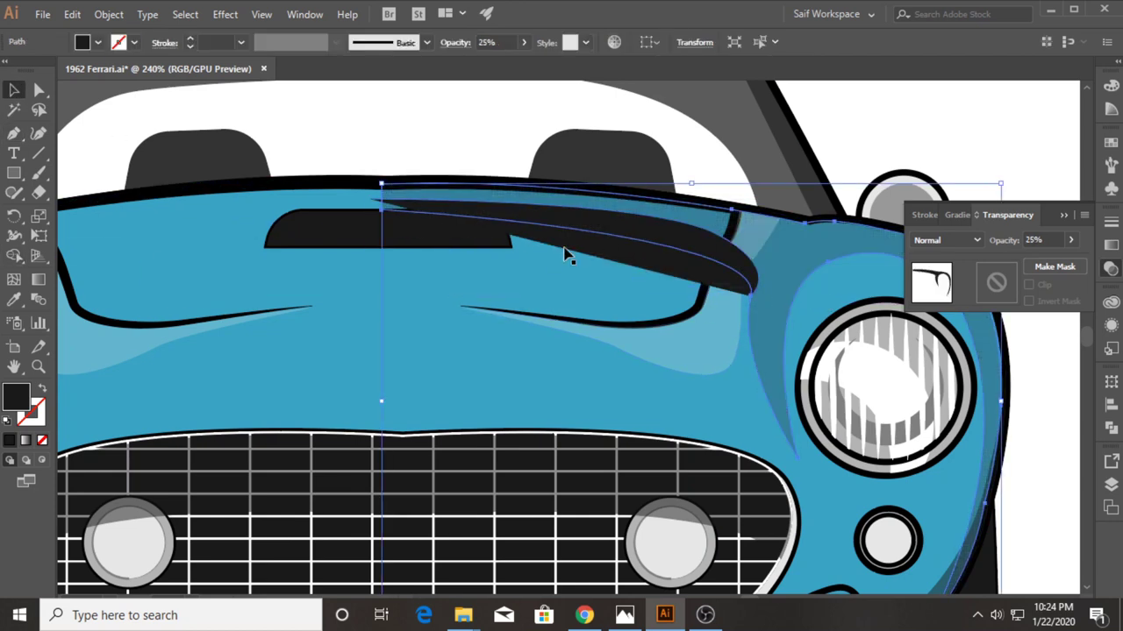
pyautogui.click(393, 203)
pyautogui.click(664, 252)
pyautogui.keyDown('shift'); pyautogui.click(666, 281); pyautogui.keyUp('shift')
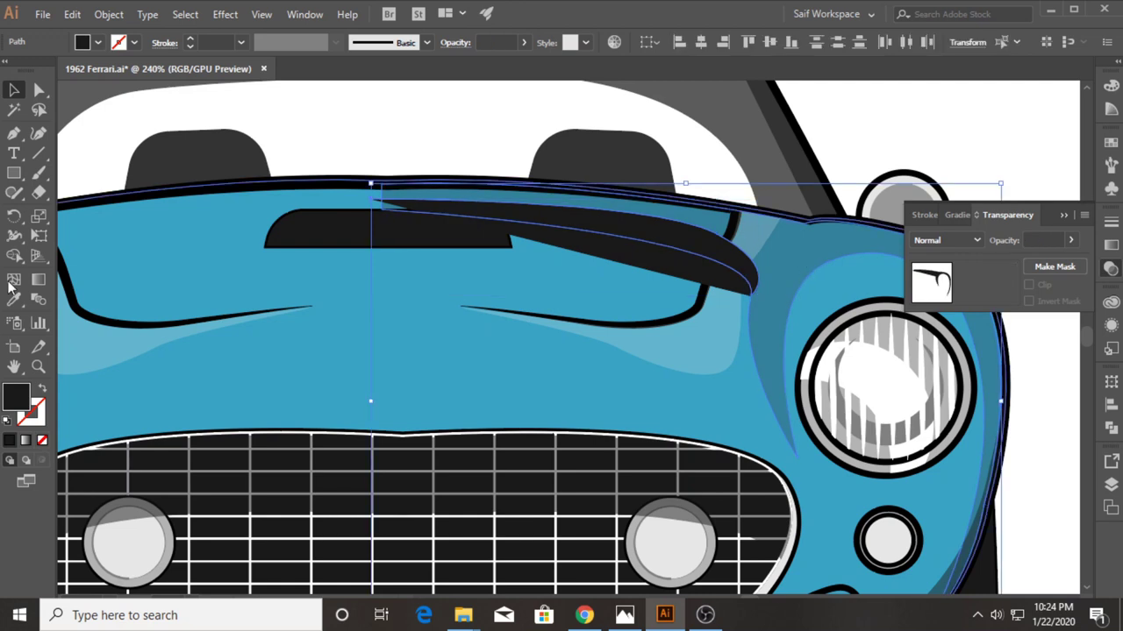
pyautogui.hotkey('shift', 'm')
pyautogui.moveTo(701, 258); pyautogui.dragTo(405, 204)
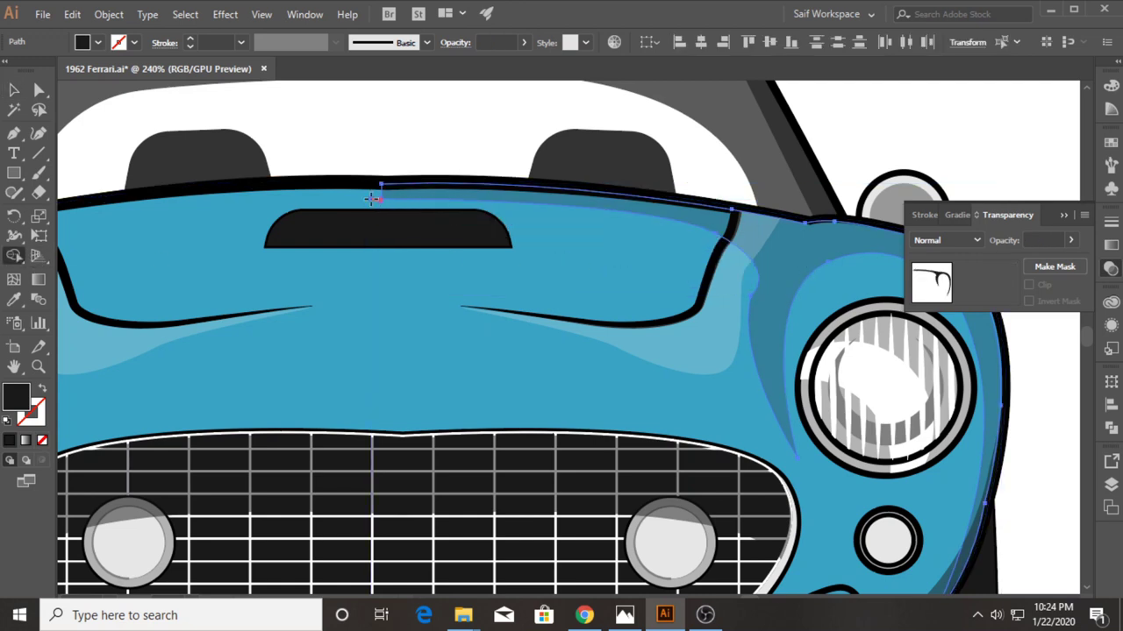
pyautogui.press('v')
# Step: Reflect a vertical copy of the hood shading onto the car's left fender and hood edge
pyautogui.click(824, 246)
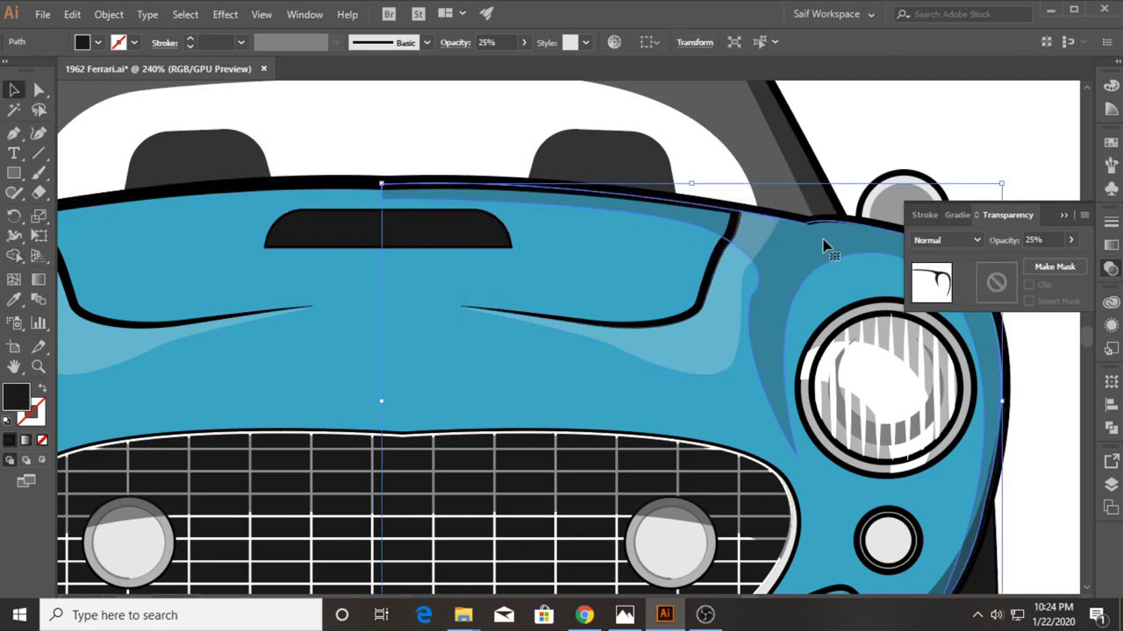
pyautogui.rightClick(824, 246)
pyautogui.click(670, 397)
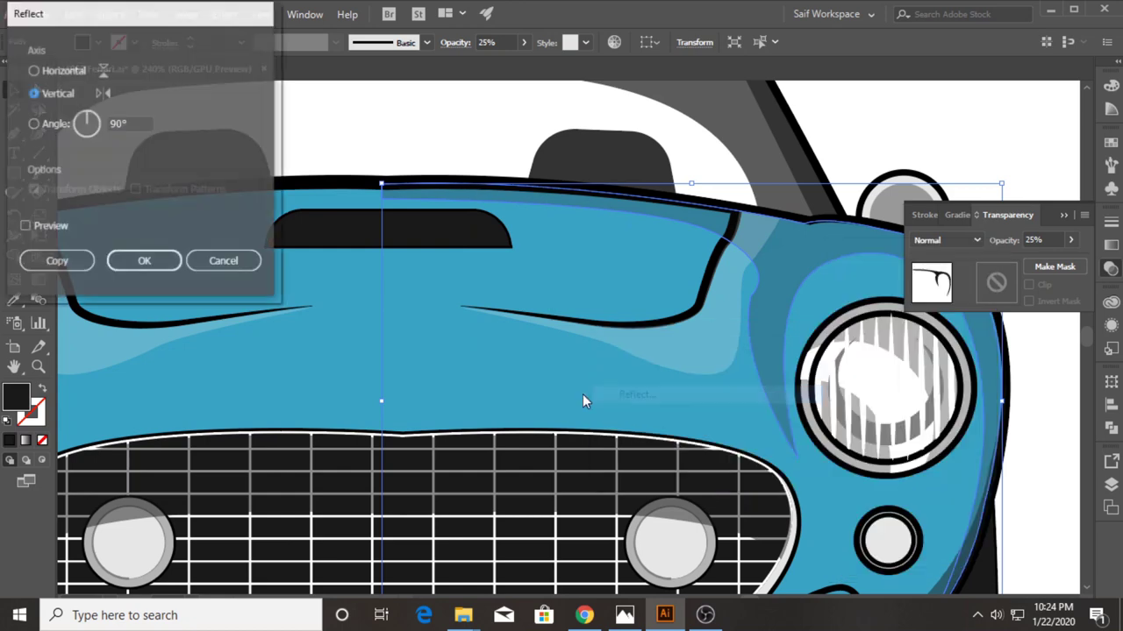
pyautogui.click(58, 262)
pyautogui.hotkey('ctrl', 'shift', 'a')
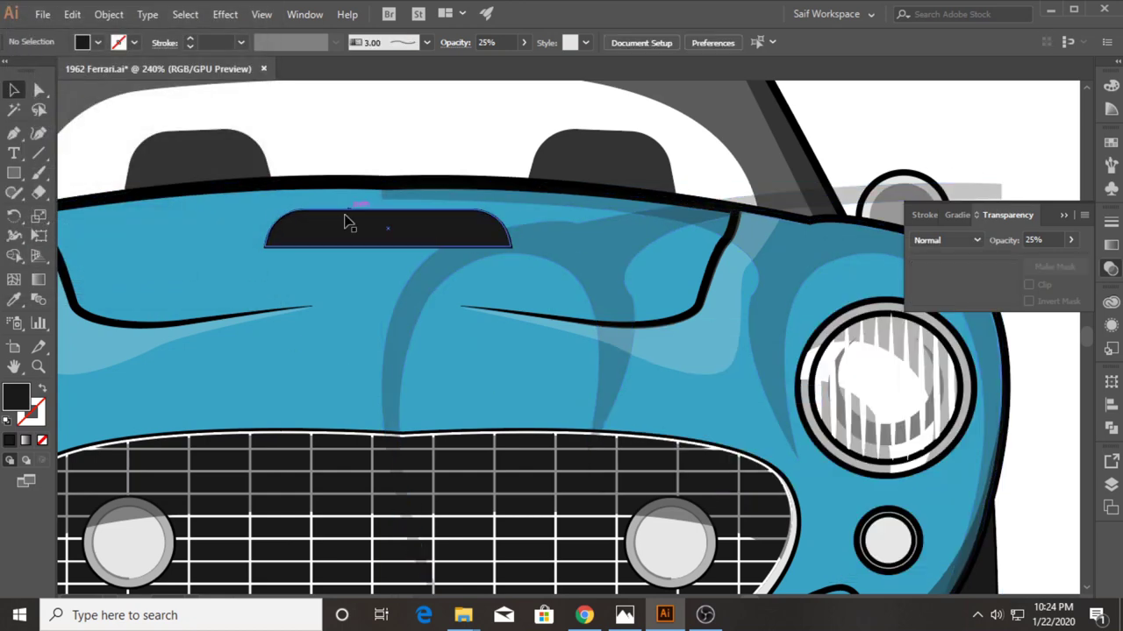
pyautogui.moveTo(960, 200); pyautogui.dragTo(341, 278)
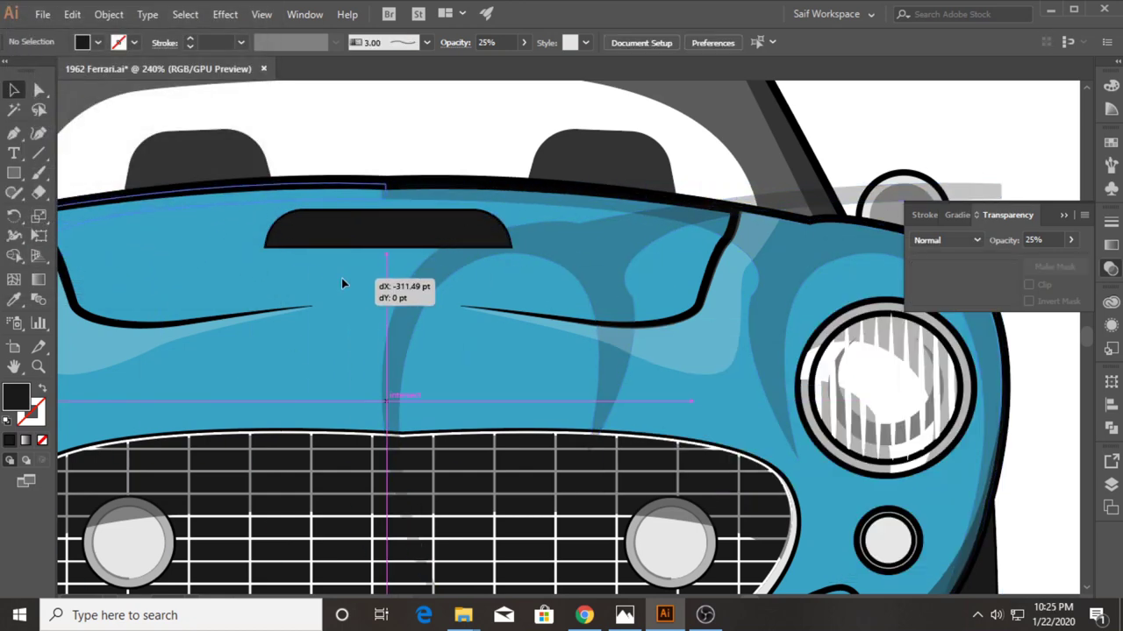
pyautogui.click(38, 367)
pyautogui.hotkey('ctrl', '0')
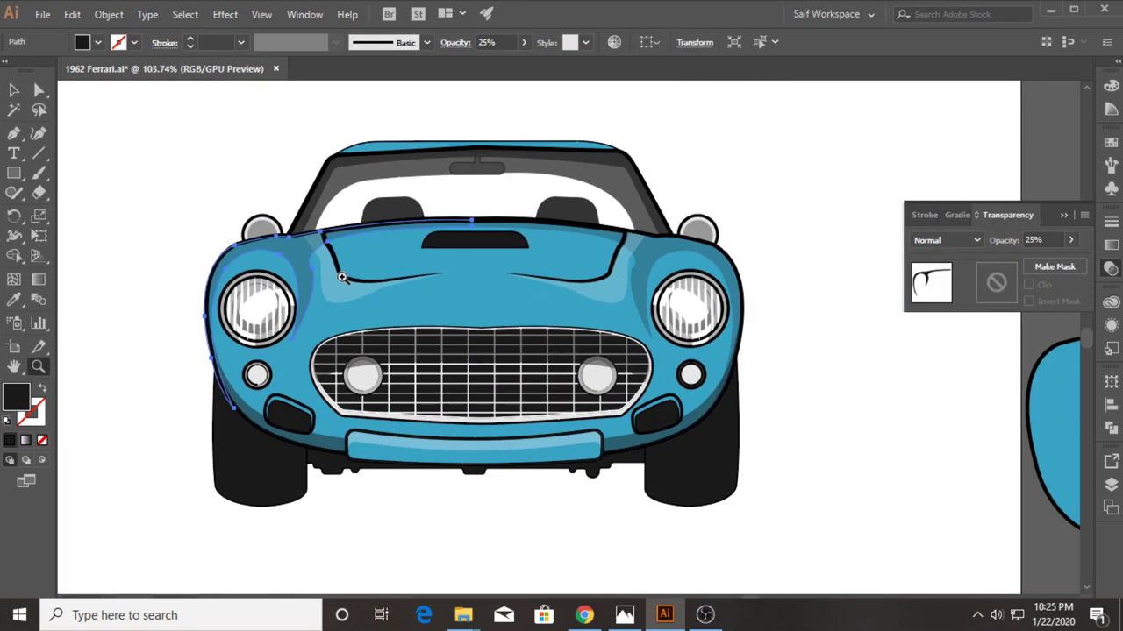
pyautogui.press('v')
pyautogui.click(136, 207)
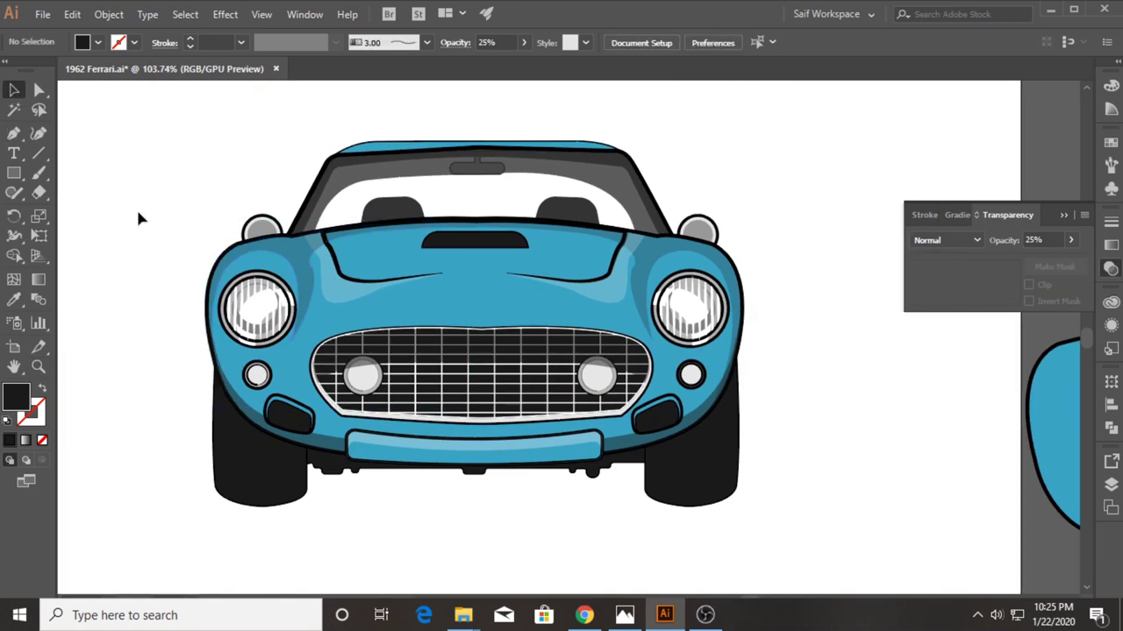
# Step: Copy the lower-left tire shape onto blank canvas left of the car
pyautogui.click(234, 429)
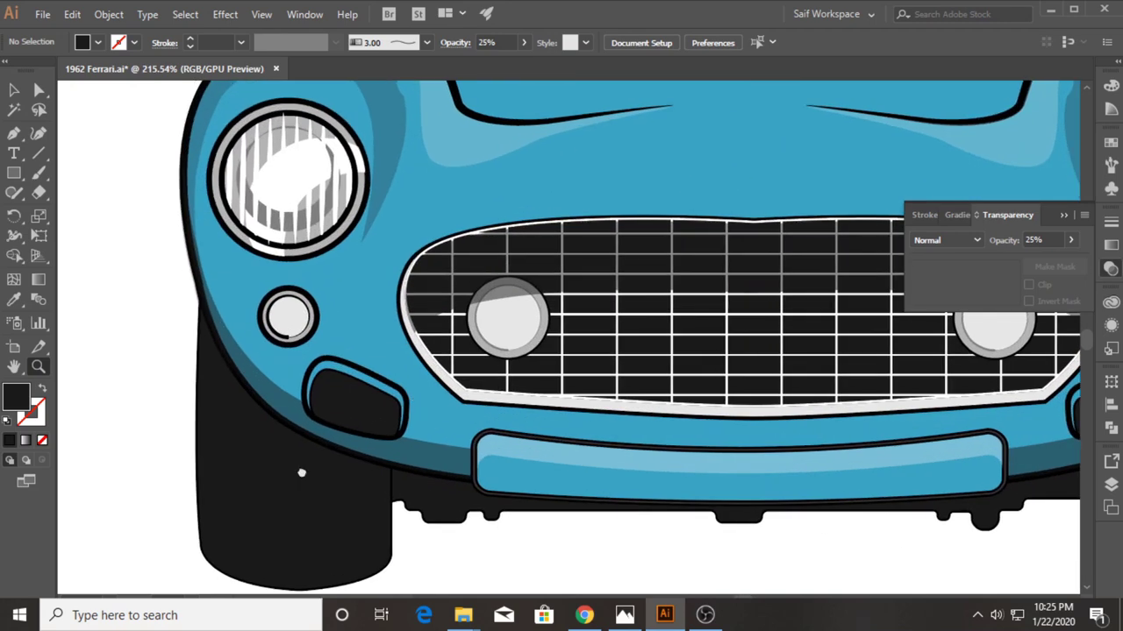
pyautogui.moveTo(412, 419); pyautogui.dragTo(210, 424)
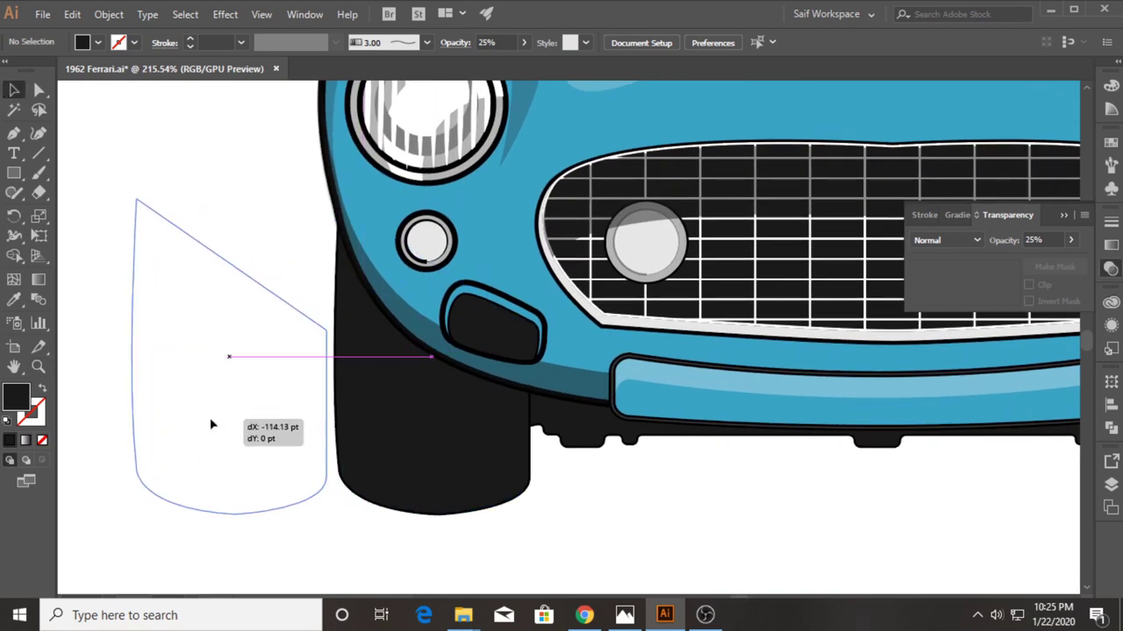
pyautogui.moveTo(210, 425); pyautogui.dragTo(210, 425)
# Step: Pen a narrow, rounded tread stripe over the tire copy
pyautogui.click(14, 134)
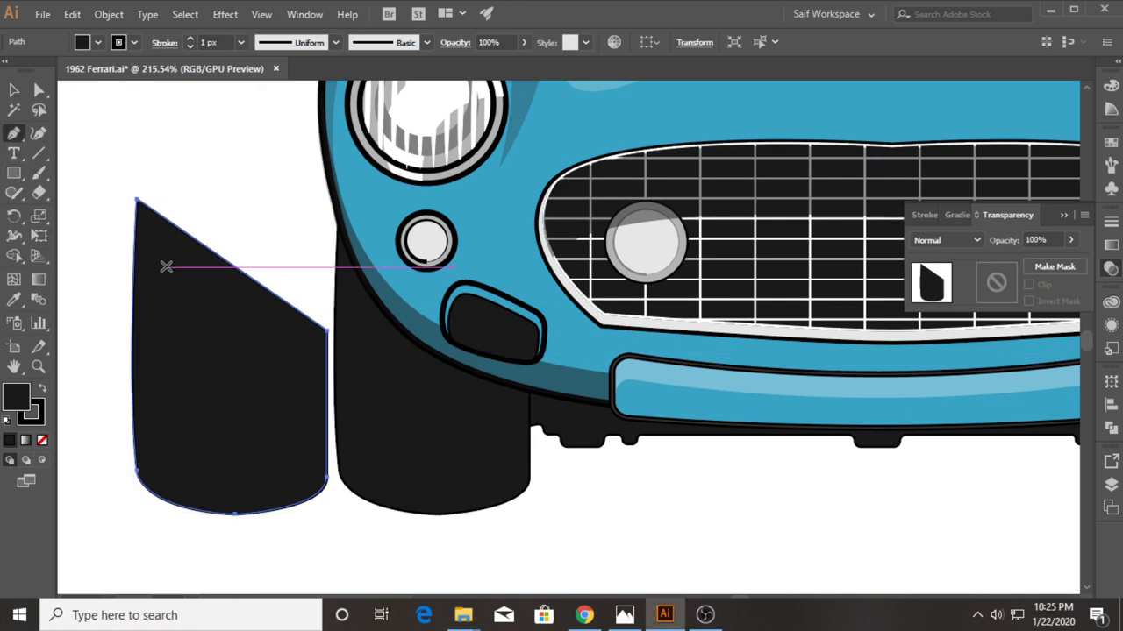
pyautogui.click(158, 193)
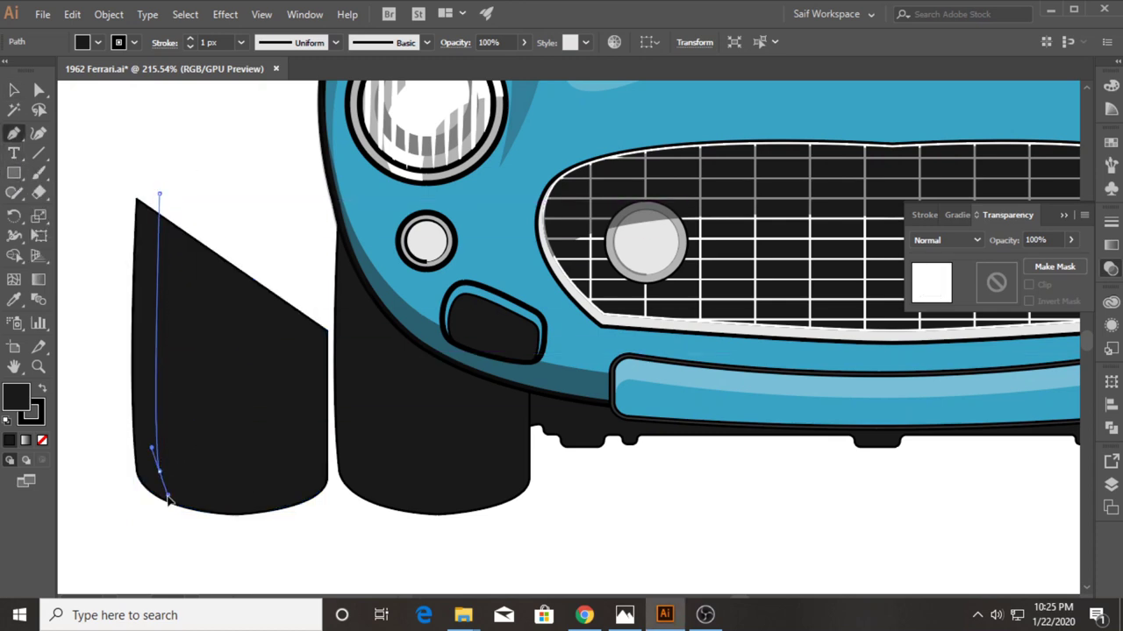
pyautogui.moveTo(159, 471); pyautogui.dragTo(168, 508)
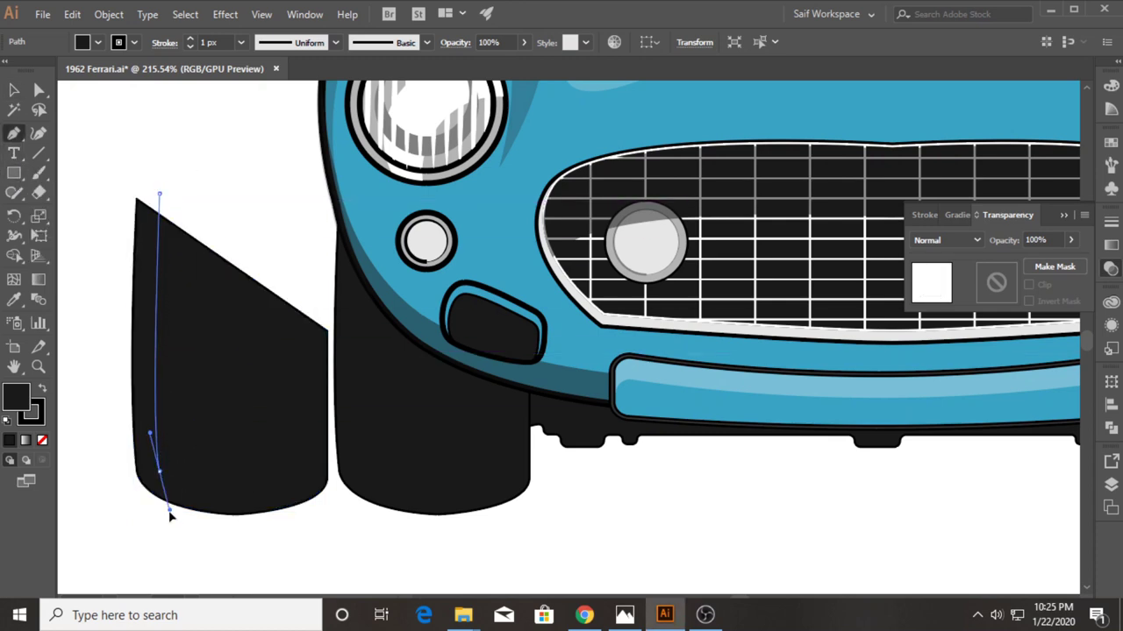
pyautogui.moveTo(160, 193); pyautogui.dragTo(171, 165)
# Step: Give the stripe no stroke and a pure black fill
pyautogui.click(14, 89)
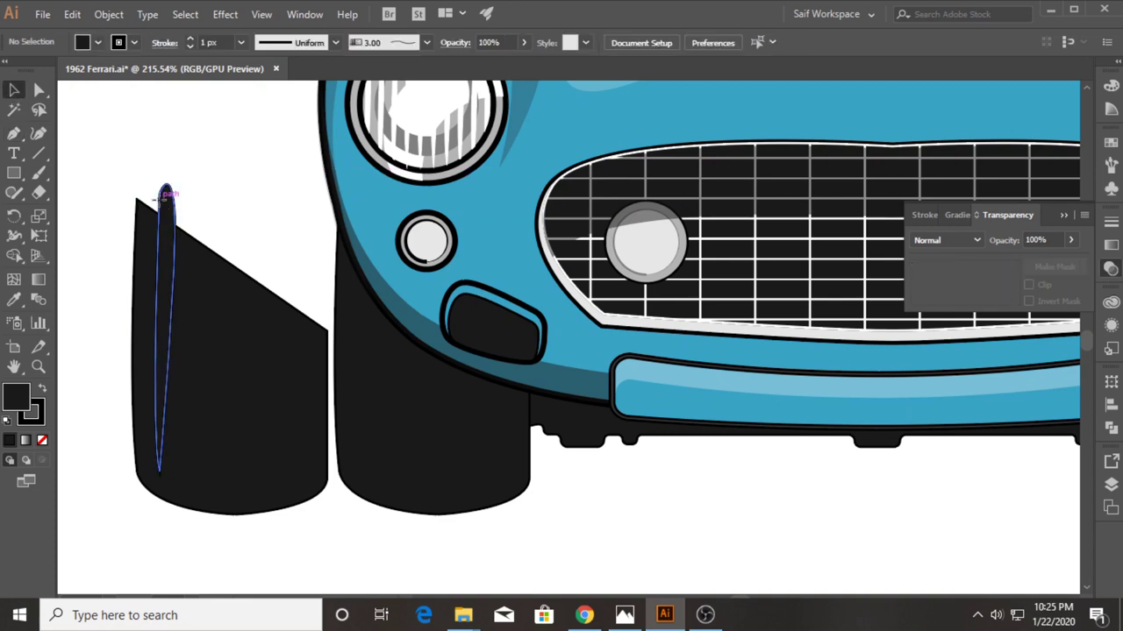
pyautogui.click(165, 263)
pyautogui.click(134, 42)
pyautogui.click(13, 75)
pyautogui.click(123, 116)
pyautogui.click(97, 43)
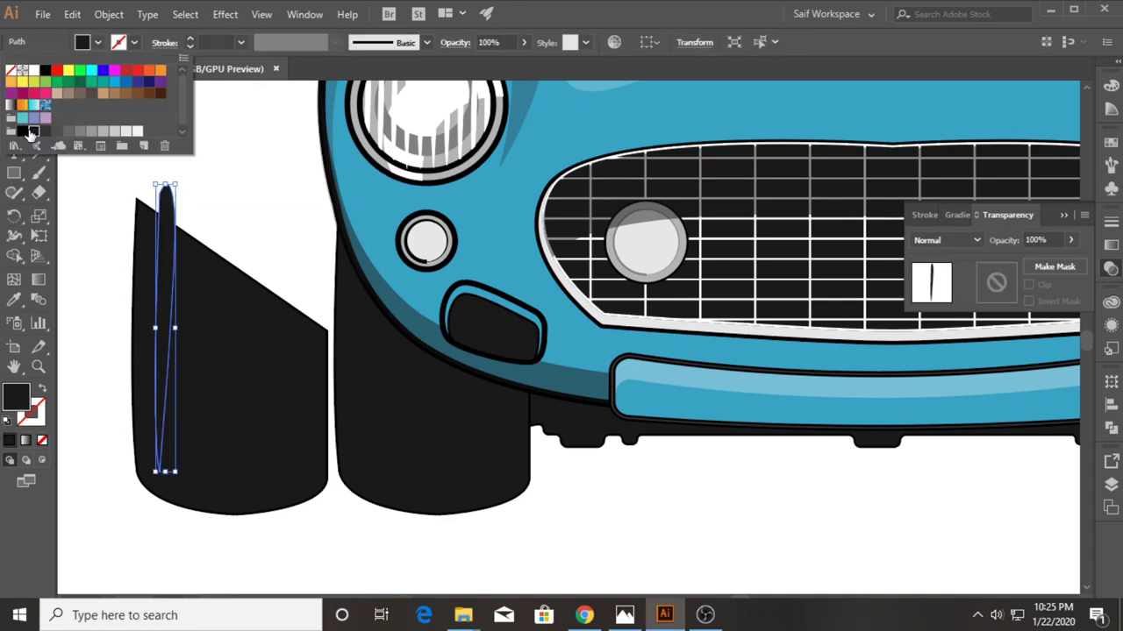
pyautogui.click(24, 133)
pyautogui.doubleClick(25, 132)
pyautogui.click(214, 301)
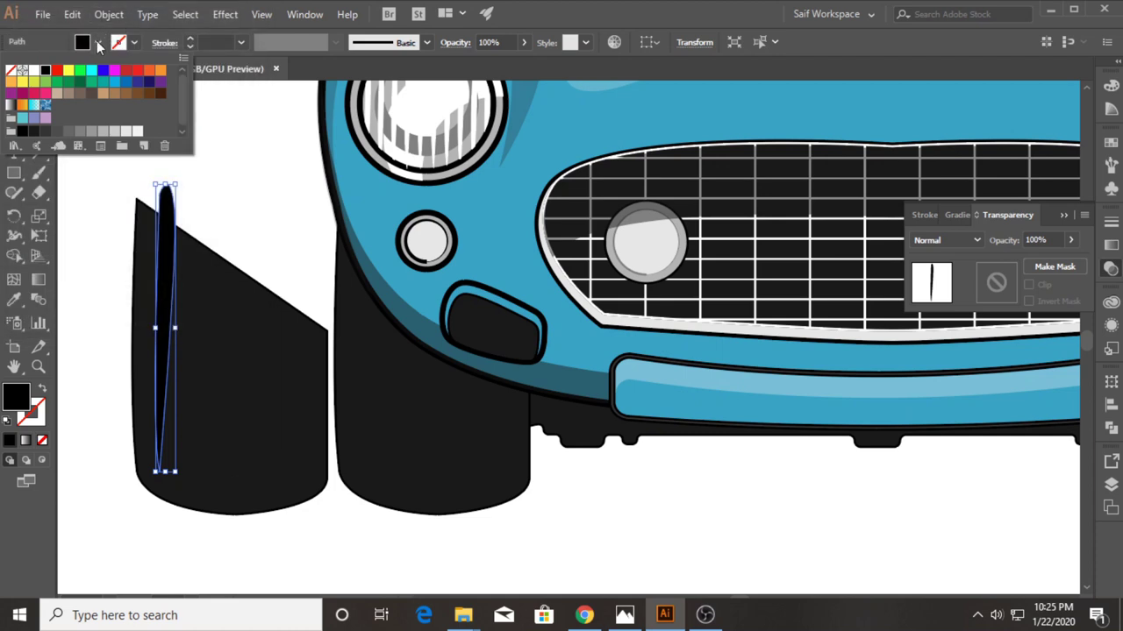
pyautogui.click(219, 158)
# Step: Duplicate the stripe at even spacing with Ctrl+D, then select all stripes and the tire copy
pyautogui.moveTo(166, 231); pyautogui.dragTo(190, 232)
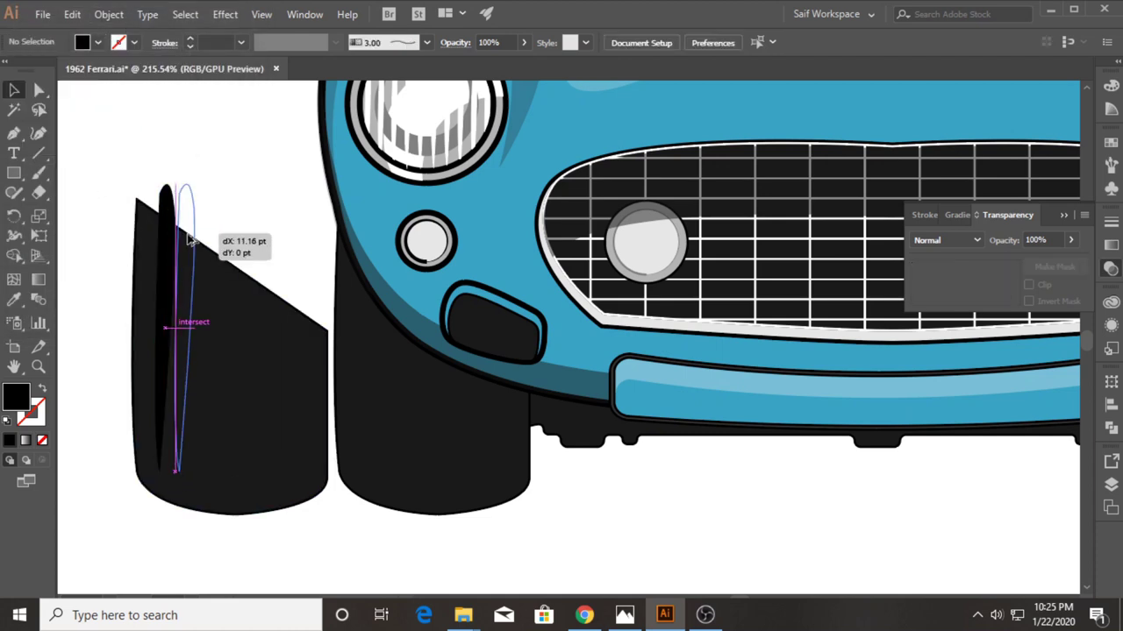
pyautogui.hotkey('ctrl', 'd')
pyautogui.hotkey('ctrl', 'd')
pyautogui.hotkey('ctrl', 'd')
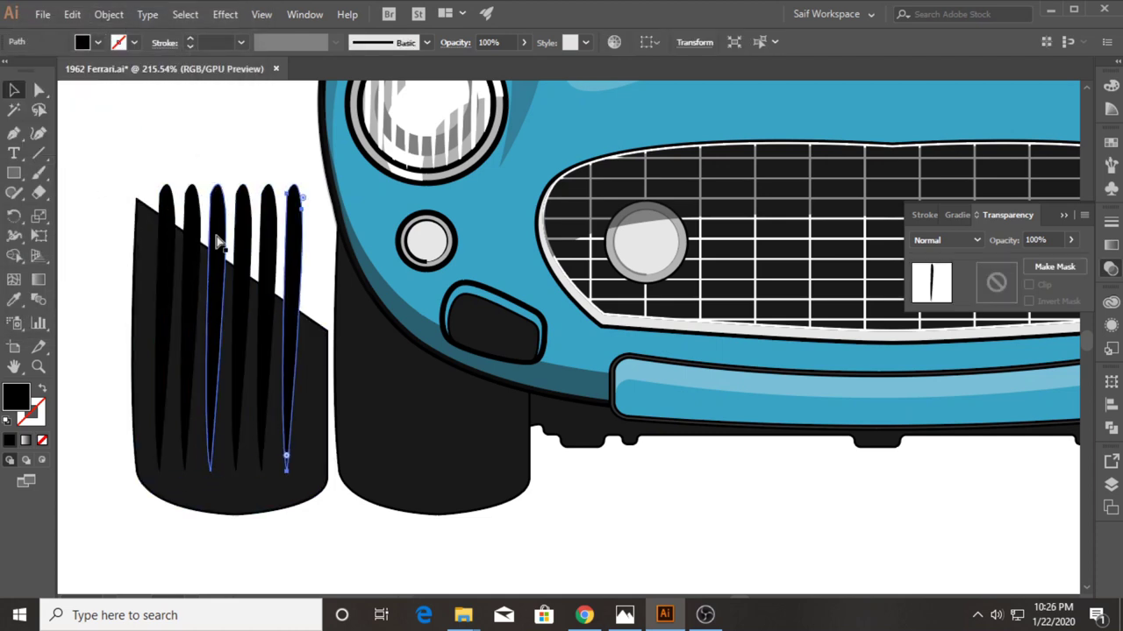
pyautogui.hotkey('ctrl', 'd')
pyautogui.click(115, 285)
pyautogui.moveTo(111, 275); pyautogui.dragTo(320, 426)
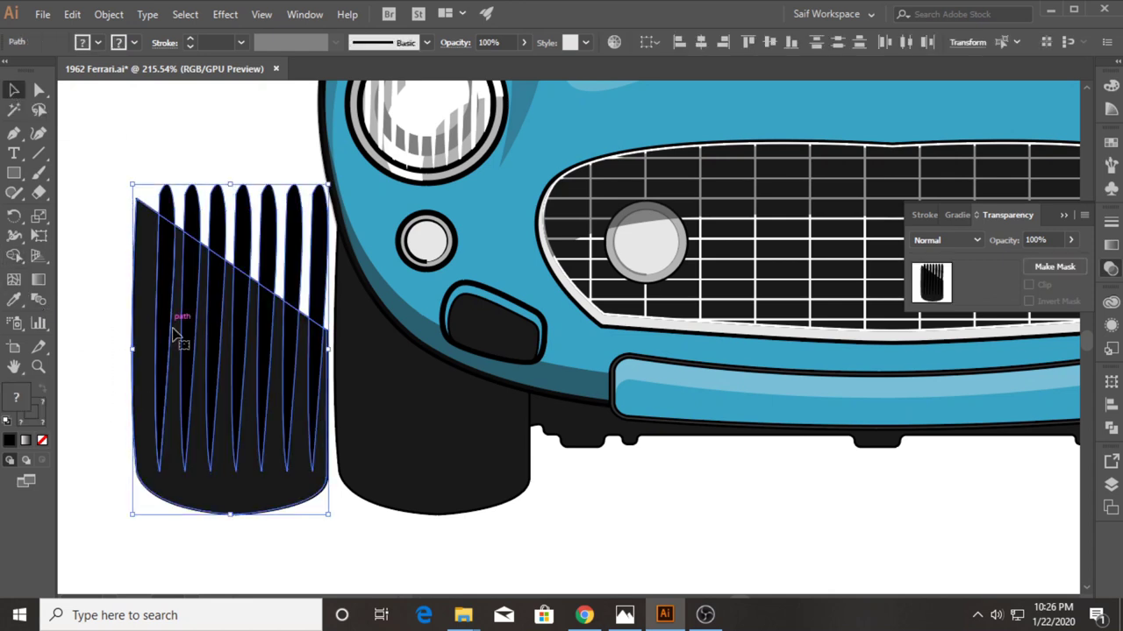
# Step: Make a bottom crescent from a lower tire copy and give it a translucent 30% white style
pyautogui.click(210, 561)
pyautogui.moveTo(220, 503)
pyautogui.mouseDown()
pyautogui.moveTo(222, 560)
pyautogui.moveTo(223, 541)
pyautogui.mouseUp()
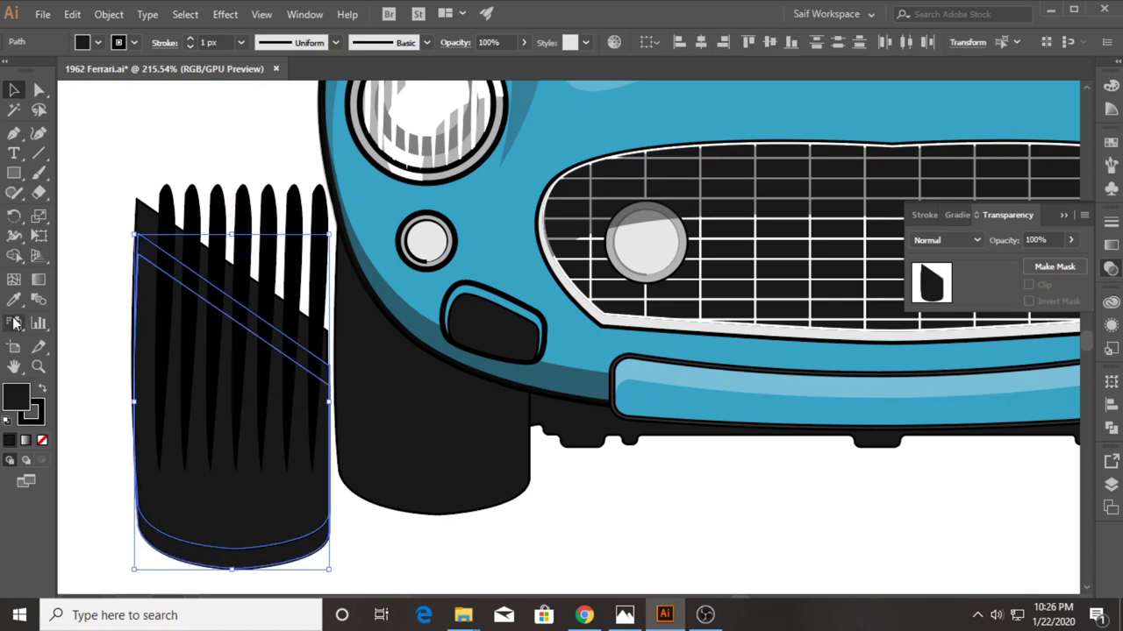
pyautogui.click(18, 252)
pyautogui.keyDown('alt'); pyautogui.click(232, 509); pyautogui.keyUp('alt')
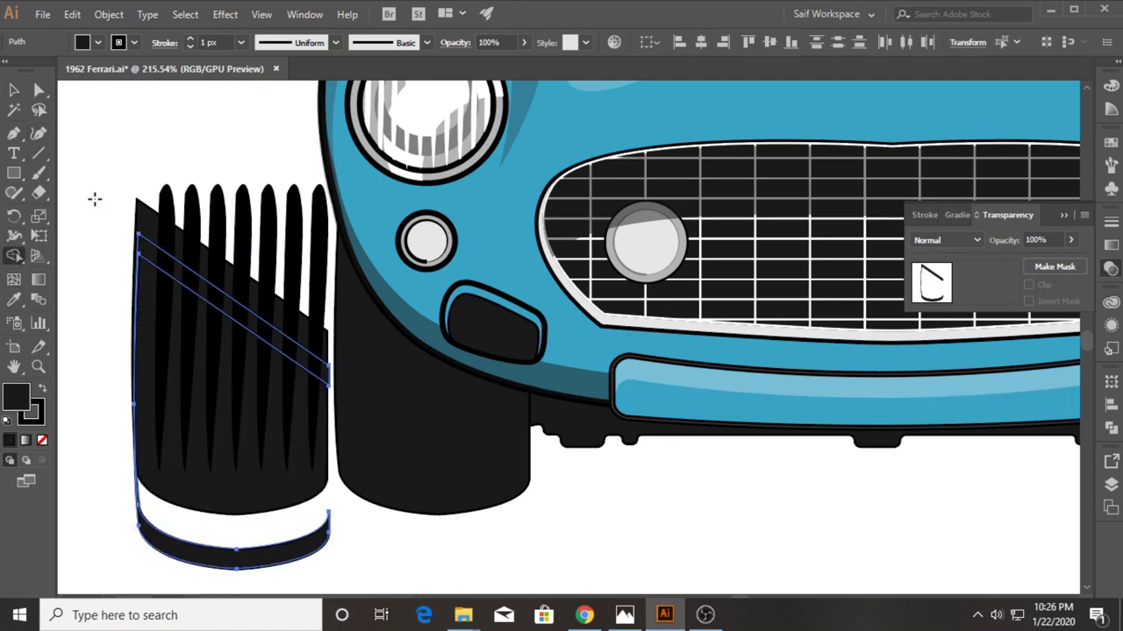
pyautogui.press('v')
pyautogui.click(112, 459)
pyautogui.moveTo(219, 566); pyautogui.dragTo(221, 513)
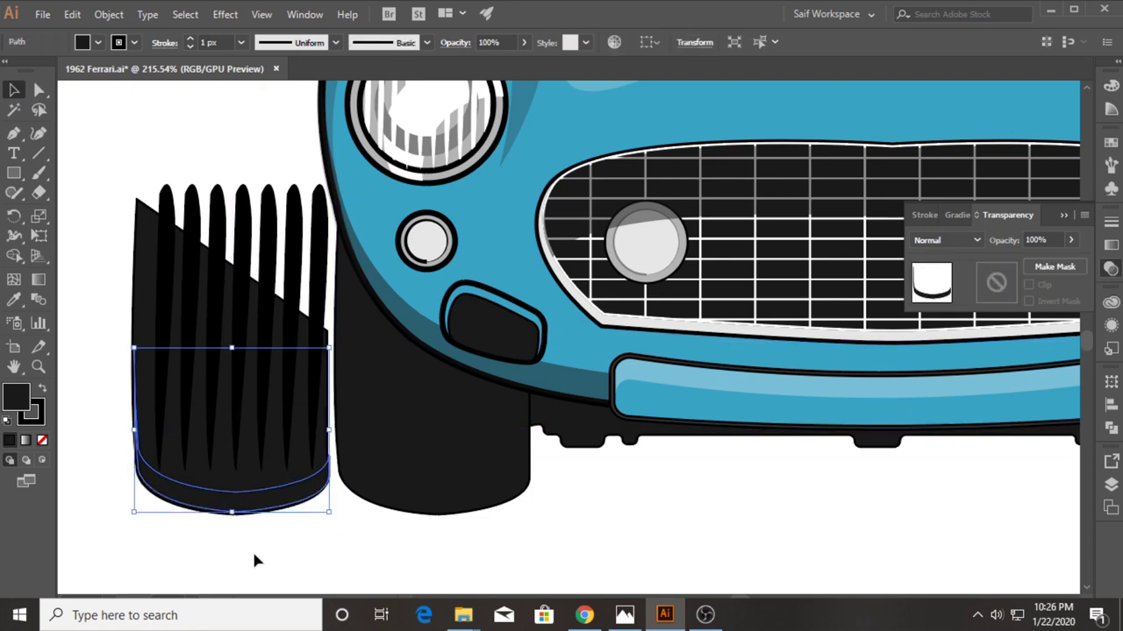
pyautogui.click(14, 300)
pyautogui.click(659, 363)
pyautogui.press('v')
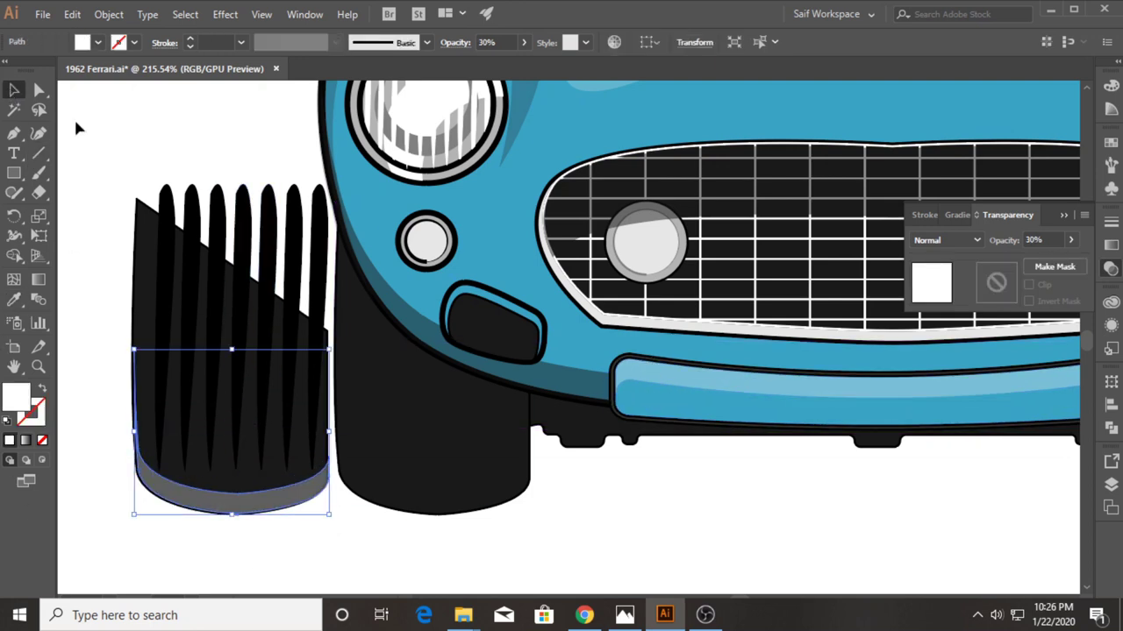
# Step: Delete the diagonal black shape from the tread artwork
pyautogui.moveTo(105, 162); pyautogui.dragTo(225, 419)
pyautogui.moveTo(106, 162); pyautogui.dragTo(316, 519)
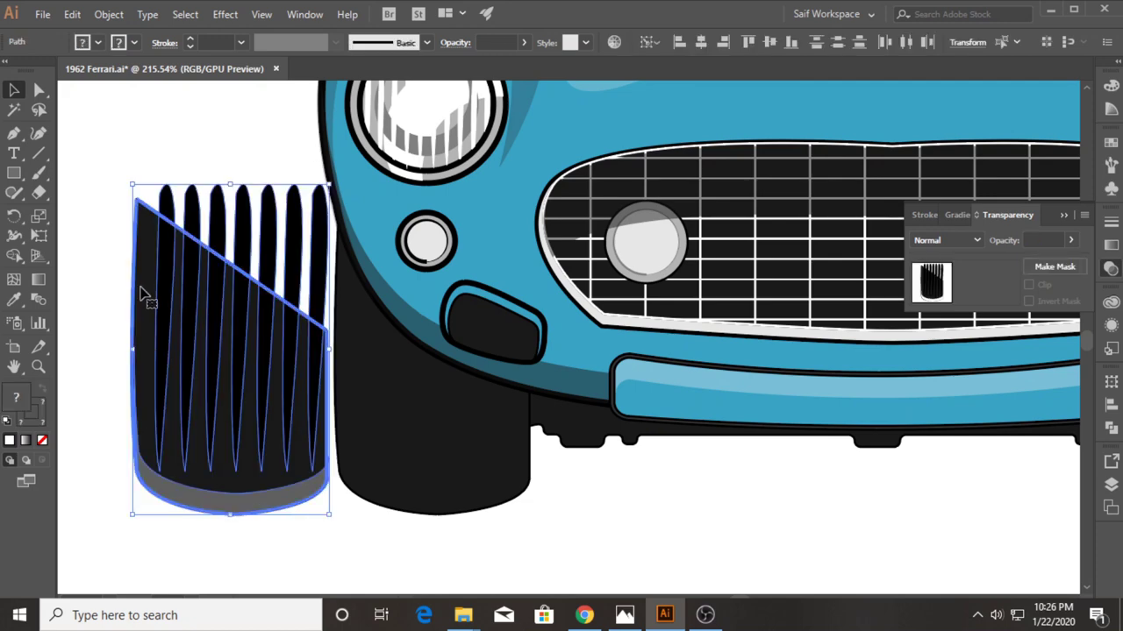
pyautogui.click(145, 298)
pyautogui.press('Delete')
# Step: Group the stripes and crescent on the left tire and send them behind the body
pyautogui.moveTo(125, 361); pyautogui.dragTo(321, 520)
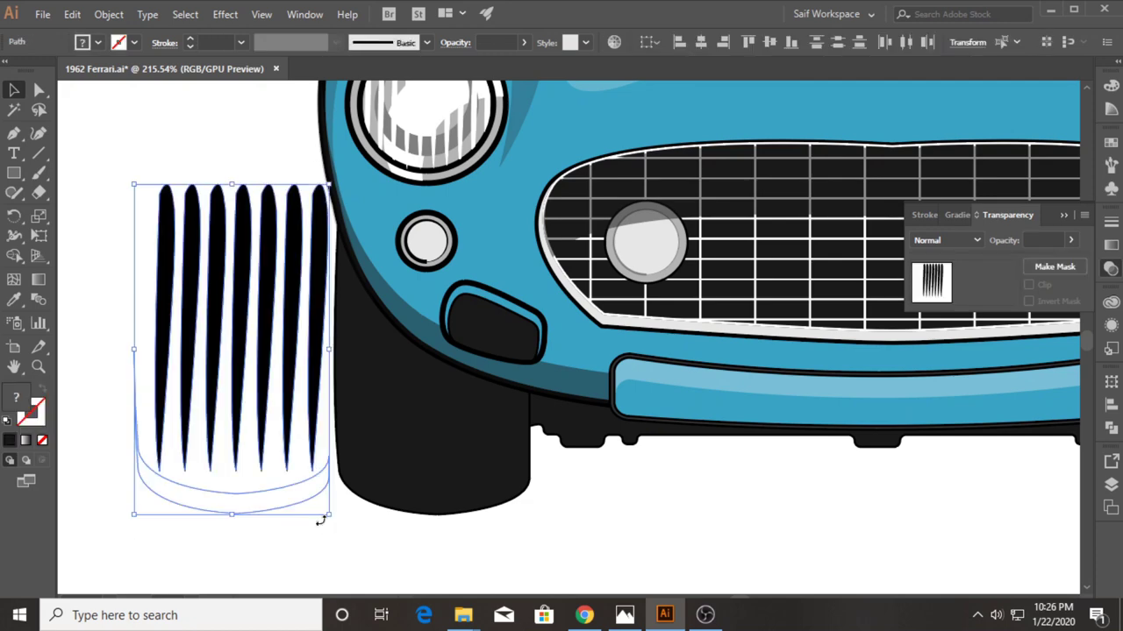
pyautogui.moveTo(248, 399); pyautogui.dragTo(447, 399)
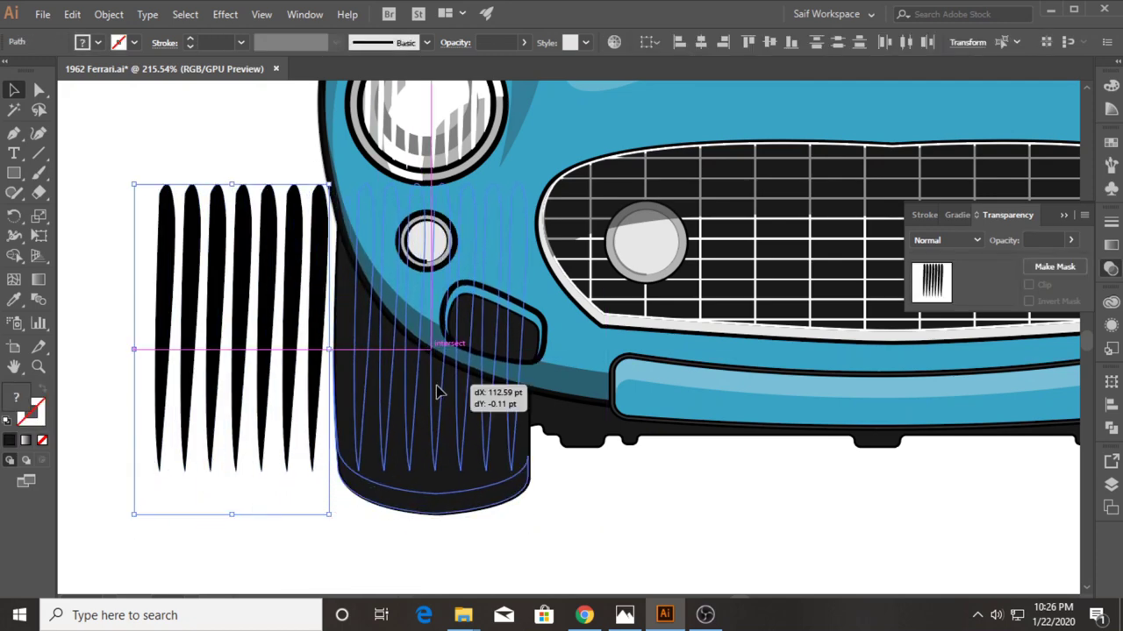
pyautogui.hotkey('ctrl', 'g')
pyautogui.hotkey('ctrl', '[')
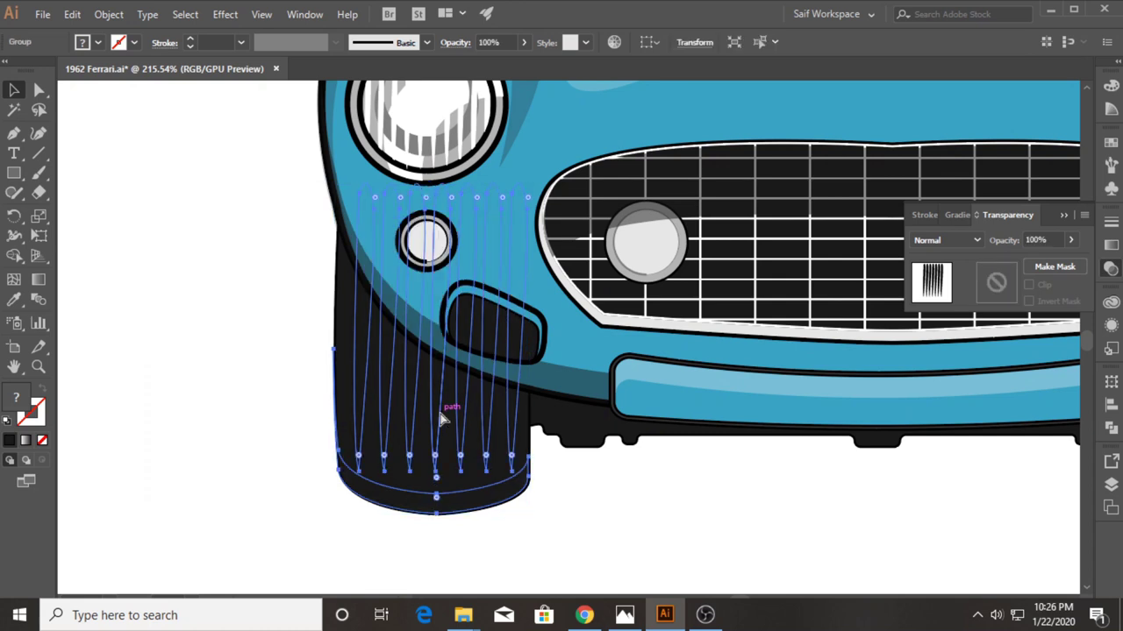
pyautogui.hotkey('ctrl', '[')
pyautogui.hotkey('ctrl', '[')
# Step: Create a reflected copy of the tread group
pyautogui.rightClick(445, 421)
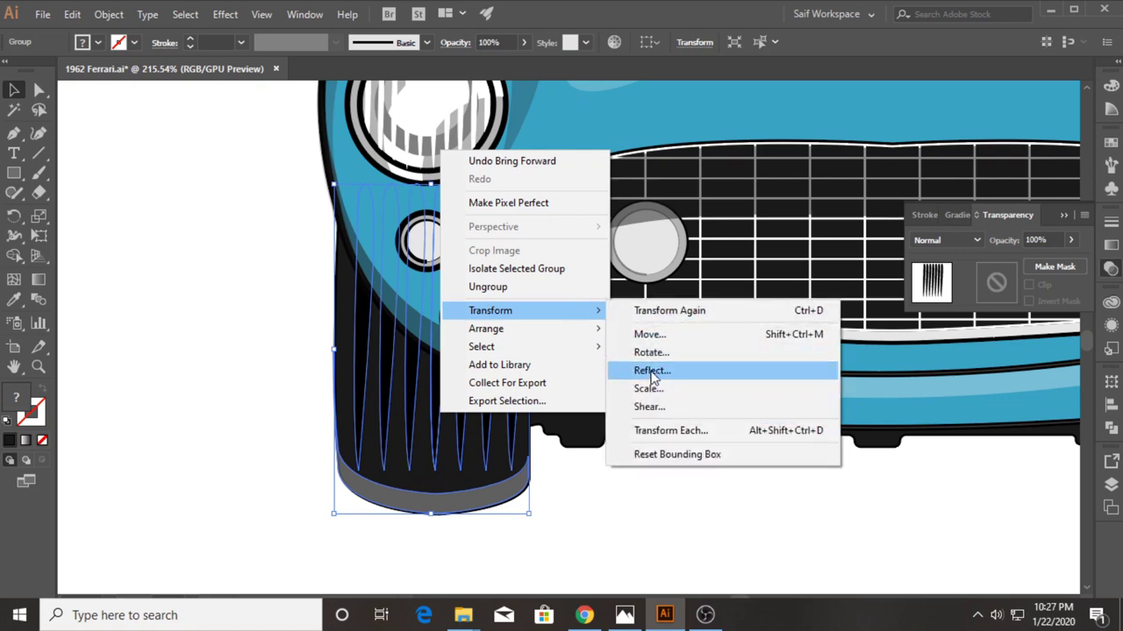
pyautogui.click(664, 366)
pyautogui.click(48, 261)
pyautogui.moveTo(359, 386); pyautogui.dragTo(795, 391)
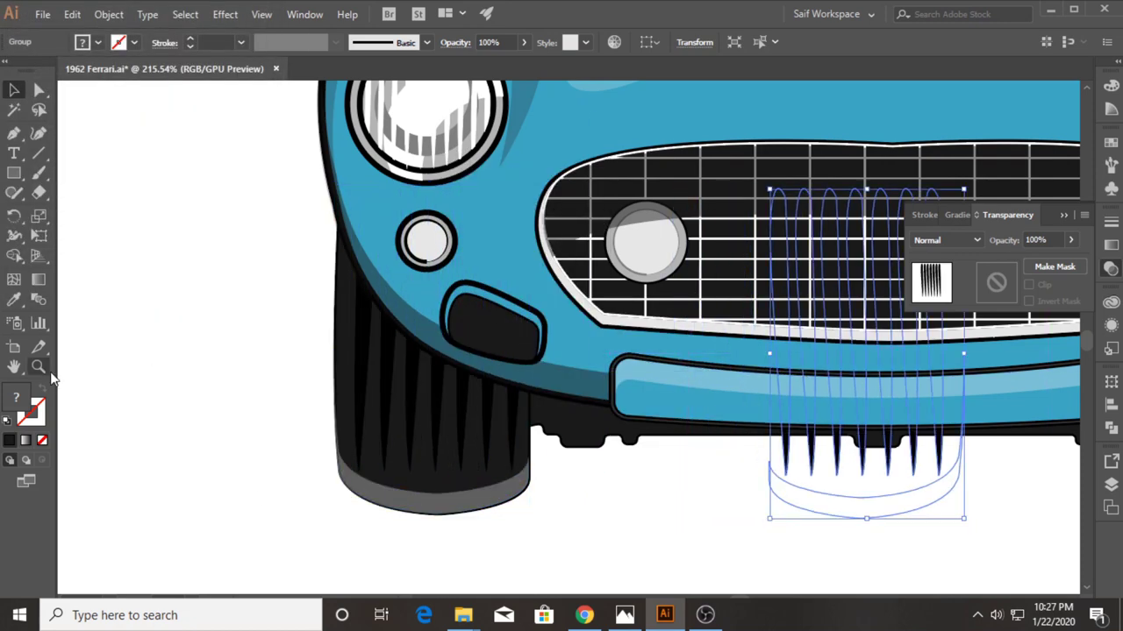
# Step: Set the left tire's outline weight to 3 px
pyautogui.click(346, 366)
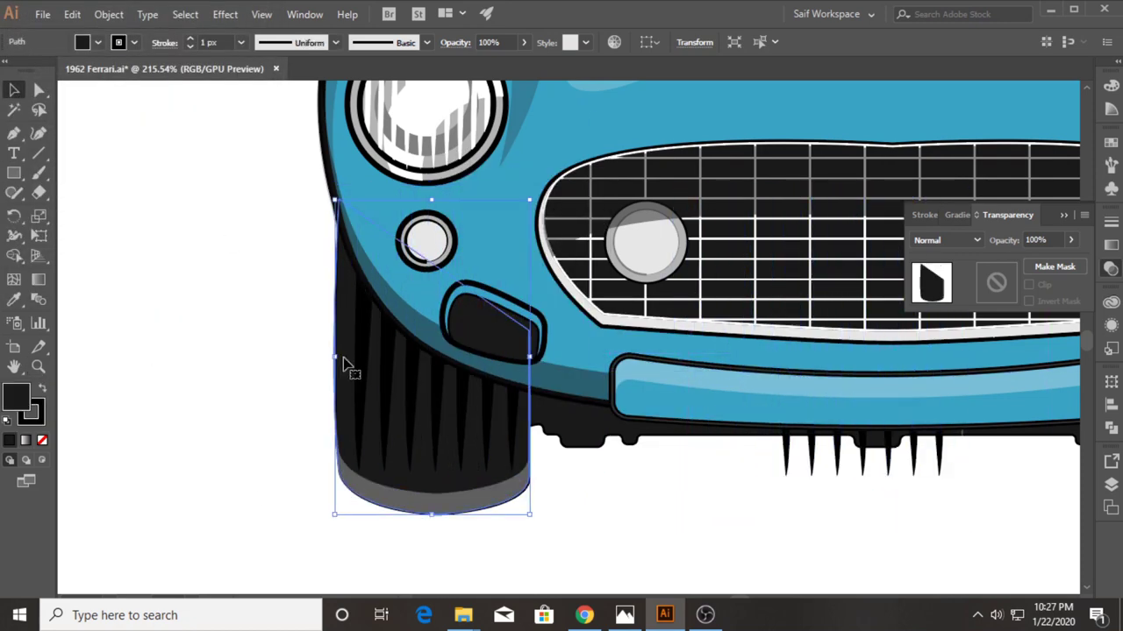
pyautogui.click(167, 43)
pyautogui.click(237, 42)
pyautogui.click(256, 102)
pyautogui.click(182, 243)
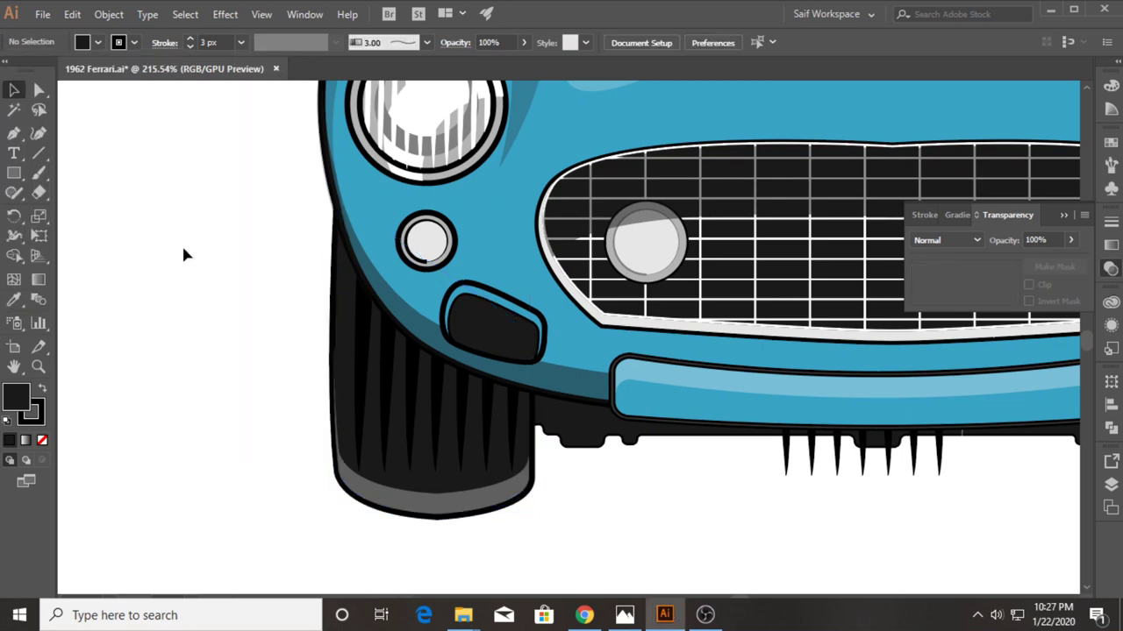
pyautogui.click(39, 369)
pyautogui.moveTo(105, 329); pyautogui.dragTo(140, 329)
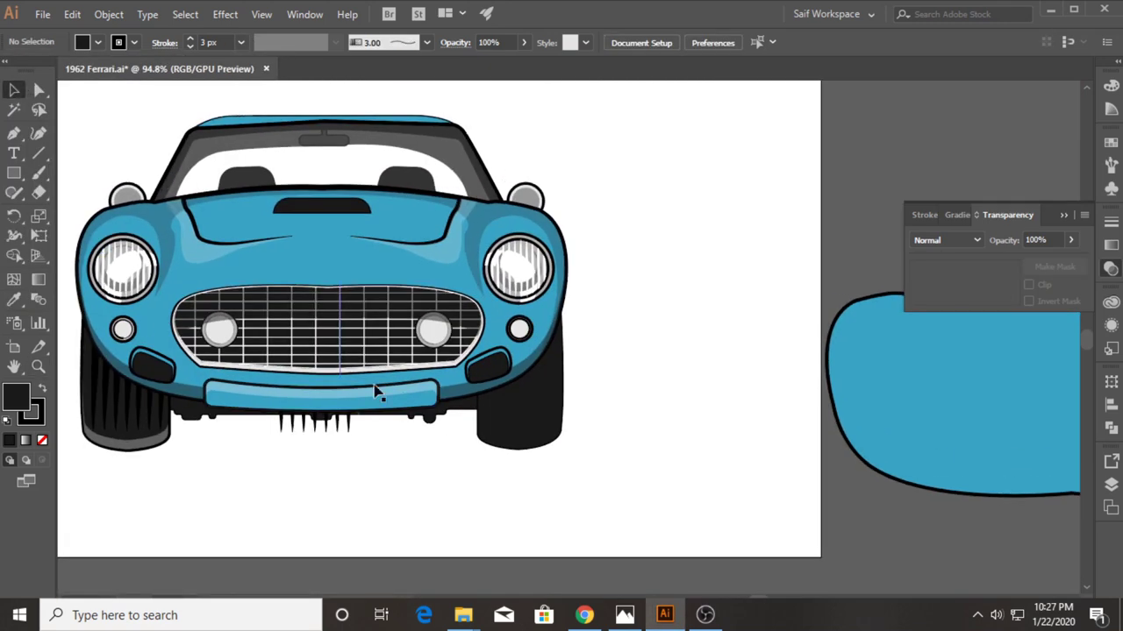
# Step: Place the mirrored treads on the right tire, behind the car body
pyautogui.moveTo(375, 392); pyautogui.dragTo(575, 399)
pyautogui.hotkey('ctrl', 'shift', '[')
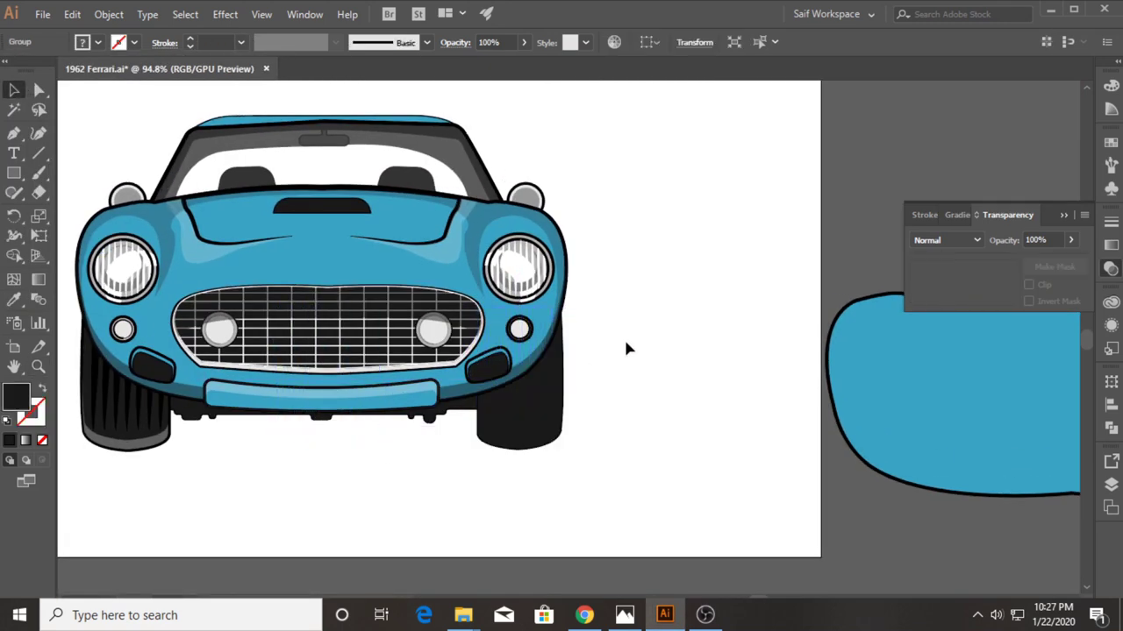
pyautogui.click(542, 442)
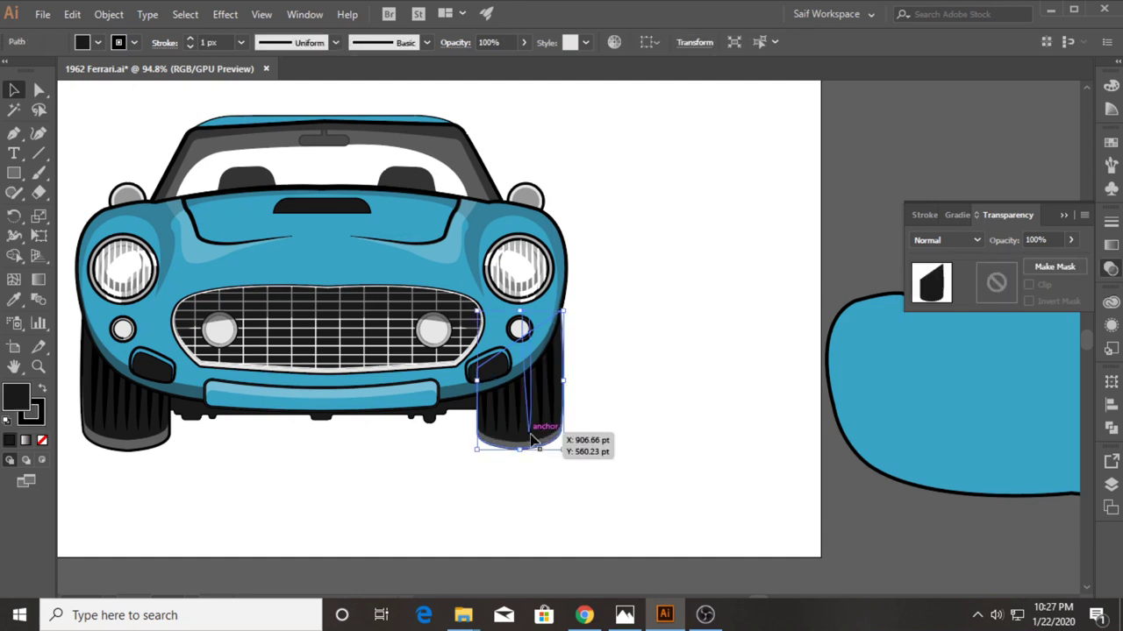
pyautogui.click(164, 42)
pyautogui.click(760, 233)
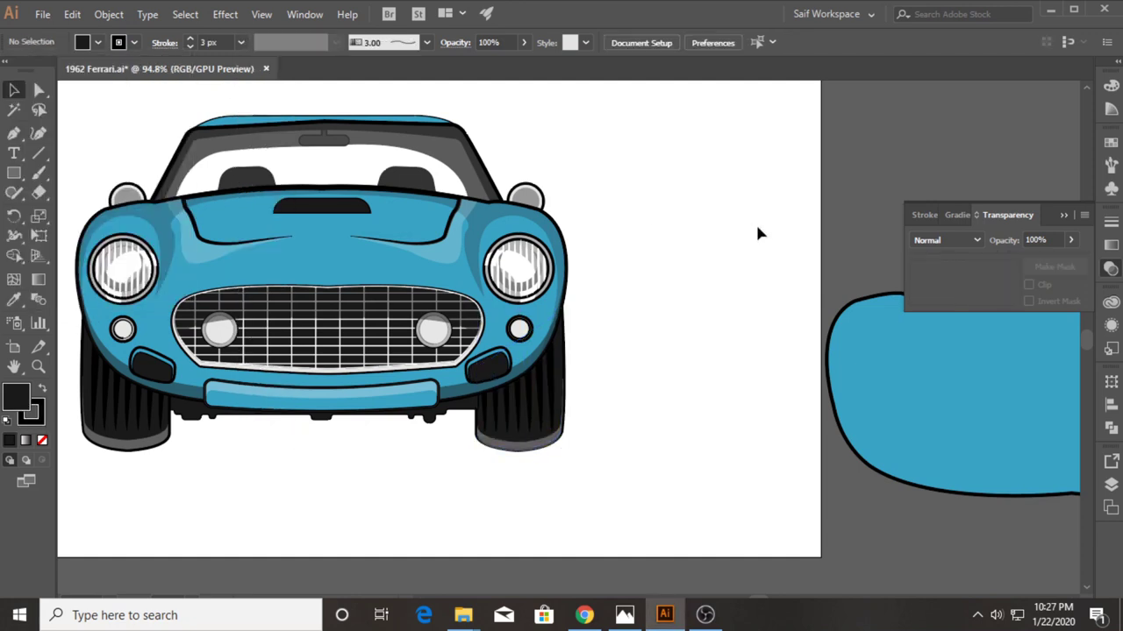
pyautogui.click(538, 453)
pyautogui.click(631, 432)
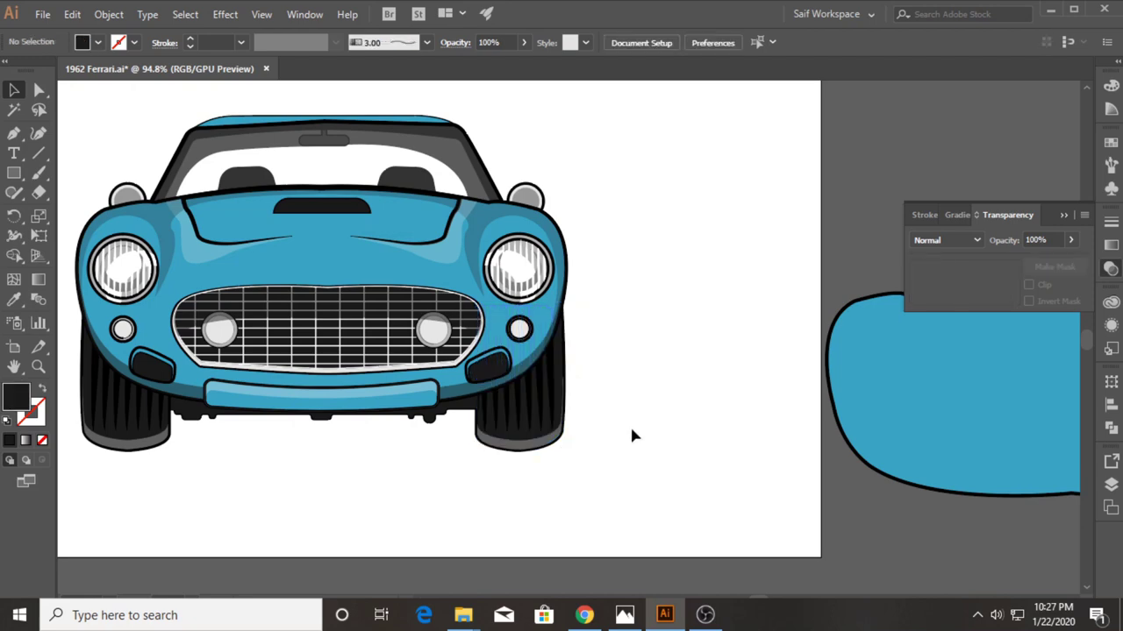
pyautogui.click(1063, 220)
# Step: Delete the stray blue shape lying off the artboard
pyautogui.click(904, 356)
pyautogui.hotkey('ctrl', 'shift', 'a')
pyautogui.press('z')
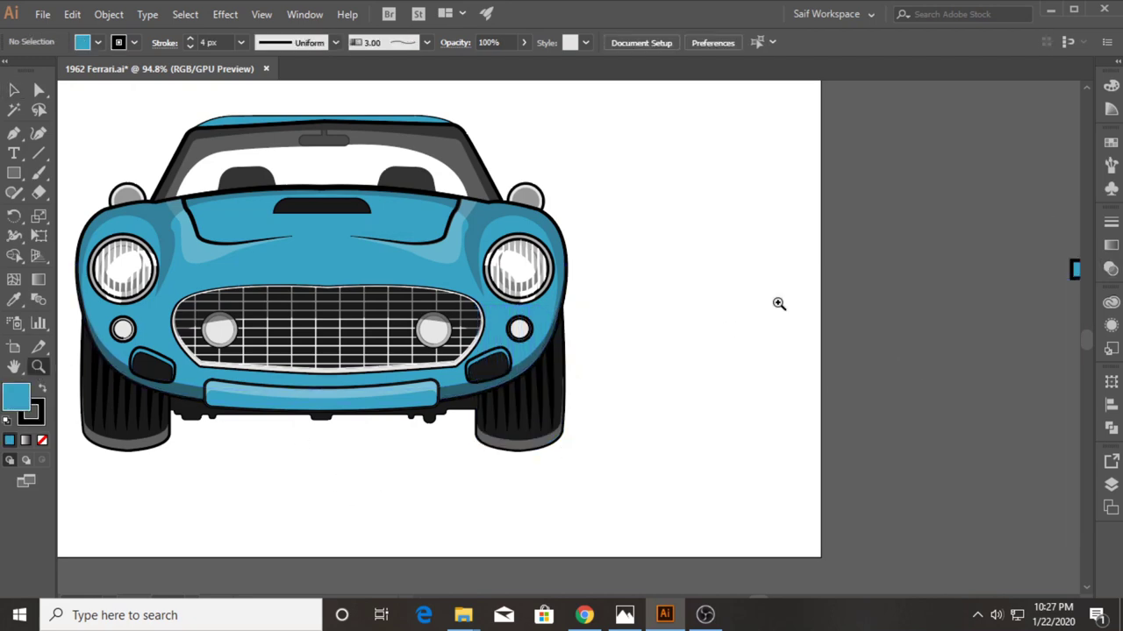
pyautogui.scroll(-3, 777, 303)
pyautogui.press('v')
pyautogui.click(1016, 298)
pyautogui.hscroll(5, 739, 245)
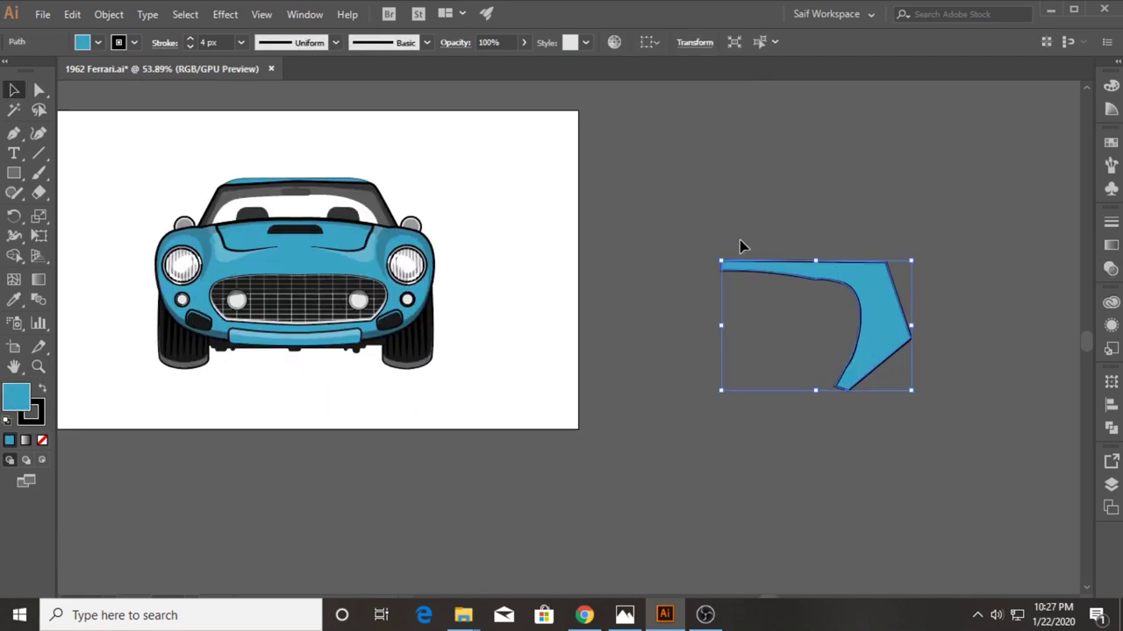
pyautogui.press('Delete')
pyautogui.moveTo(283, 140); pyautogui.dragTo(444, 140)
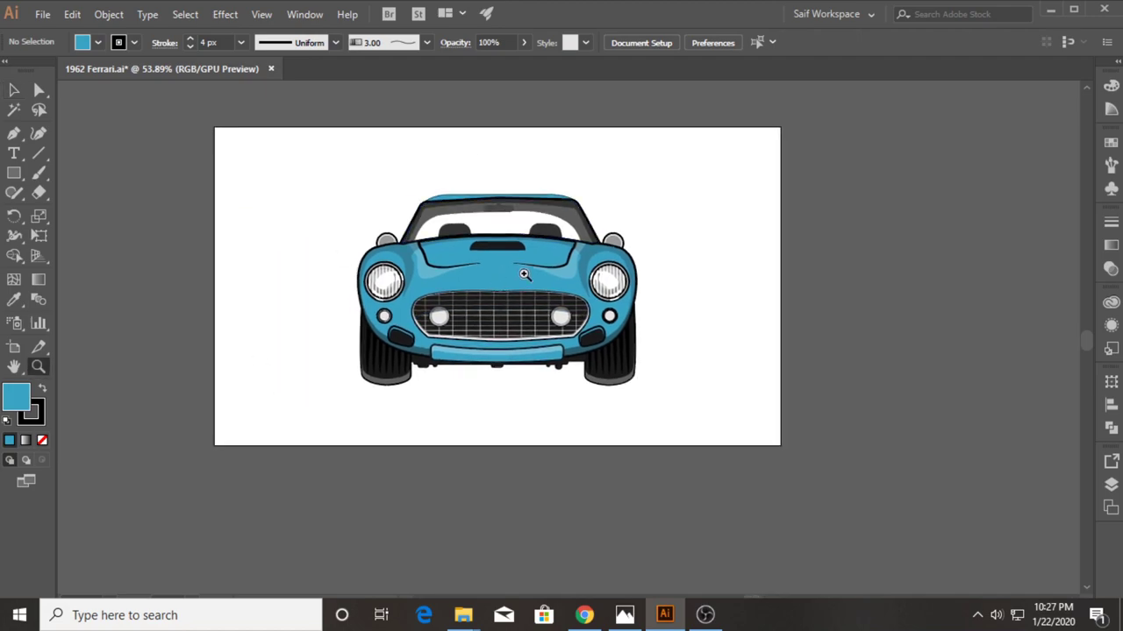
pyautogui.scroll(1, 540, 288)
pyautogui.scroll(2, 540, 288)
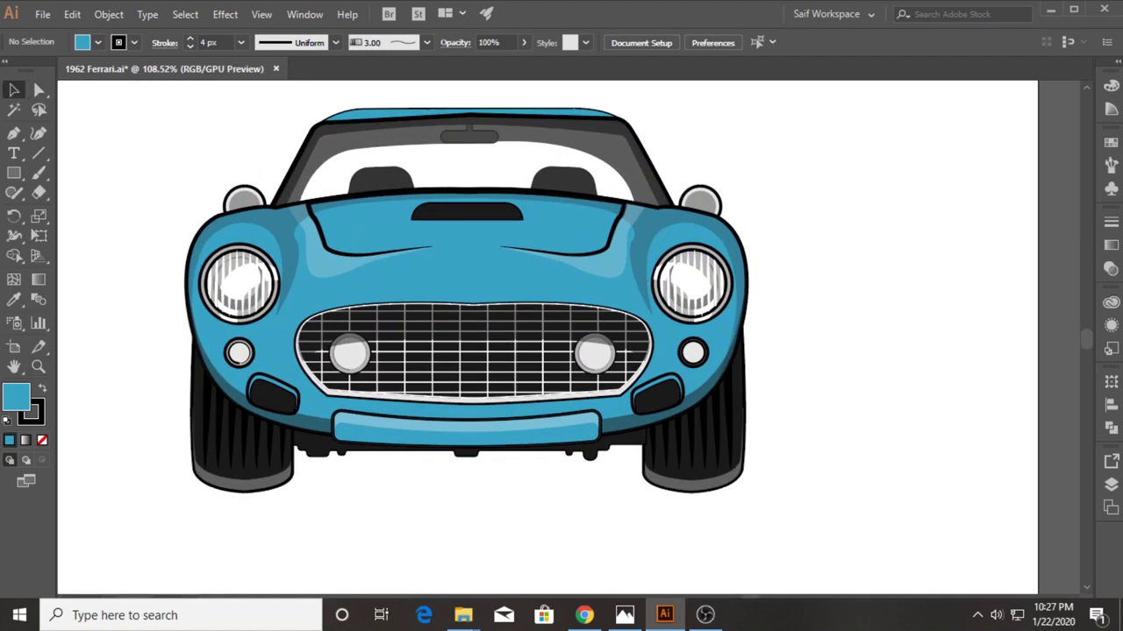